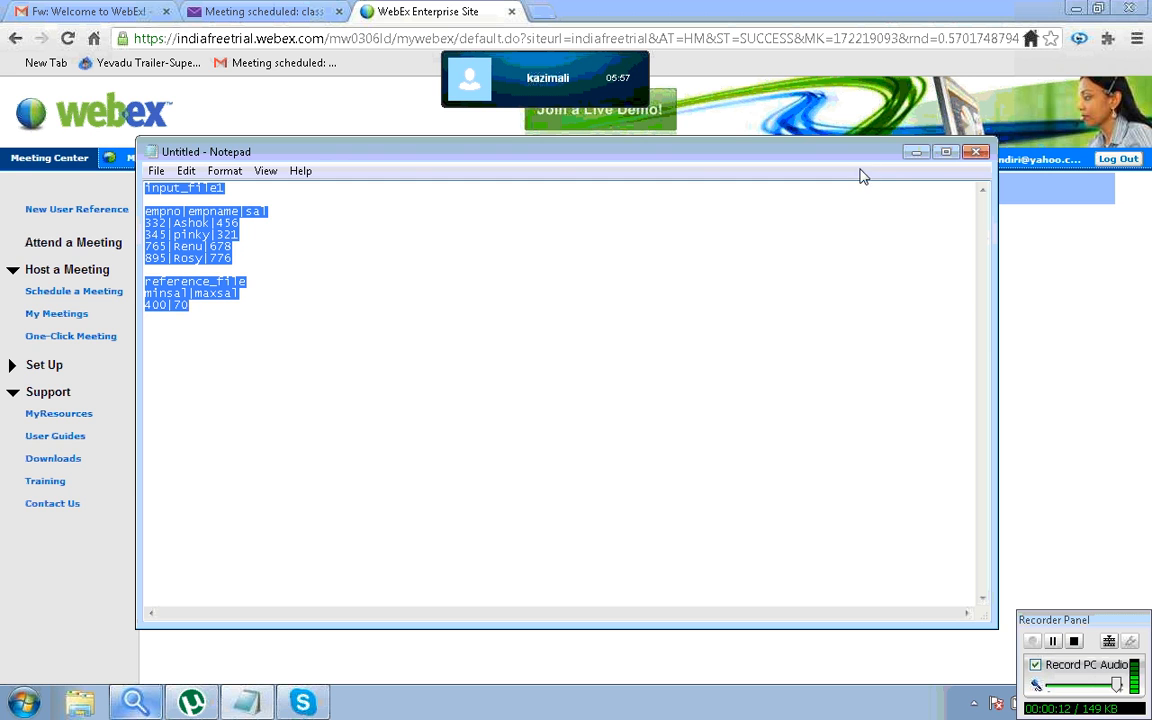
Step: Maximize the Notepad window and add a "salary file" heading a few lines below the reference_file data
click(946, 153)
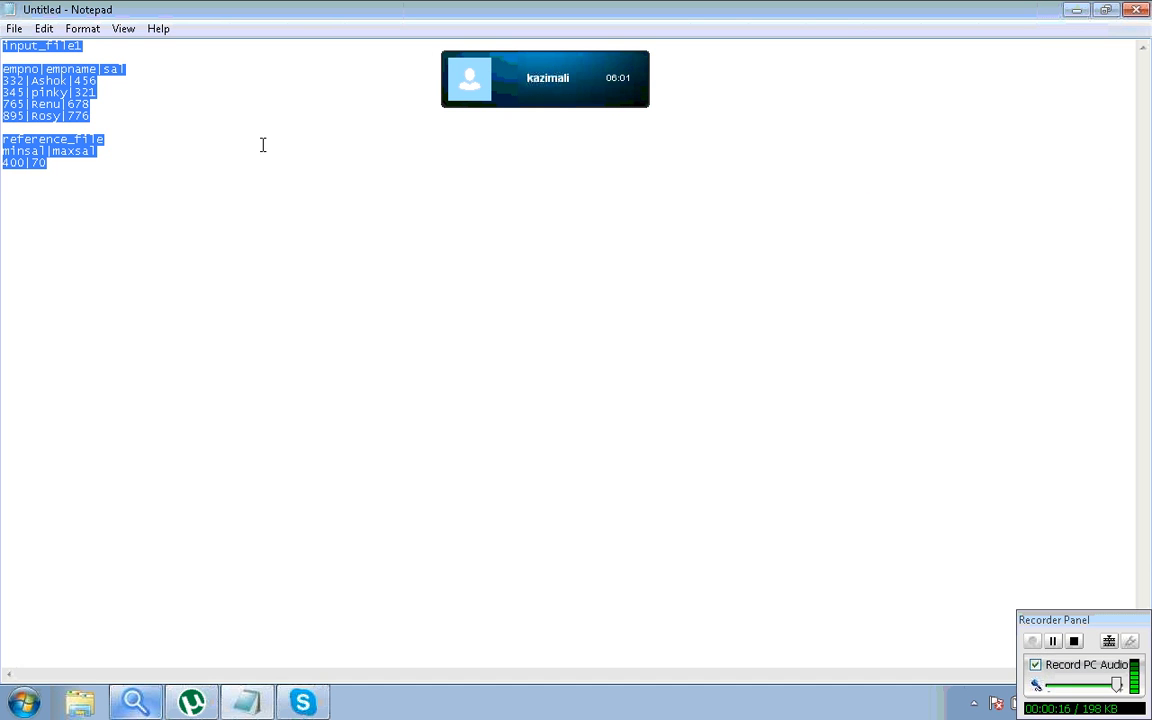
click(140, 157)
key(Down)
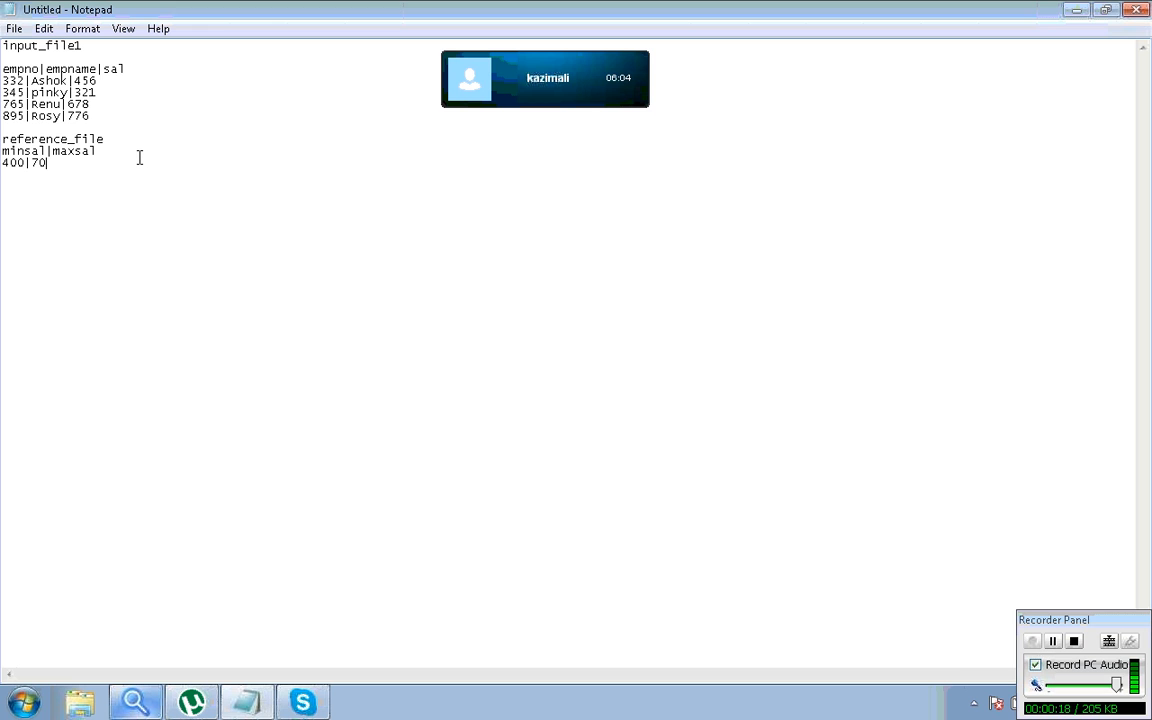
key(Return)
key(Return)
key(Return)
key(Return)
key(Up)
key(Up)
key(Return)
key(Return)
text(salary file)
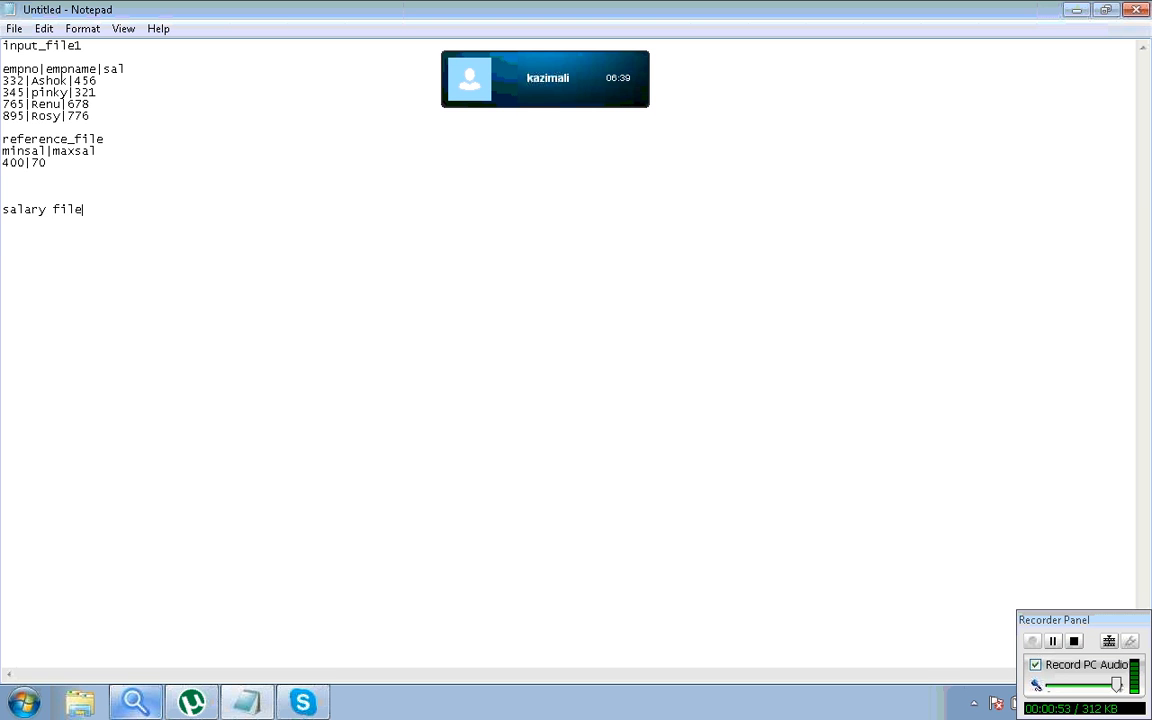
Step: Add the column header row "empid|salary|eff_dt|end_dt" under the salary file heading
key(Return)
key(Return)
text(empid|salar)
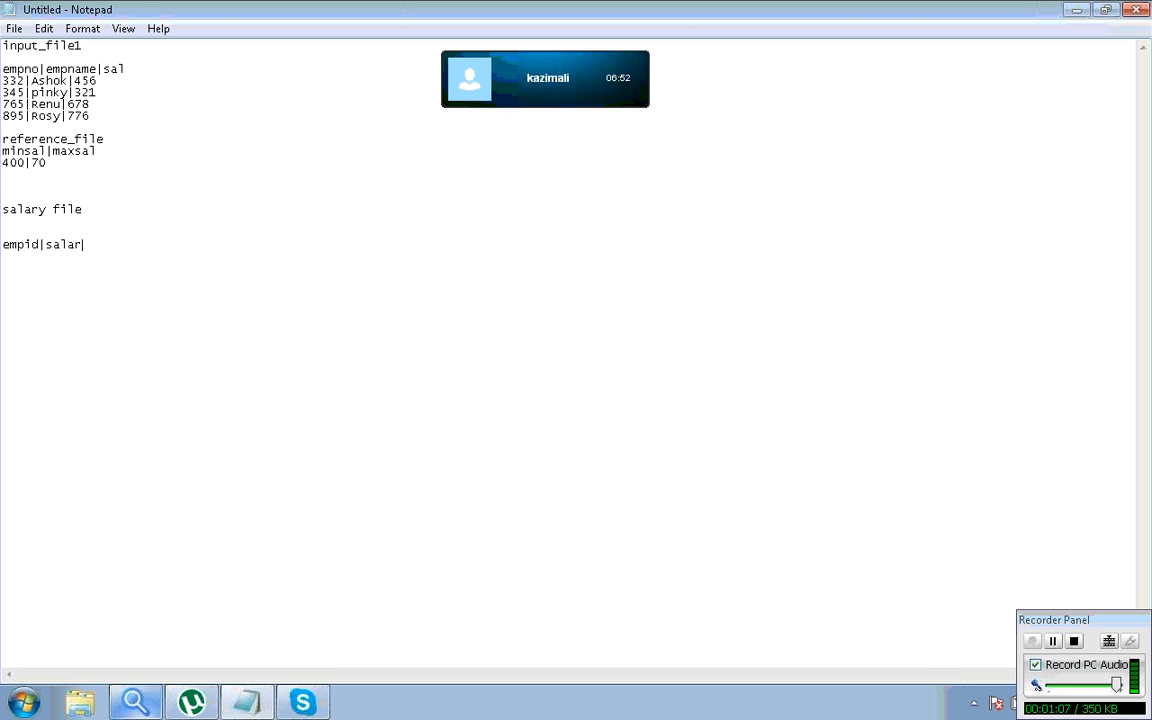
text(y|eff_dt|end_dt)
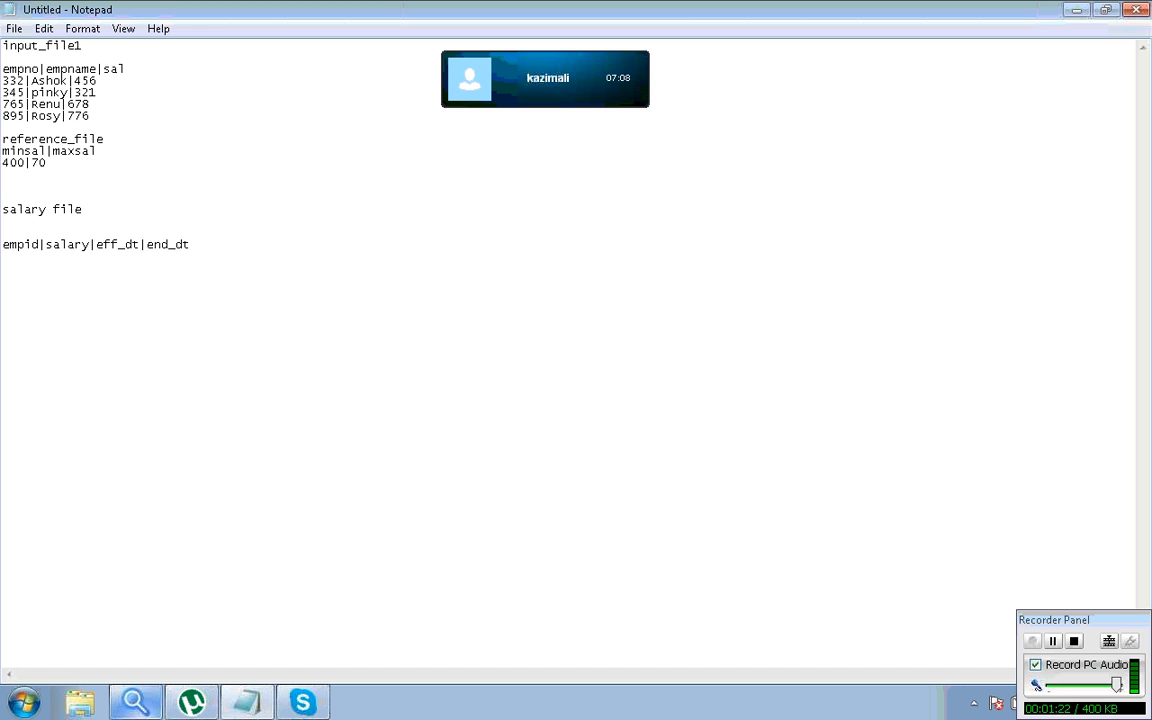
Step: Add the record "776|23000|2001-09-08|2007-07-06" below the salary file's header row
key(Return)
text(776|23000|2001-09-08)
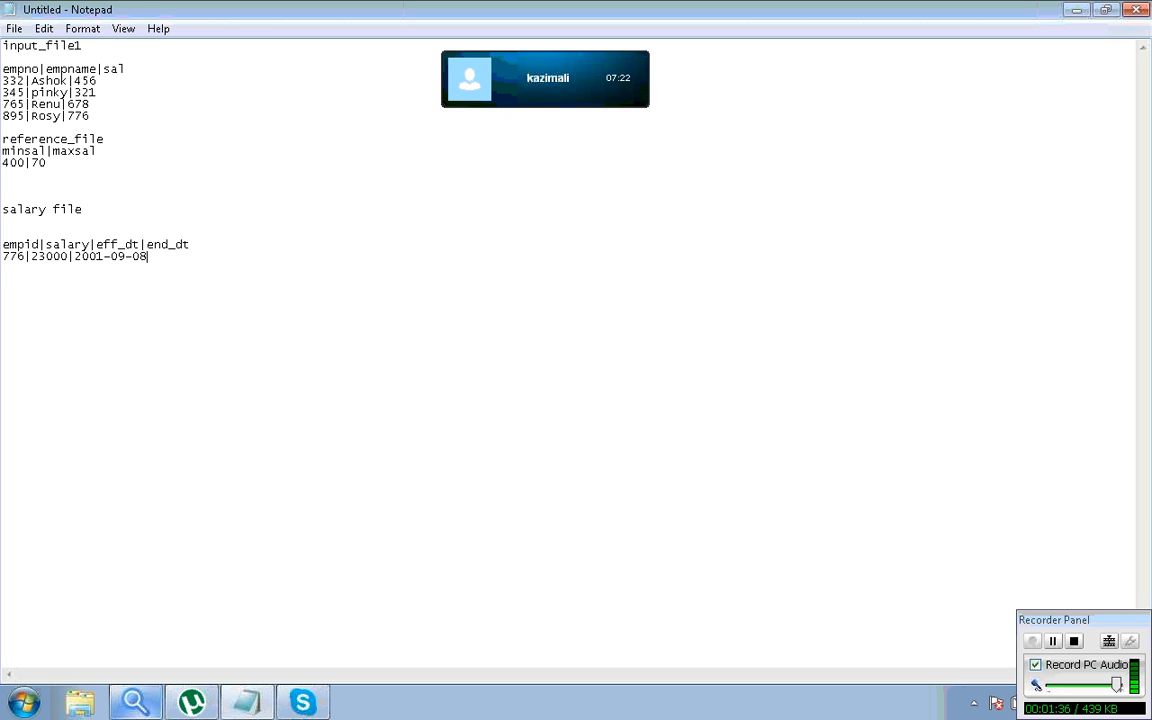
text(|2007-07-06)
Step: Add the record "888|45000|2008-07-06|2009-09-09" as the salary file's second record
key(Return)
text(888)
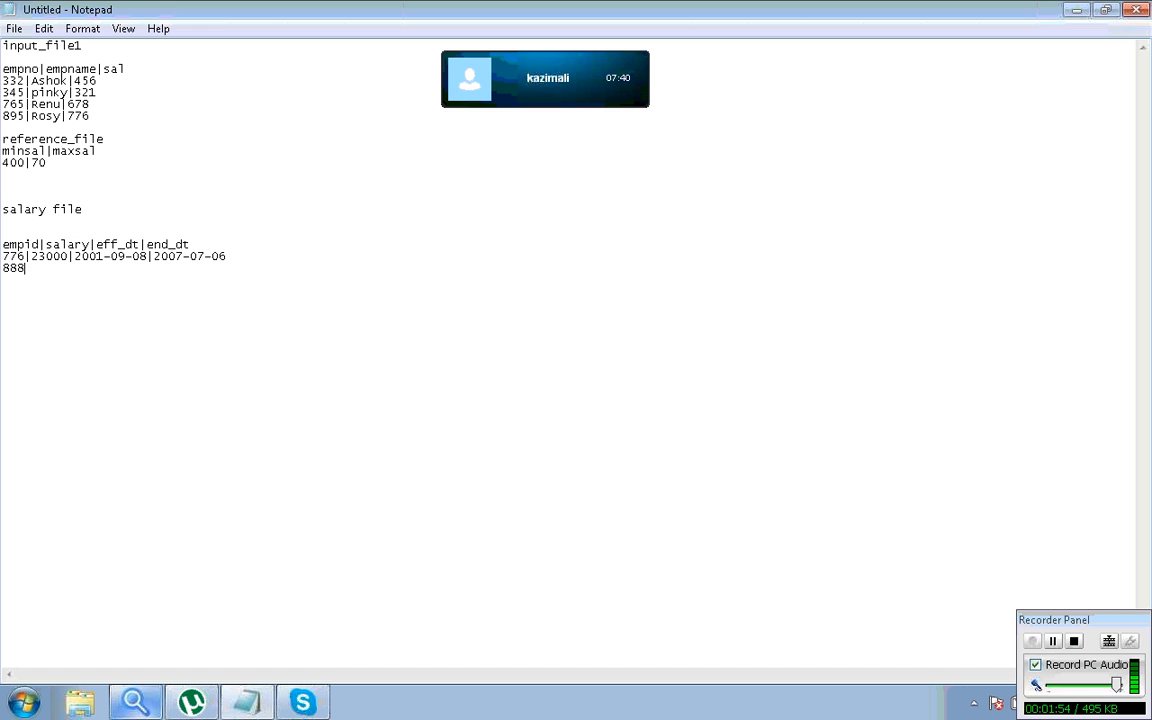
text(|45000|2008)
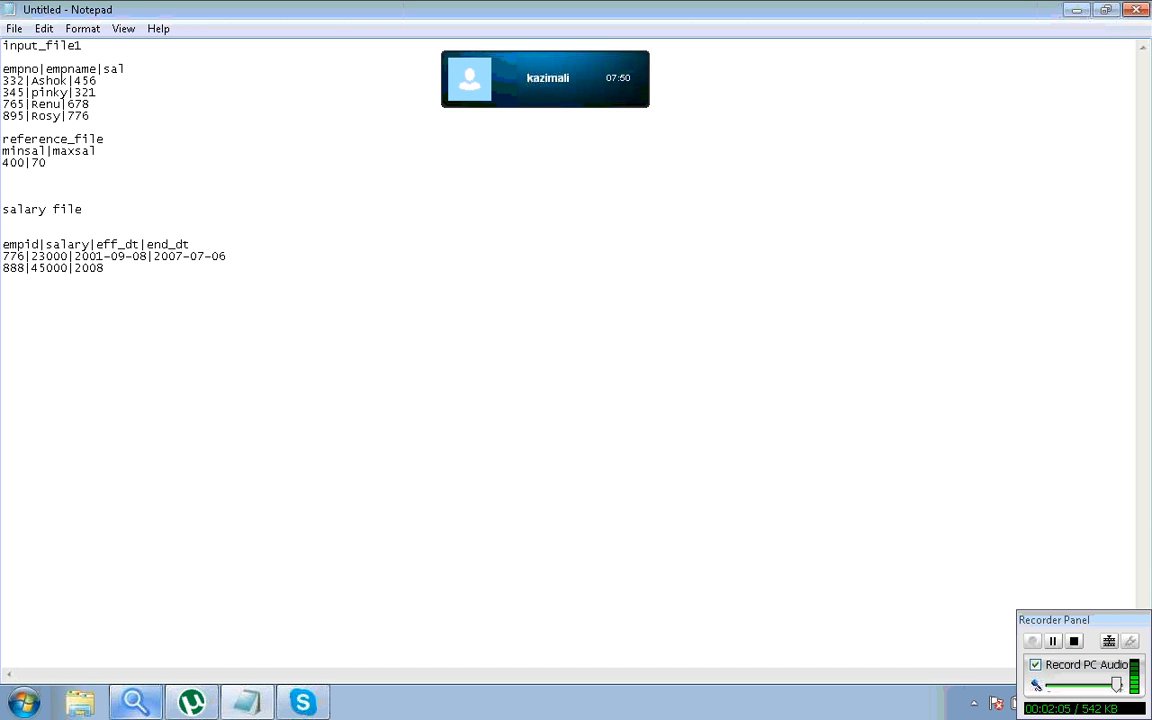
text(-07-06|2009-09-09)
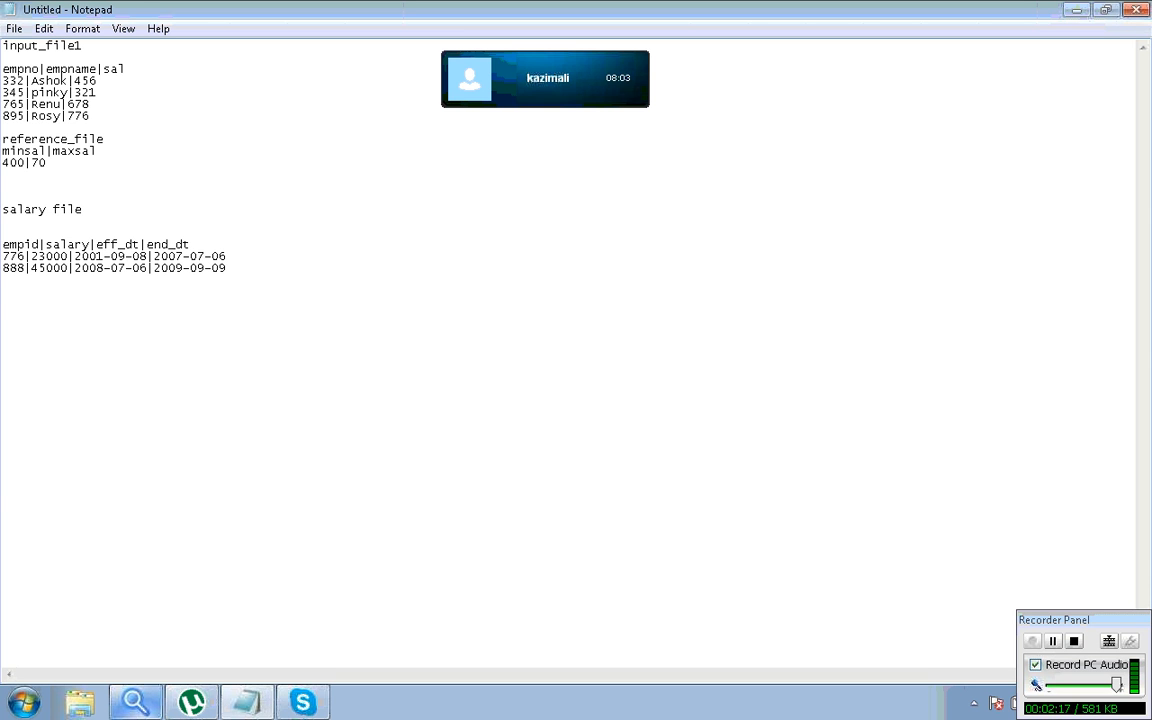
Step: Leave a gap of blank lines and add the record "776|30000|2007-07-07|9999-12-31"
key(Return)
key(Return)
key(Return)
key(Return)
text(776|30000|)
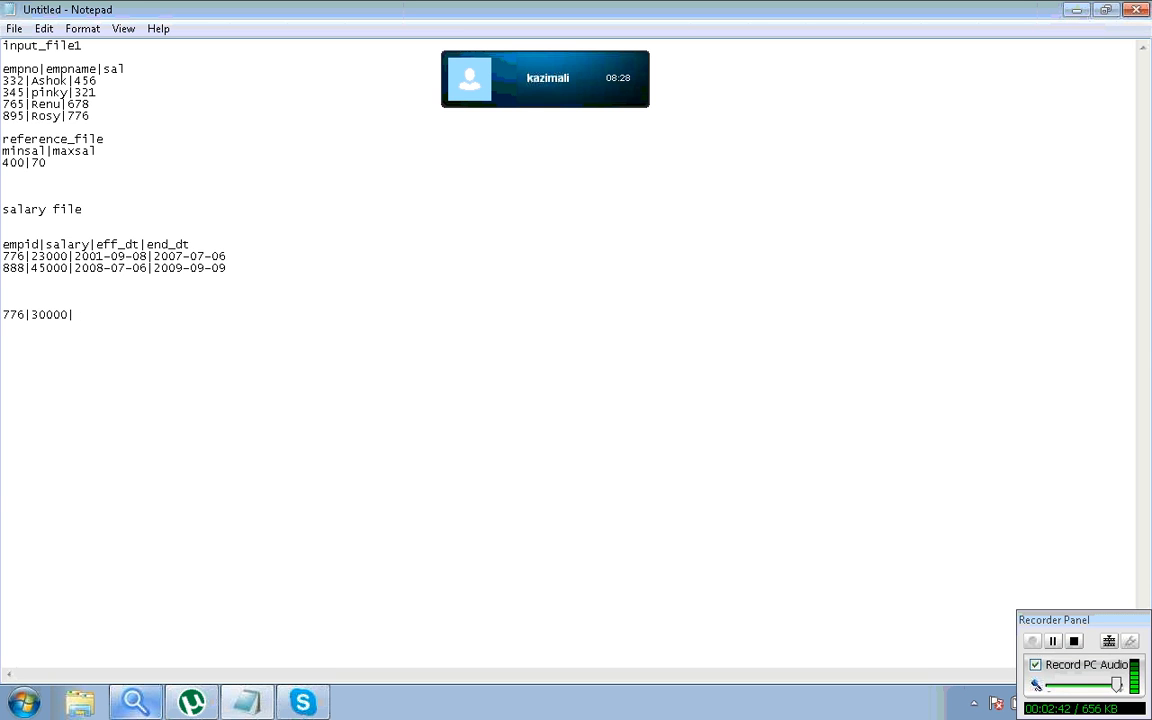
text(2007-070)
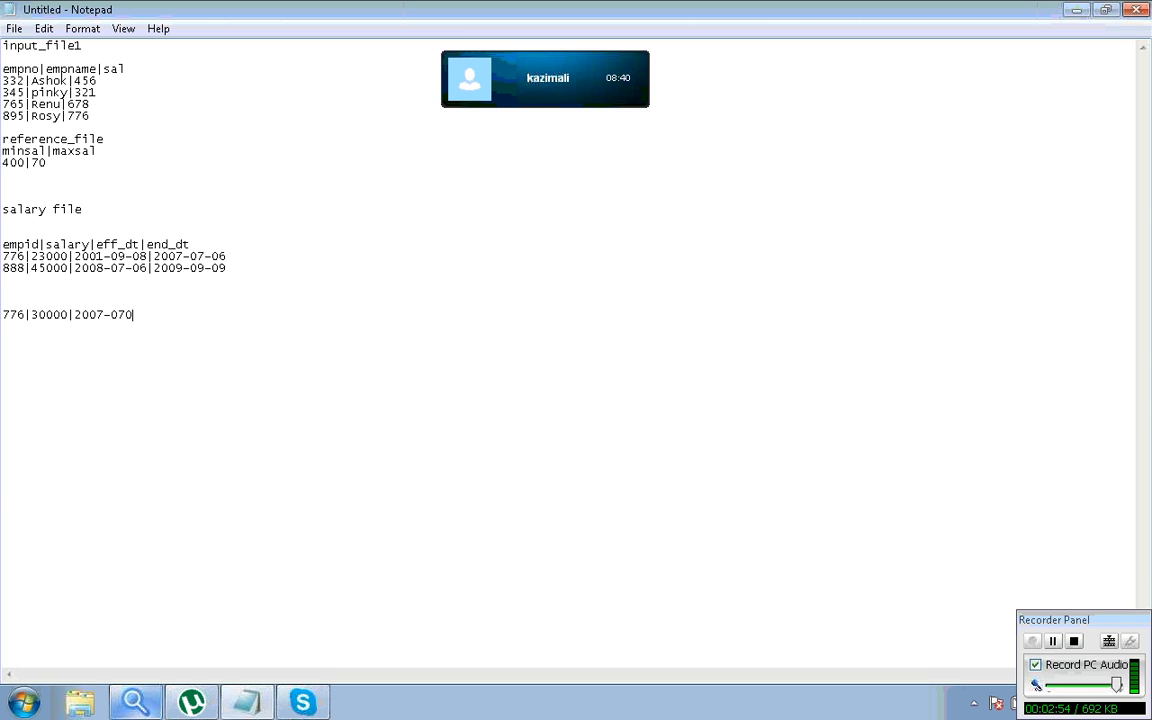
key(BackSpace)
text(-07|9999-12-31)
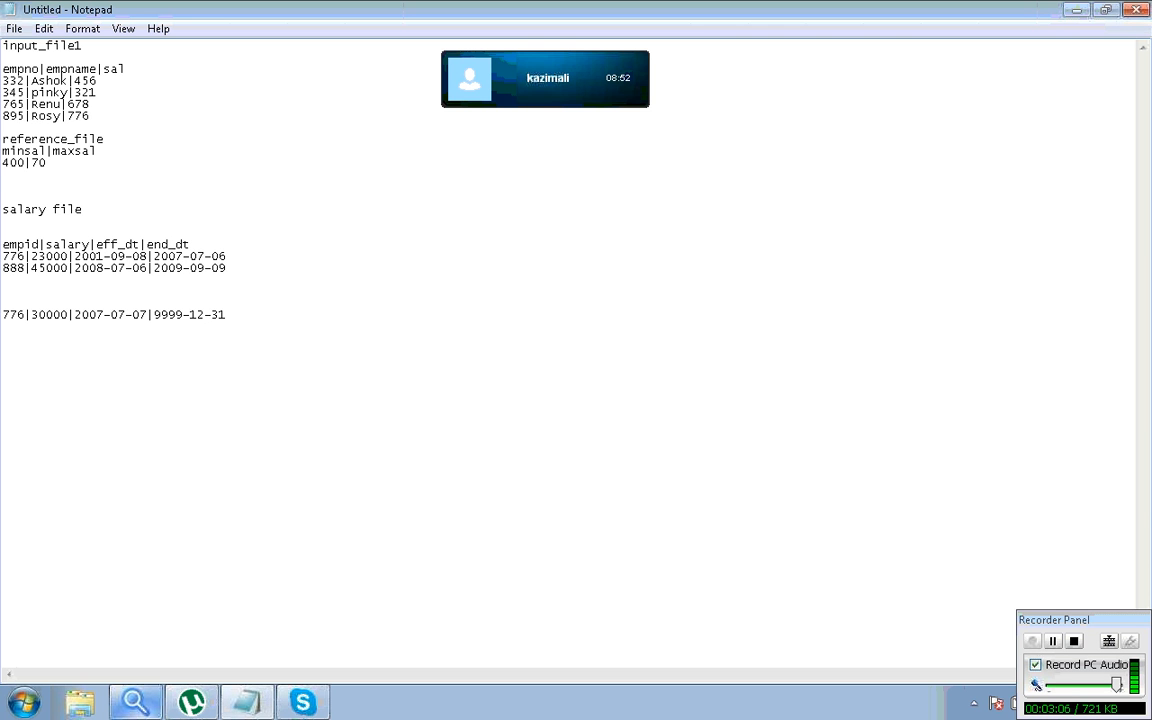
Step: Remove the blank lines between the 888 record and the 776|30000 record
click(3, 291)
key(Delete)
key(Delete)
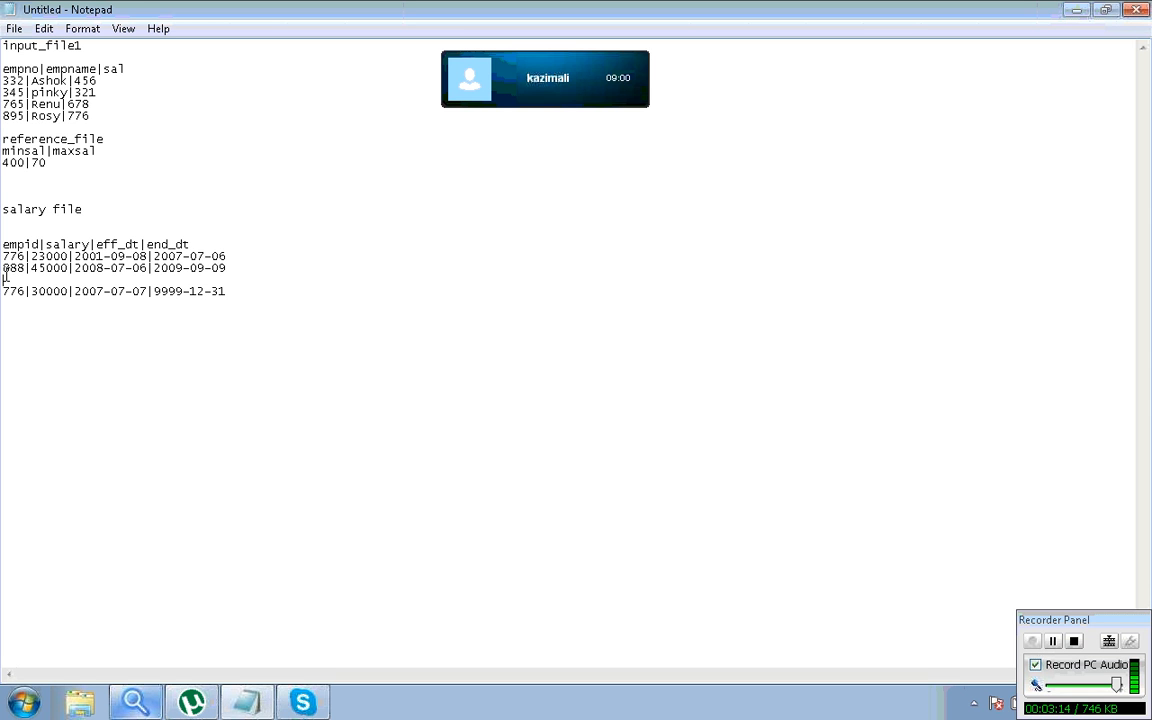
key(Delete)
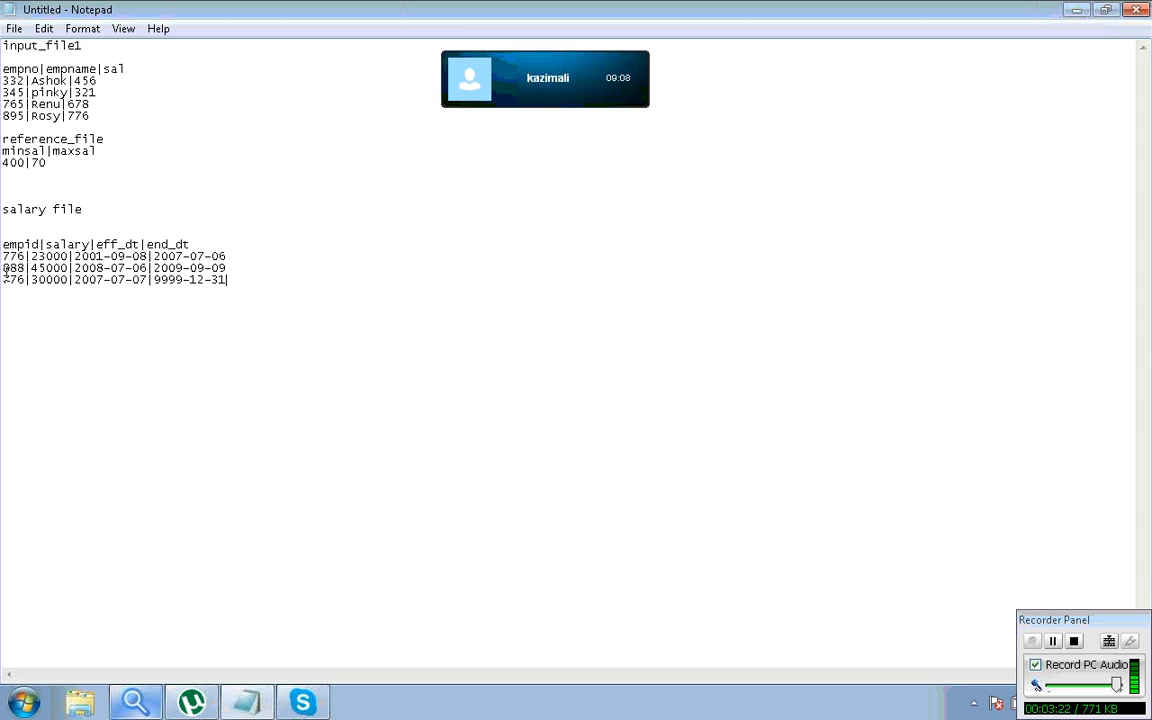
Step: Start a new record with "999|21000" below the 776|30000 record
key(Return)
text(999|21000)
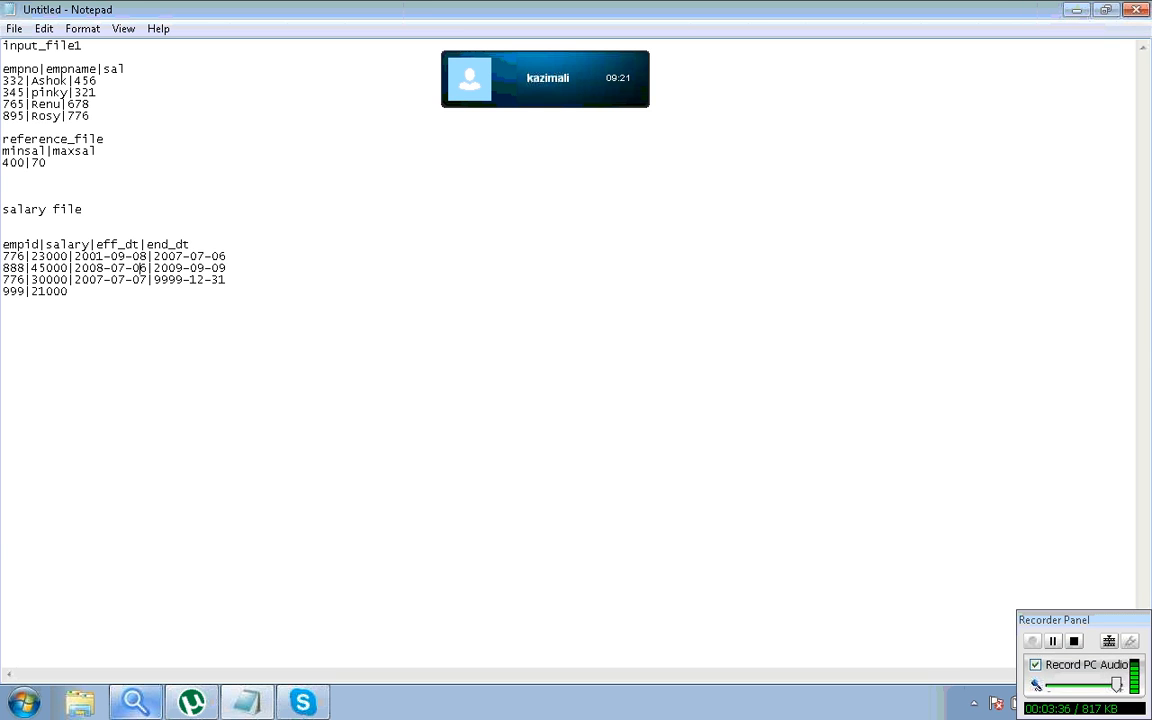
Step: Replace the 888 record's end date with 9999-12-31
key(shift+Right)
key(shift+Right)
key(shift+Right)
key(shift+Right)
key(shift+Right)
key(shift+Right)
key(shift+Right)
key(shift+Right)
key(shift+Right)
key(shift+Right)
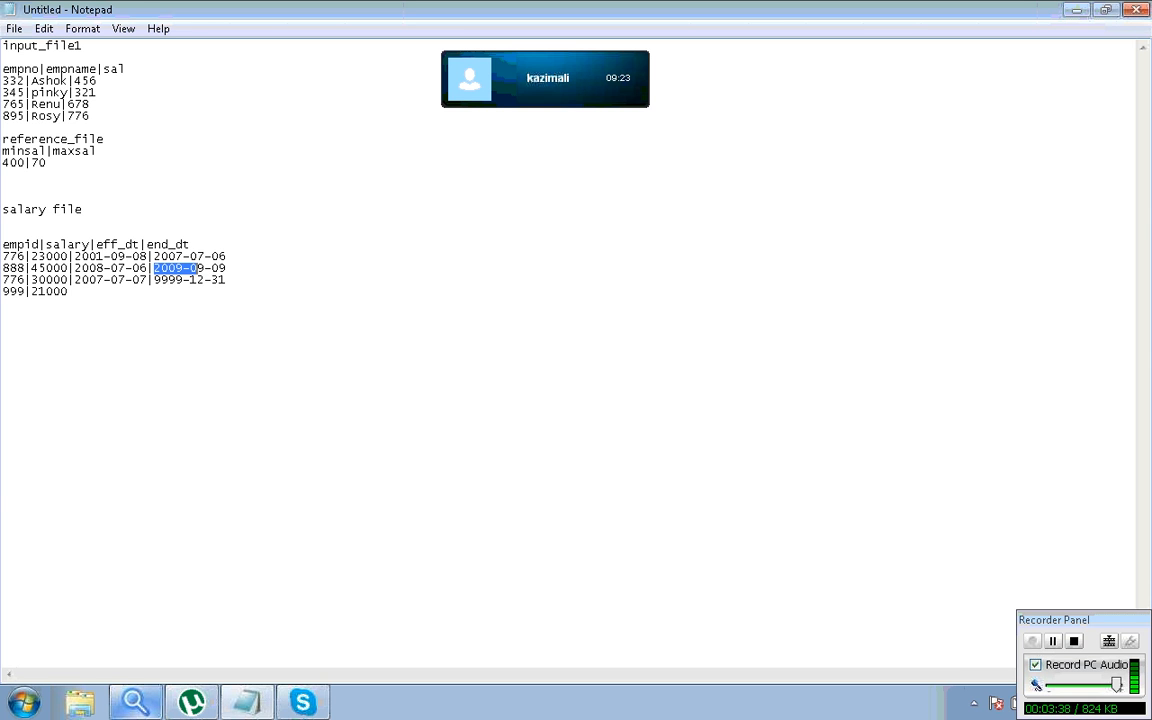
text(9999-12-31)
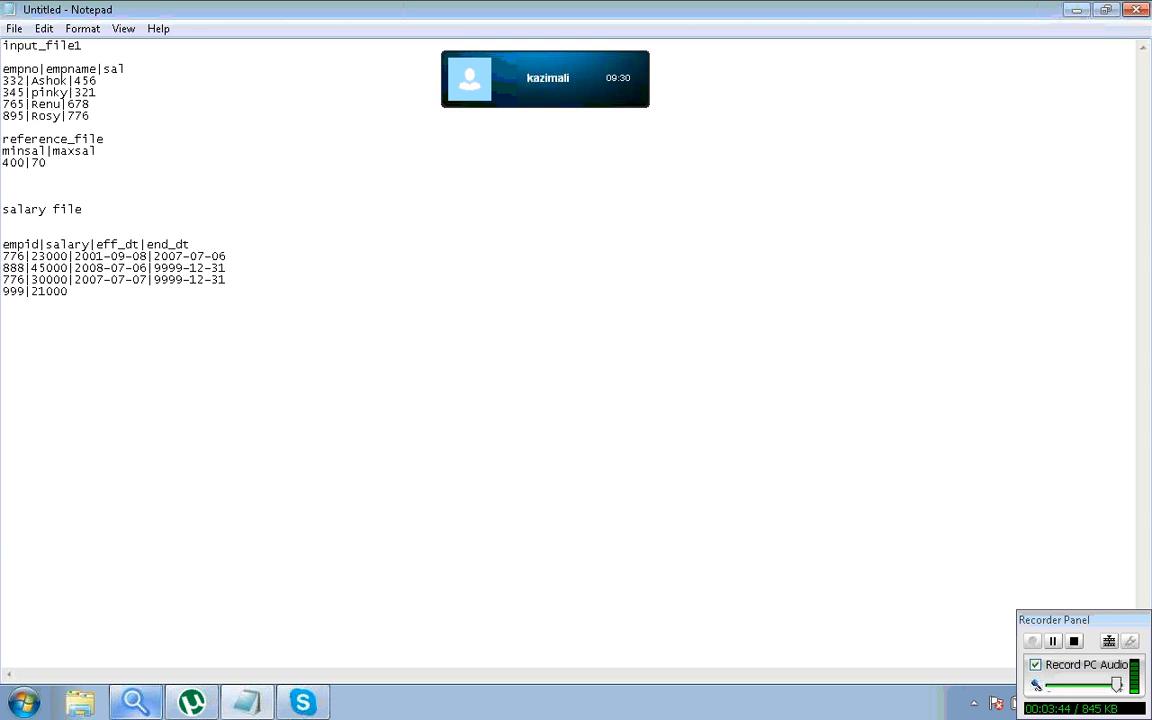
Step: Complete the 999|21000 record with effective date 2013-08-26 and end date 9999-12-31
key(Down)
key(Down)
text(|)
text(2013-08-26)
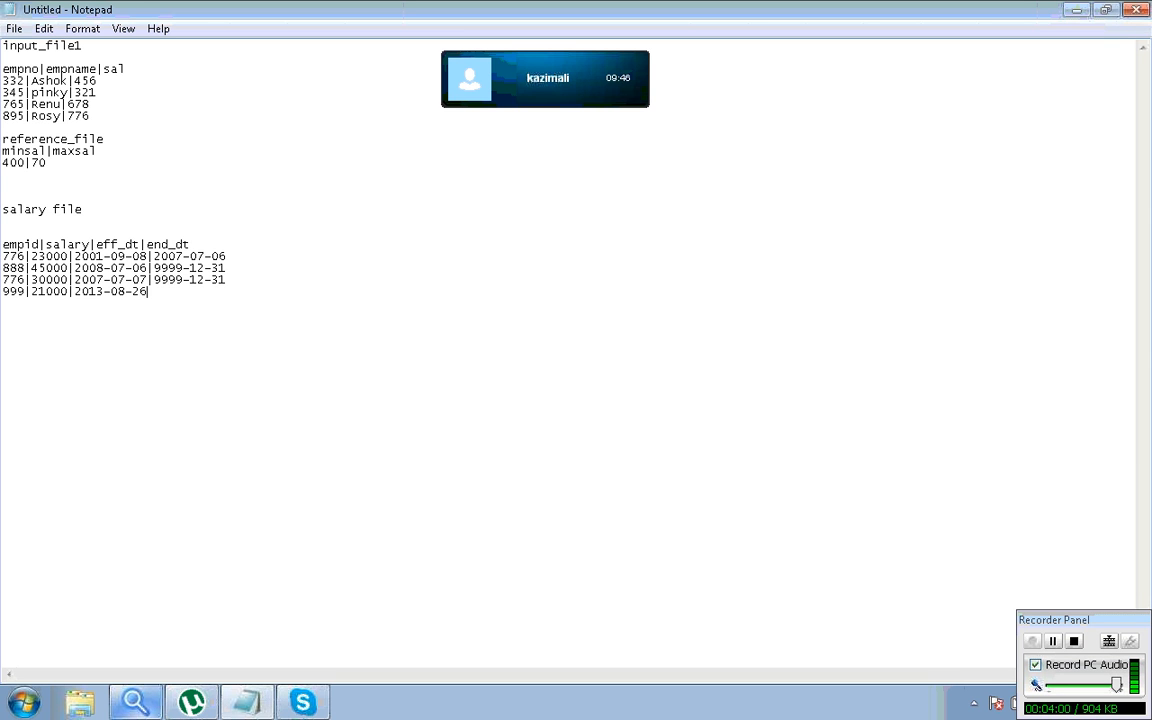
text(|9999-12-31)
Step: Add the heading text "revised ile" several blank lines below the salary file records
key(Return)
key(Return)
key(Return)
key(Return)
key(Return)
key(Return)
text(revise)
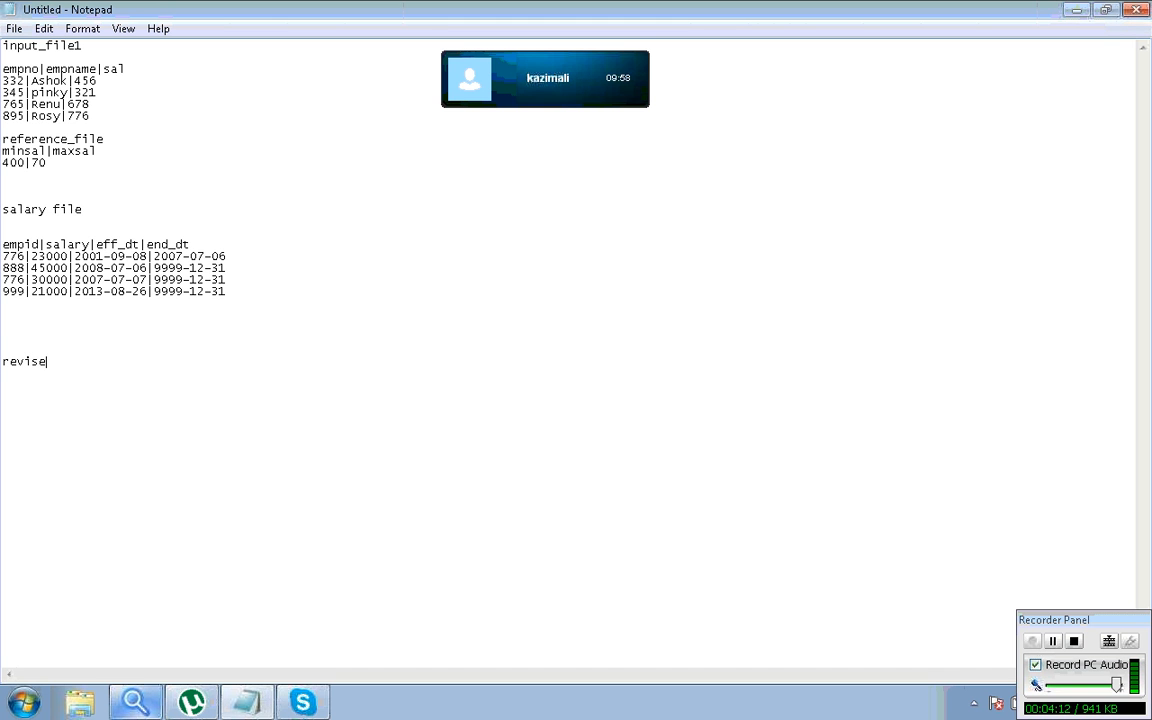
text(d ile)
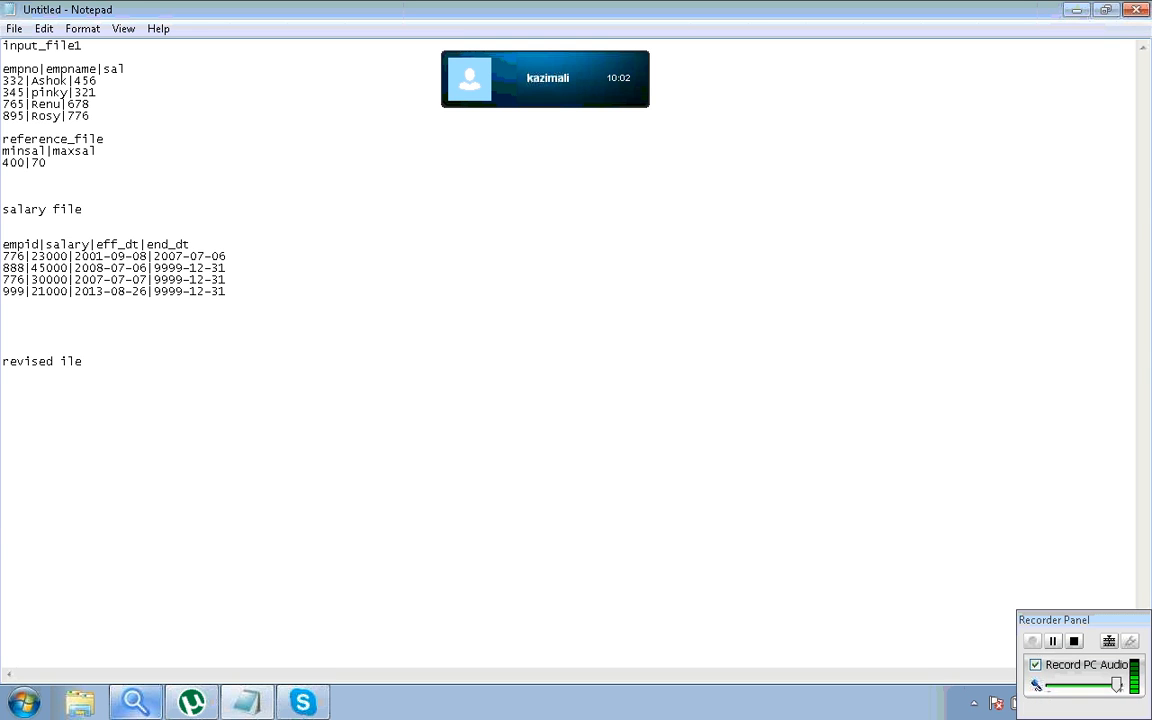
key(Return)
key(Up)
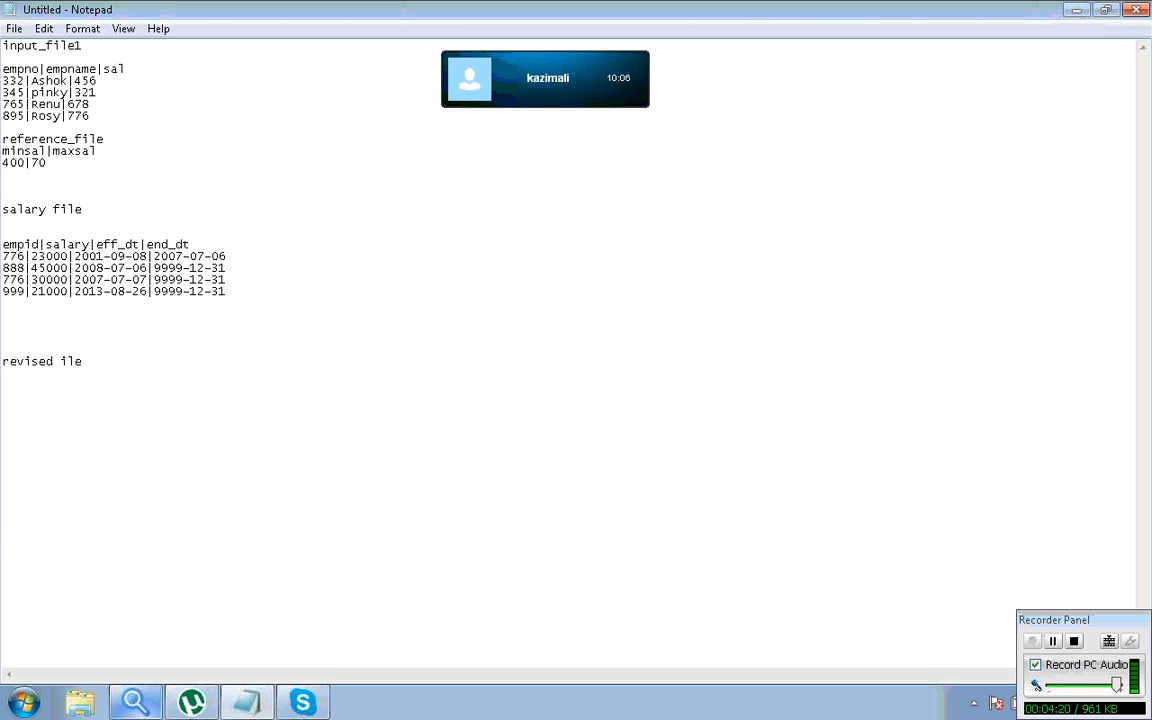
text(776|)
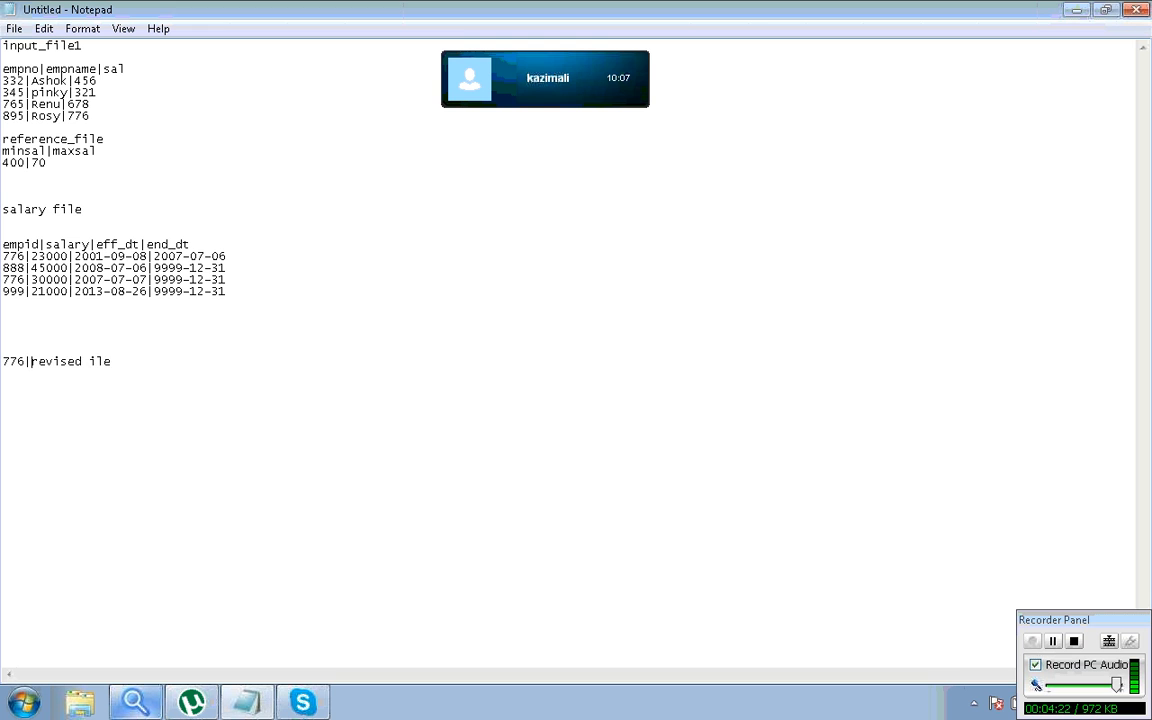
key(BackSpace)
key(BackSpace)
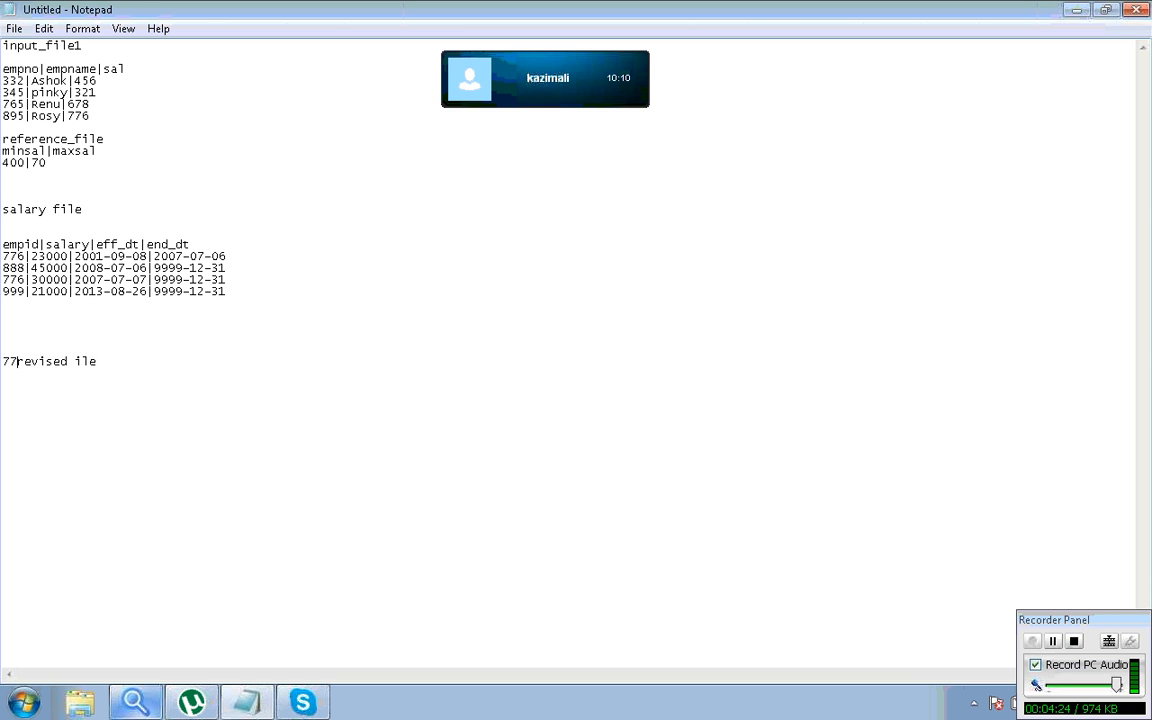
key(BackSpace)
key(BackSpace)
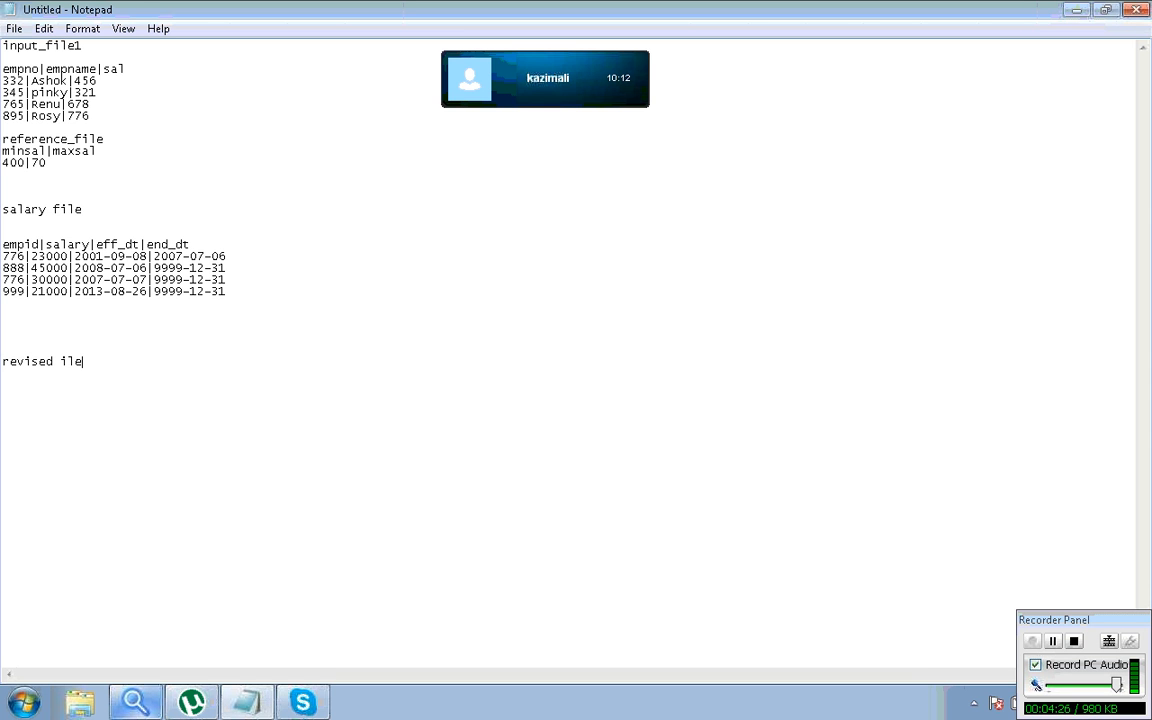
Step: Add a 776 record with salary 35000 and a date ending in 08-27, one blank line below the revised heading
key(Return)
key(Return)
text(776|35000|)
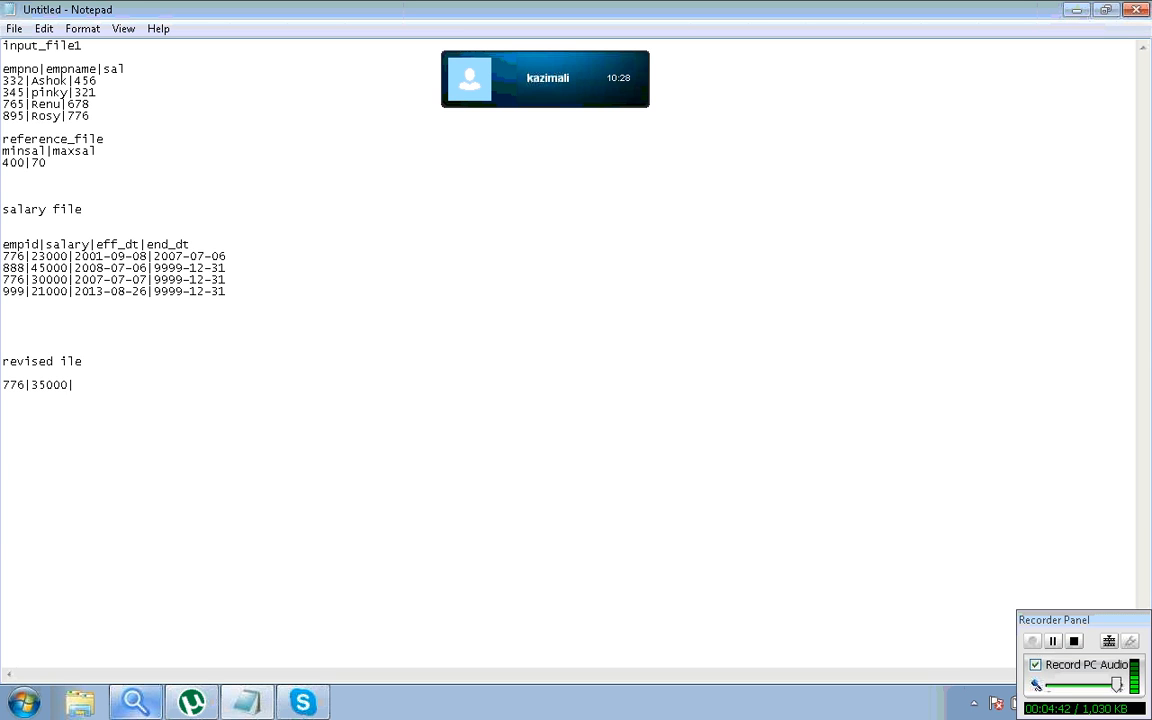
text(2008)
key(BackSpace)
key(BackSpace)
text(1)
text(3)
key(BackSpace)
text(-08-27)
Step: Correct the year in the revised 776 record's date to 2013
key(Left)
key(Left)
key(Left)
key(Left)
key(Left)
text(0)
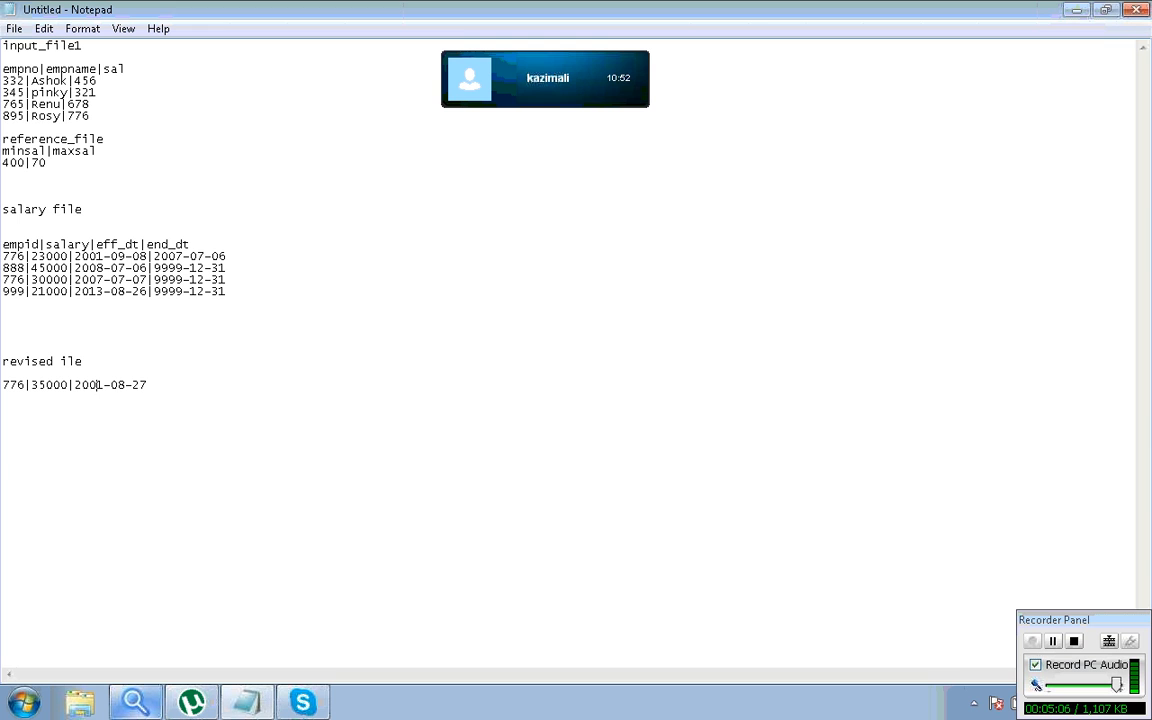
key(Delete)
key(BackSpace)
text(13)
Step: Add the record "999|25000|2013-08-27" below the revised 776 record
key(End)
key(Return)
text(999|25000|2013-08)
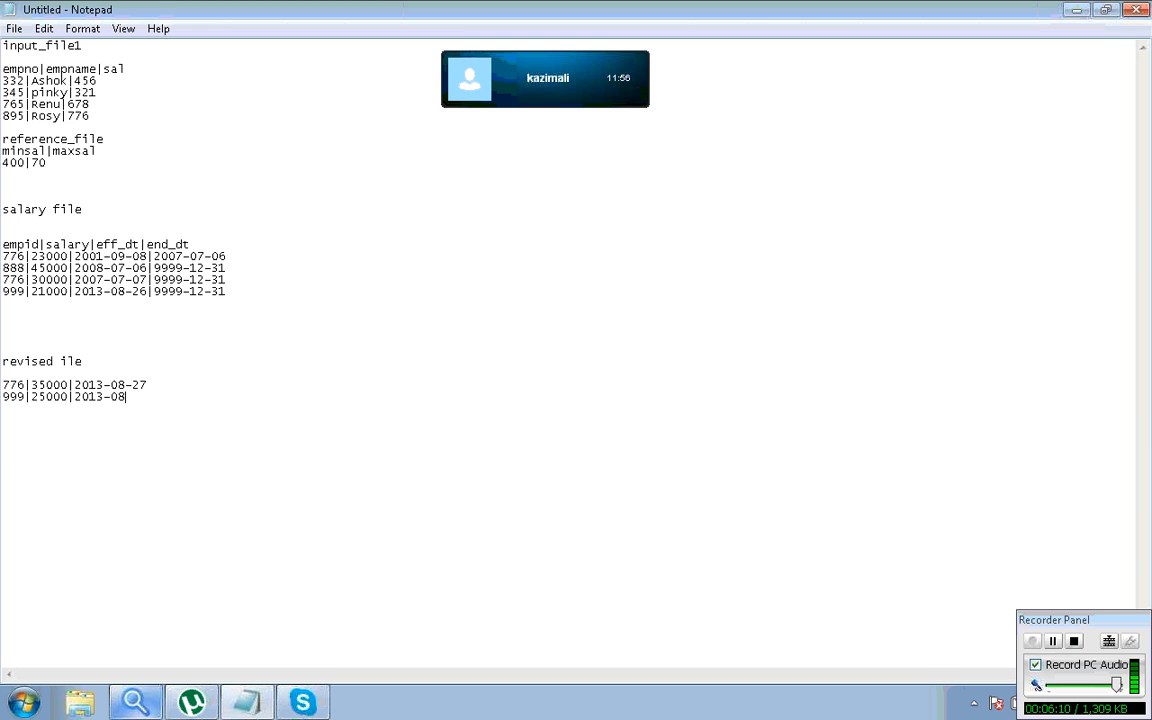
text(-27)
Step: Correct the second section's heading to read "revised file"
key(Return)
key(Return)
key(Up)
key(Up)
key(Up)
key(Up)
key(Up)
key(Right)
key(Right)
key(Right)
key(Right)
key(Right)
key(Right)
key(Right)
key(Right)
text(f)
text(f)
Step: Copy the revised 776 record to the end of the salary file and append the end date 9999-12-31
key(Down)
key(Down)
key(Down)
key(Down)
key(shift+End)
key(ctrl+c)
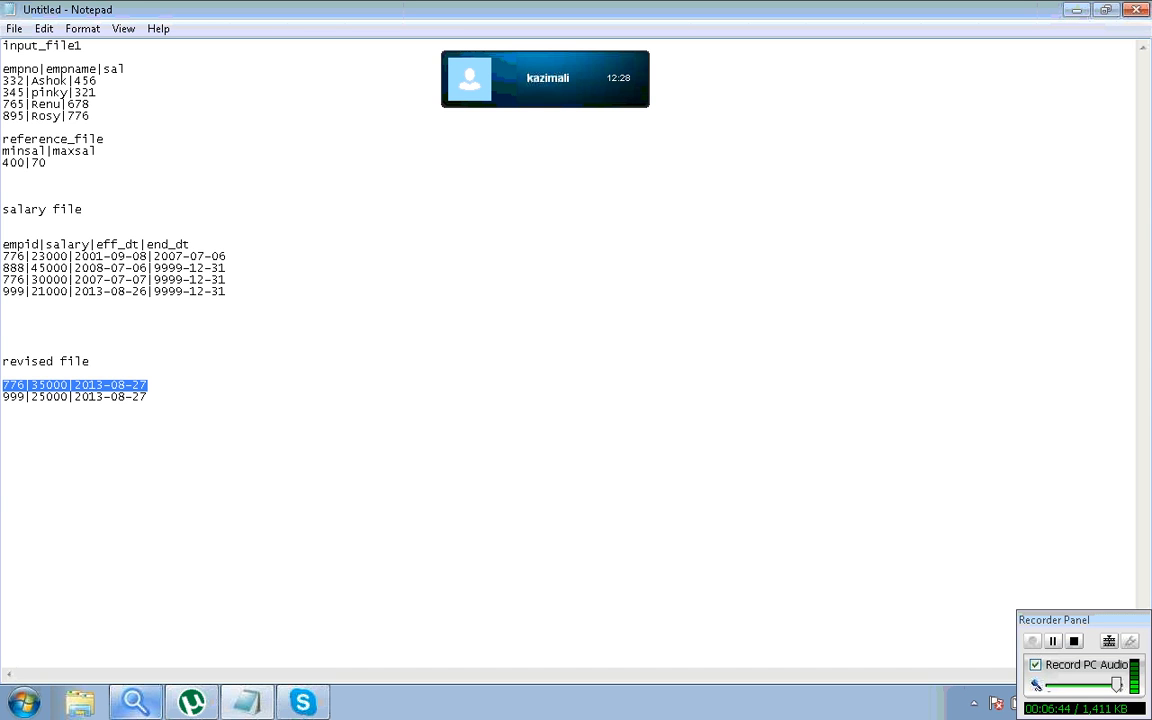
click(4, 315)
key(Up)
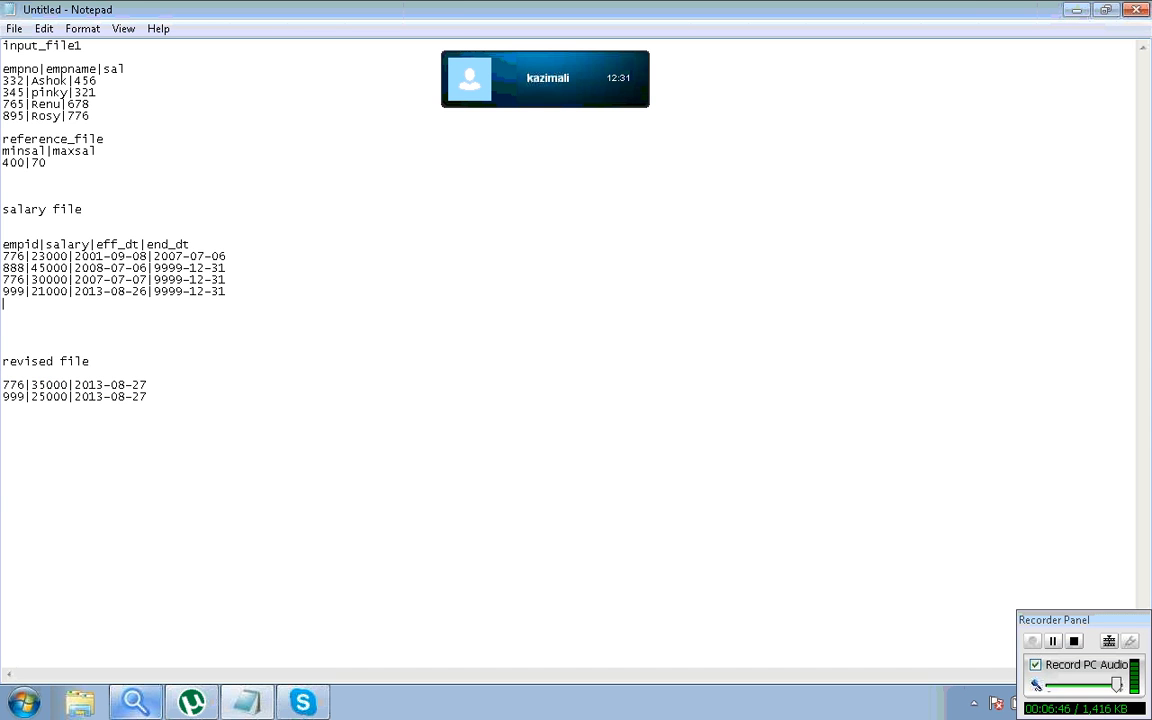
key(ctrl+v)
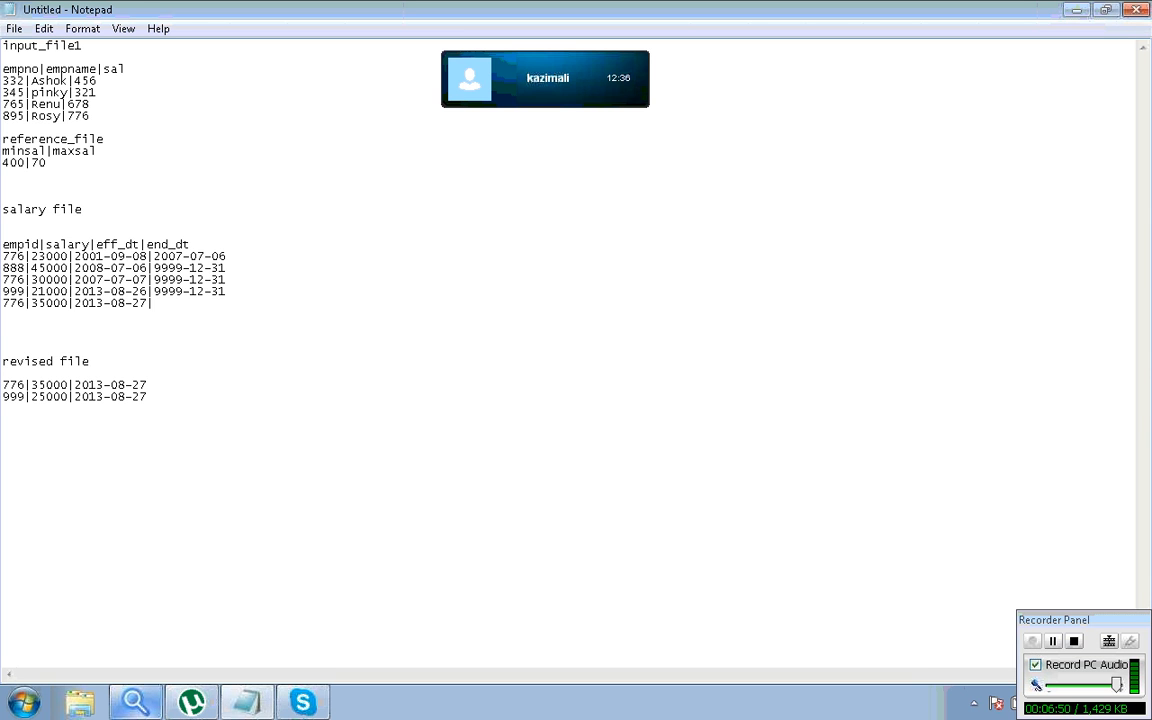
text(|)
text(9999-12-31)
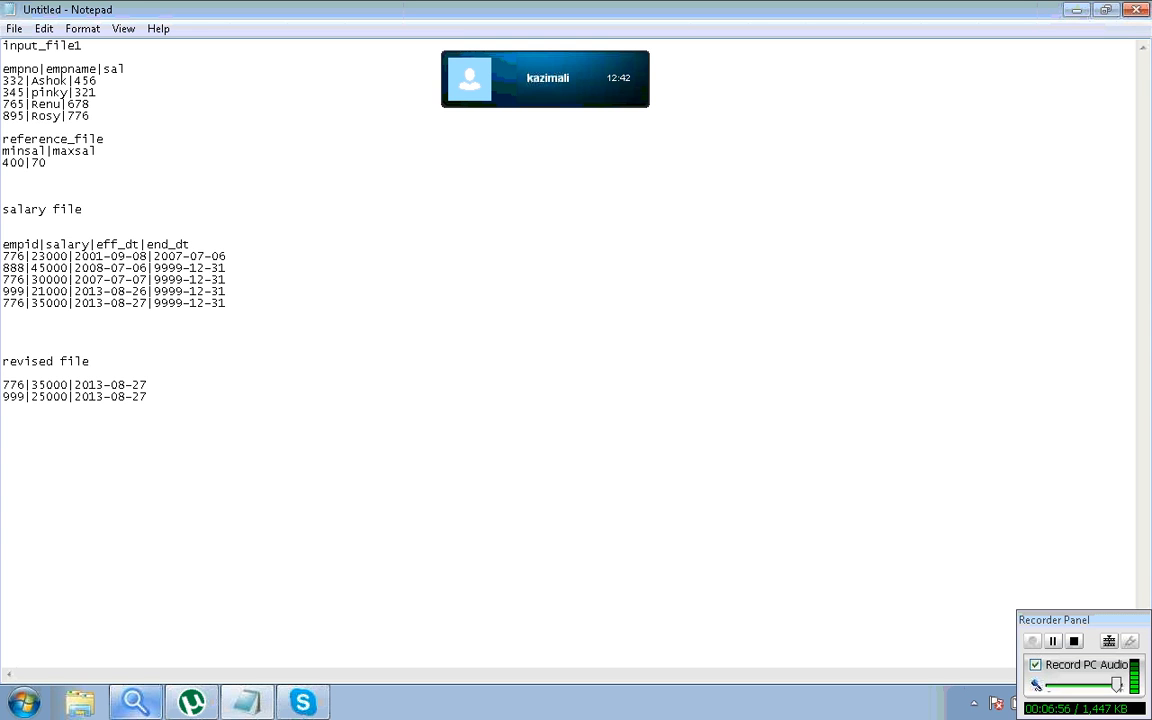
Step: Replace the end date of the salary file's 776|30000 record with 2013-08-26
key(Up)
key(Up)
key(BackSpace)
key(BackSpace)
key(BackSpace)
key(BackSpace)
key(BackSpace)
key(BackSpace)
key(BackSpace)
key(BackSpace)
key(BackSpace)
key(BackSpace)
text(2013-08-26)
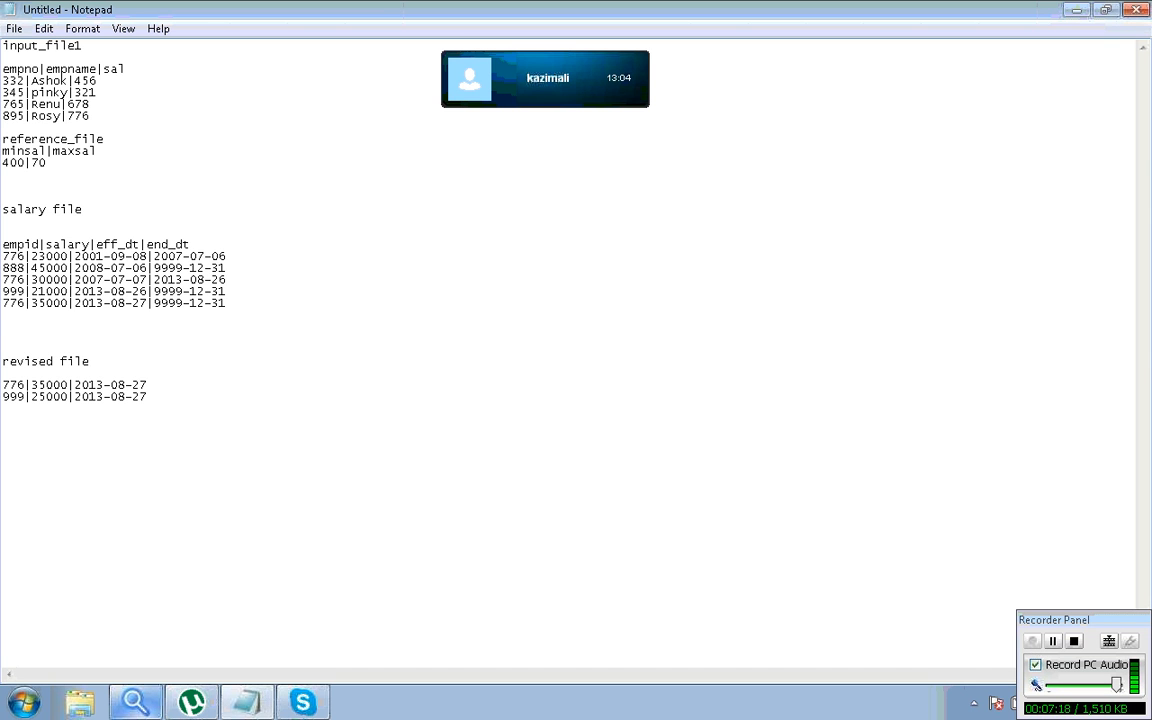
Step: Copy the revised 999 record to the end of the salary file and append the end date 9999-12-31
key(Down)
key(Down)
key(Down)
key(Down)
key(Down)
key(Down)
key(Down)
key(Down)
key(Down)
key(Down)
key(shift+End)
key(ctrl+c)
key(Up)
key(Up)
key(Up)
key(Up)
key(Up)
key(Up)
key(Up)
key(ctrl+v)
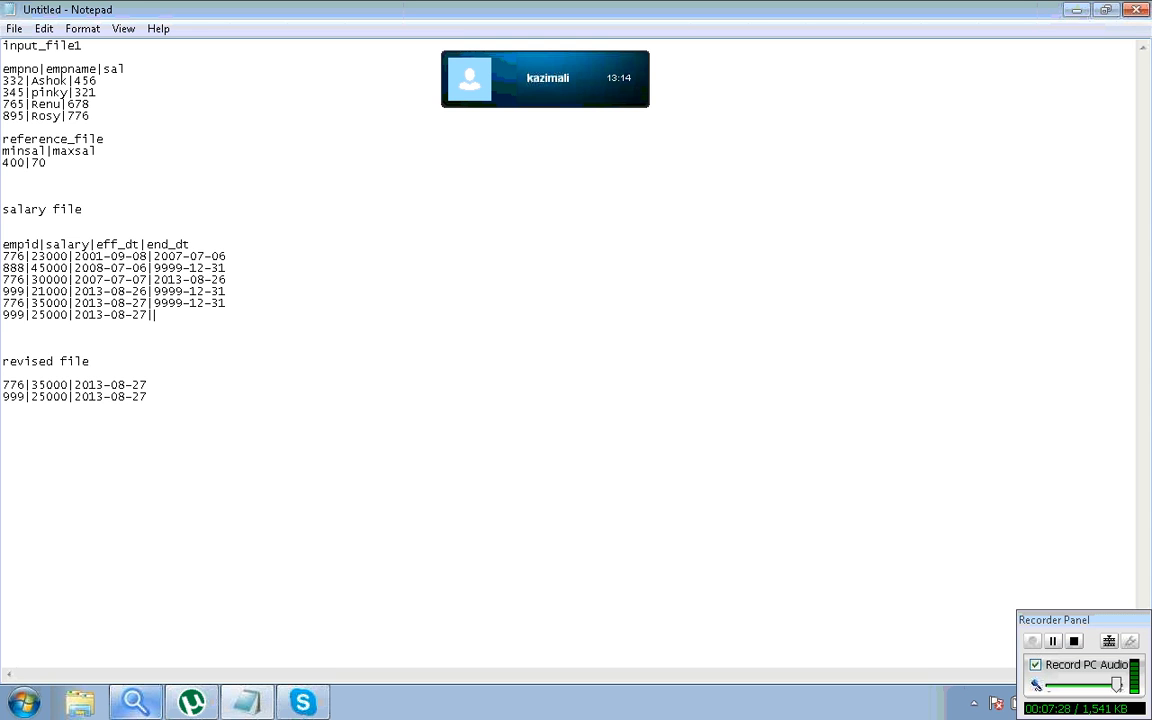
text(|9999-12-31)
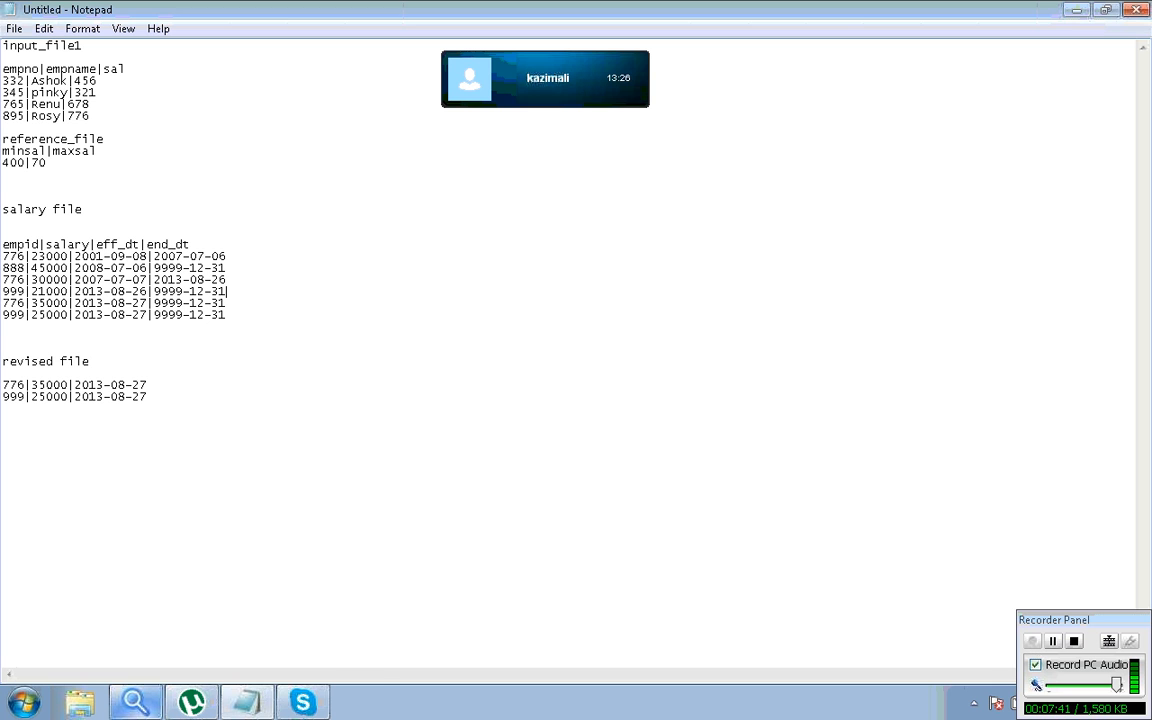
key(shift)
key(shift)
key(shift)
key(shift)
key(shift)
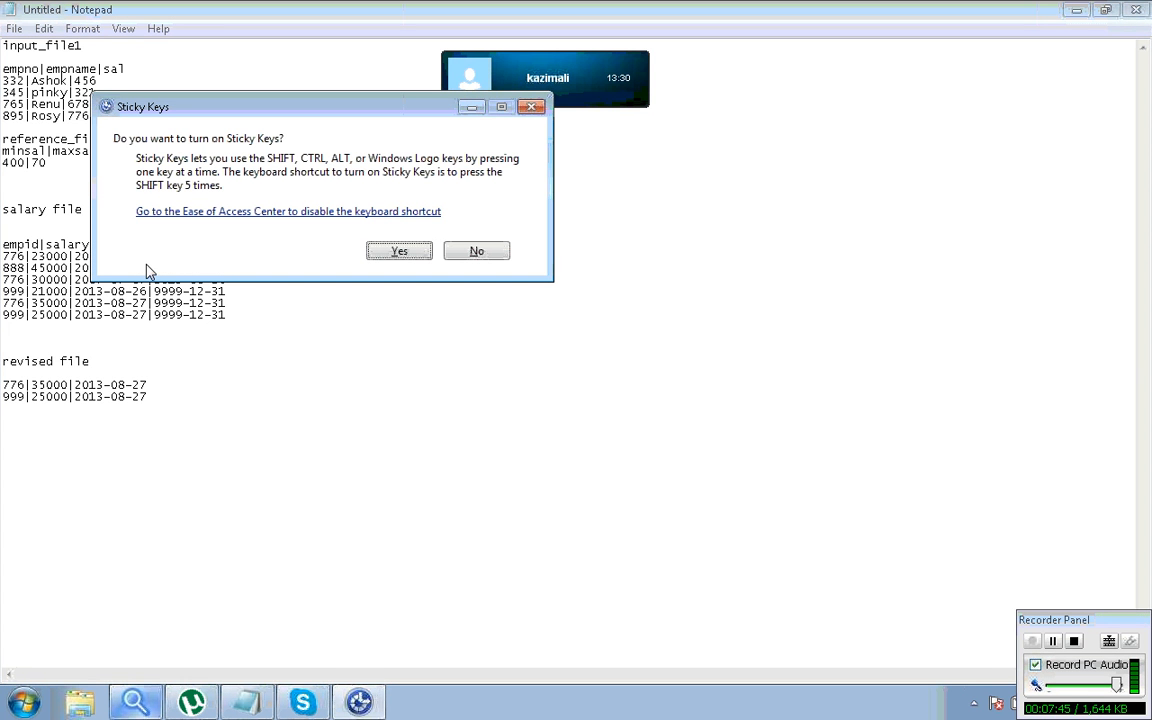
Step: Decline turning on Sticky Keys and replace the end date of the salary file's 999|21000 record with 2013-08-26
click(470, 252)
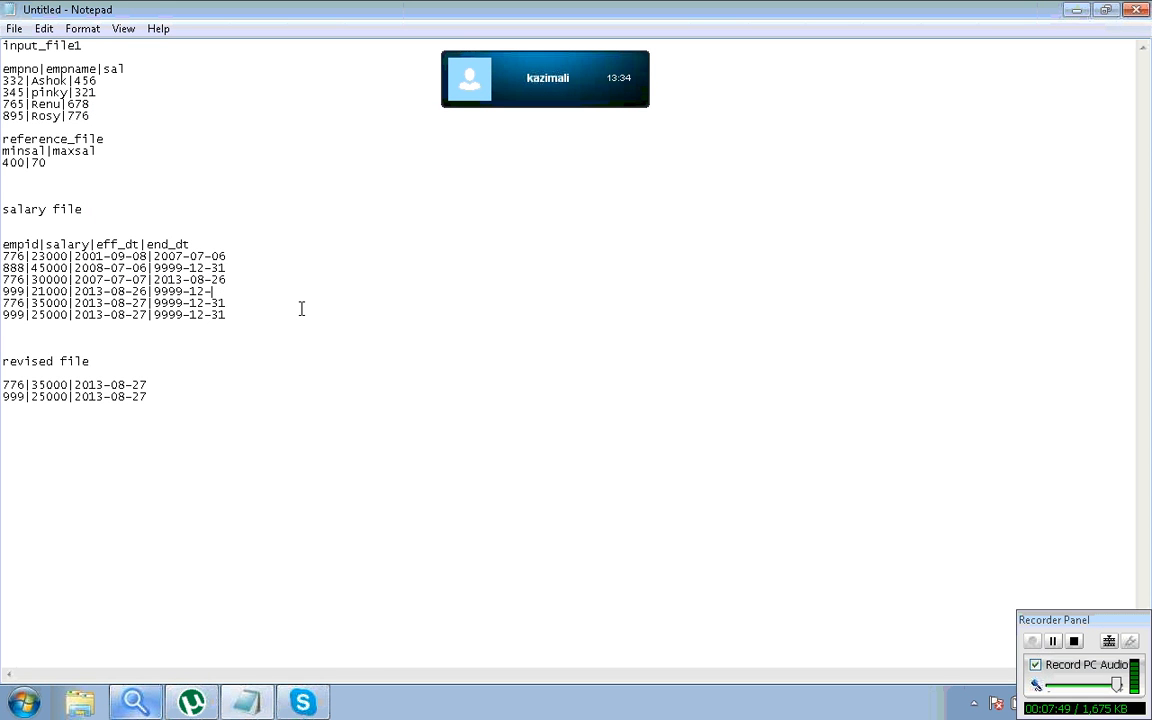
key(BackSpace)
key(BackSpace)
key(BackSpace)
key(BackSpace)
key(BackSpace)
key(BackSpace)
key(BackSpace)
key(BackSpace)
text(2013-08-26)
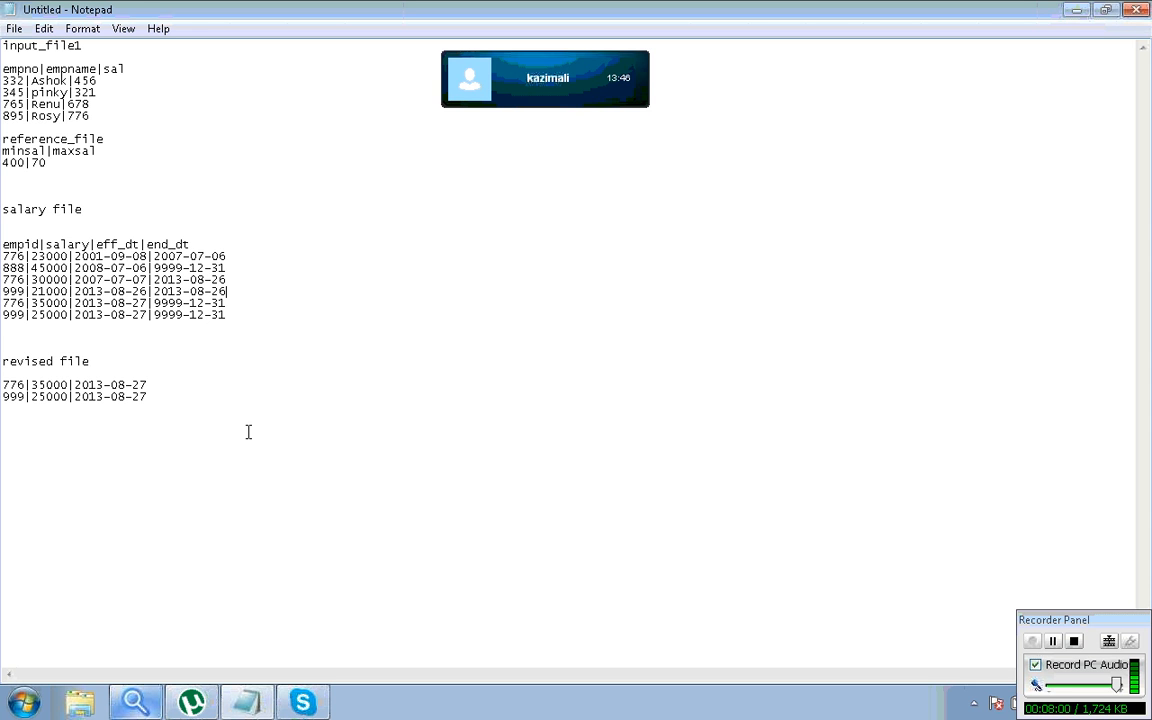
Step: Add the record 001|1000|2013-01-01 below the revised file's records, separated by a blank line
click(172, 397)
key(Return)
key(Return)
text(001|1000|2013-0909)
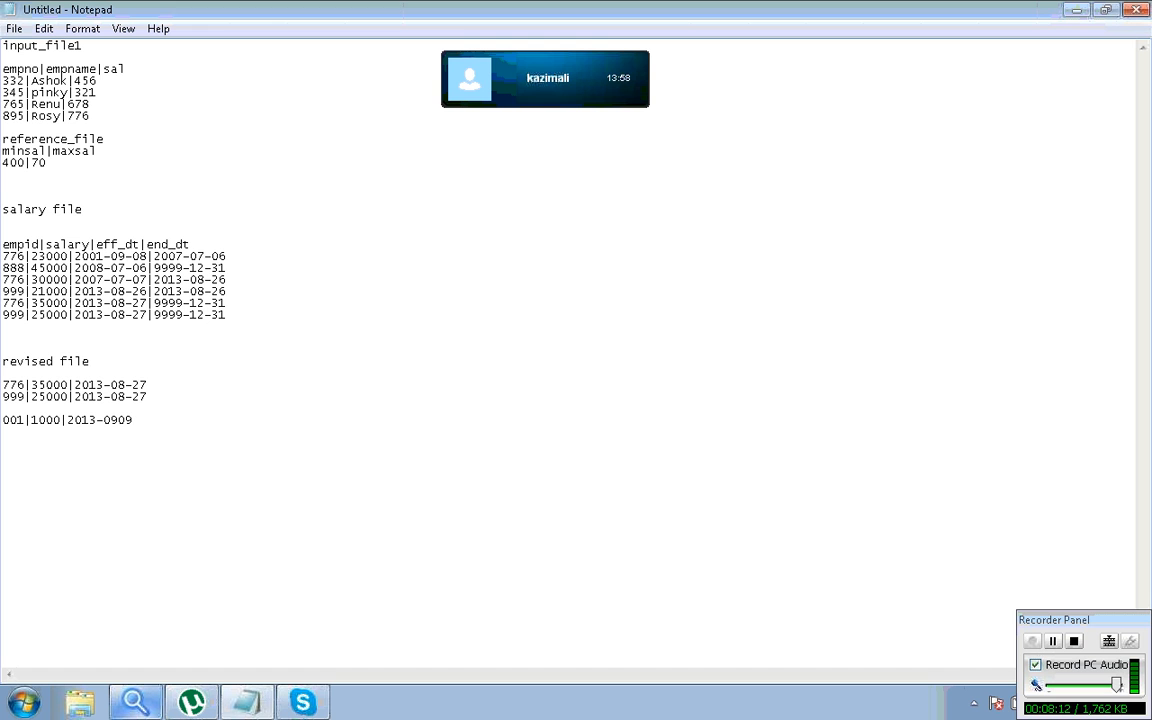
key(BackSpace)
key(BackSpace)
key(BackSpace)
text(1-01)
Step: Copy the new 001 record to the end of the salary file and append the end date 9999-12-31
key(shift+Left)
key(shift+Left)
key(shift+Left)
key(shift+Left)
key(shift+Left)
key(shift+Left)
key(shift+Left)
key(shift+Left)
key(shift+Left)
key(shift+Left)
key(shift+Left)
key(shift+Left)
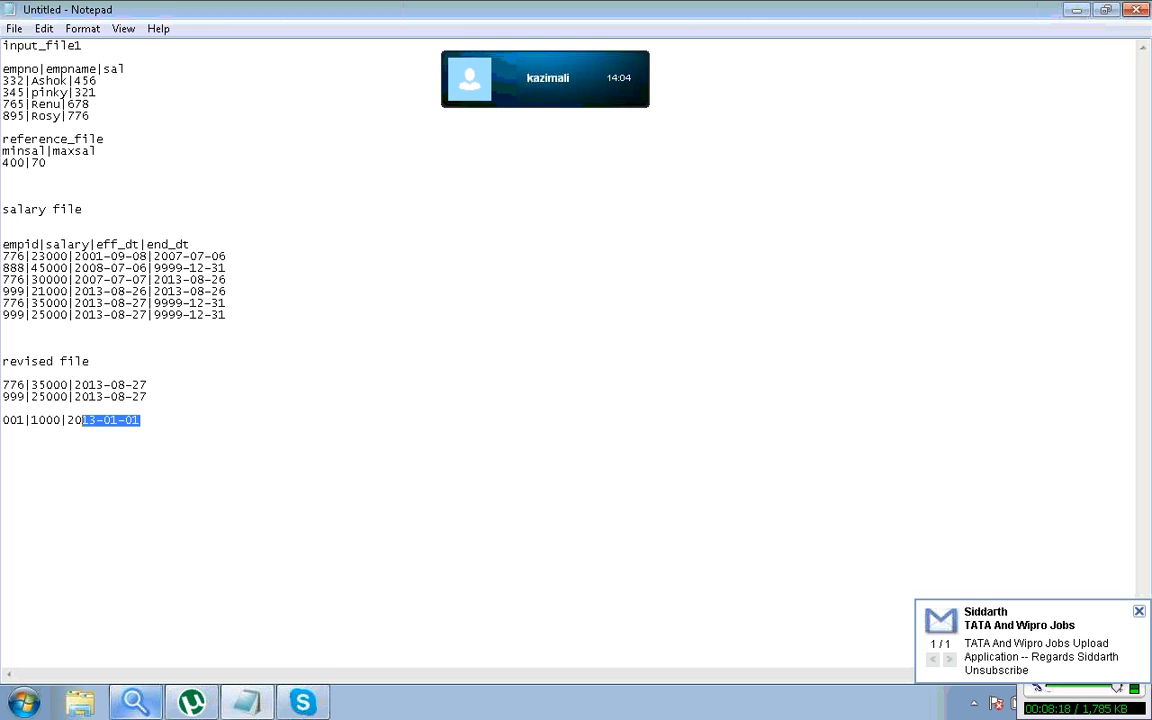
key(shift+Left)
key(shift+Left)
key(shift+Left)
key(shift+Left)
key(shift+Left)
key(shift+Left)
key(shift+Left)
key(ctrl+c)
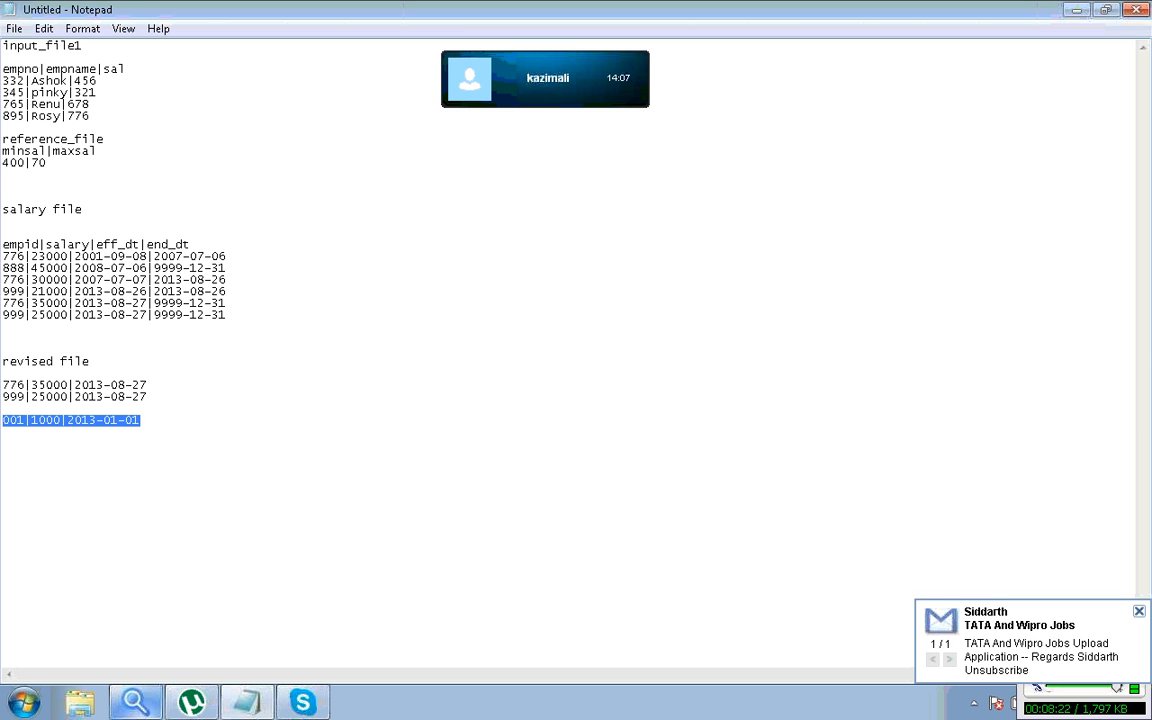
key(Up)
key(Up)
key(Up)
key(Up)
key(Up)
key(Up)
key(Up)
key(Up)
key(Up)
key(Up)
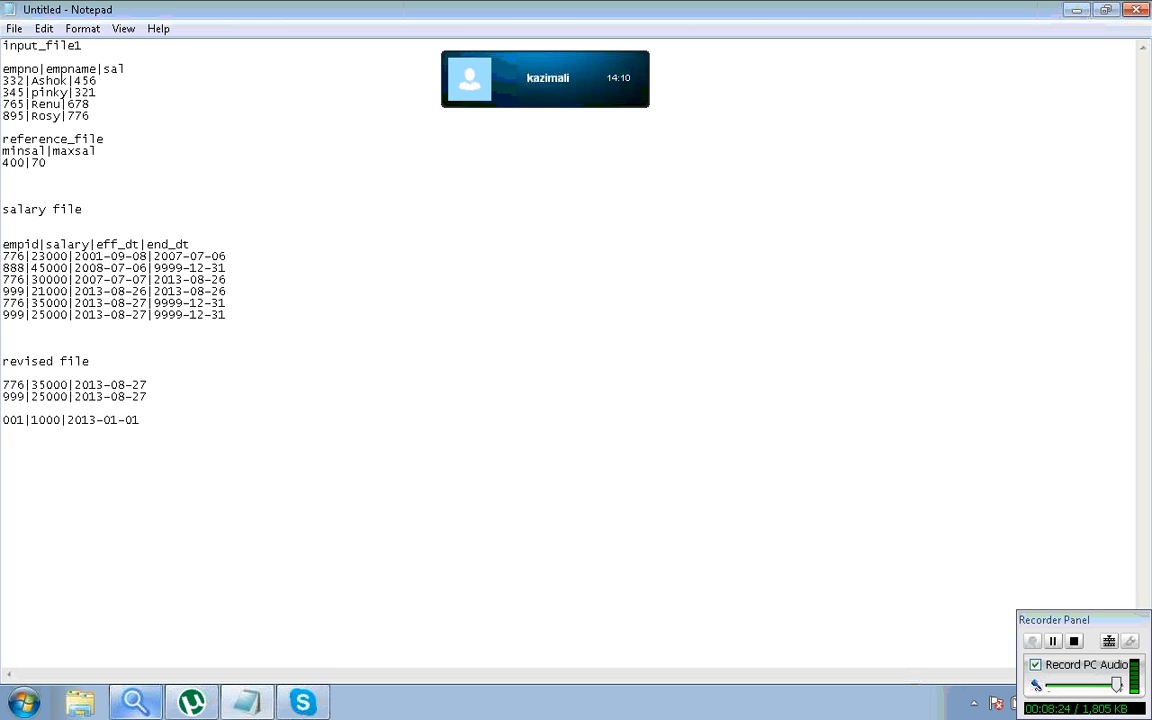
key(ctrl+v)
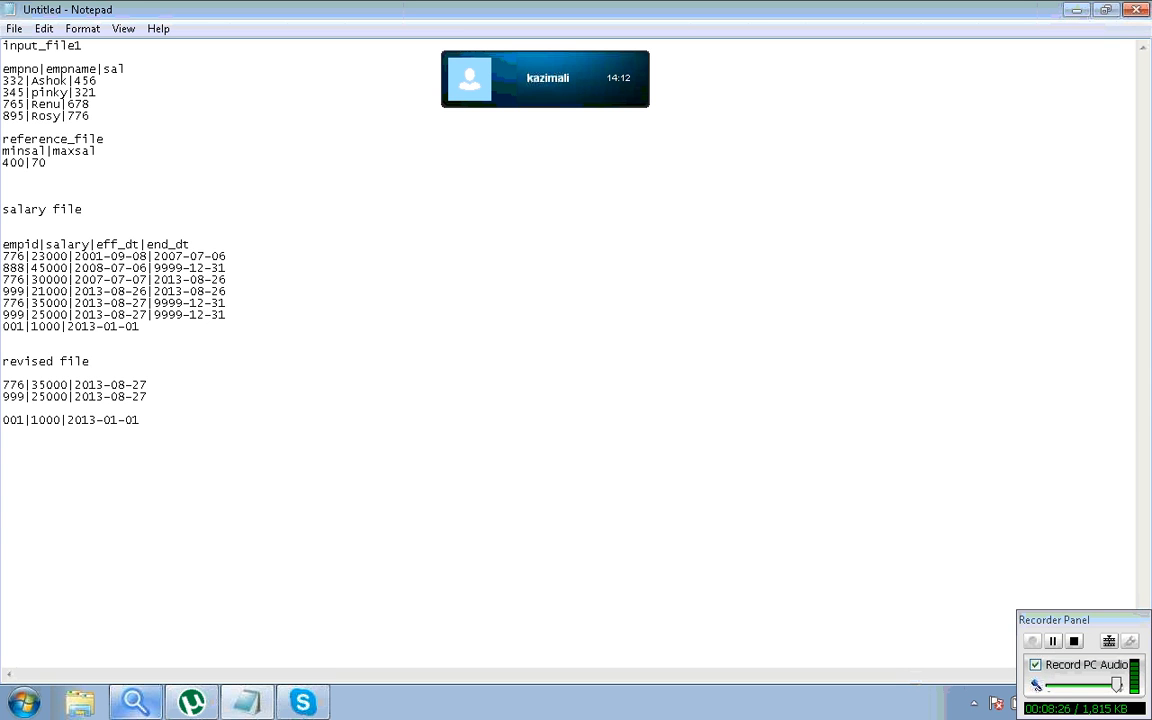
text(|9999-12-31)
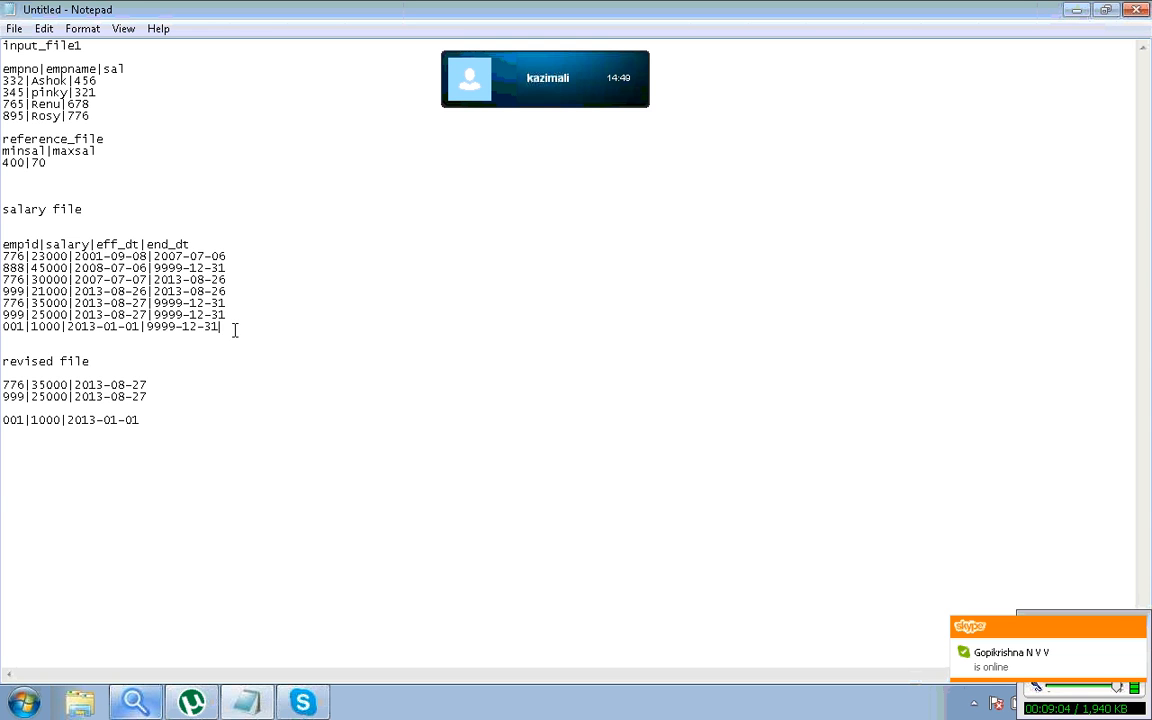
Step: Copy the salary file's last three records, 776|35000, 999|25000 and 001|1000, to a separate list below the revised file
key(shift+Up)
key(shift+Up)
key(shift+Up)
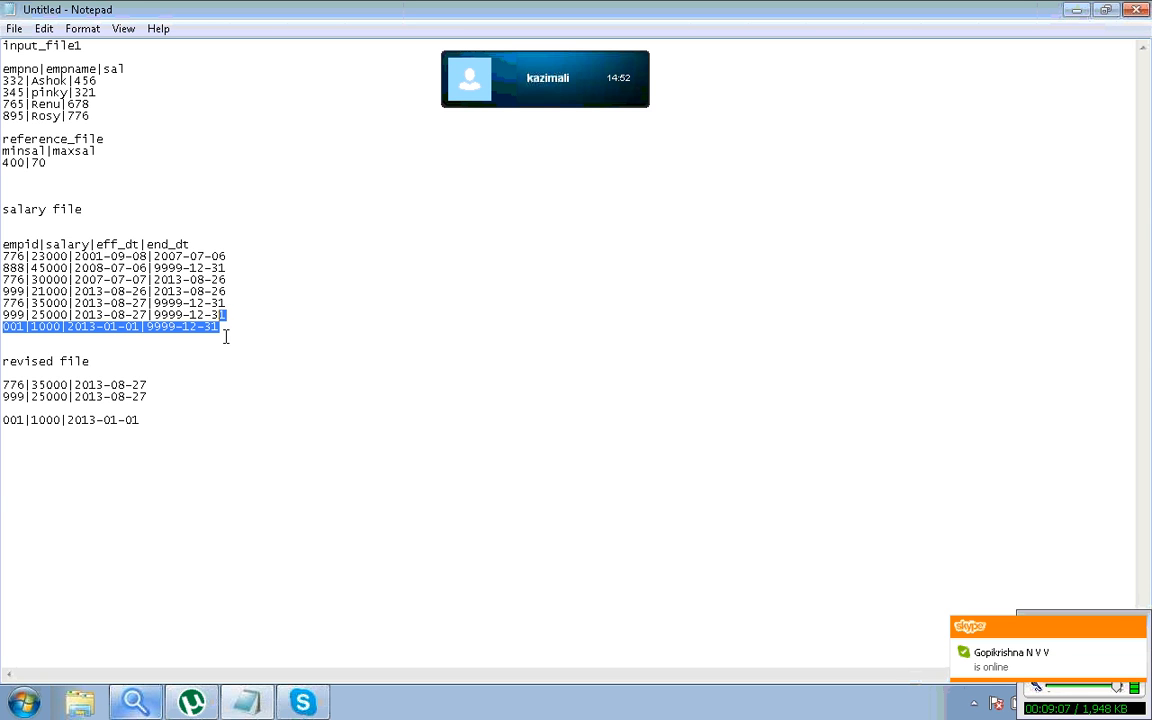
key(shift+Down)
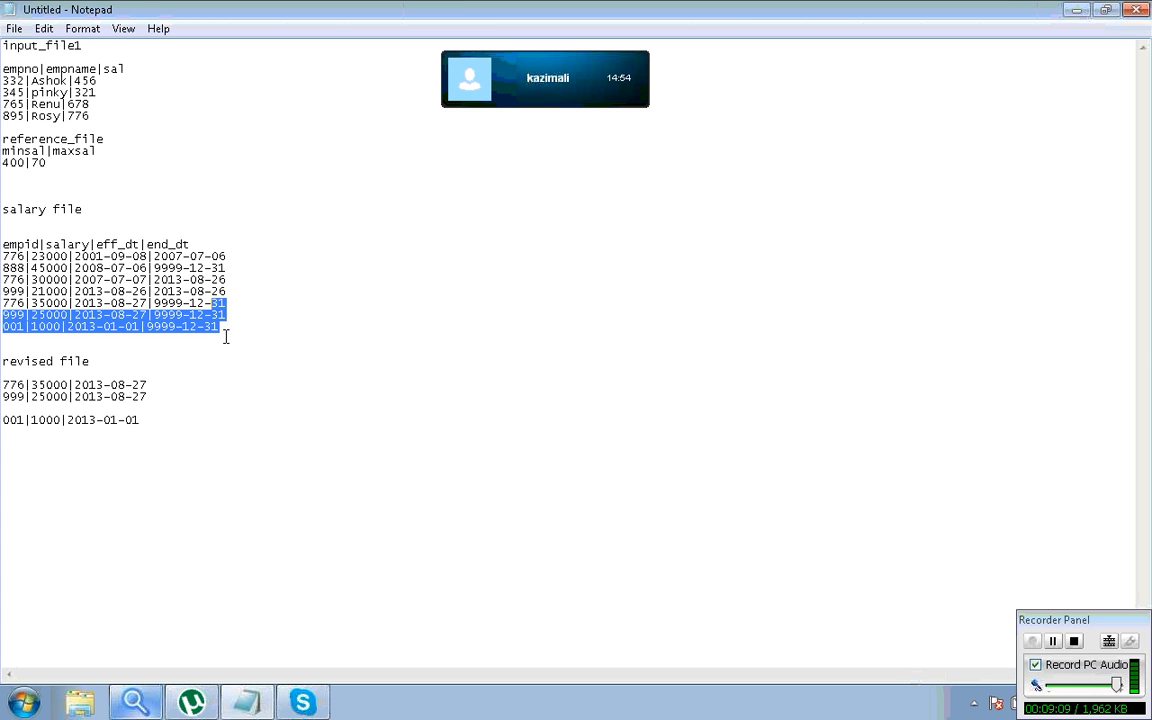
key(shift+Left)
key(shift+Left)
key(shift+Left)
key(shift+Left)
key(shift+Left)
key(shift+Left)
key(shift+Left)
key(shift+Left)
key(shift+Left)
key(shift+Left)
key(shift+Left)
key(shift+Left)
key(shift+Left)
key(shift+Left)
key(shift+Left)
key(shift+Left)
key(shift+Left)
key(shift+Left)
key(shift+Left)
key(shift+Left)
key(shift+Left)
key(shift+Left)
key(shift+Left)
key(shift+Left)
key(shift+Left)
key(shift+Left)
key(shift+Left)
key(shift+Left)
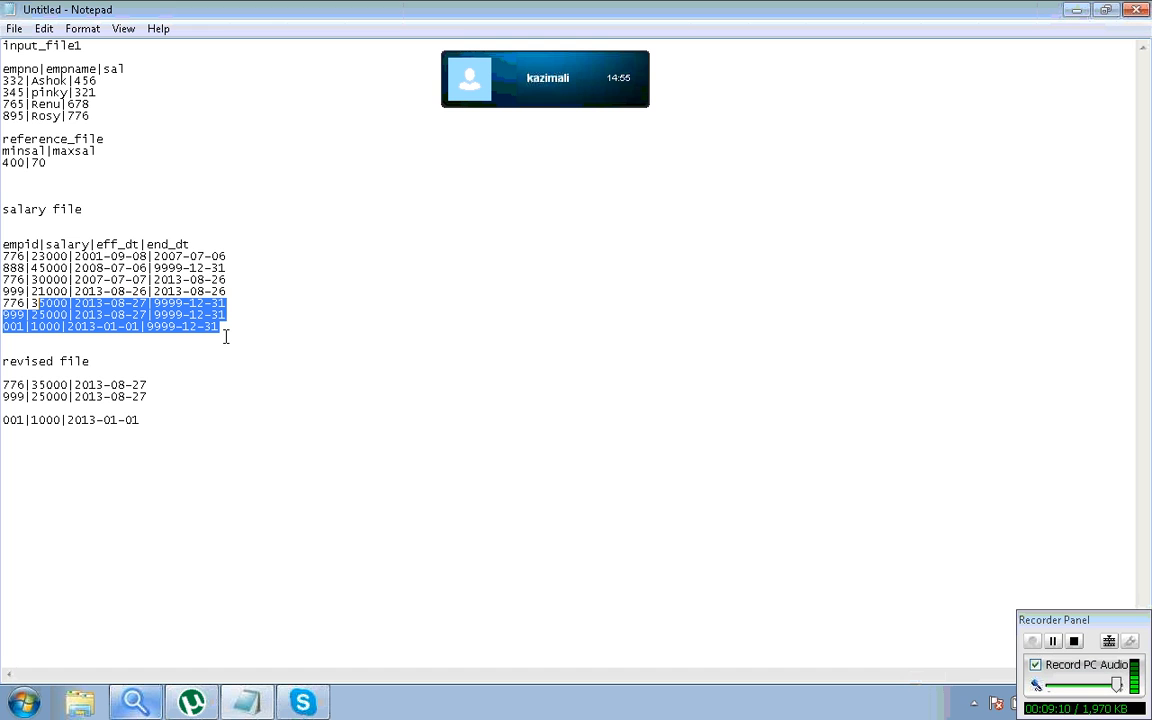
key(shift+Left)
key(shift+Left)
key(ctrl+c)
key(Down)
key(Down)
key(Down)
key(Down)
key(Down)
key(Down)
key(Down)
key(Down)
key(Down)
key(Down)
key(Down)
key(Down)
key(Down)
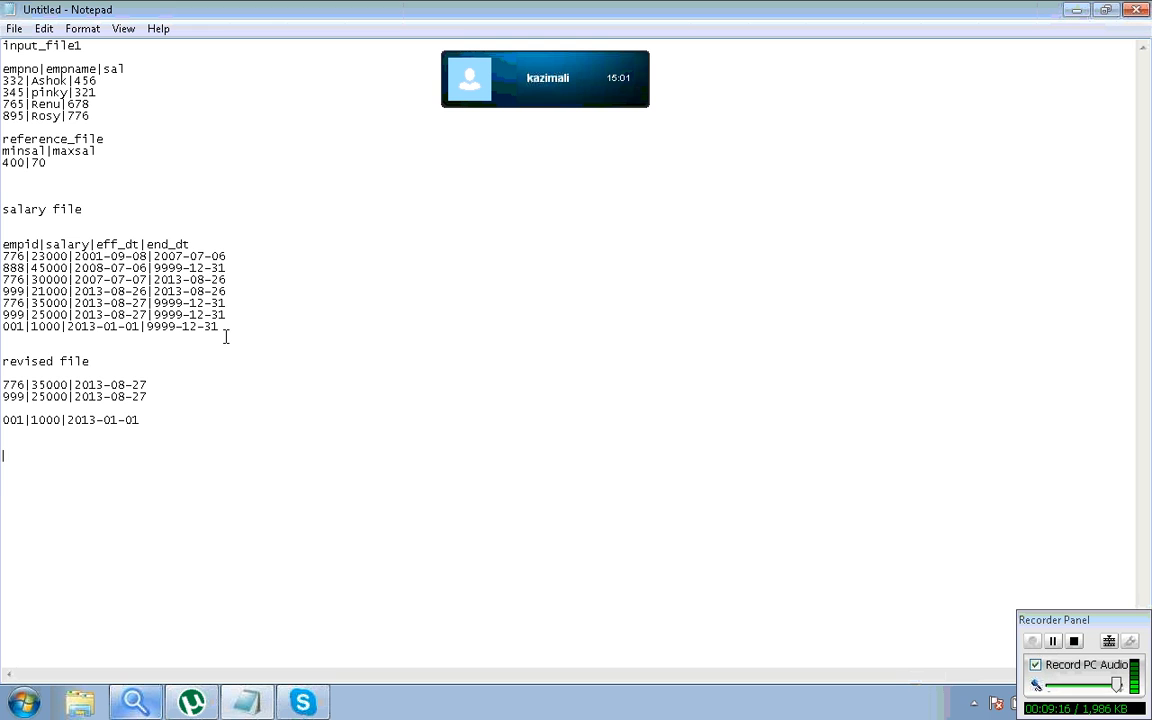
key(ctrl+v)
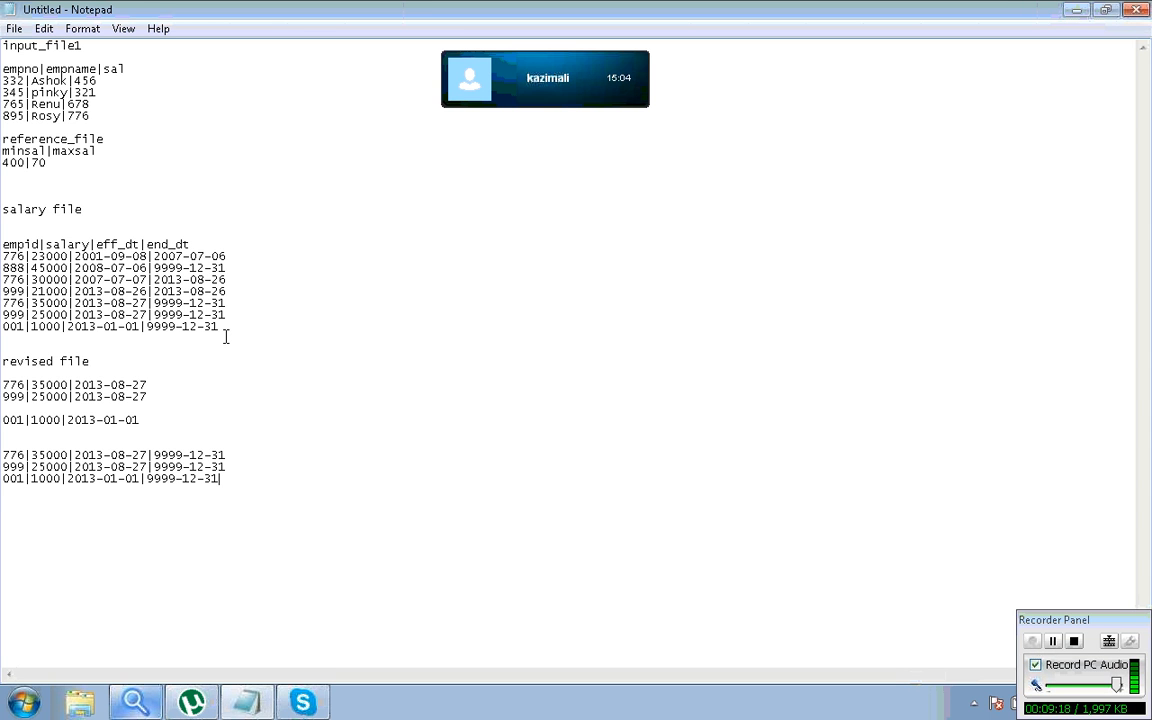
Step: Copy the salary file's 888|45000 record to the end of the separate list below the revised file
key(Up)
key(Up)
key(Up)
key(Up)
key(Up)
key(Up)
key(Up)
key(Up)
key(Up)
key(Up)
key(Up)
click(232, 257)
key(shift+Left)
key(shift+Left)
key(shift+Left)
key(shift+Left)
key(shift+Left)
key(shift+Left)
key(shift+Left)
key(shift+Left)
key(shift+Left)
key(shift+Left)
key(shift+Left)
key(shift+Left)
key(shift+Left)
key(shift+Left)
key(shift+Left)
key(shift+Left)
key(shift+Left)
key(shift+Left)
key(shift+Left)
key(shift+Left)
key(shift+Left)
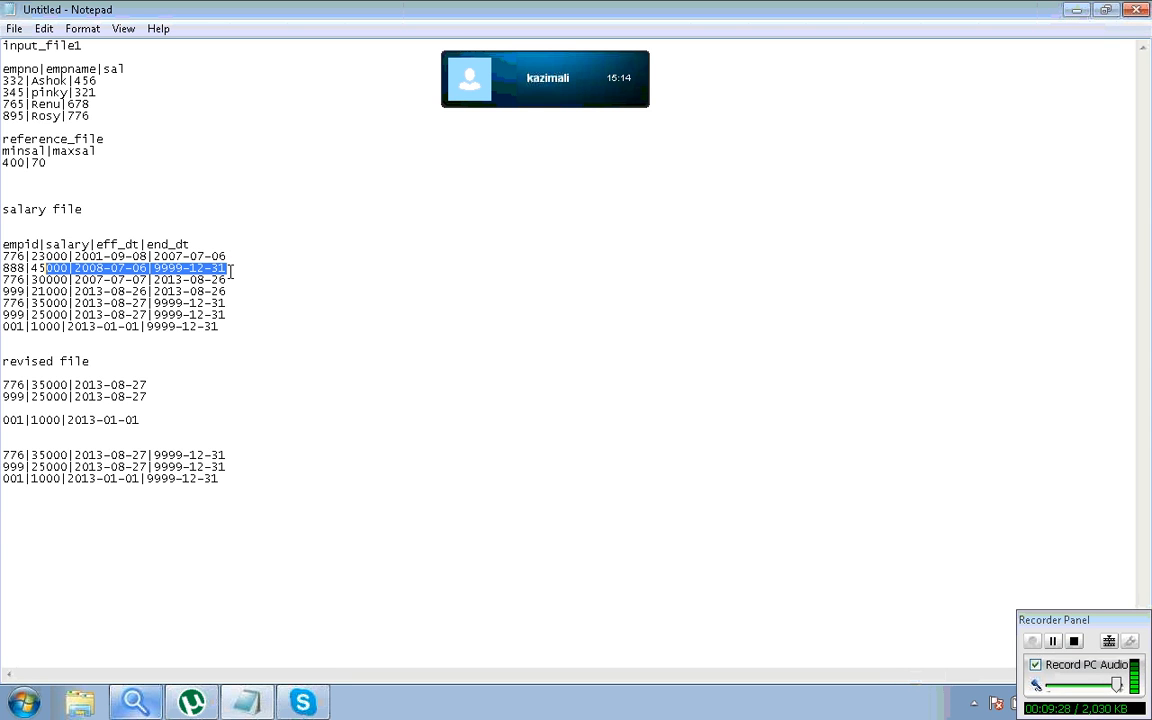
key(shift+Left)
key(shift+Left)
key(shift+Left)
key(shift+Left)
key(shift+Left)
key(shift+Left)
key(ctrl+c)
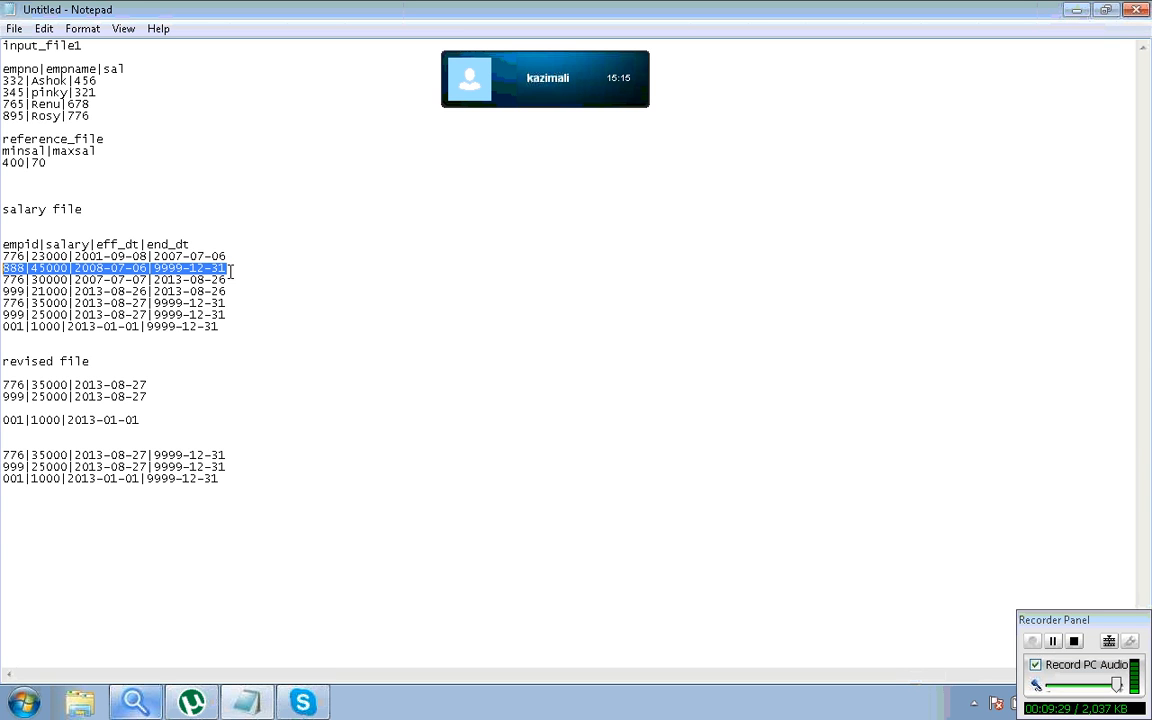
key(Down)
key(Down)
key(Down)
key(Down)
key(Down)
key(Down)
key(Down)
key(Down)
key(Down)
key(Down)
key(Down)
key(Down)
key(Down)
key(Down)
key(Down)
key(Down)
key(Down)
key(Down)
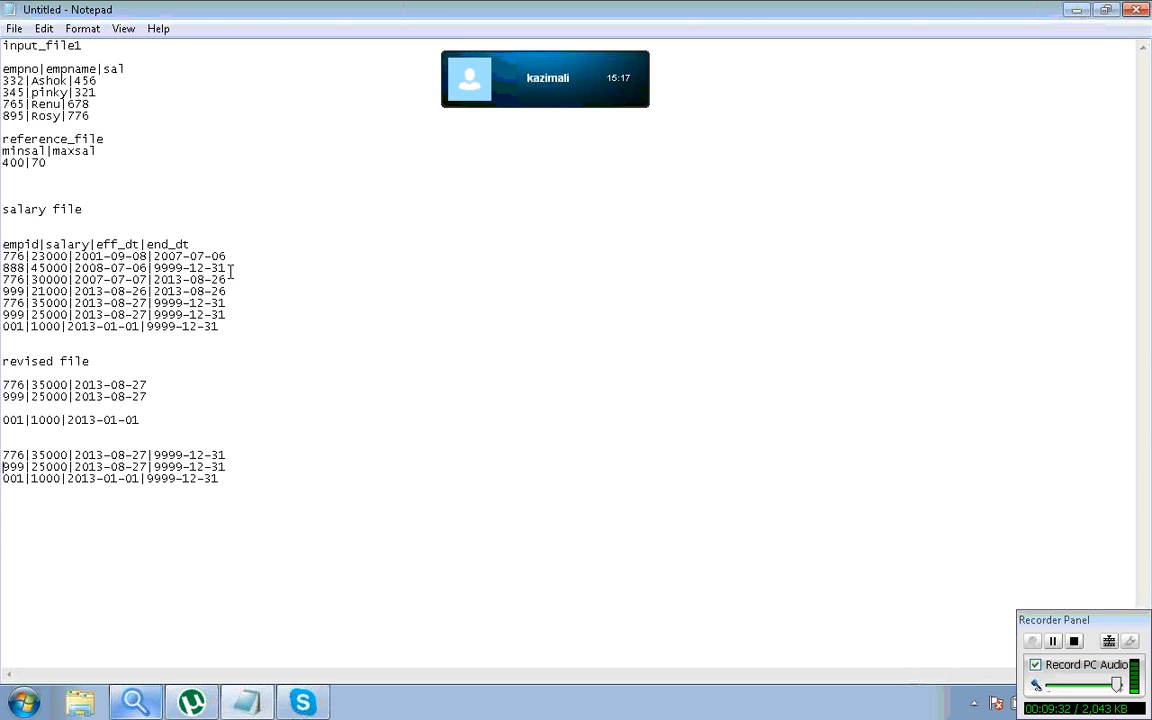
key(End)
key(Return)
key(ctrl+v)
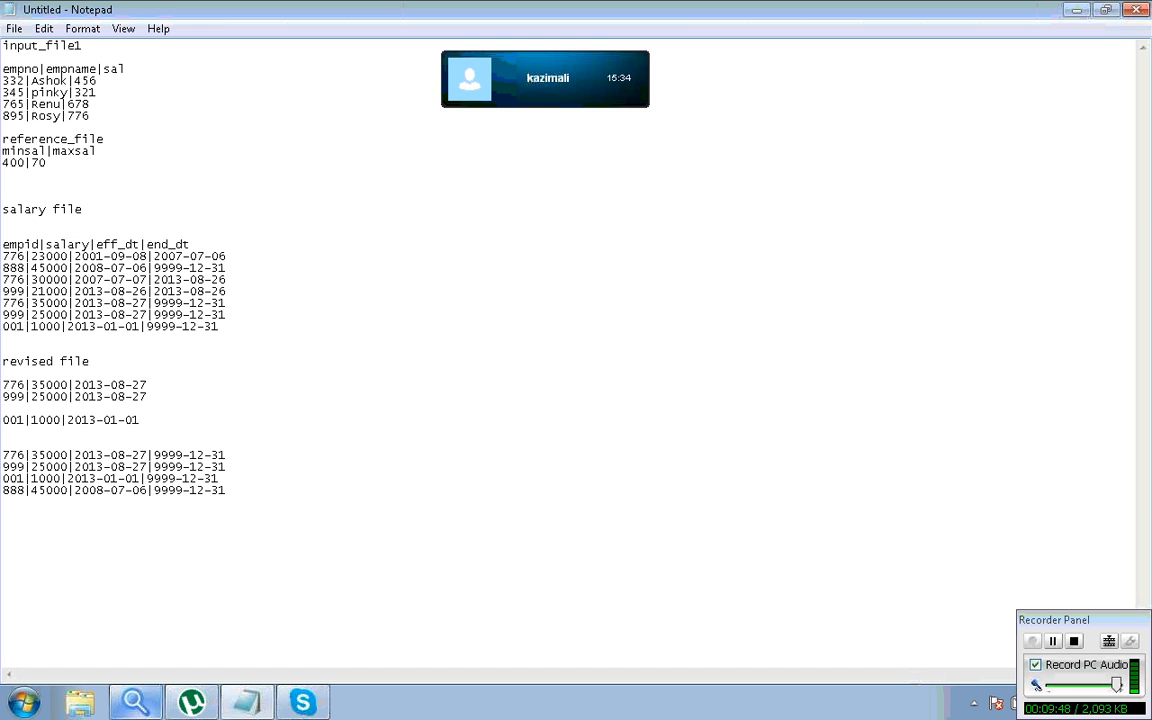
drag(74, 386, 105, 388)
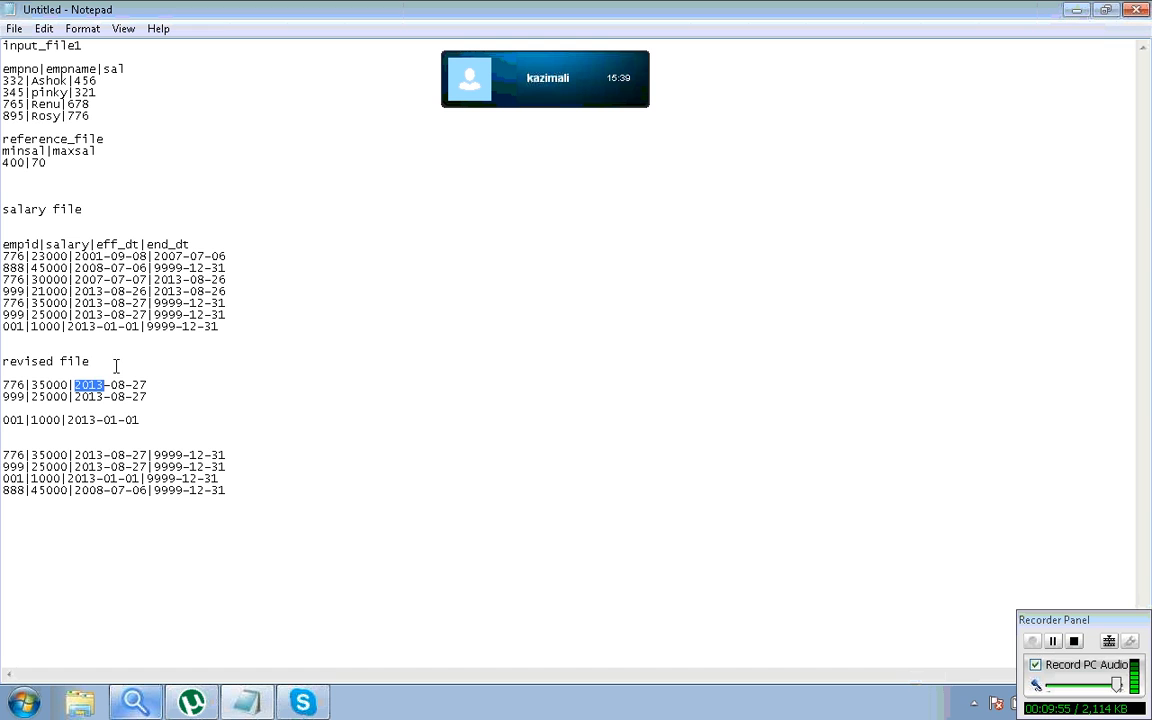
drag(31, 386, 103, 386)
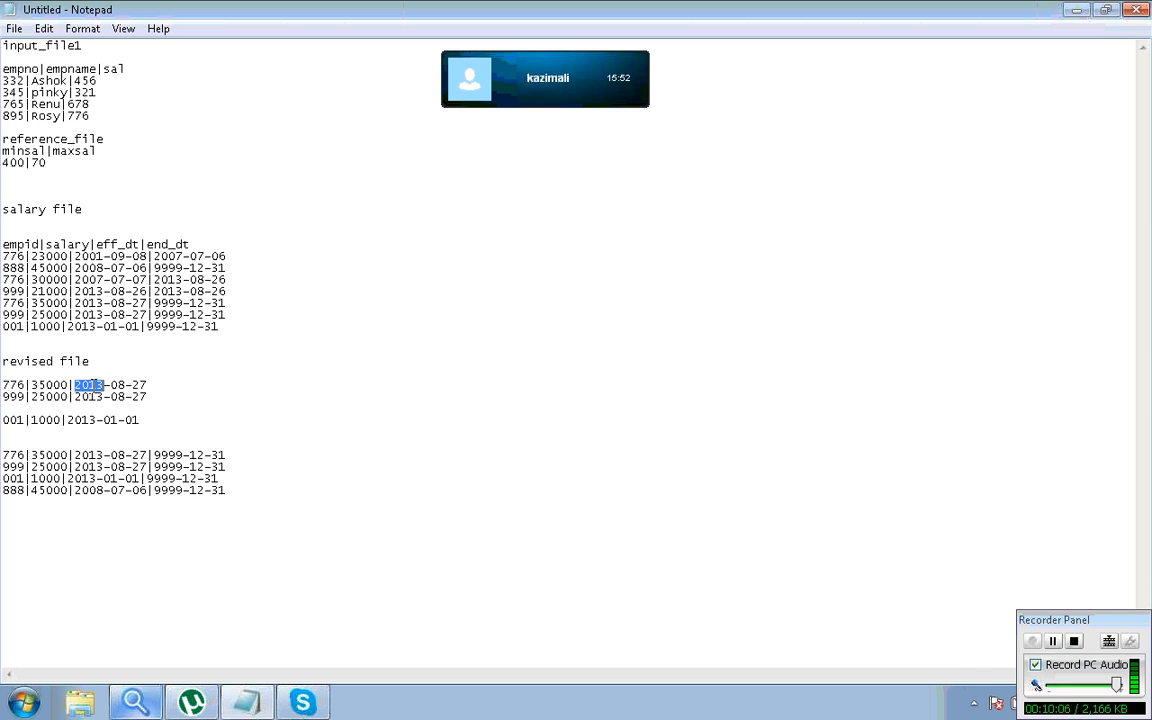
click(227, 336)
Step: Add the heading "SCD1:" above the separate list of active records, set off by blank lines
click(113, 444)
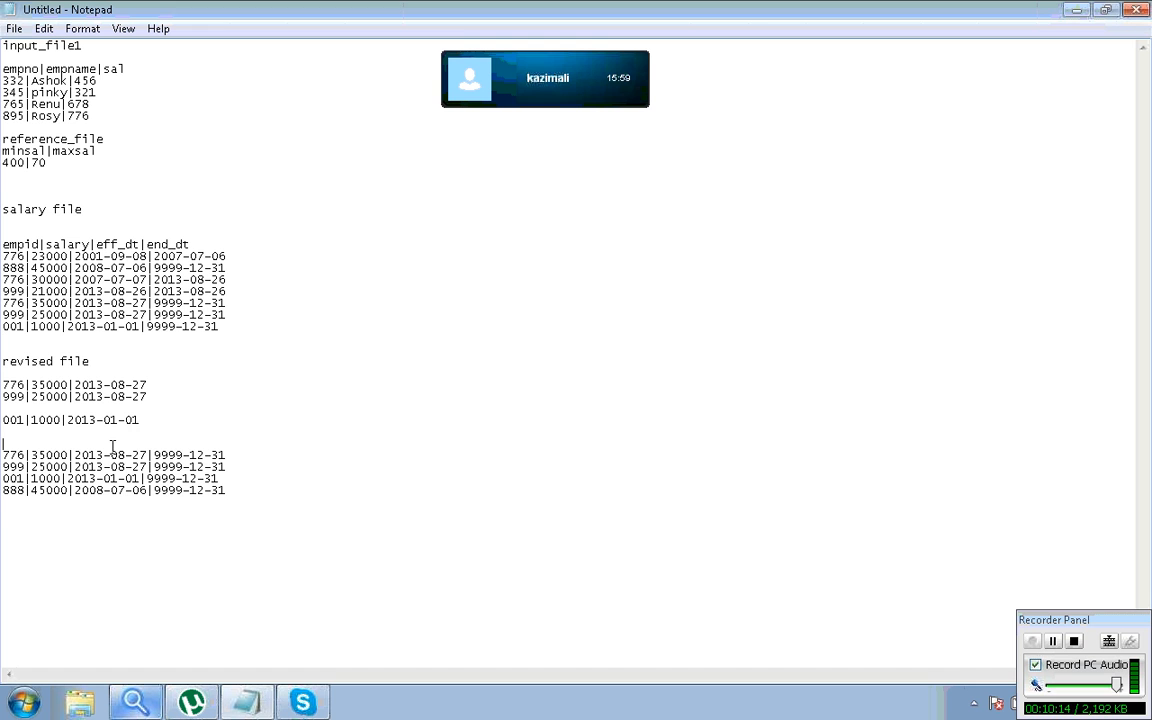
key(Return)
key(Return)
text(SCD1:)
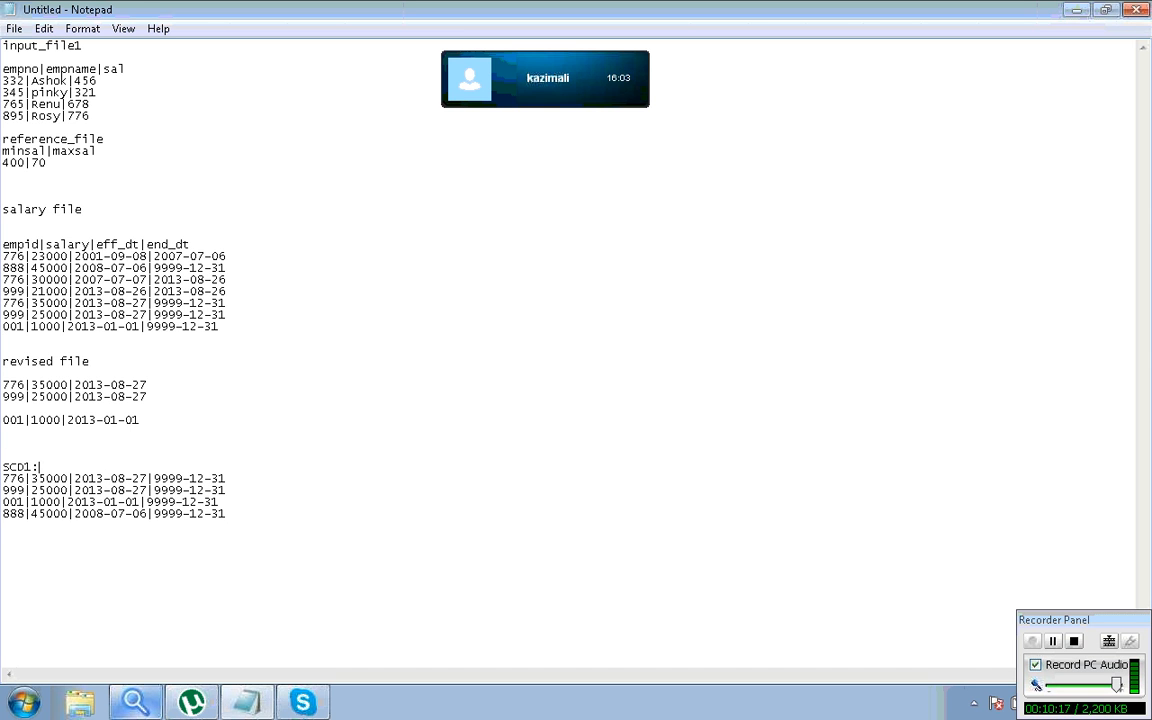
key(Return)
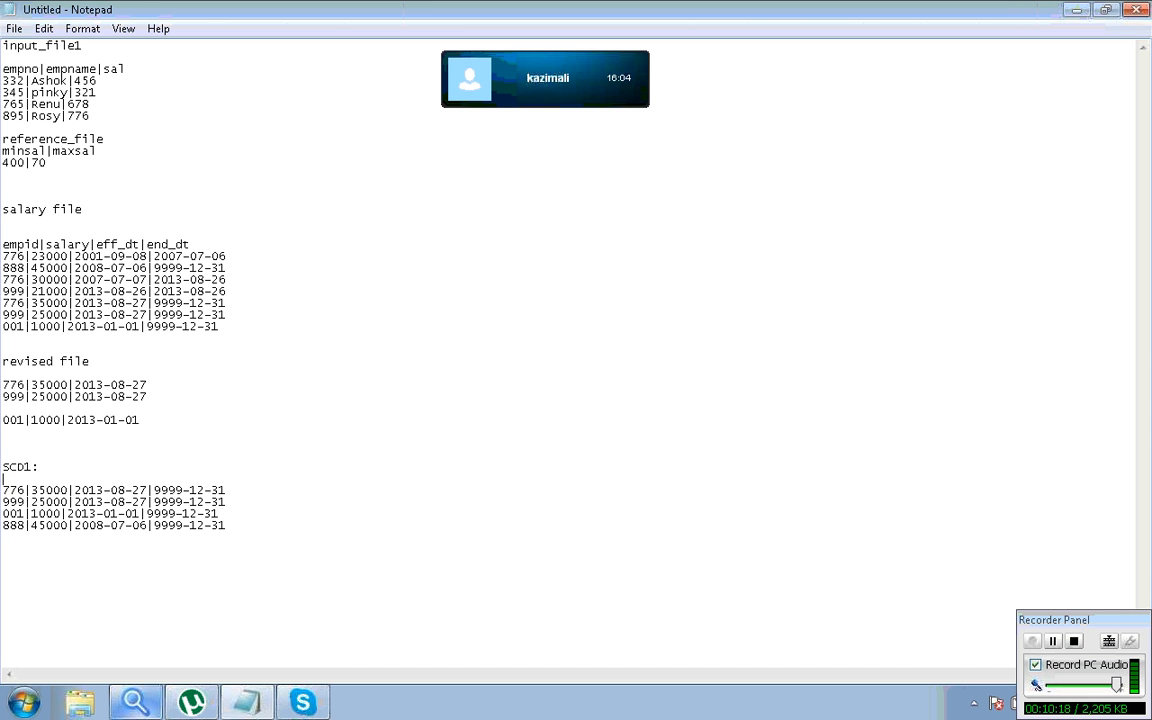
Step: Copy everything from the salary file heading through the last SCD1 record and send it as a message in the Skype chat
key(Down)
key(Down)
key(Down)
key(Down)
key(End)
key(shift+Up)
key(shift+Up)
key(shift+Up)
key(shift+Up)
key(shift+Up)
key(shift+Up)
key(shift+Up)
key(shift+Up)
key(shift+Up)
key(shift+Up)
key(shift+Up)
key(shift+Up)
key(shift+Up)
key(shift+Up)
key(shift+Up)
key(shift+Up)
key(shift+Up)
key(shift+Up)
key(shift+Up)
key(shift+Up)
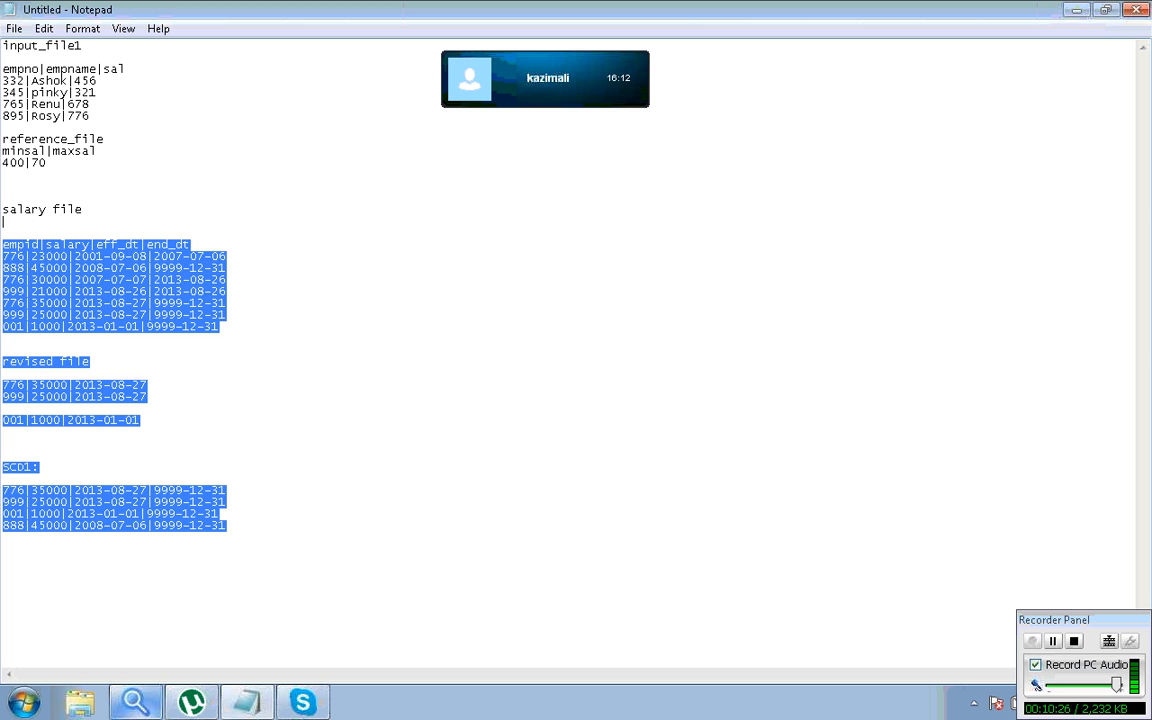
key(shift+Up)
key(shift+Up)
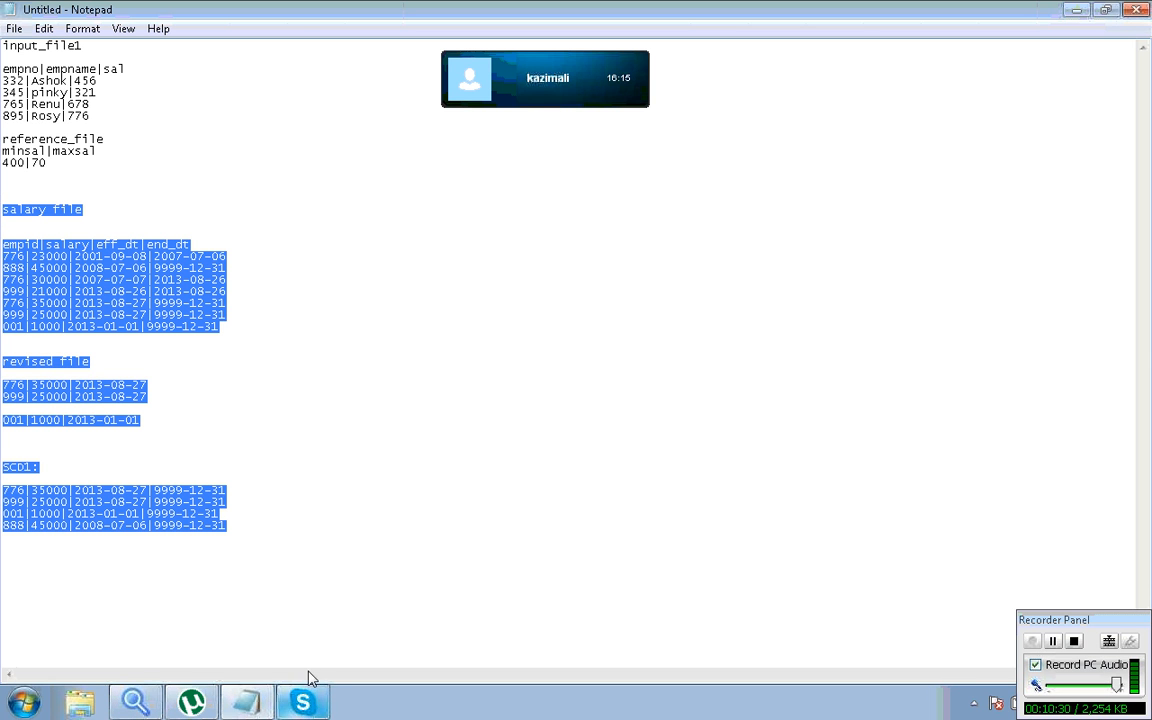
click(305, 702)
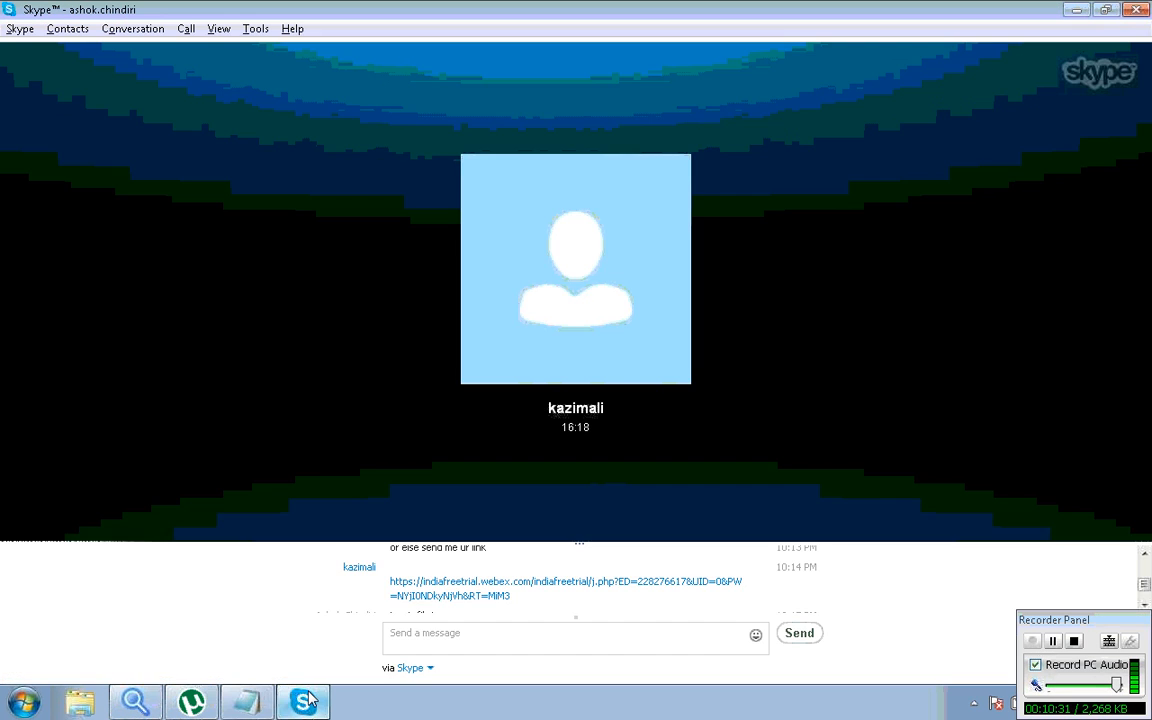
click(406, 633)
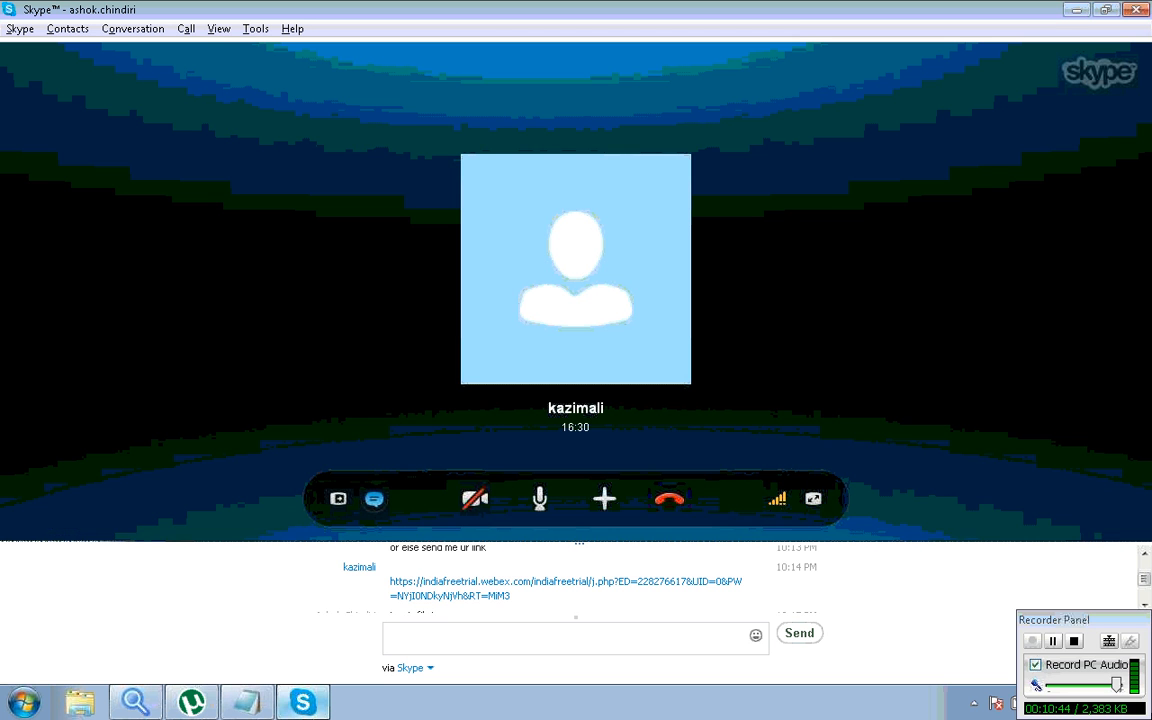
Step: Review the sent chat messages down to the salary, revised file and SCD1 records
click(1145, 604)
click(1145, 604)
click(1145, 604)
click(1145, 604)
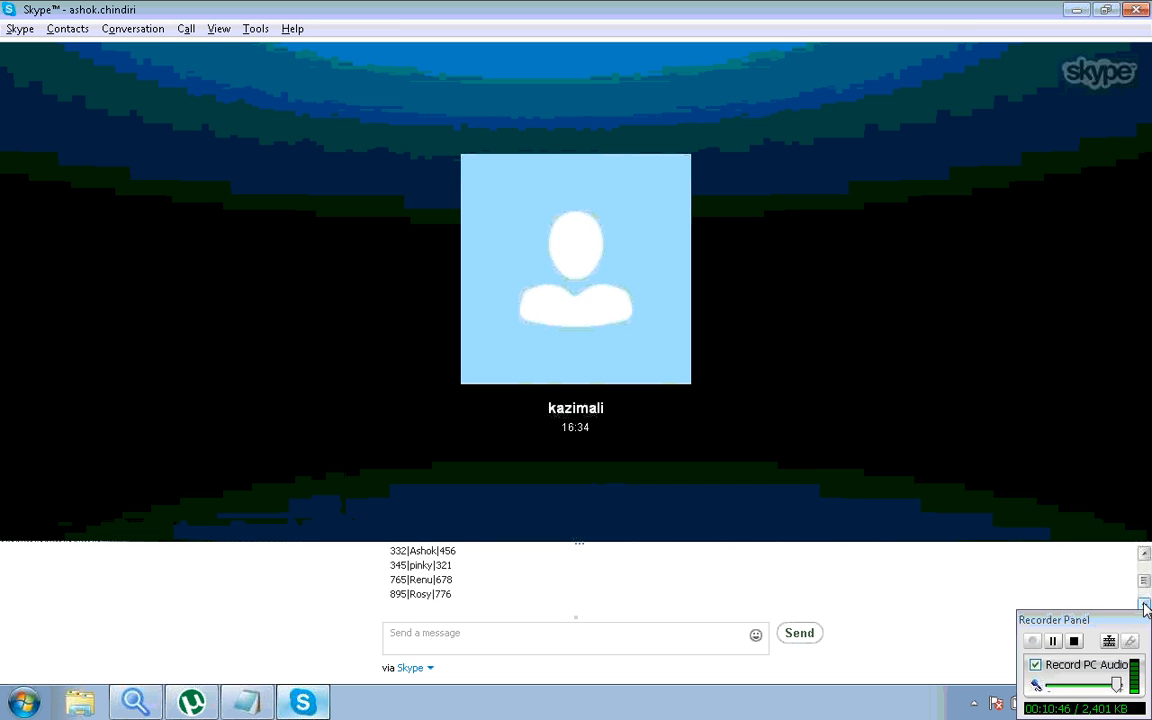
click(1145, 604)
click(1145, 604)
click(1145, 604)
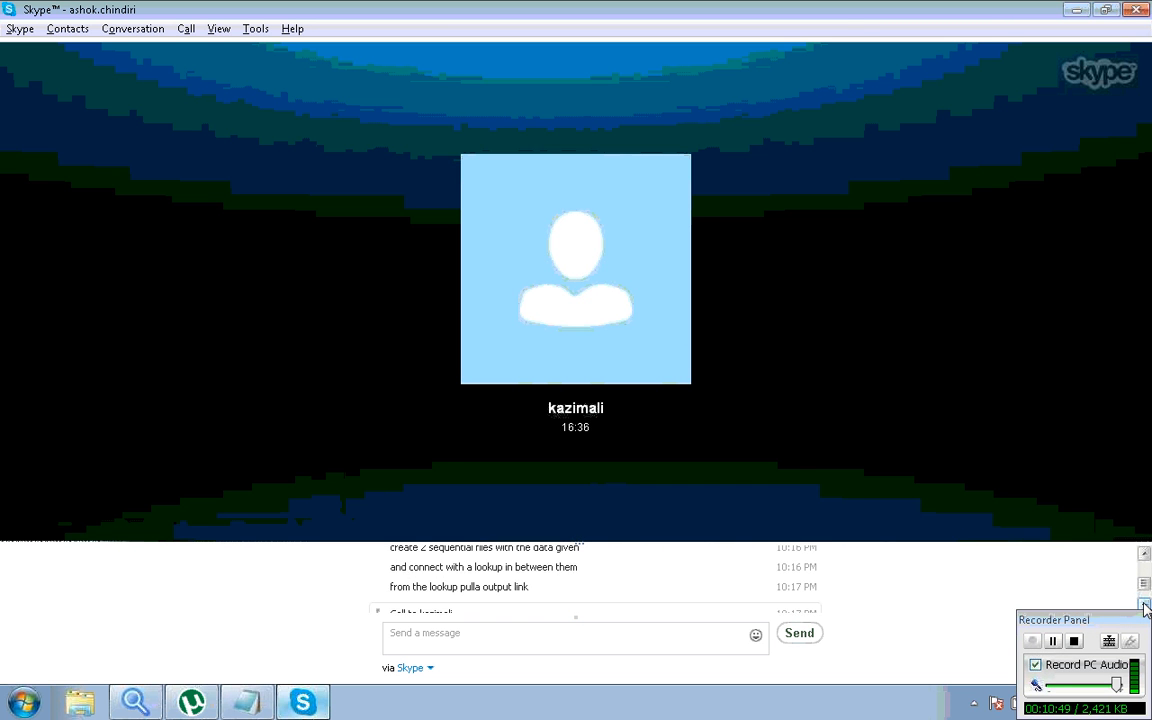
click(1145, 604)
click(1145, 604)
click(1145, 604)
click(1145, 604)
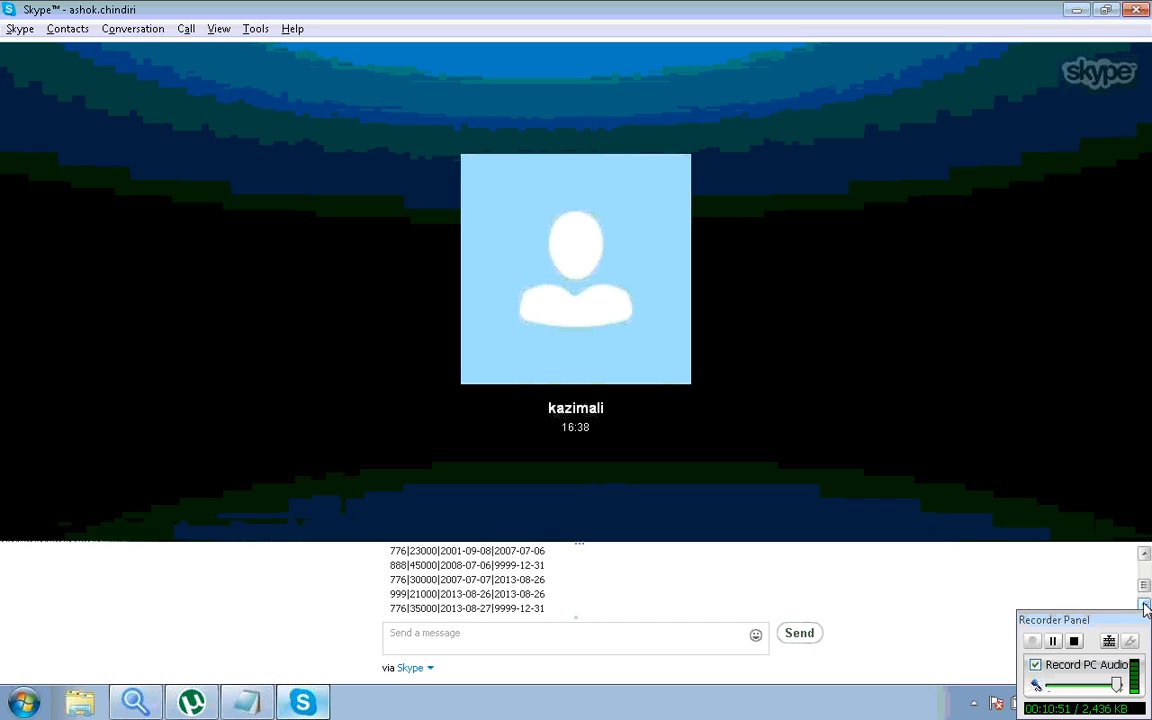
click(1145, 604)
click(1145, 604)
click(1145, 604)
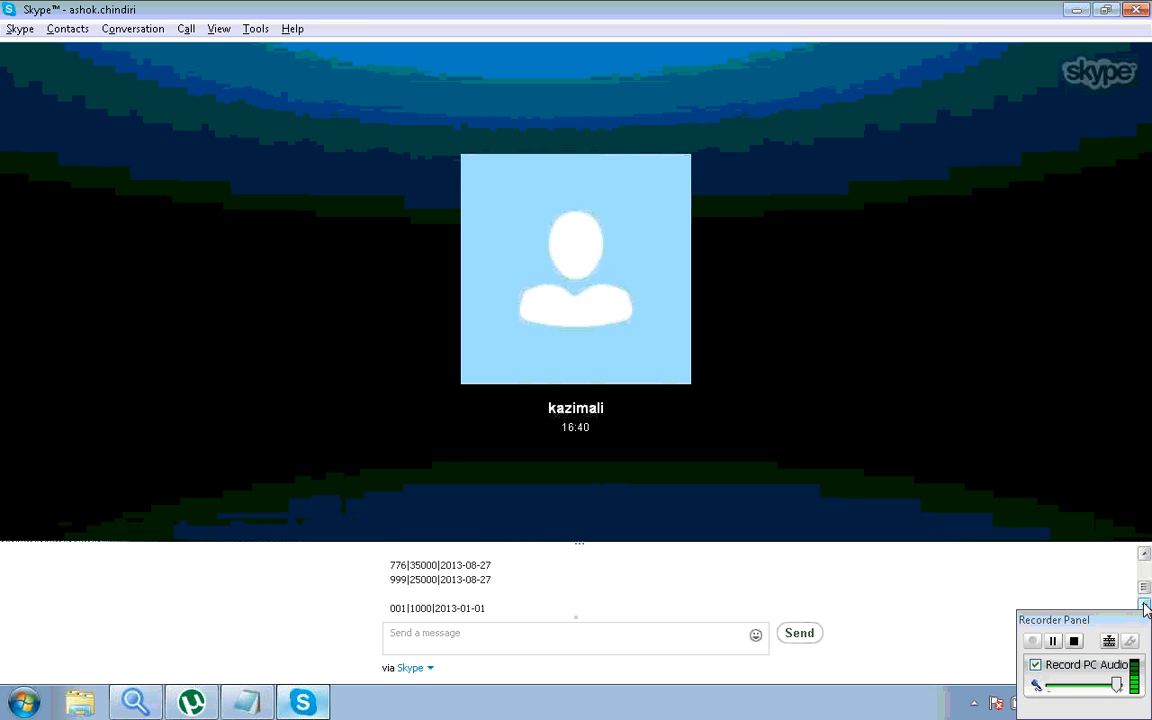
click(1145, 604)
click(1145, 604)
click(1145, 604)
click(1145, 604)
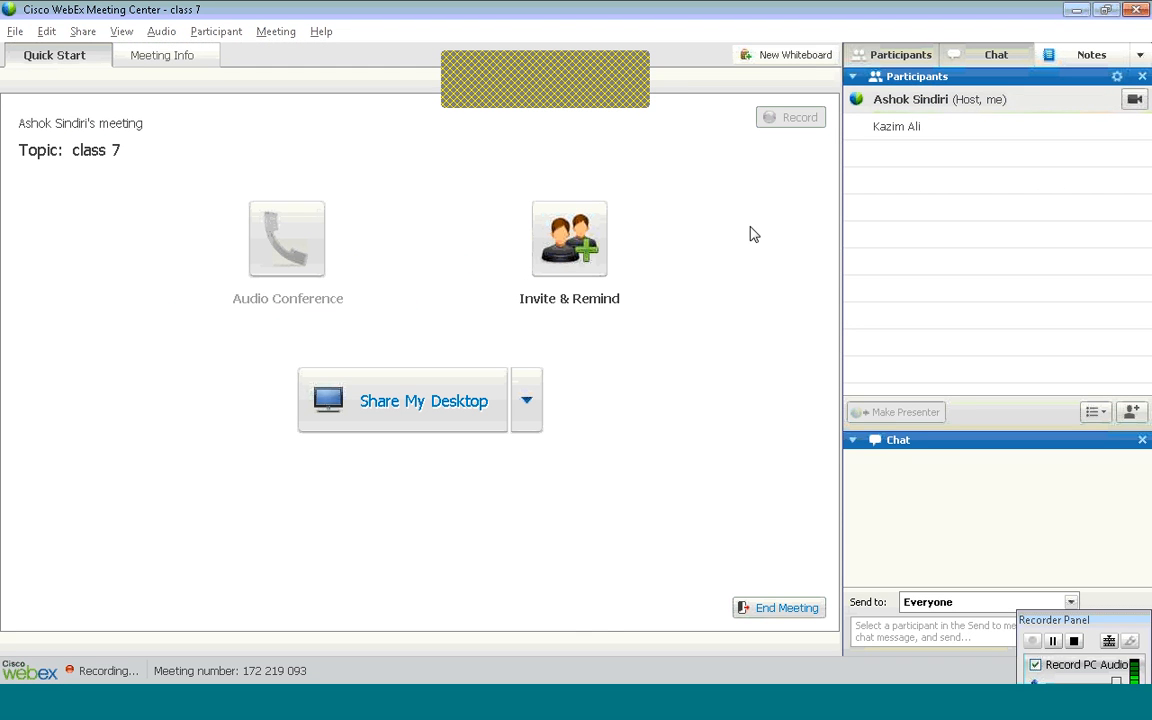
Step: In the WebEx meeting, hand the presenter role to the other participant so their desktop can be viewed
click(886, 133)
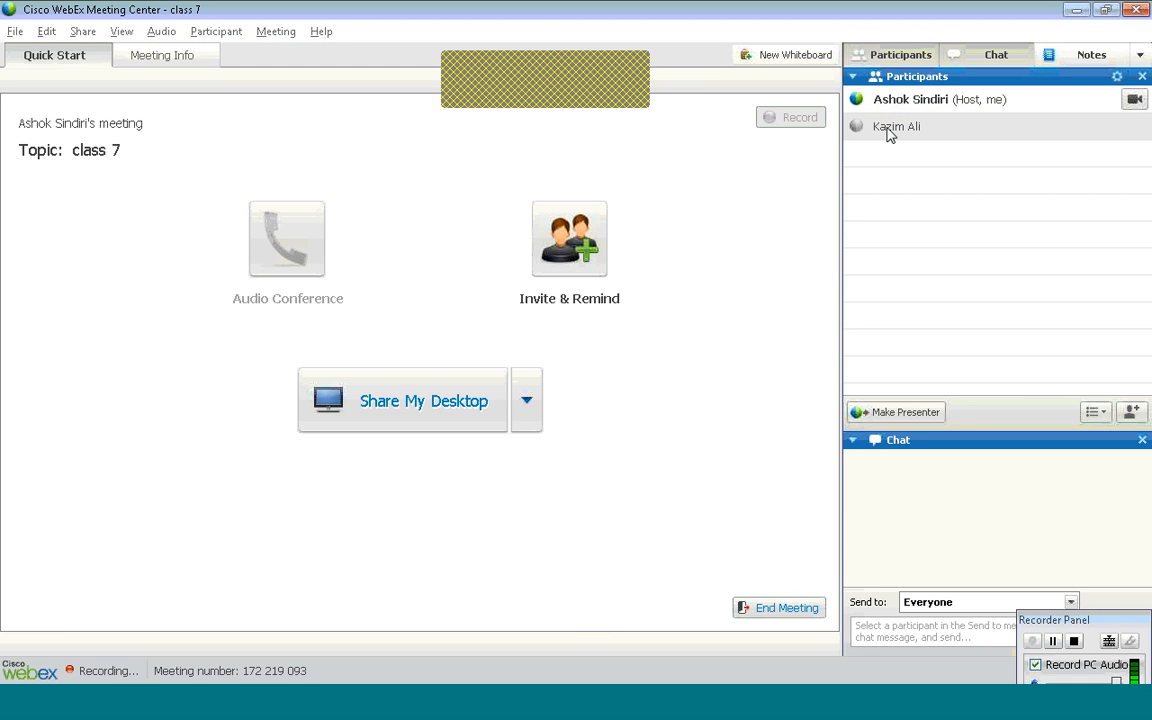
right_click(888, 134)
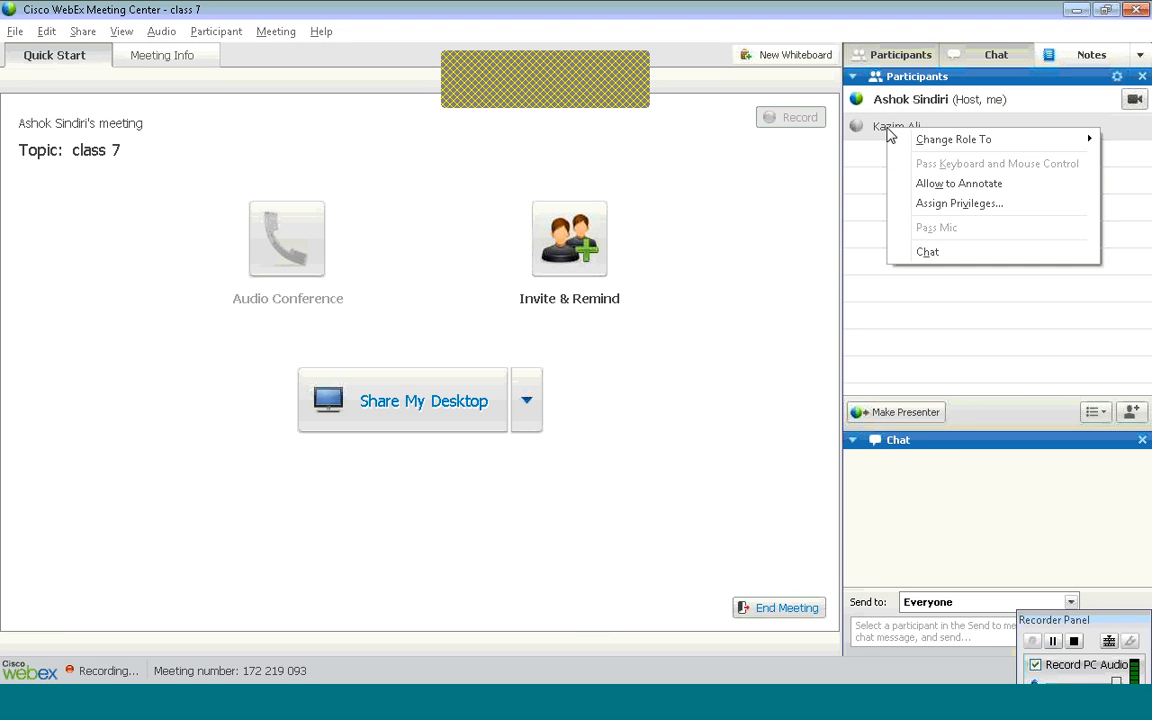
click(876, 147)
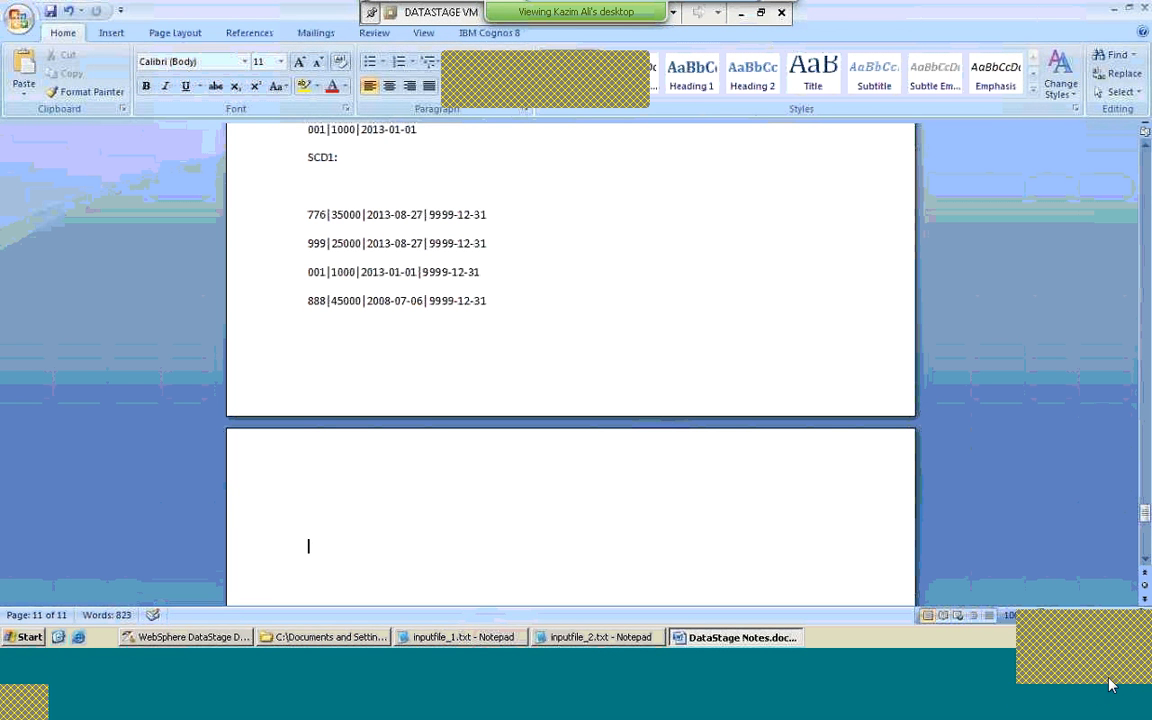
Step: Switch to DataStage Designer on the shared desktop and set the Sequential_File_1 stage's source file to inputfile_2.txt from the Assign folder
click(220, 638)
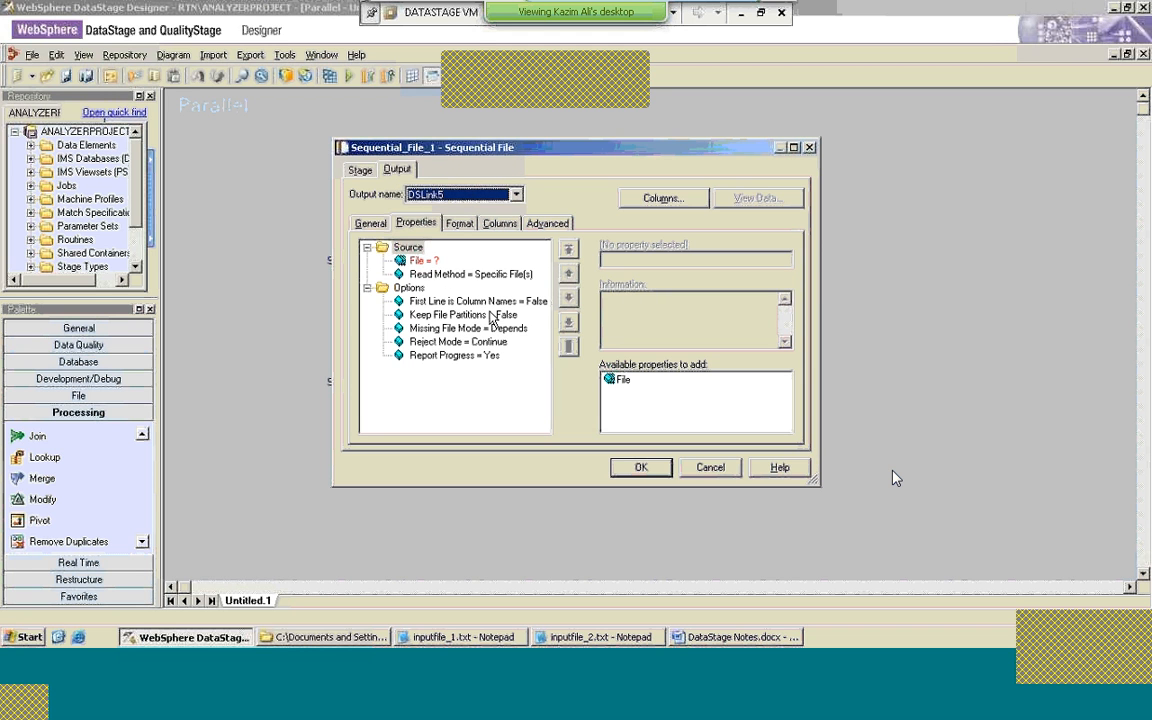
click(711, 468)
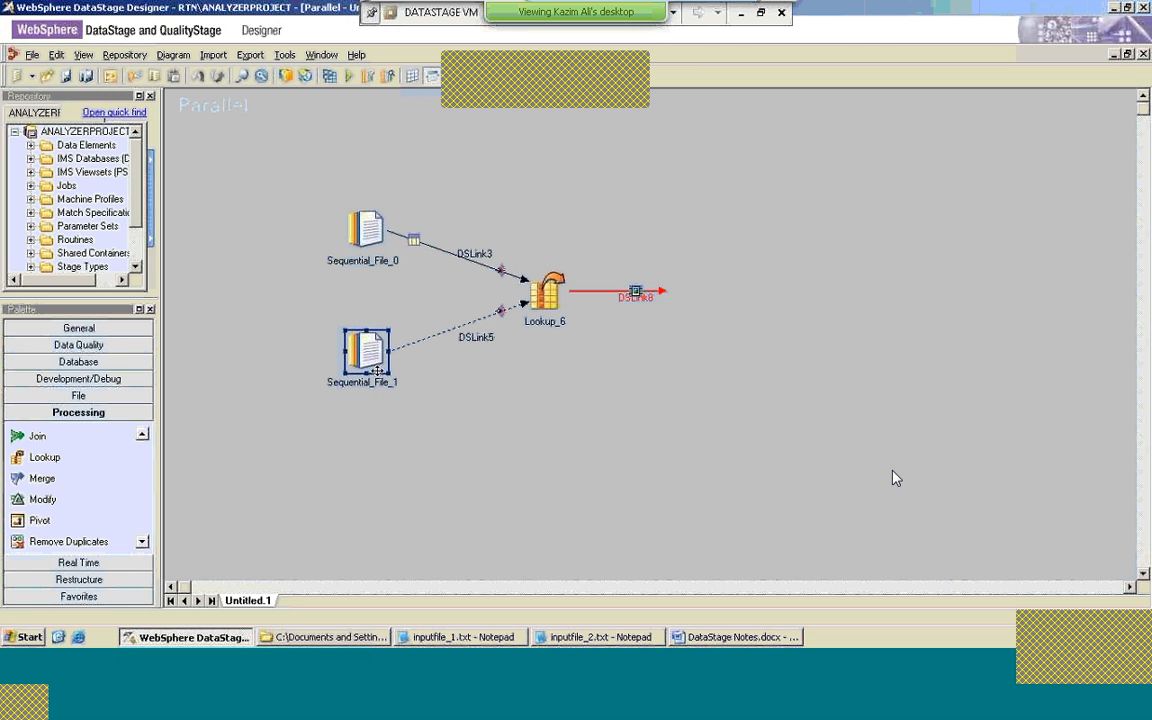
double_click(372, 348)
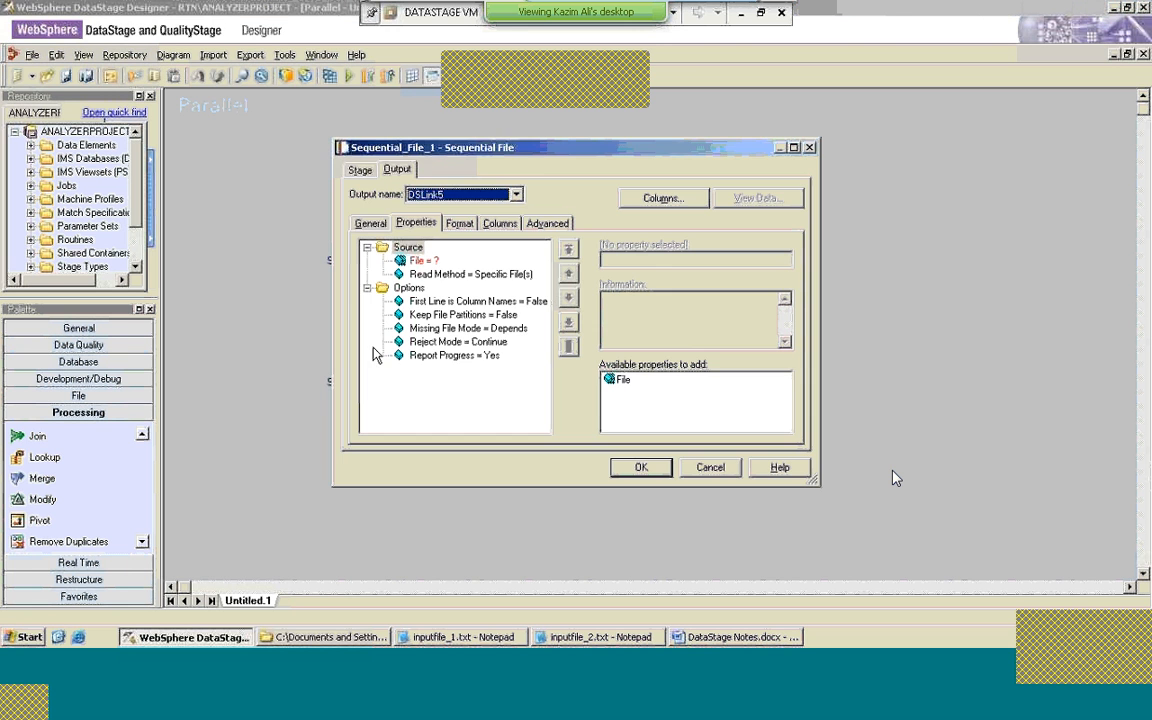
click(426, 262)
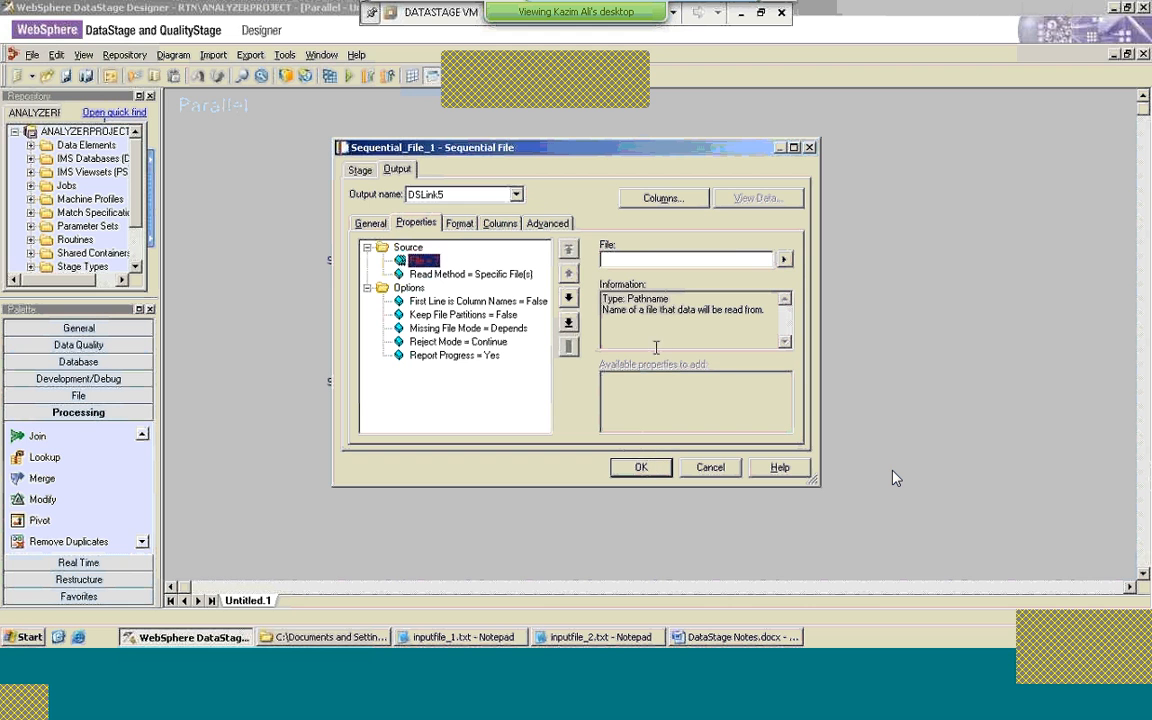
click(785, 260)
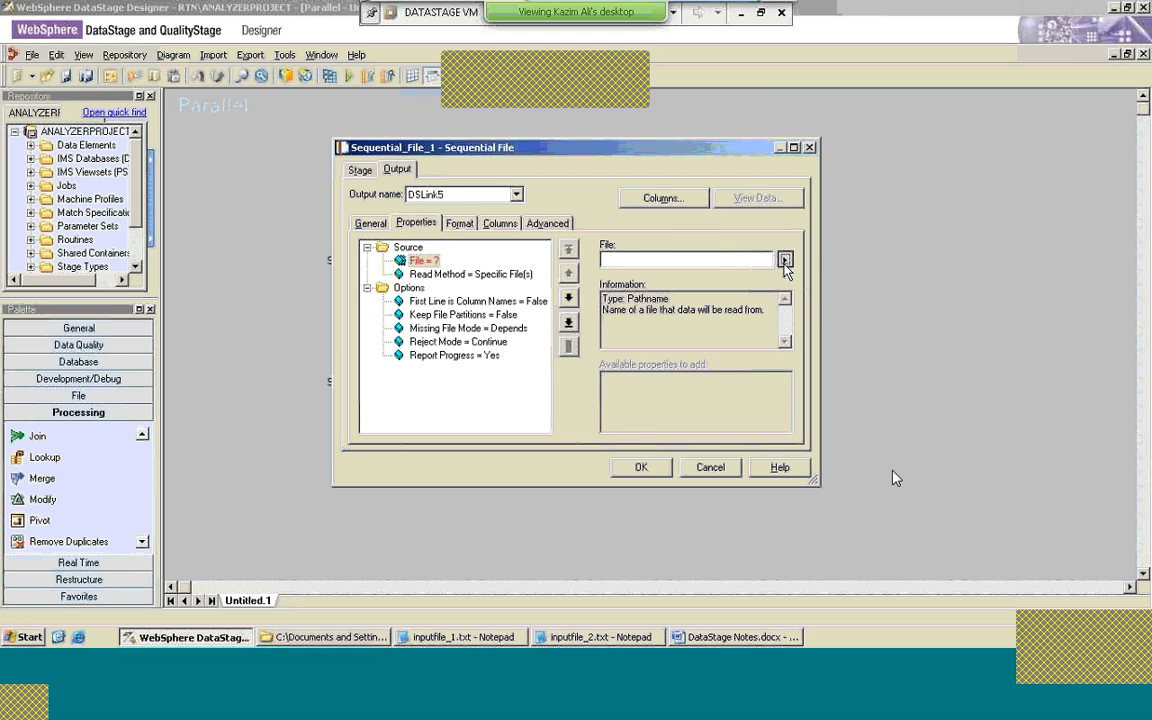
click(735, 278)
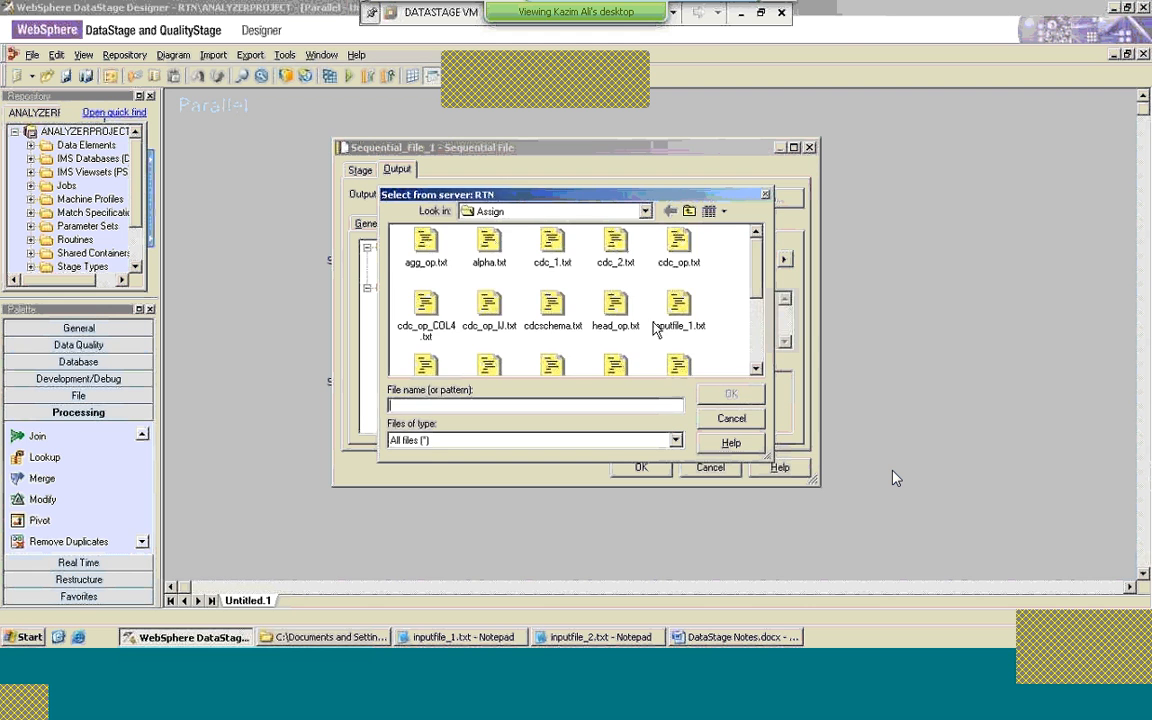
scroll(668, 340, down, 1)
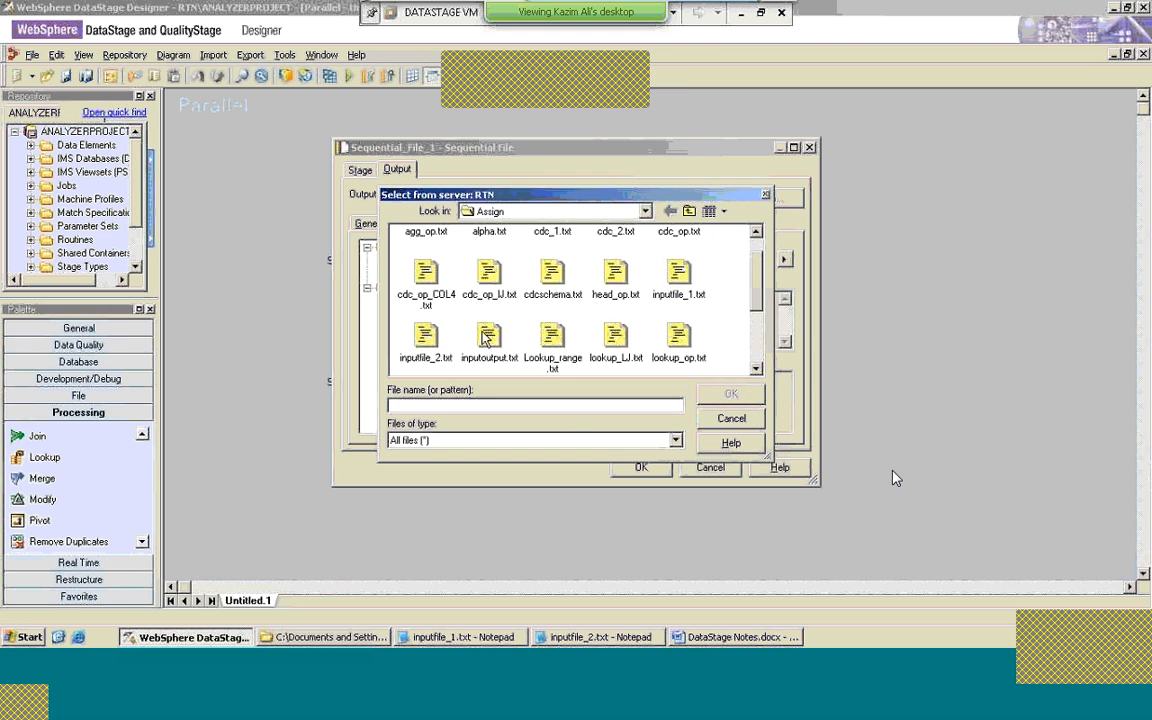
click(426, 335)
click(746, 398)
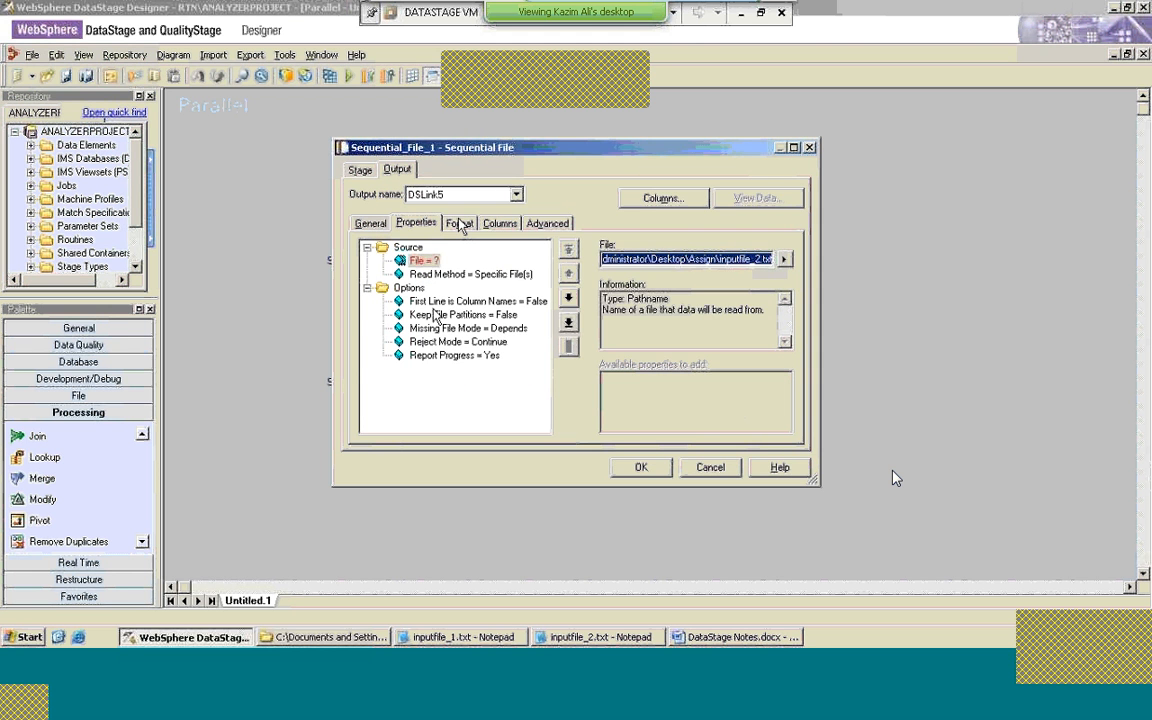
Step: Set the Sequential_File_1 output format to the | delimiter and the quote option to none
click(459, 225)
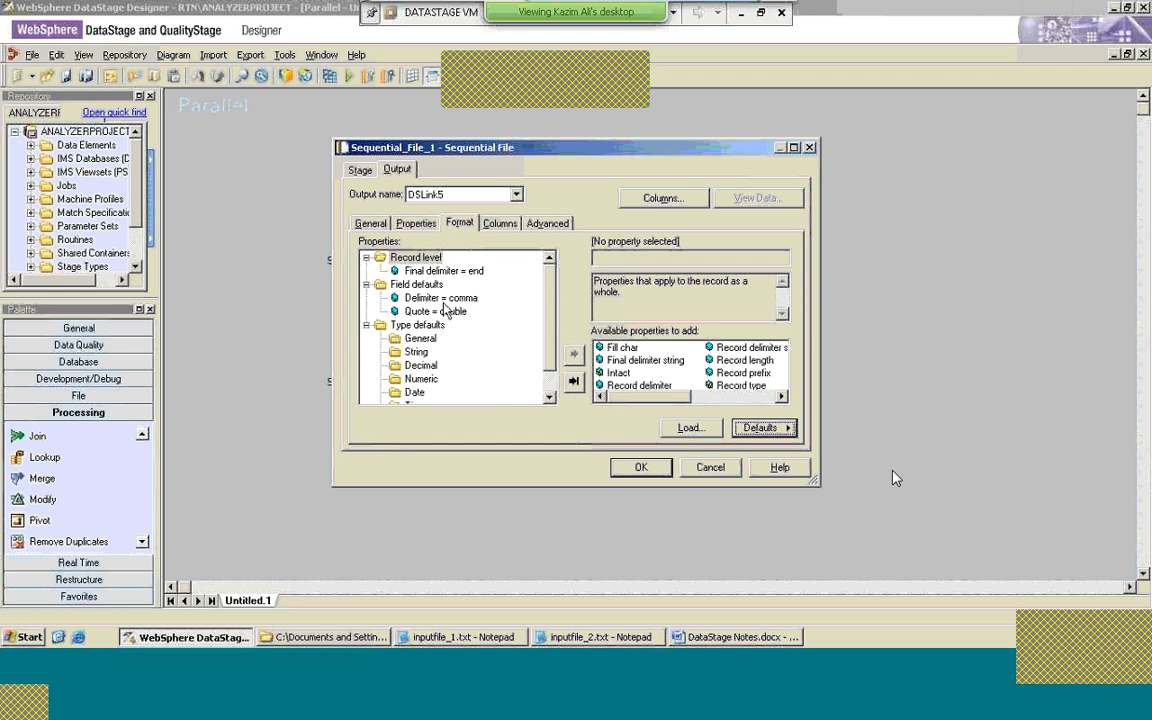
click(432, 298)
click(746, 257)
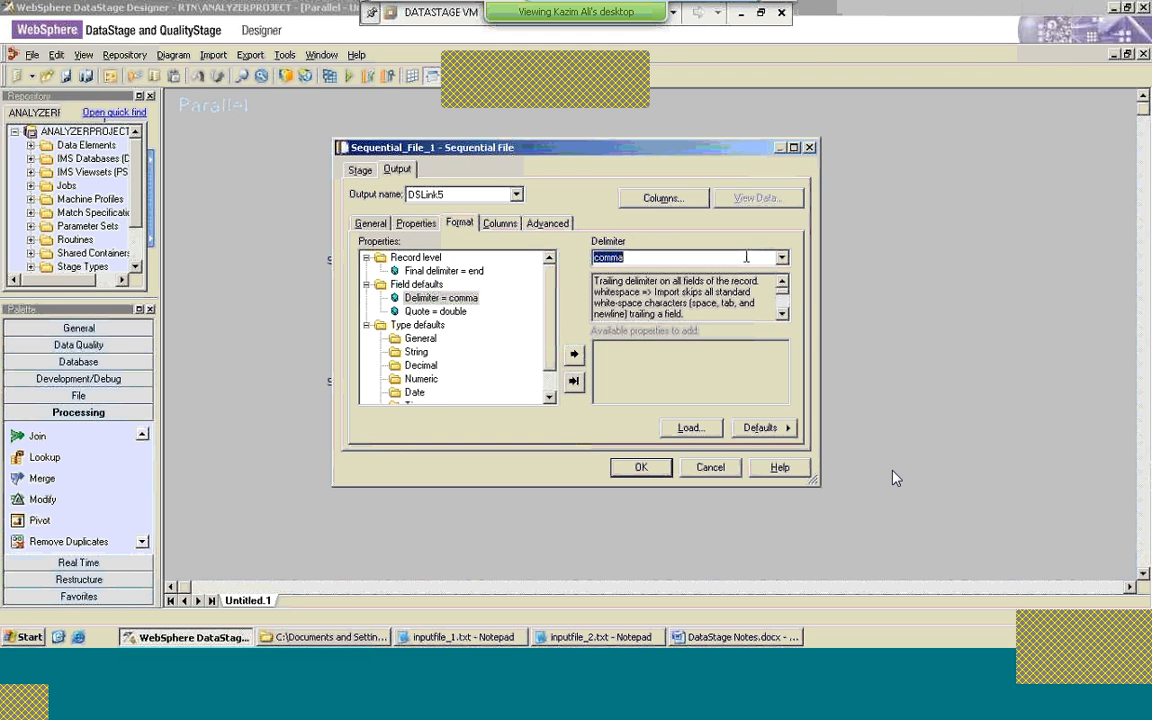
text(|)
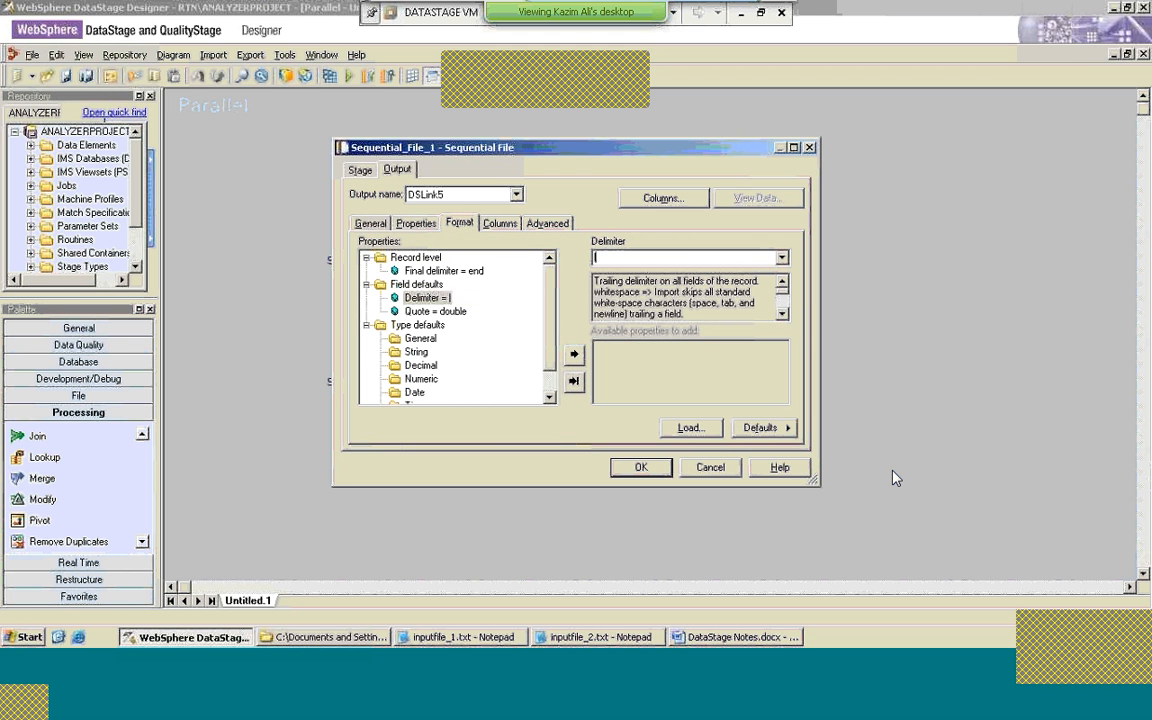
click(436, 311)
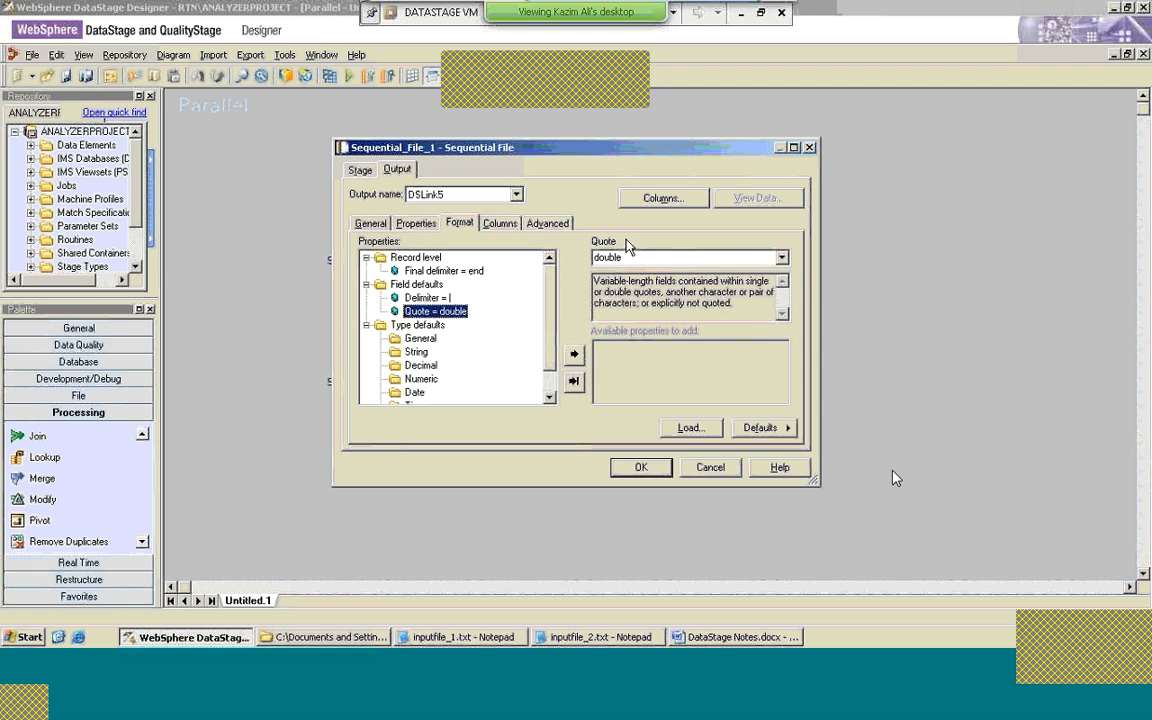
click(782, 258)
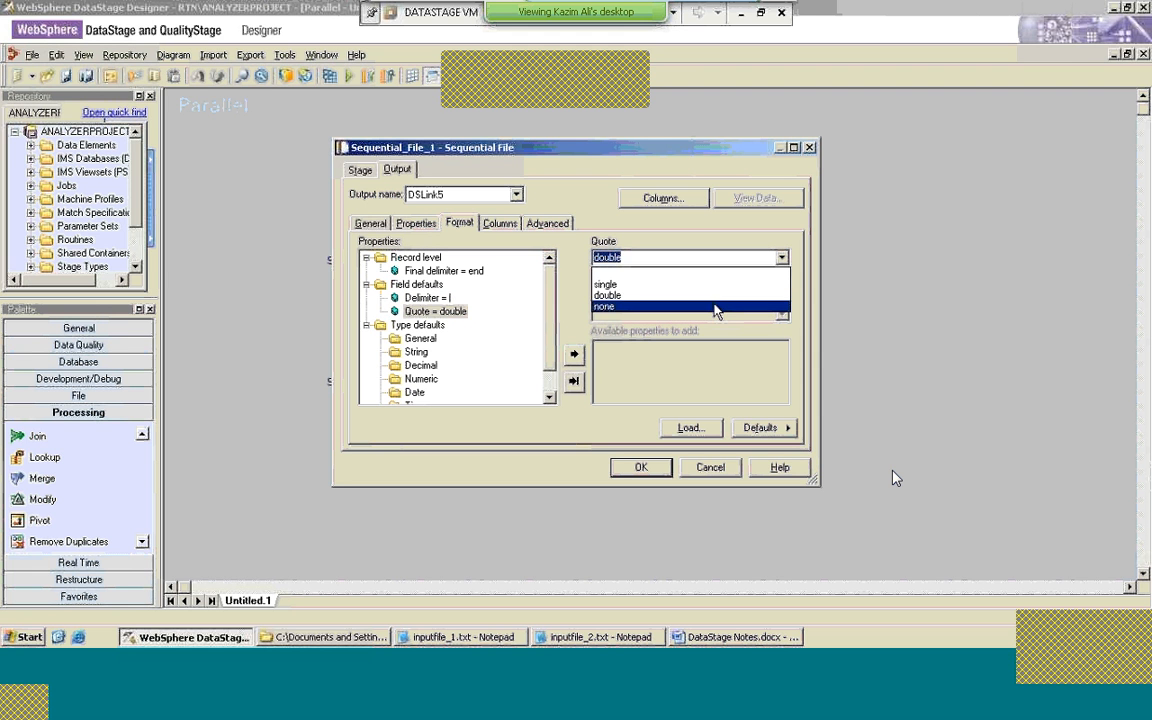
click(620, 308)
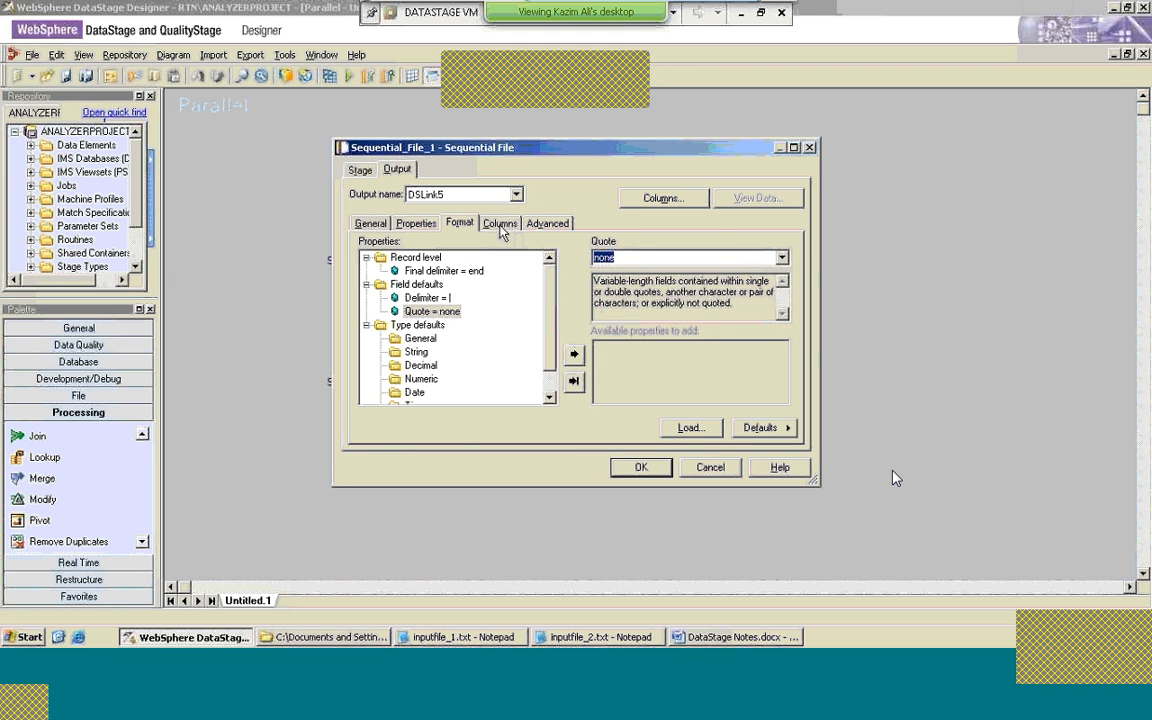
Step: Copy the minsal field name from inputfile_2.txt and enter it as the first output column of Sequential_File_1
click(499, 223)
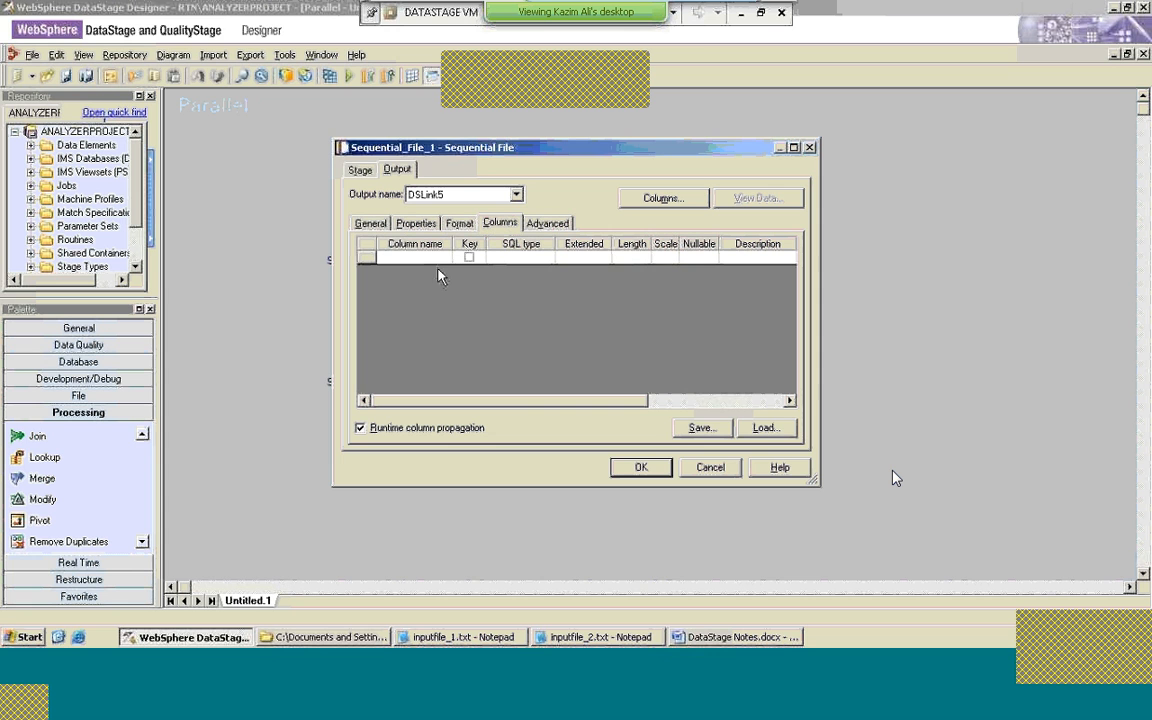
click(575, 638)
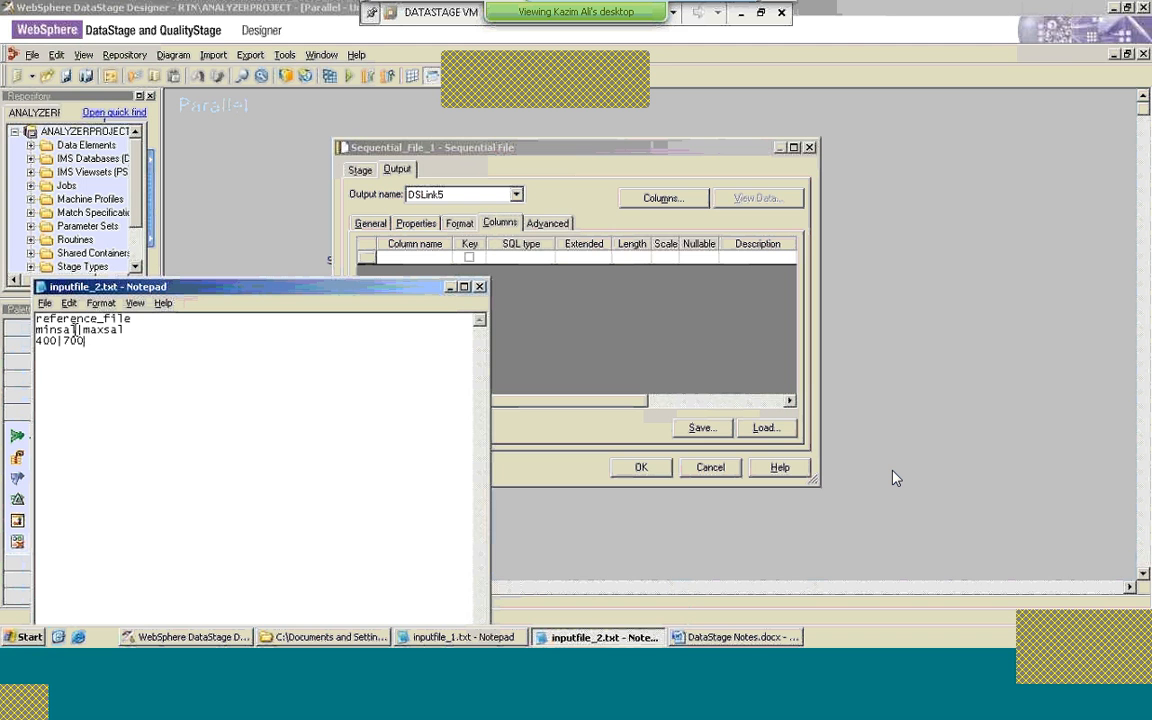
double_click(75, 330)
key(ctrl+c)
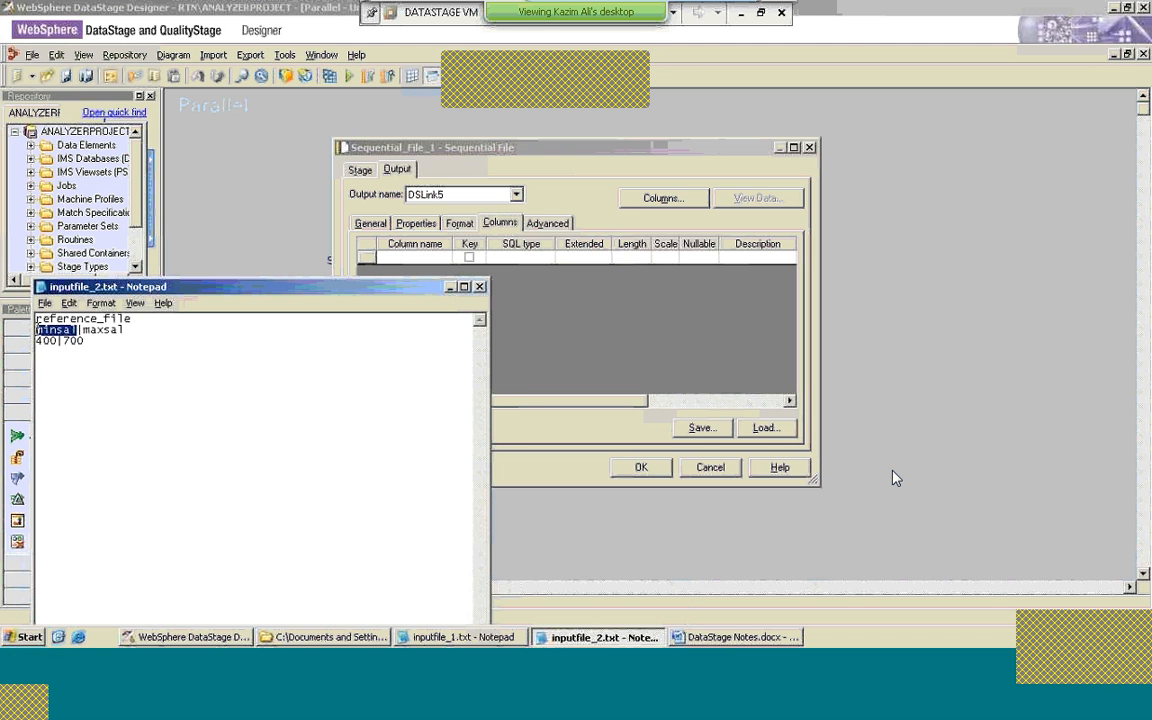
key(alt+Tab)
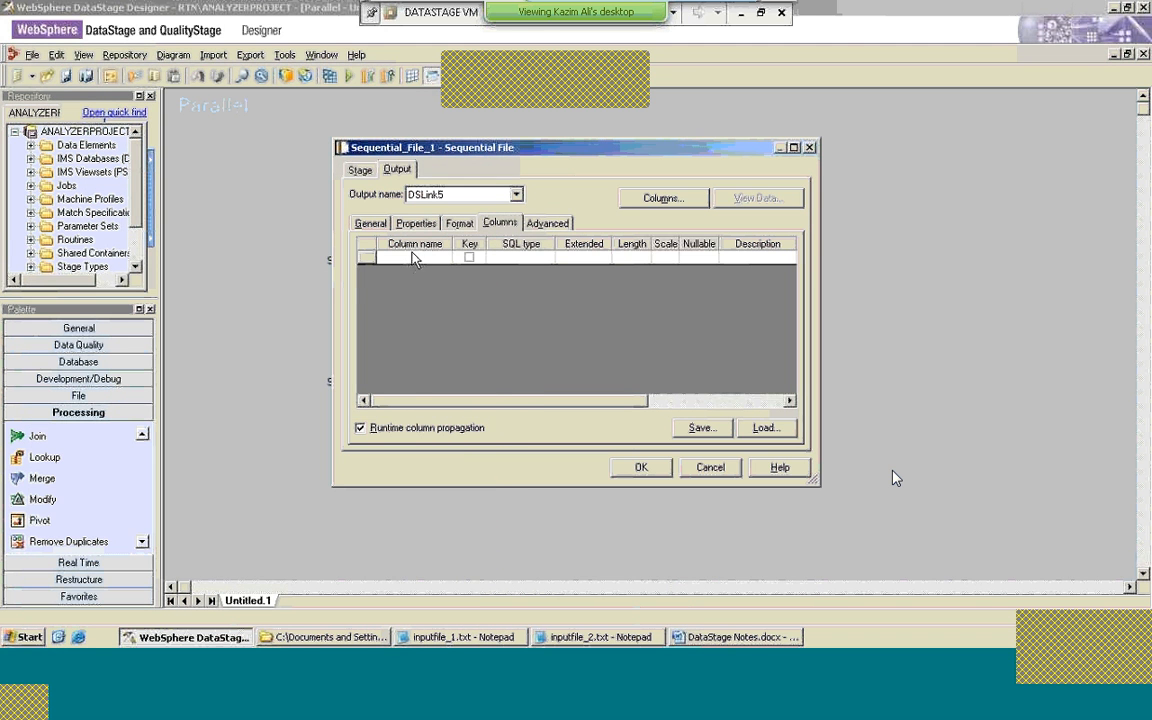
click(416, 259)
key(ctrl+v)
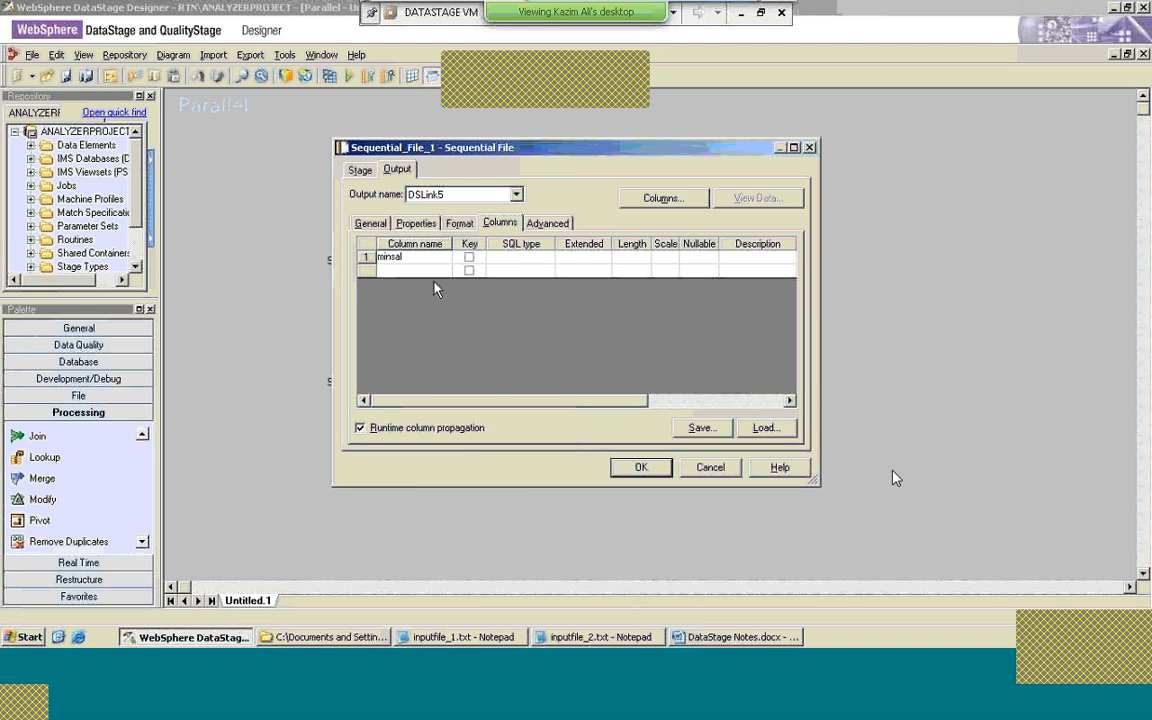
Step: Copy the maxsal field name from inputfile_2.txt and enter it as the second output column of Sequential_File_1
key(alt+Tab)
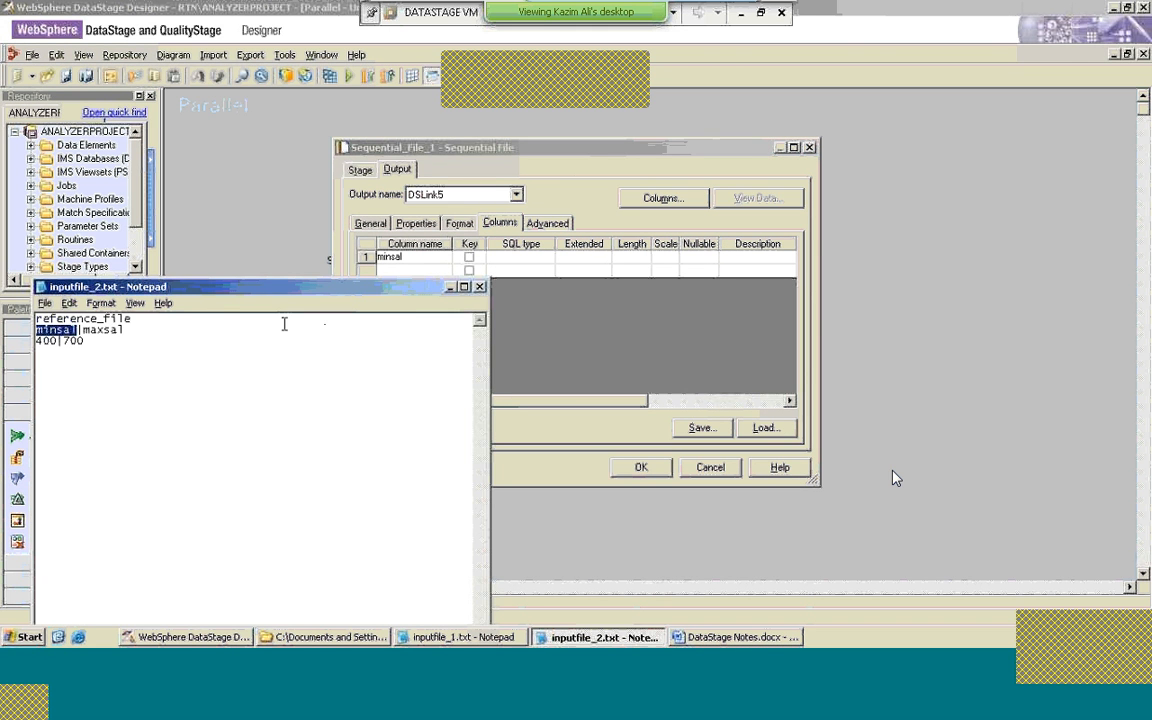
click(123, 329)
key(shift+Left)
key(shift+Left)
key(shift+Left)
key(shift+Left)
key(shift+Left)
key(shift+Left)
key(ctrl+c)
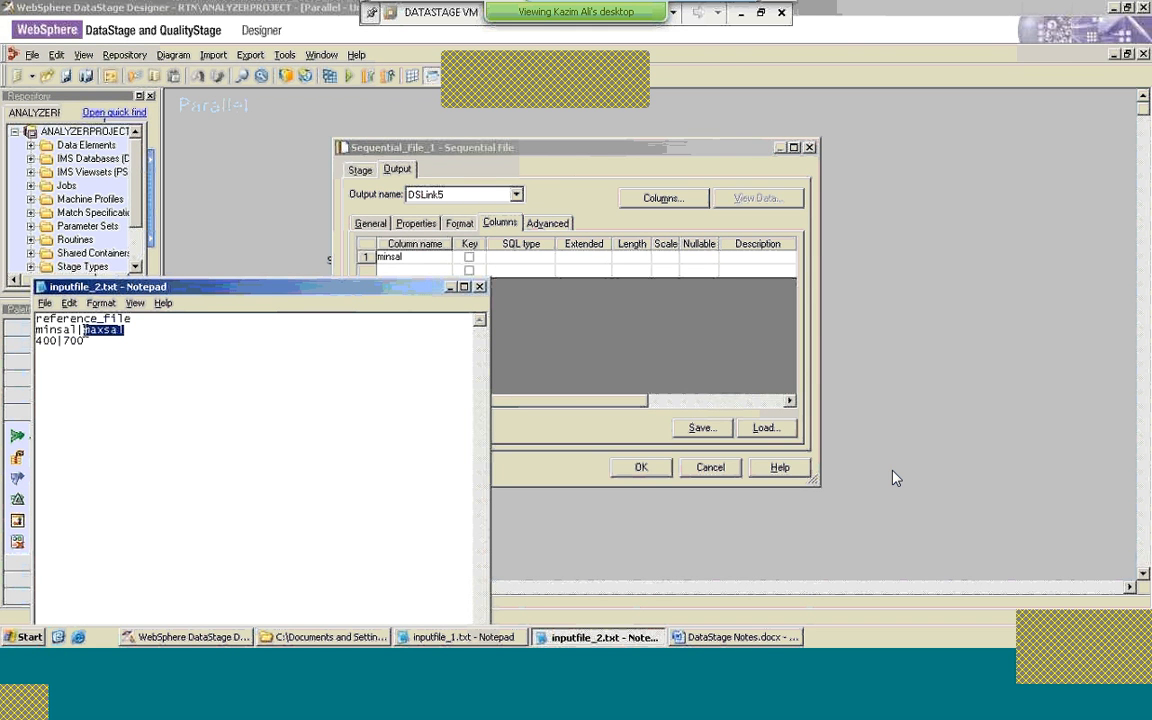
key(alt+Tab)
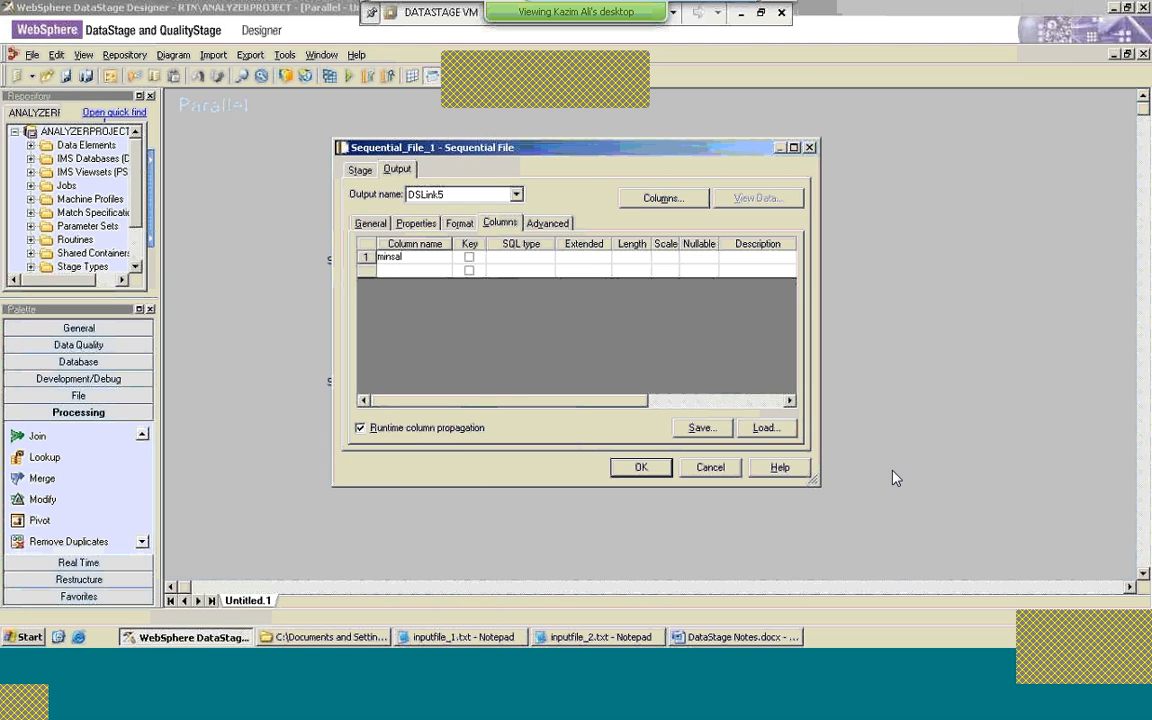
click(411, 269)
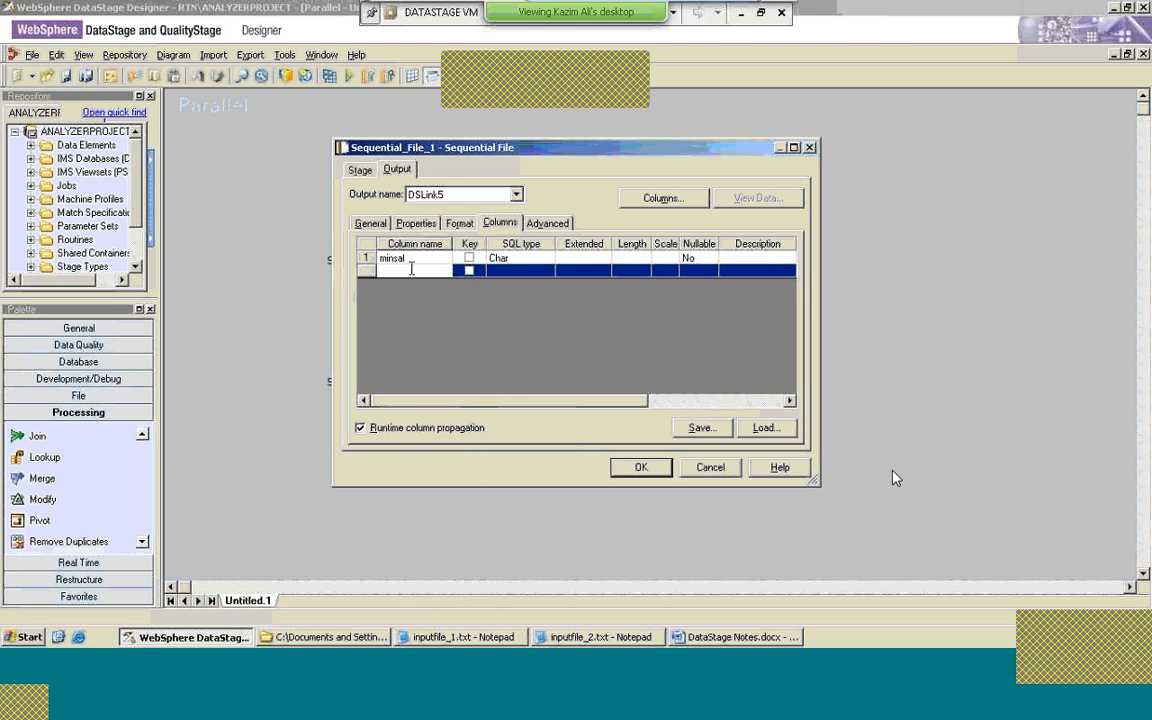
click(411, 269)
key(ctrl+v)
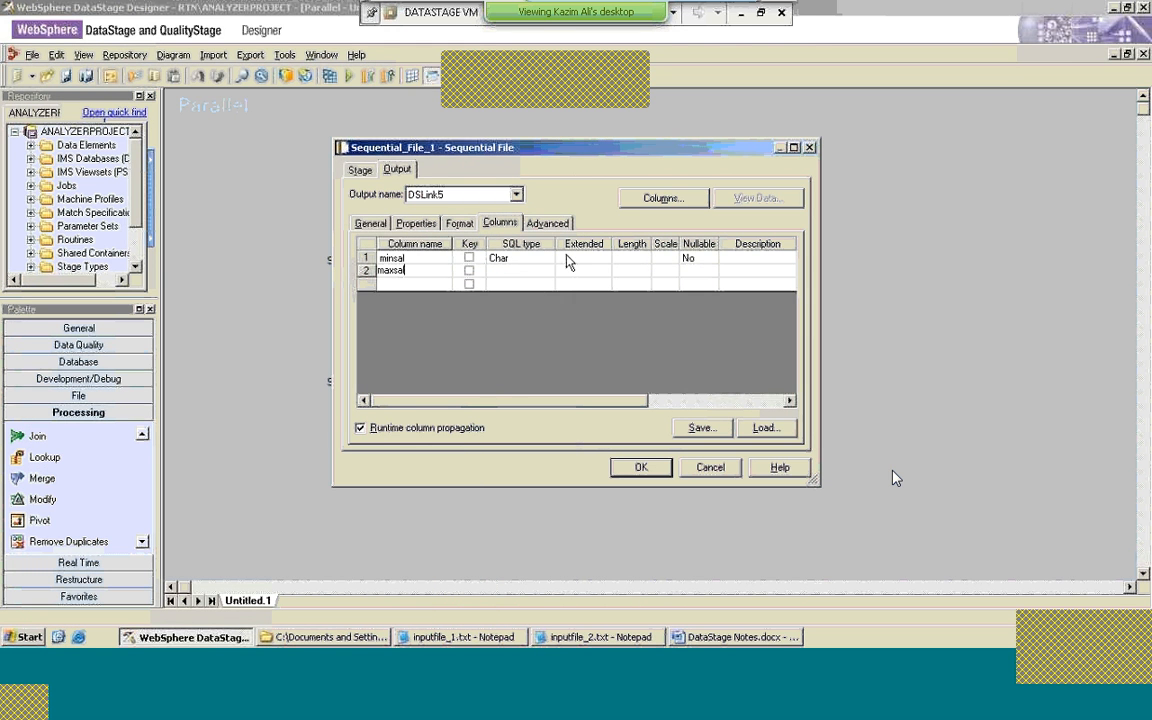
key(alt+Tab)
key(alt+Tab)
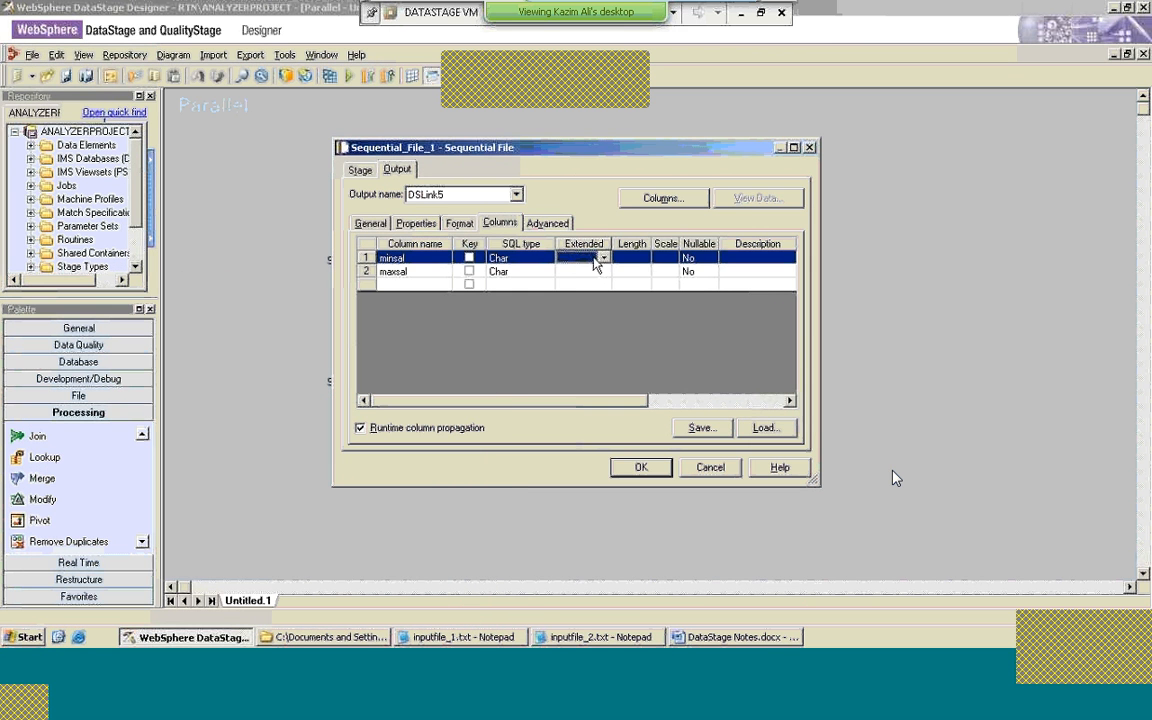
Step: Set the SQL type of minsal and maxsal to Integer, and turn off runtime column propagation for the Sequential_File_1 output
click(604, 259)
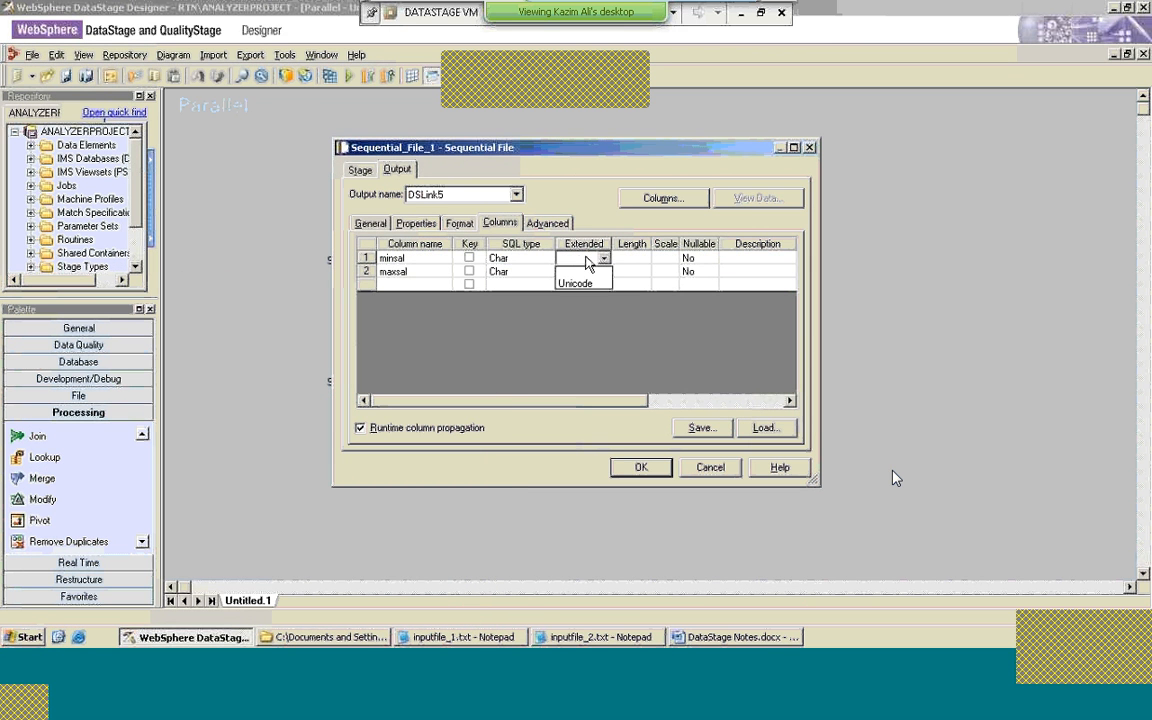
click(538, 262)
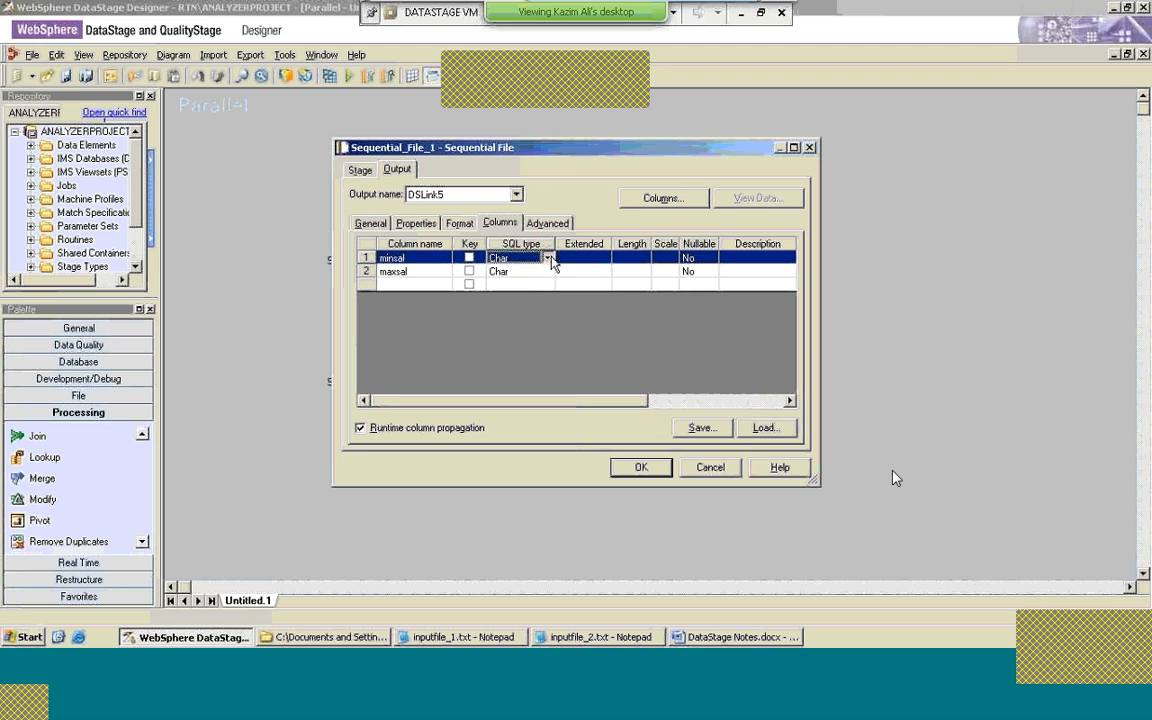
click(546, 259)
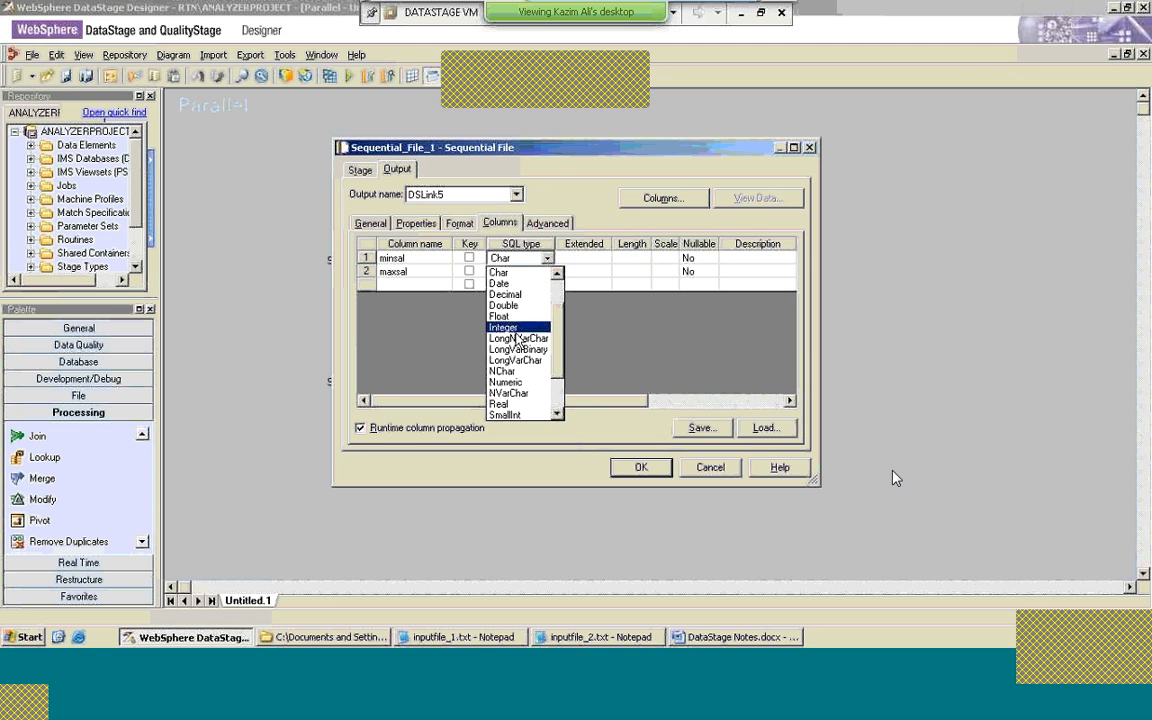
click(520, 327)
click(528, 272)
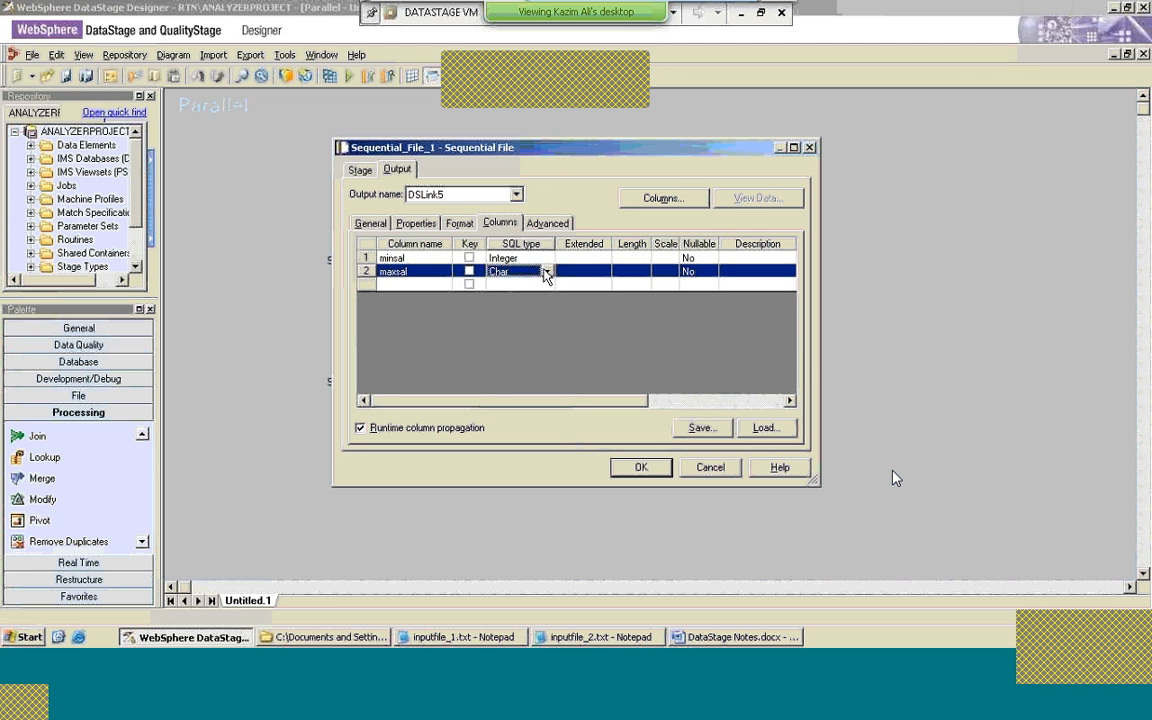
click(546, 271)
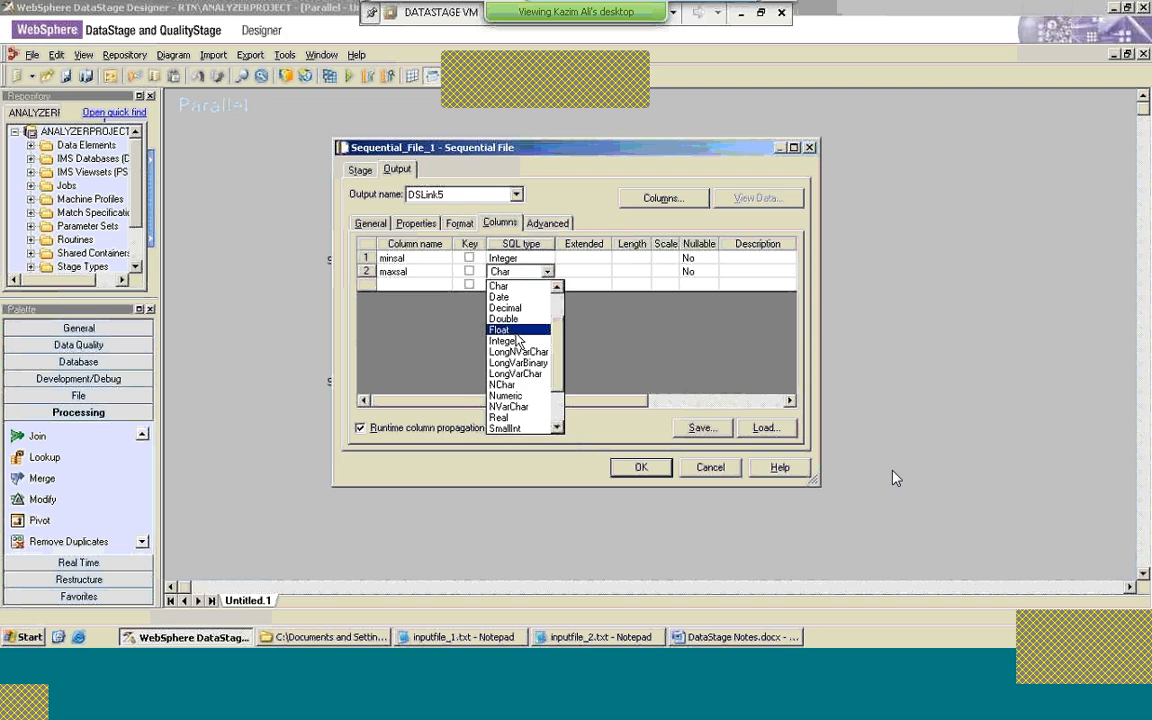
click(510, 341)
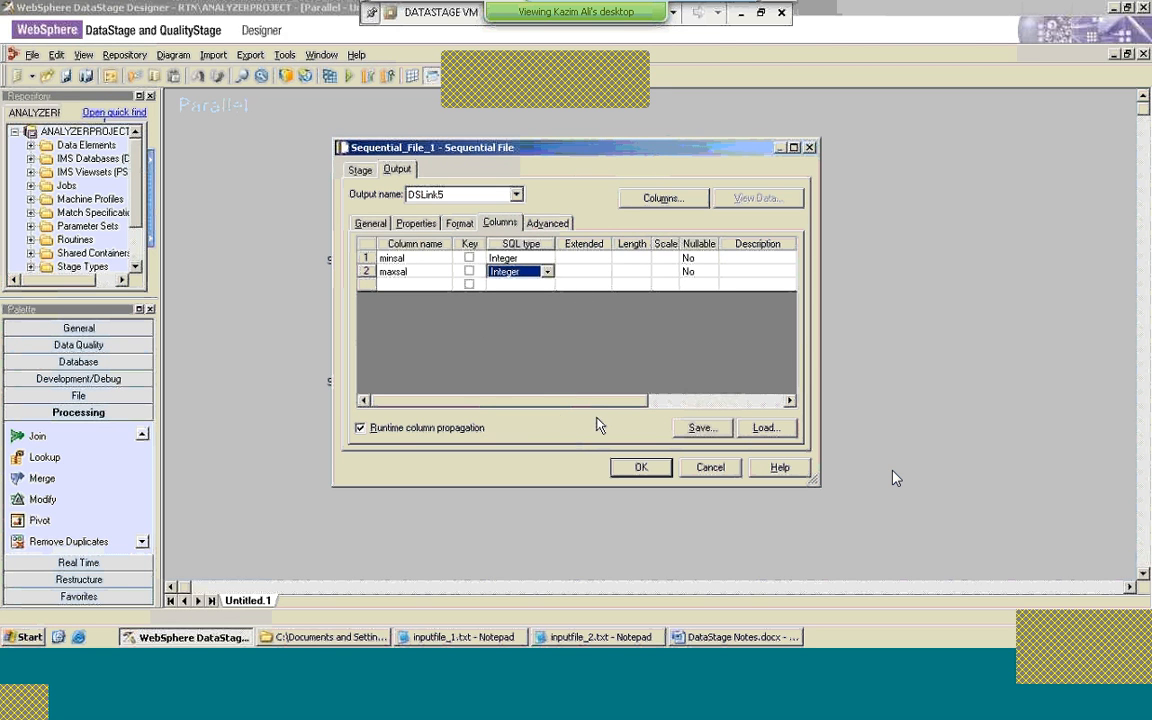
click(361, 428)
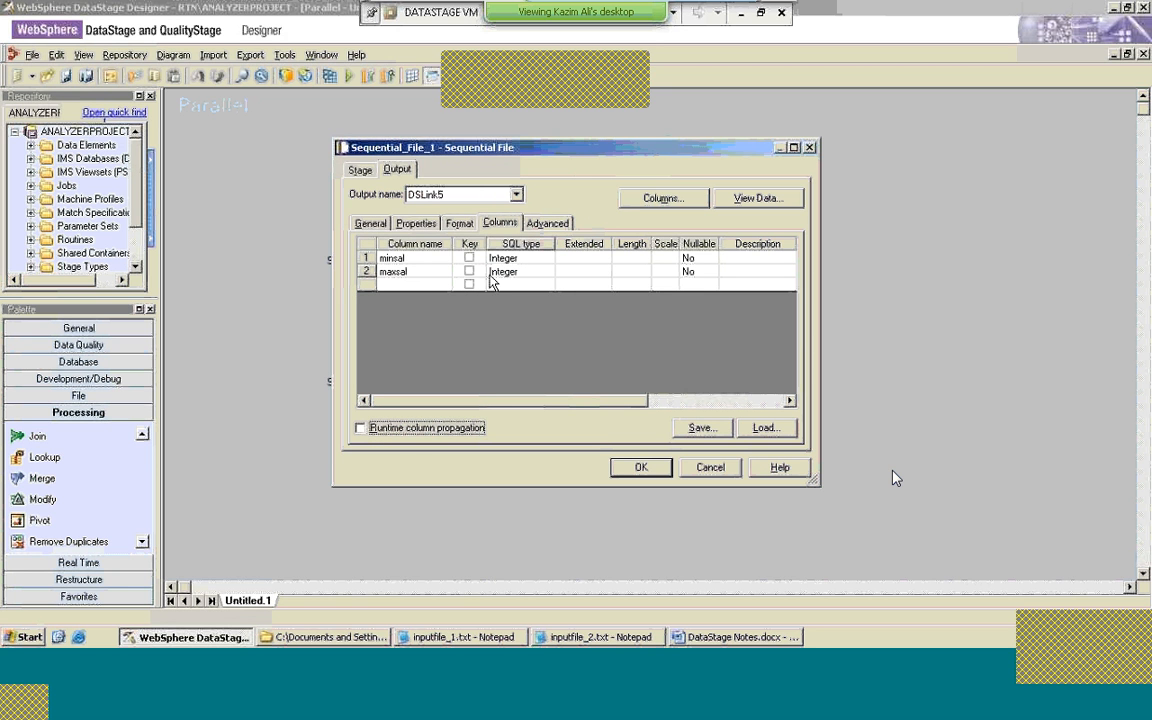
click(636, 469)
Step: Reopen Sequential_File_1 to preview its data and review its column definitions, leaving the stage unchanged
double_click(363, 349)
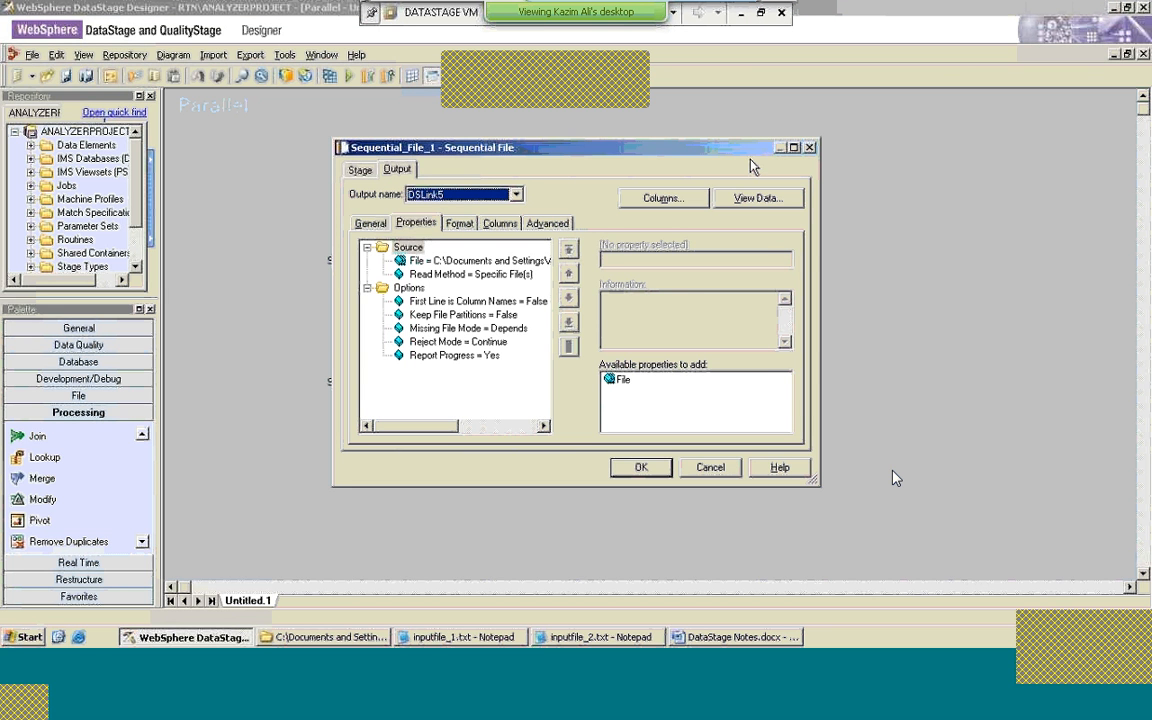
click(757, 198)
click(725, 280)
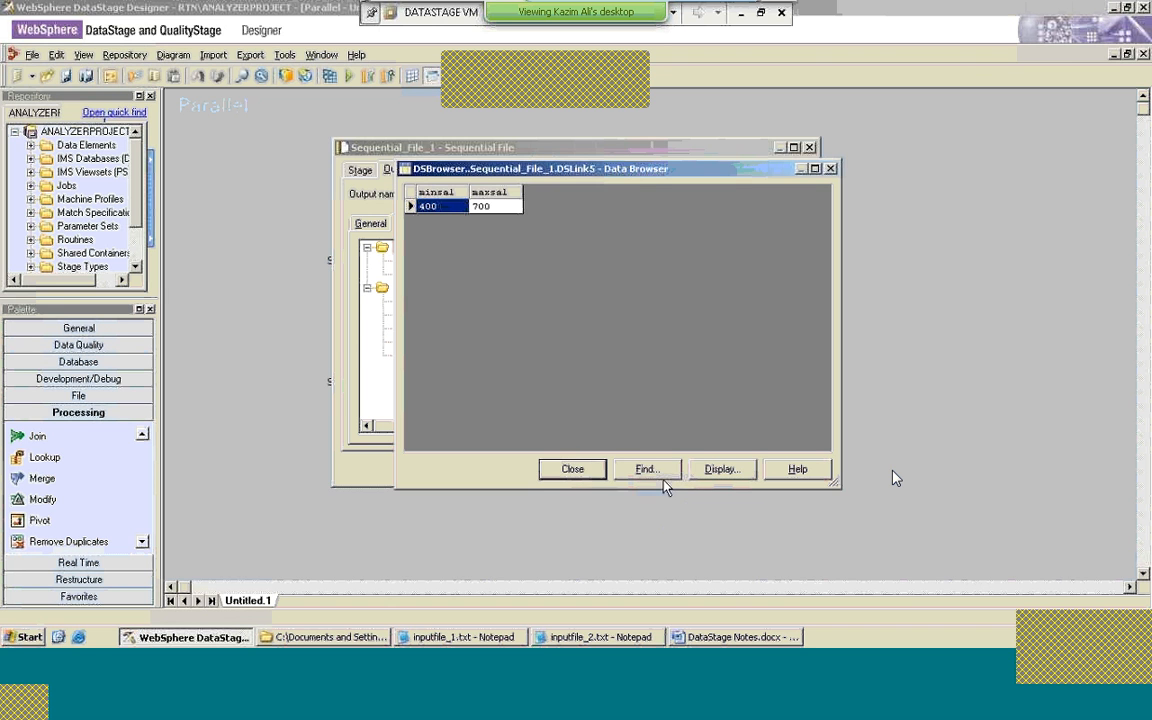
click(572, 469)
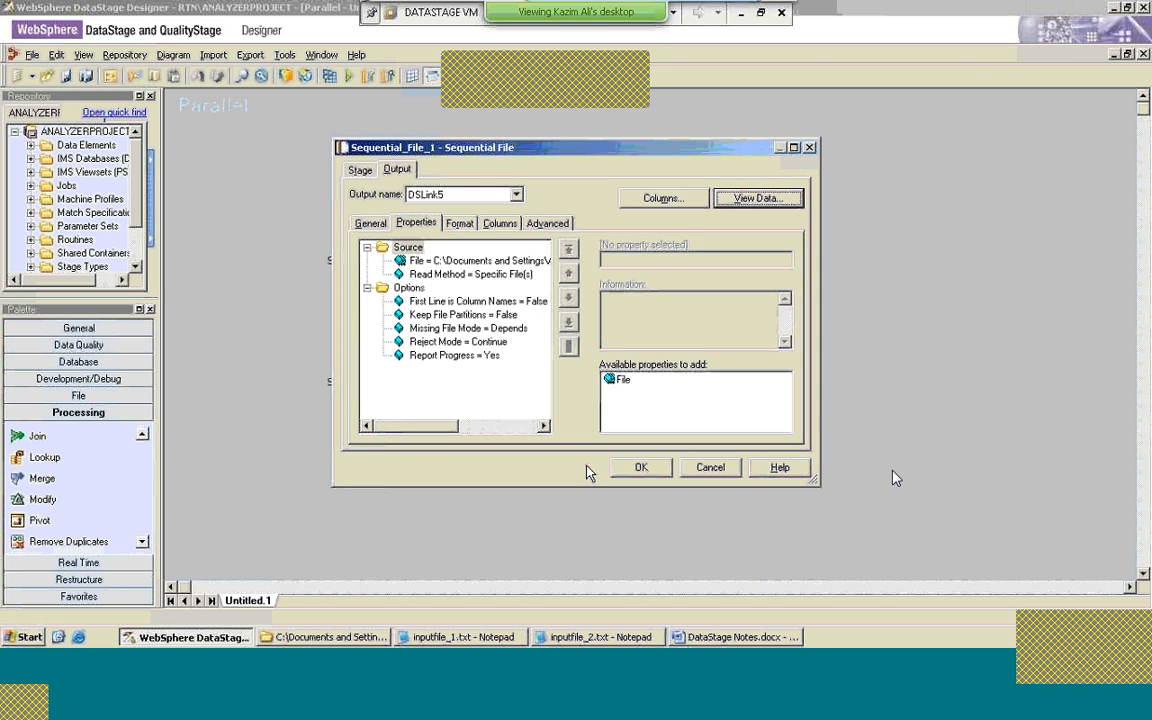
click(500, 224)
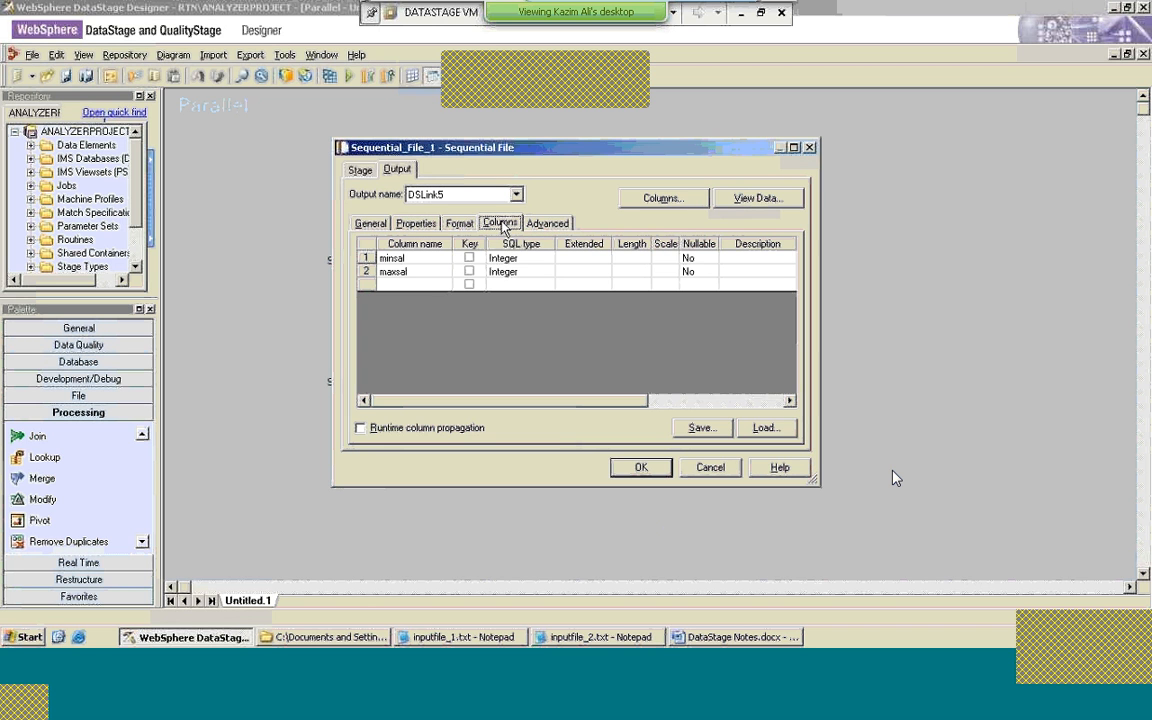
click(712, 470)
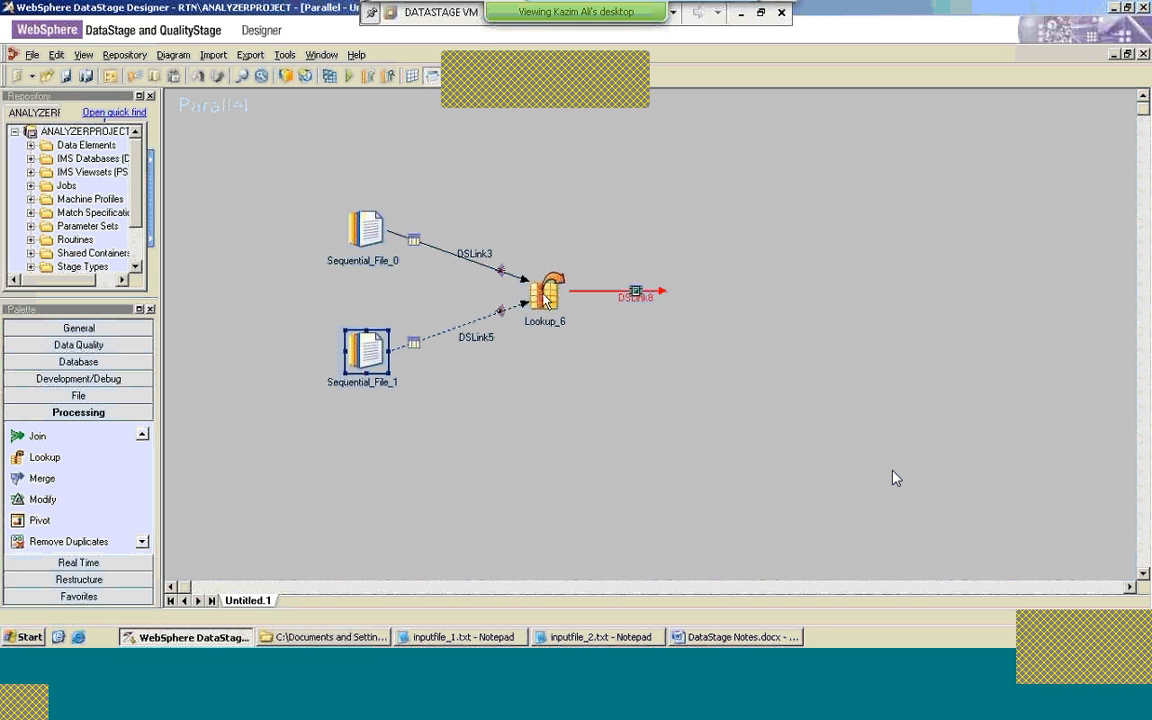
Step: Open the Lookup_6 stage and mark the DSLink5 columns minsal and maxsal as keys
double_click(547, 296)
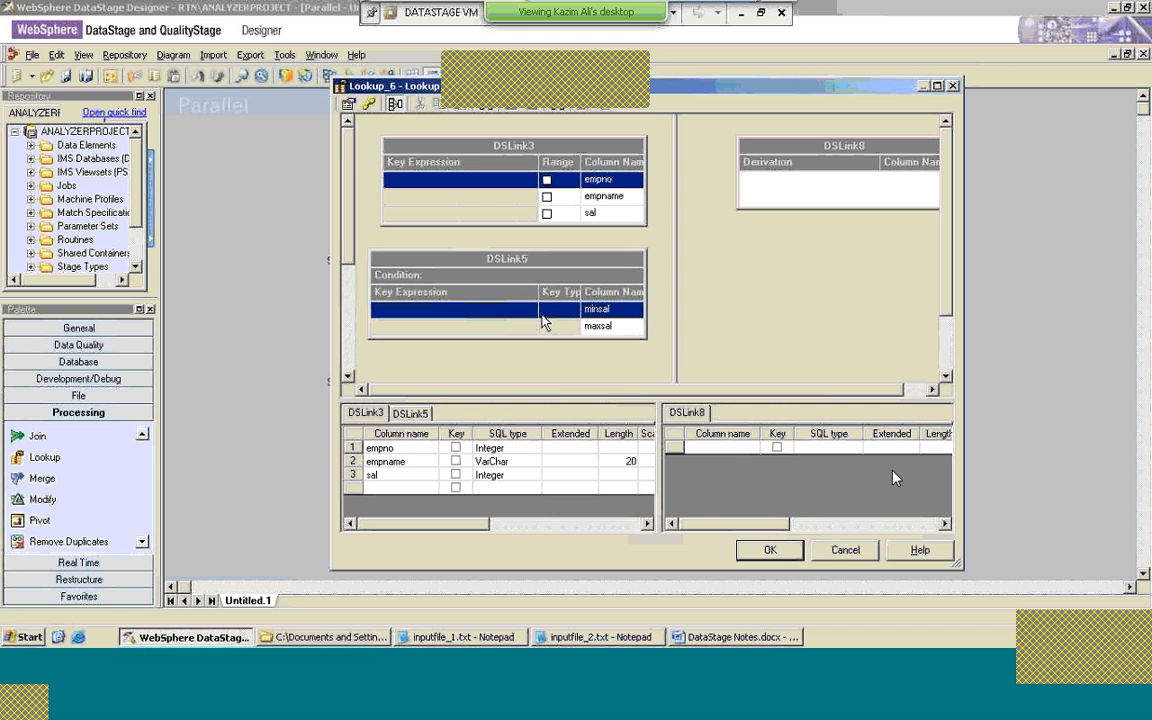
click(569, 317)
click(500, 244)
click(500, 257)
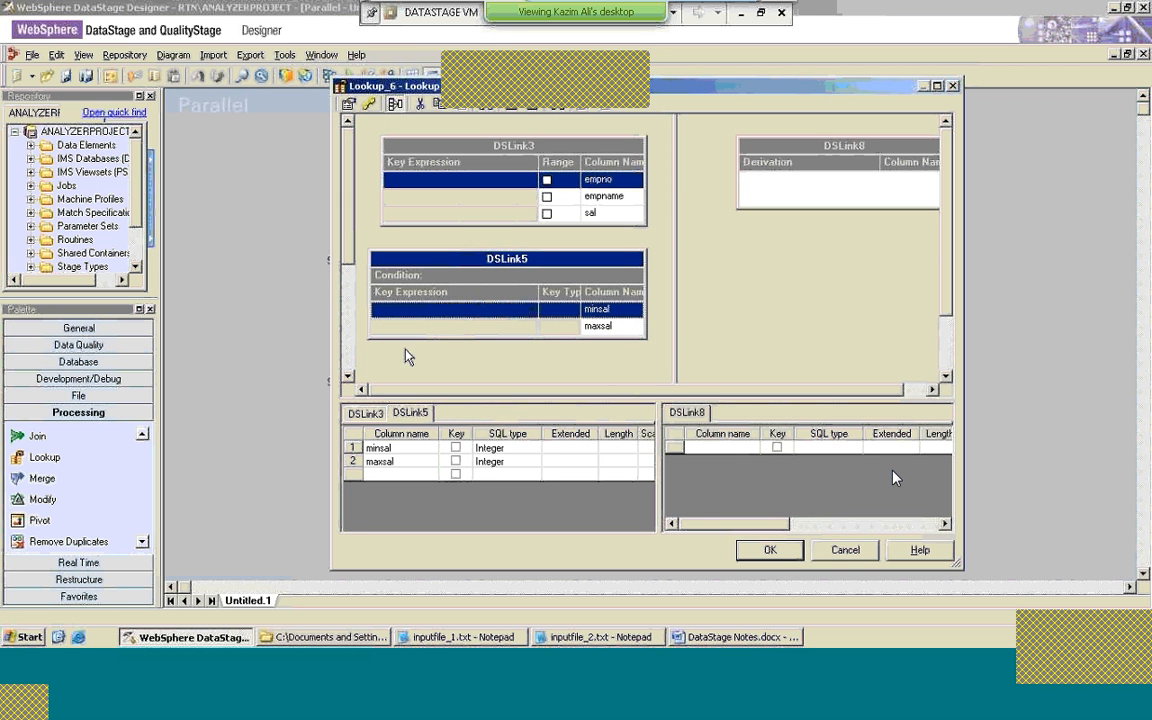
click(498, 244)
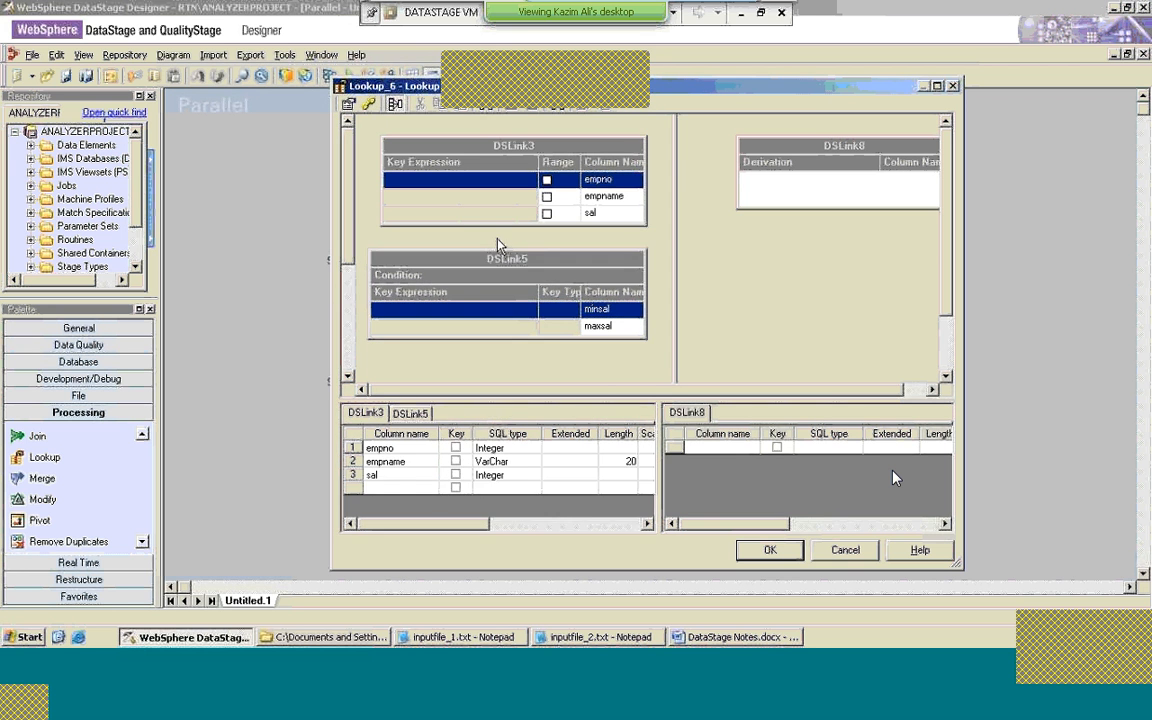
click(598, 326)
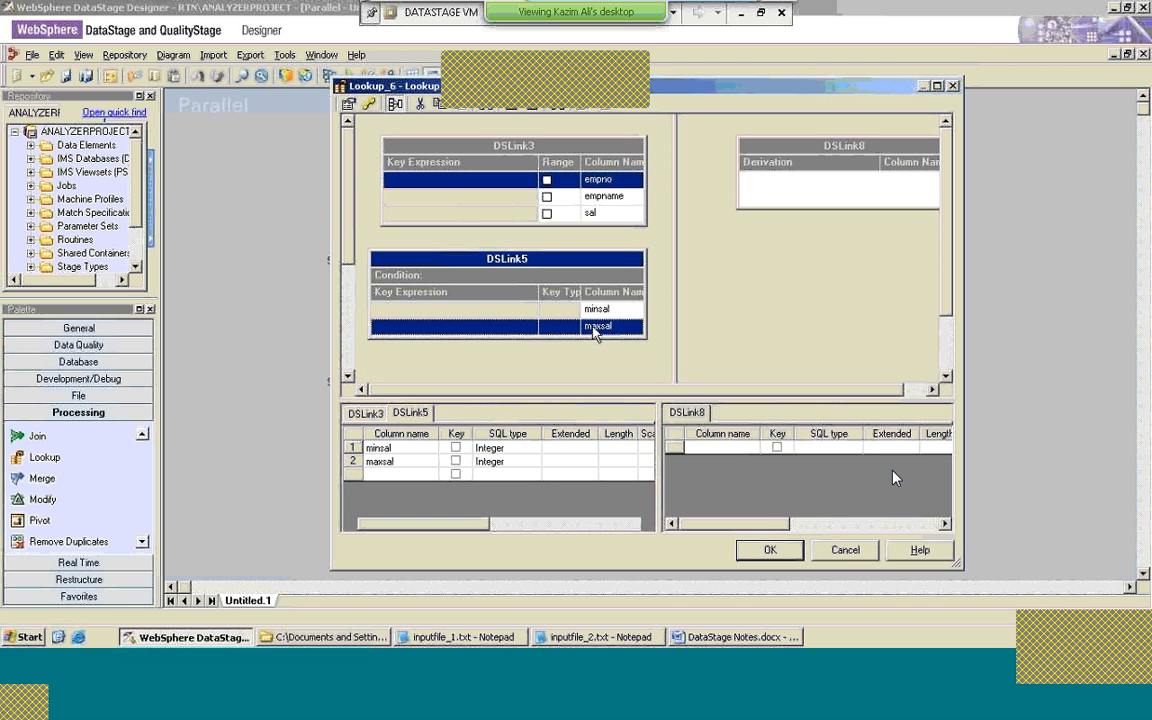
click(456, 448)
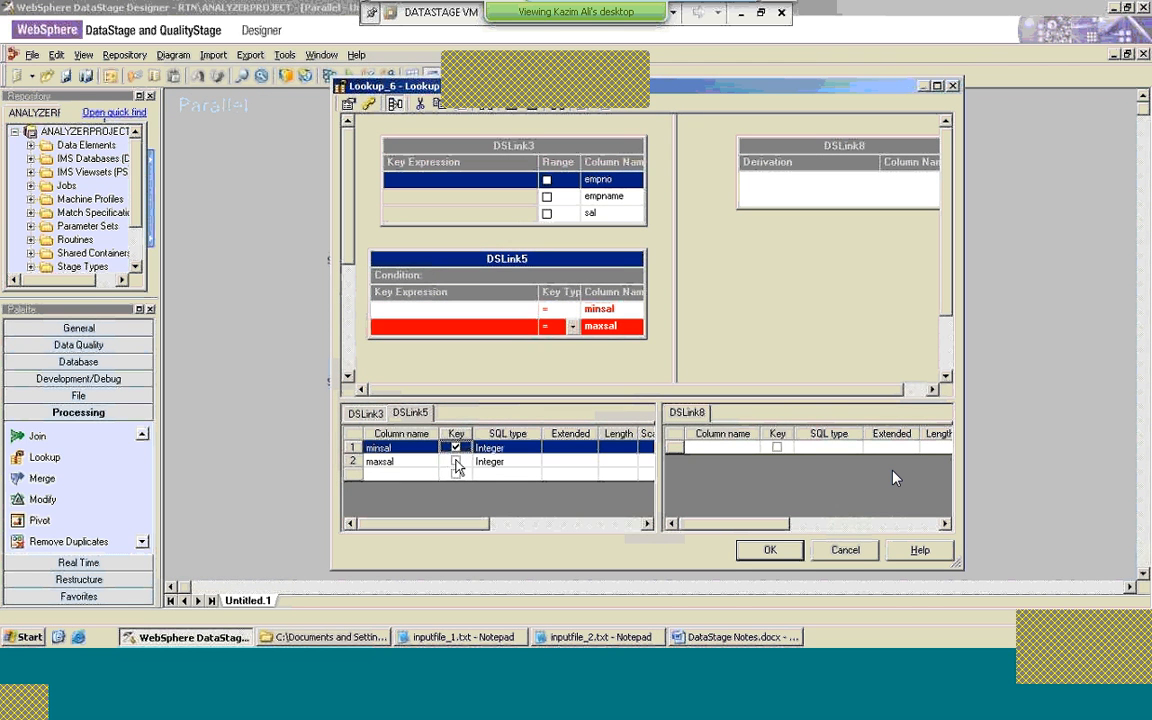
click(500, 244)
click(560, 326)
click(456, 461)
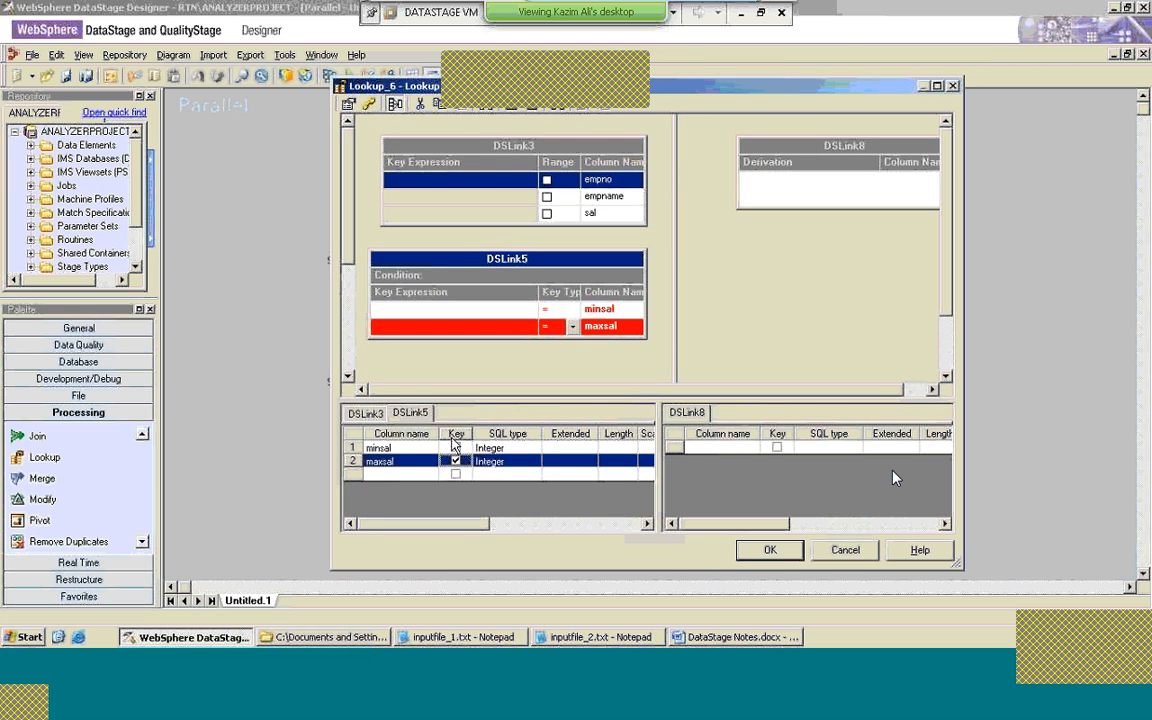
Step: Set the key type of both DSLink5 keys, maxsal and minsal, to Range
click(572, 326)
click(558, 331)
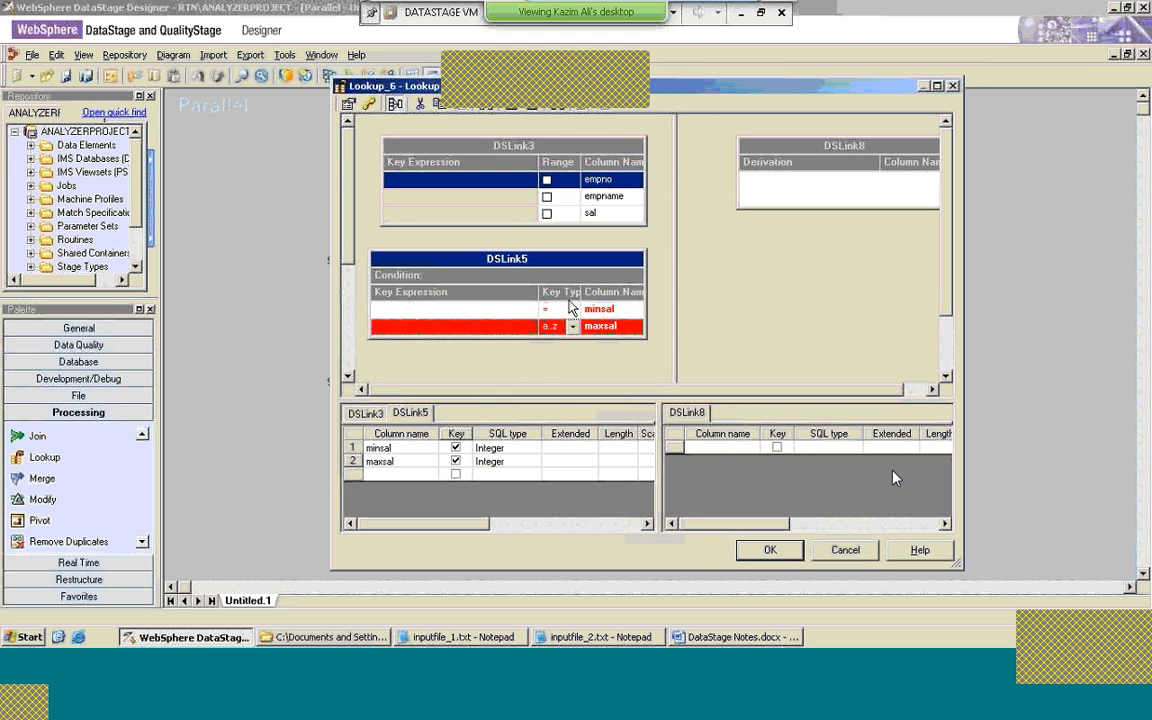
click(573, 312)
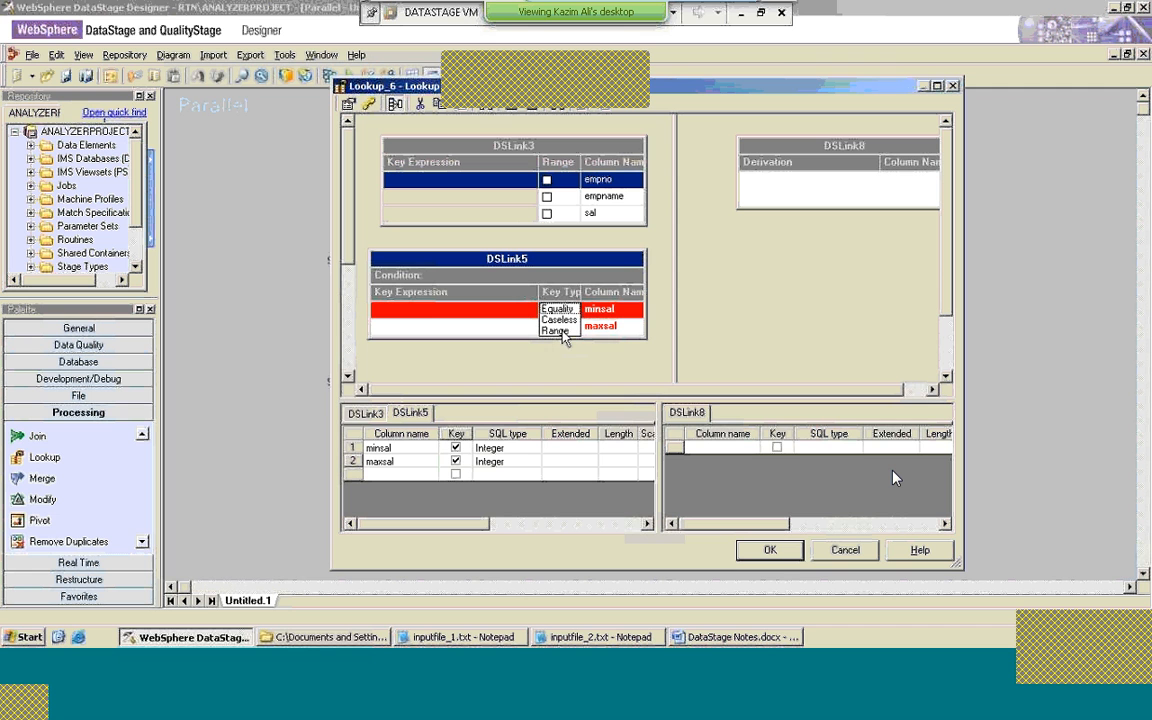
click(561, 331)
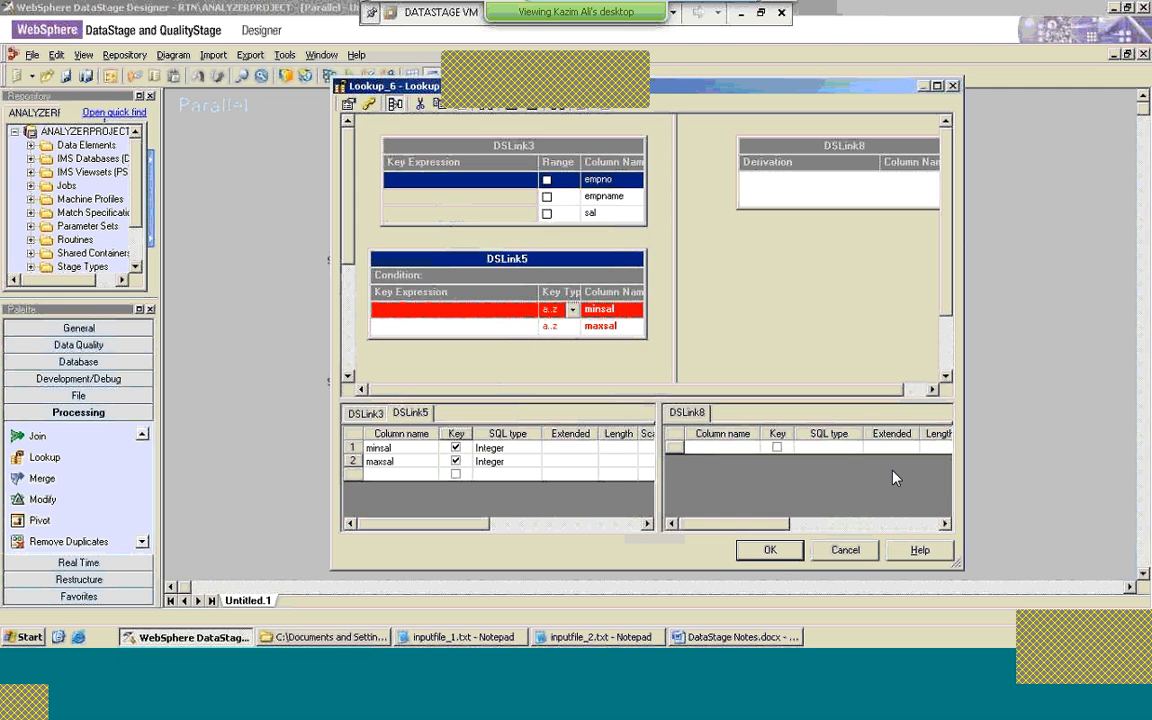
Step: Open the range expression for the DSLink5 minsal key and set the first condition's range column to DSLink3.sal
click(370, 105)
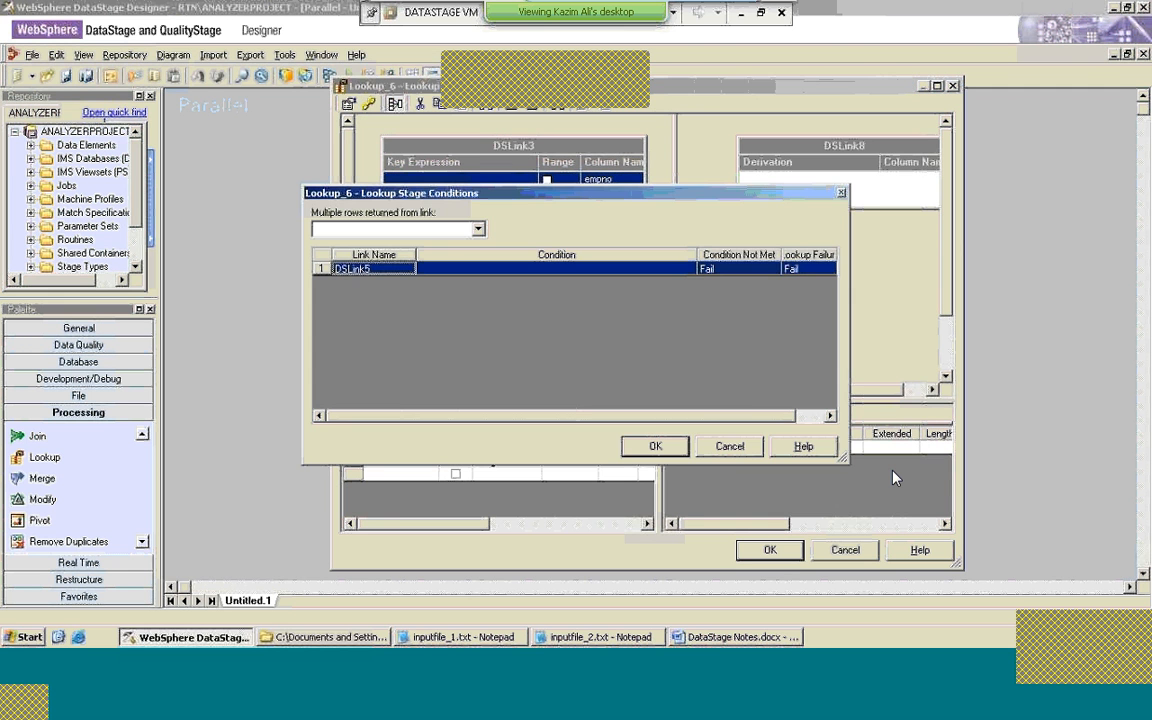
click(731, 448)
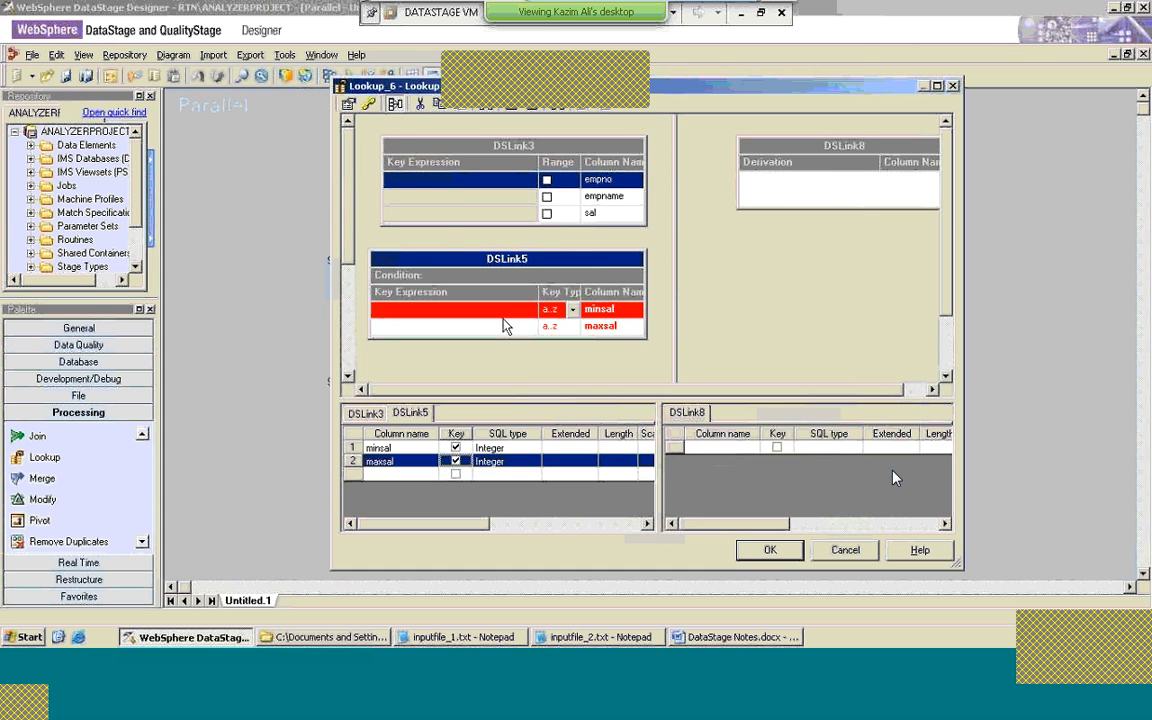
double_click(503, 313)
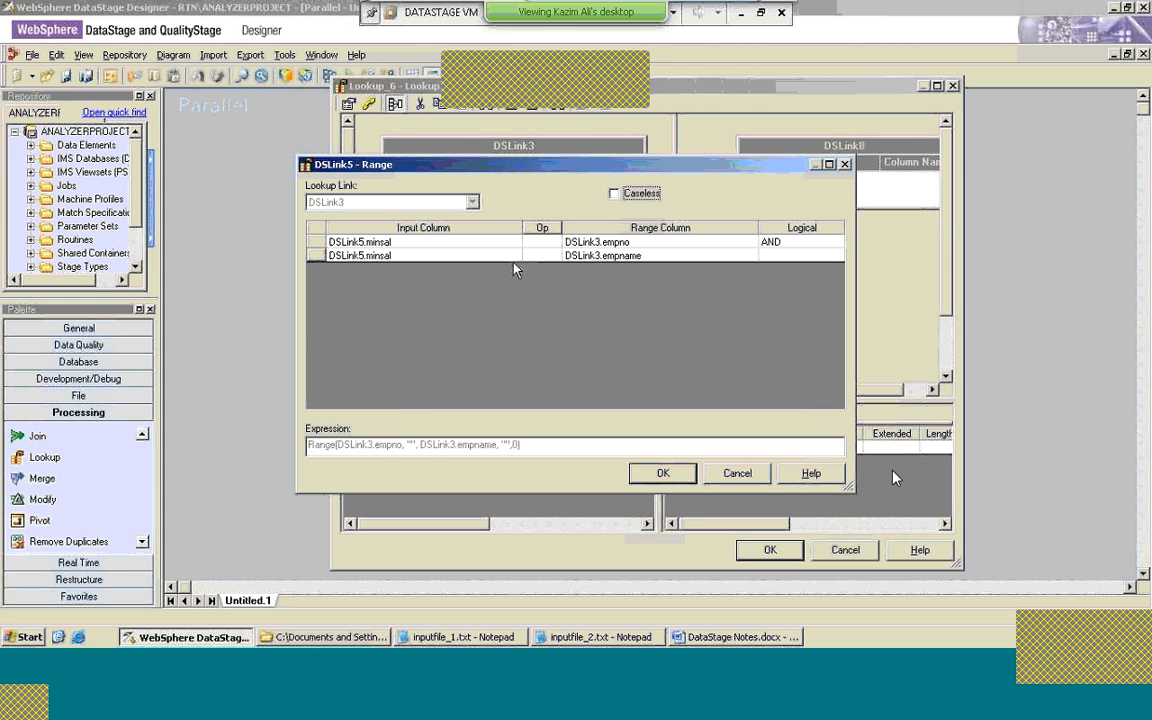
click(549, 242)
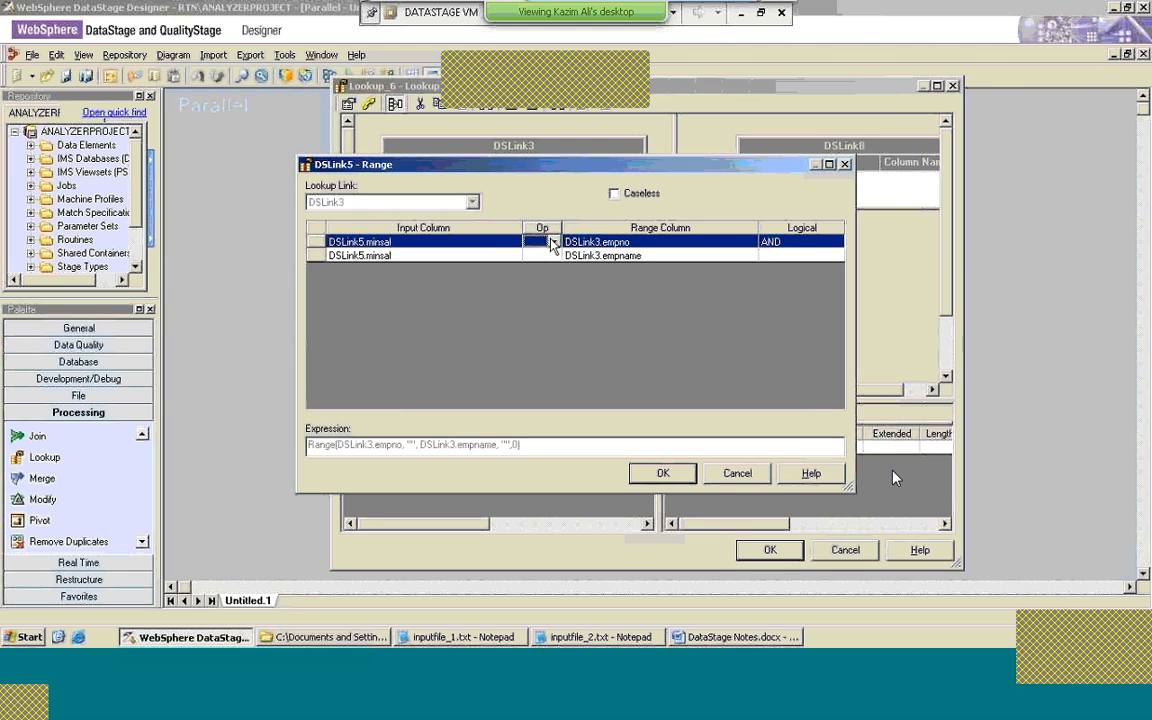
click(552, 243)
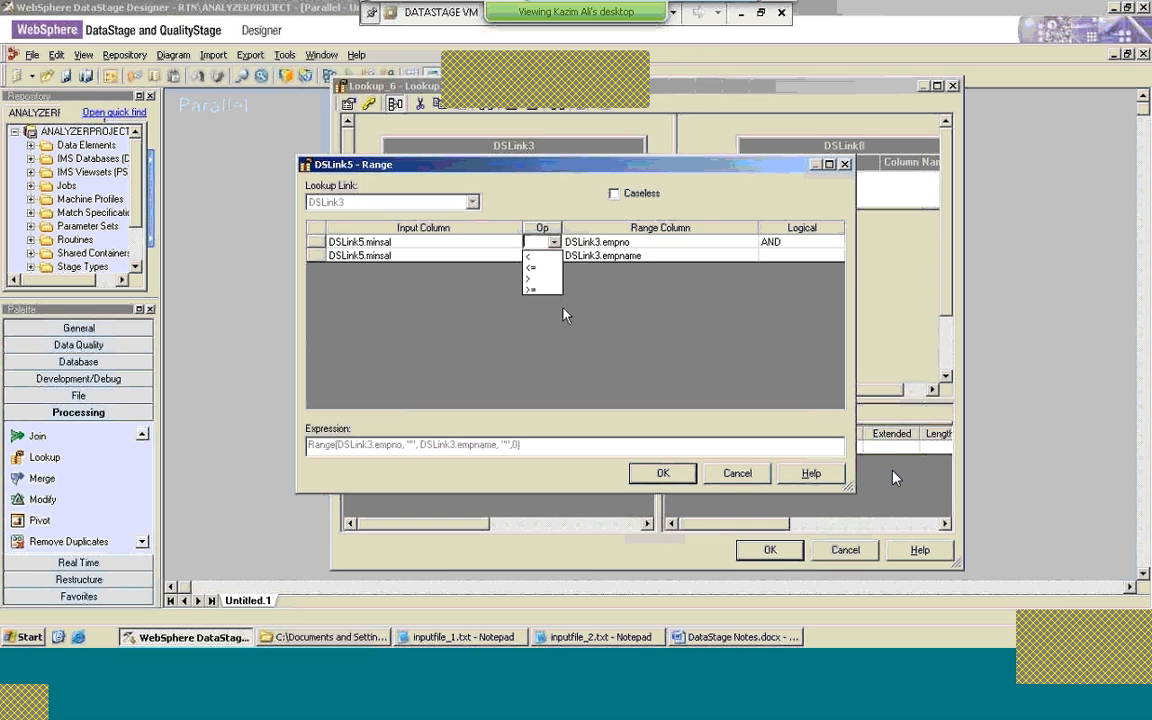
click(632, 240)
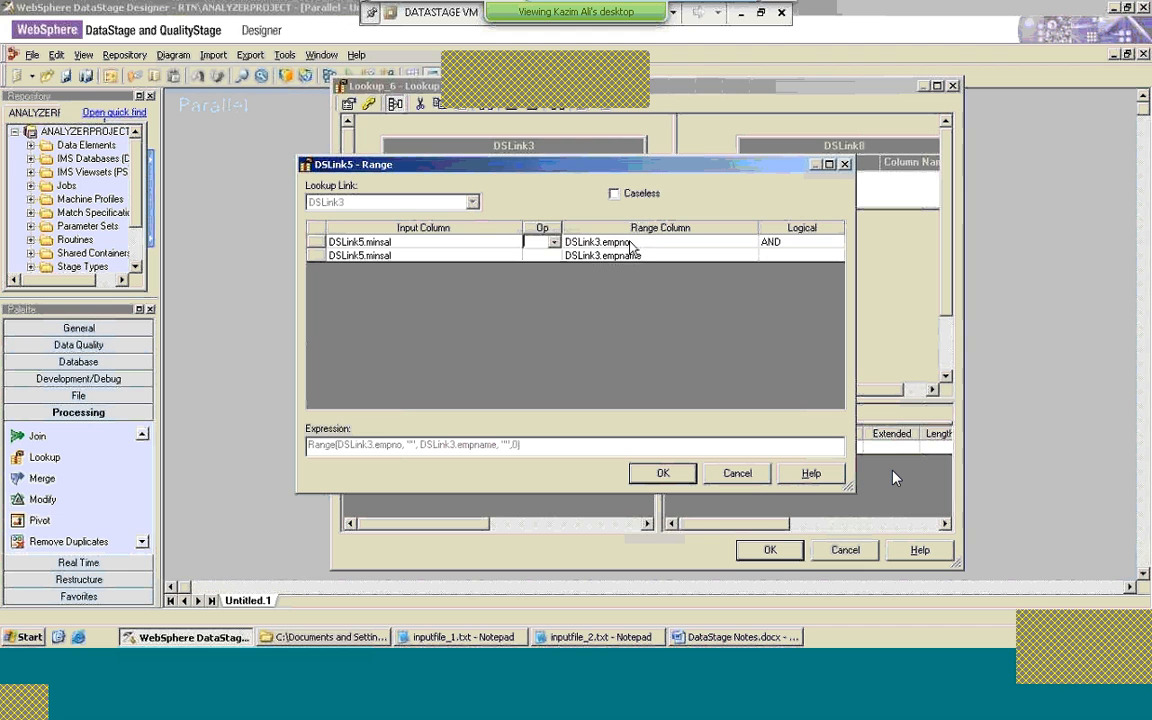
click(651, 245)
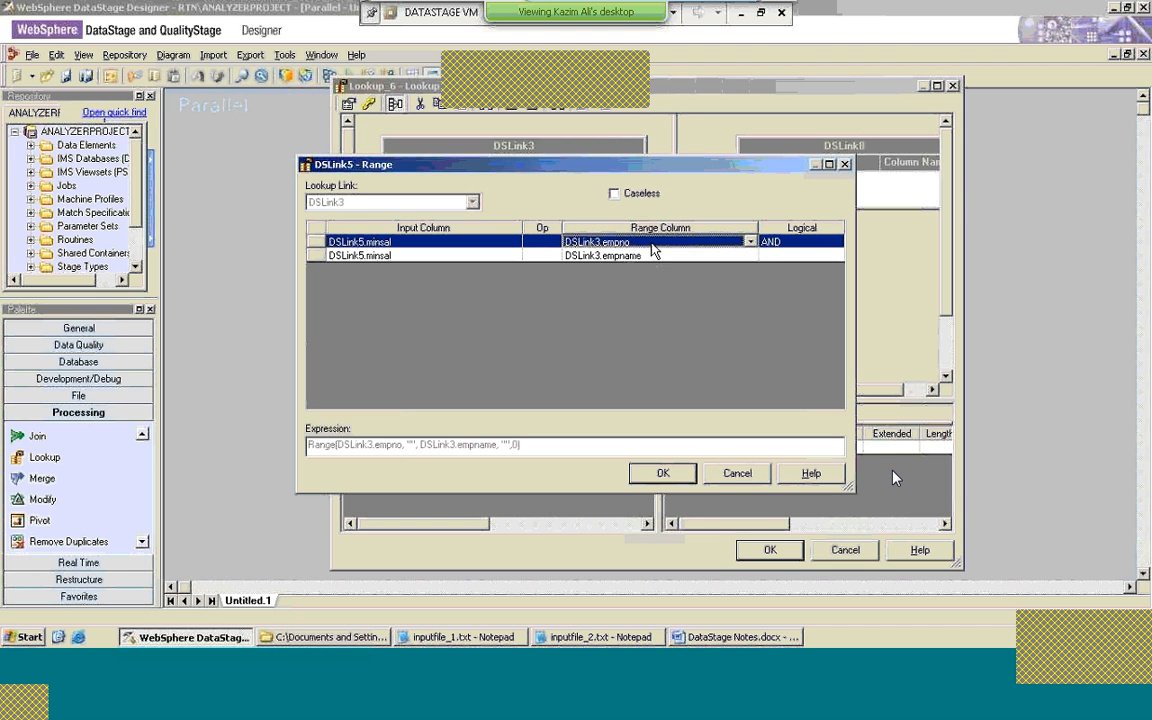
click(750, 242)
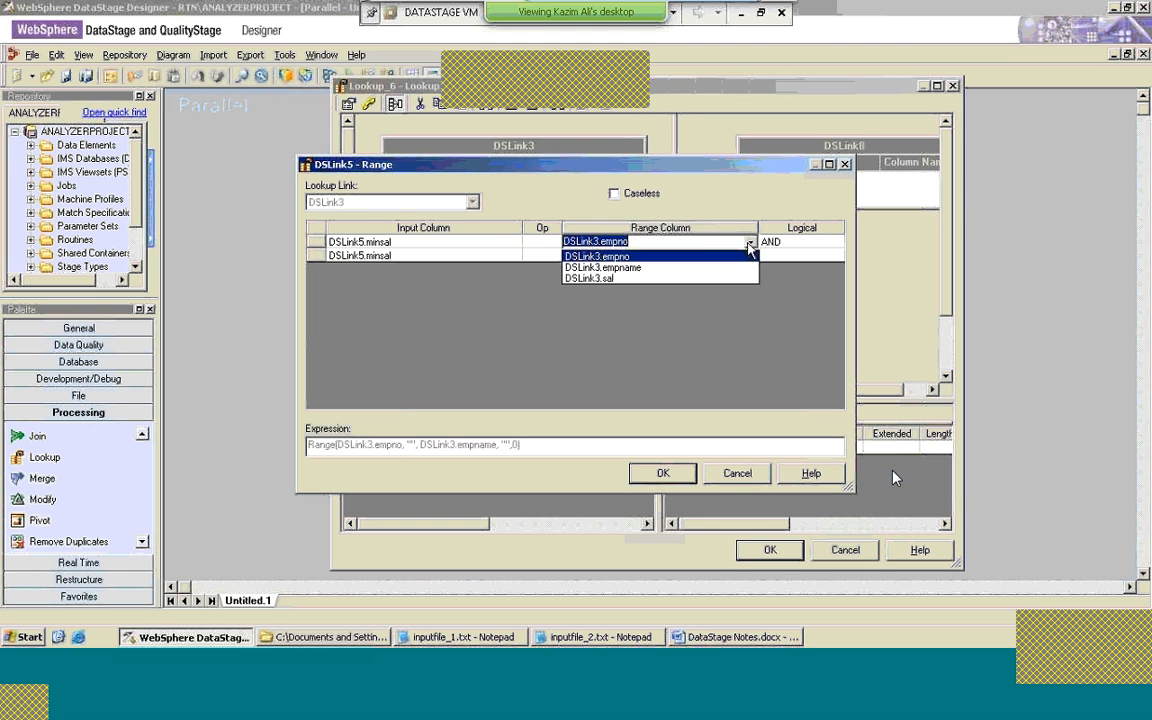
click(675, 280)
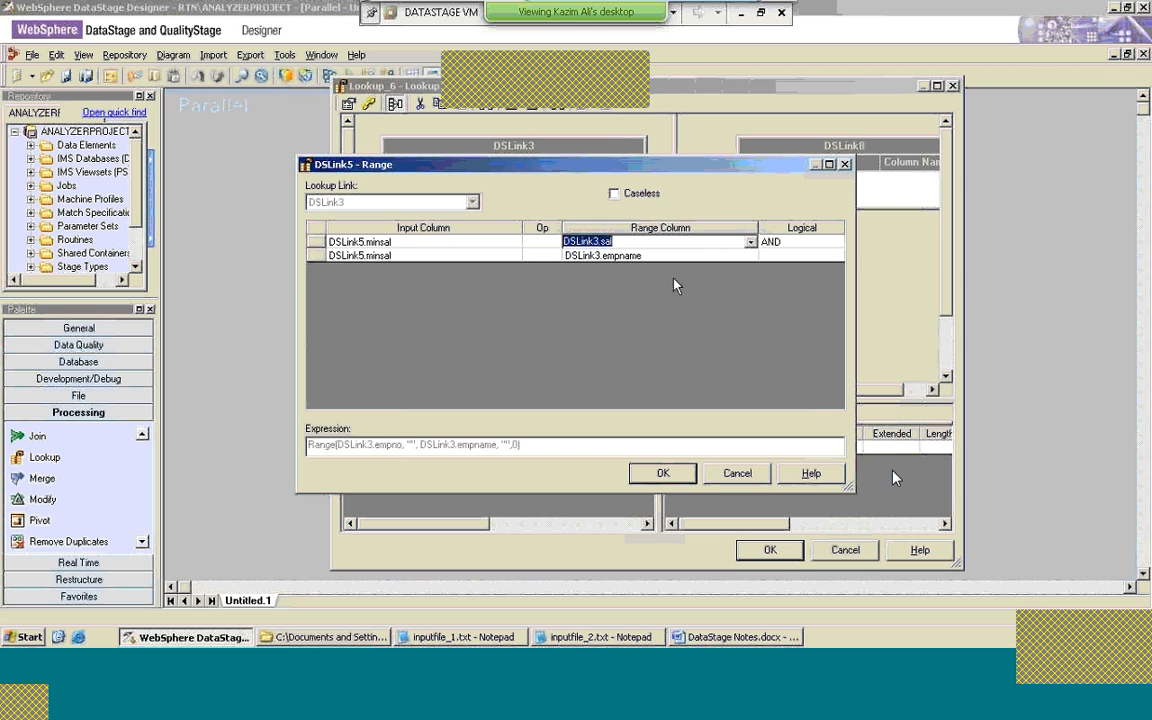
click(720, 256)
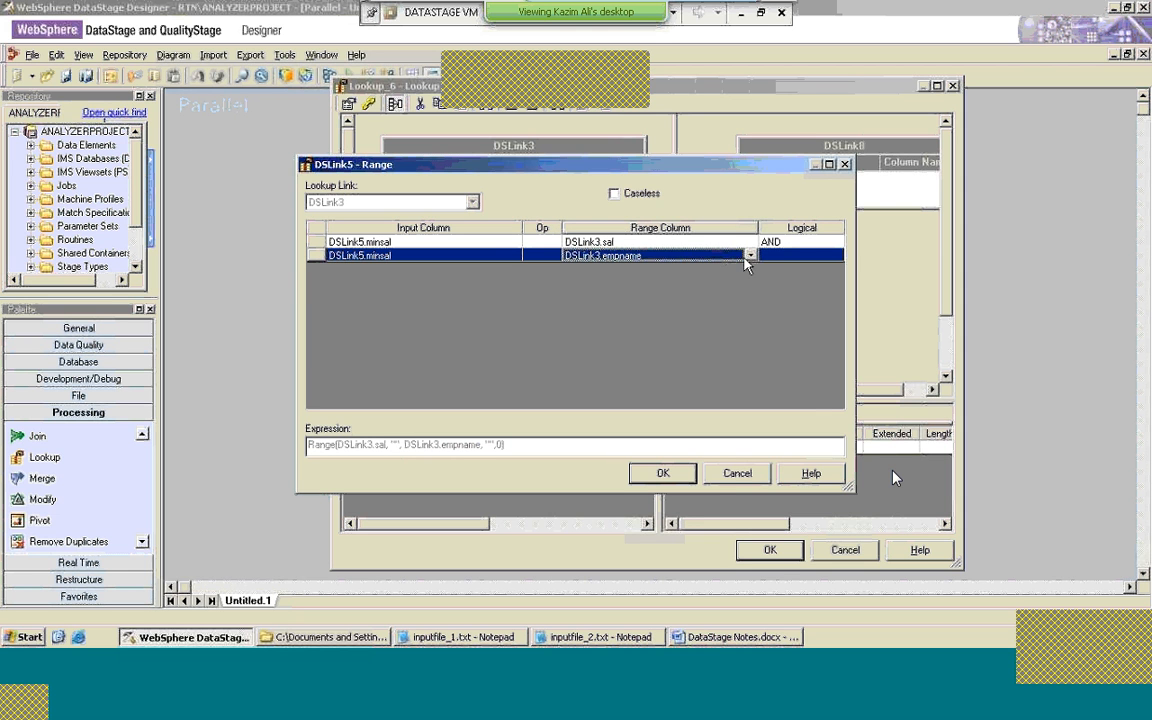
Step: Set the first minsal condition's operator to >= and accept the range expression
click(550, 242)
click(555, 242)
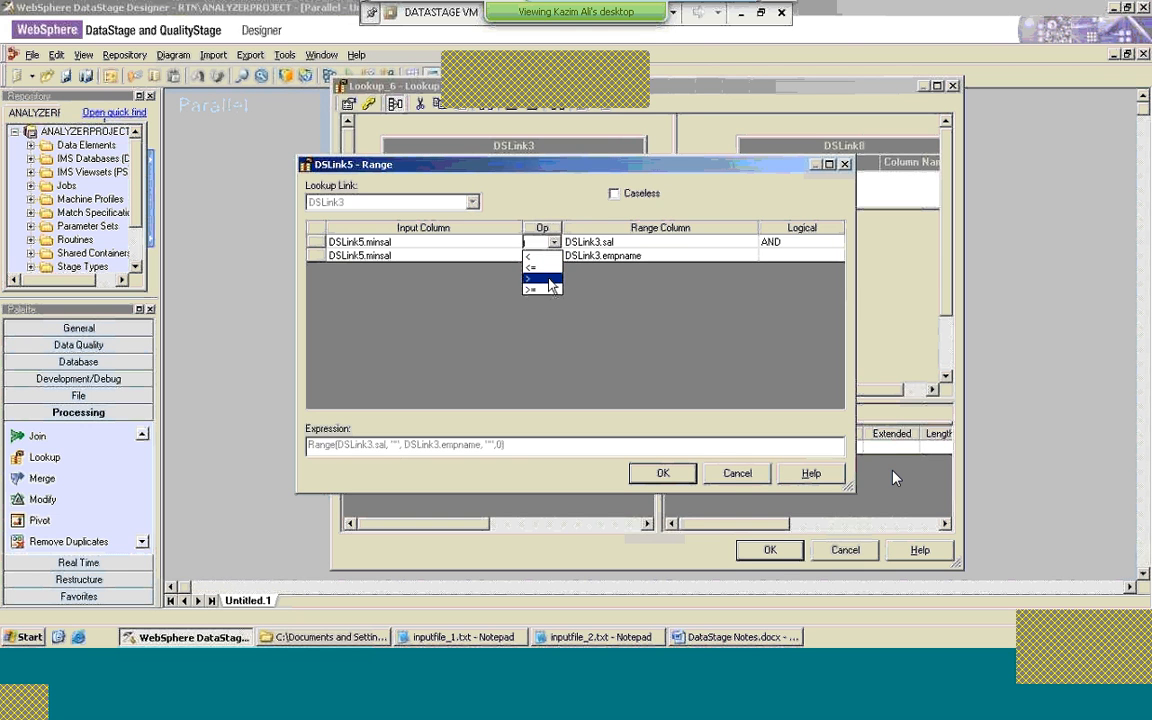
click(550, 285)
click(552, 243)
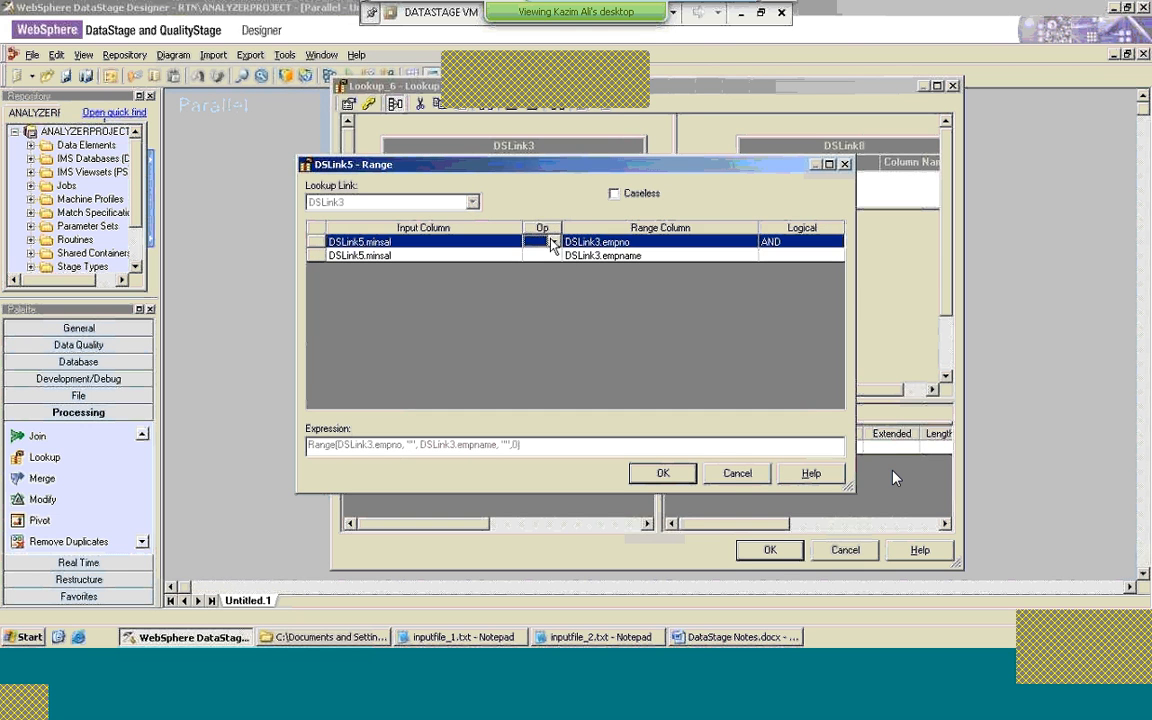
click(548, 296)
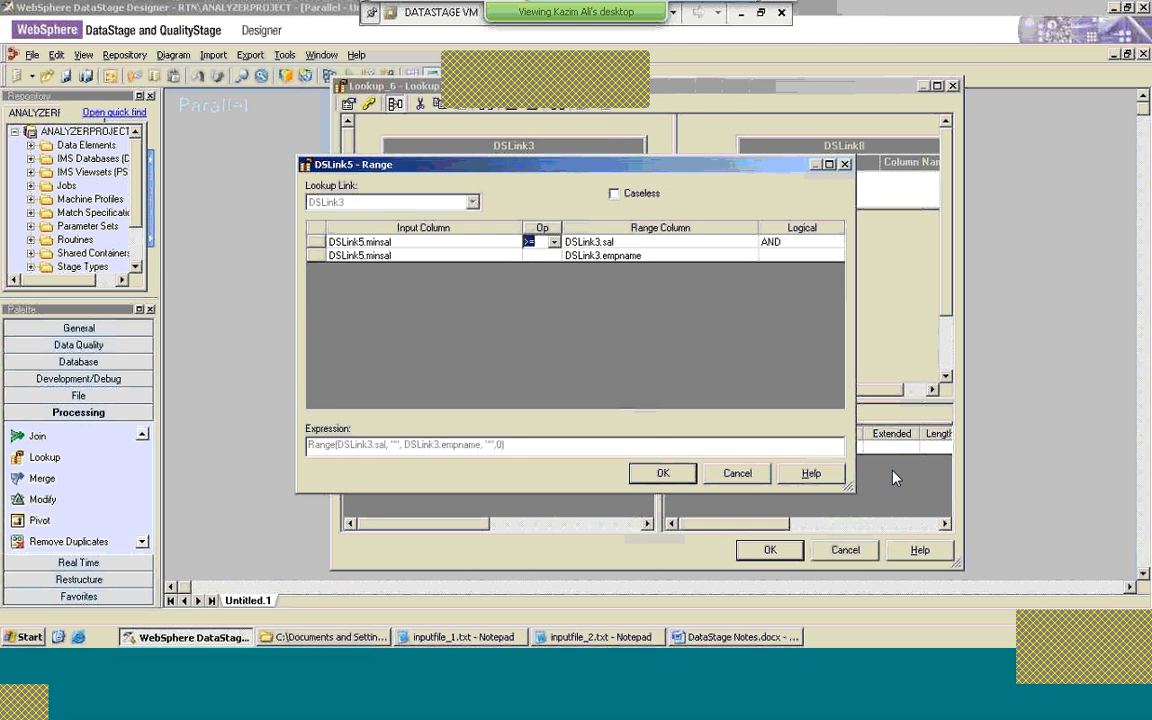
click(672, 474)
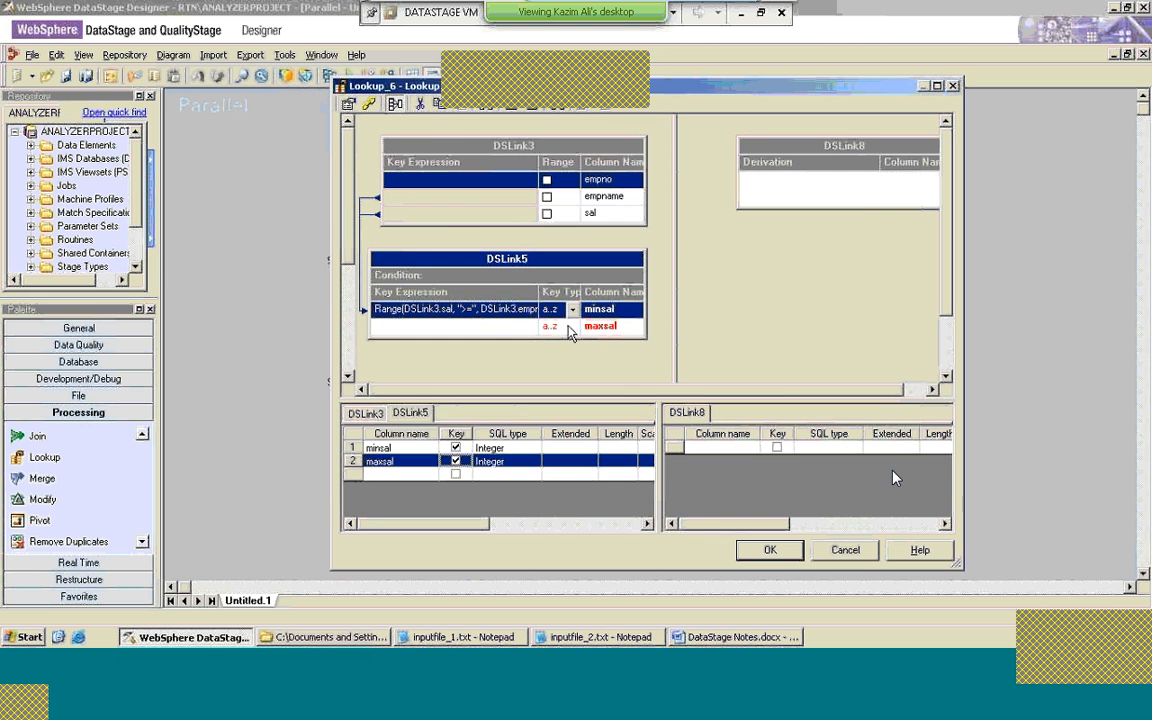
Step: Define the first condition of the DSLink5 maxsal range expression with operator <= and range column DSLink3.sal, and accept it
click(520, 327)
double_click(520, 328)
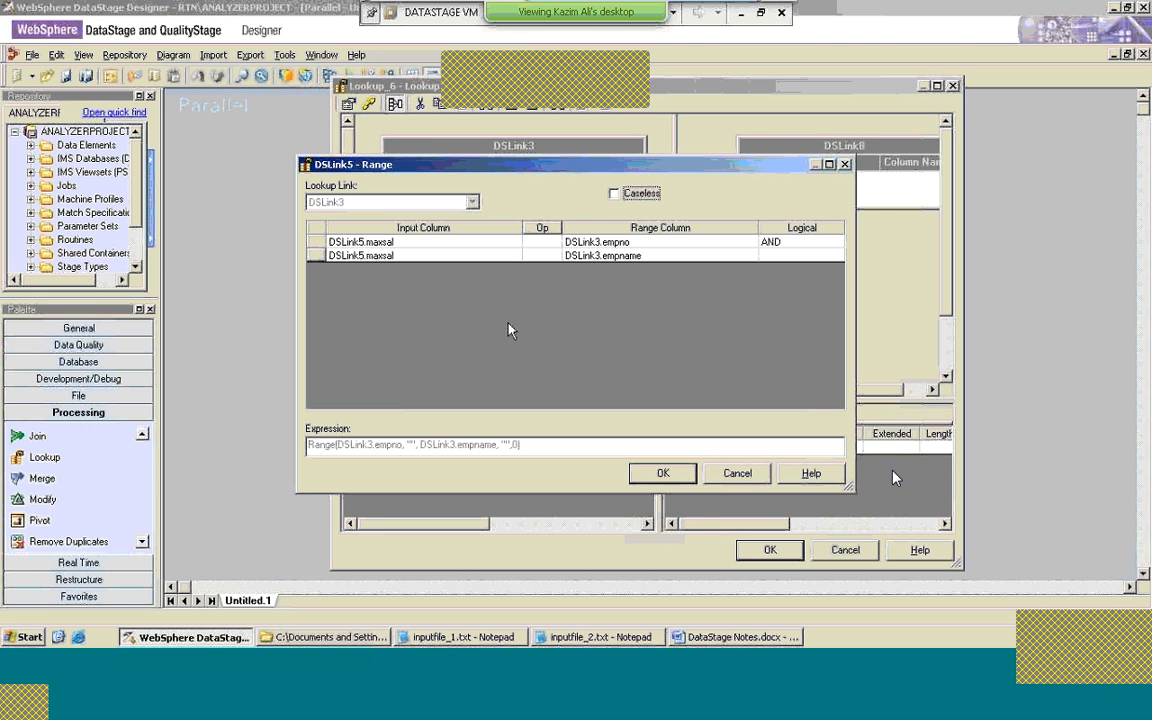
click(540, 242)
click(553, 242)
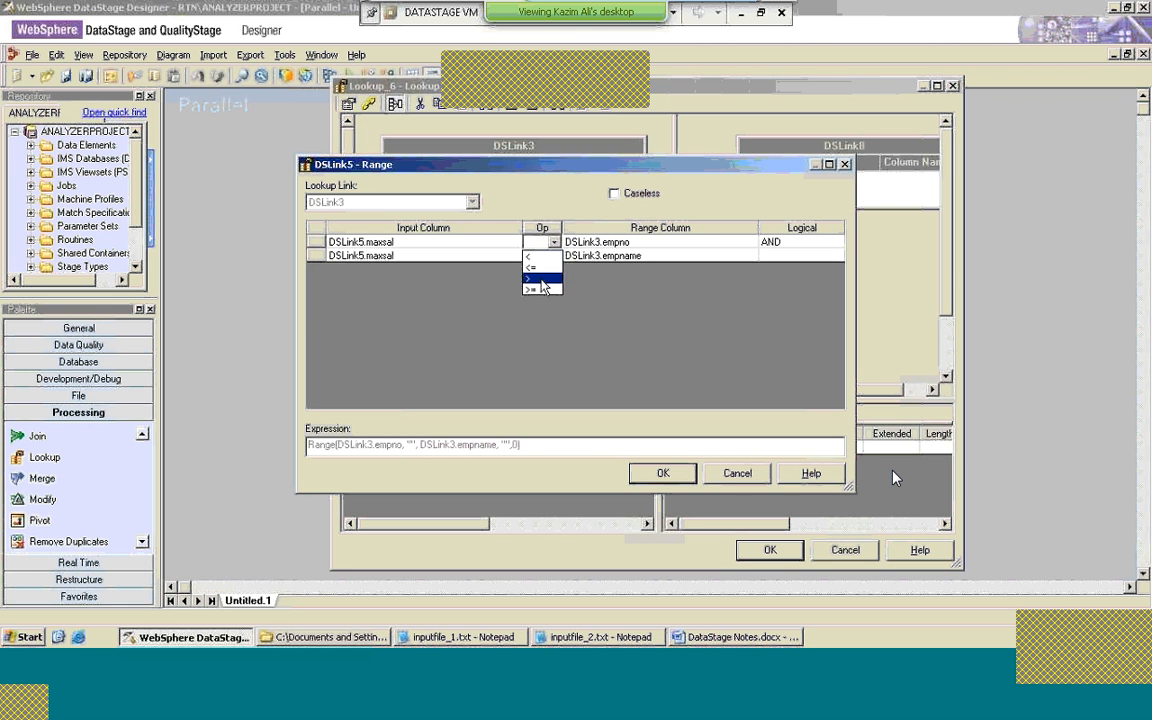
click(664, 245)
click(664, 245)
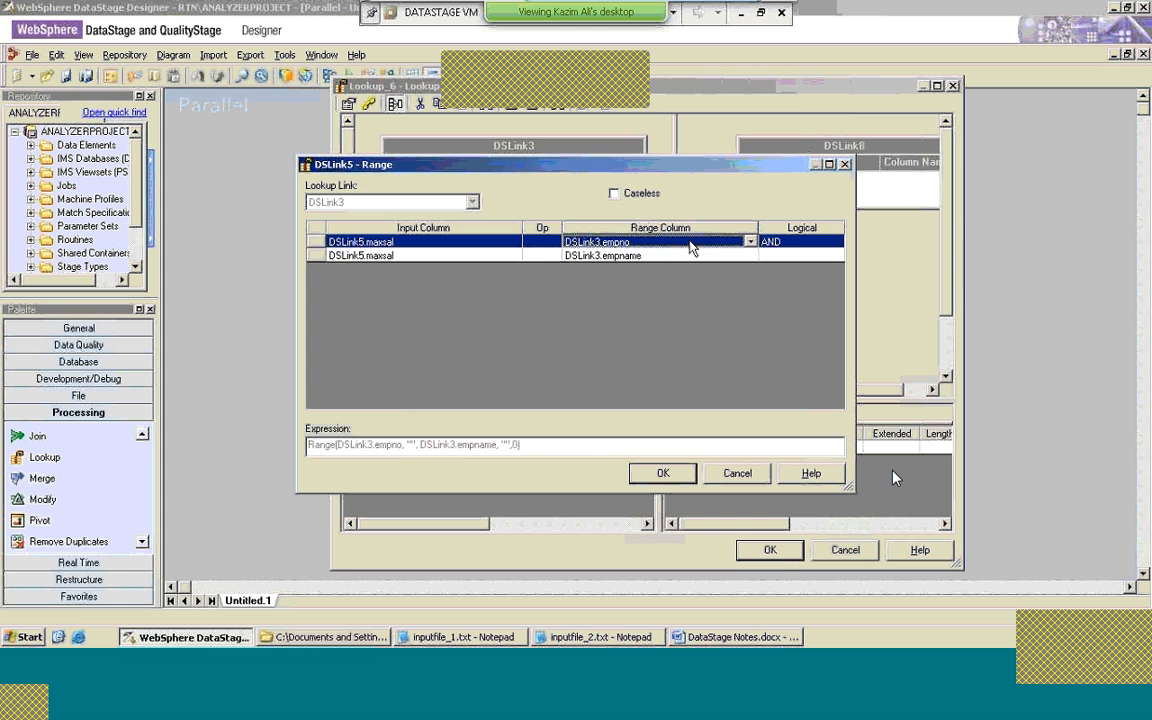
click(749, 243)
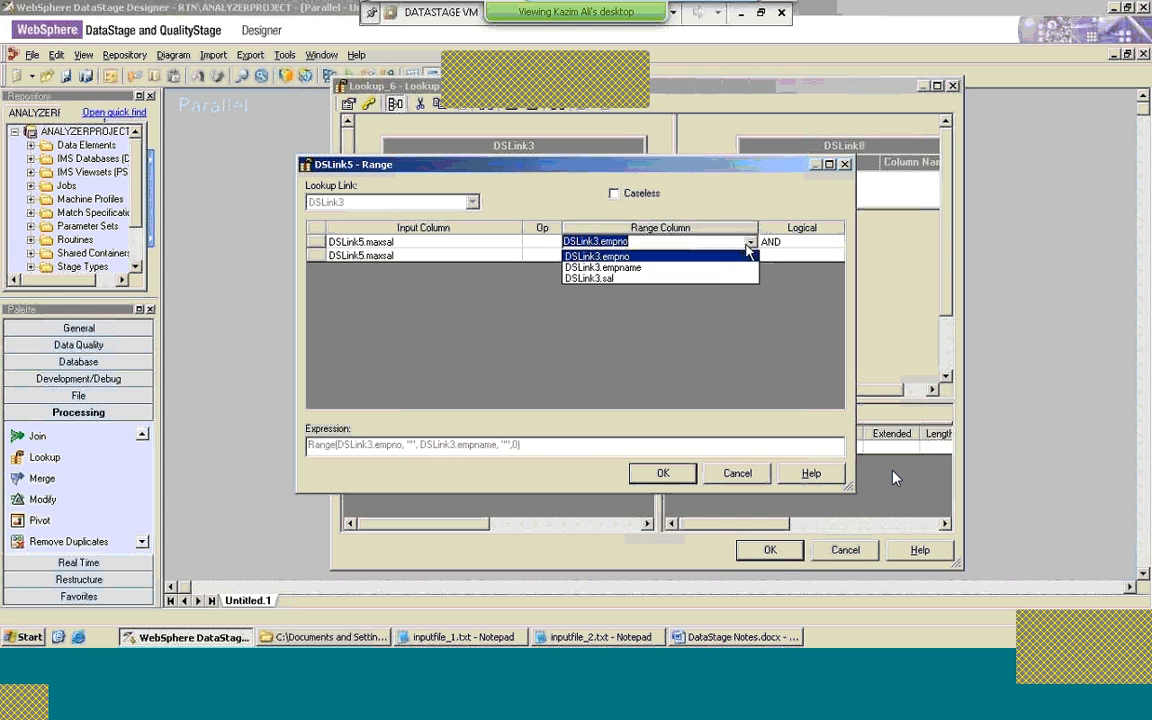
click(700, 278)
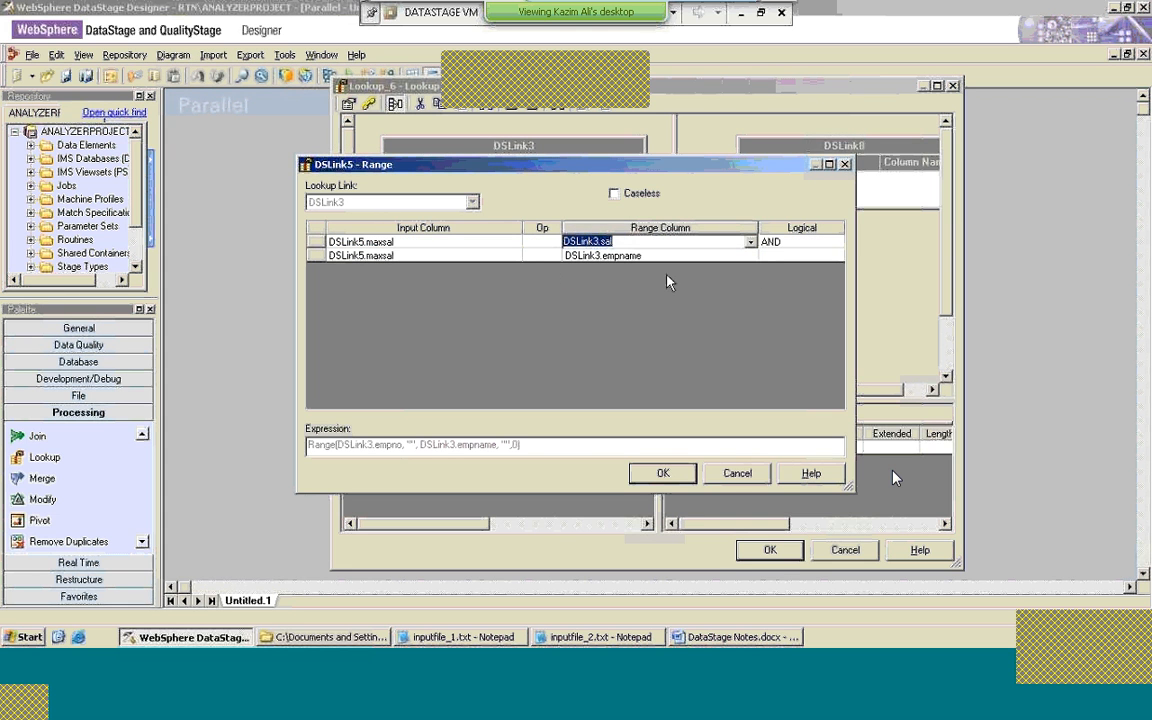
click(557, 246)
click(556, 245)
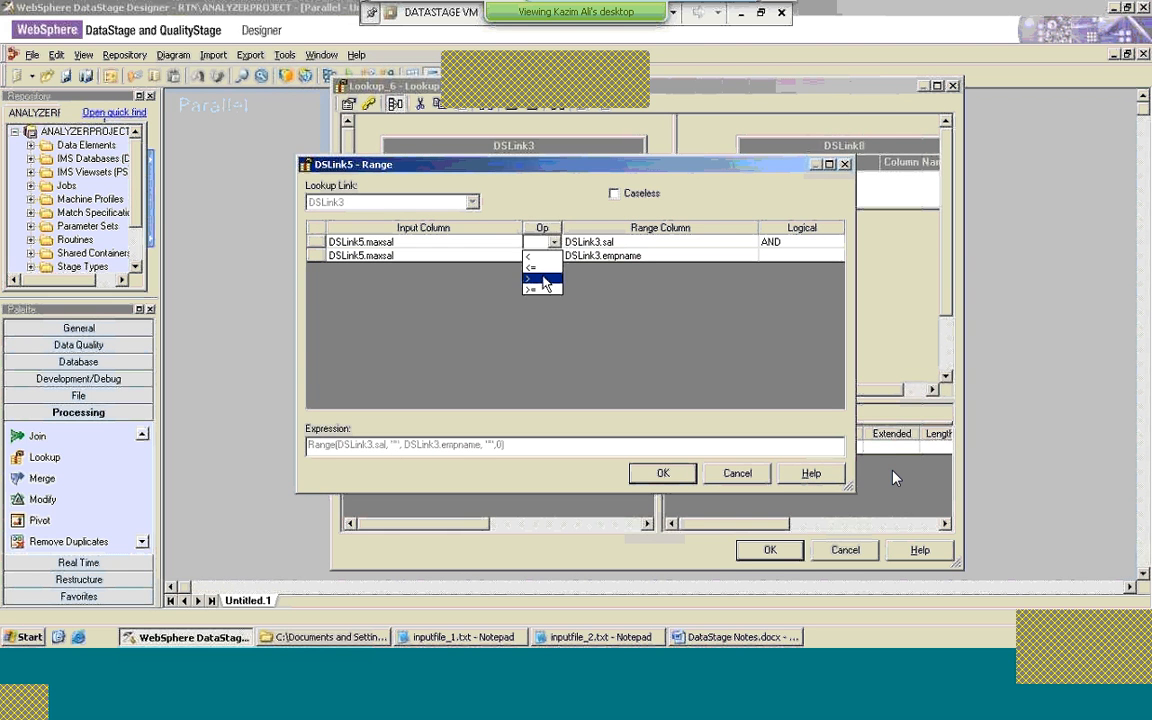
click(548, 268)
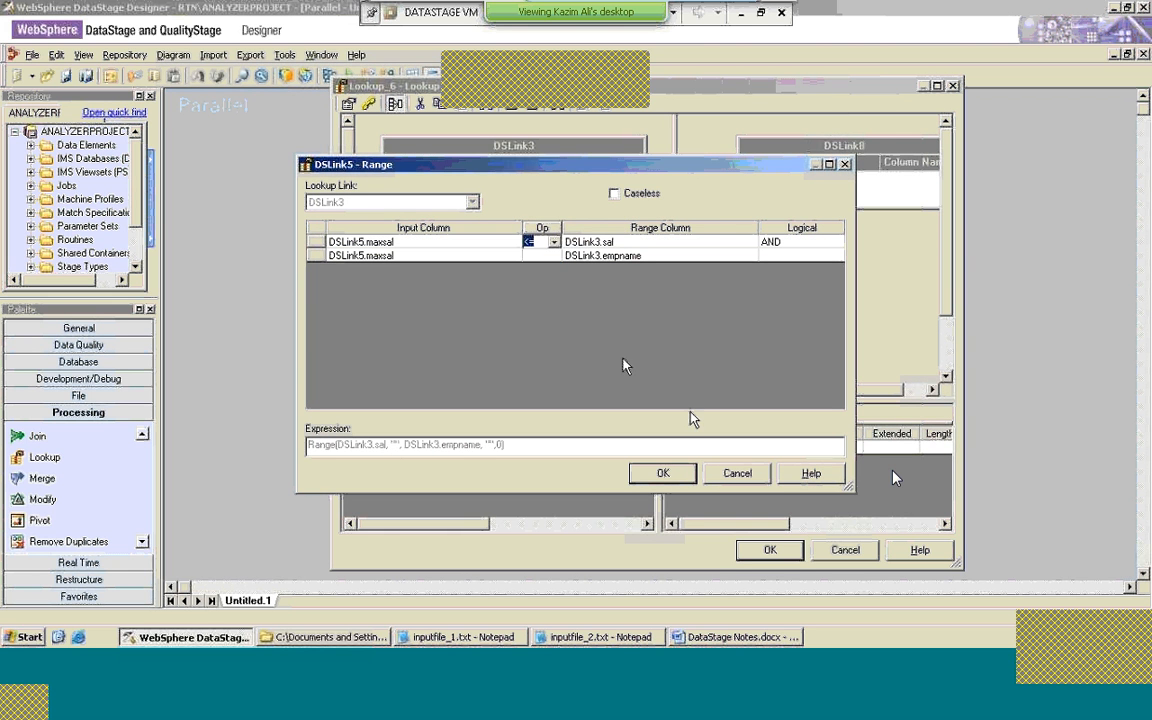
click(680, 473)
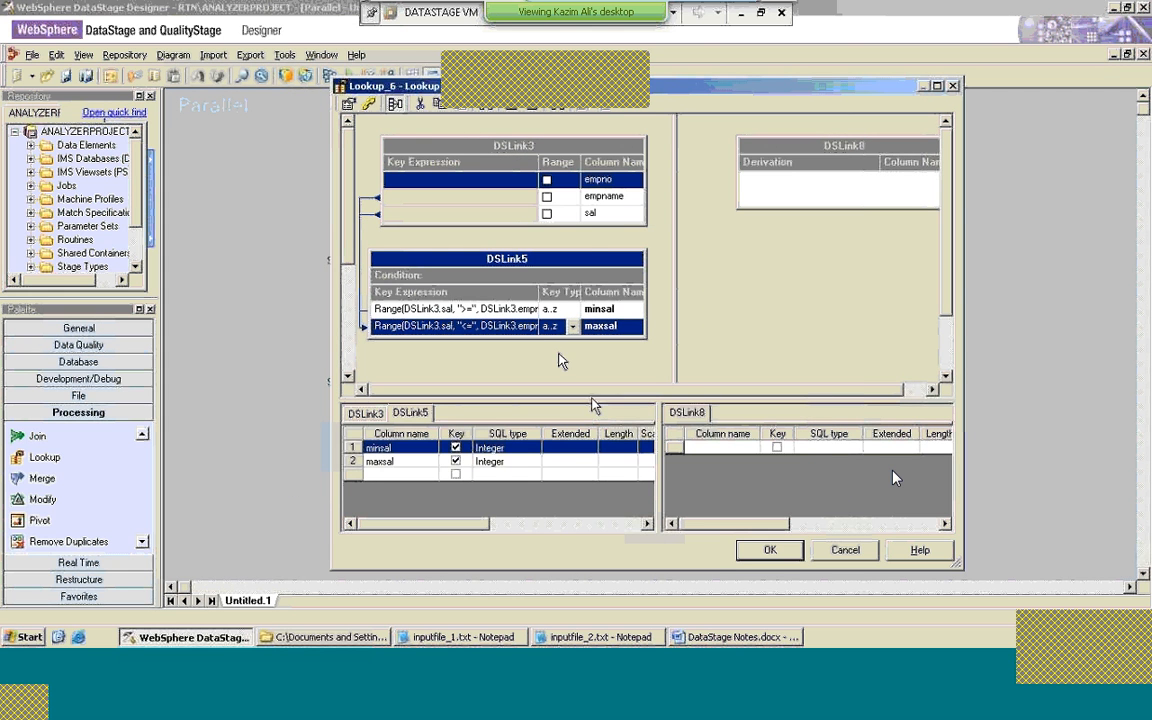
Step: Reopen the maxsal range expression and examine the second condition's row options, operator and range column
double_click(525, 327)
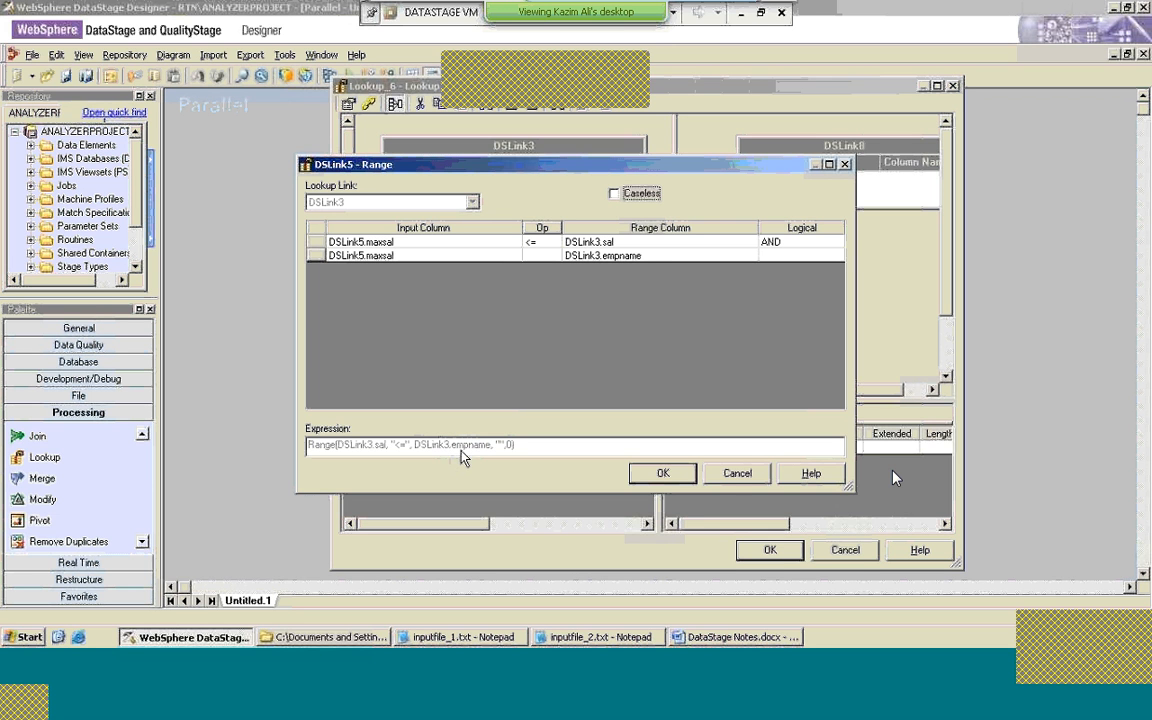
click(487, 256)
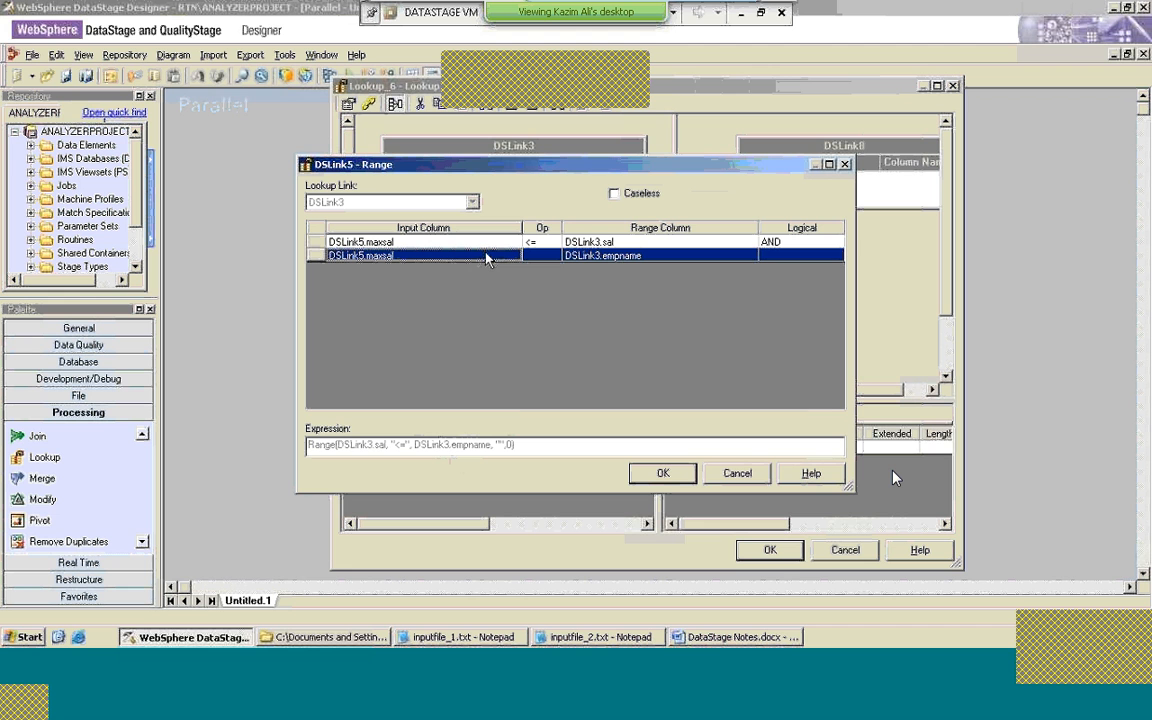
right_click(481, 259)
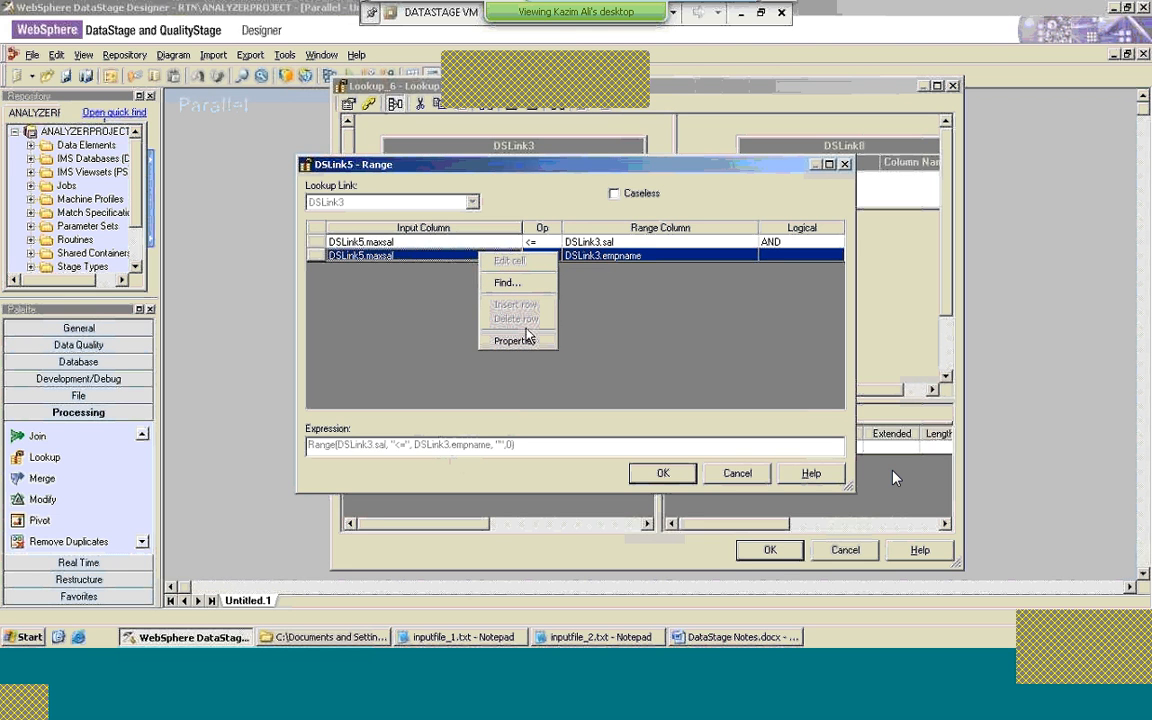
right_click(408, 256)
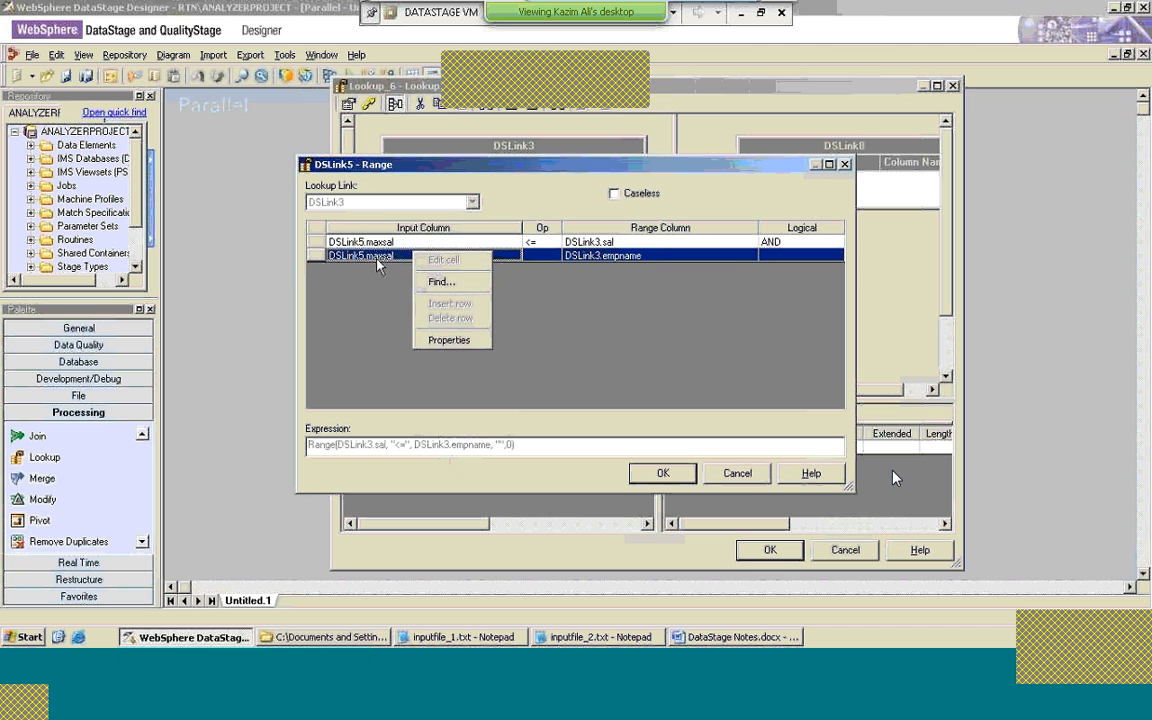
click(378, 262)
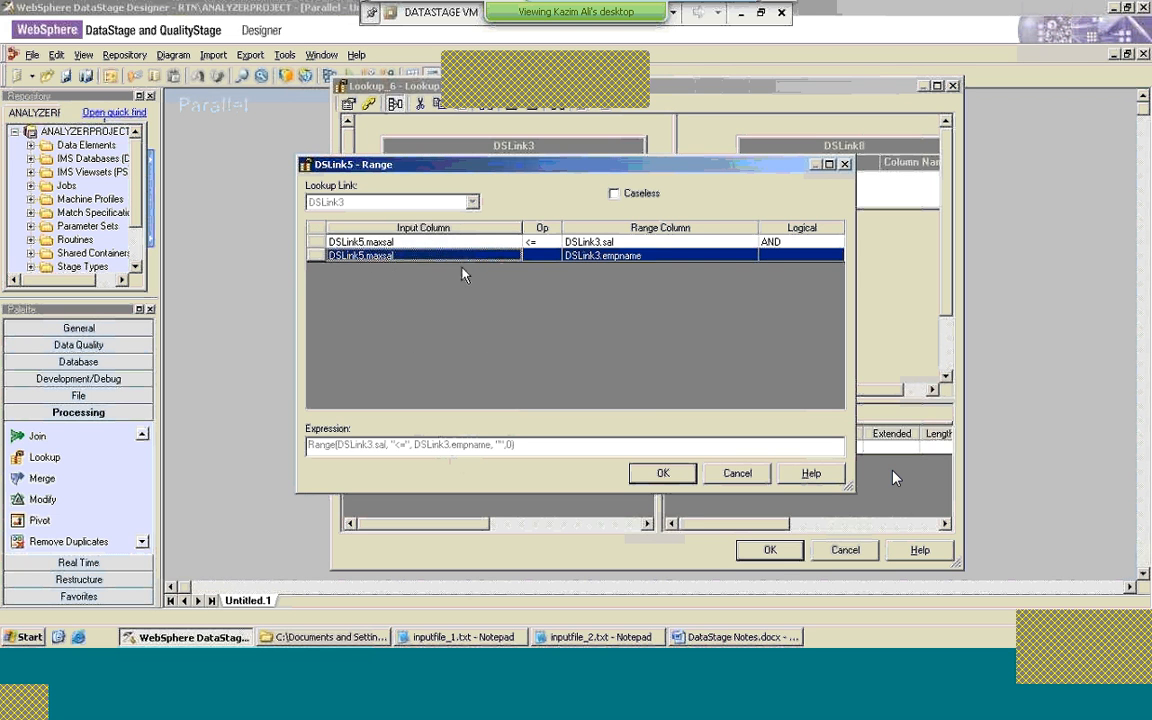
click(532, 256)
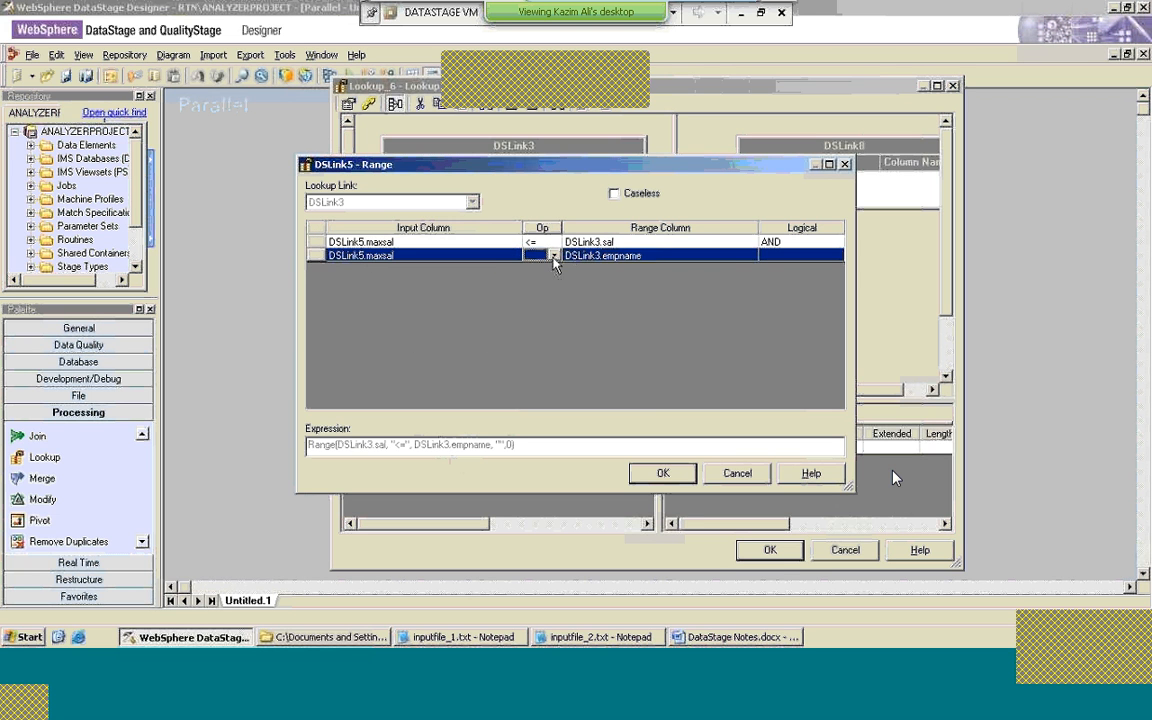
click(489, 259)
click(748, 256)
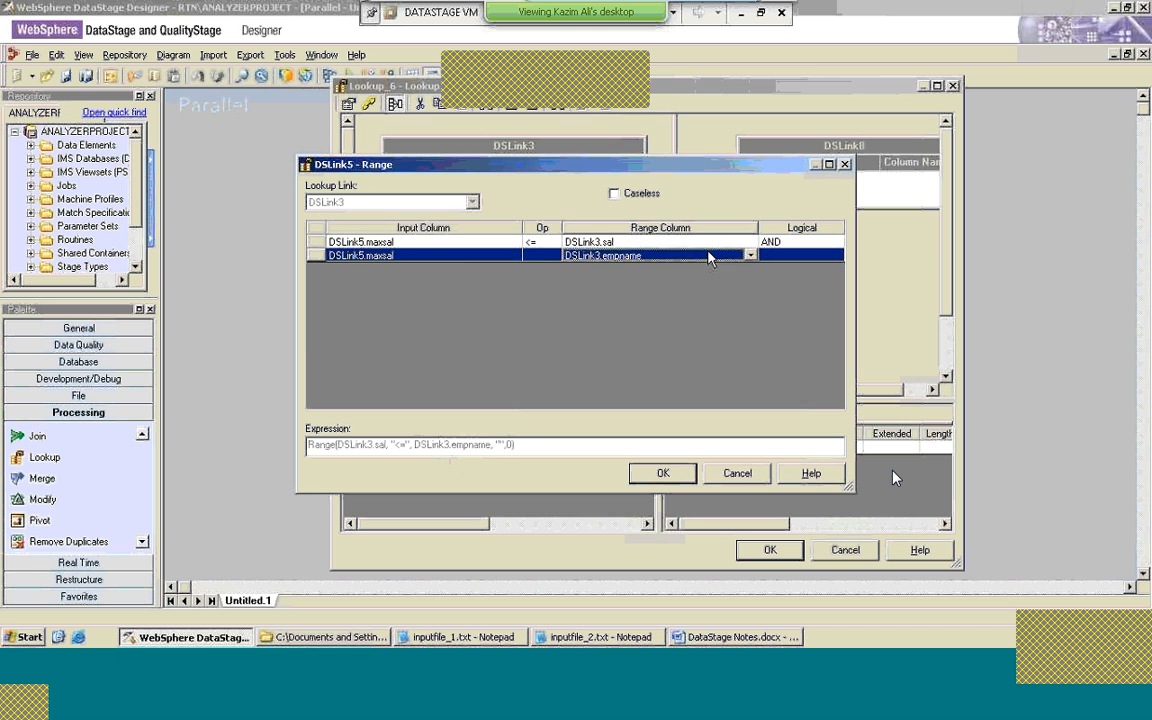
click(487, 259)
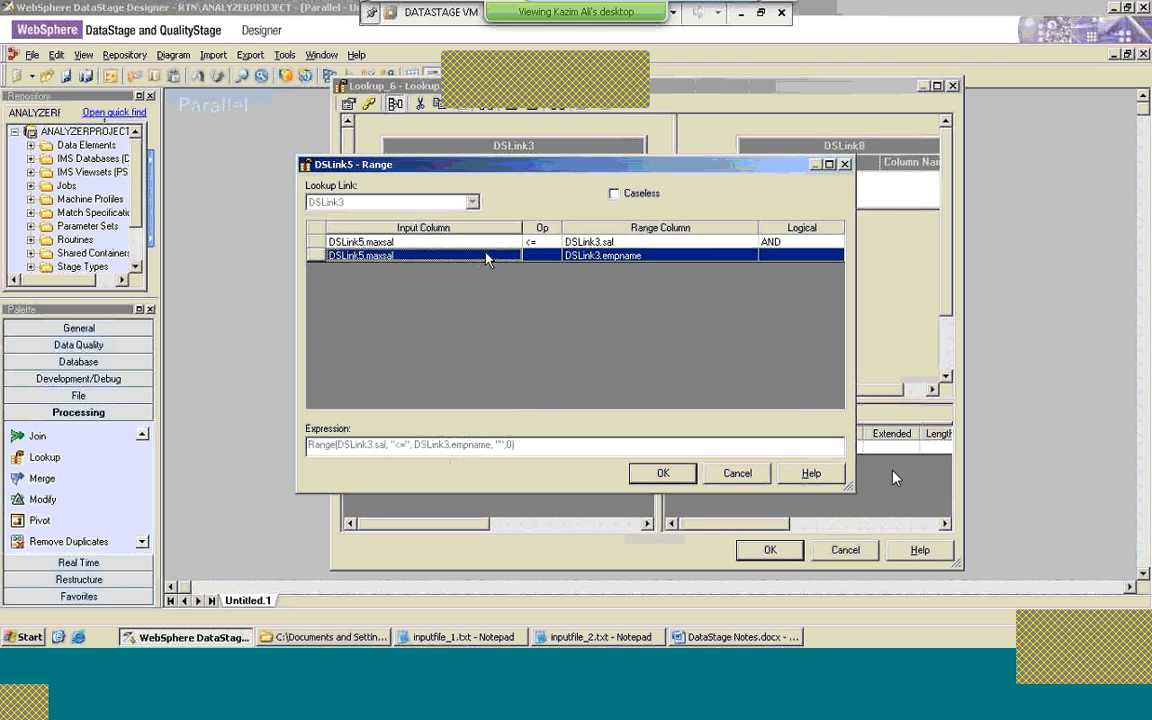
click(676, 255)
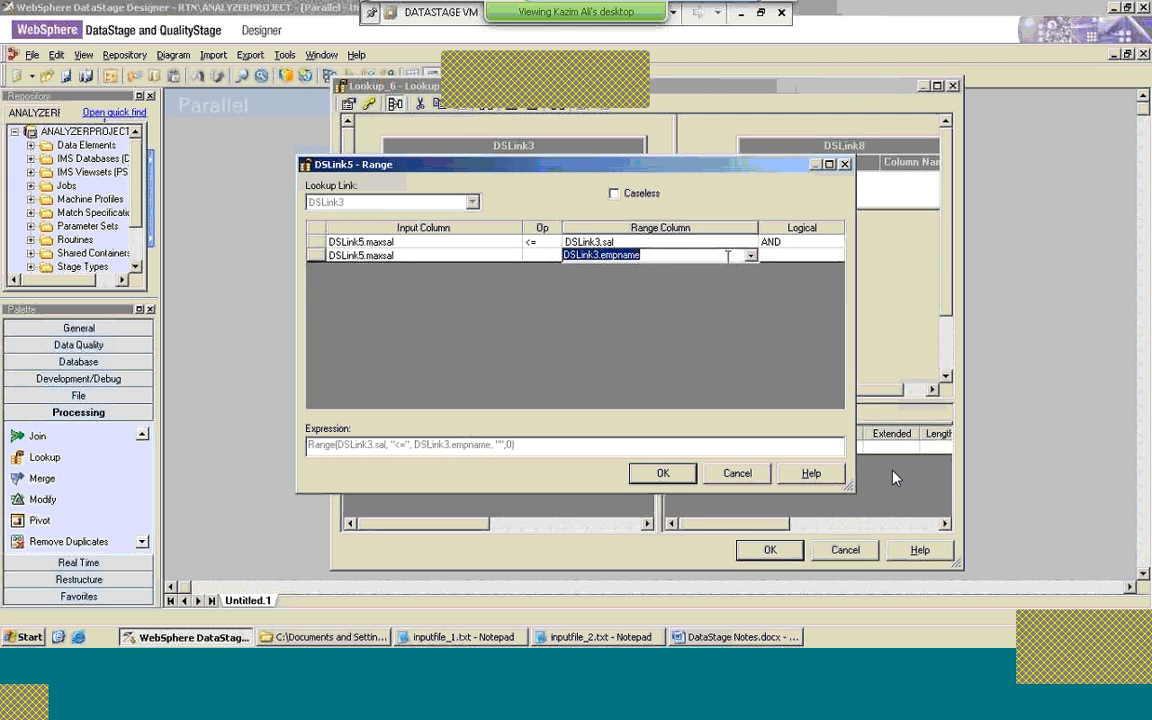
click(554, 243)
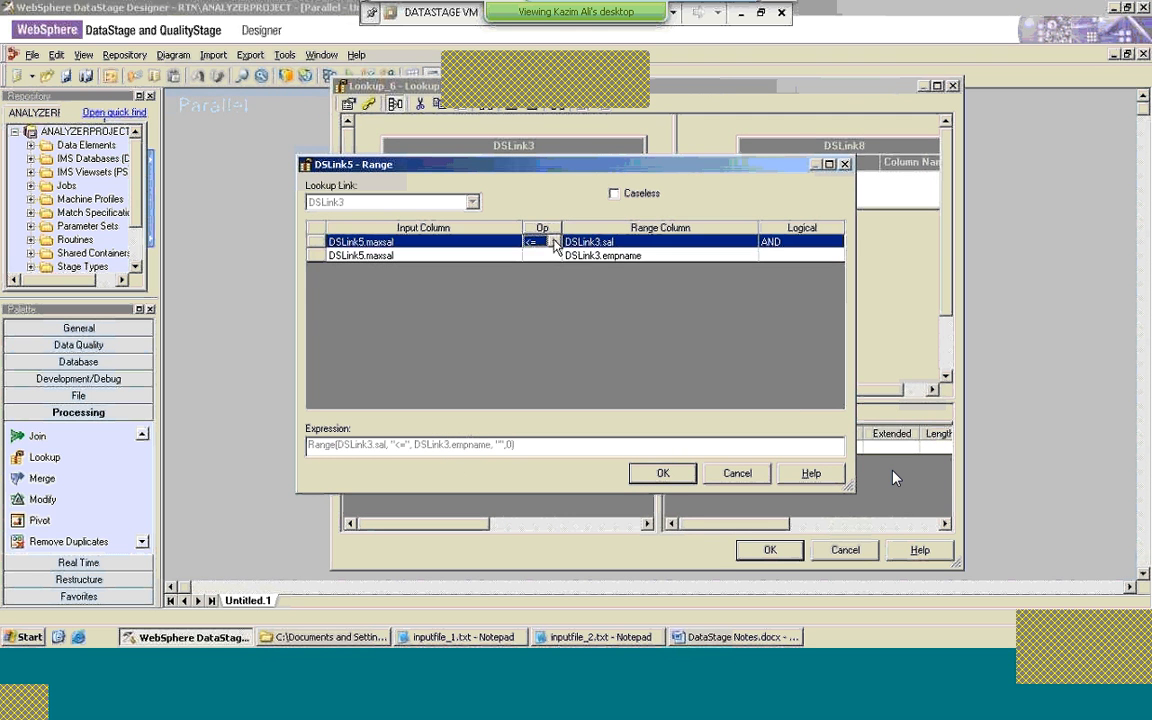
click(554, 242)
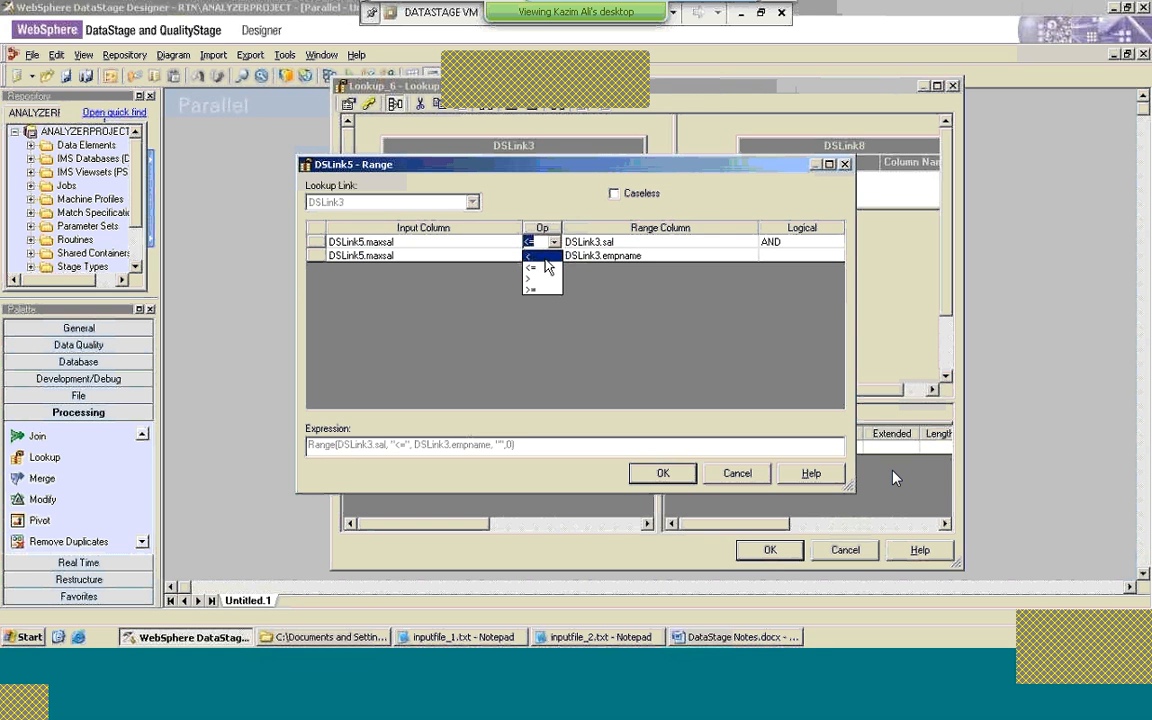
click(544, 257)
click(546, 256)
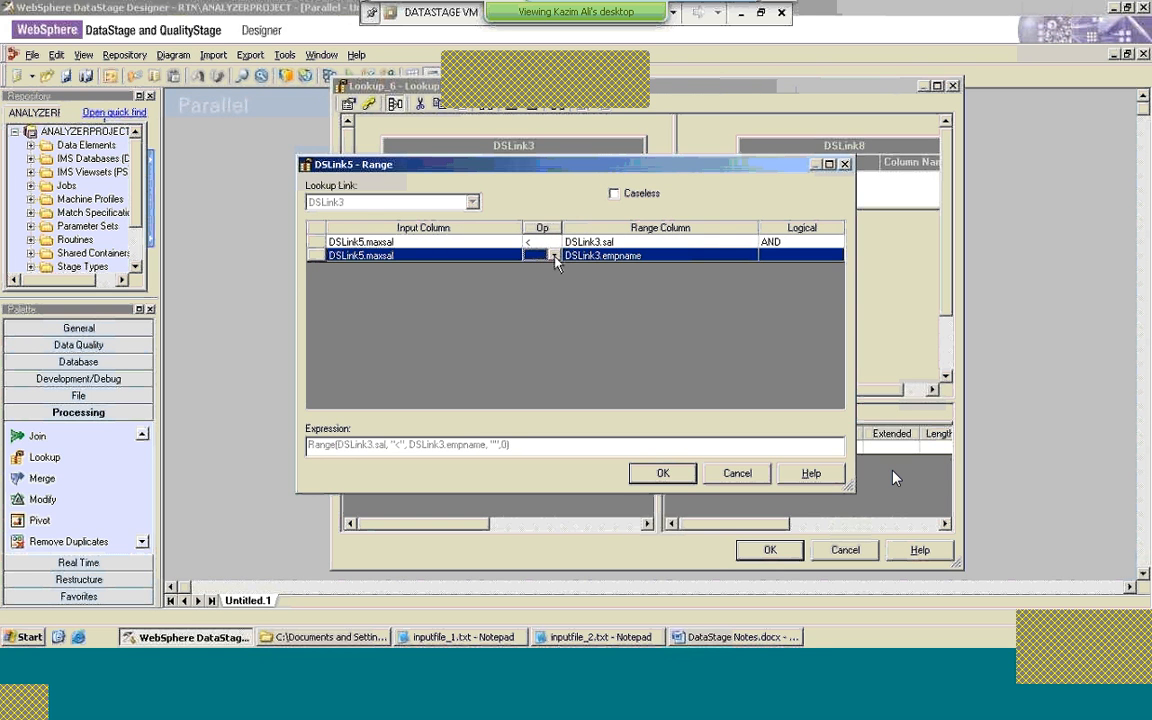
click(555, 257)
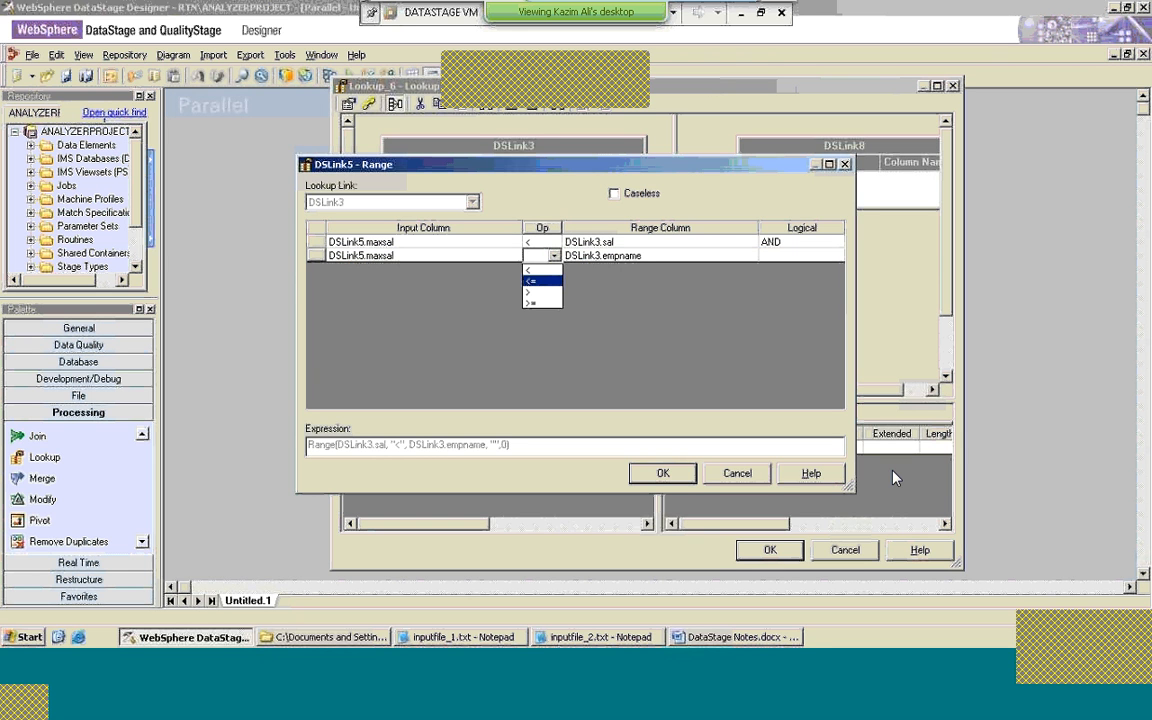
click(777, 244)
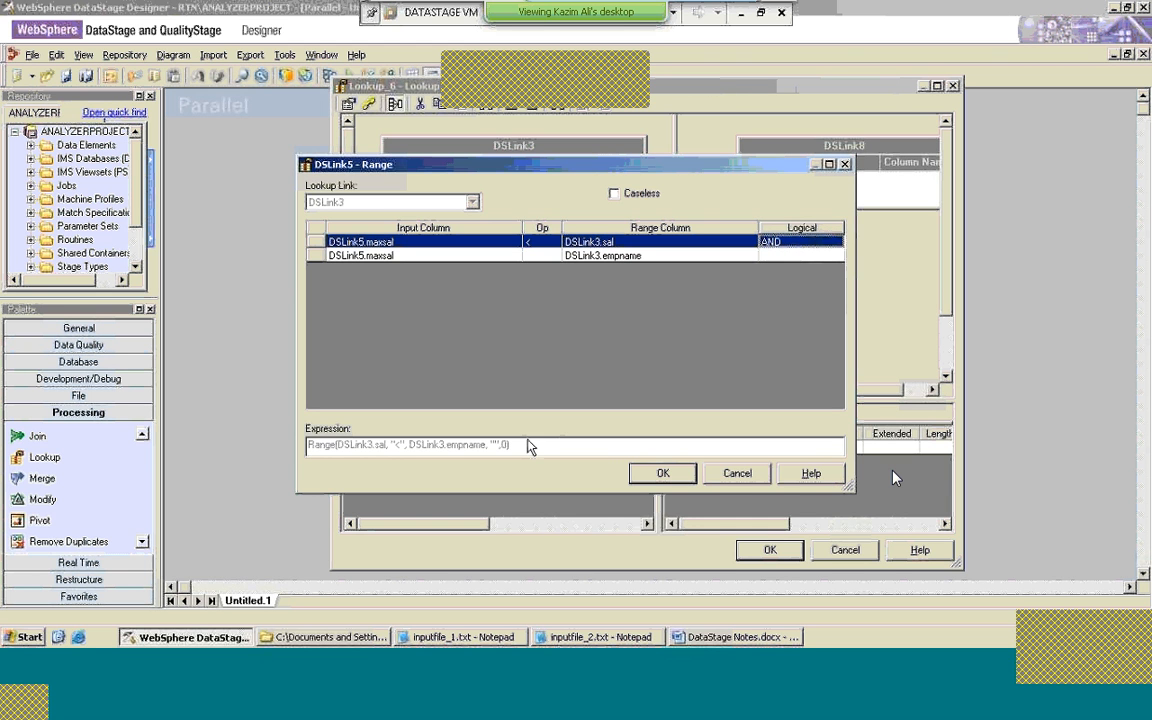
click(737, 473)
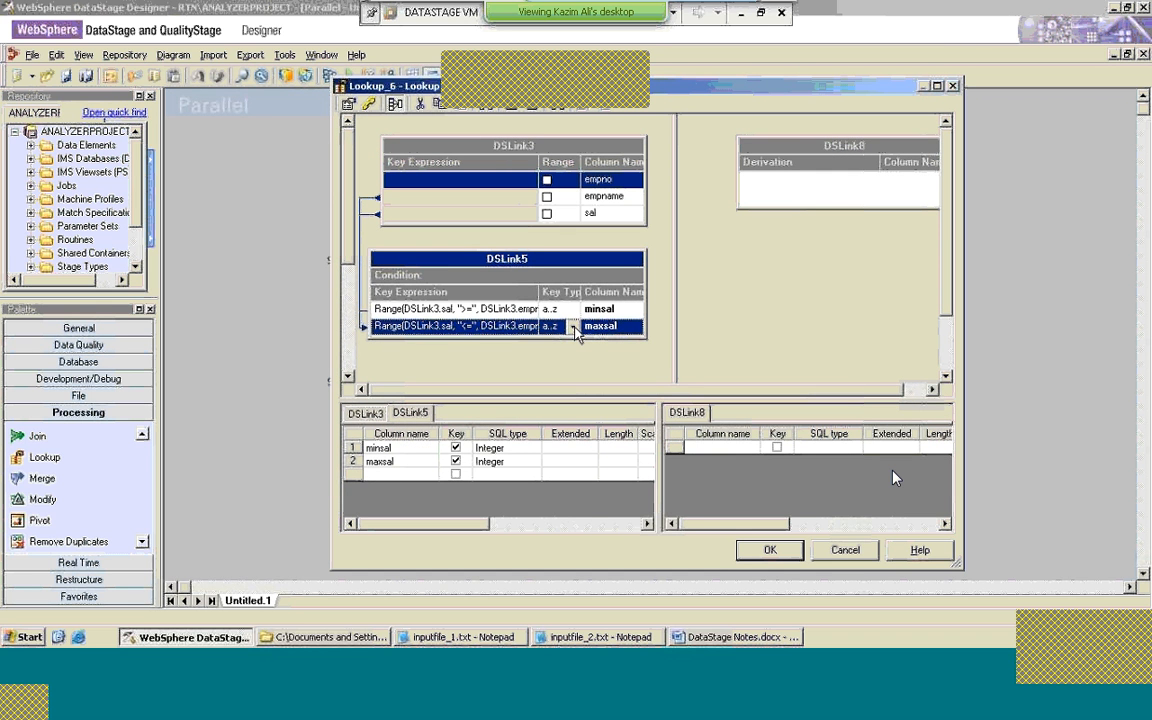
Step: Check the key type options and the range expression of the DSLink5 maxsal key without changing them
click(574, 327)
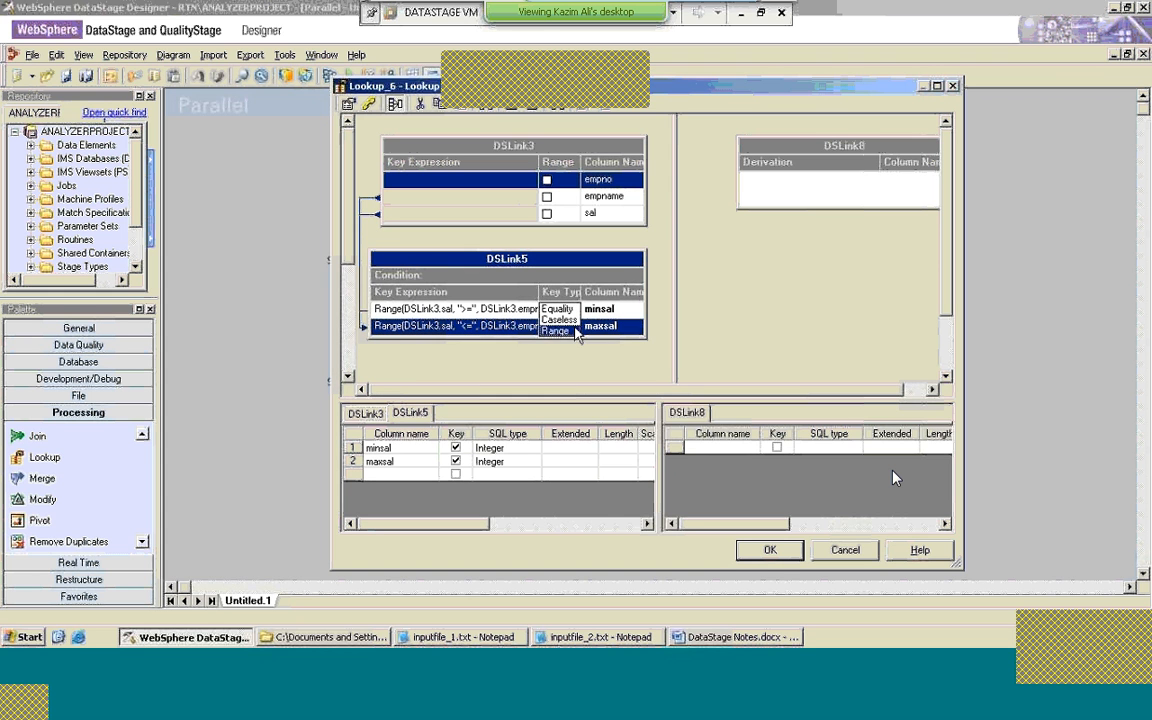
click(565, 331)
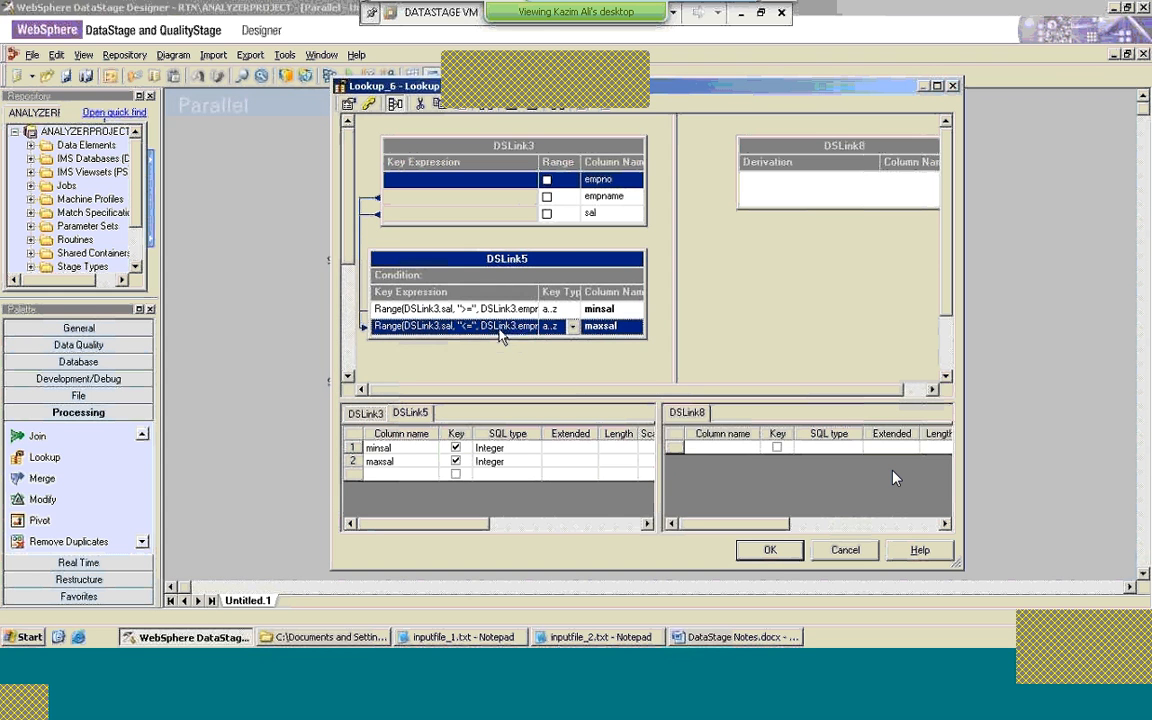
double_click(452, 325)
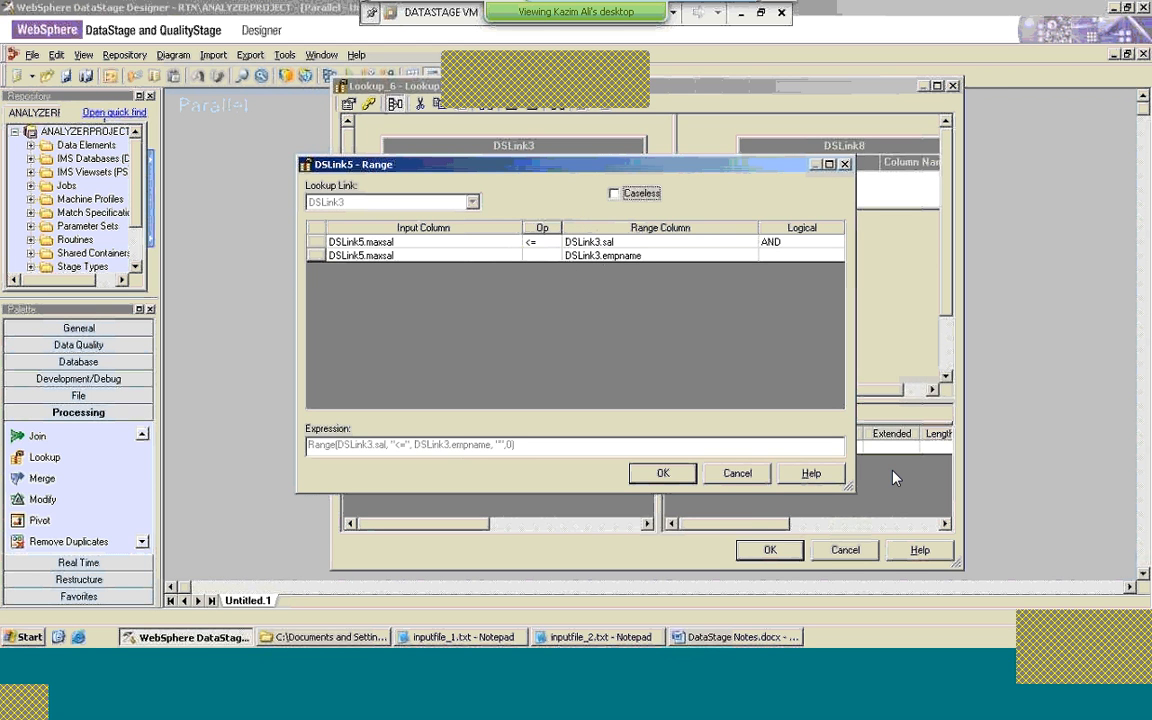
click(740, 476)
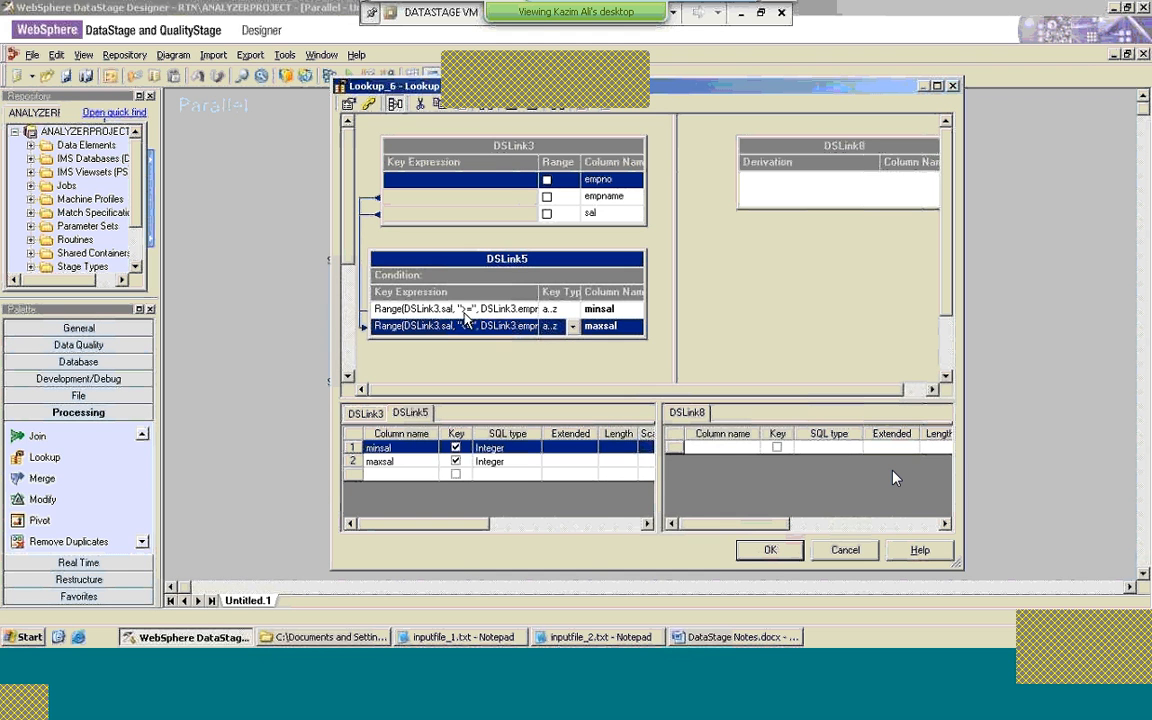
Step: Close the Lookup_6 stage editor and discard its unsaved changes
click(851, 549)
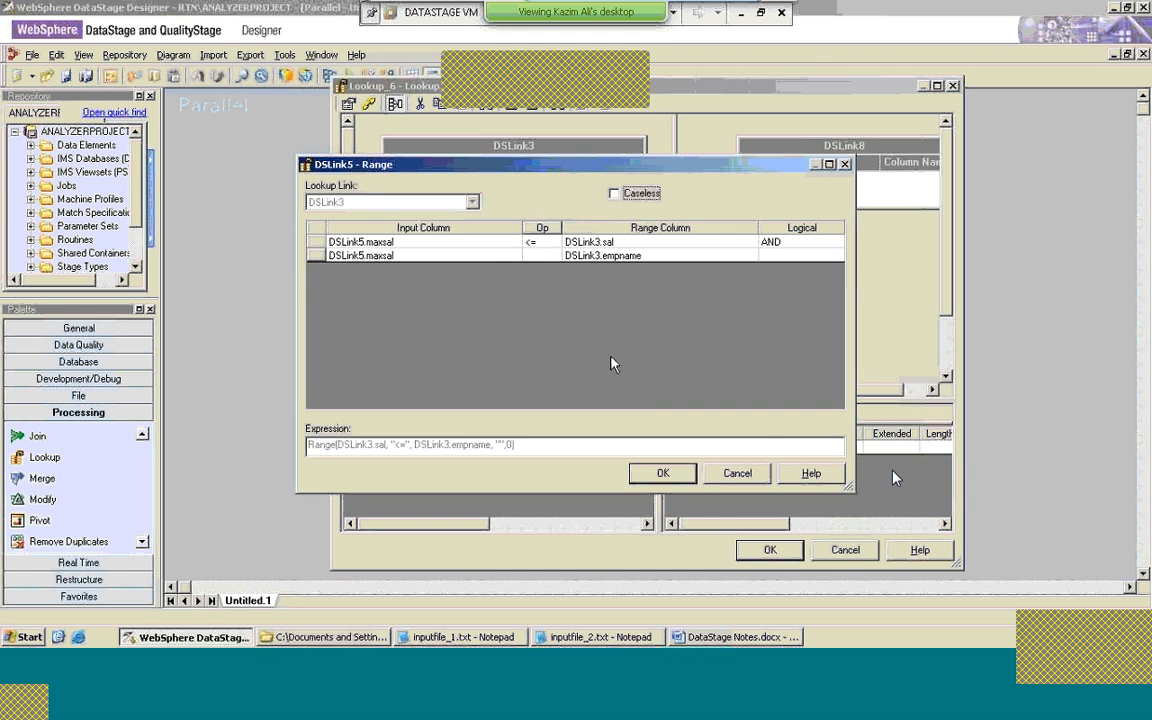
click(849, 550)
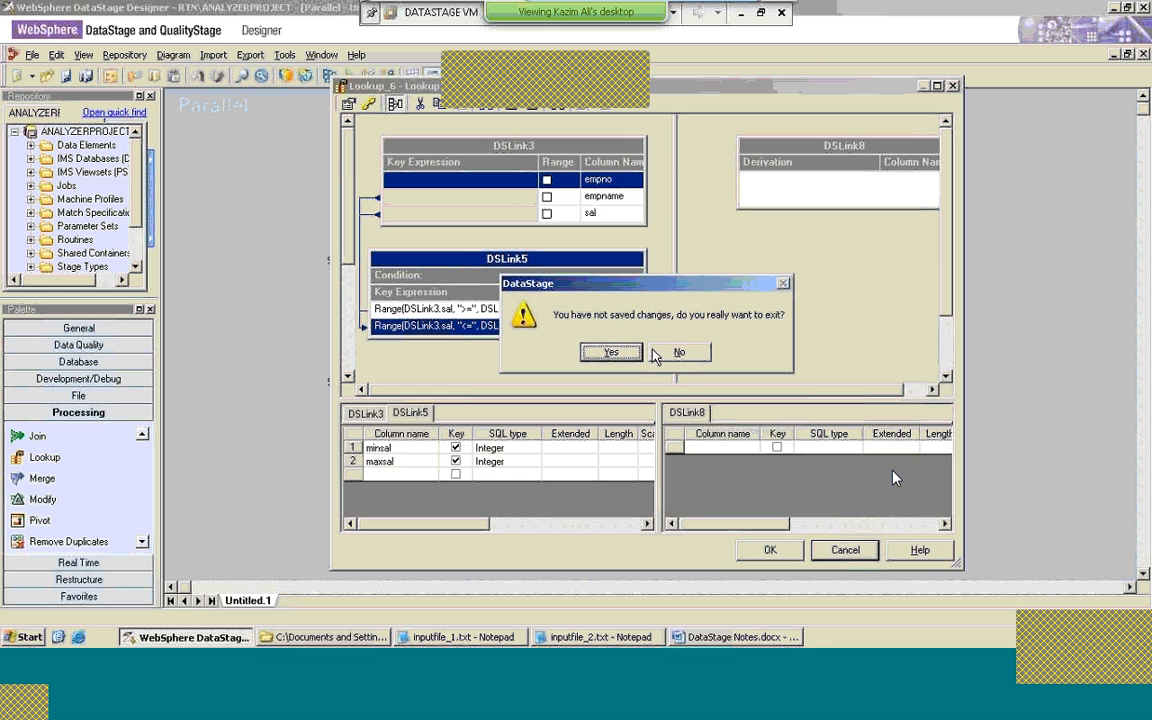
click(621, 350)
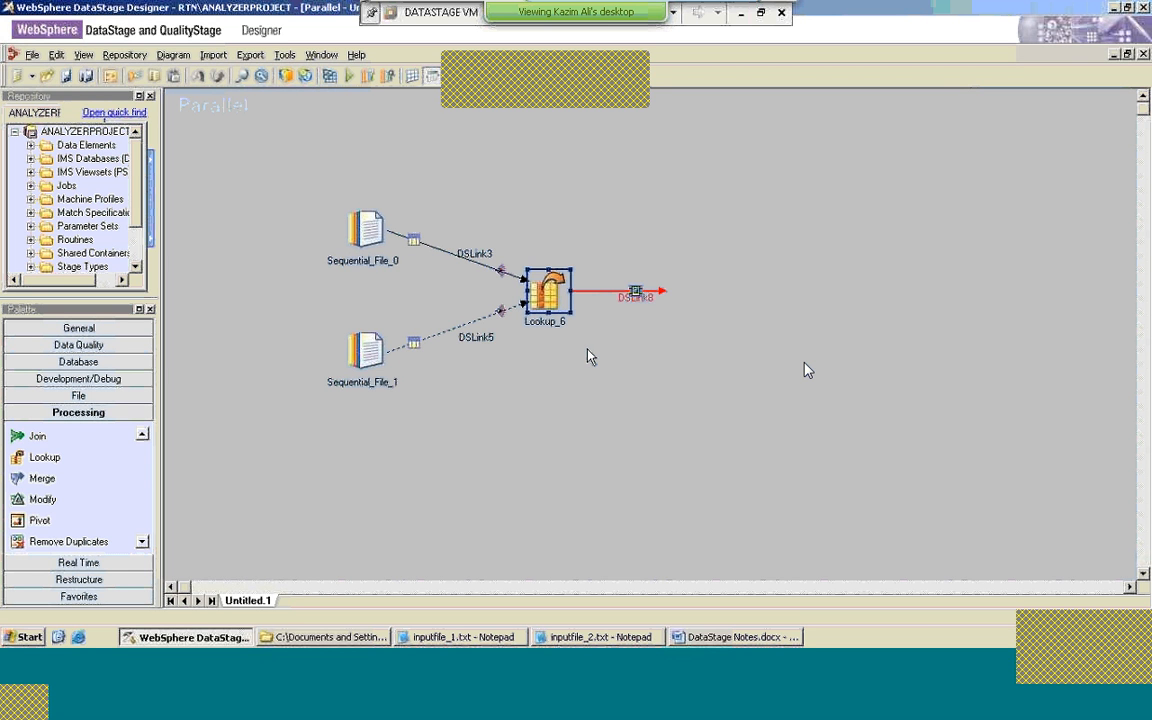
Step: Reopen Lookup_6, mark DSLink3's sal column as a range column, and make minsal and maxsal the DSLink5 keys
double_click(536, 298)
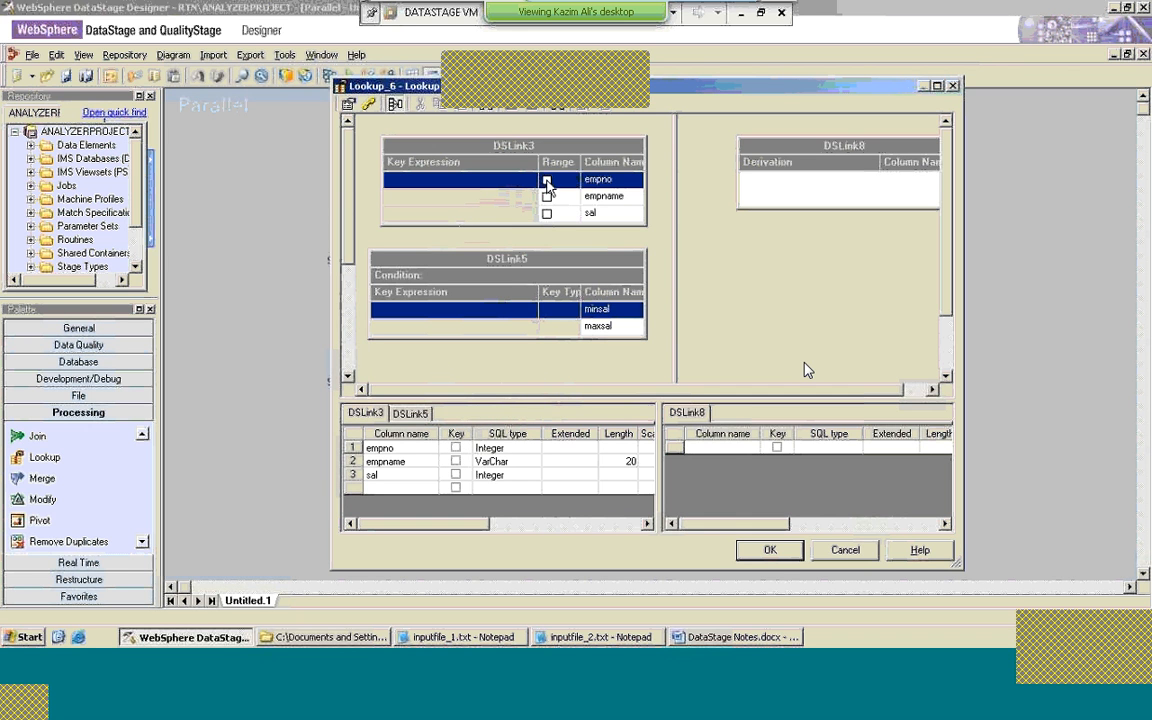
click(547, 215)
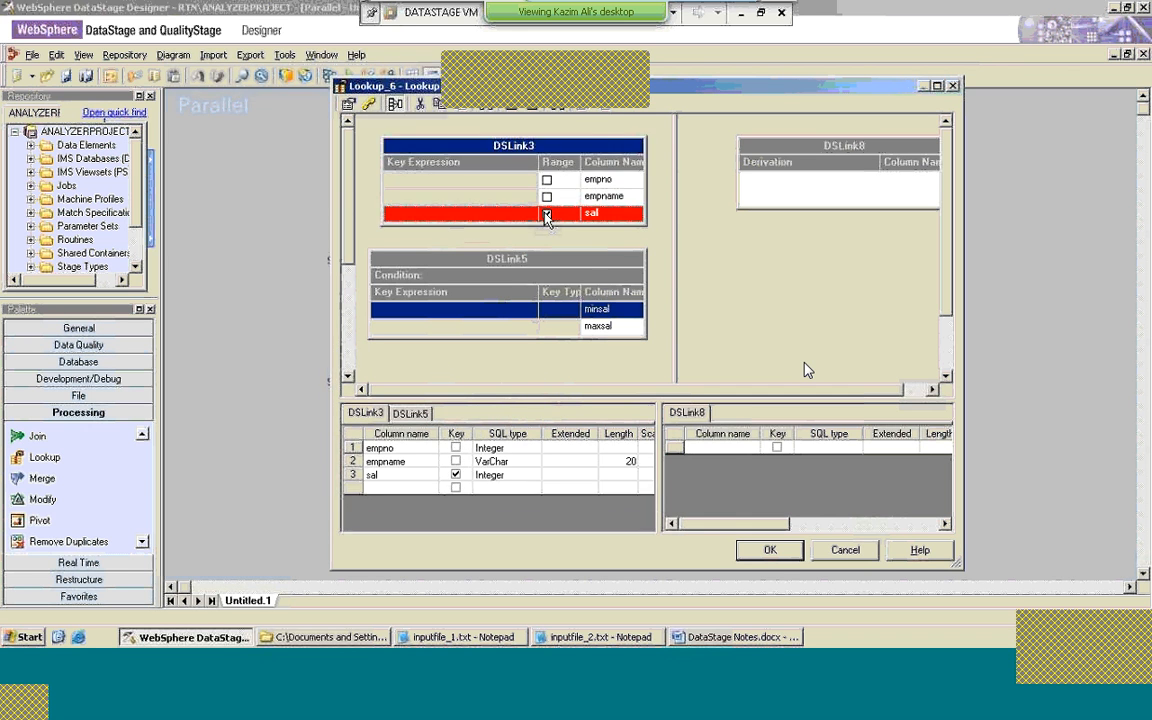
click(547, 215)
click(424, 417)
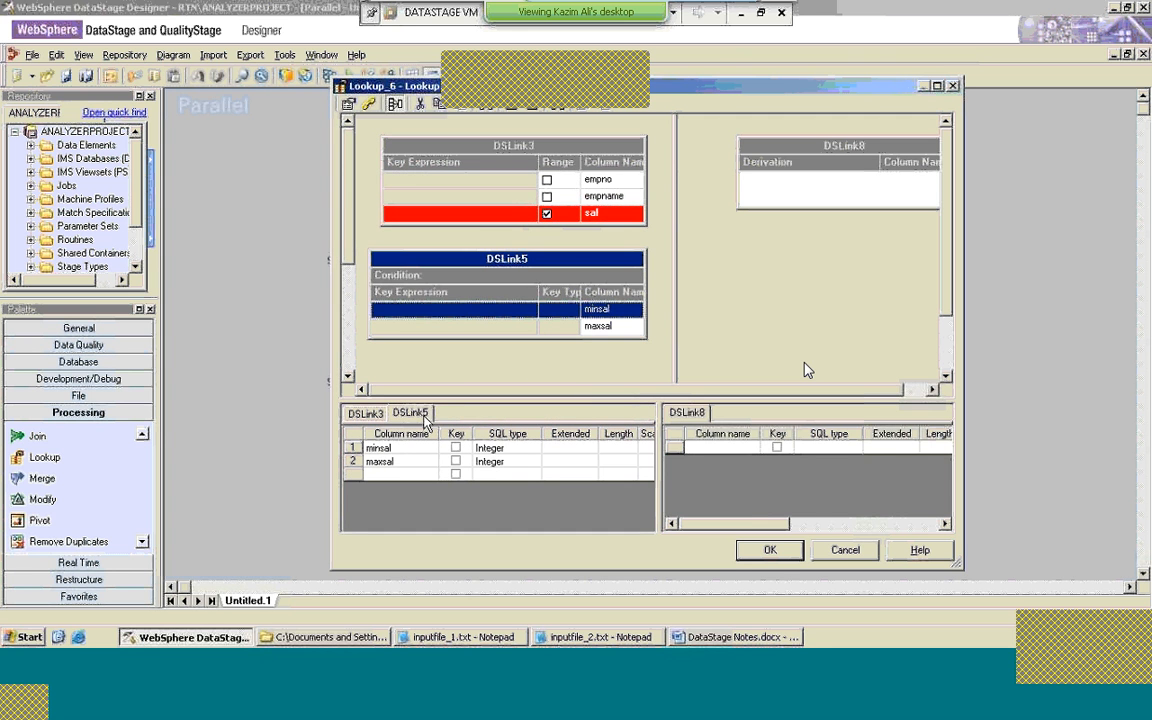
click(456, 447)
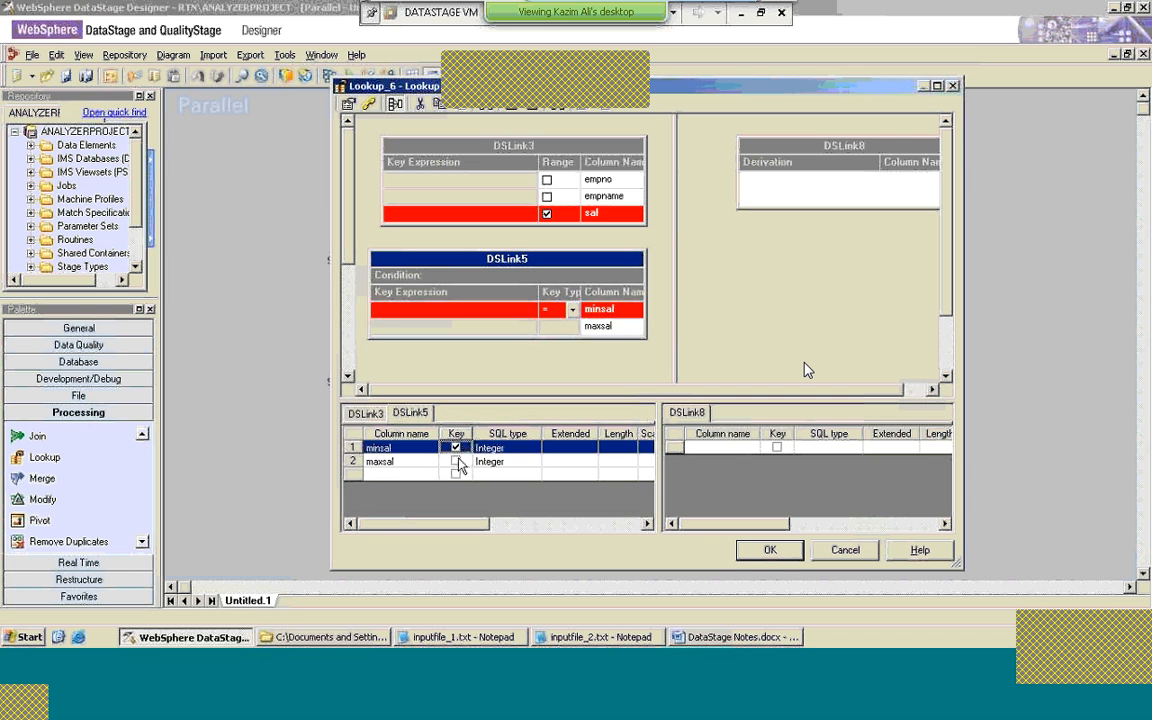
click(456, 462)
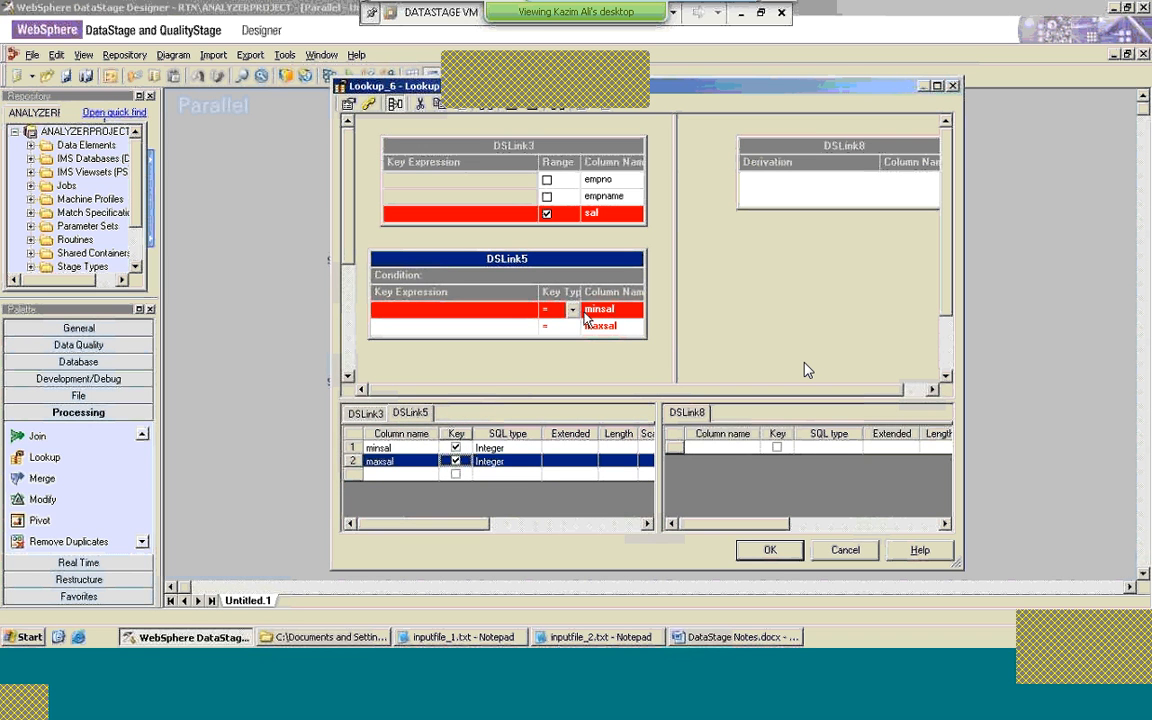
Step: Set the key type of both DSLink5 columns, minsal and maxsal, to Range
click(572, 310)
click(546, 215)
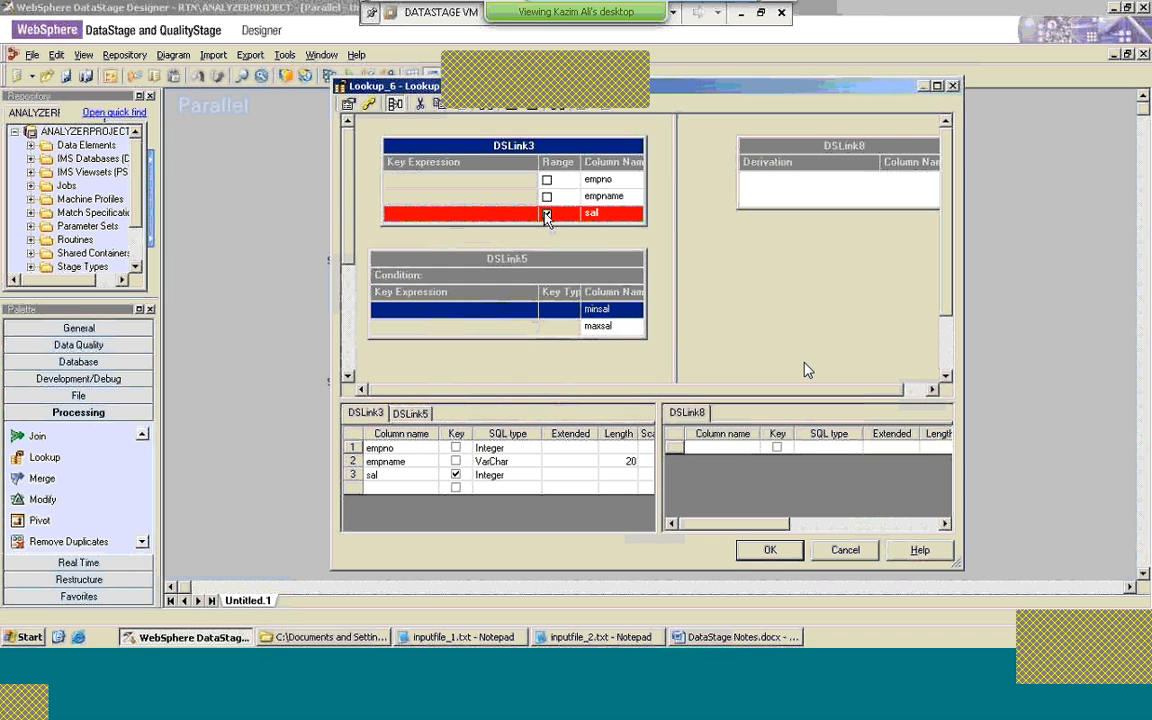
click(562, 326)
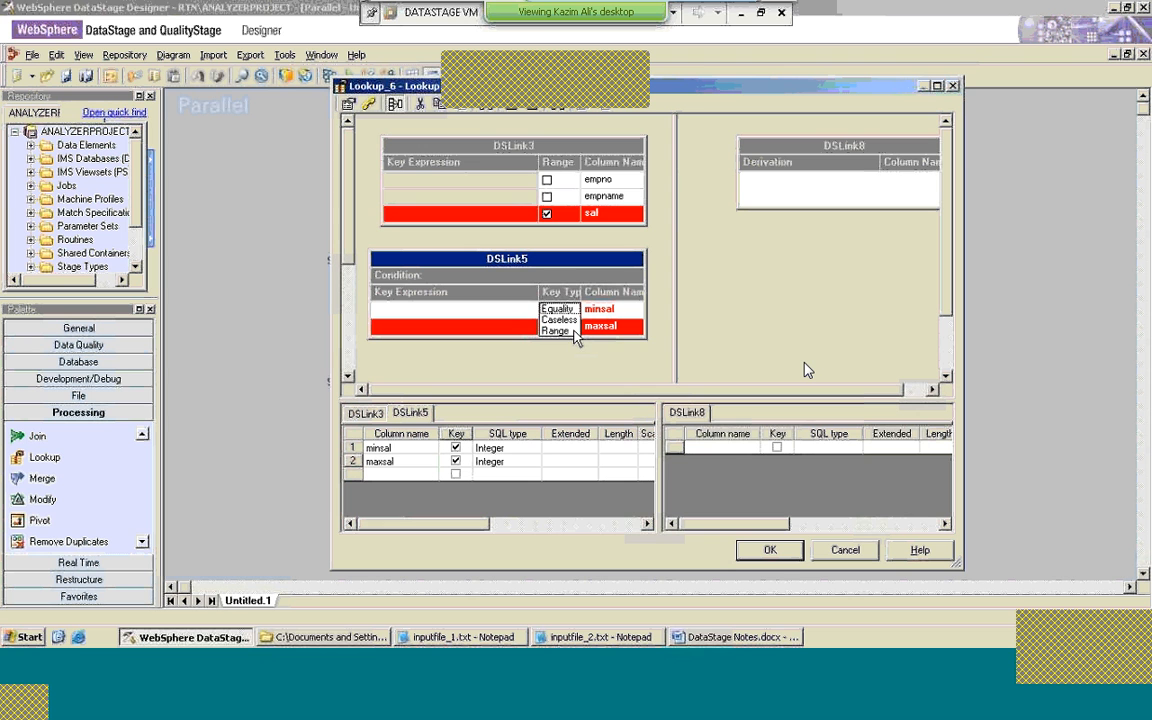
click(531, 330)
click(574, 325)
click(568, 330)
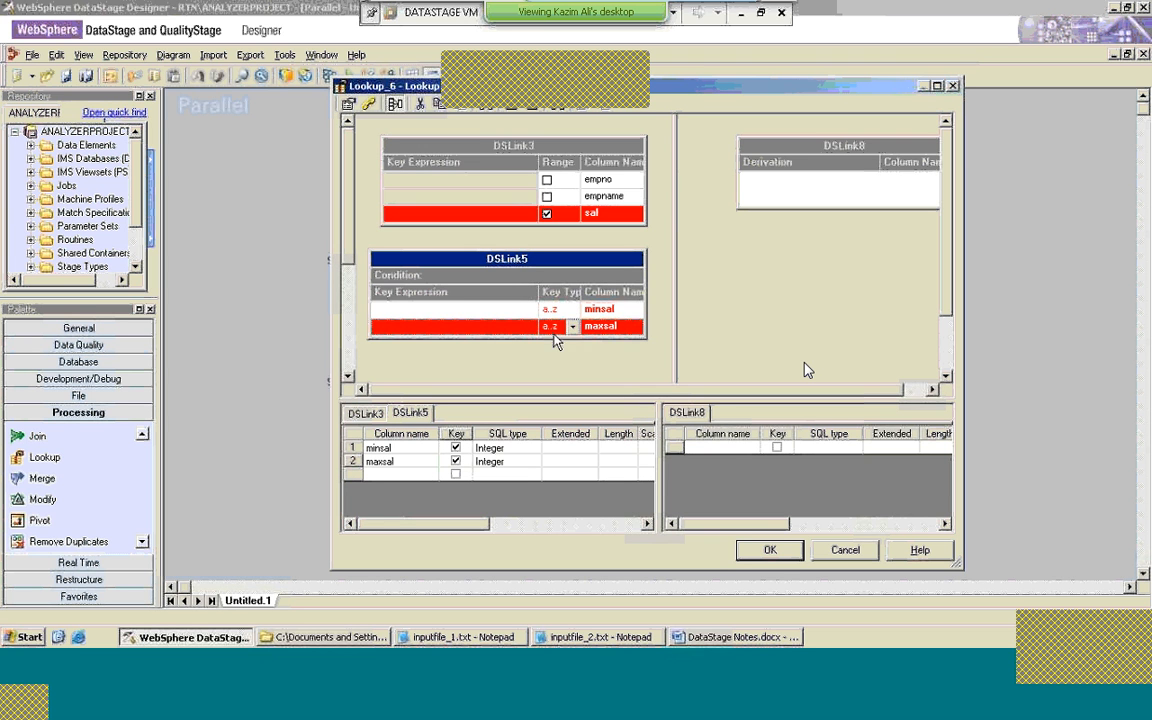
Step: Define the first condition of the DSLink5 maxsal range expression with range column DSLink3.sal and operator <=, and accept it
double_click(497, 330)
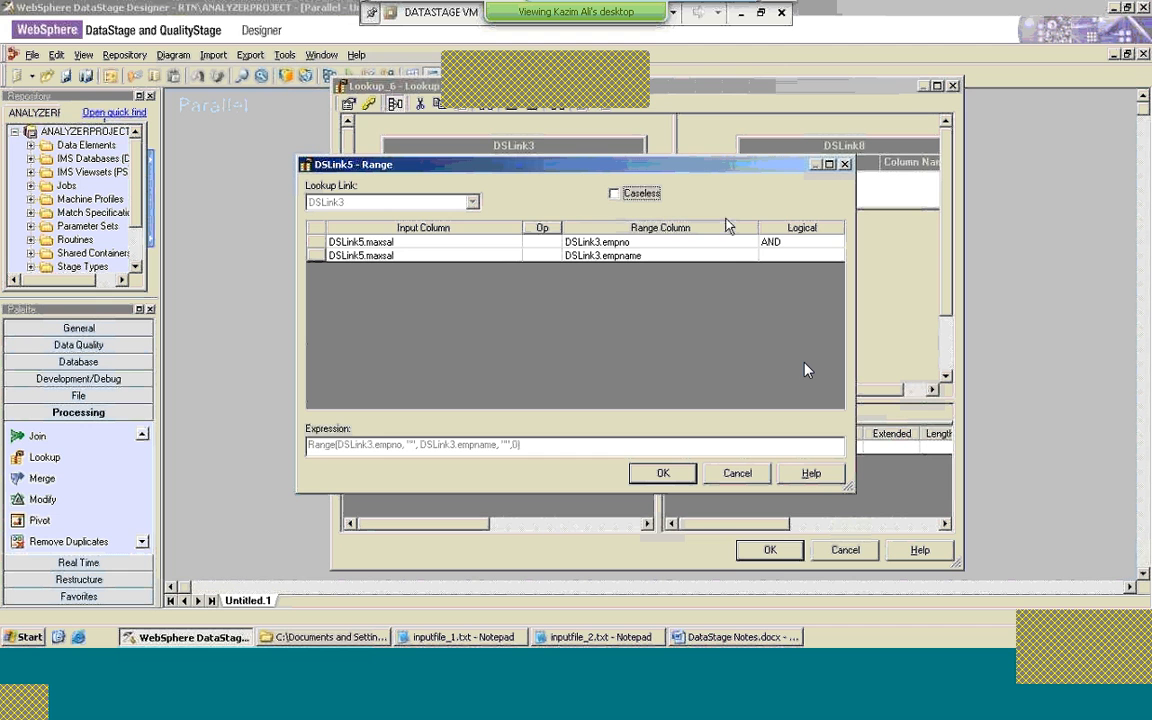
click(750, 243)
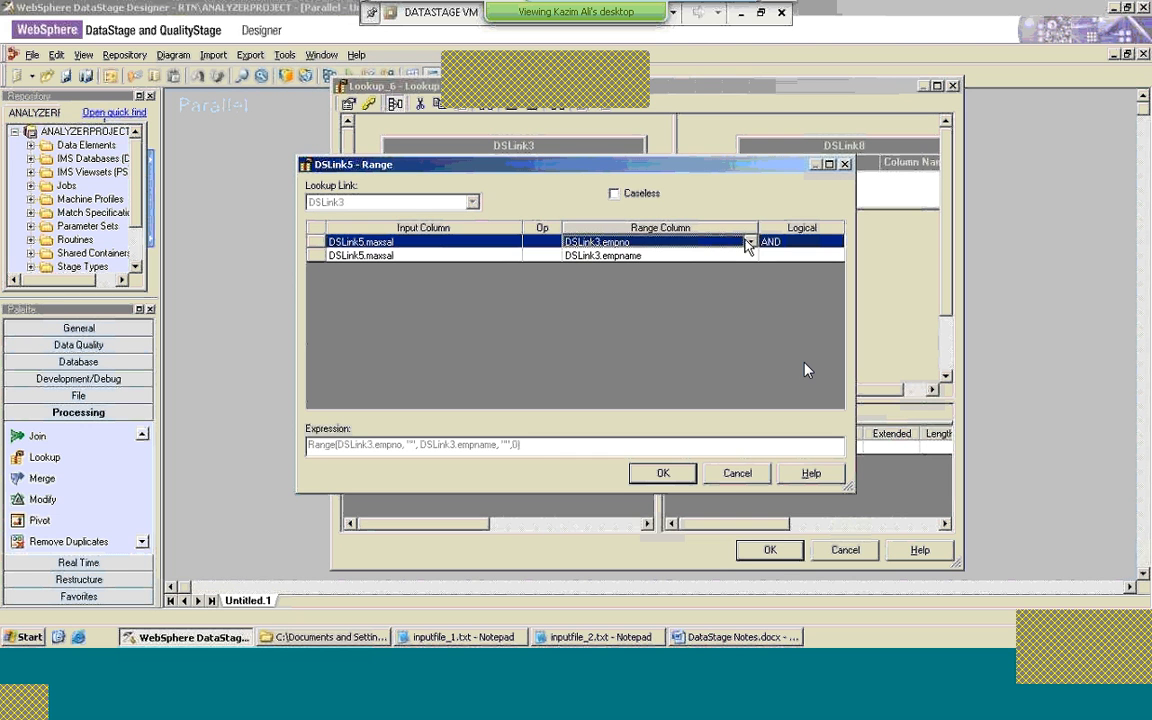
click(750, 242)
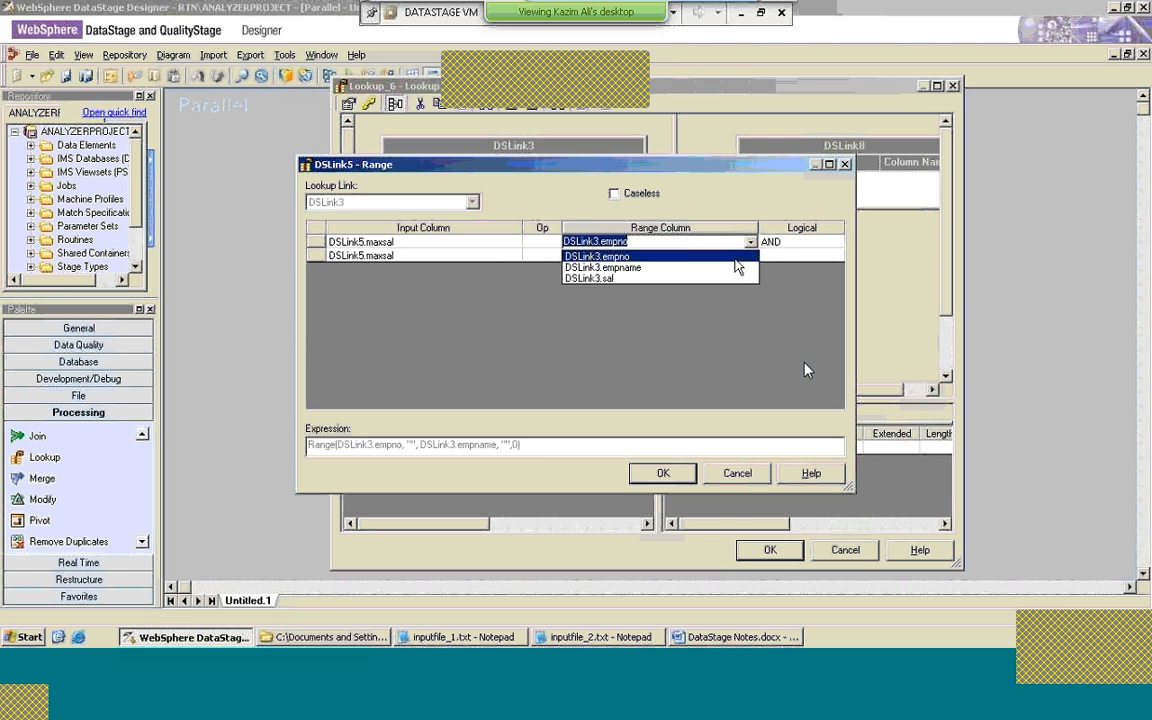
click(724, 279)
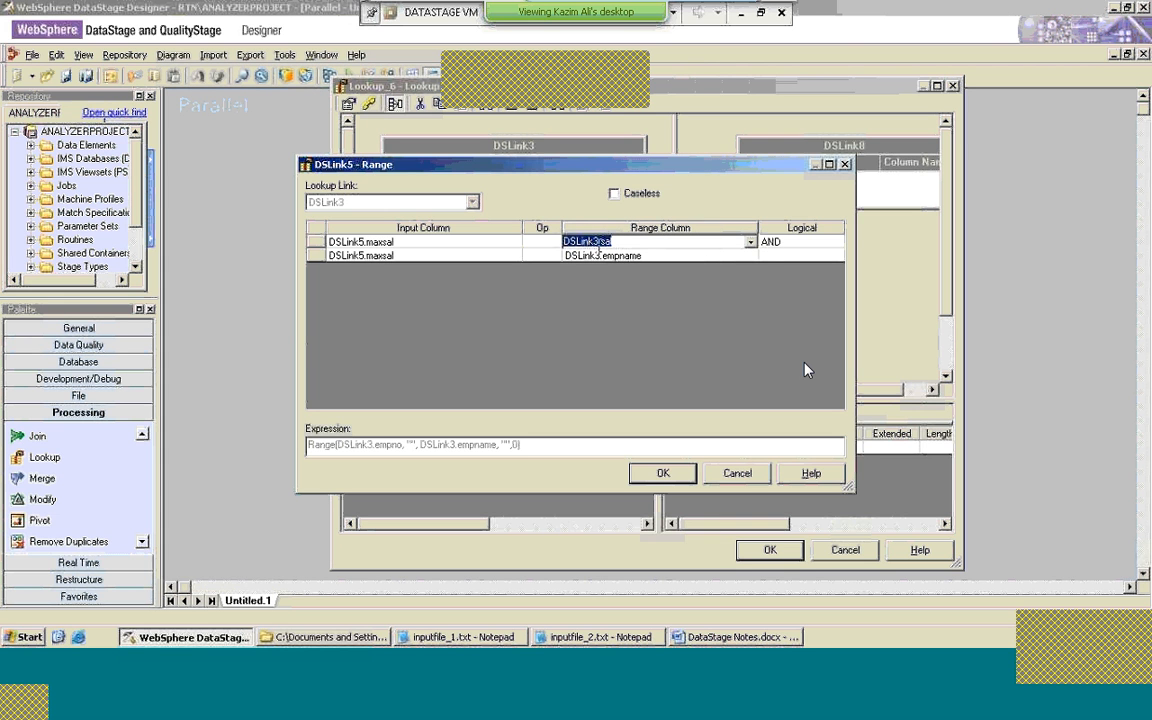
click(545, 242)
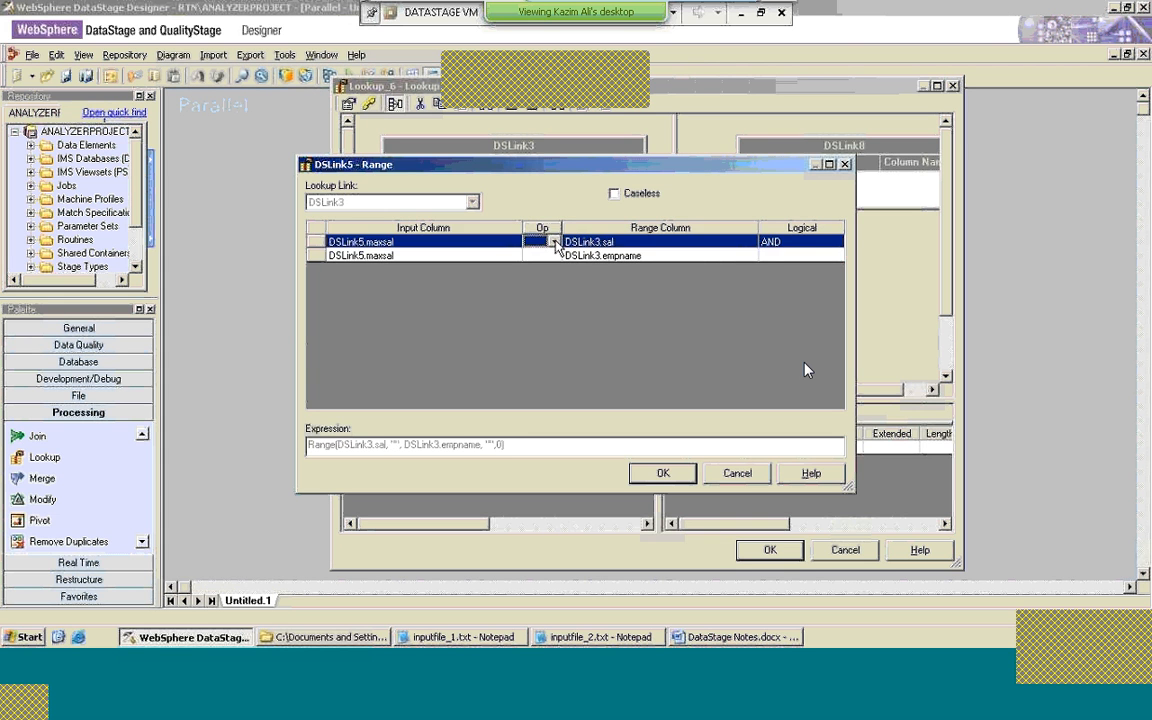
click(554, 242)
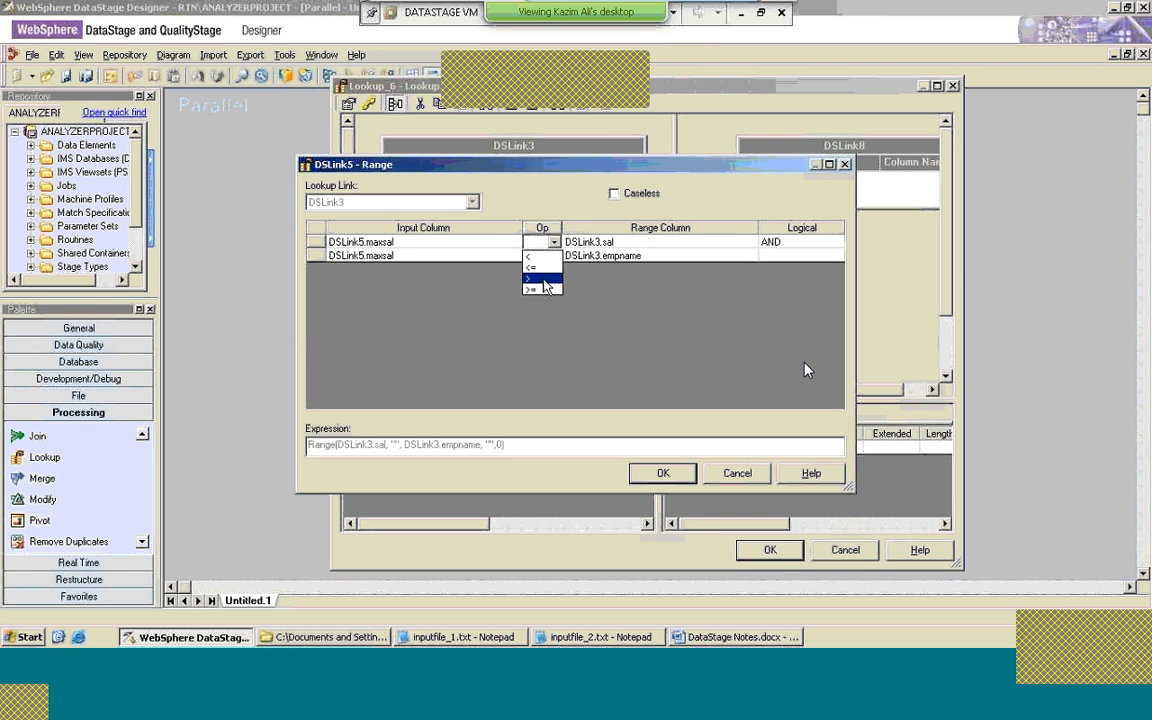
click(554, 289)
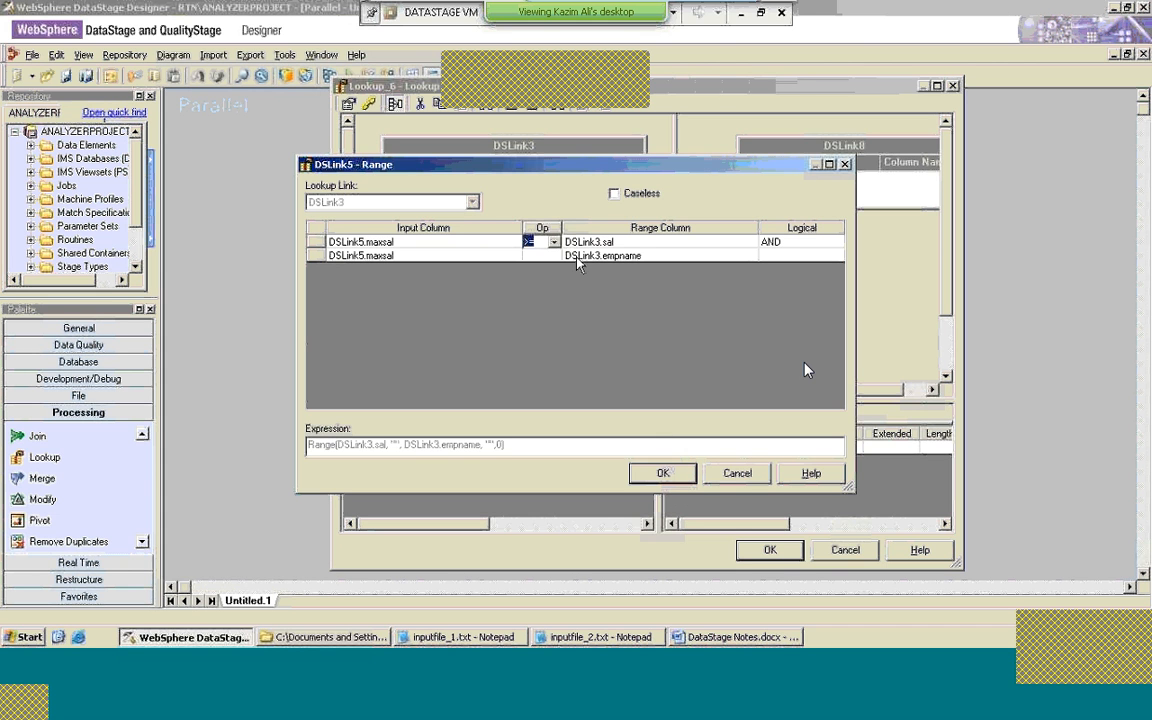
click(554, 242)
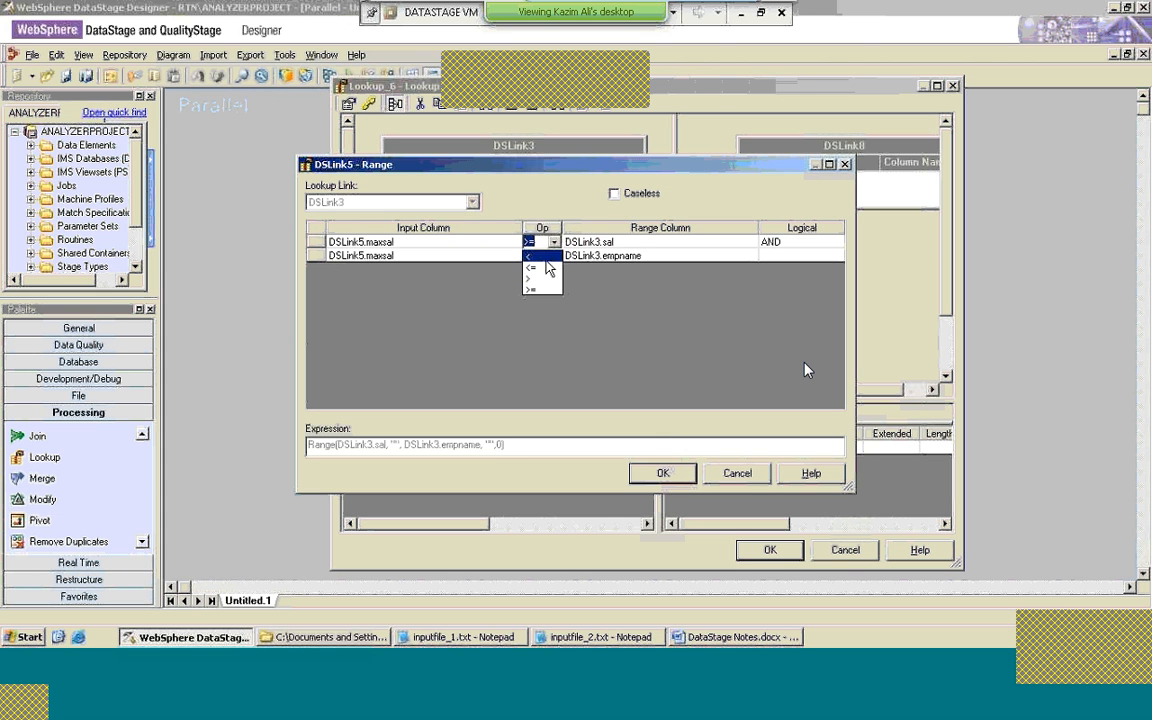
click(545, 276)
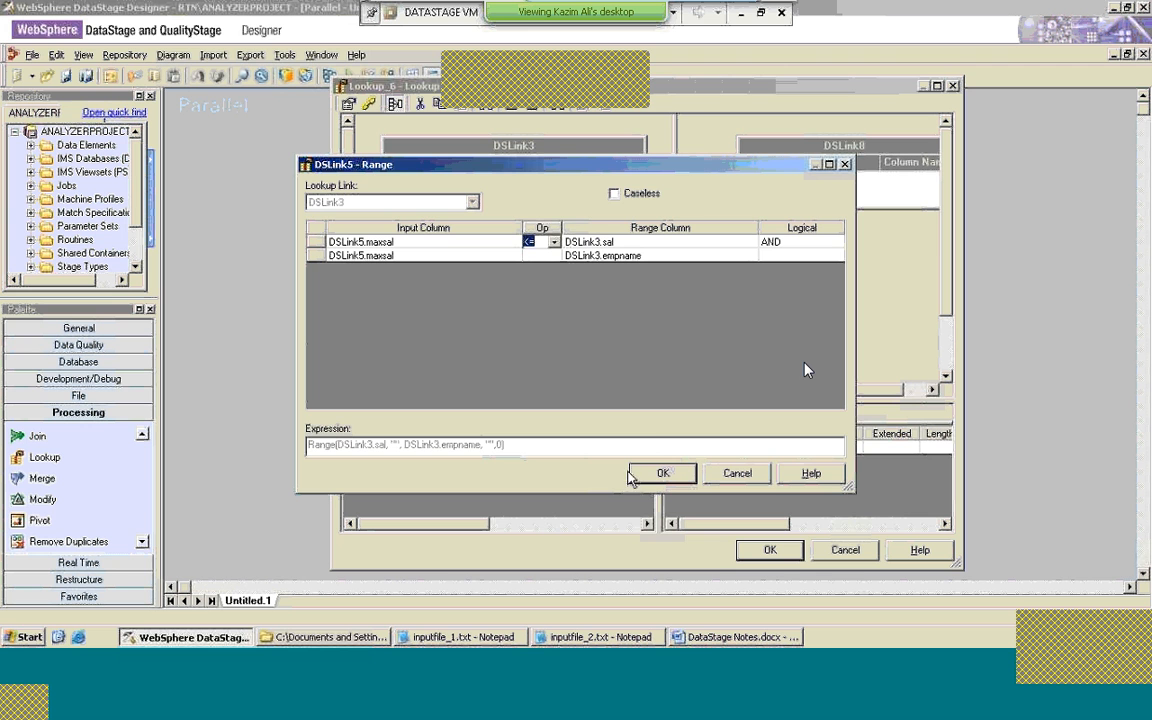
click(655, 477)
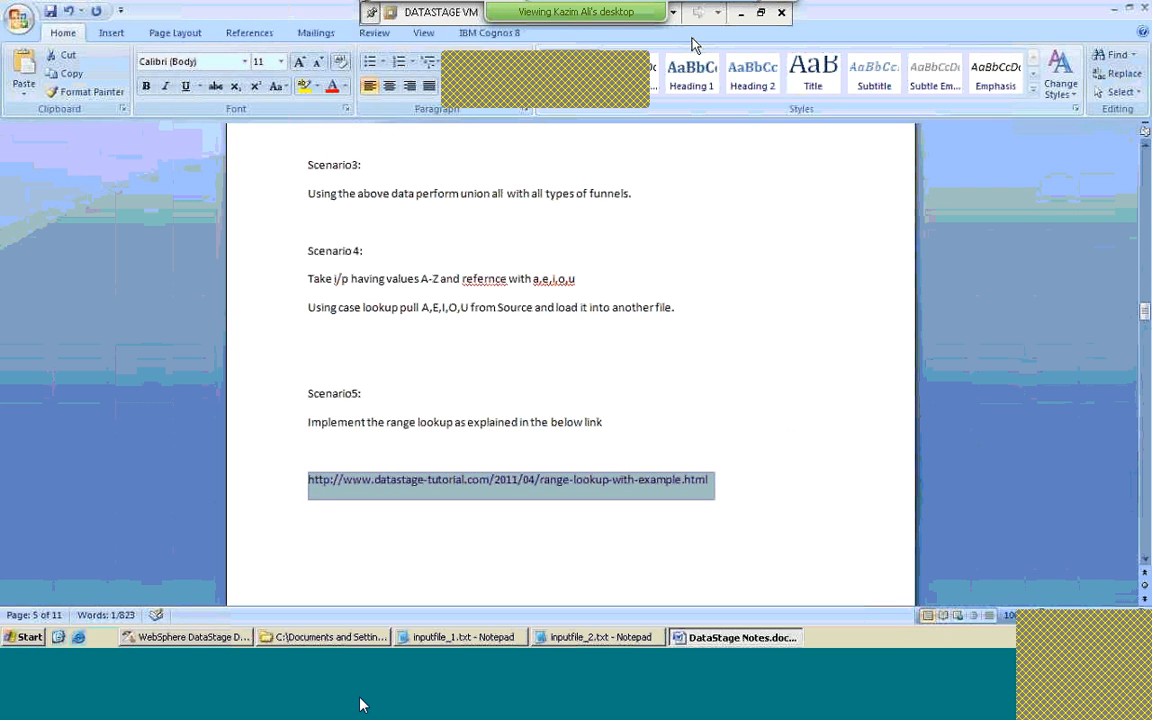
click(737, 13)
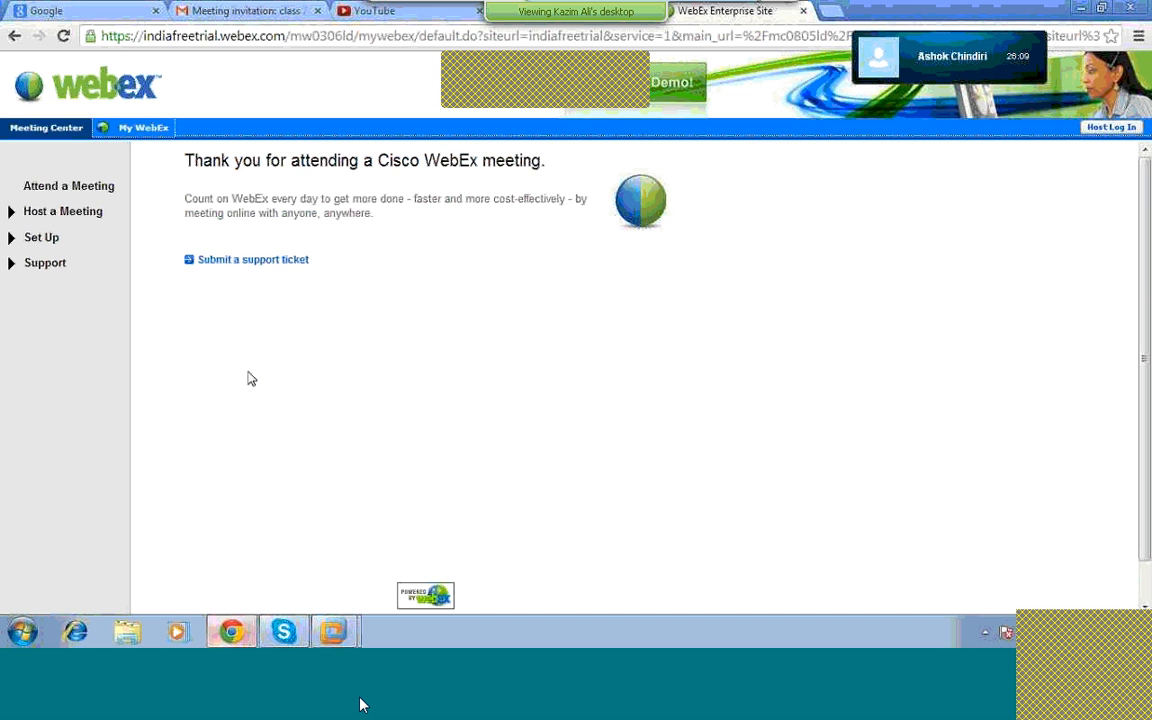
click(845, 15)
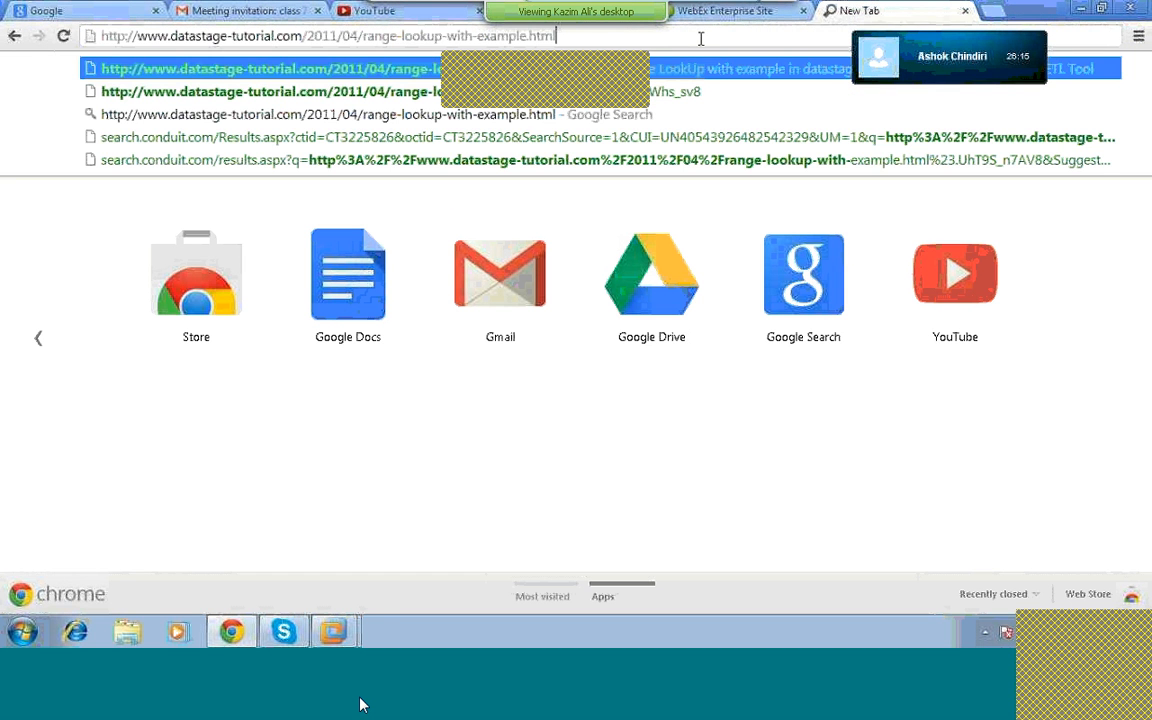
text(http://www.datastage-tutorial.com/2011/04/range-lookup-with-example.html)
key(Return)
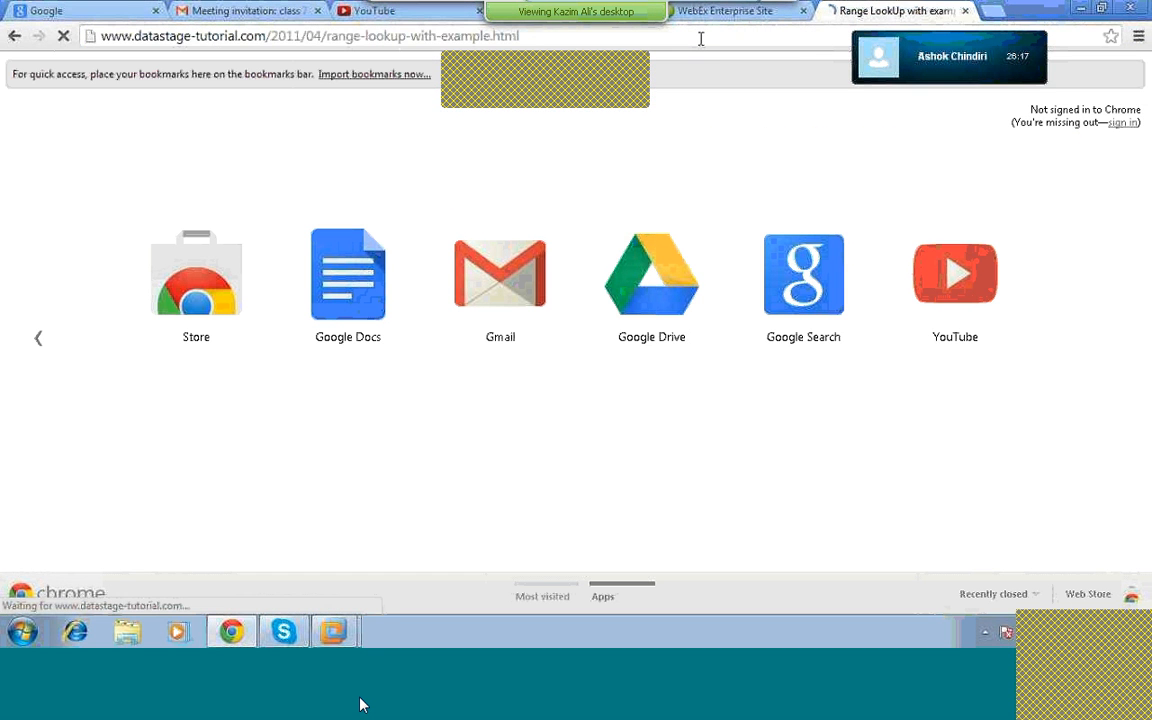
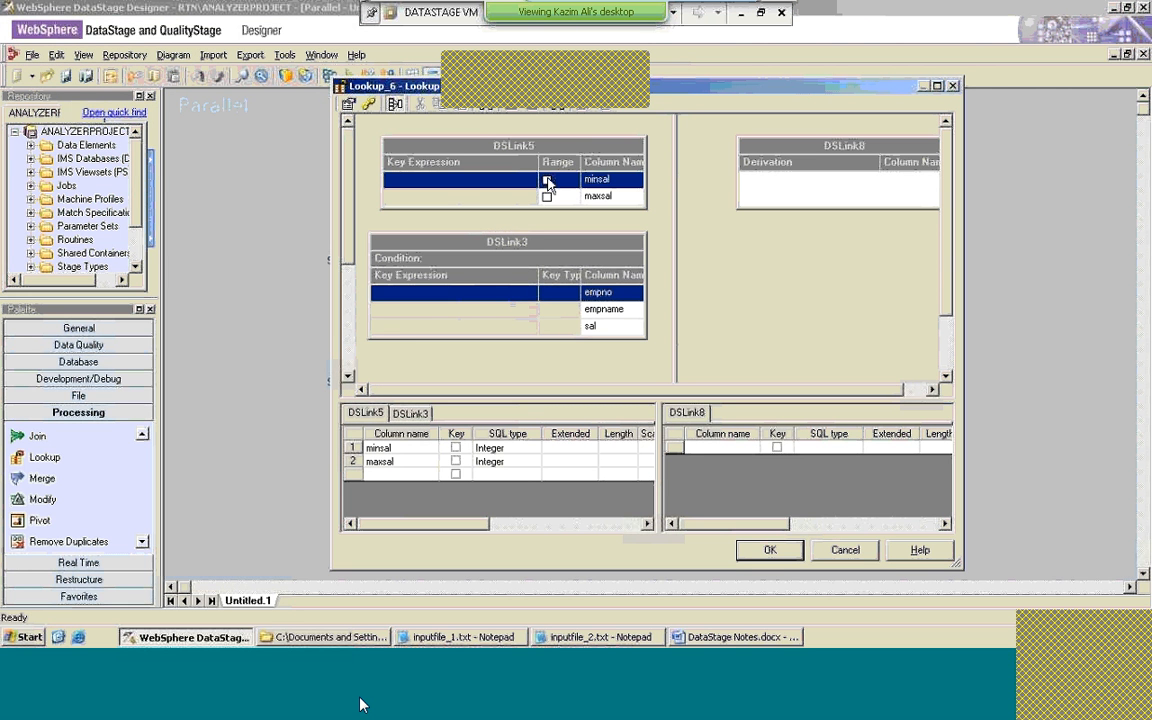
Step: Mark DSLink5's minsal and maxsal as range columns, and make sal the DSLink3 key with key type Range
click(547, 181)
click(547, 196)
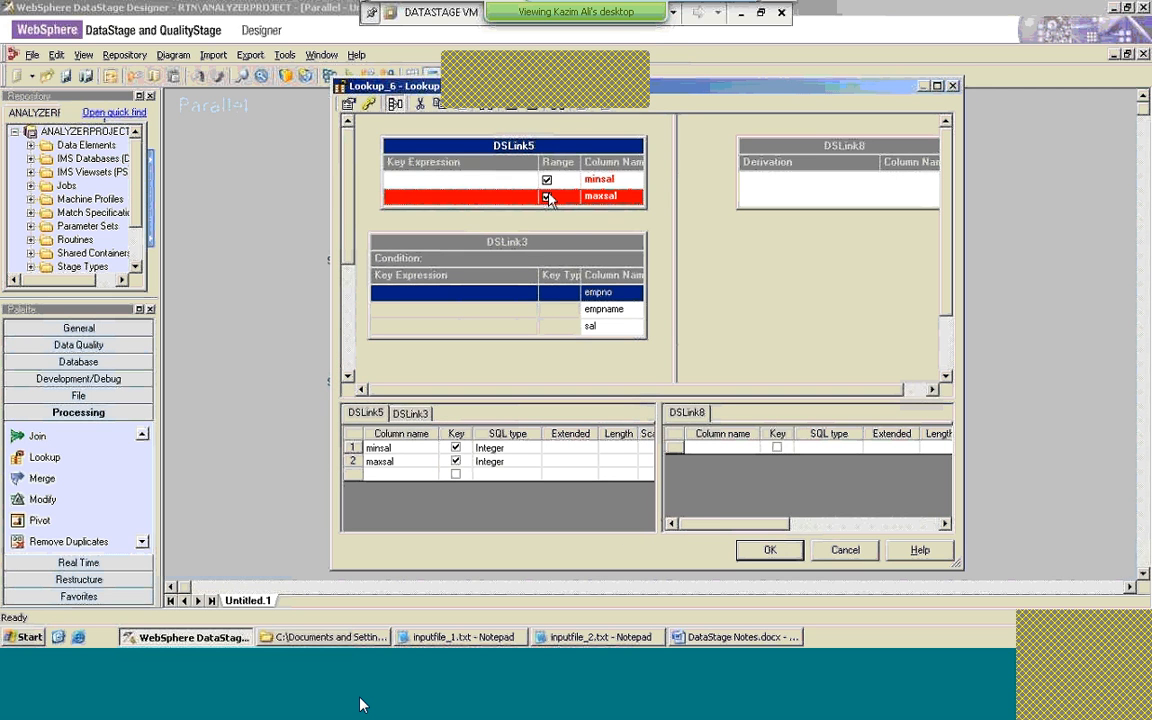
click(412, 414)
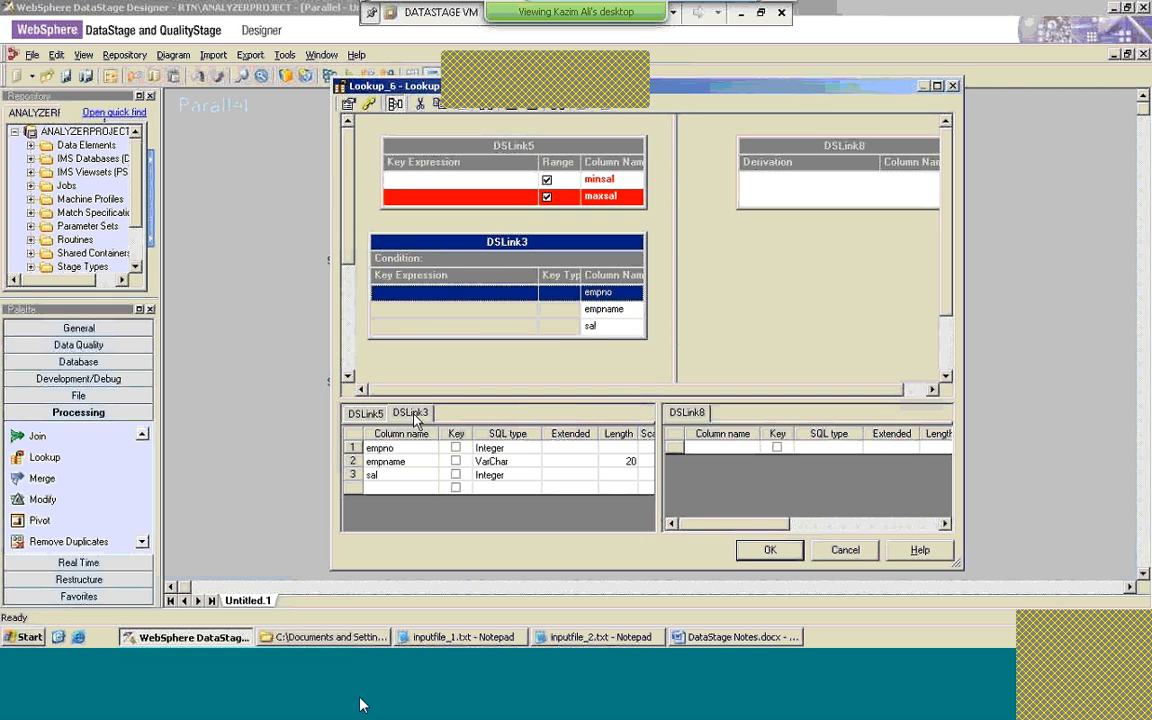
click(456, 475)
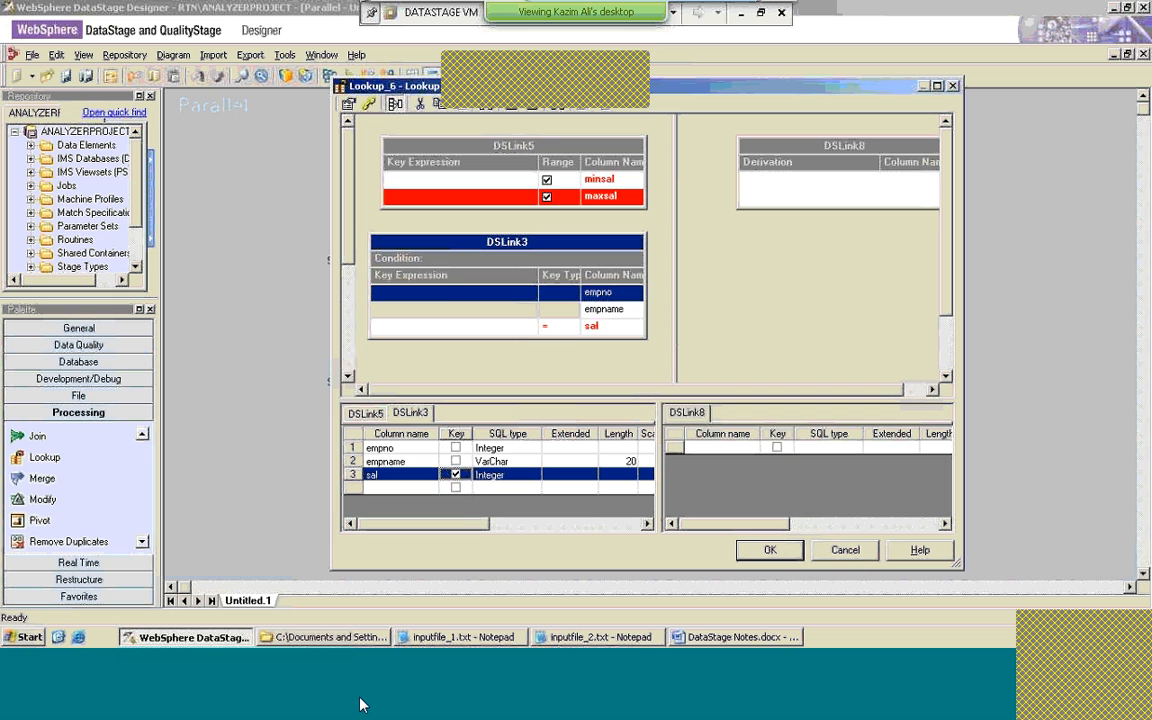
click(548, 326)
click(560, 326)
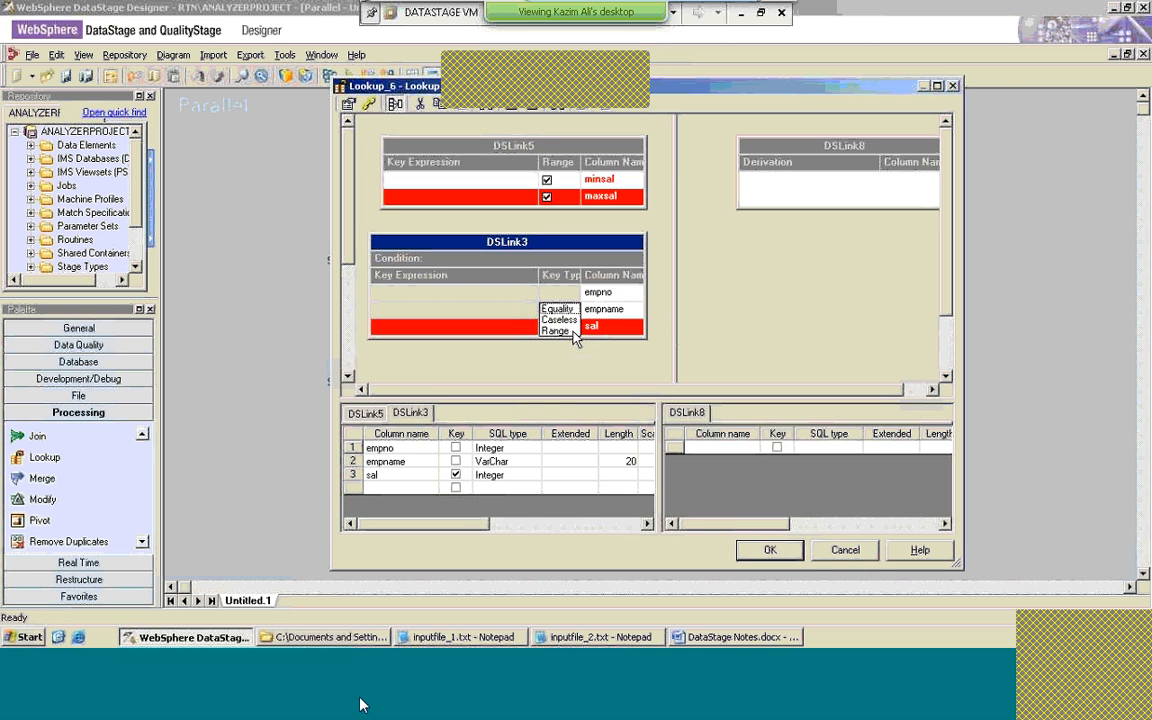
click(572, 332)
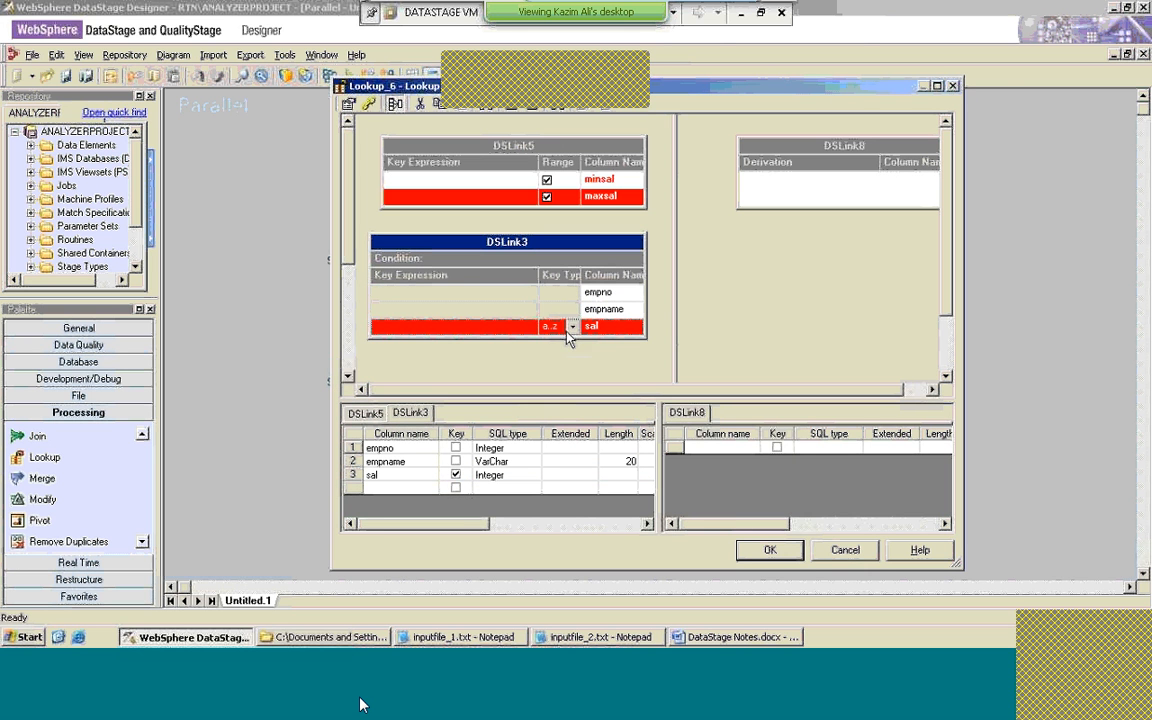
Step: Define the DSLink3 sal range expression as sal >= DSLink5.minsal AND sal <= DSLink5.maxsal, and accept it
double_click(507, 332)
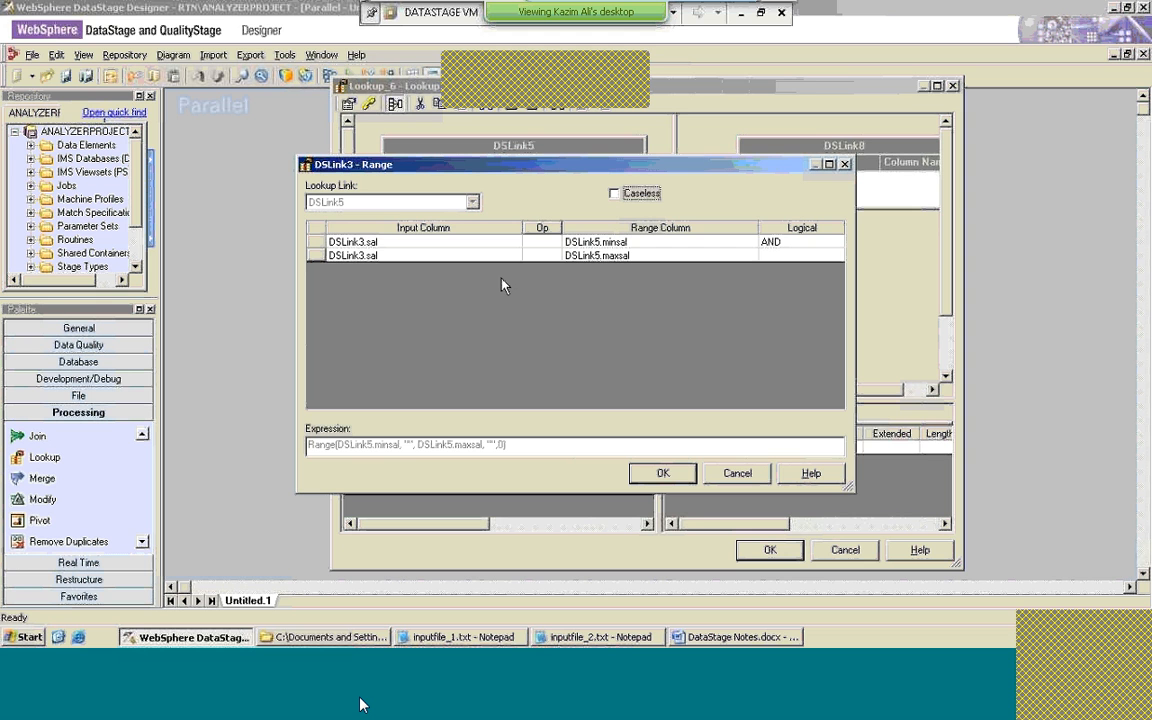
click(545, 241)
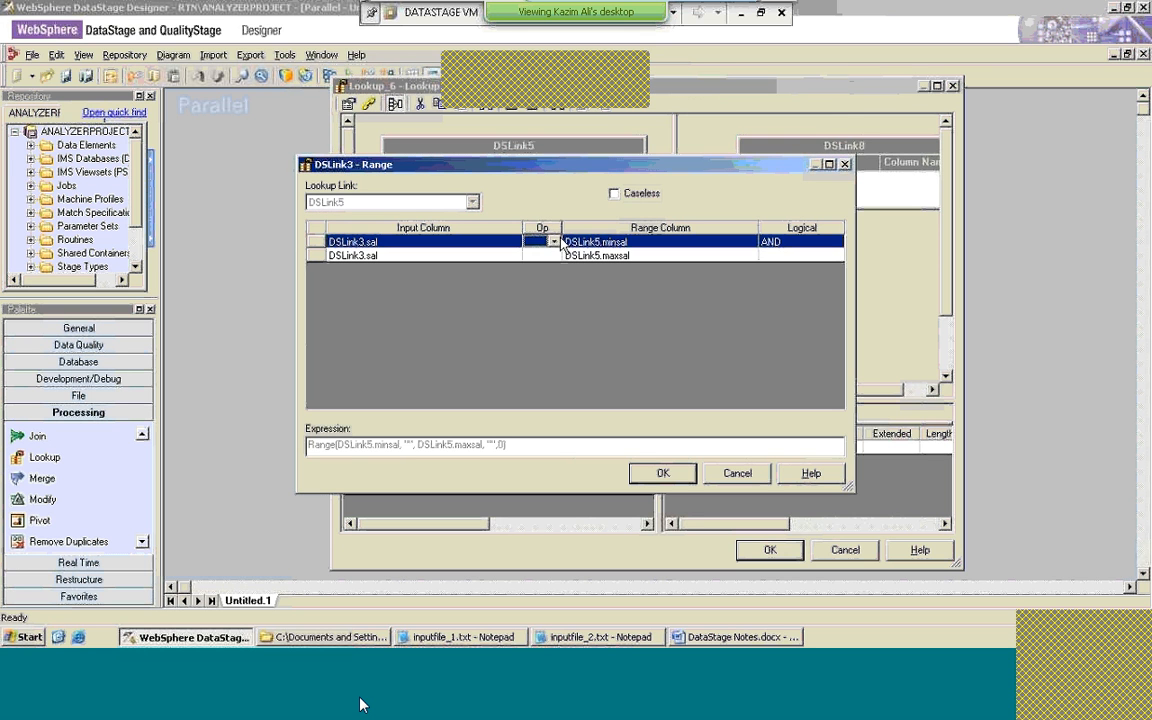
click(555, 243)
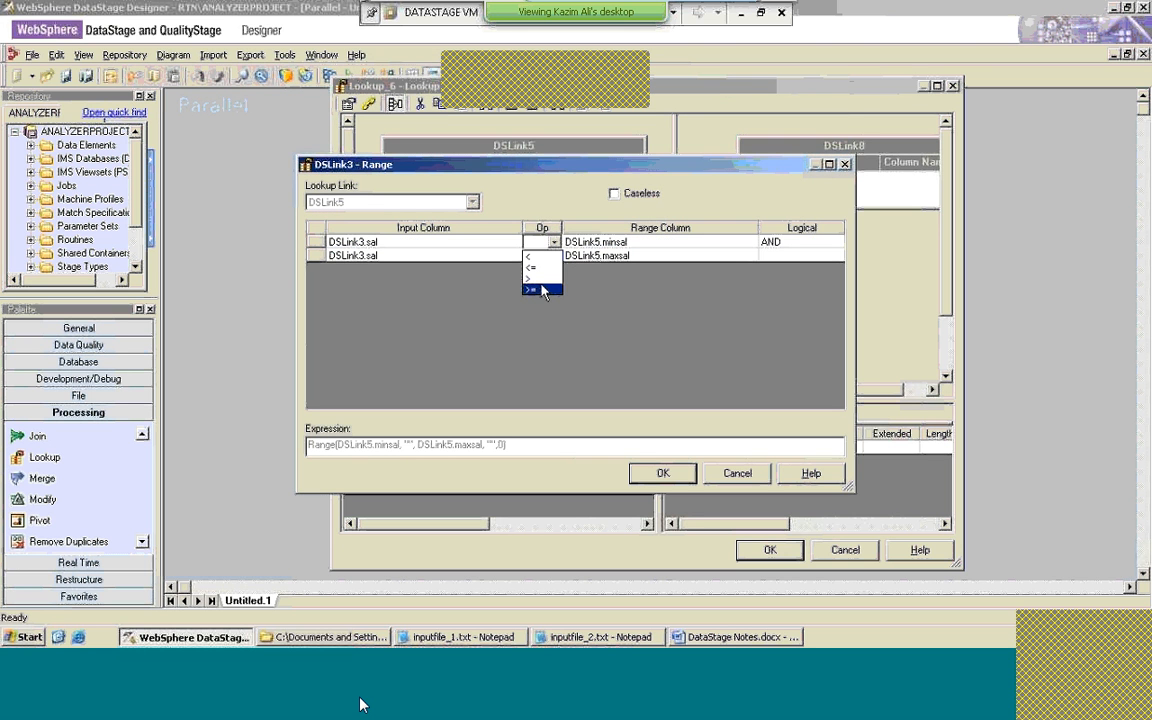
click(541, 289)
click(543, 256)
click(550, 257)
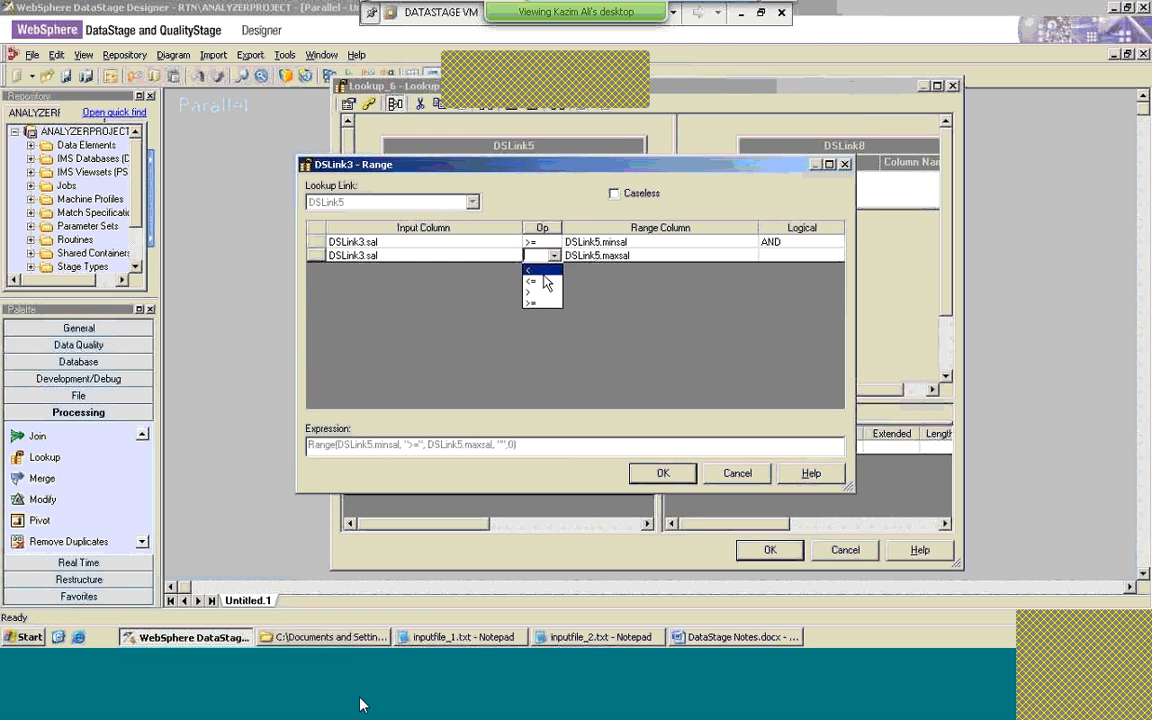
click(540, 277)
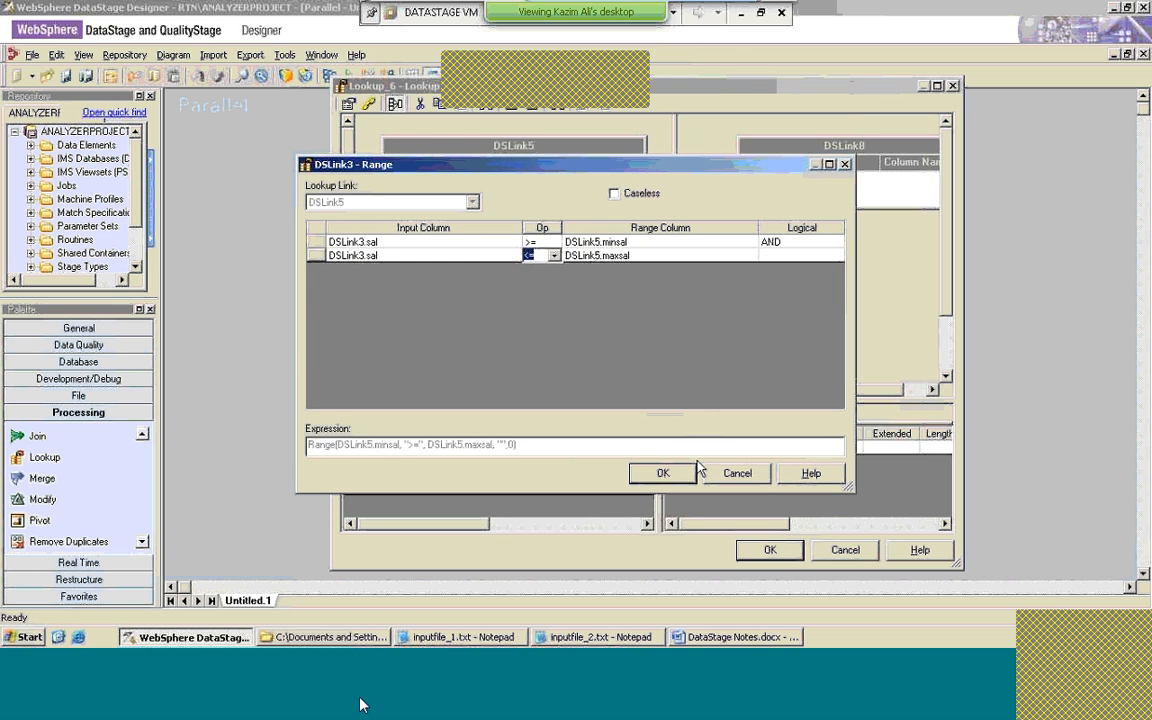
click(675, 479)
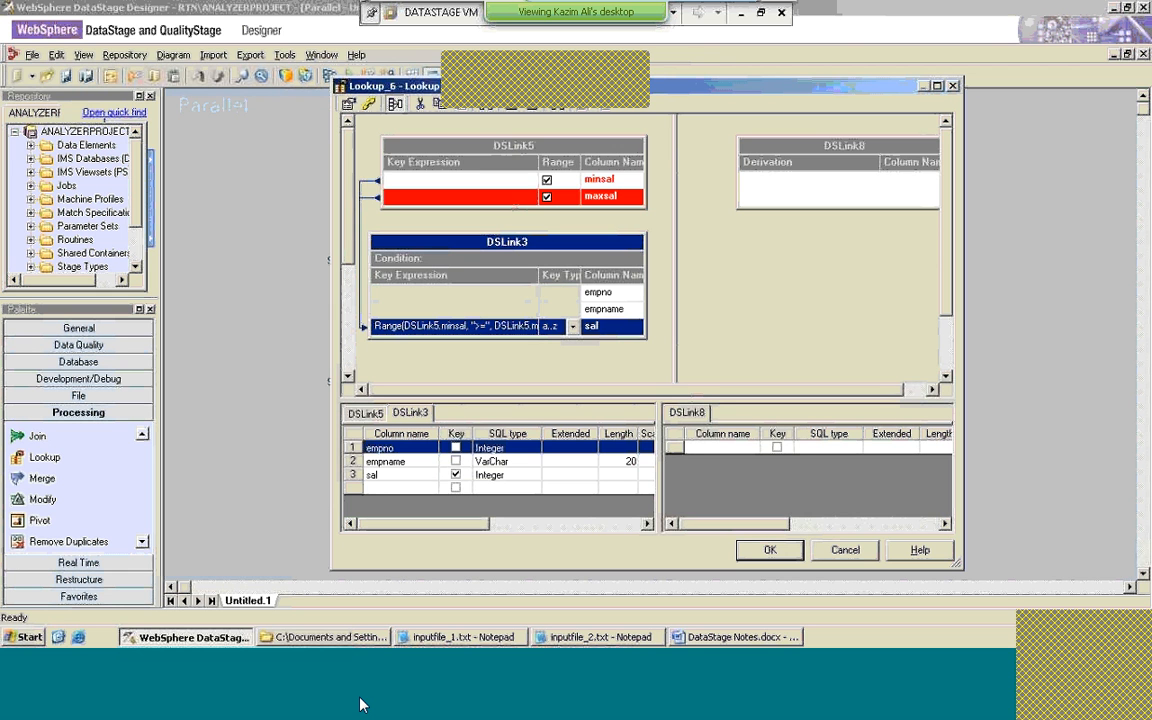
Step: Map empno, empname and sal from DSLink3 plus minsal and maxsal from DSLink5 to the DSLink8 output
click(612, 241)
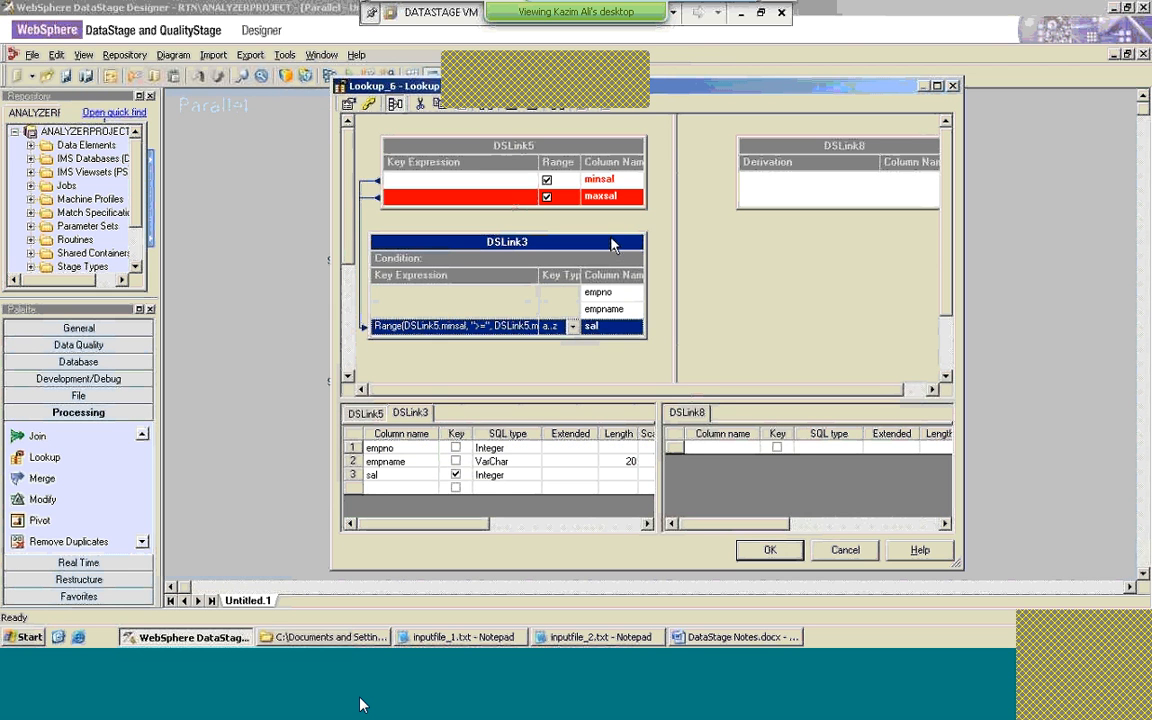
drag(641, 291, 769, 180)
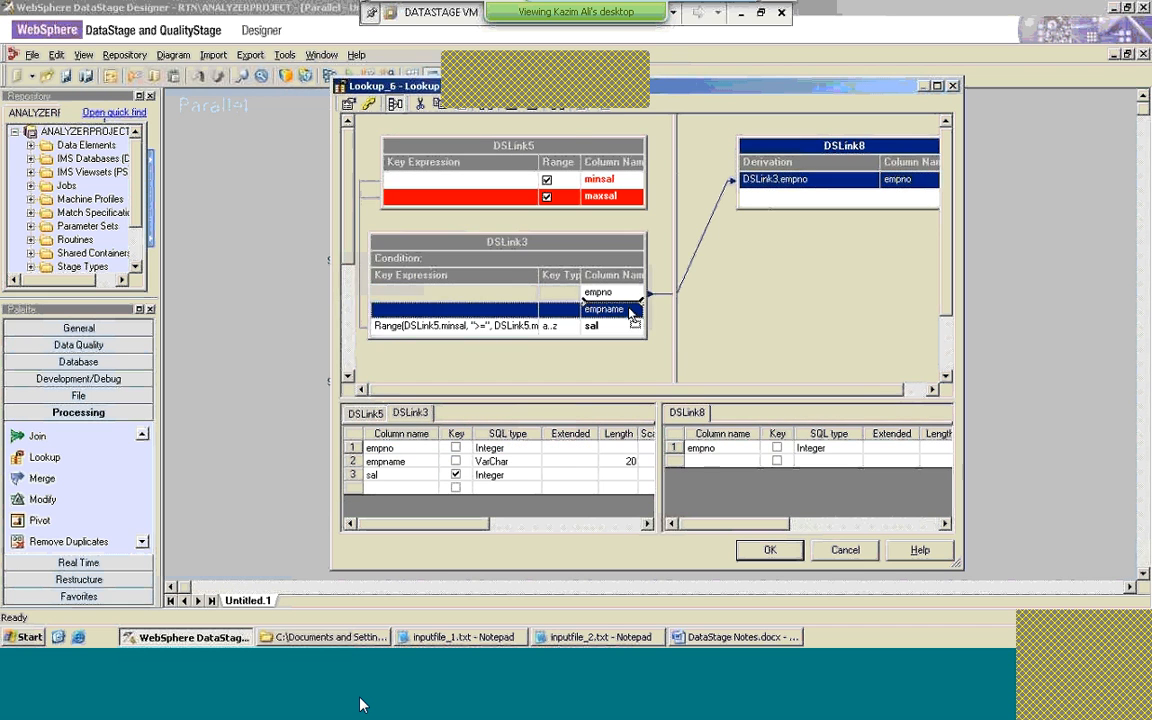
drag(603, 309, 769, 213)
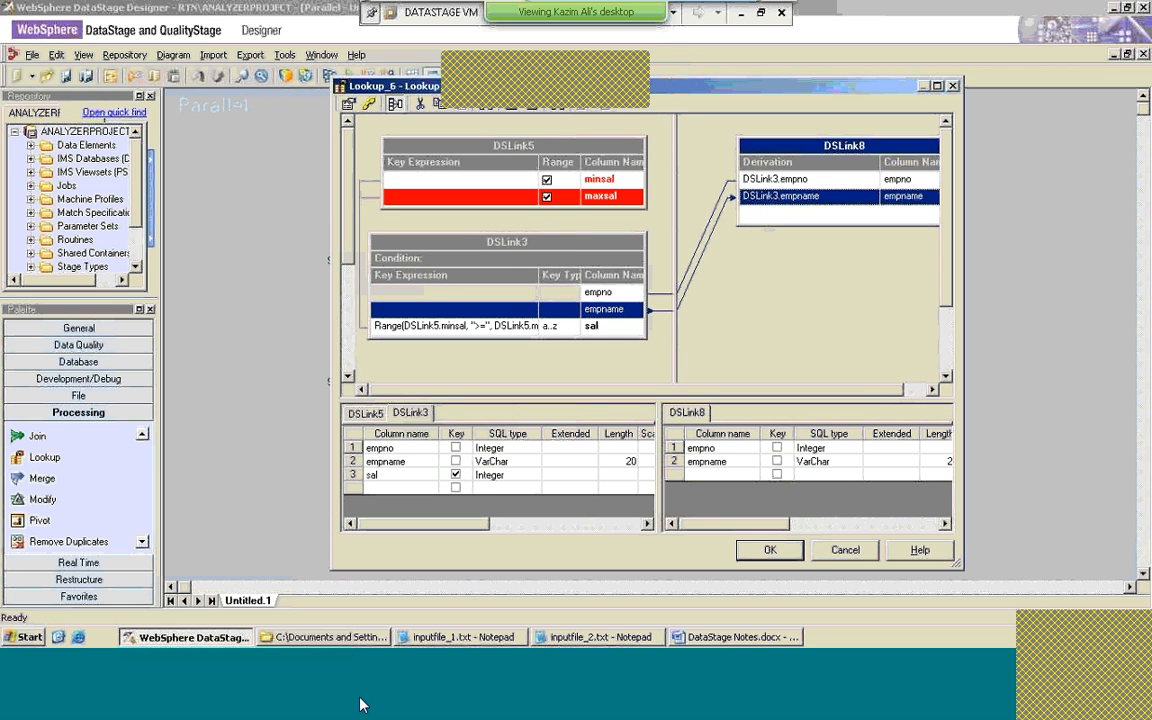
click(632, 327)
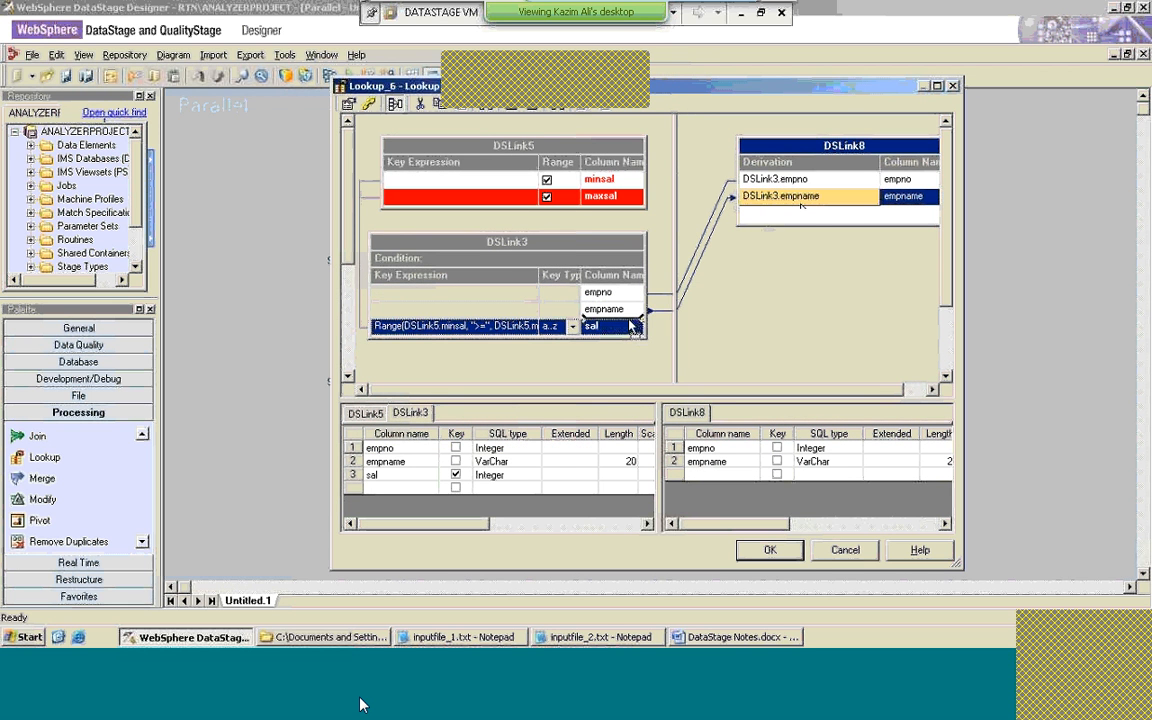
drag(632, 327, 802, 218)
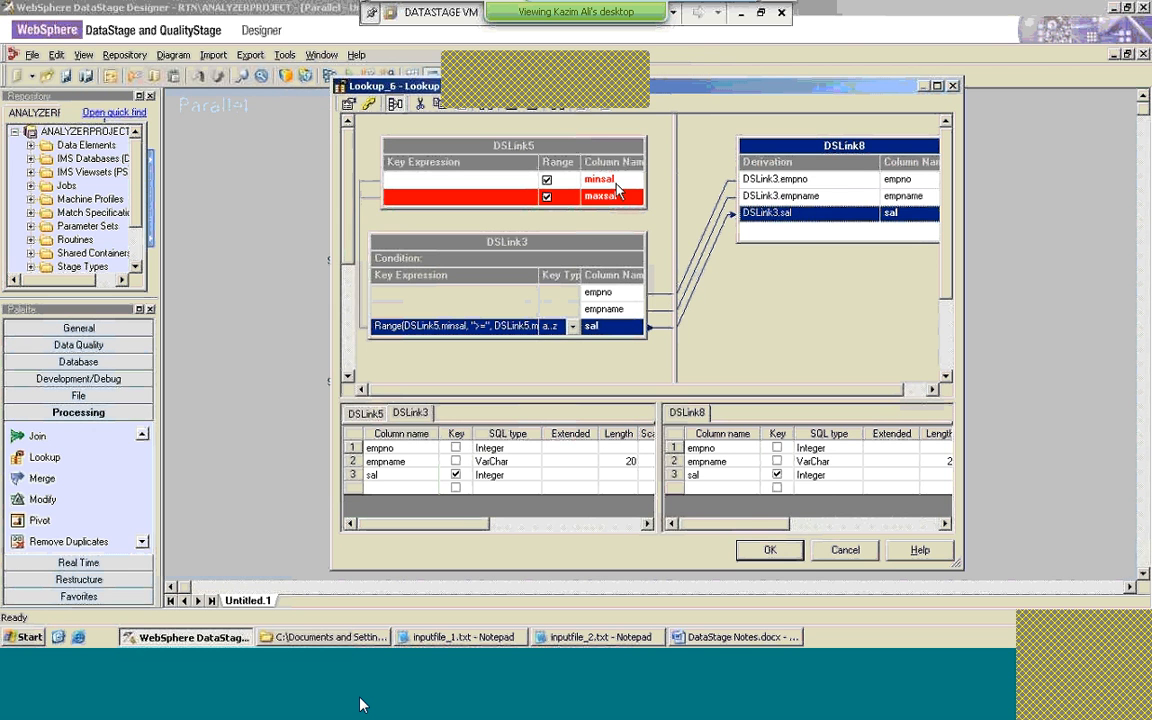
drag(615, 181, 800, 229)
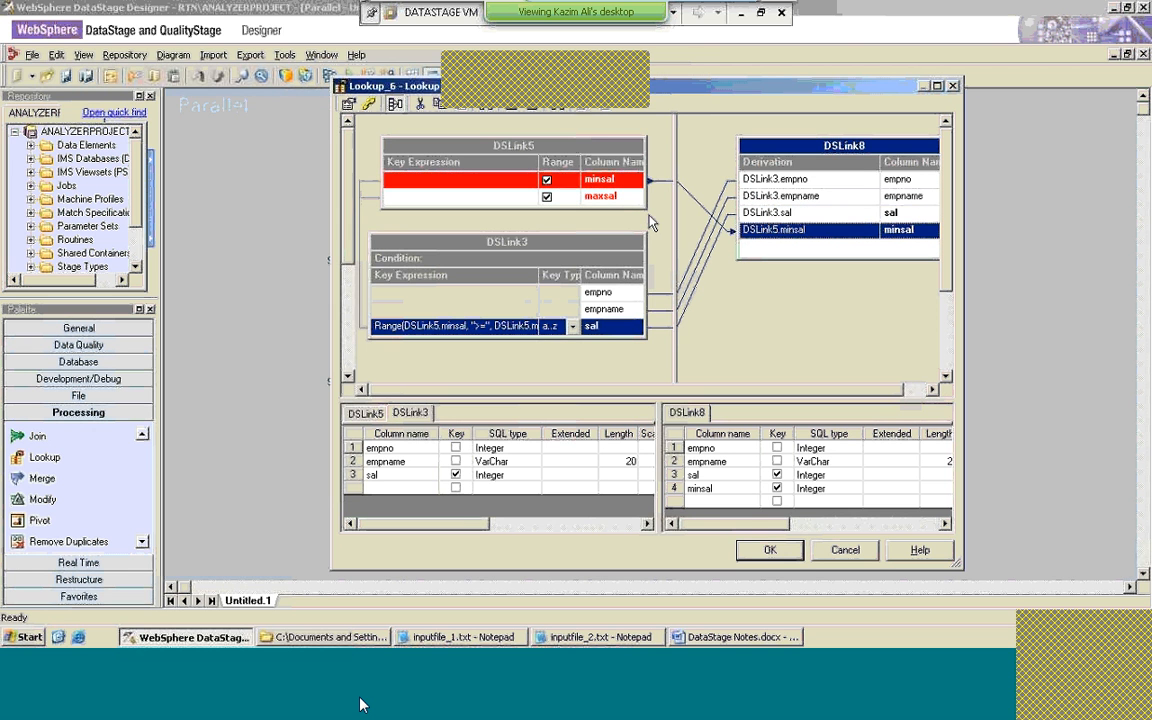
drag(621, 205, 748, 255)
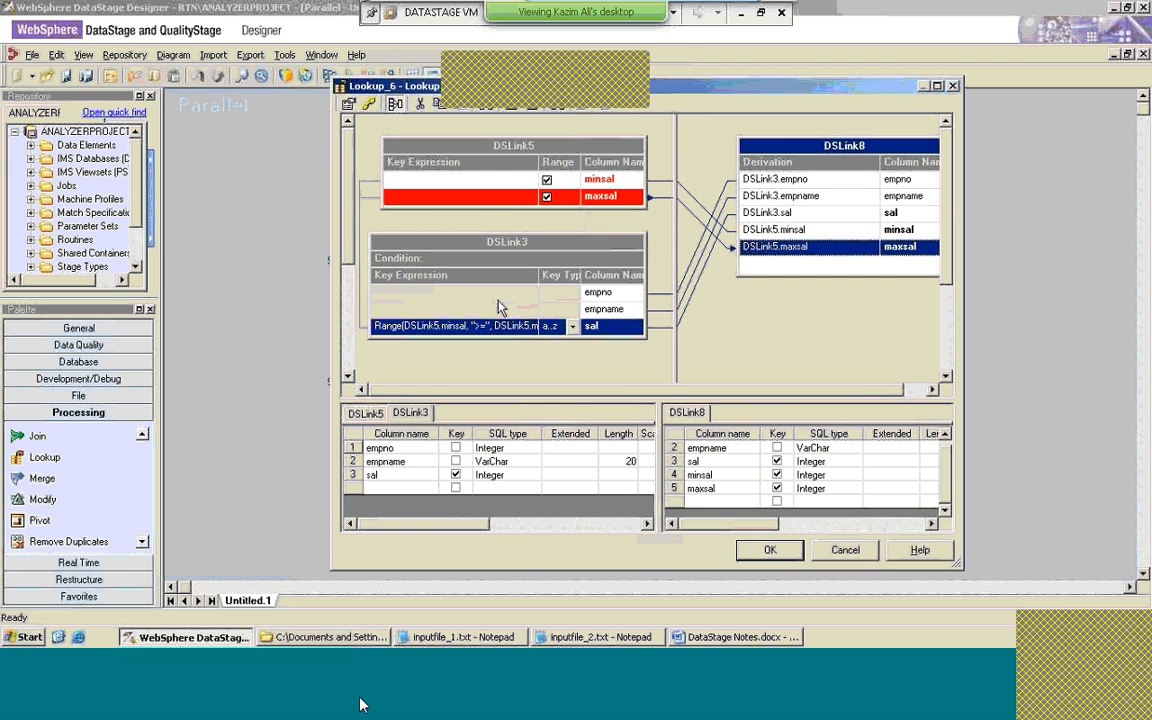
double_click(488, 199)
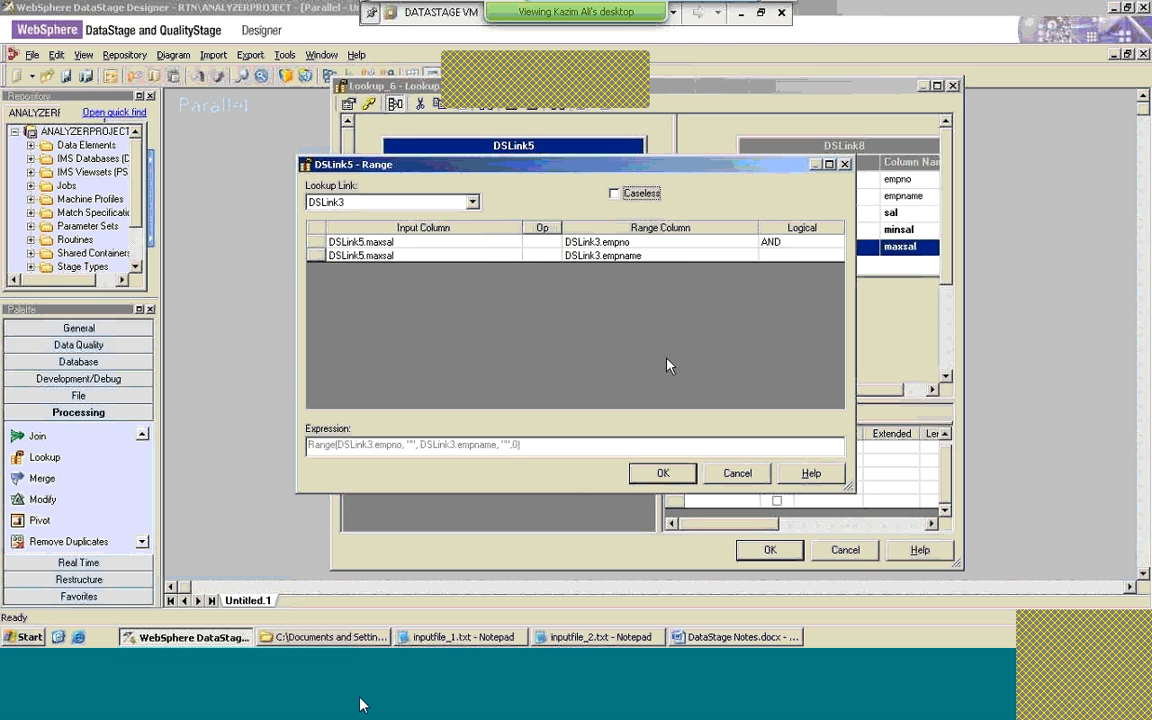
click(737, 473)
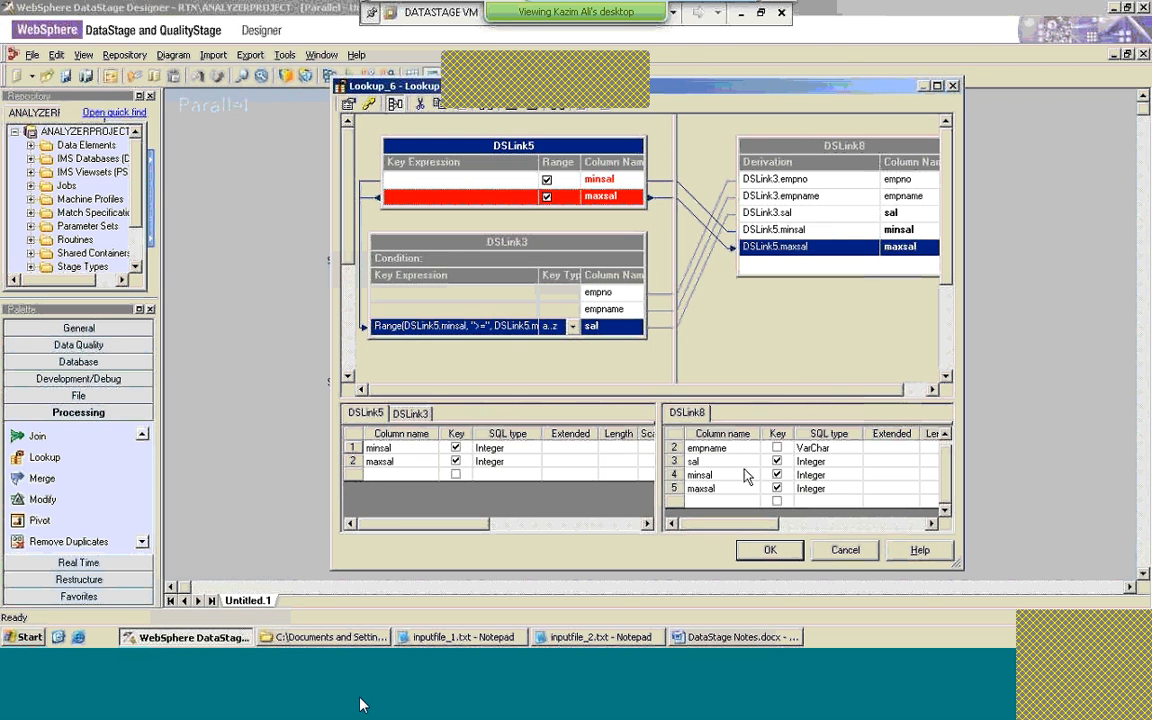
click(508, 181)
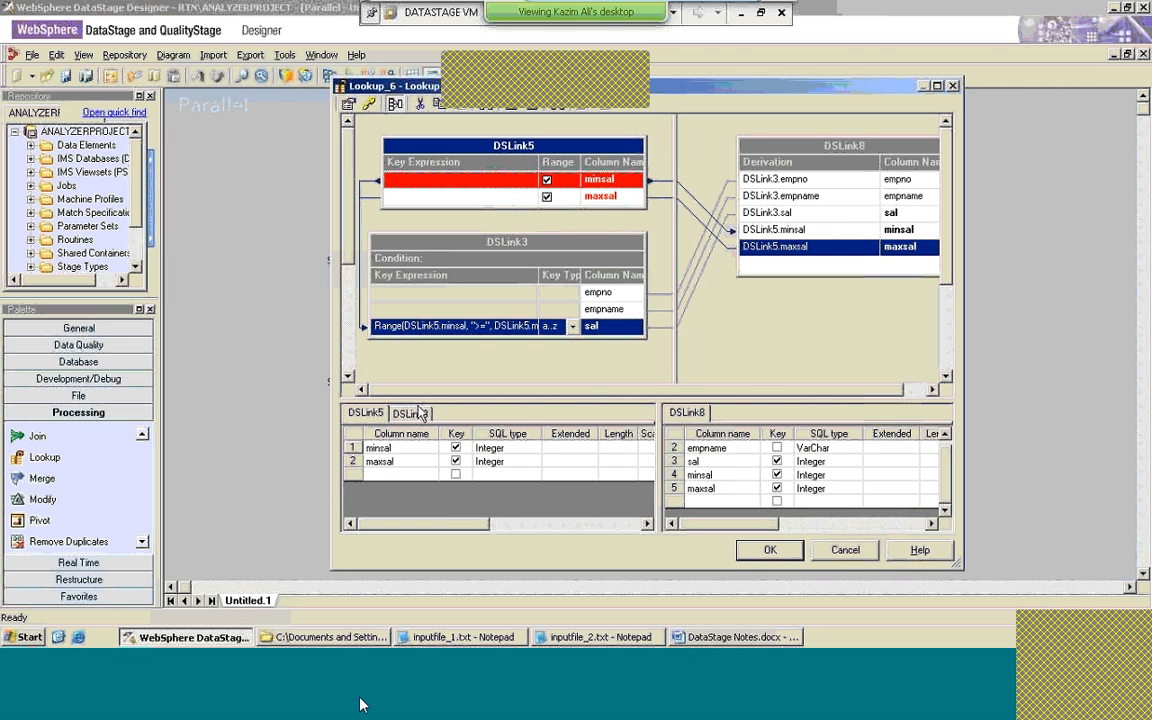
double_click(497, 183)
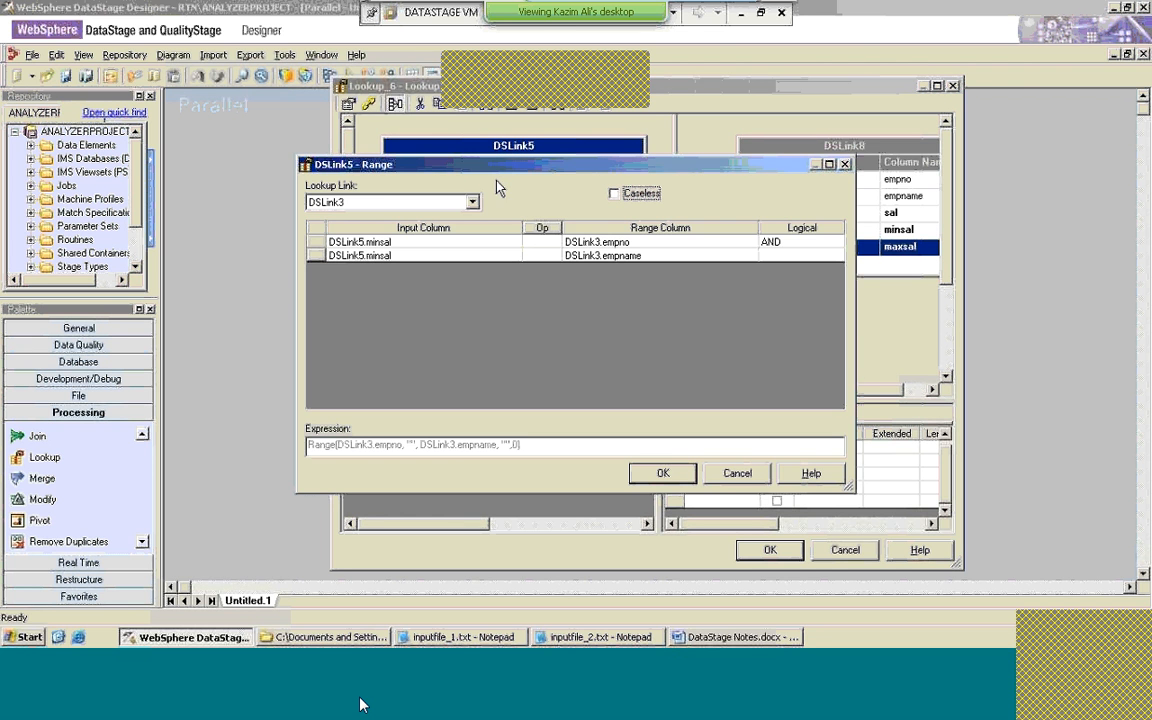
click(470, 201)
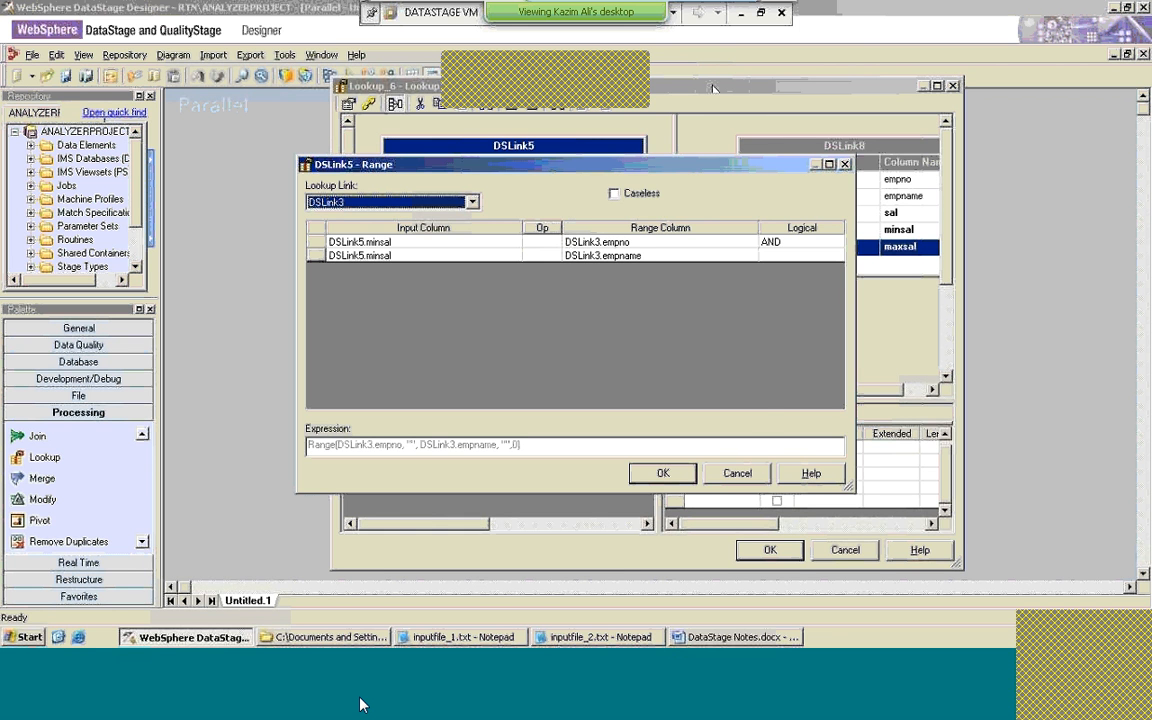
click(740, 474)
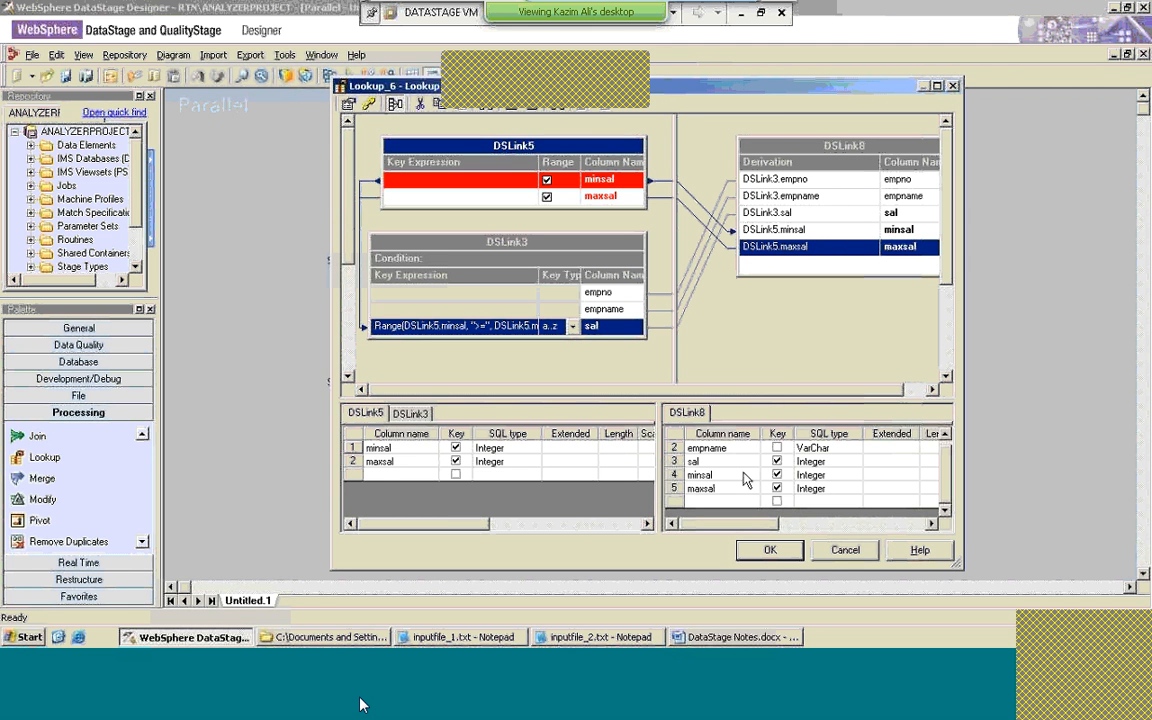
Step: Accept the Lookup_6 settings and add a Sequential File stage as the target of DSLink8
click(768, 552)
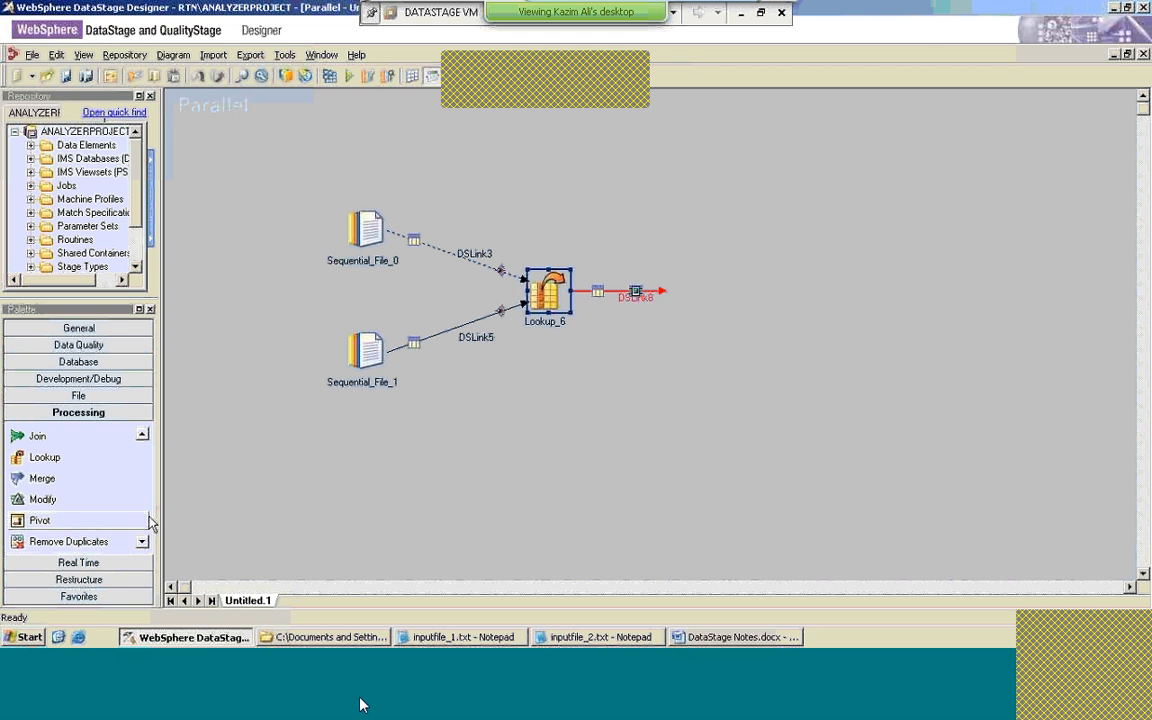
click(104, 396)
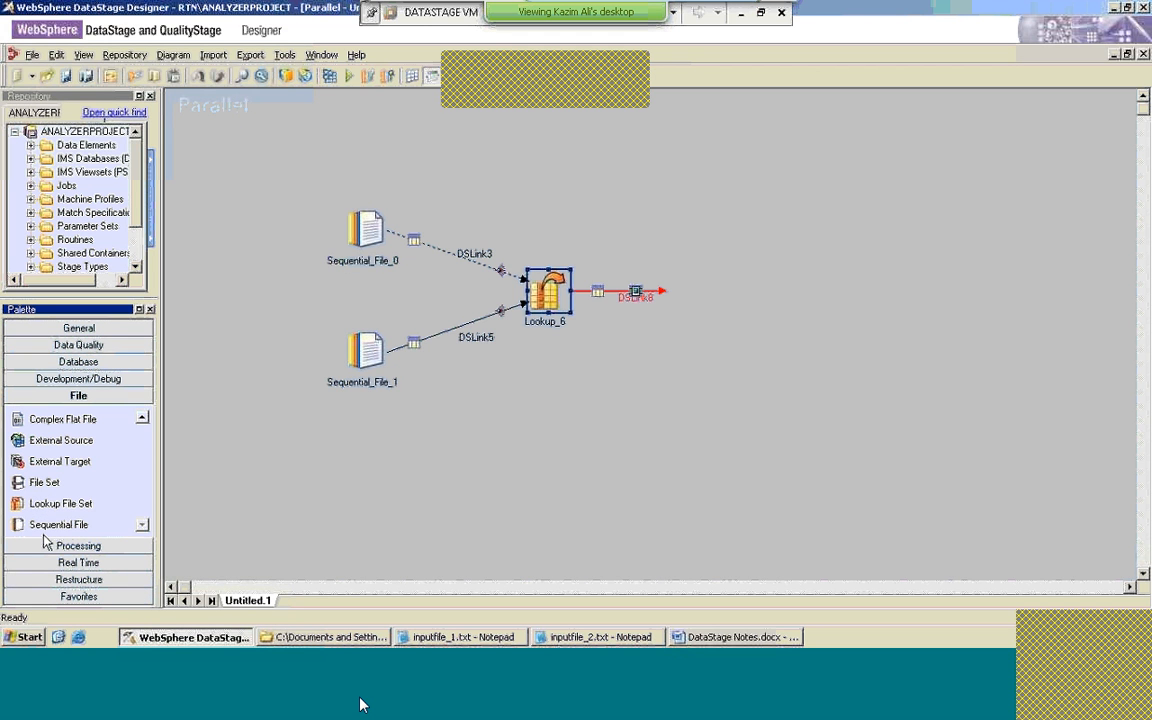
drag(48, 525, 676, 290)
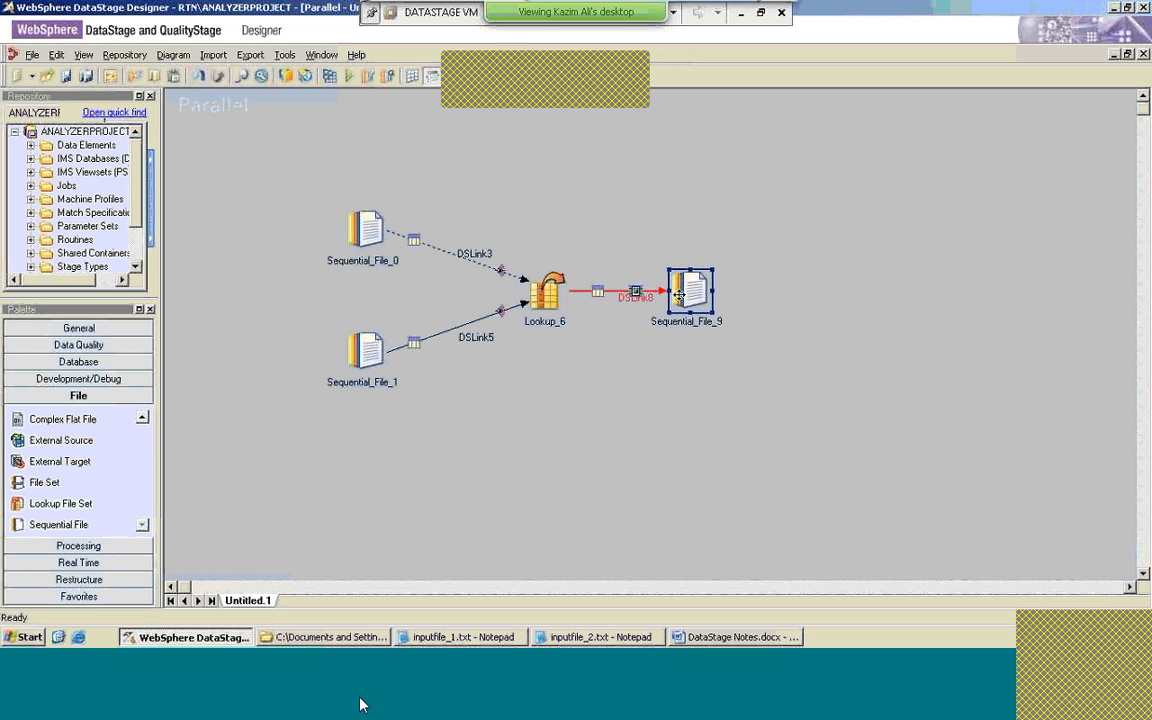
mouse_move(695, 290)
mouse_down()
mouse_move(675, 289)
mouse_move(691, 289)
mouse_up()
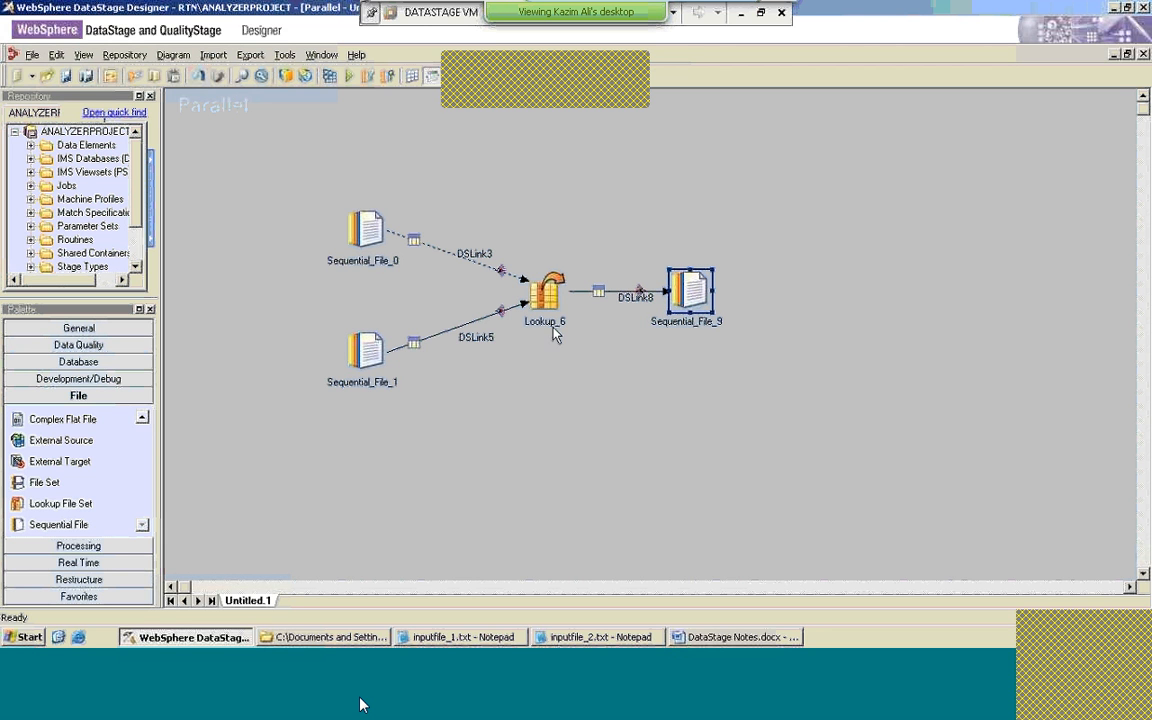
Step: Reopen Lookup_6, clear the range marks of DSLink5's minsal and maxsal columns, and accept the changes
double_click(547, 293)
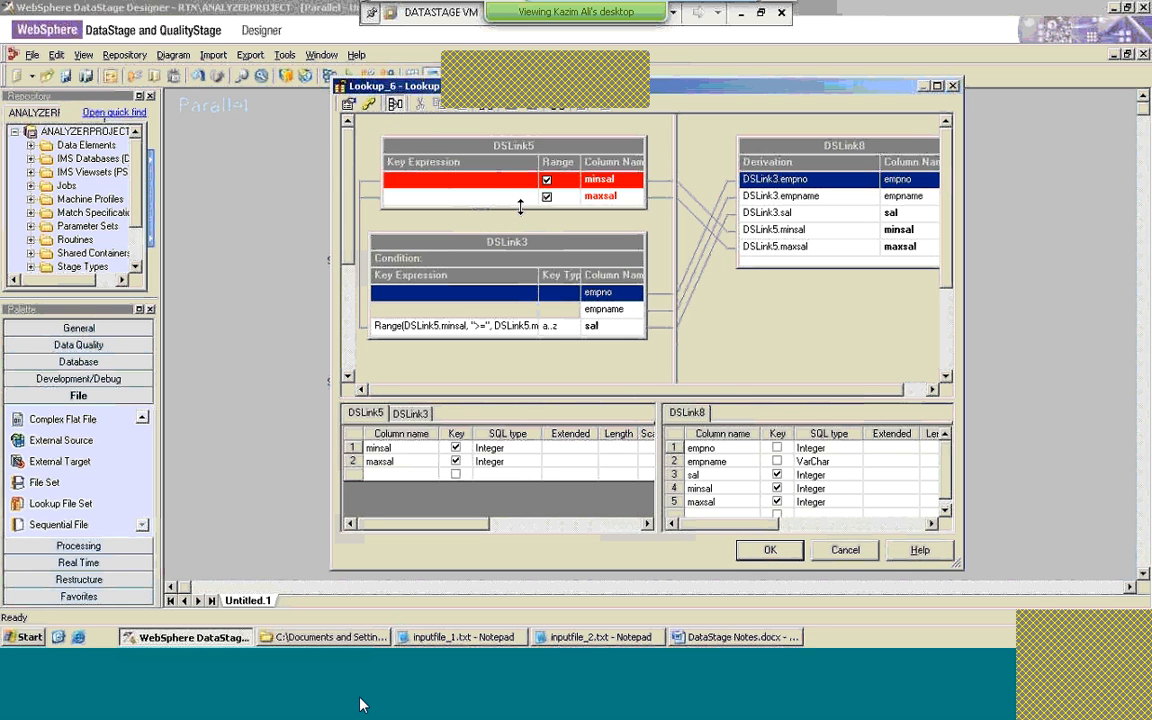
click(546, 180)
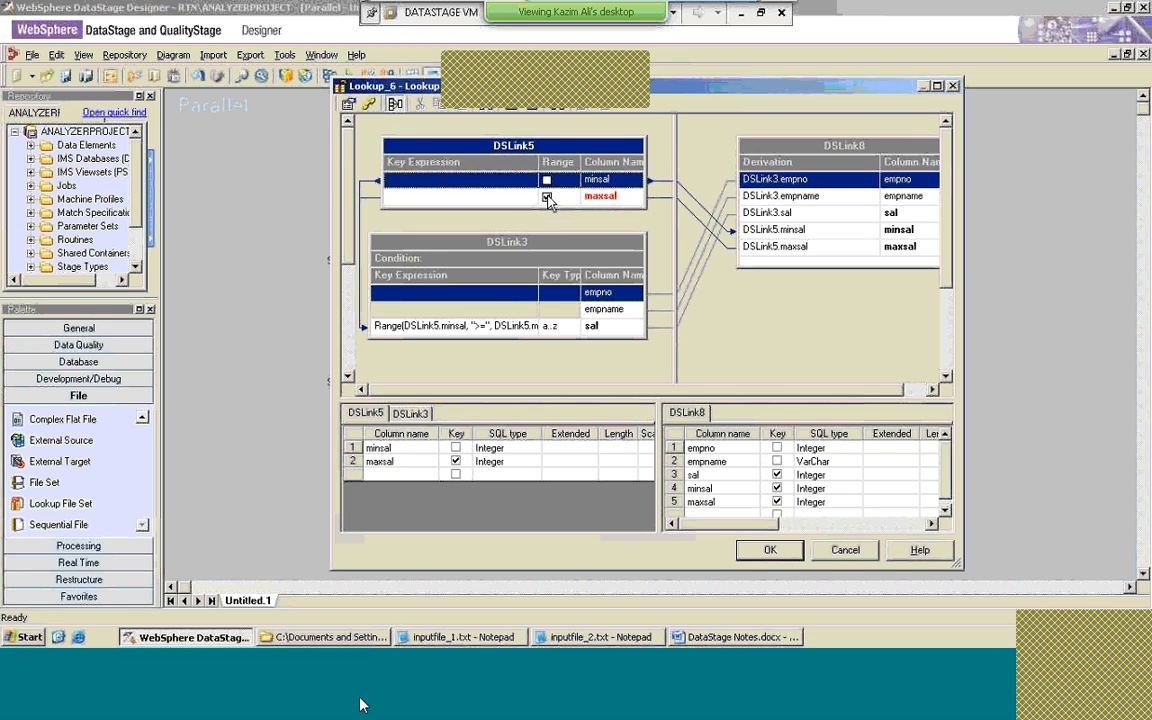
click(546, 197)
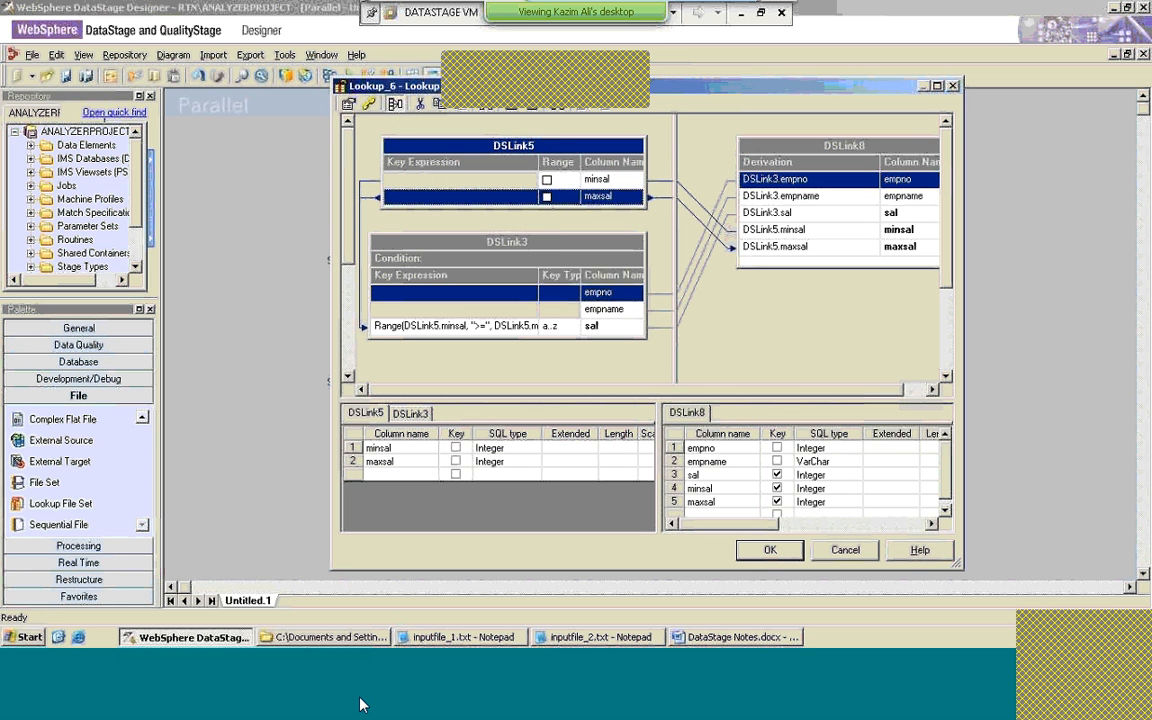
click(770, 555)
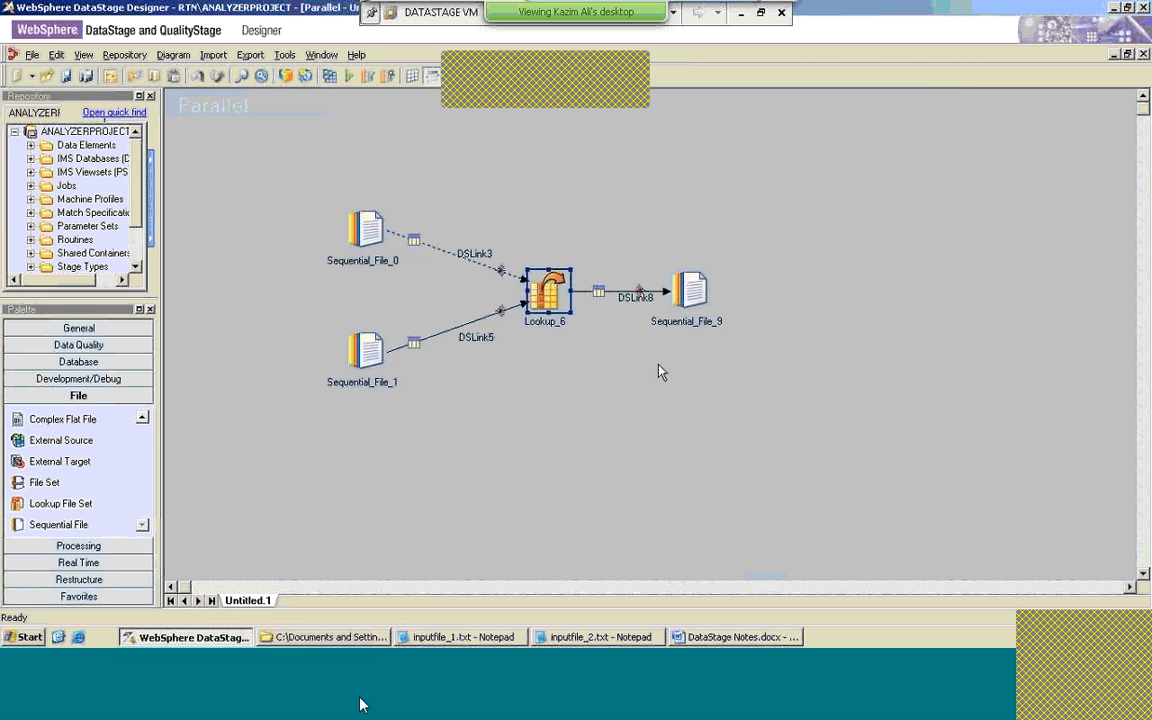
Step: Open the Sequential_File_9 stage and set its target file to range_op.txt in the Assign folder
double_click(689, 290)
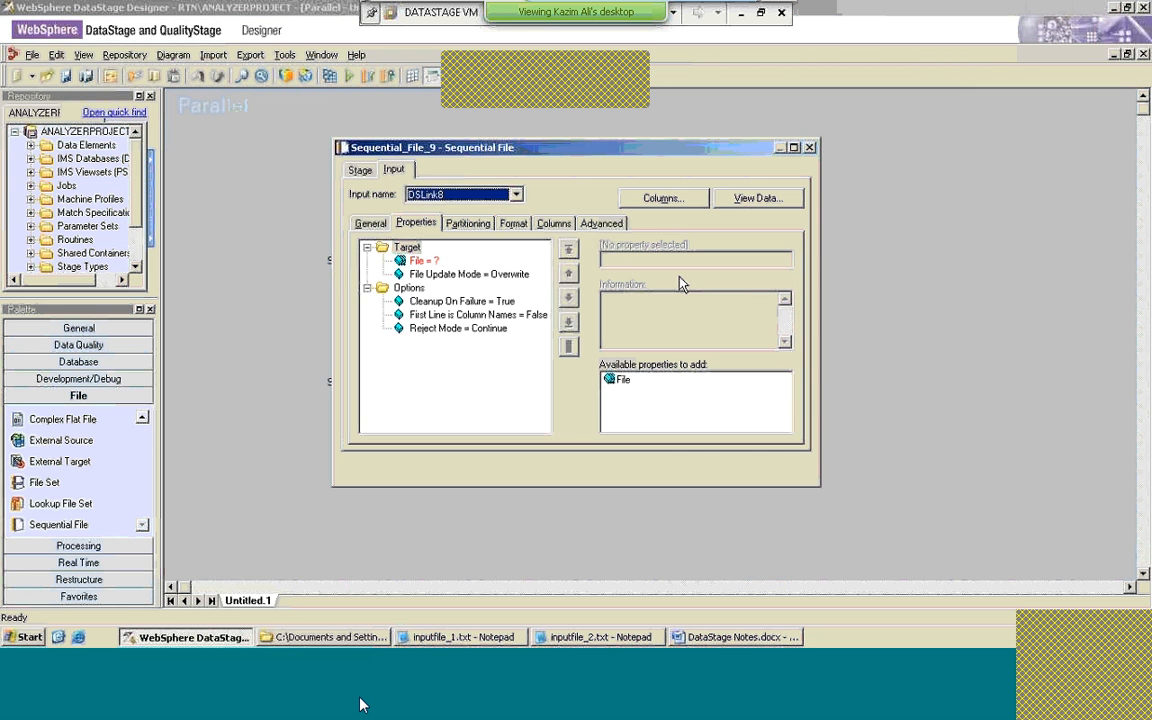
click(422, 260)
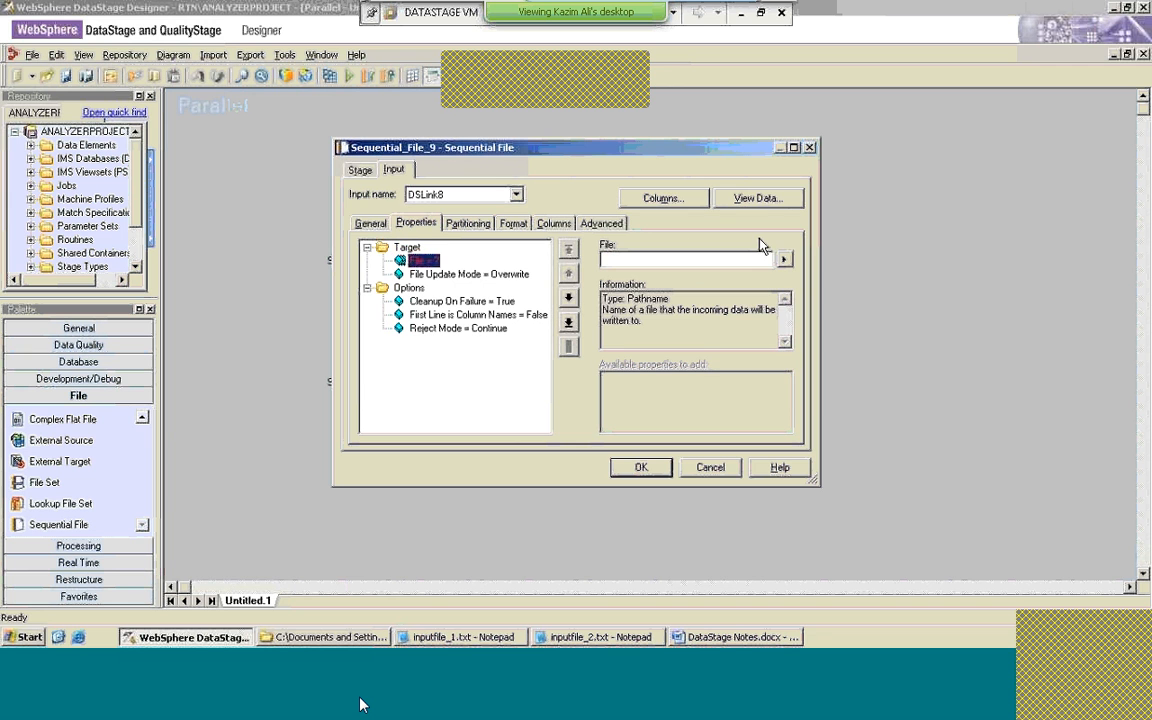
click(745, 259)
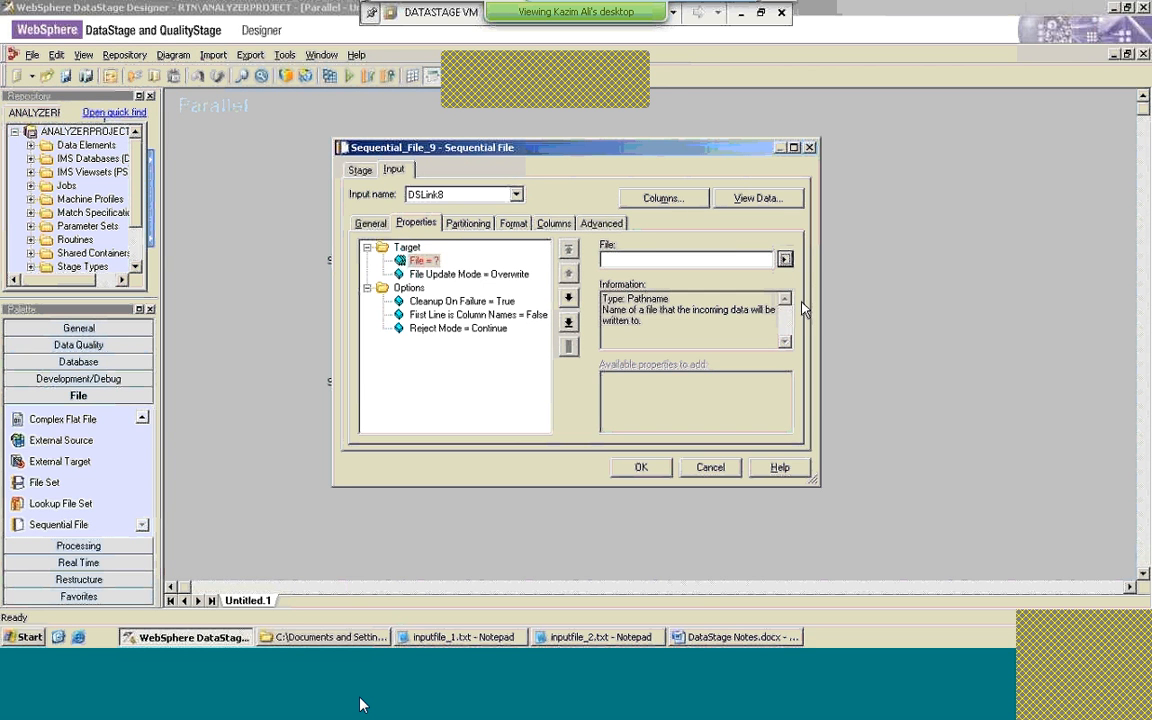
click(785, 260)
click(843, 288)
text(r)
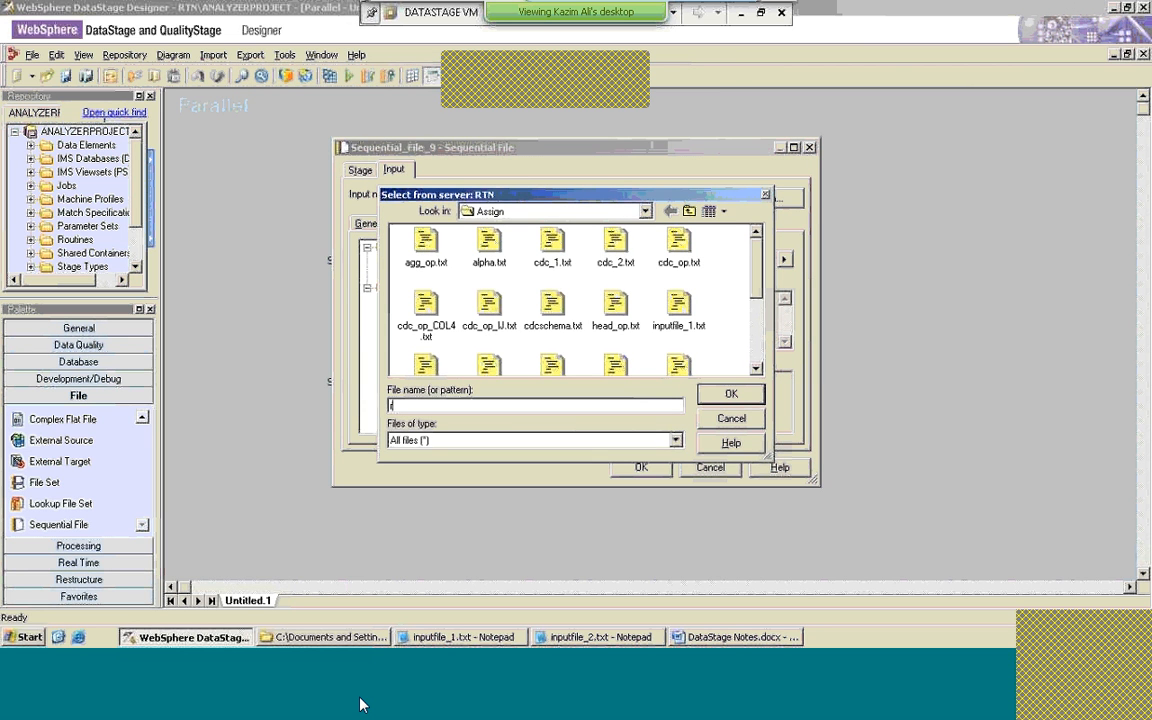
text(ange_op.txt)
click(745, 395)
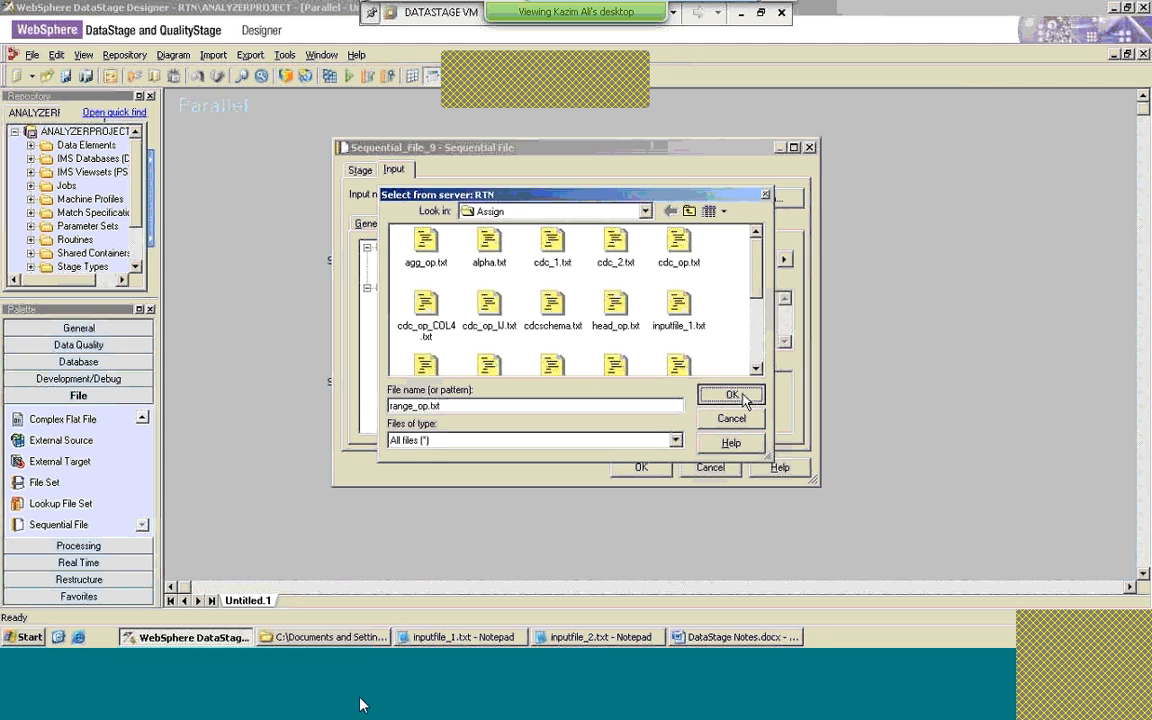
click(506, 276)
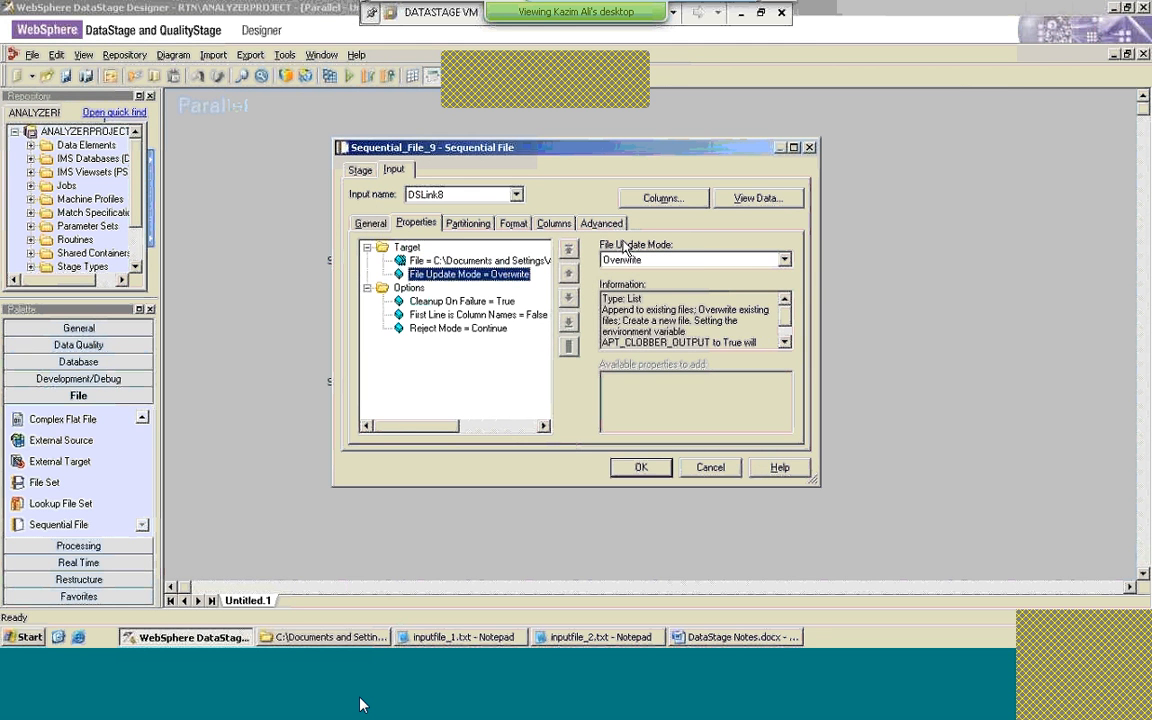
Step: Set the output file format of Sequential_File_9 to the field delimiter | and the quote option double
click(514, 224)
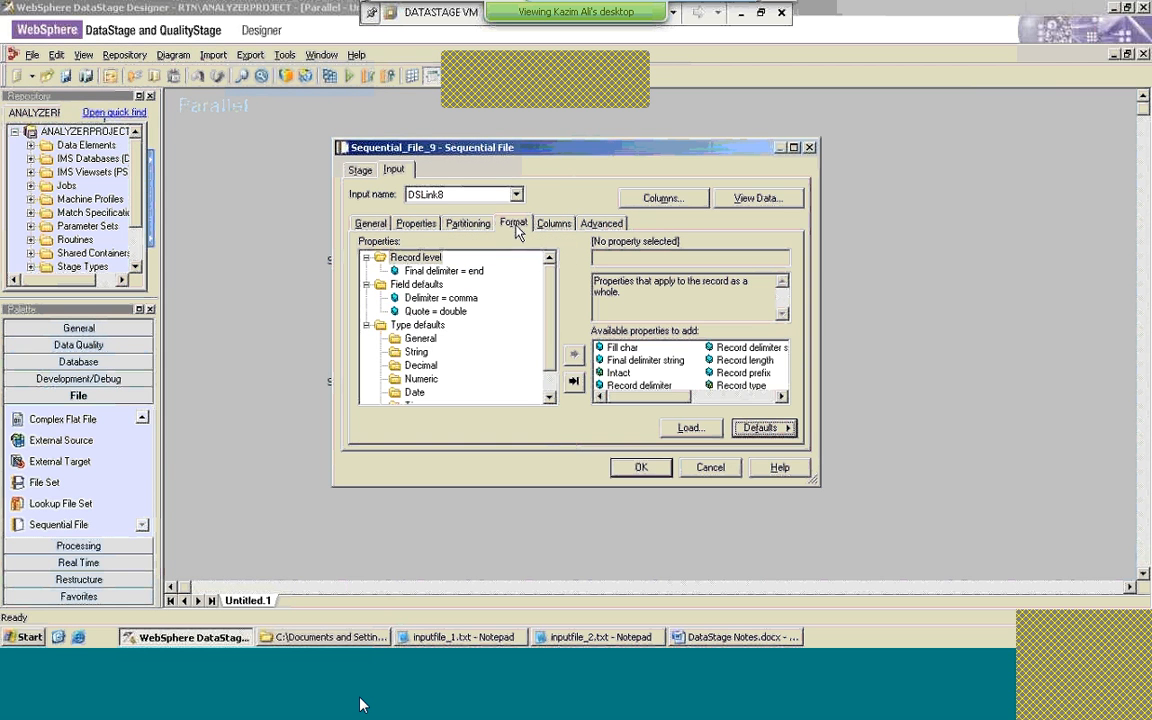
click(450, 299)
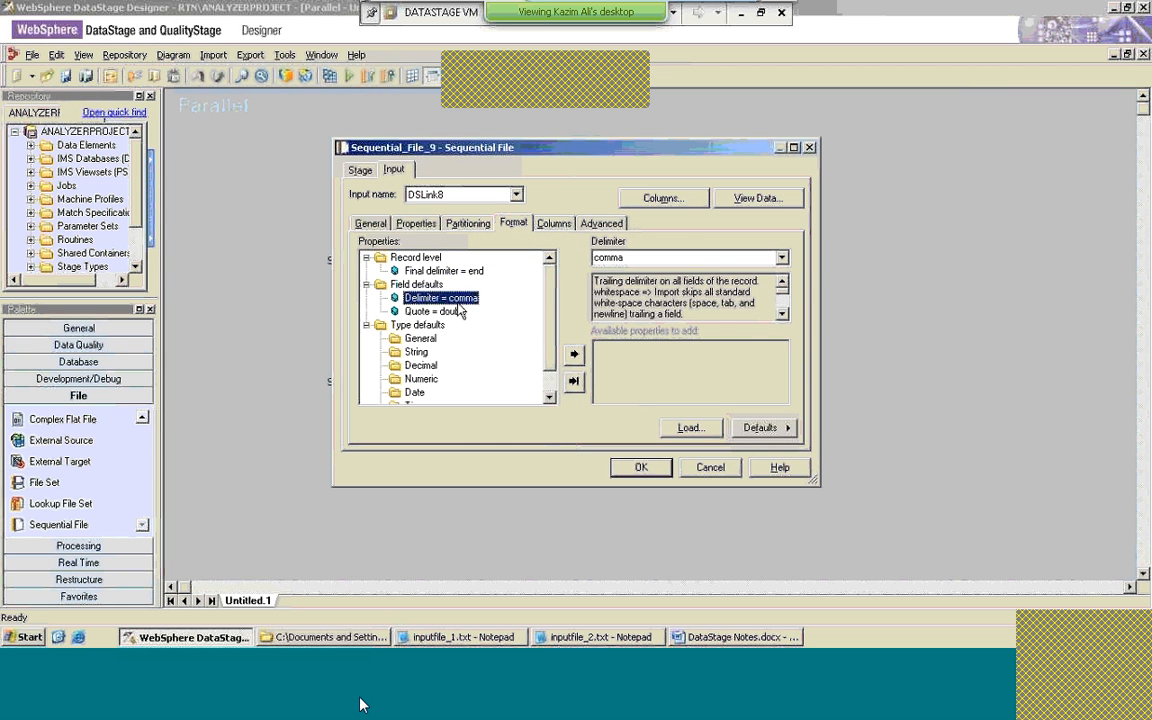
click(767, 260)
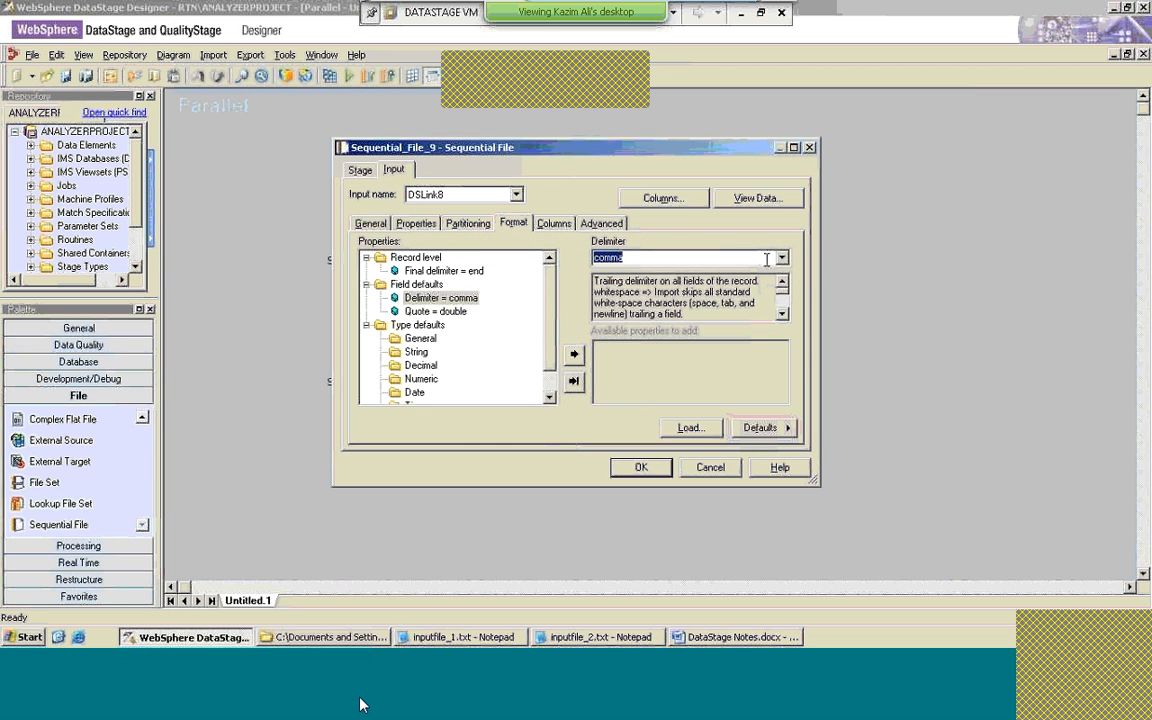
text(|)
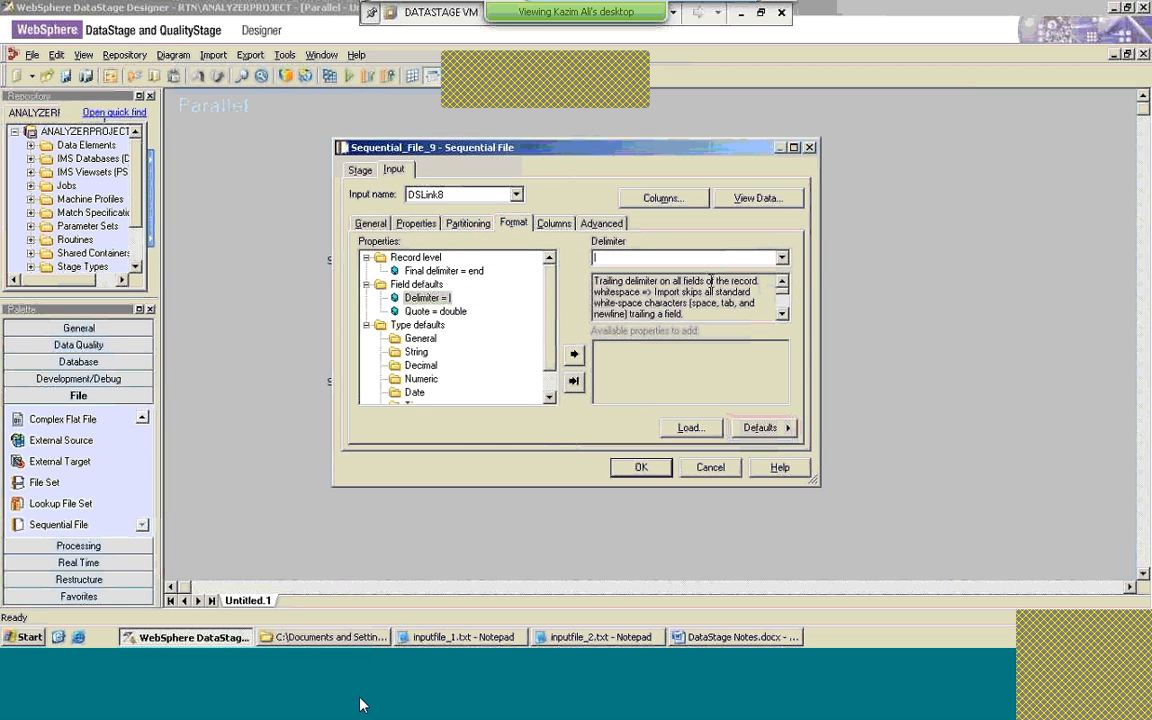
click(457, 313)
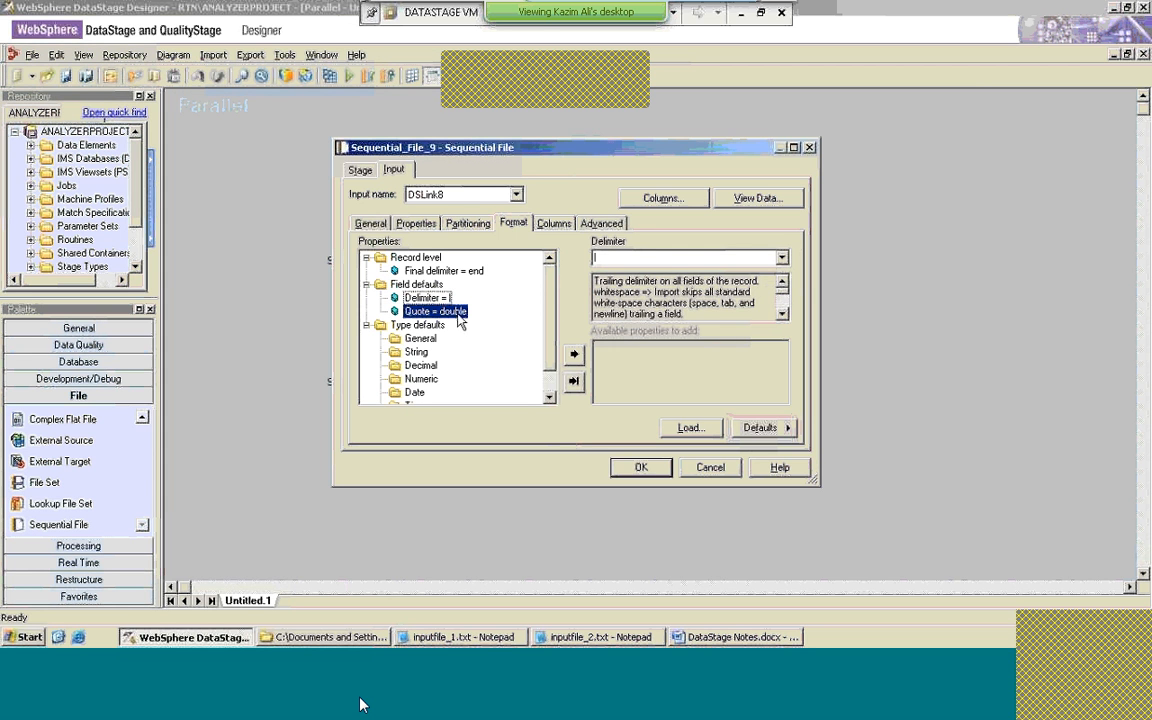
click(782, 258)
click(688, 313)
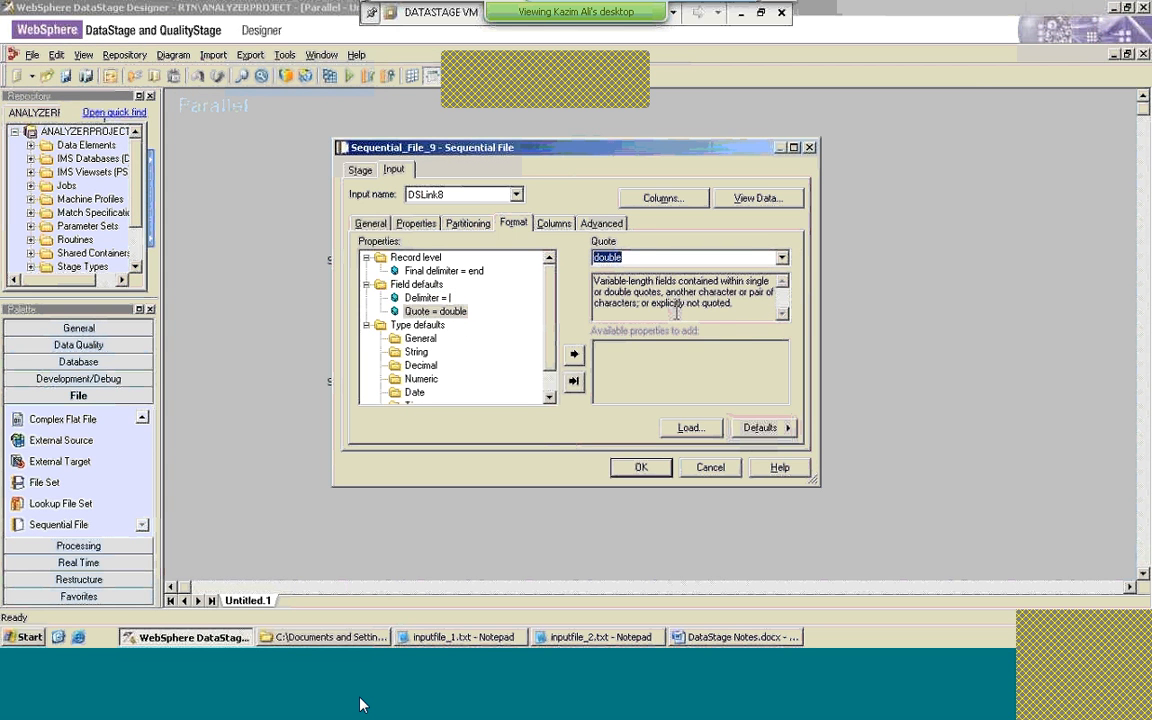
Step: Review the DSLink8 columns and target properties of Sequential_File_9, and accept the stage settings
click(549, 226)
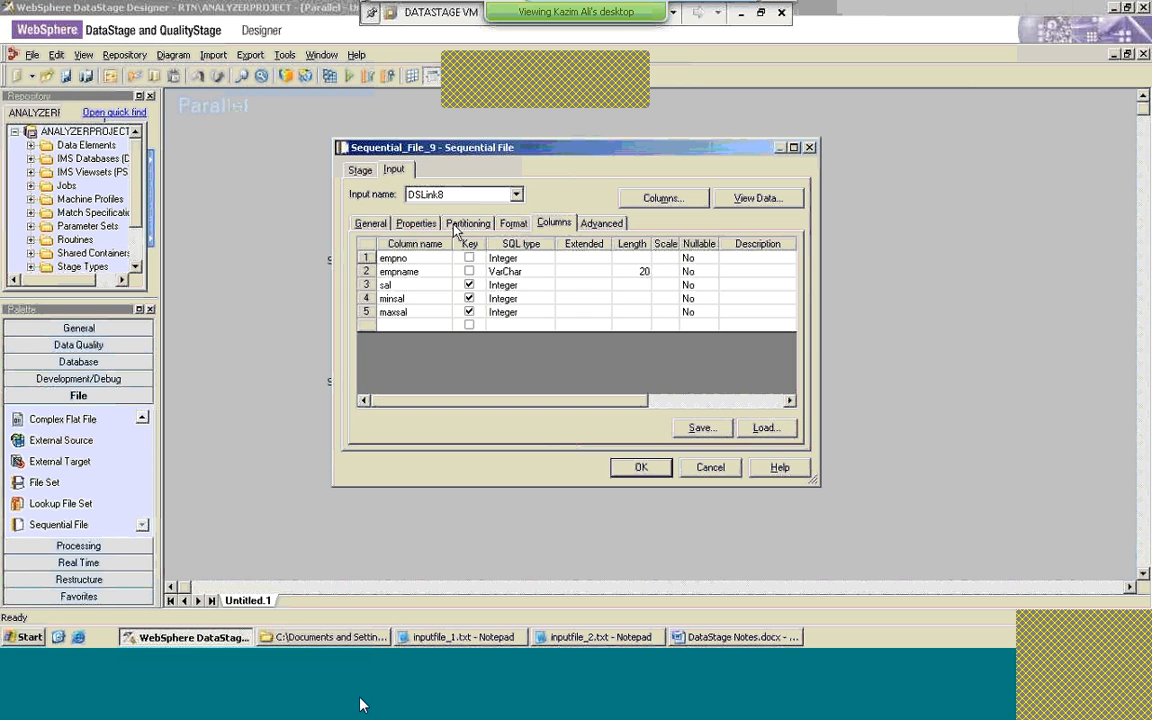
click(432, 229)
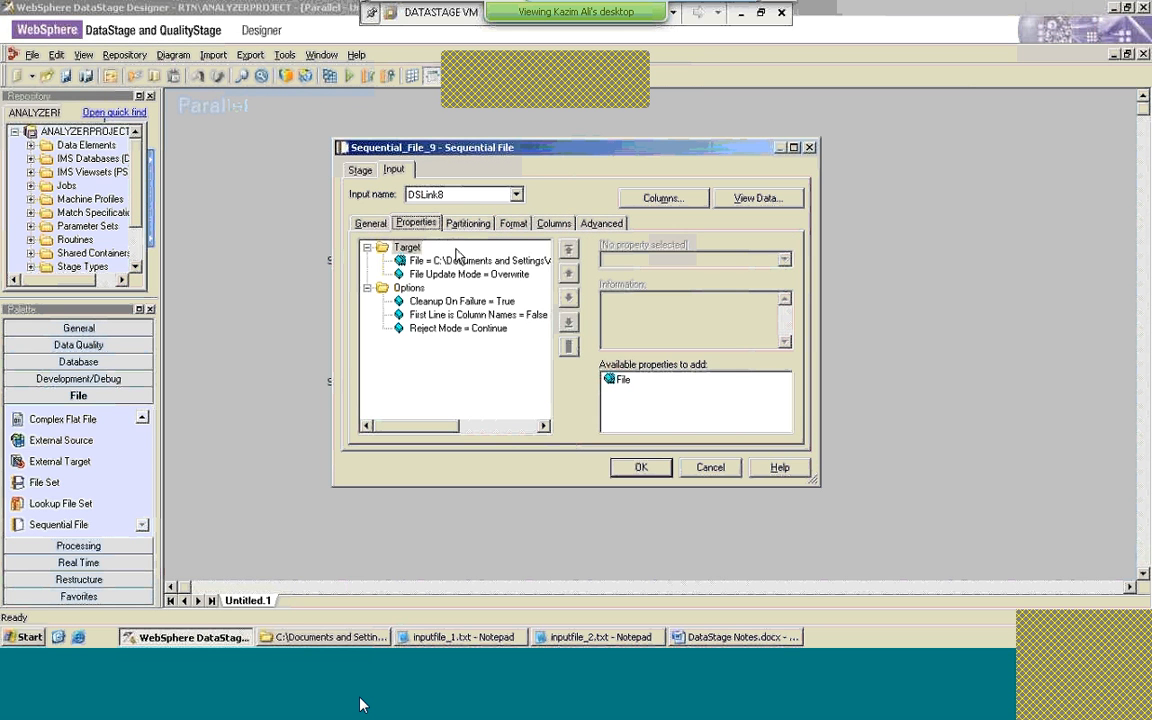
click(516, 194)
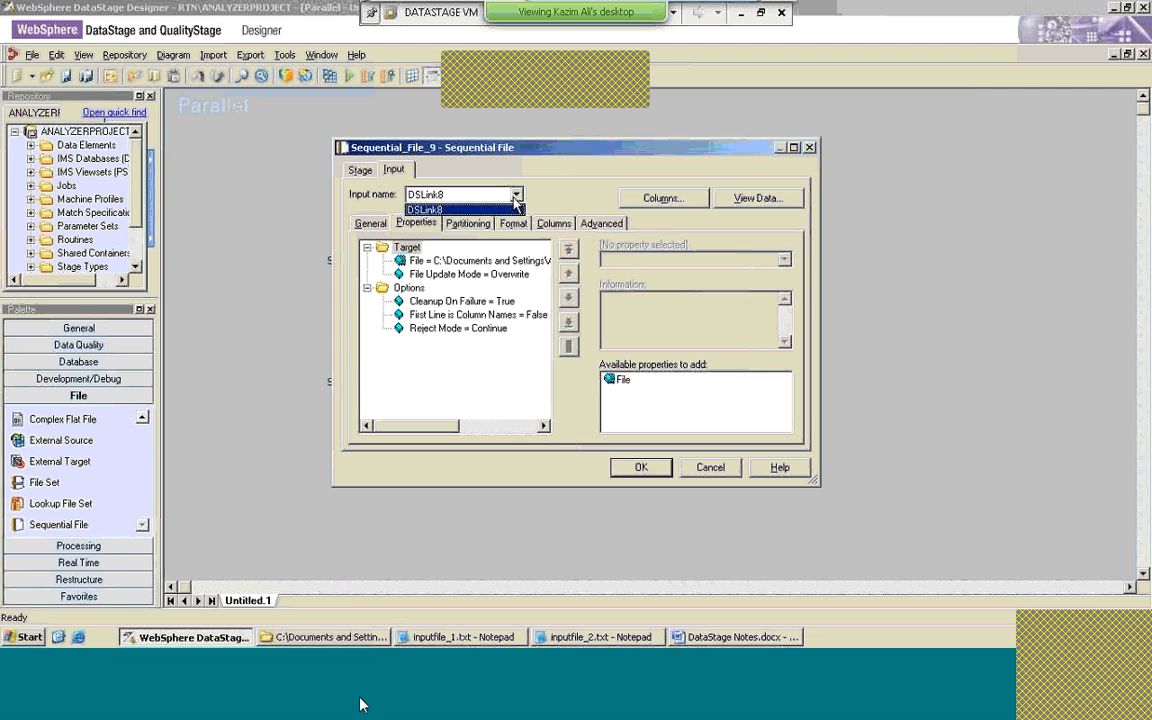
click(516, 204)
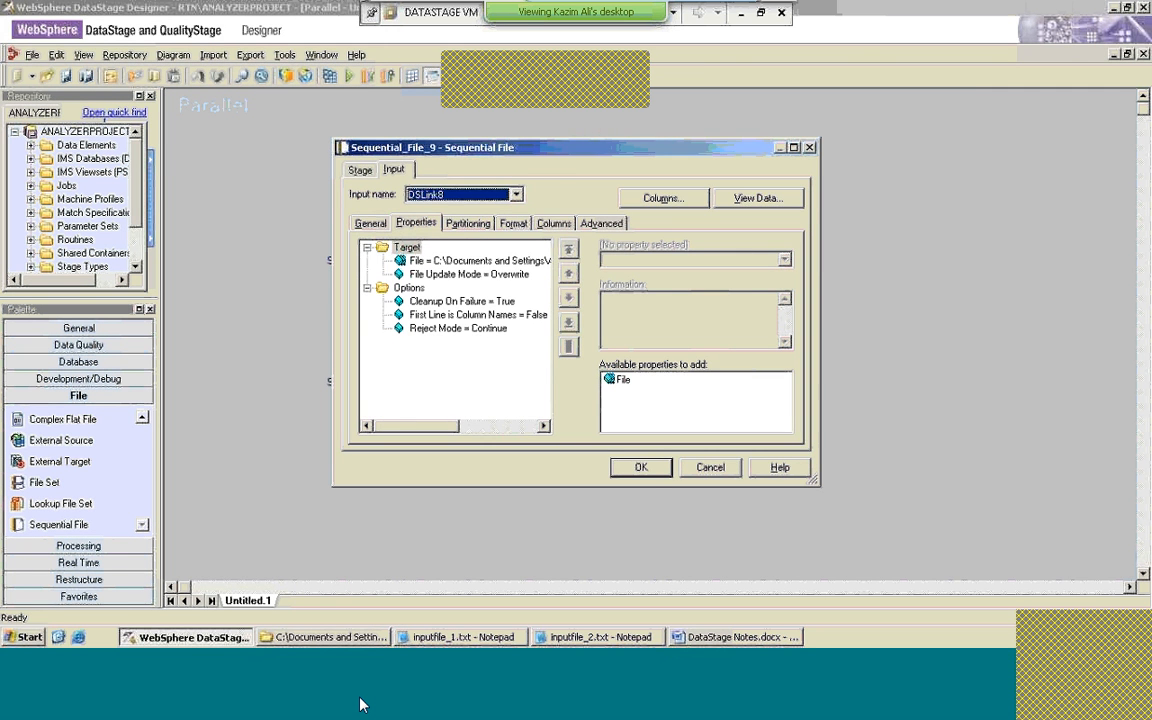
click(647, 469)
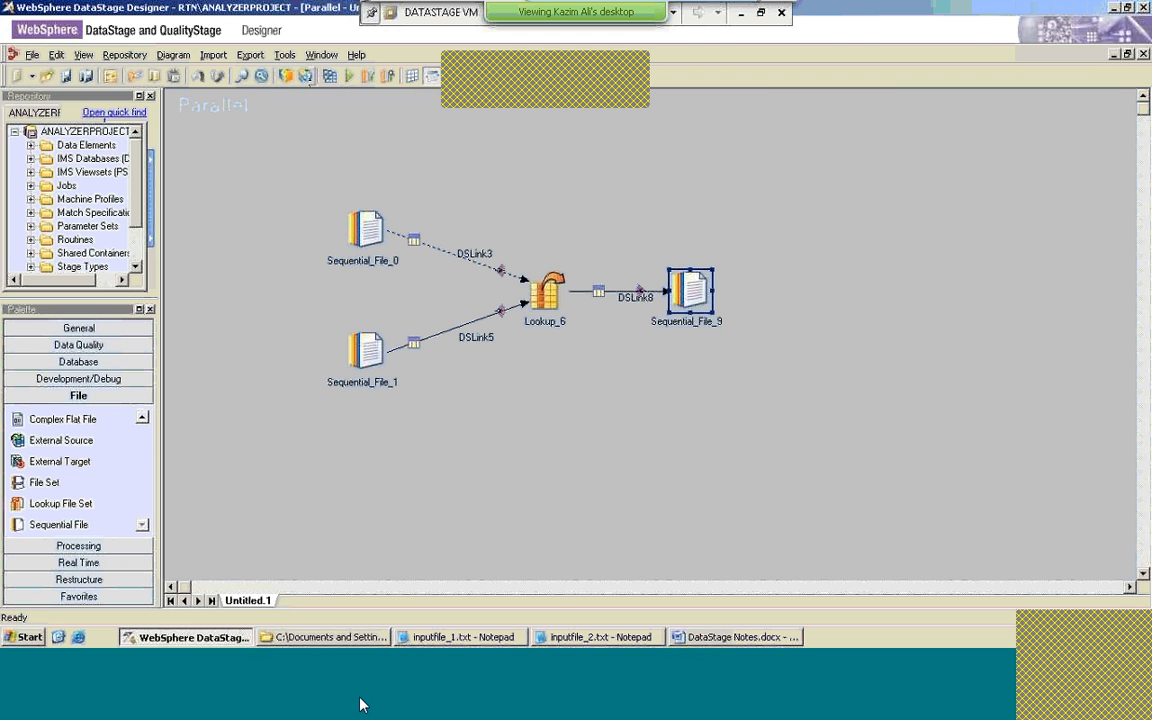
Step: Save the parallel job as Range_lookup_1 in the \Table Definitions\Seq File Def folder
click(67, 77)
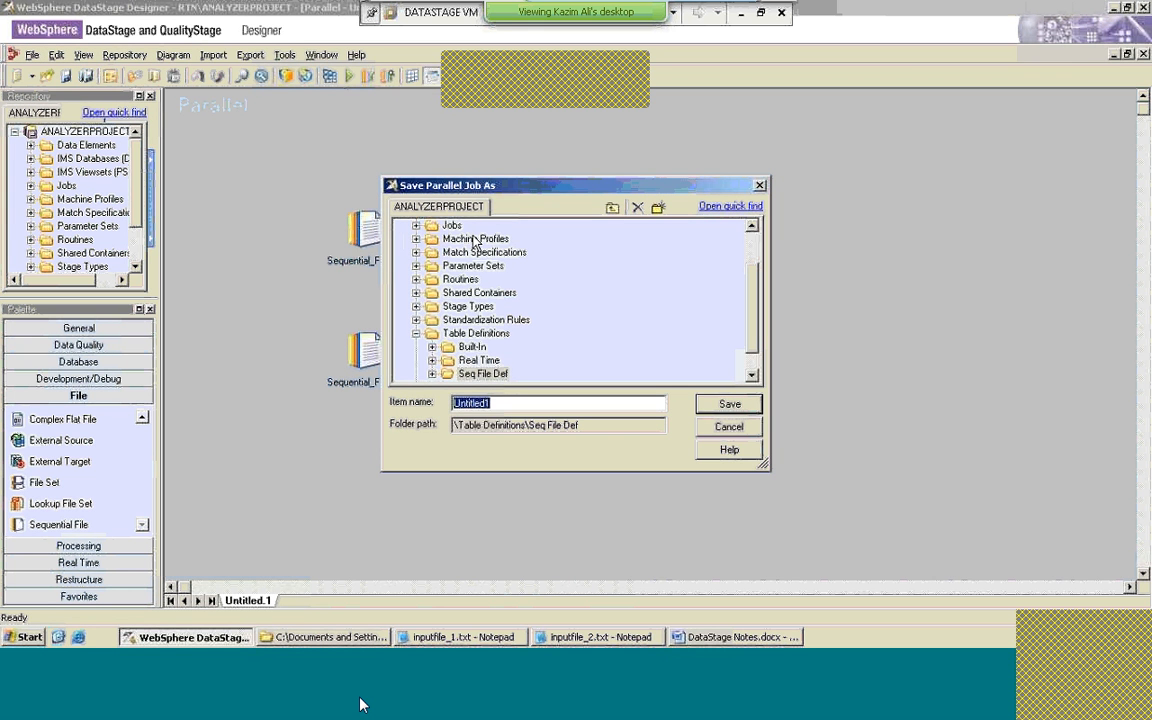
click(416, 225)
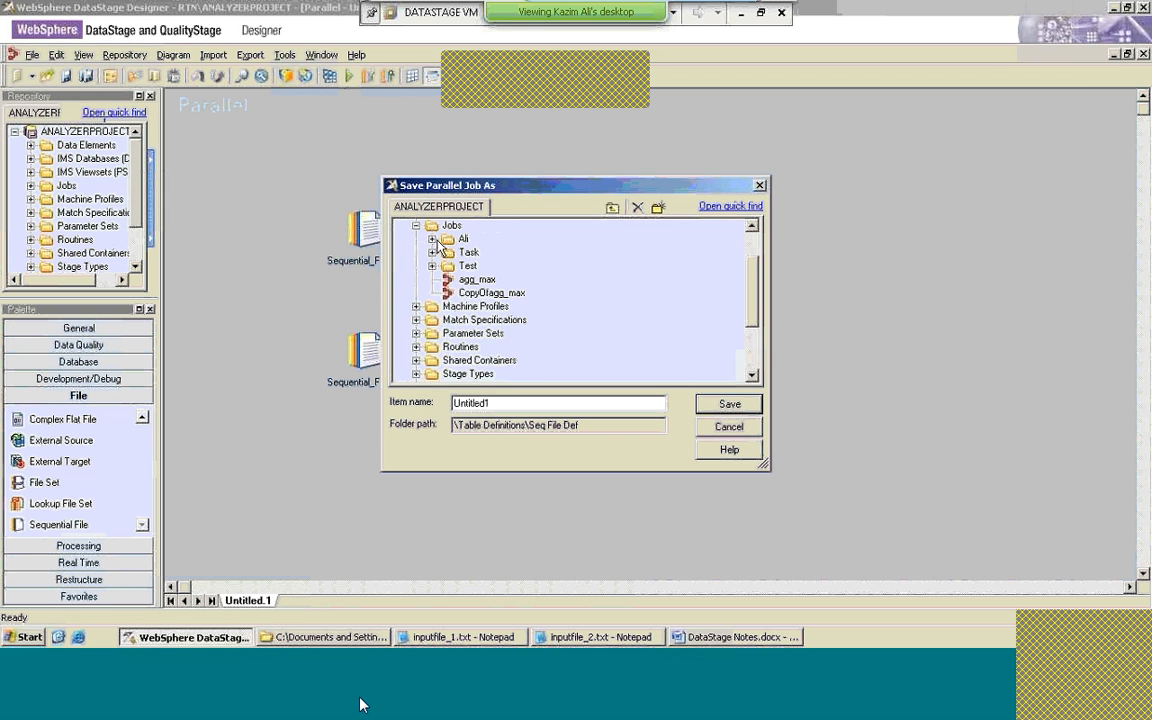
click(432, 240)
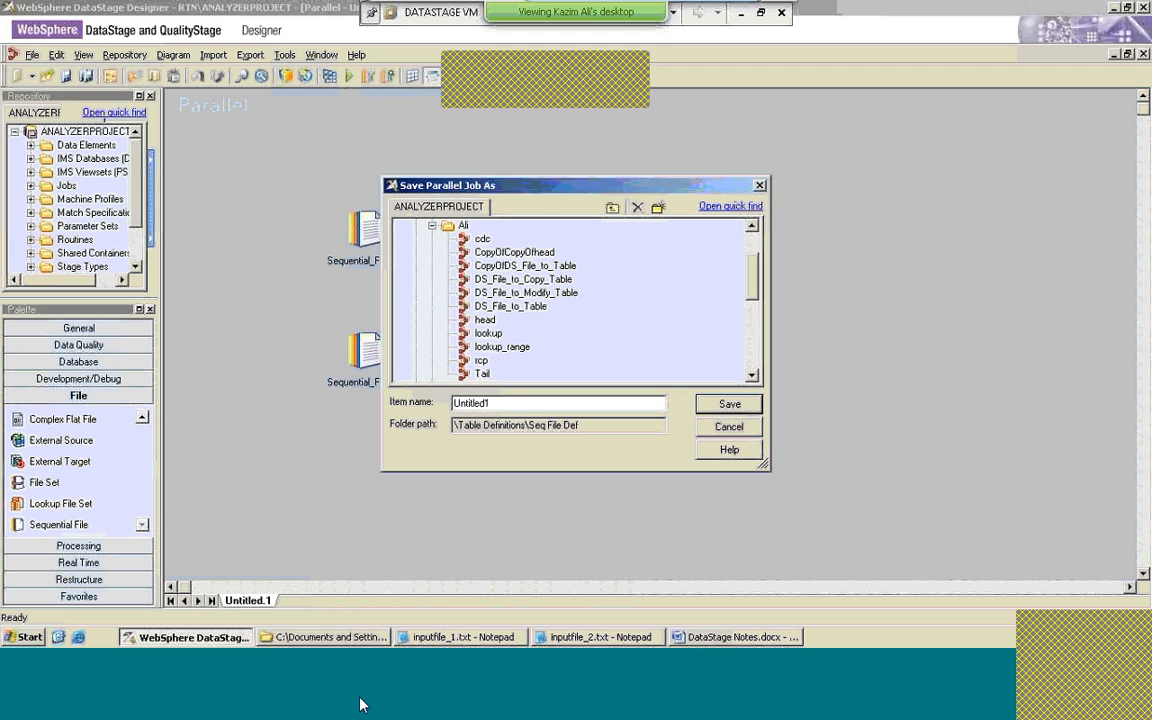
key(BackSpace)
key(BackSpace)
key(BackSpace)
key(BackSpace)
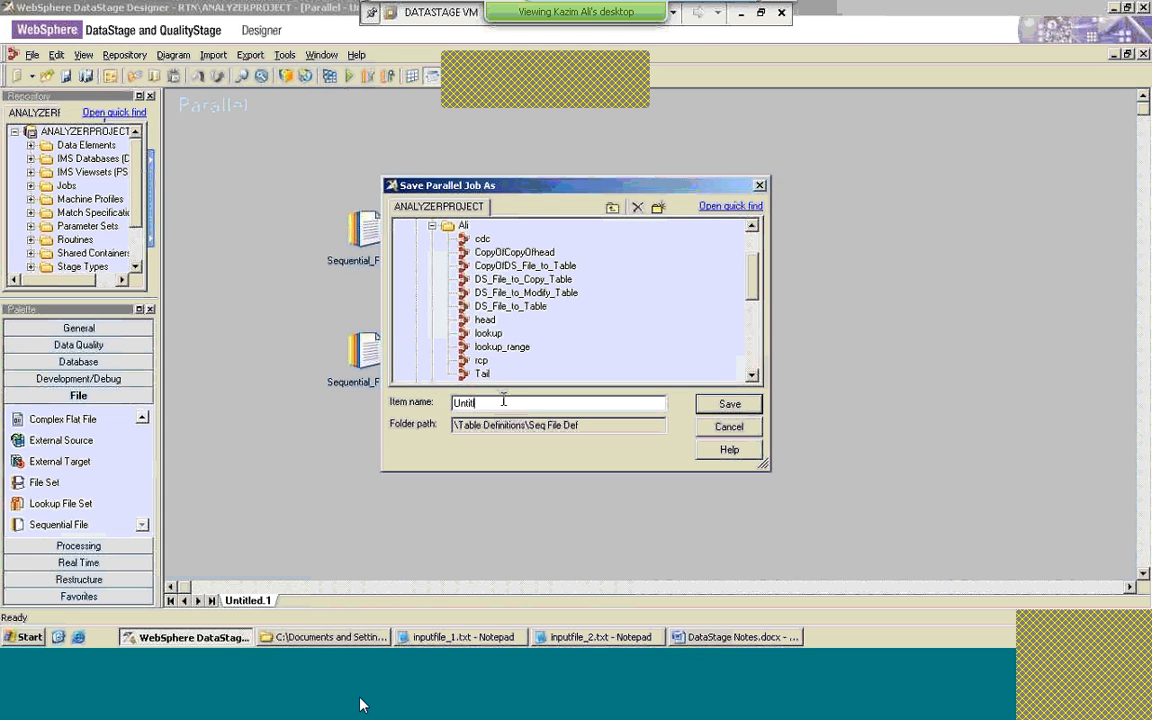
key(BackSpace)
key(BackSpace)
key(BackSpace)
key(BackSpace)
key(BackSpace)
text(Range)
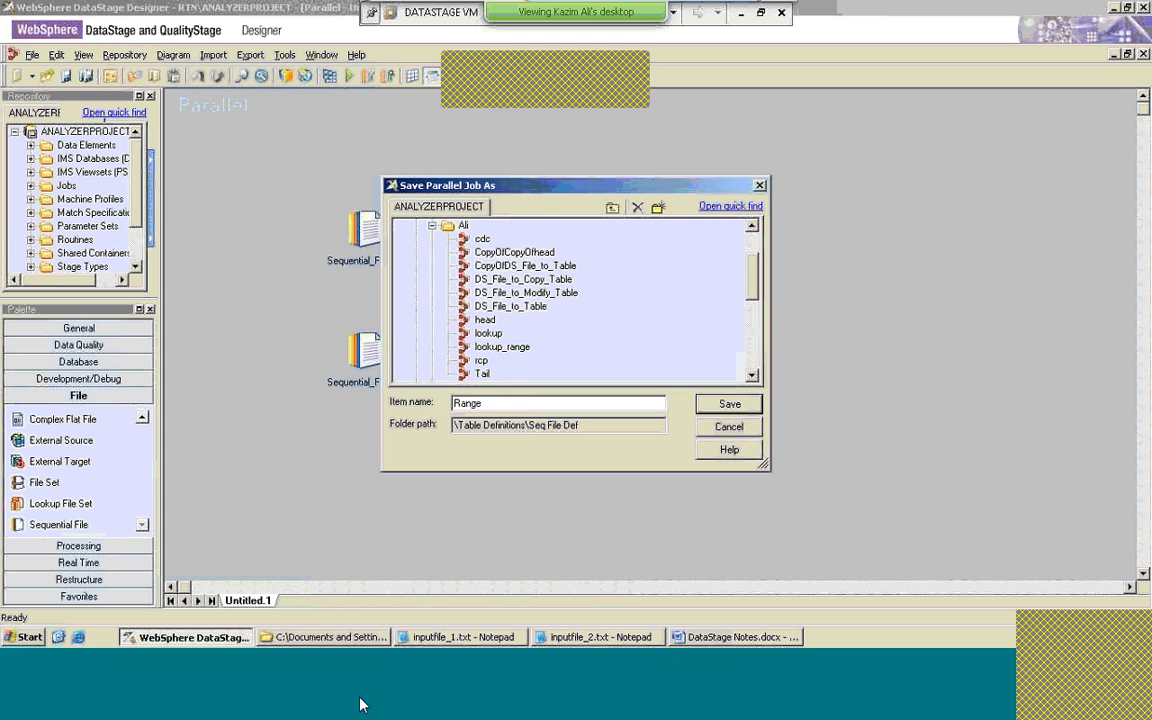
text(_lookup_)
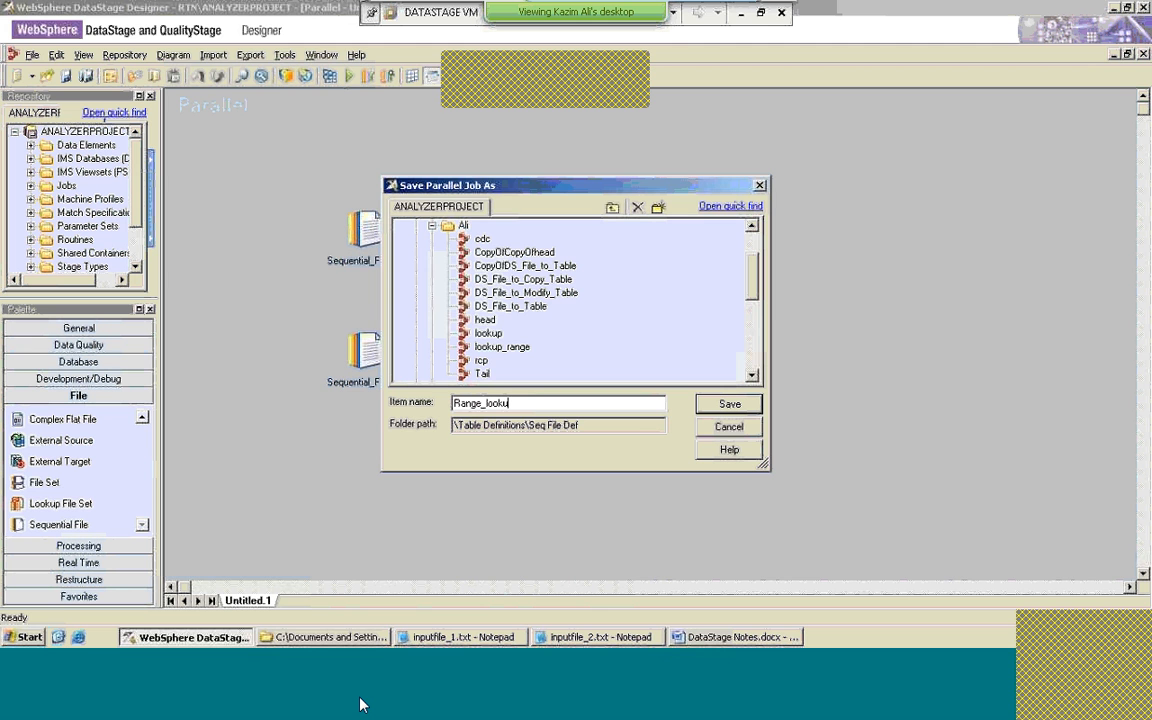
text(1)
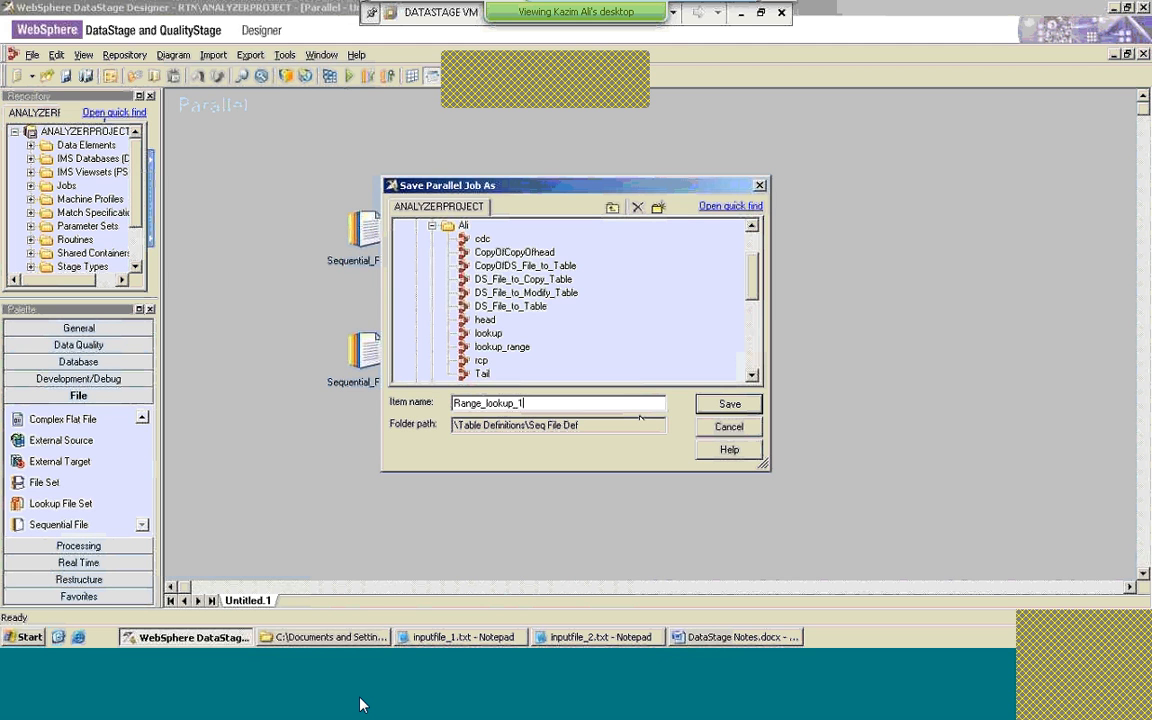
click(704, 407)
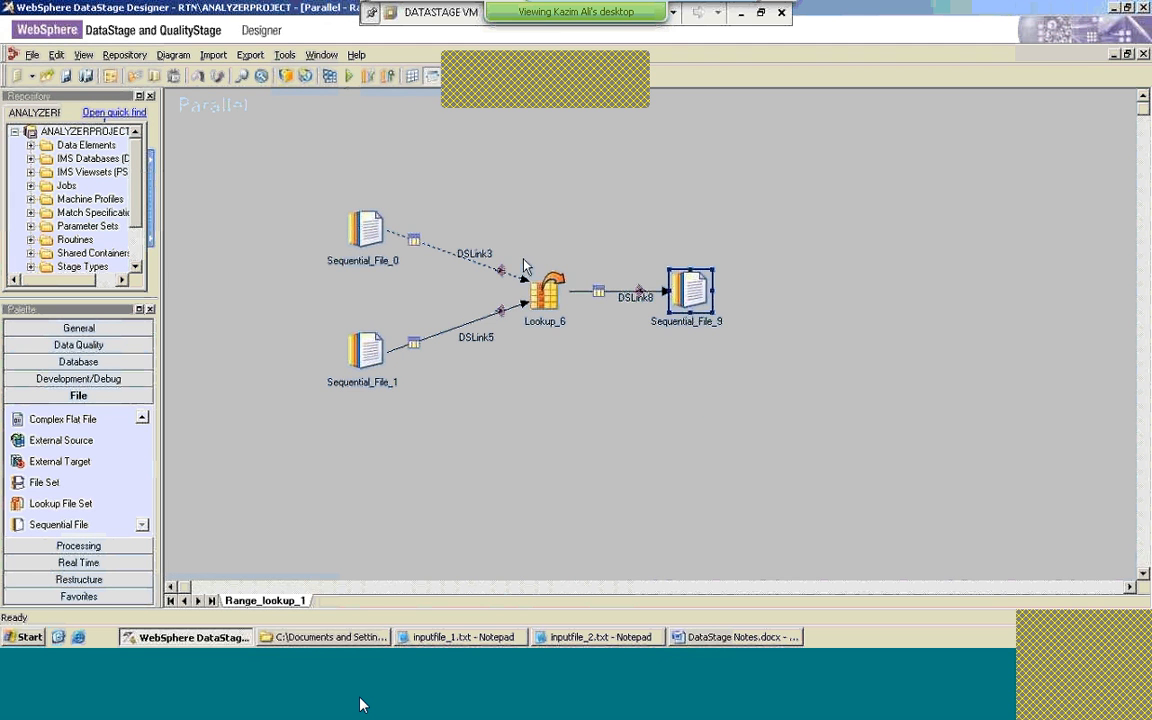
Step: Compile the Range_lookup_1 job and run it with no limit on warnings
click(330, 80)
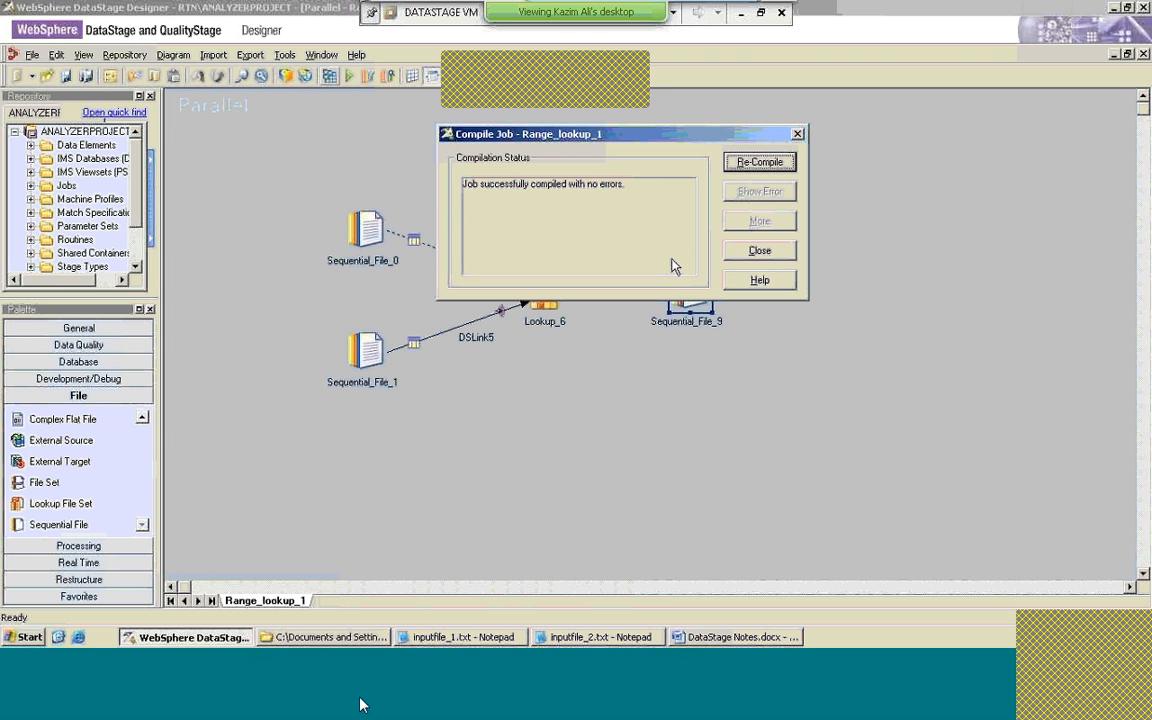
click(740, 255)
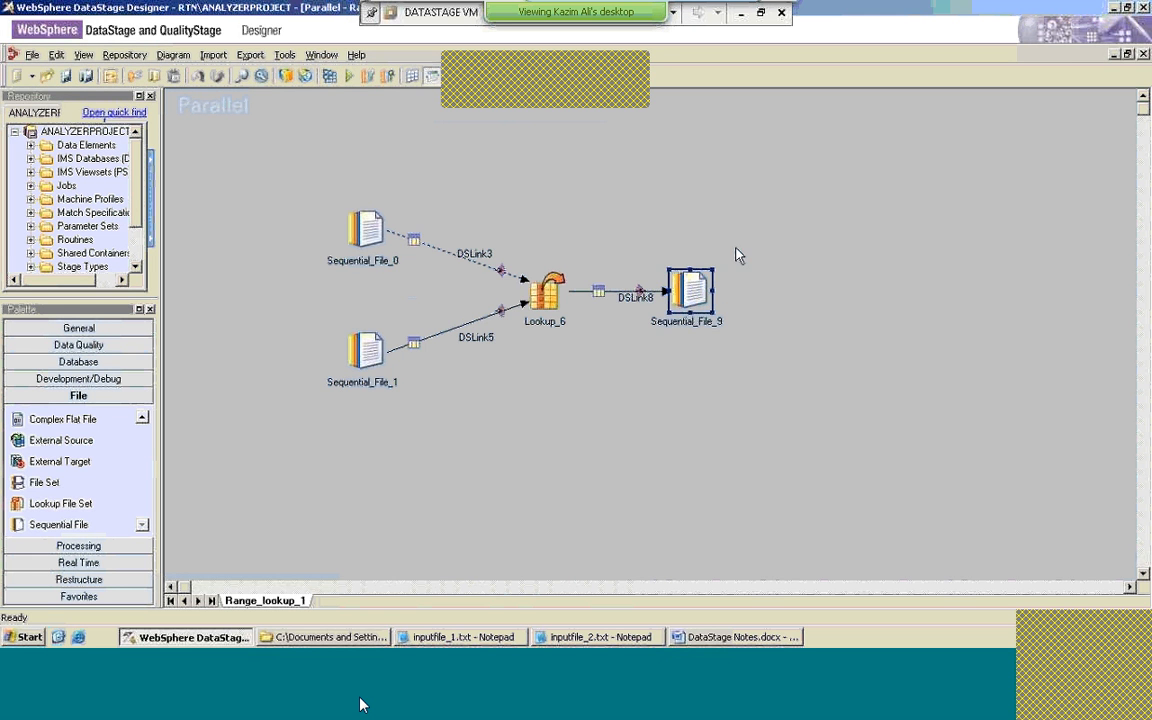
click(350, 77)
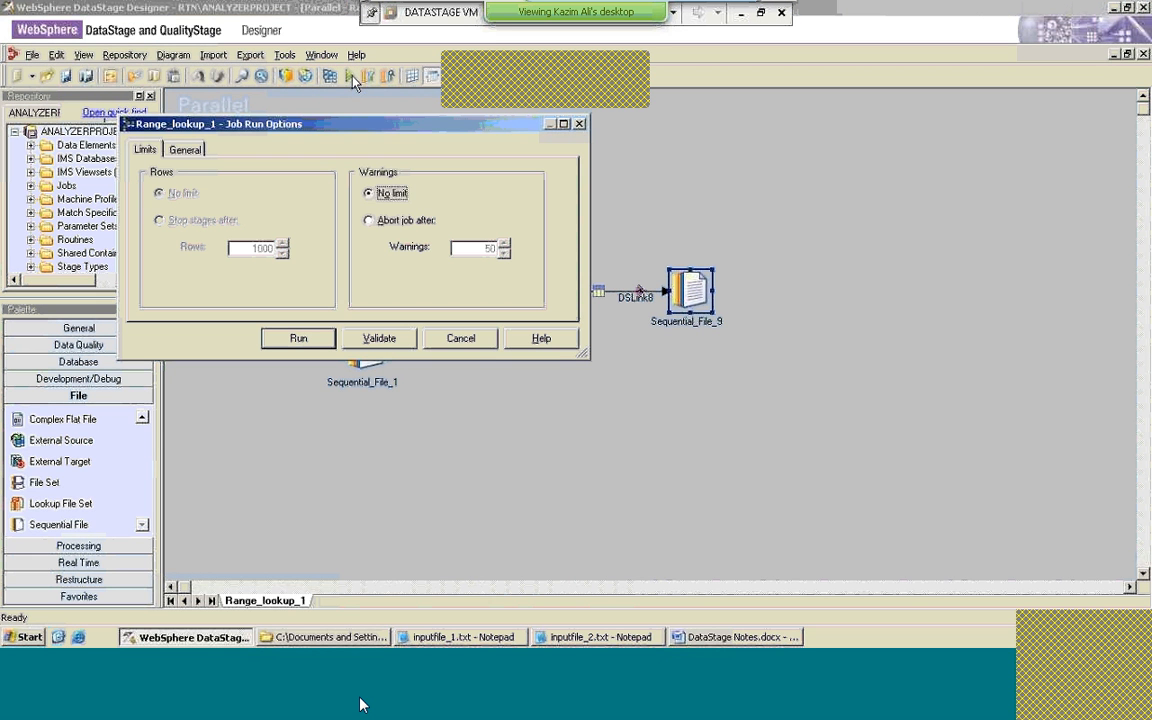
click(299, 339)
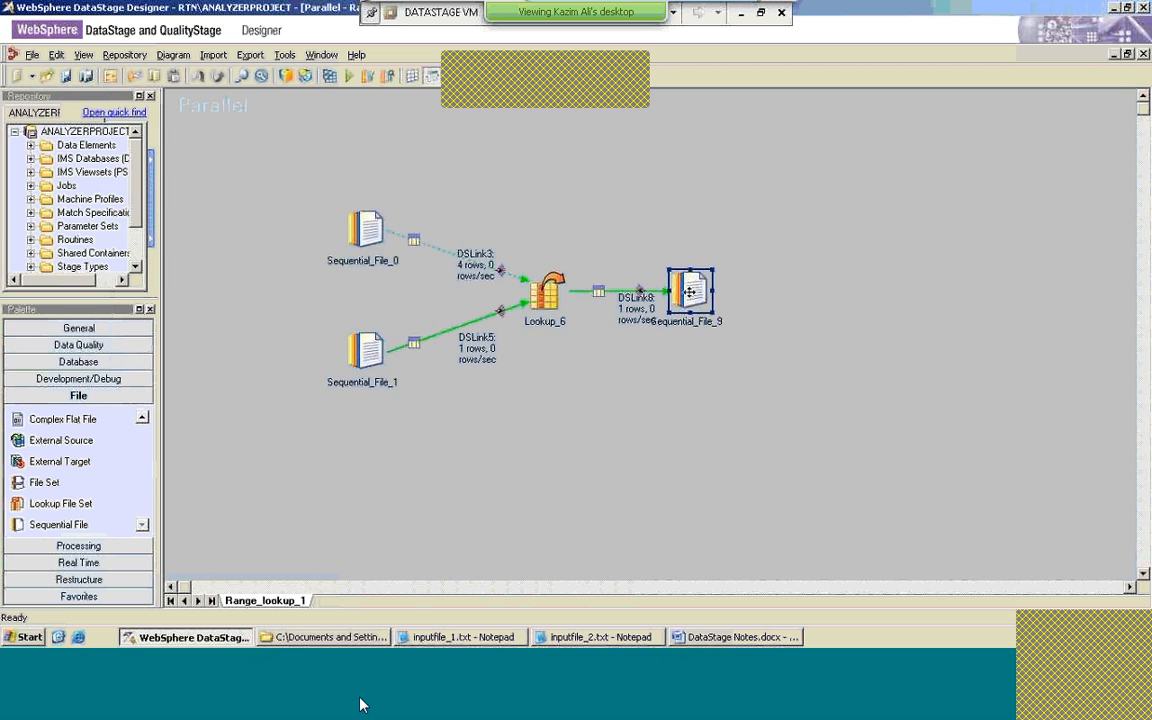
Step: View the output data that the job wrote through Sequential_File_9, displaying up to 100 rows
double_click(689, 291)
click(758, 198)
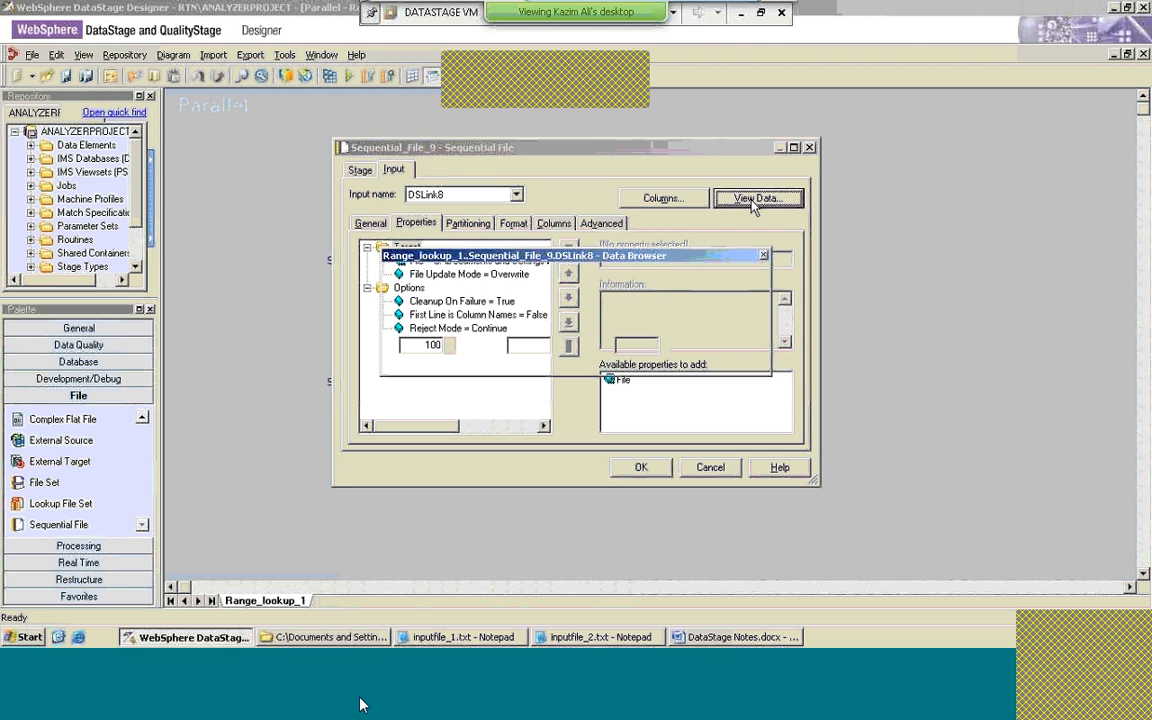
click(728, 286)
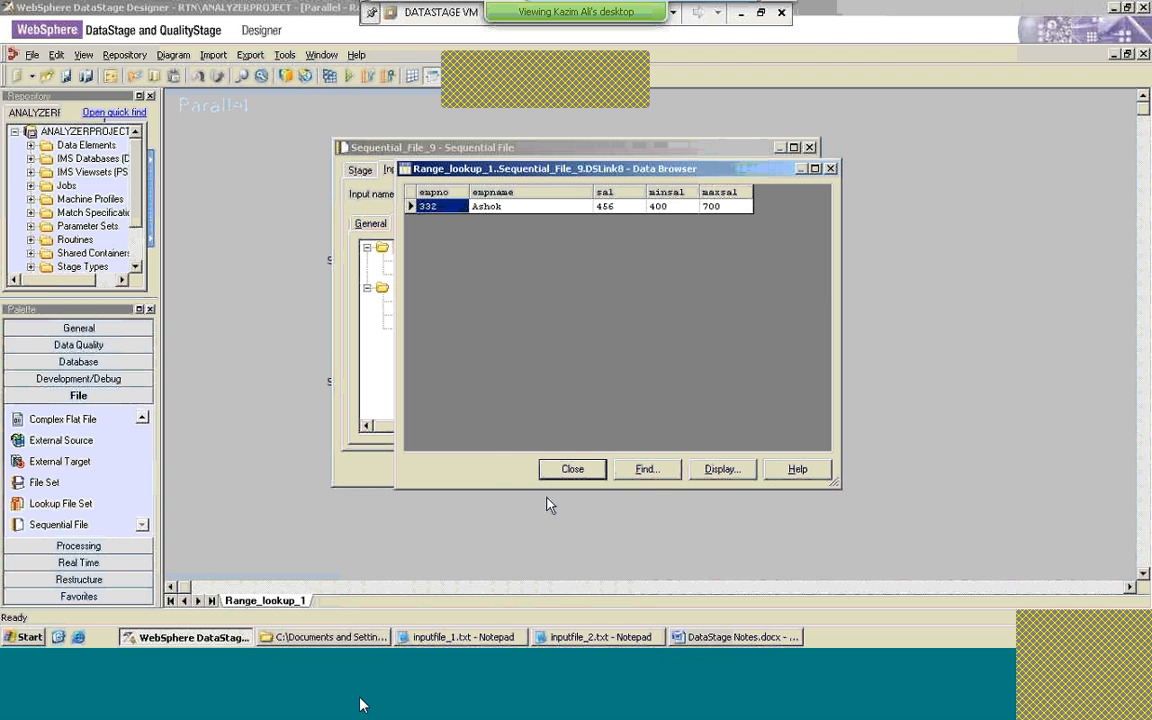
Step: Switch to Notepad and compare the output with the salaries in inputfile_1.txt and the range in inputfile_2.txt
click(597, 637)
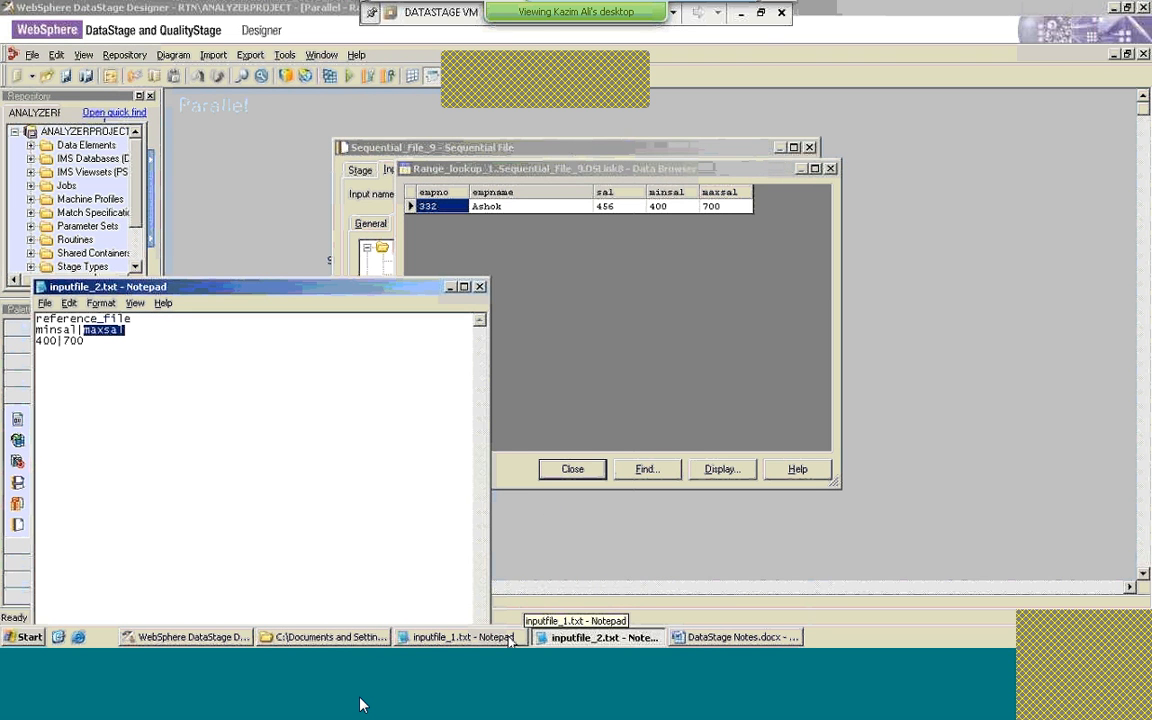
click(508, 637)
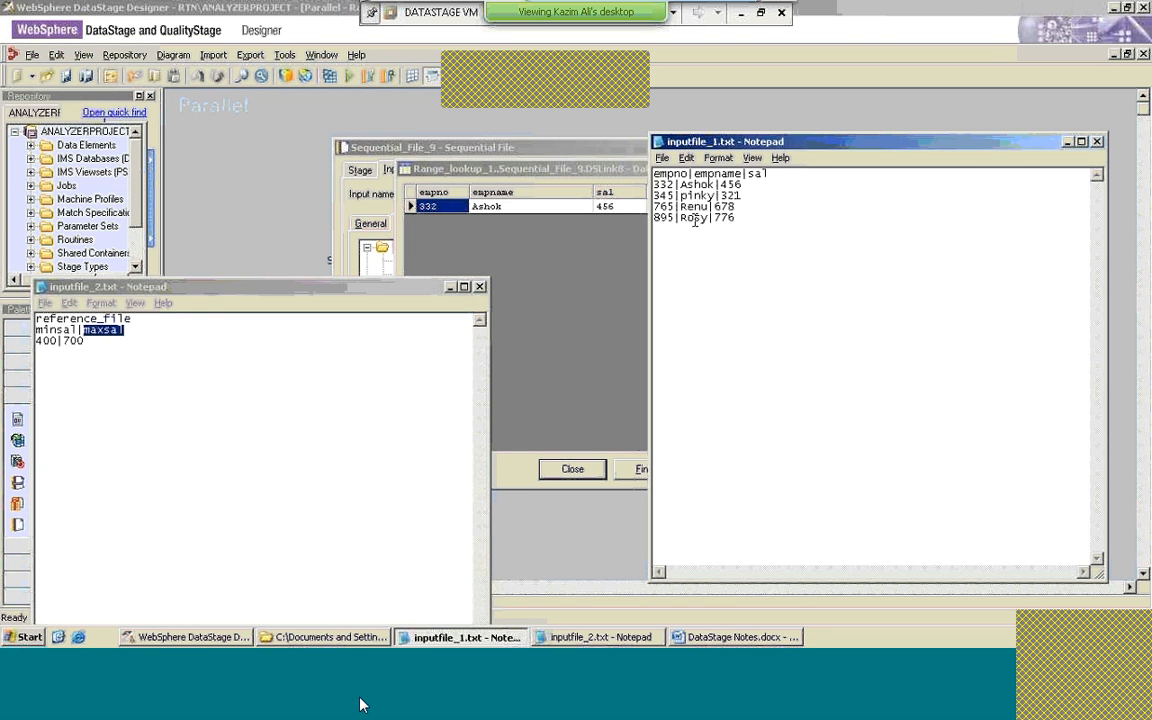
click(728, 220)
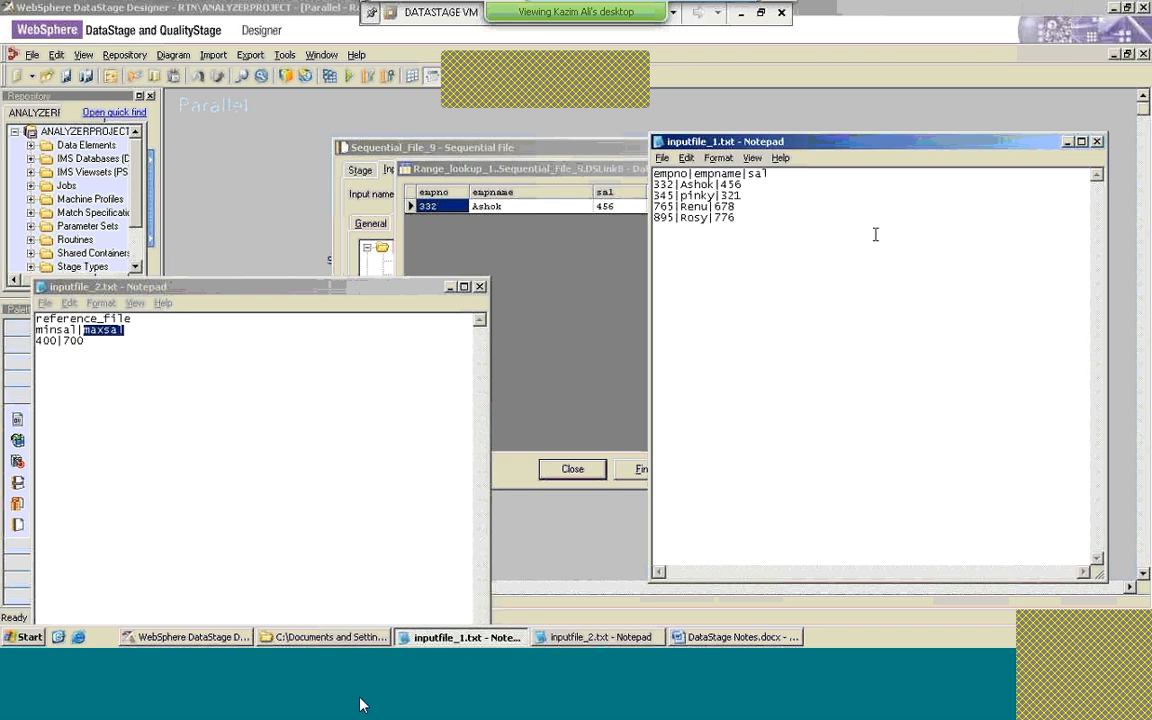
click(508, 637)
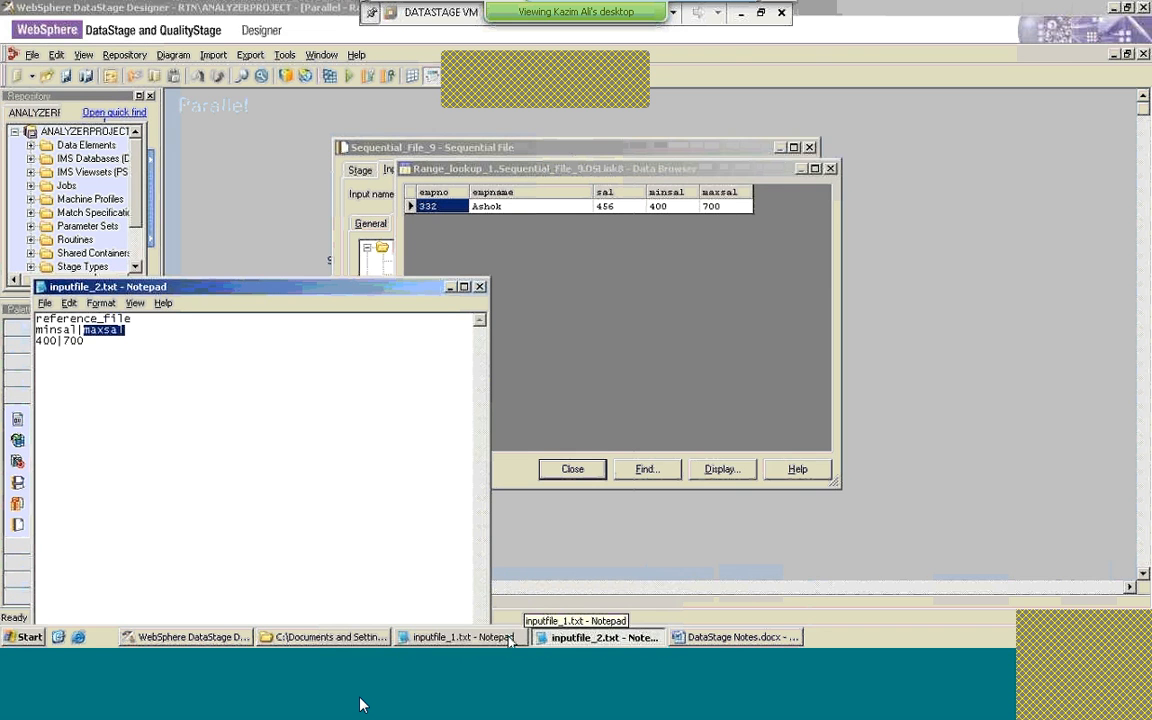
Step: Recheck the salaries in inputfile_1.txt, then return to the job canvas and close the output data and Sequential_File_9 properties
click(508, 637)
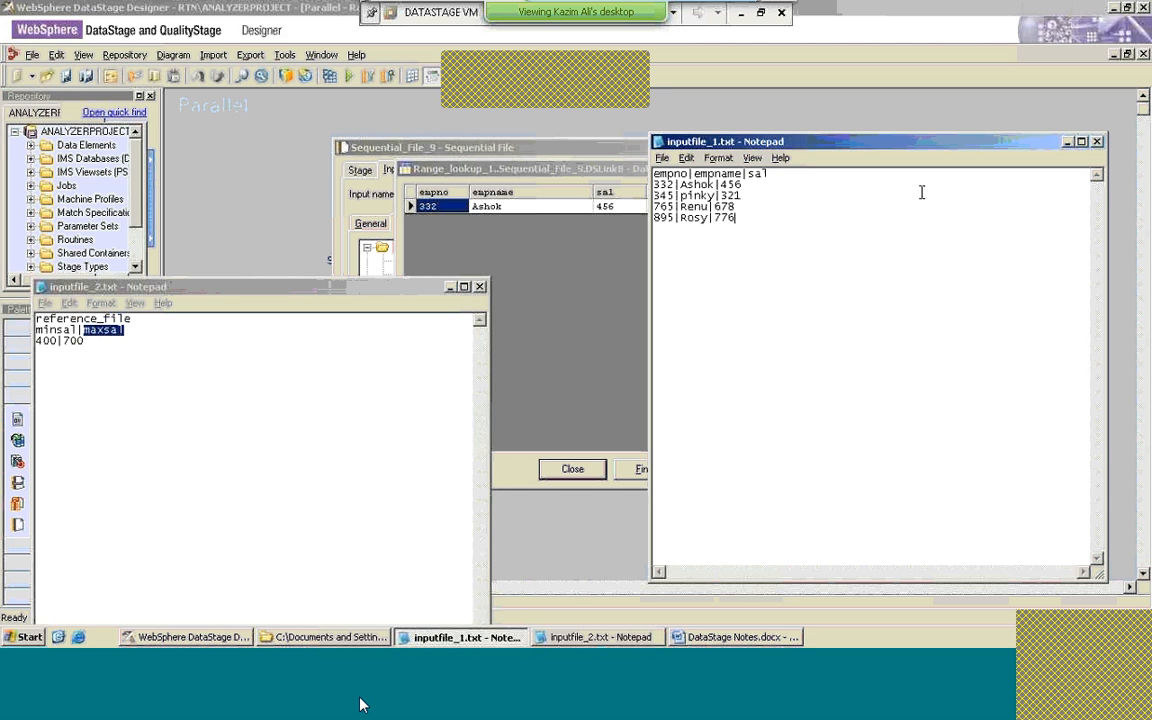
right_click(724, 199)
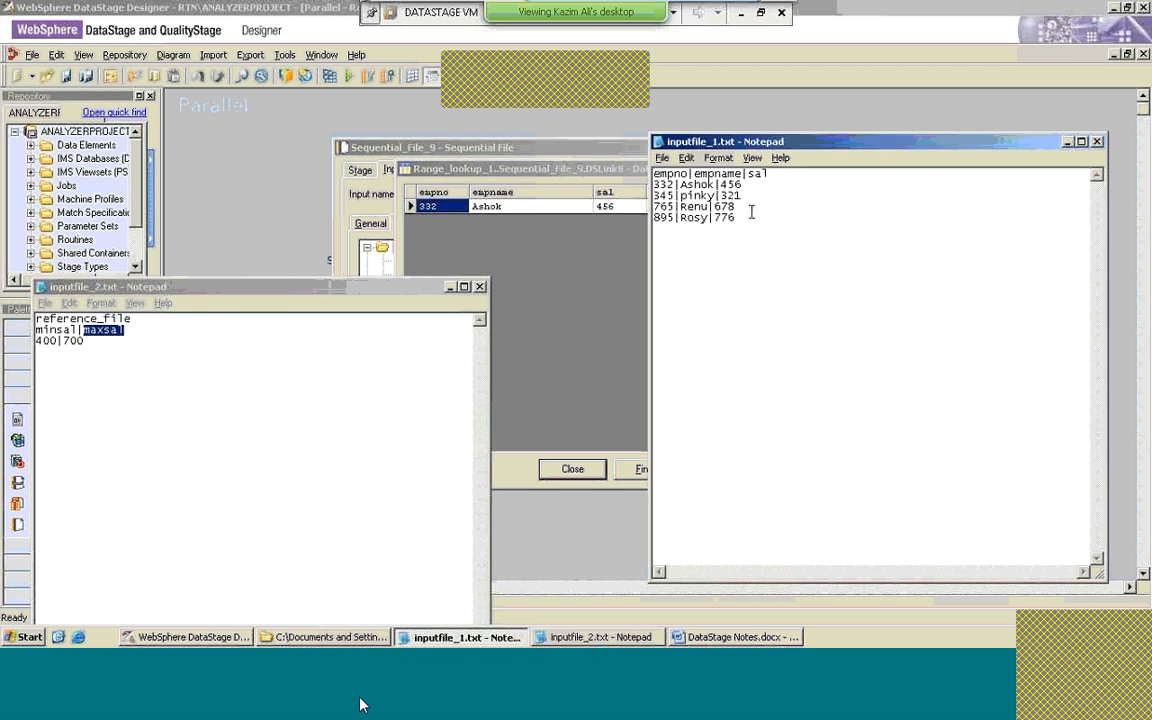
click(1067, 141)
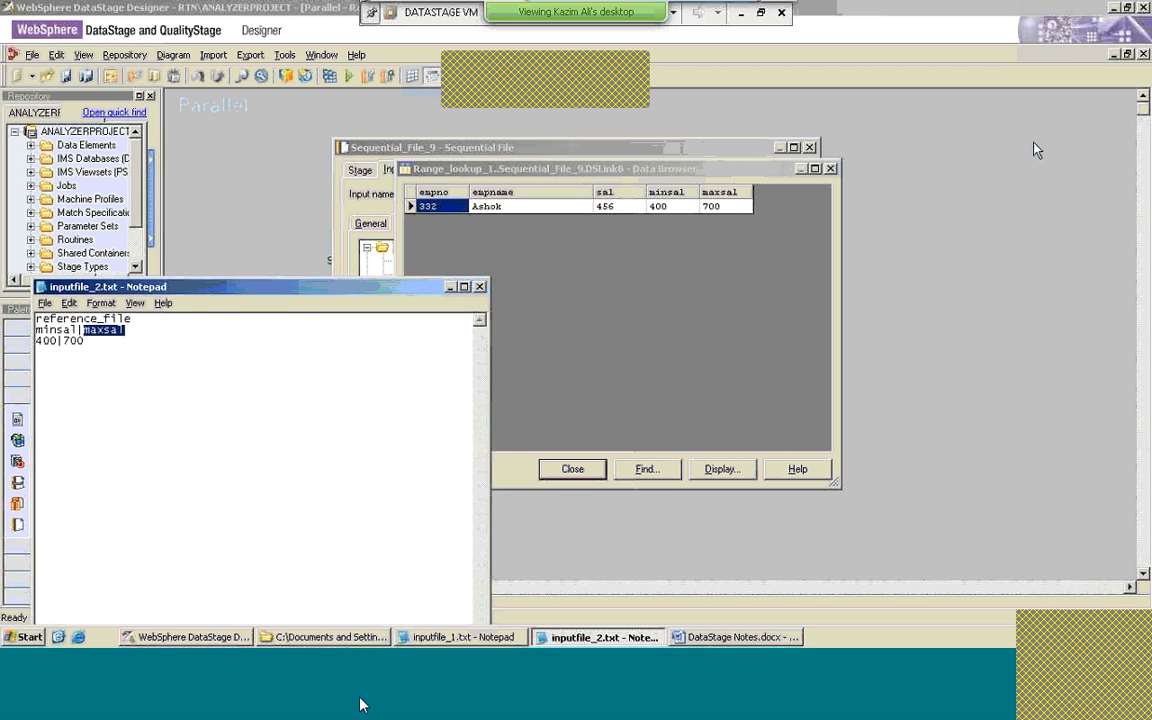
click(450, 286)
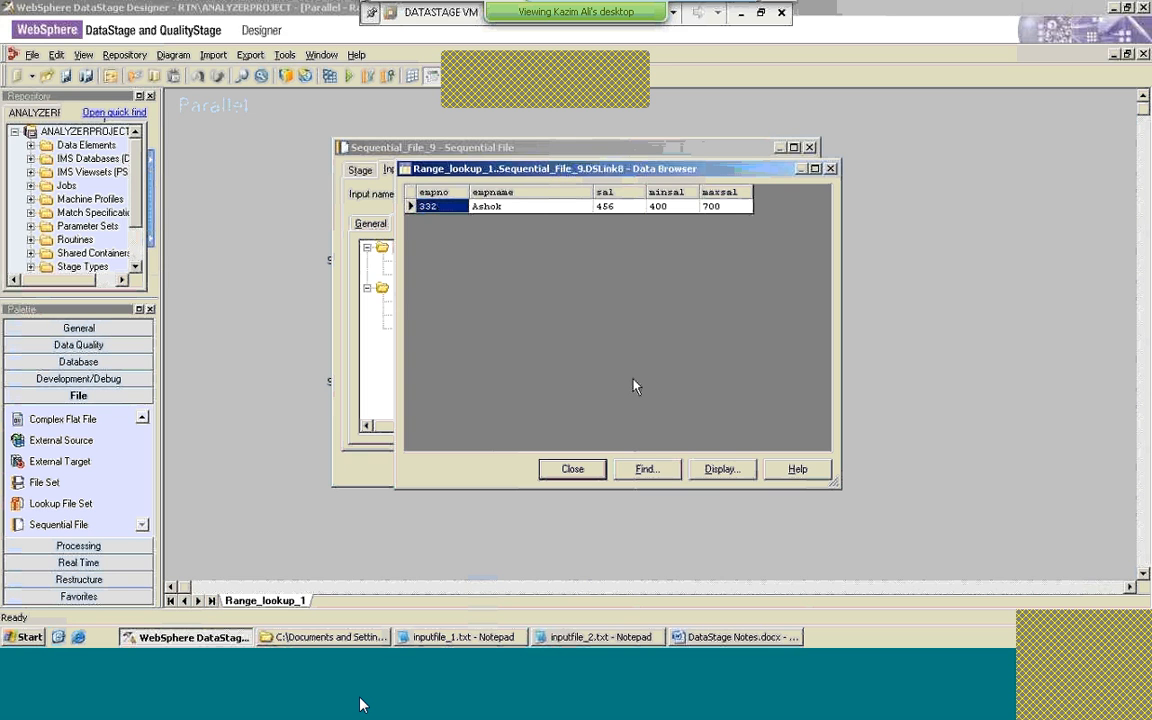
click(598, 470)
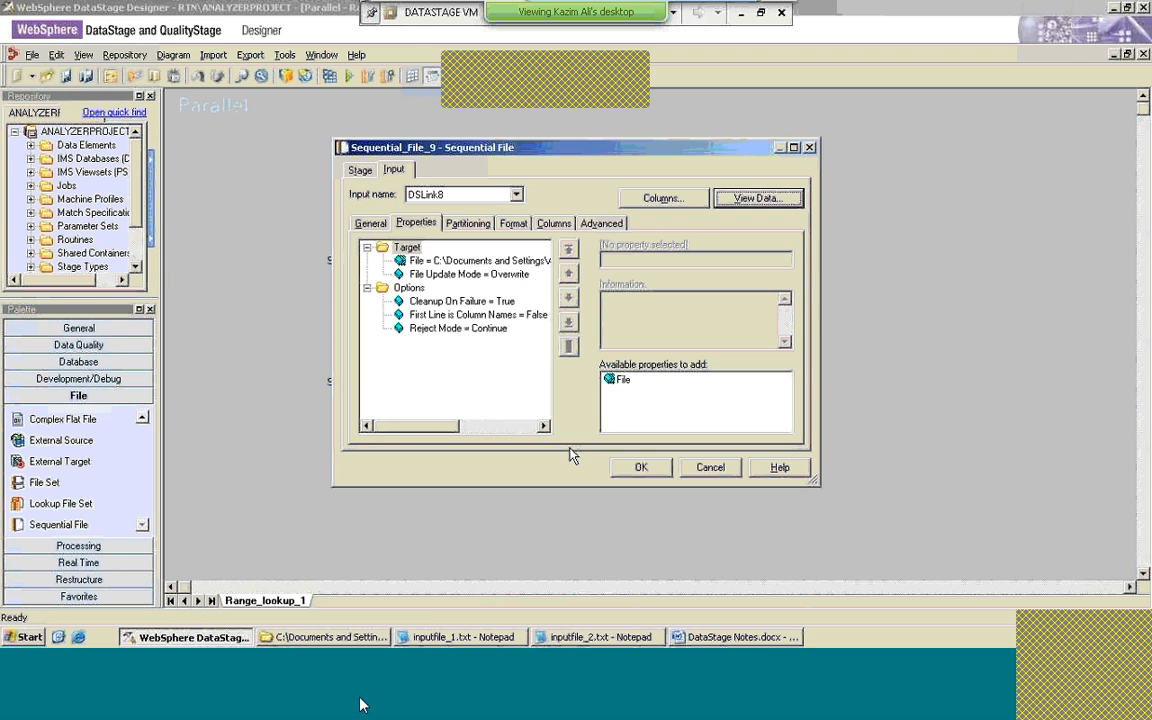
click(708, 472)
Step: Examine the range expression on the sal key of DSLink3 in Lookup_6 against the values in inputfile_1.txt and inputfile_2.txt
double_click(547, 292)
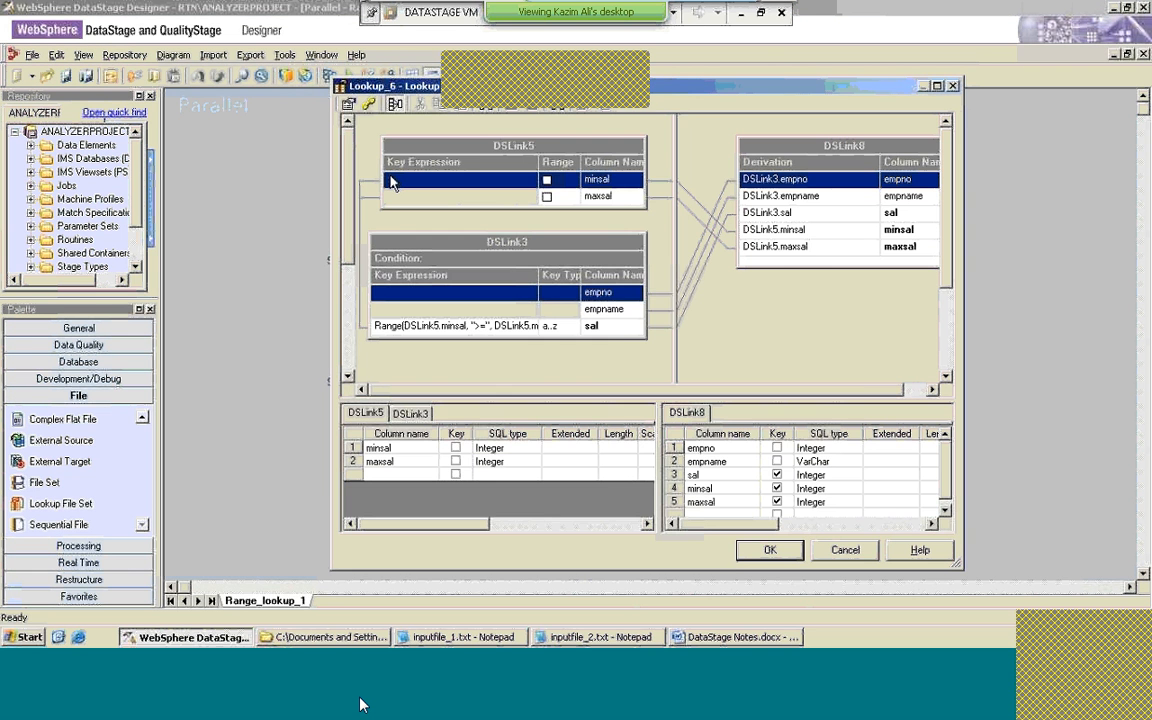
double_click(450, 326)
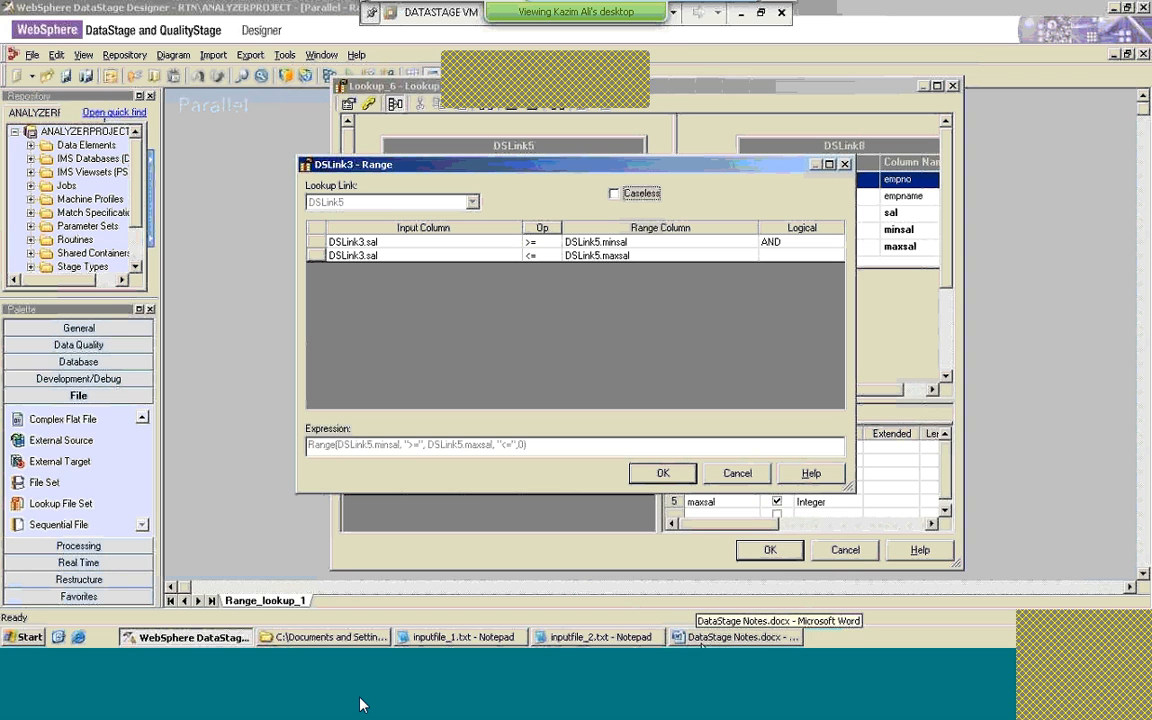
click(556, 641)
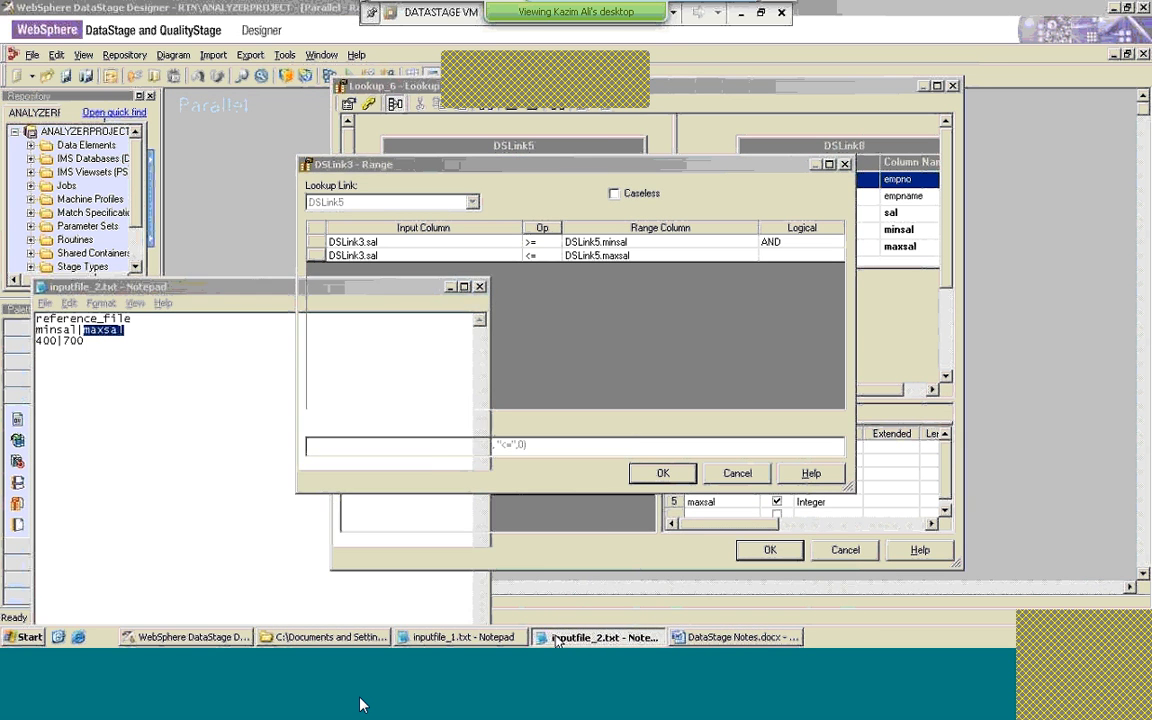
click(556, 641)
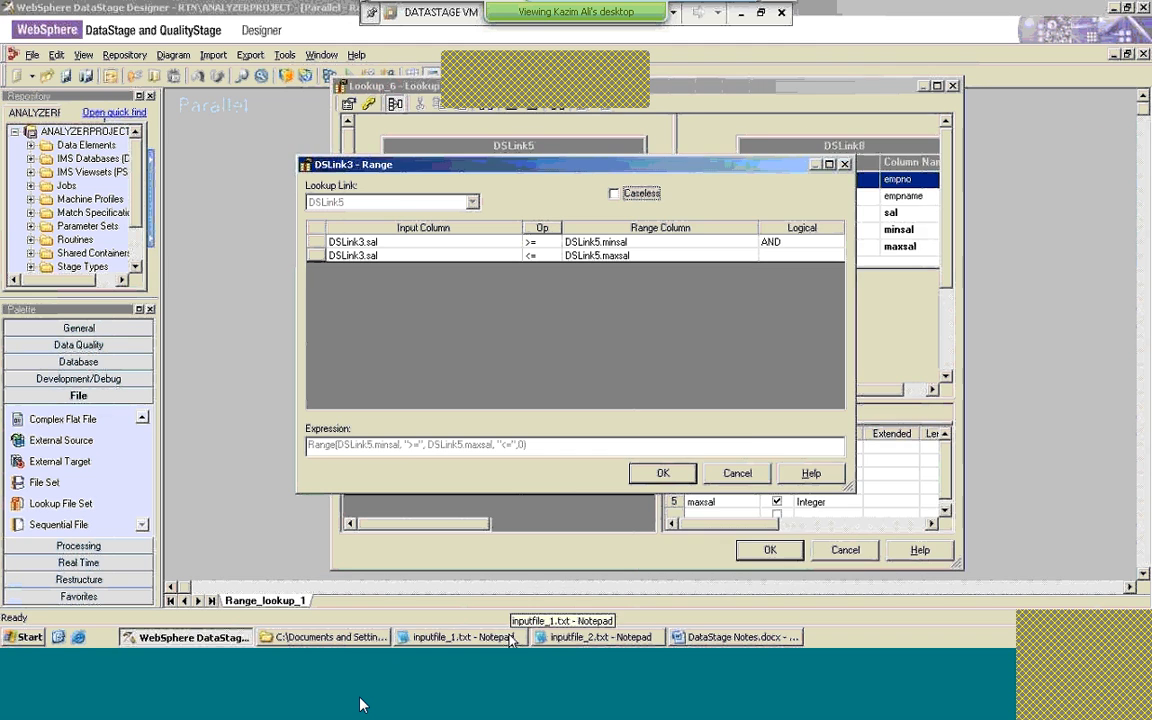
click(510, 640)
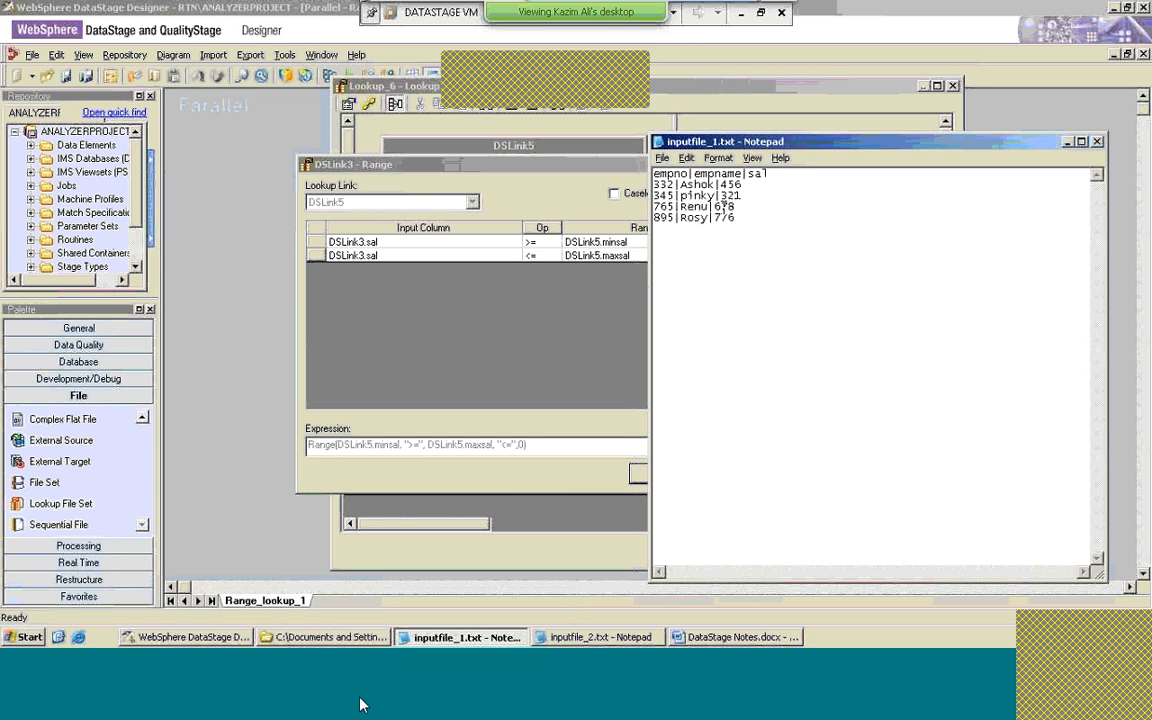
click(584, 360)
key(alt+Tab)
click(959, 127)
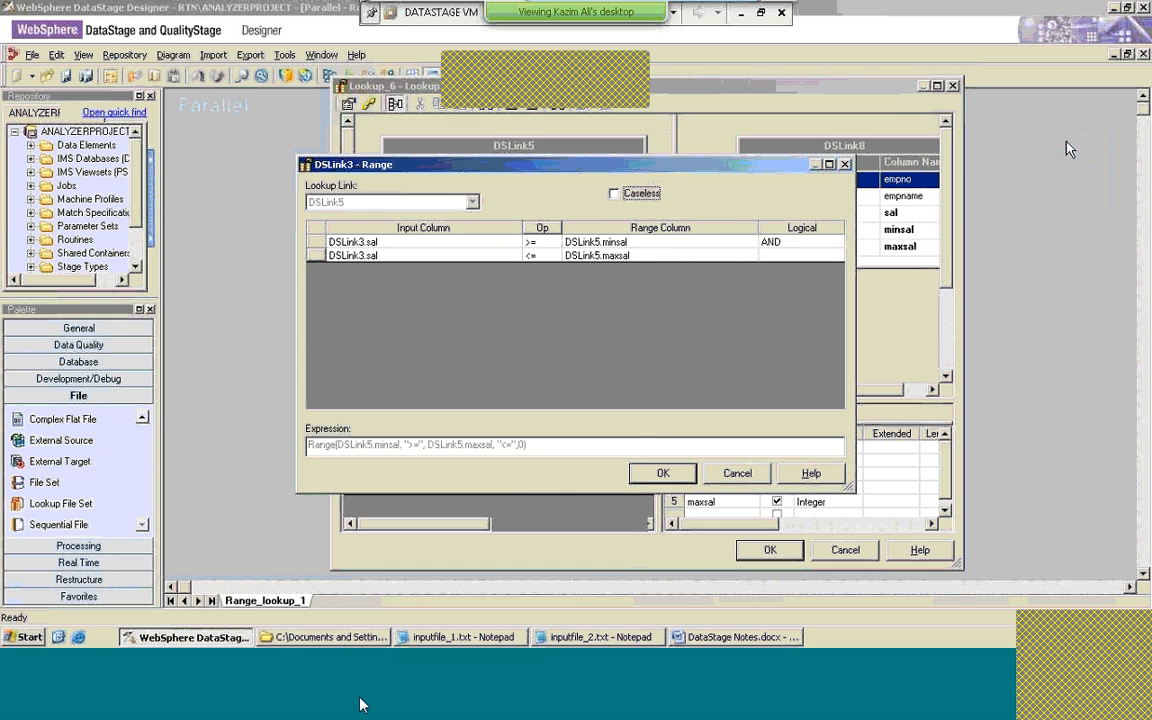
key(alt+Tab)
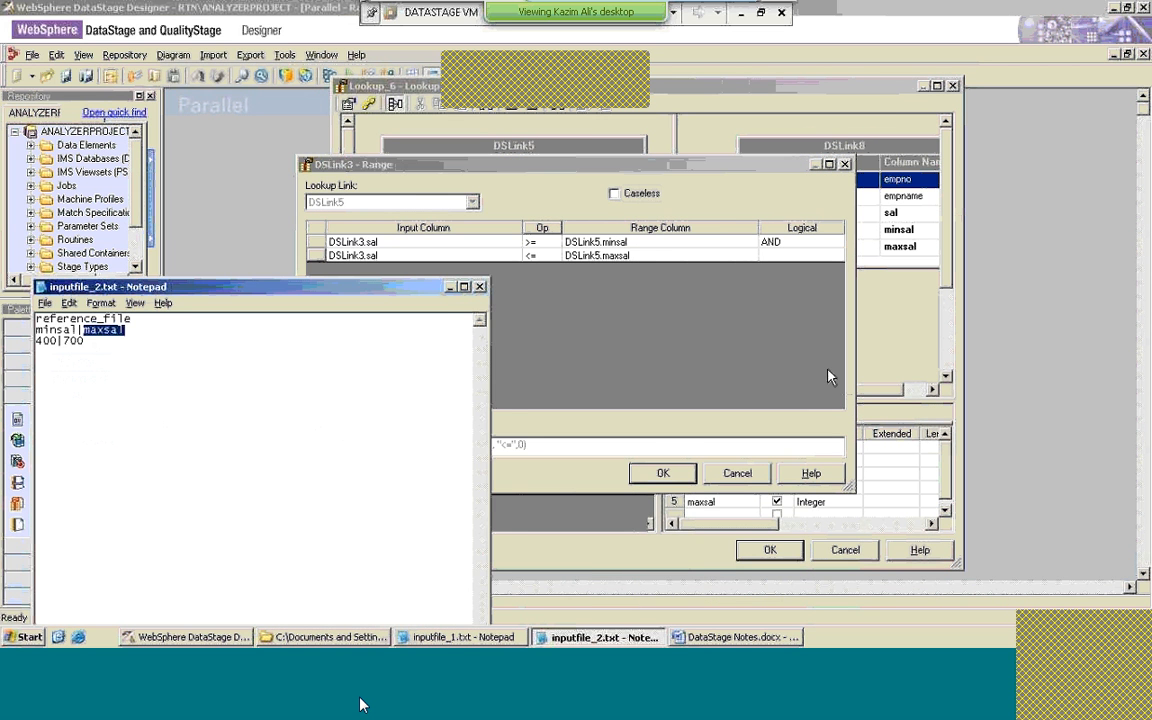
click(826, 377)
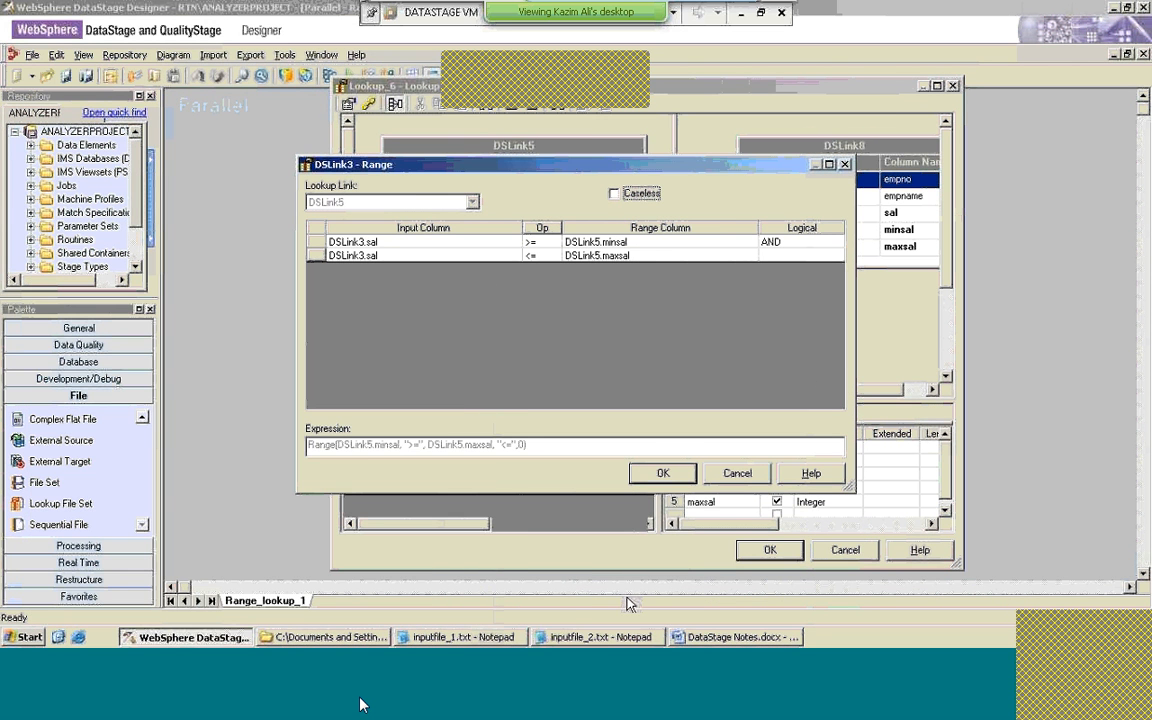
click(602, 637)
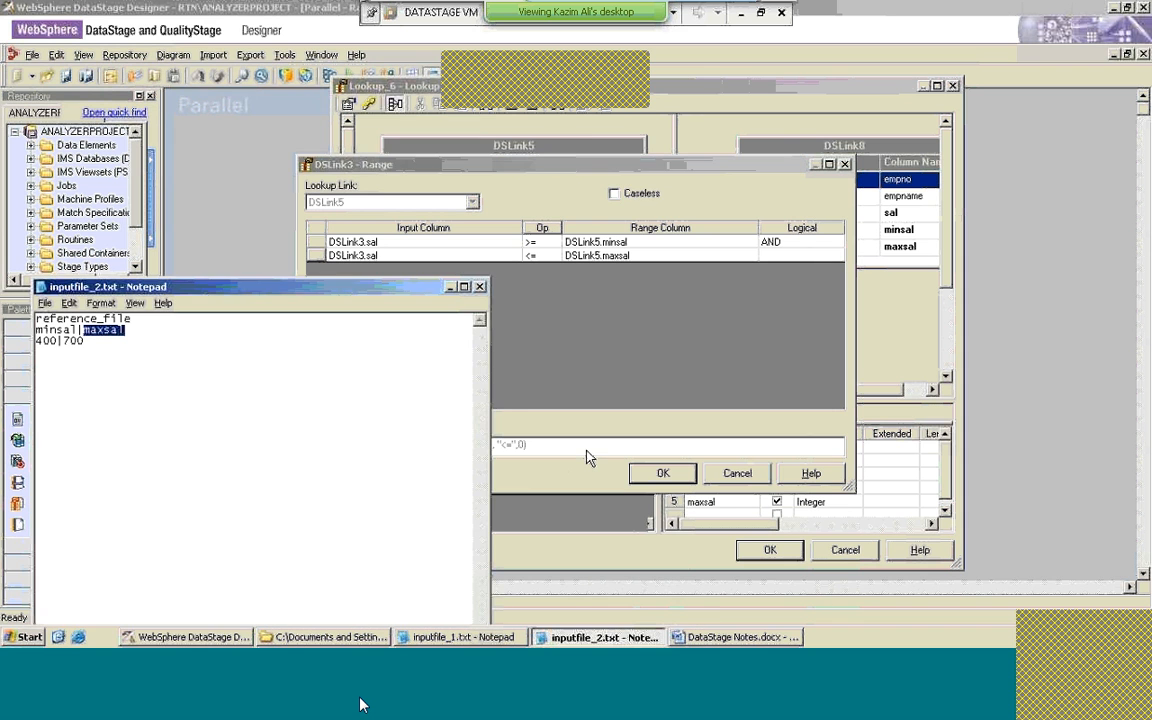
click(588, 457)
Step: Delete the records with salaries 456, 321 and 776 from inputfile_1.txt, keeping the 678 record, and save the file
click(463, 637)
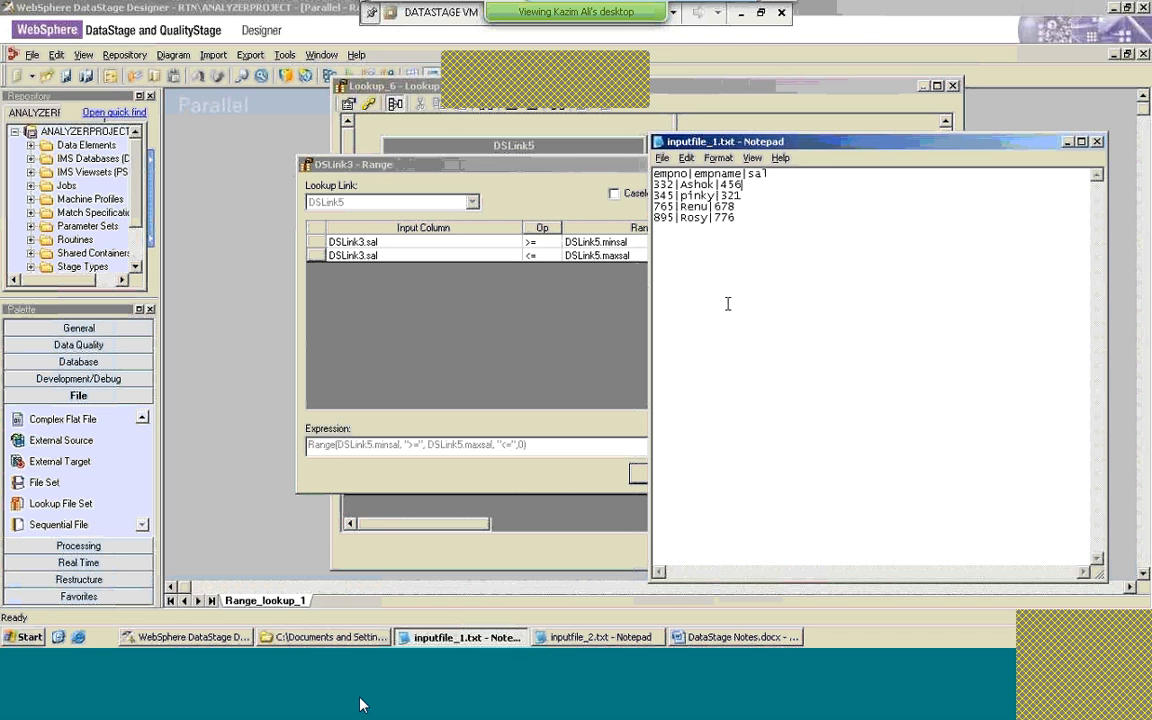
key(shift+End)
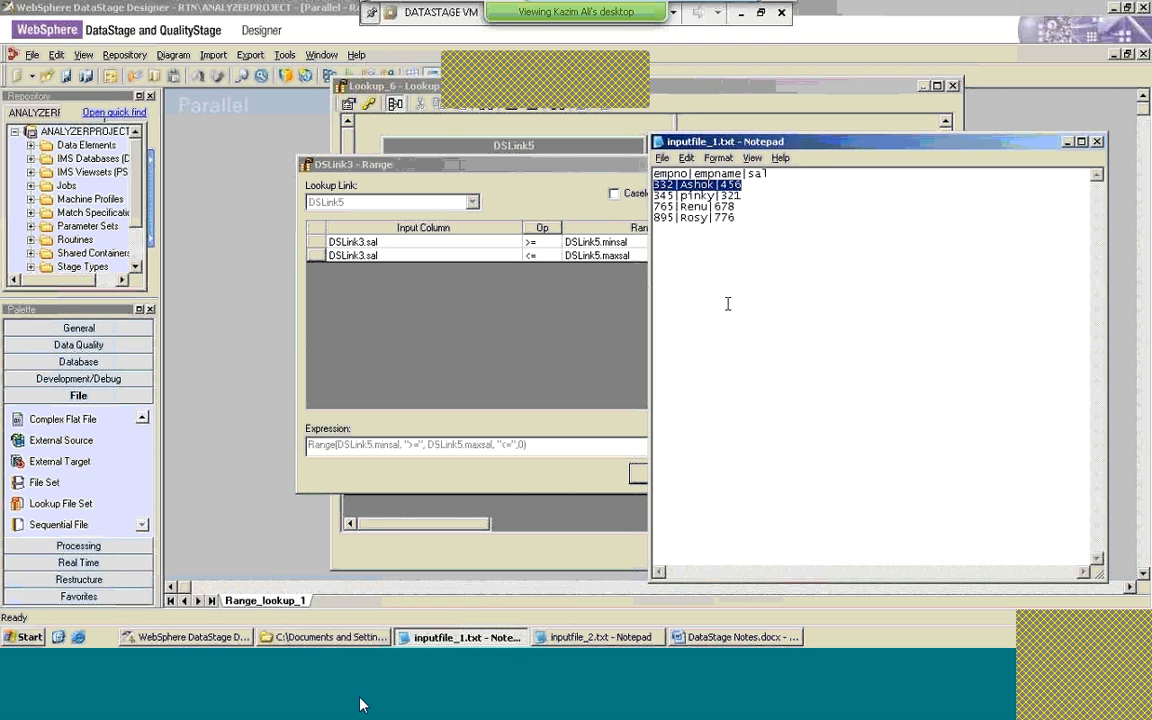
key(Right)
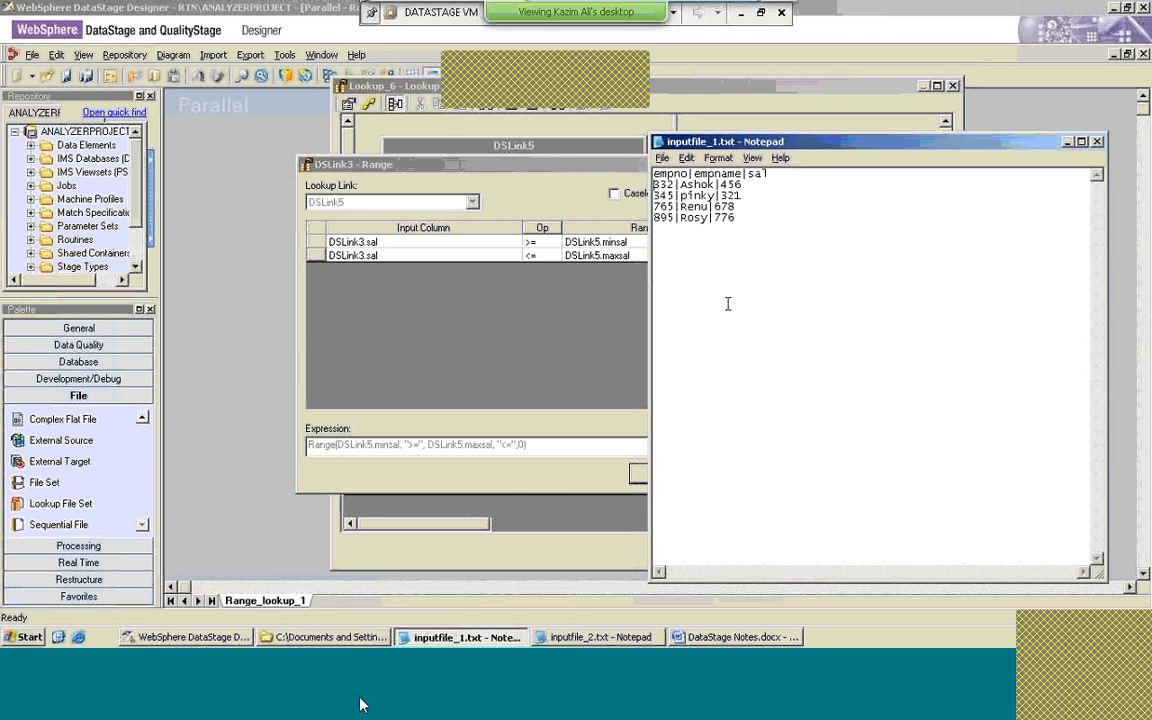
key(shift+Down)
key(shift+Down)
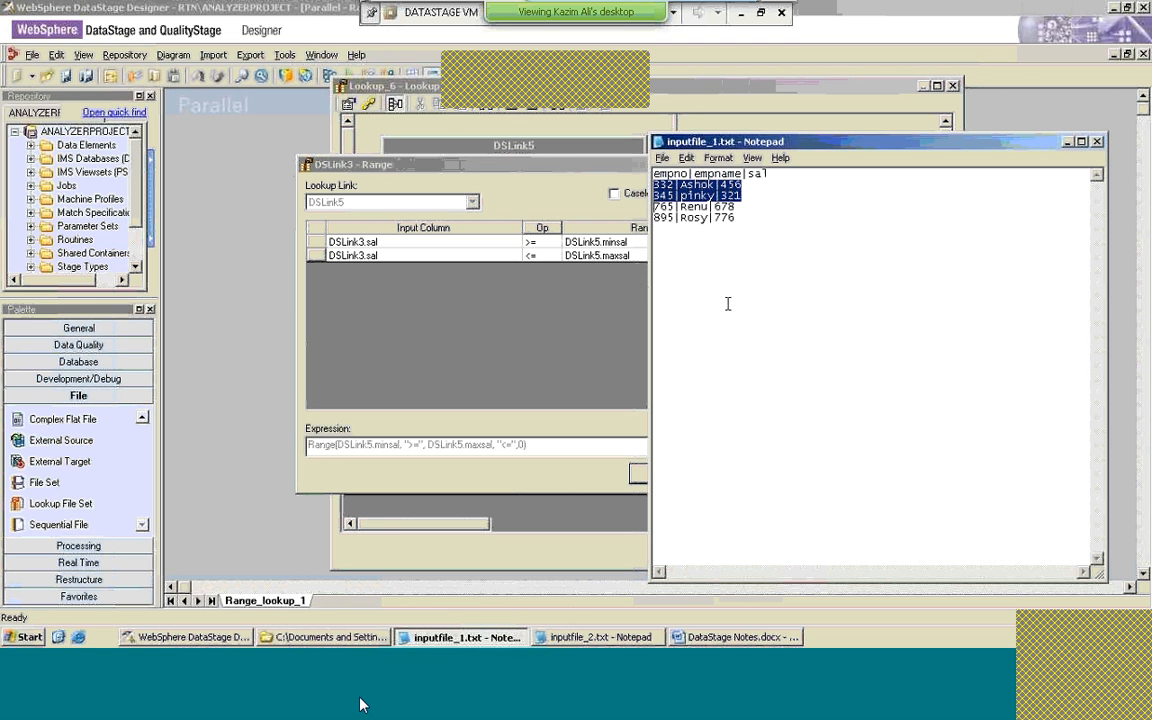
key(Delete)
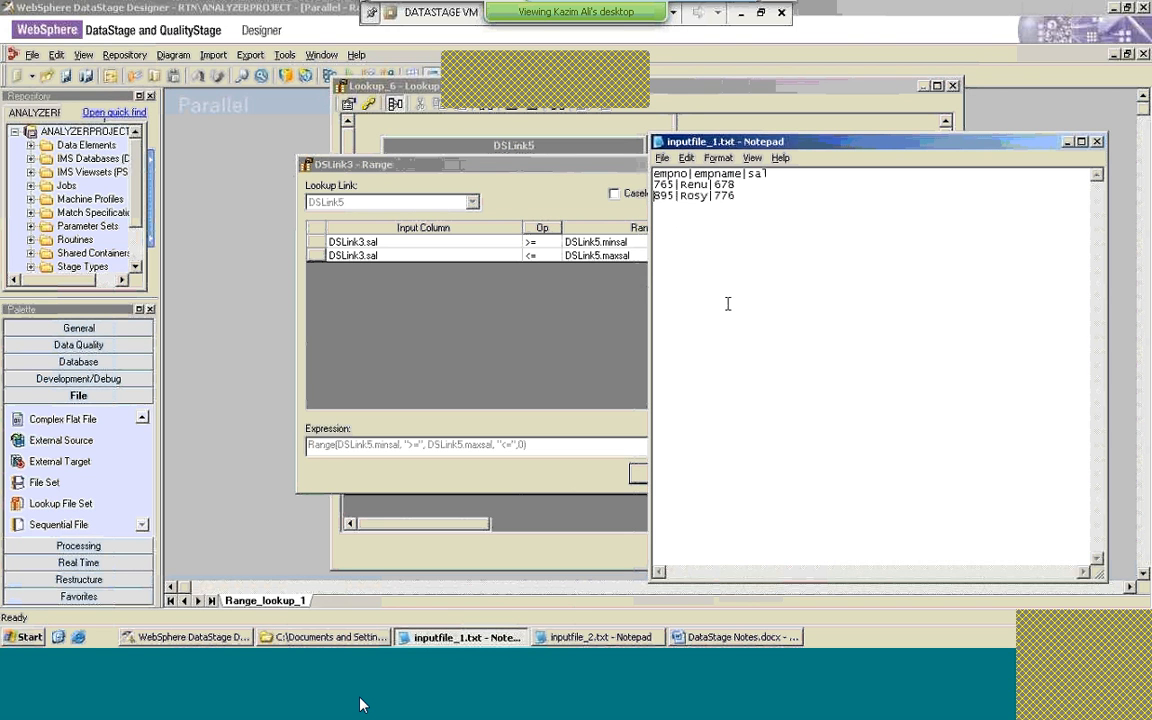
key(shift+End)
key(Delete)
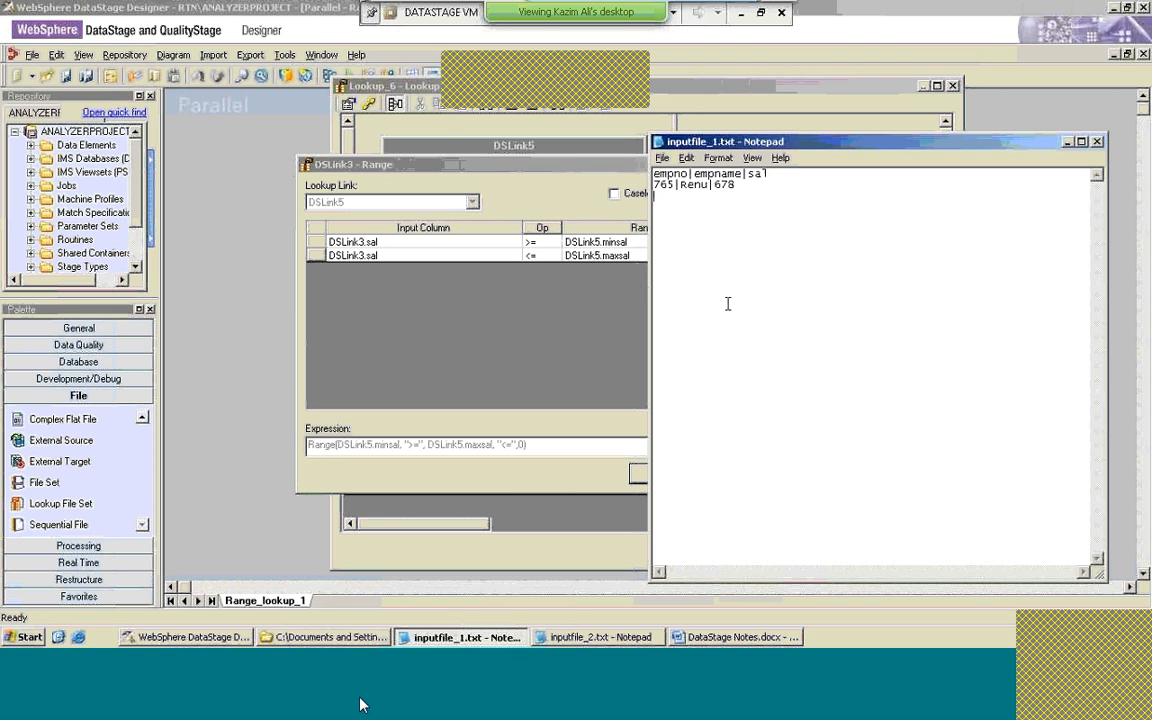
click(662, 158)
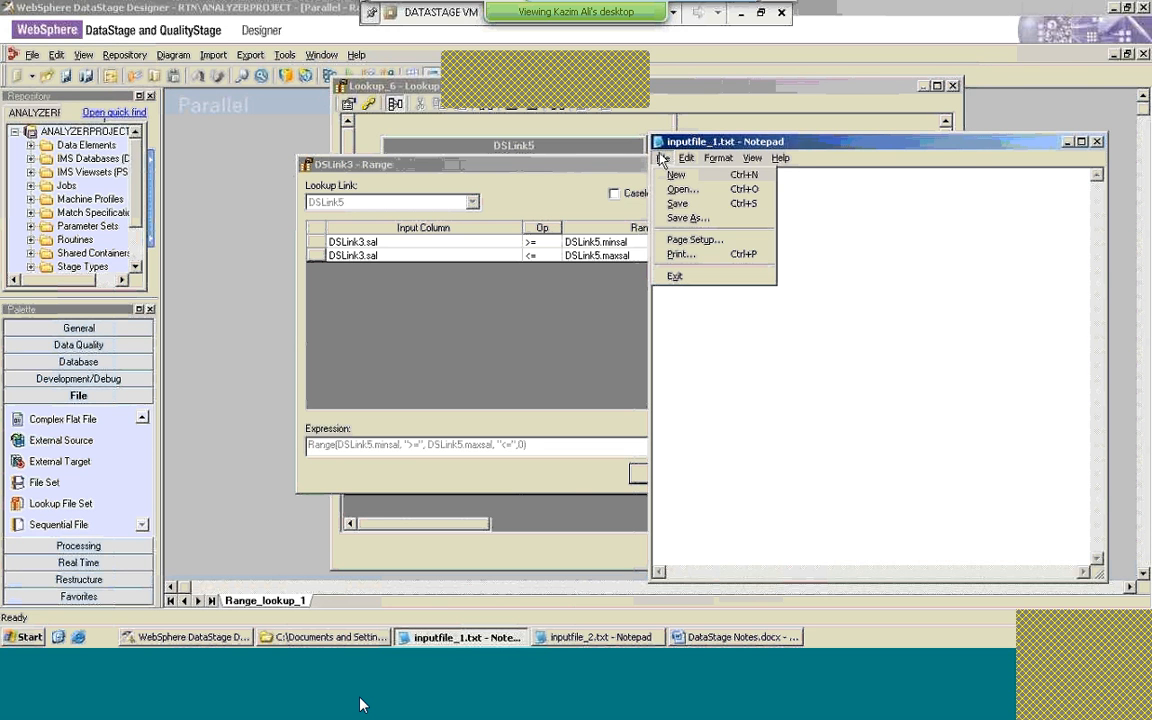
click(678, 203)
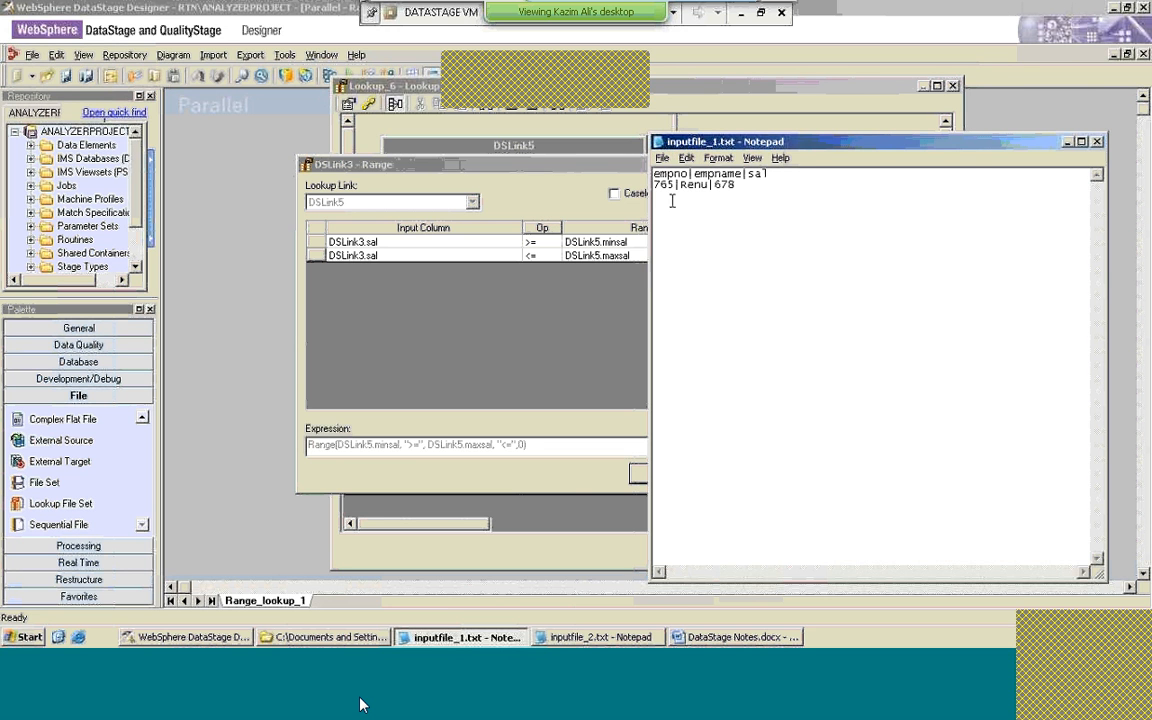
Step: Switch back to DataStage Designer and close the DSLink3 range conditions and the Lookup_6 editor
click(603, 191)
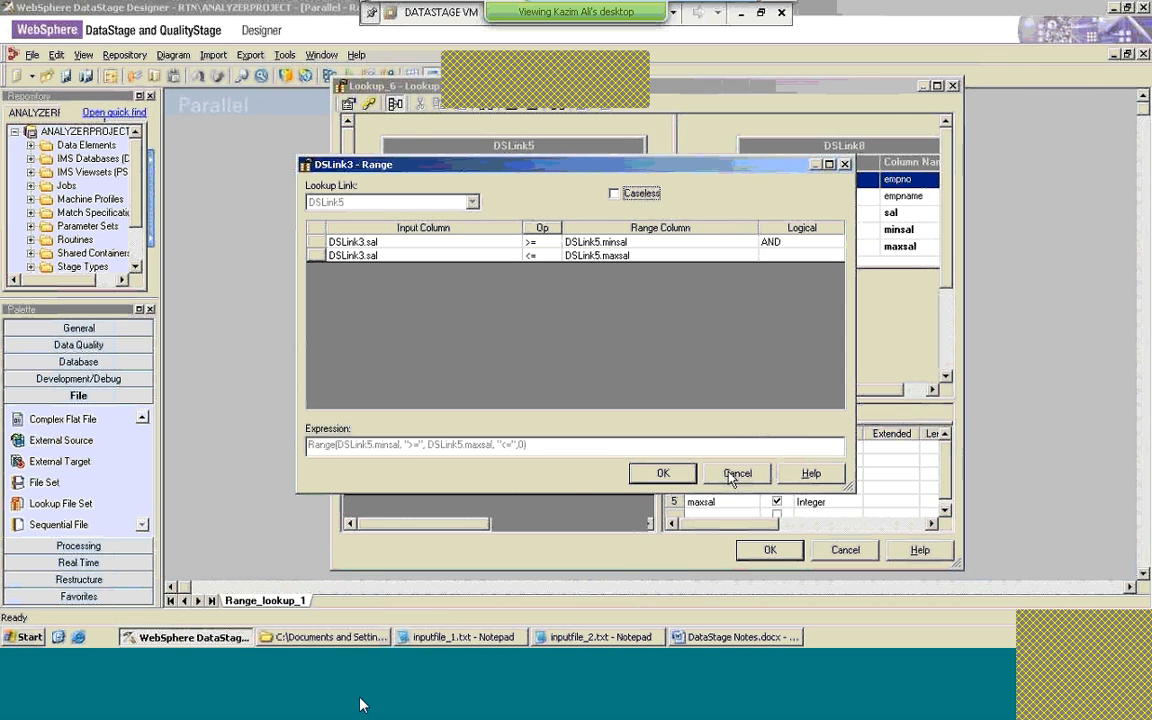
click(663, 473)
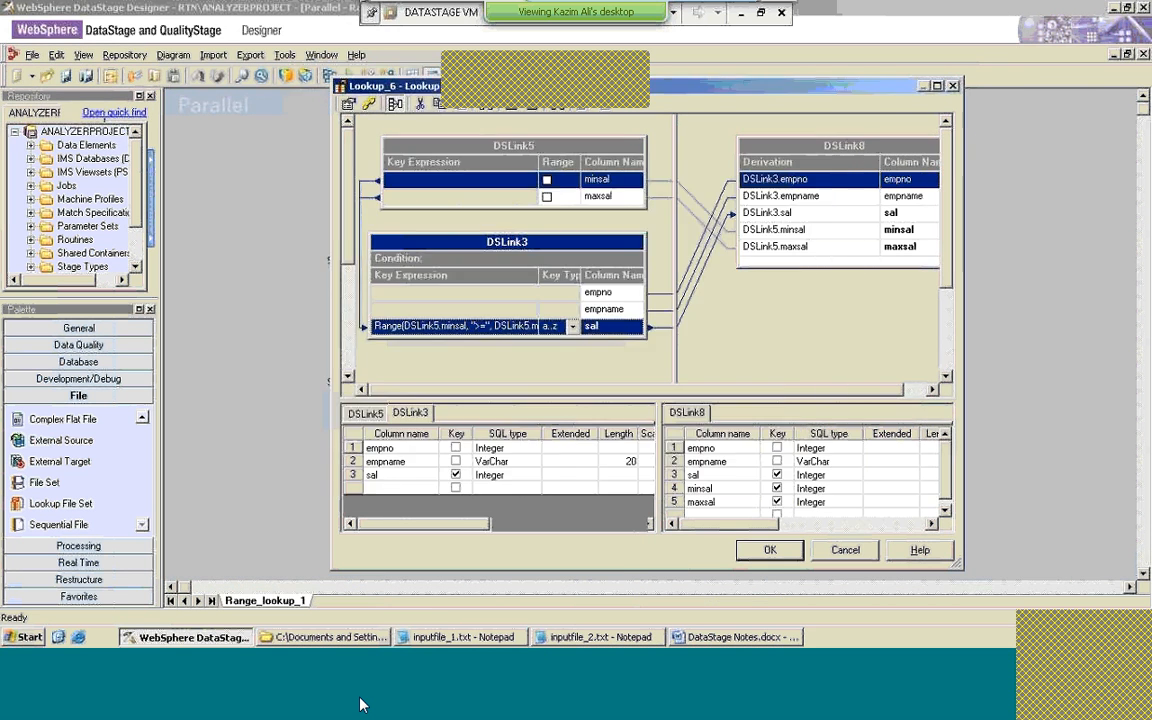
click(827, 550)
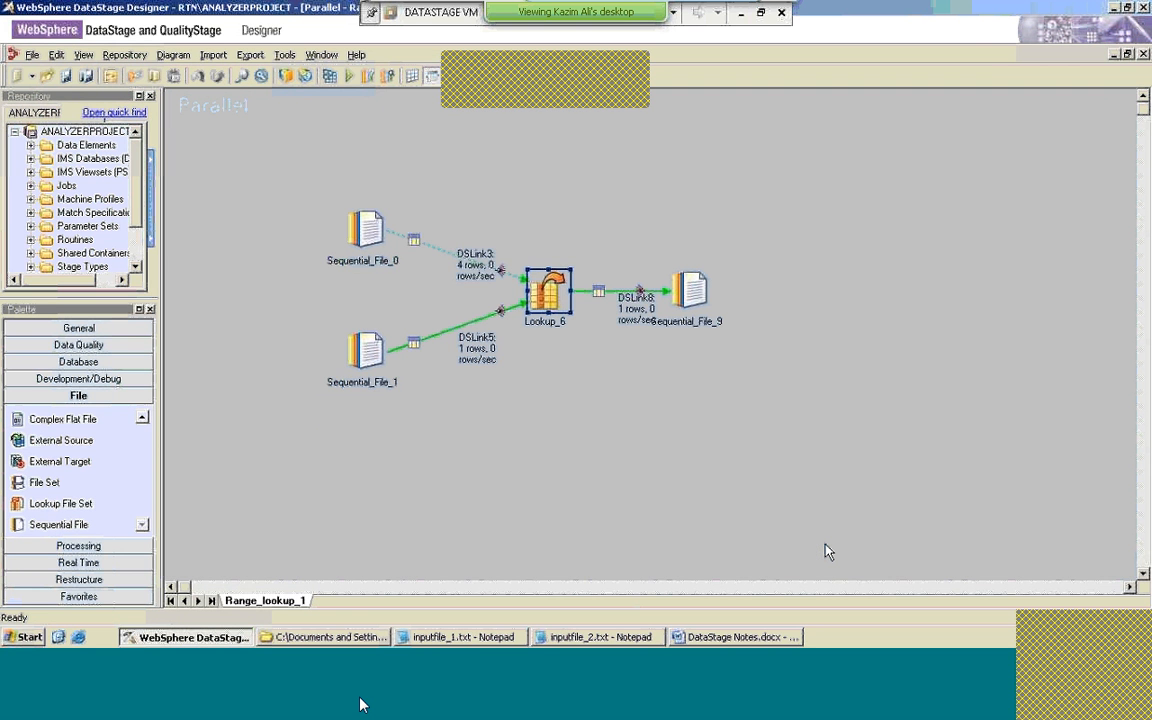
Step: Recompile the Range_lookup_1 job and run it again with no limit on warnings
click(331, 80)
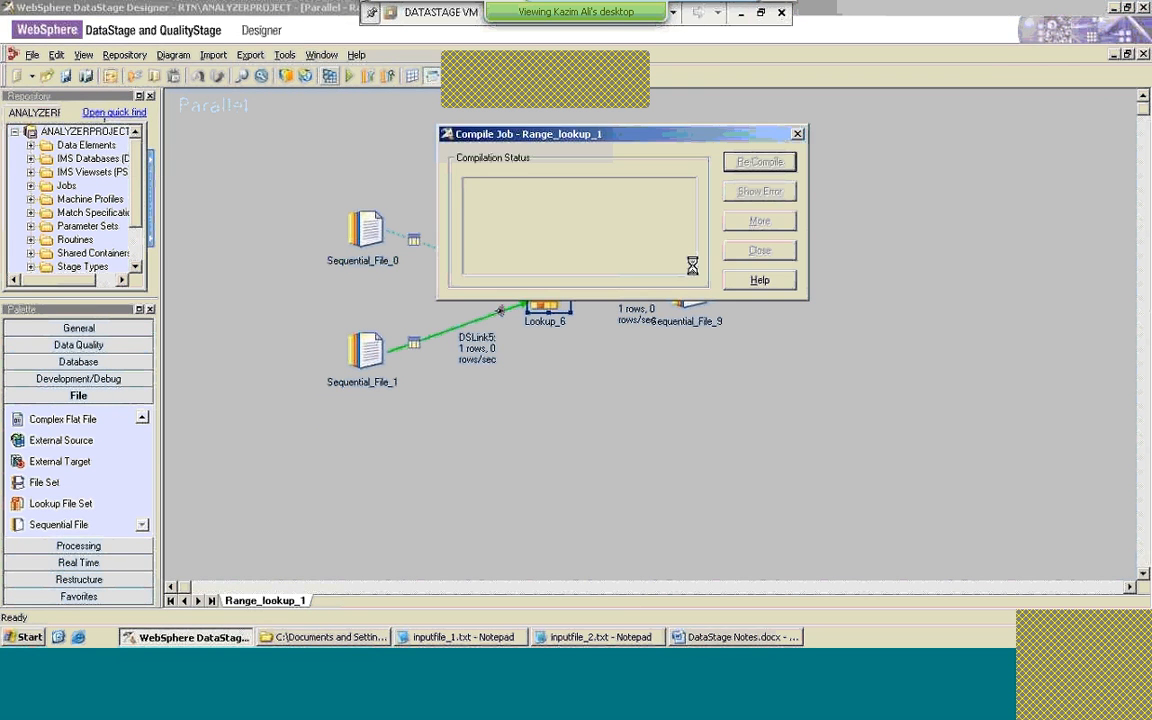
click(770, 257)
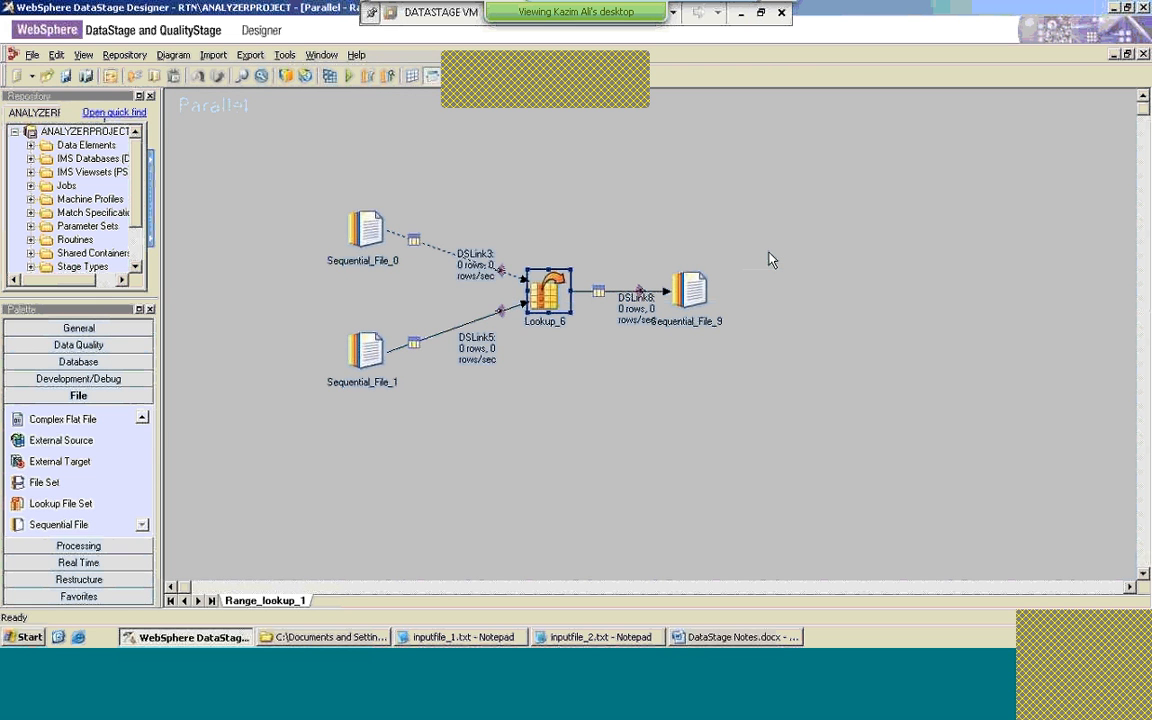
click(349, 78)
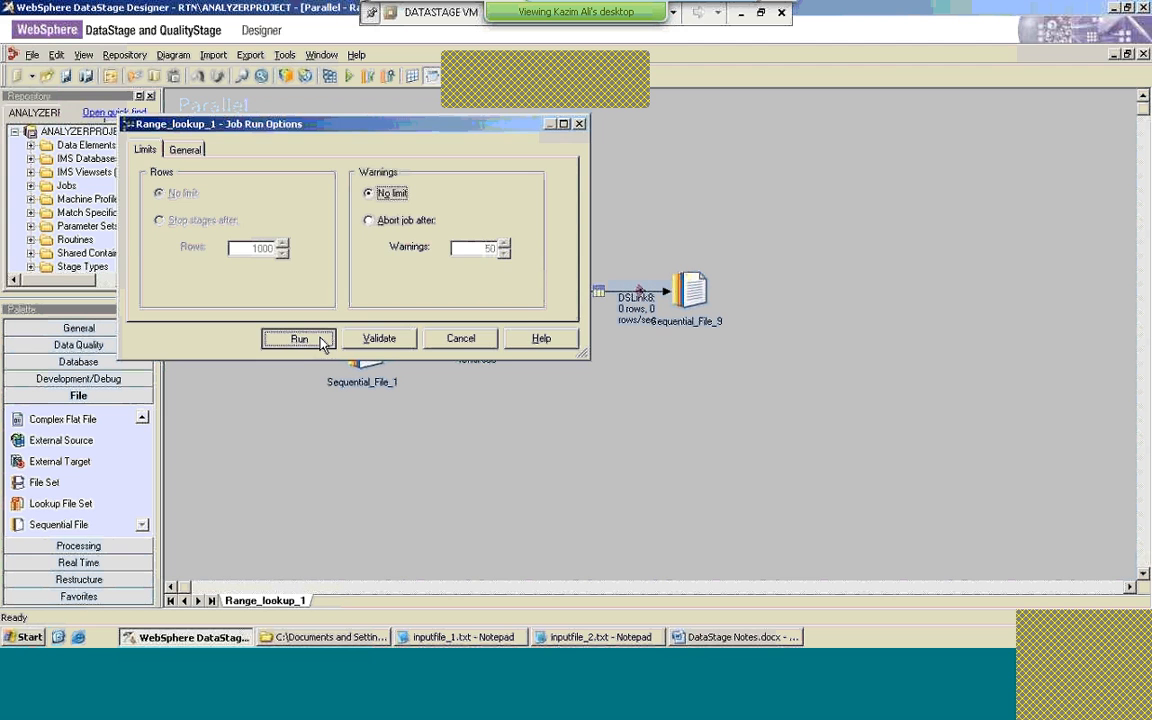
click(299, 339)
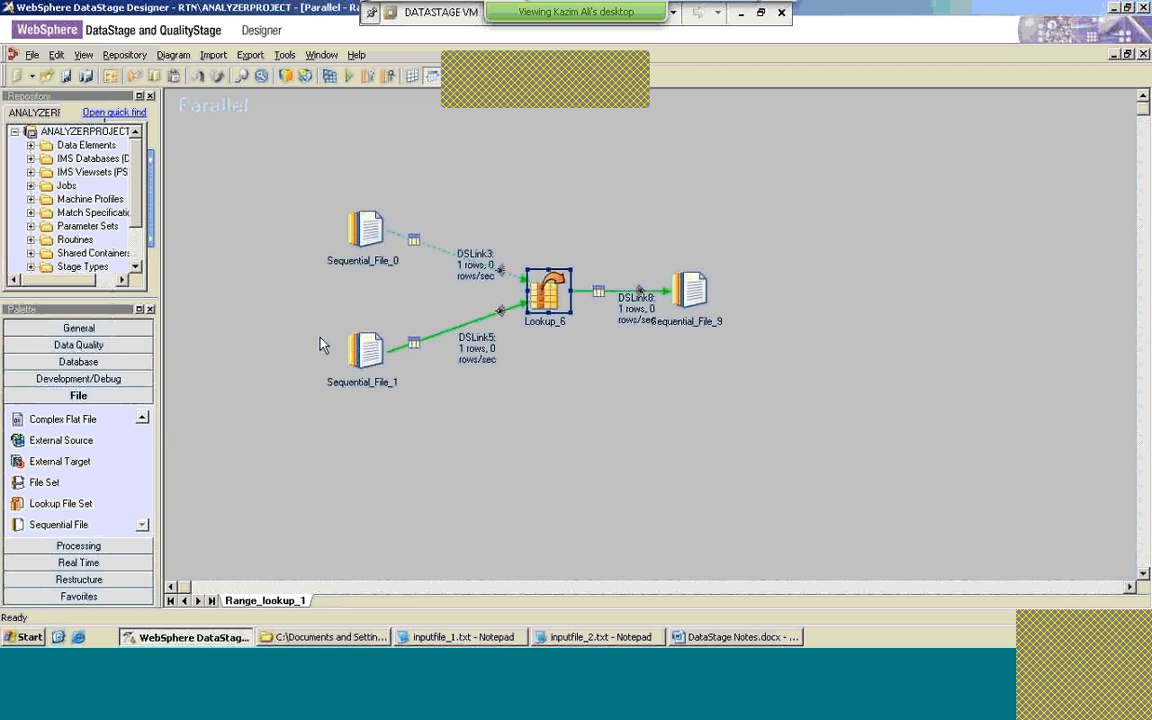
Step: View up to 100 rows of the new output through Sequential_File_9, close the stage, and save the job
double_click(690, 291)
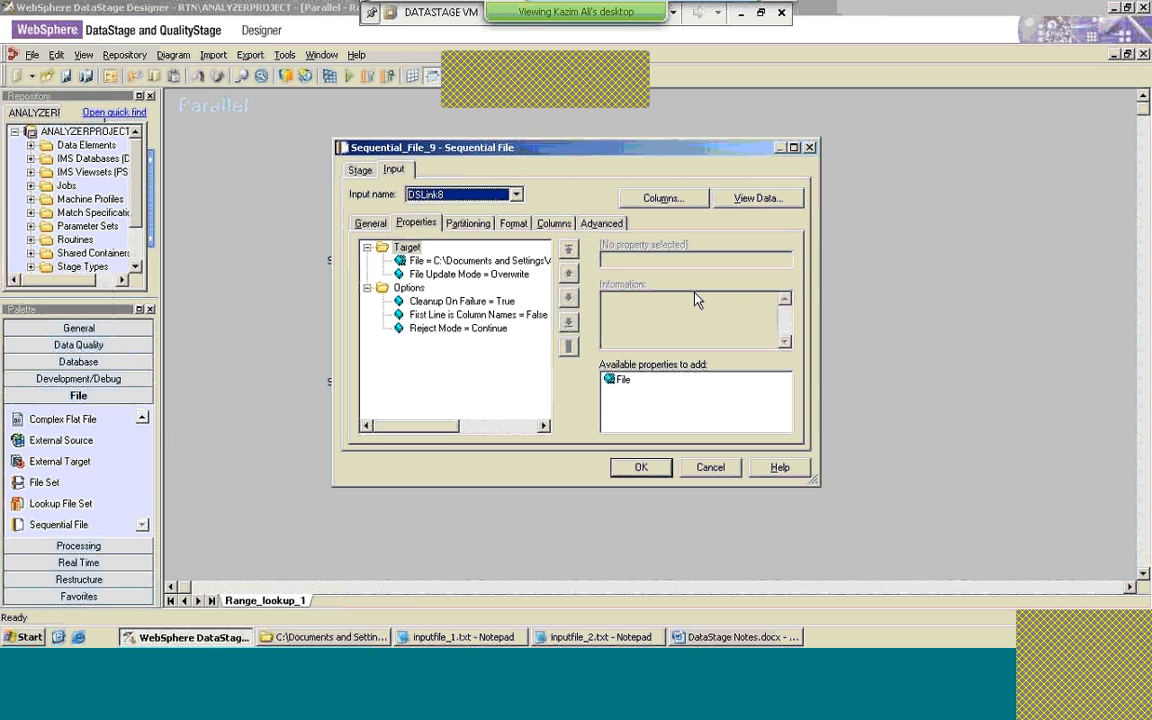
click(748, 200)
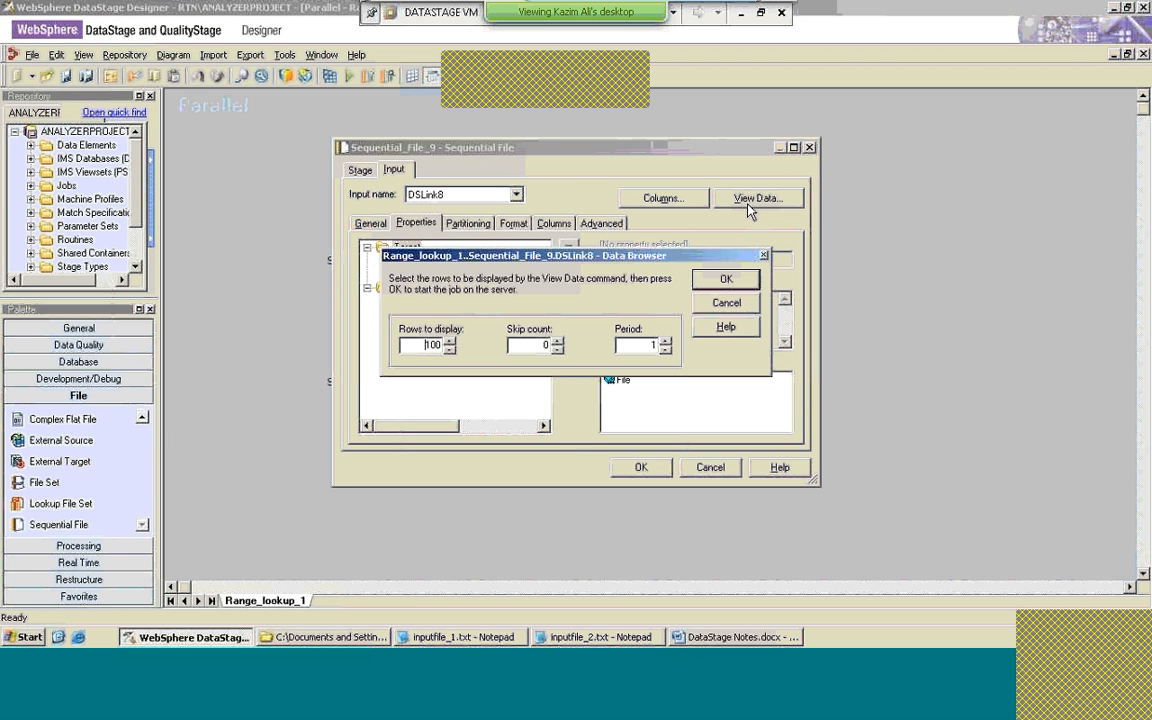
click(740, 279)
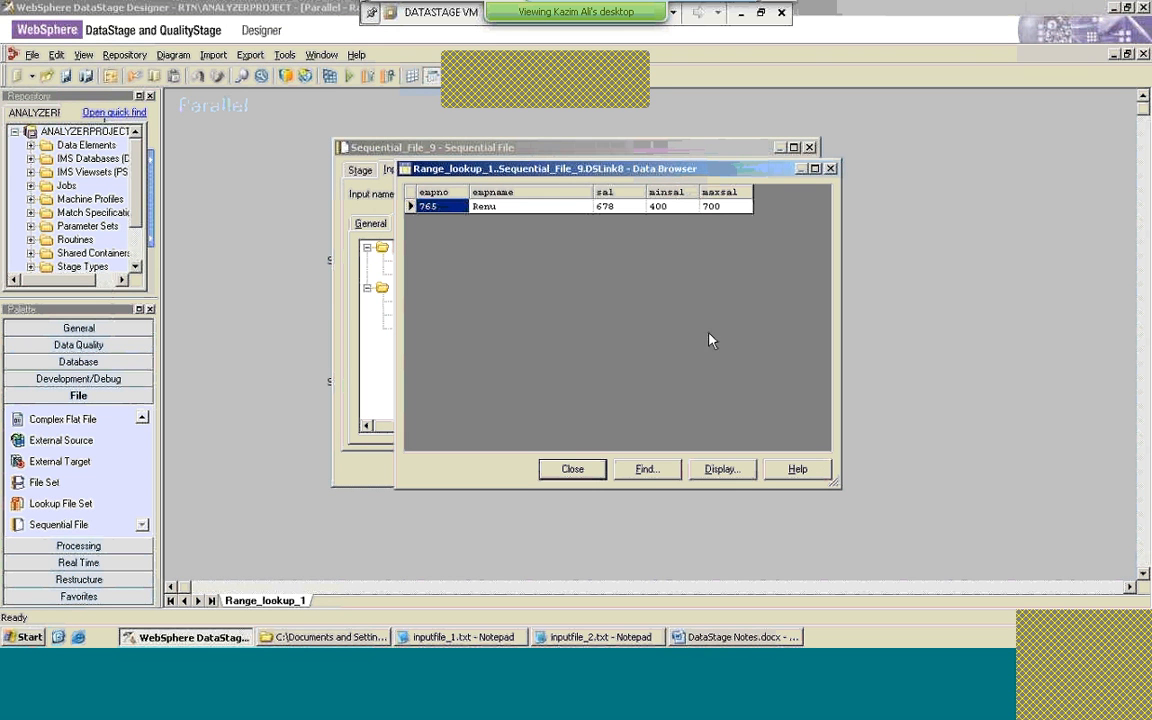
click(598, 471)
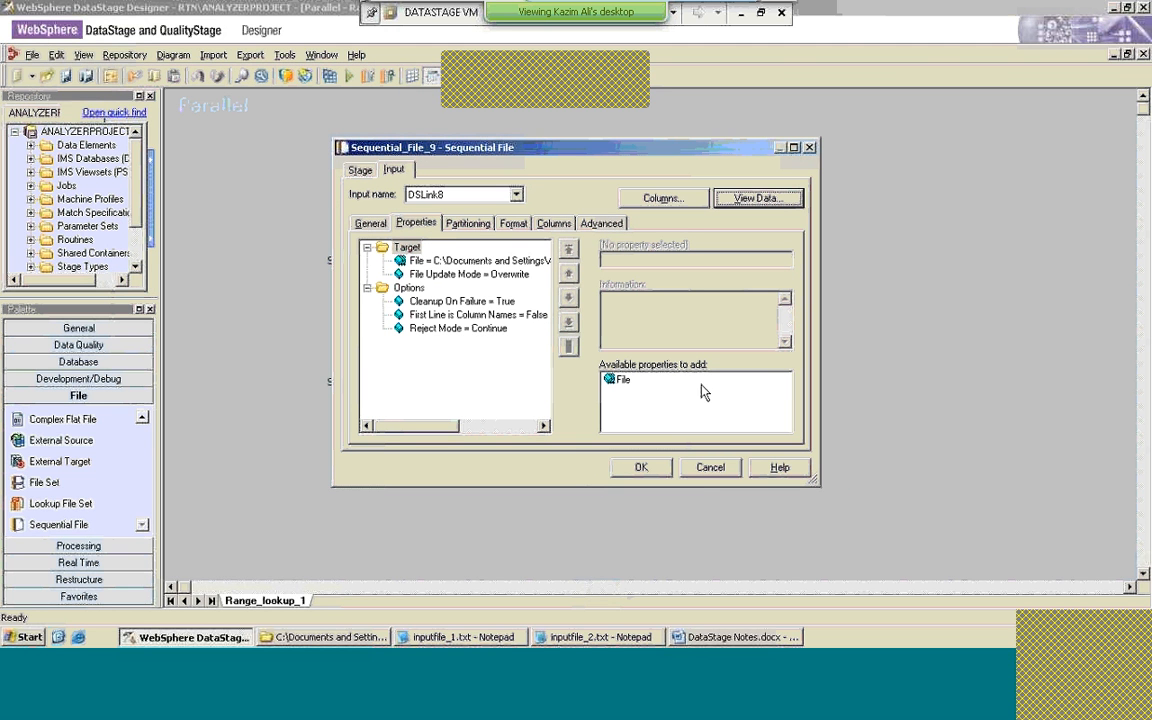
click(810, 147)
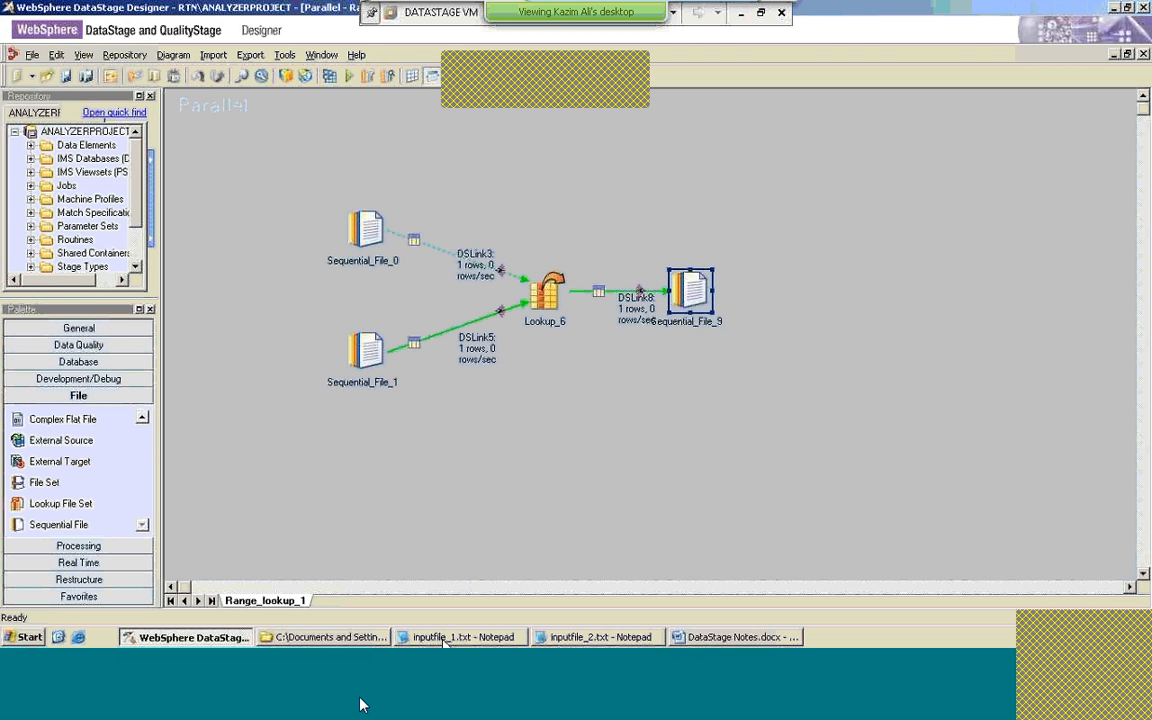
click(66, 80)
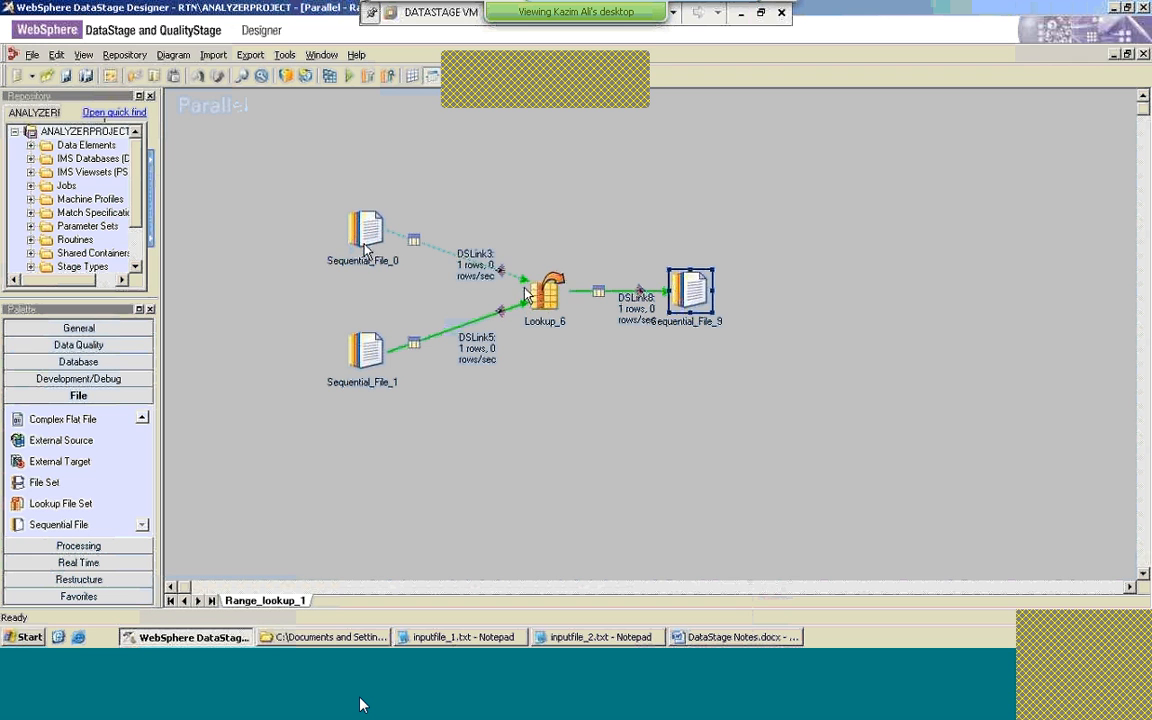
Step: Close the Range_lookup_1 job and expand the repository's Jobs folder together with its first subfolder
click(31, 186)
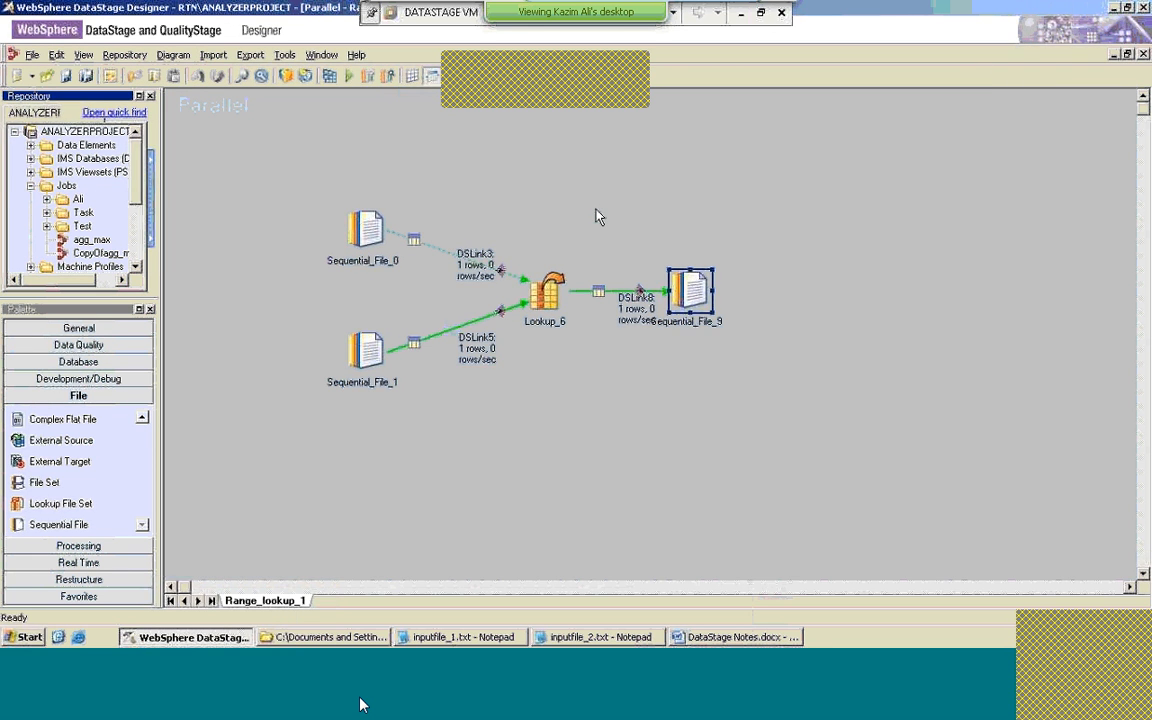
click(1143, 54)
click(47, 199)
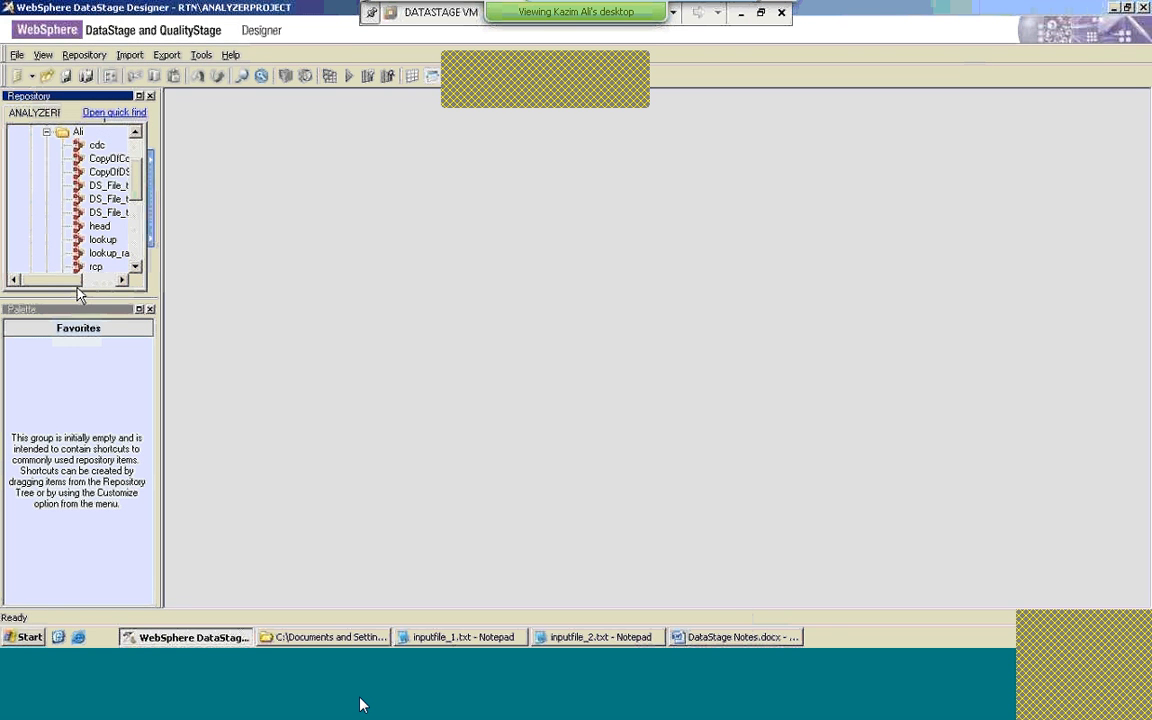
Step: Look through the jobs in the expanded first subfolder of Jobs for the Range_lookup_1 job
click(136, 267)
click(136, 267)
click(136, 267)
click(136, 267)
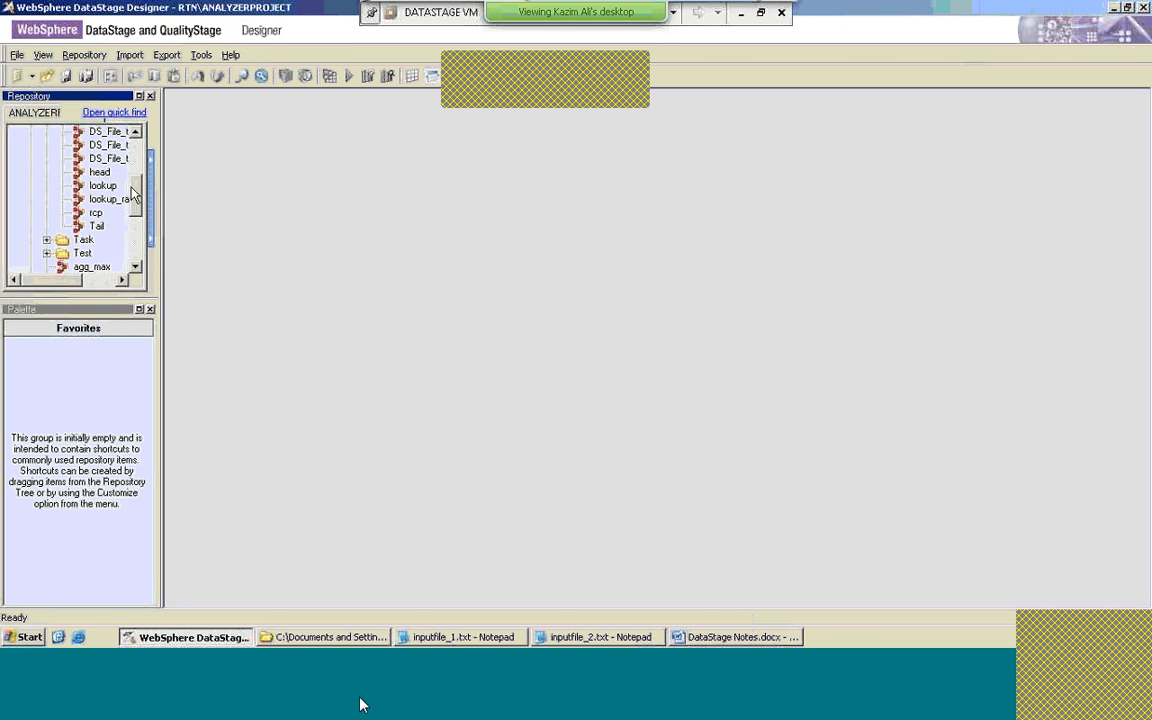
click(136, 132)
click(136, 132)
click(136, 132)
click(136, 133)
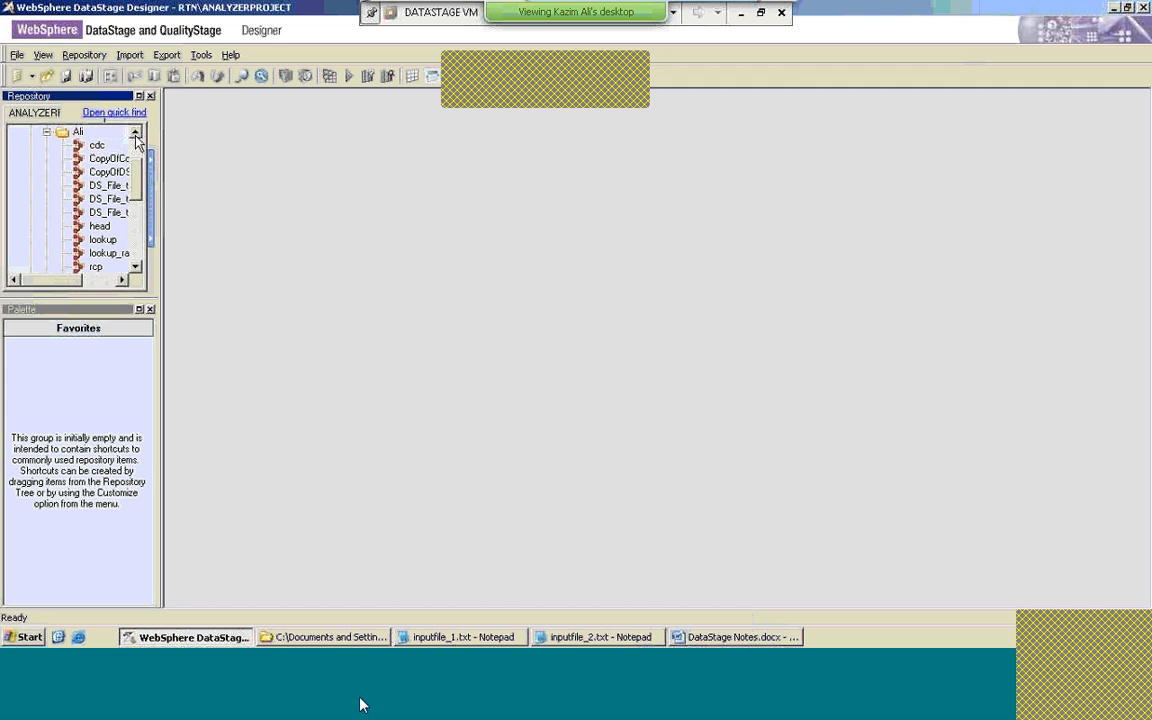
click(136, 133)
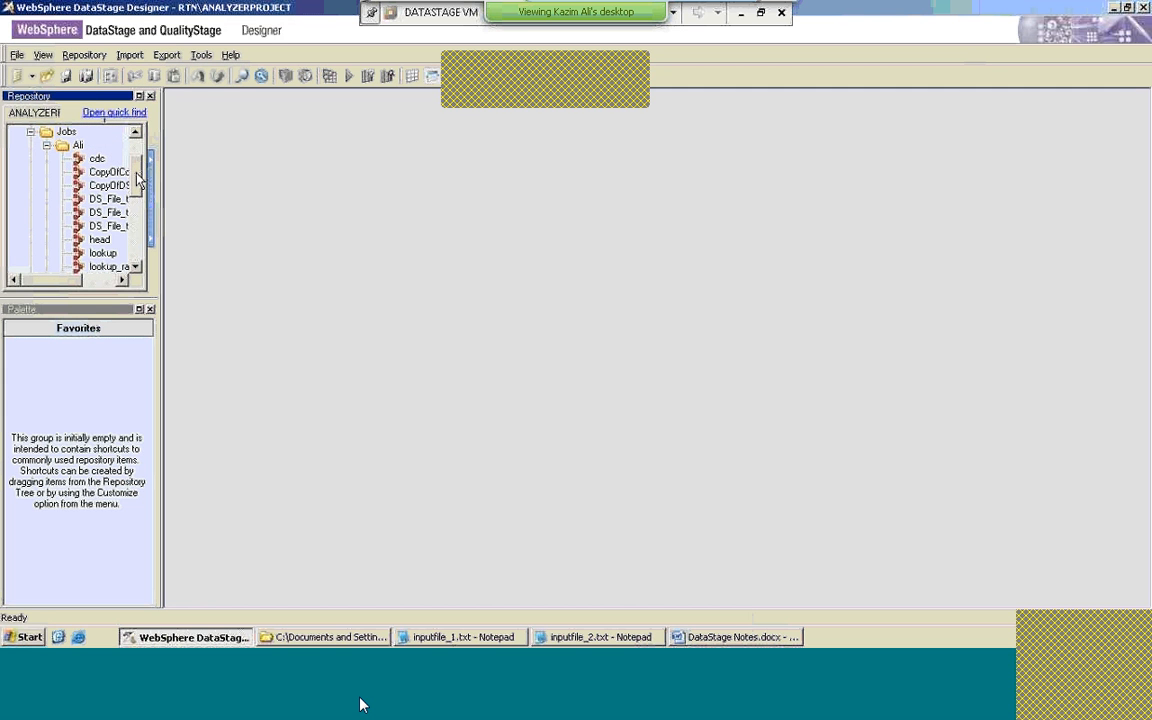
Step: Expand the Table Definitions folder and its Seq File Def subfolder to locate the saved Range_lookup_1 job
drag(143, 185, 143, 240)
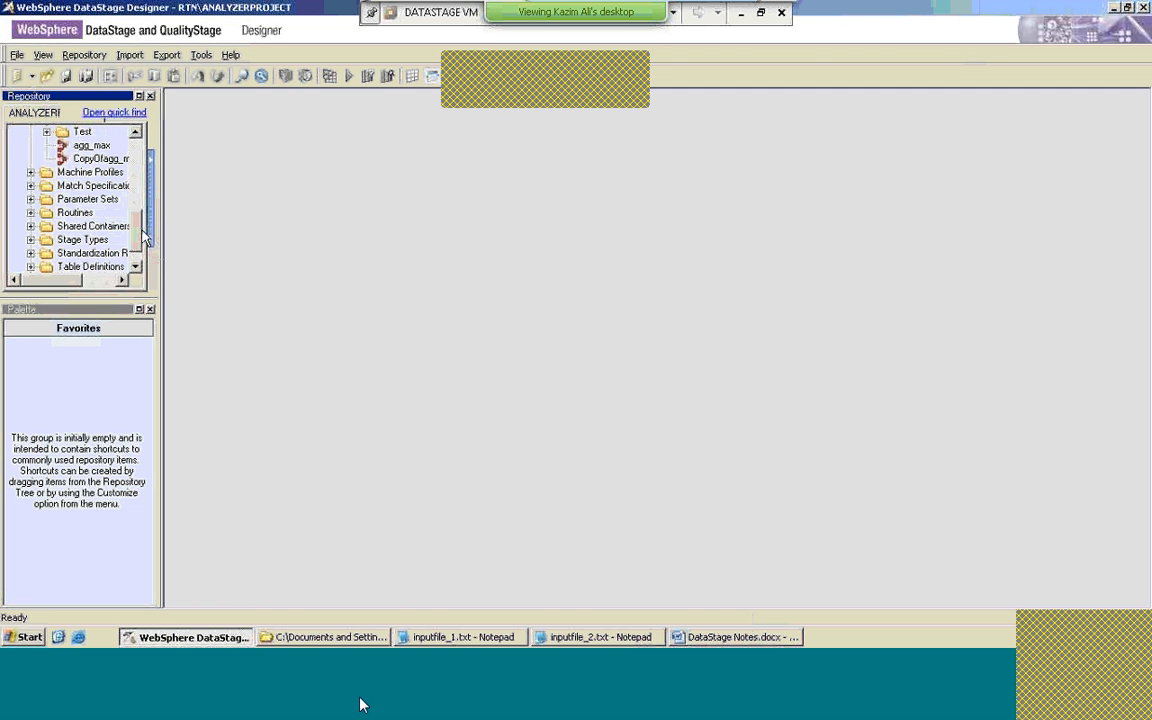
click(90, 267)
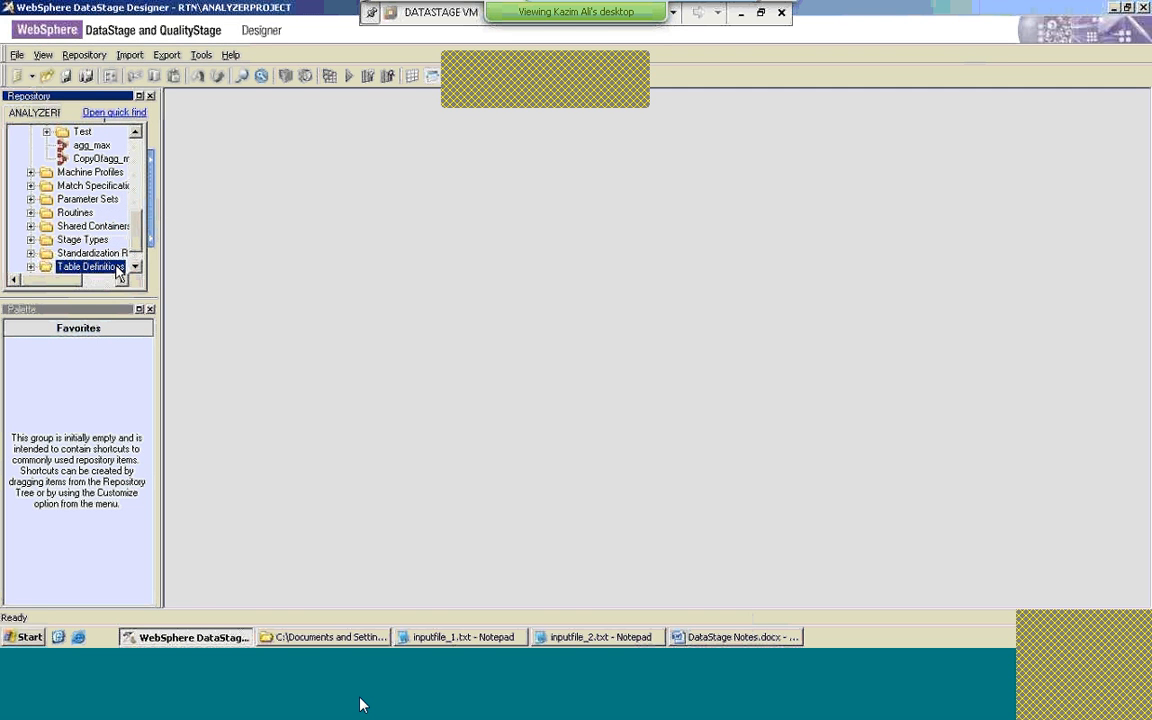
click(116, 267)
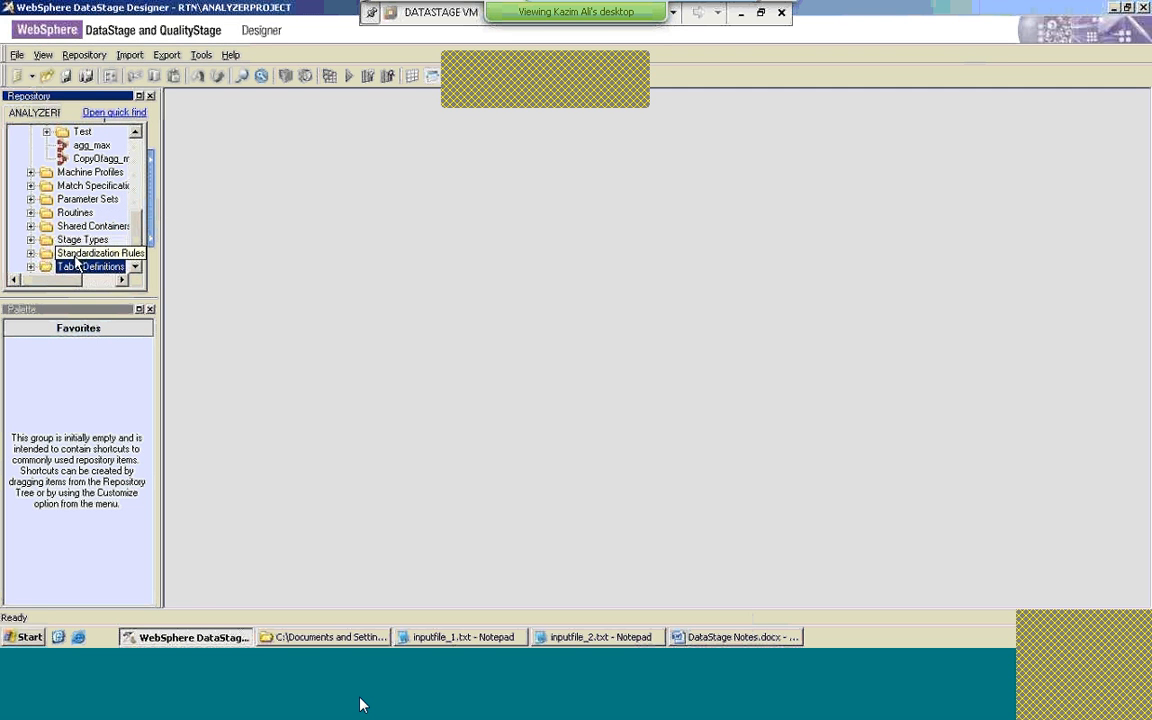
click(18, 267)
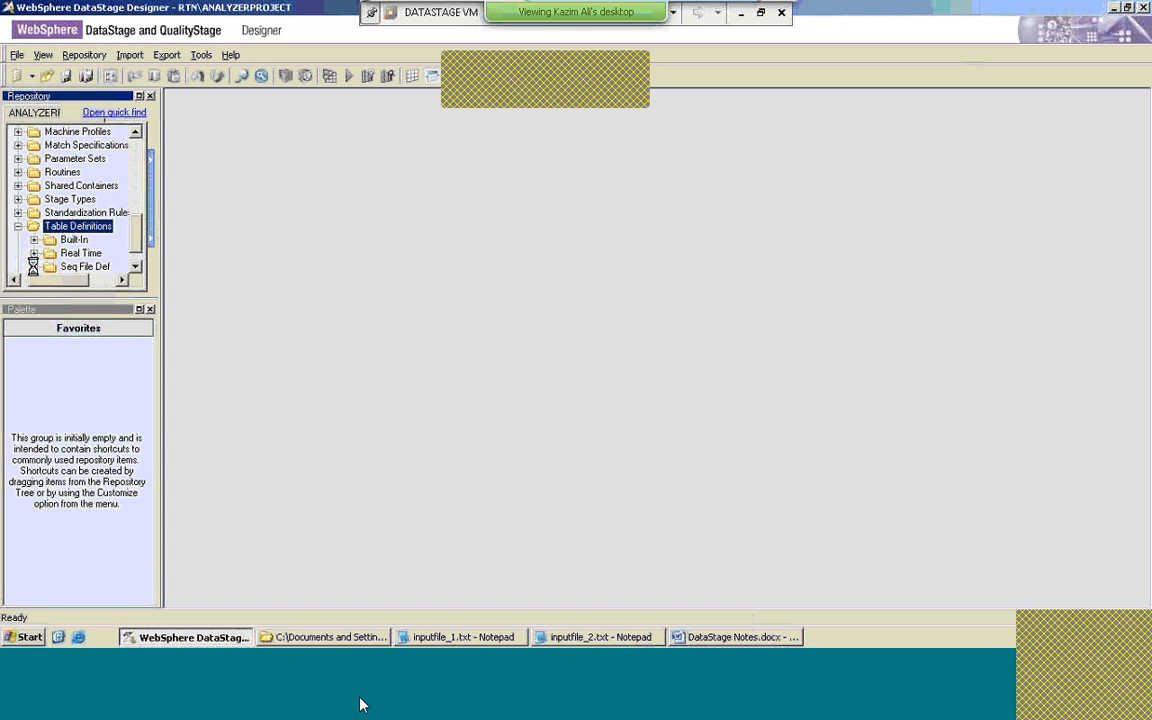
click(33, 267)
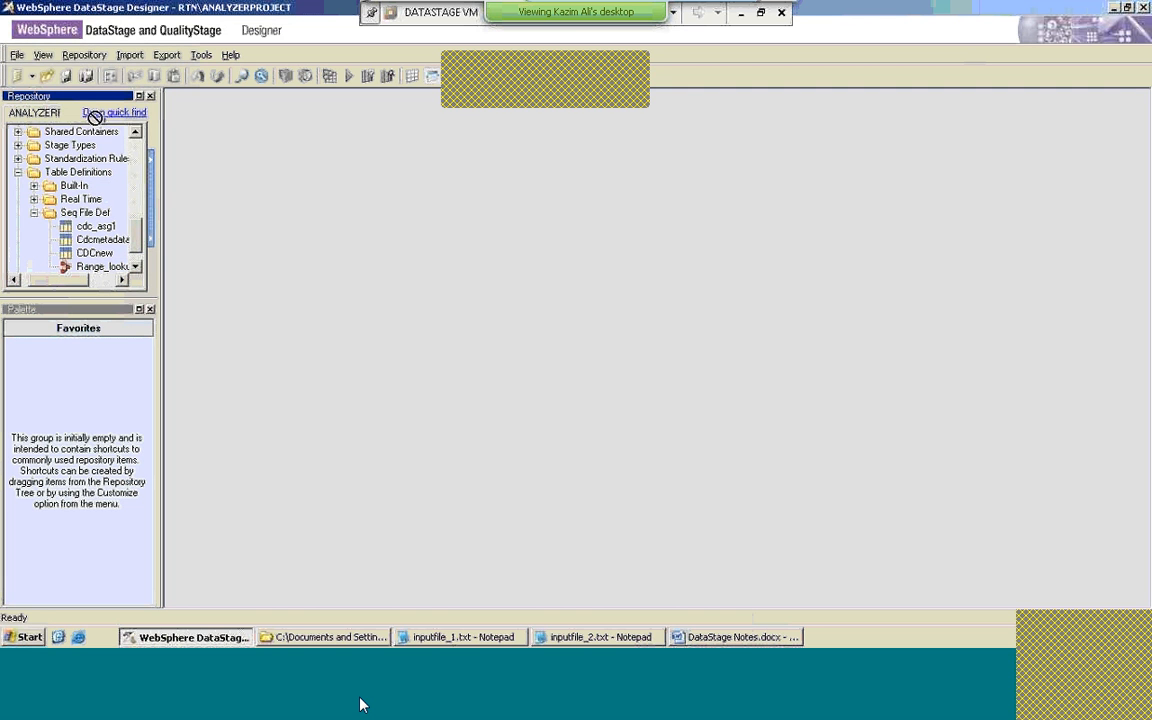
Step: Move the Range_lookup_1 job out of Seq File Def up the repository tree toward the Jobs folder
click(134, 131)
scroll(123, 128, up, 2)
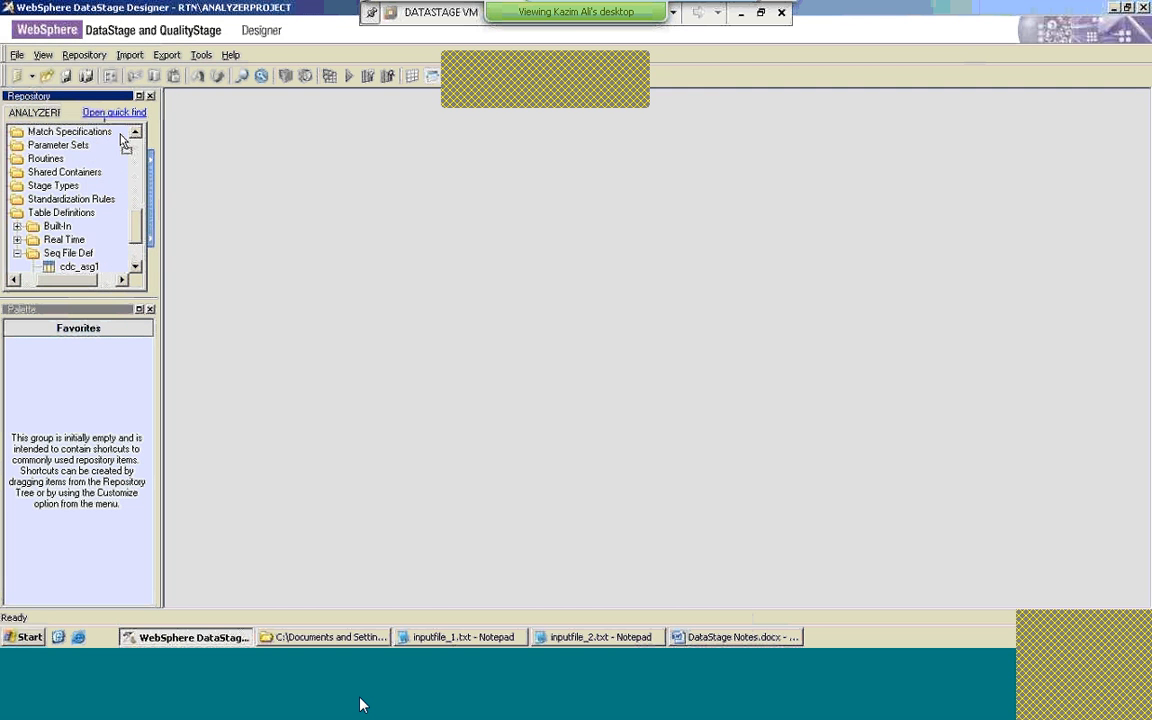
Step: Create a copy of the Range_lookup_1 job in the Test folder and open the copy
drag(120, 135, 92, 148)
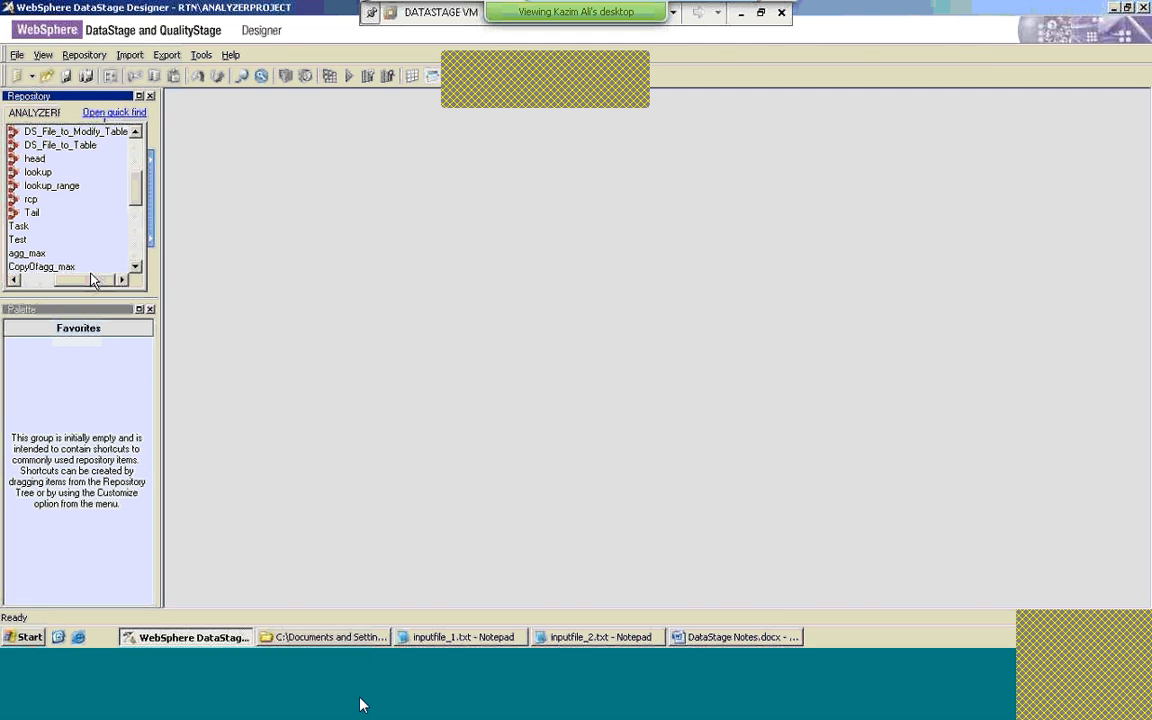
drag(92, 279, 65, 283)
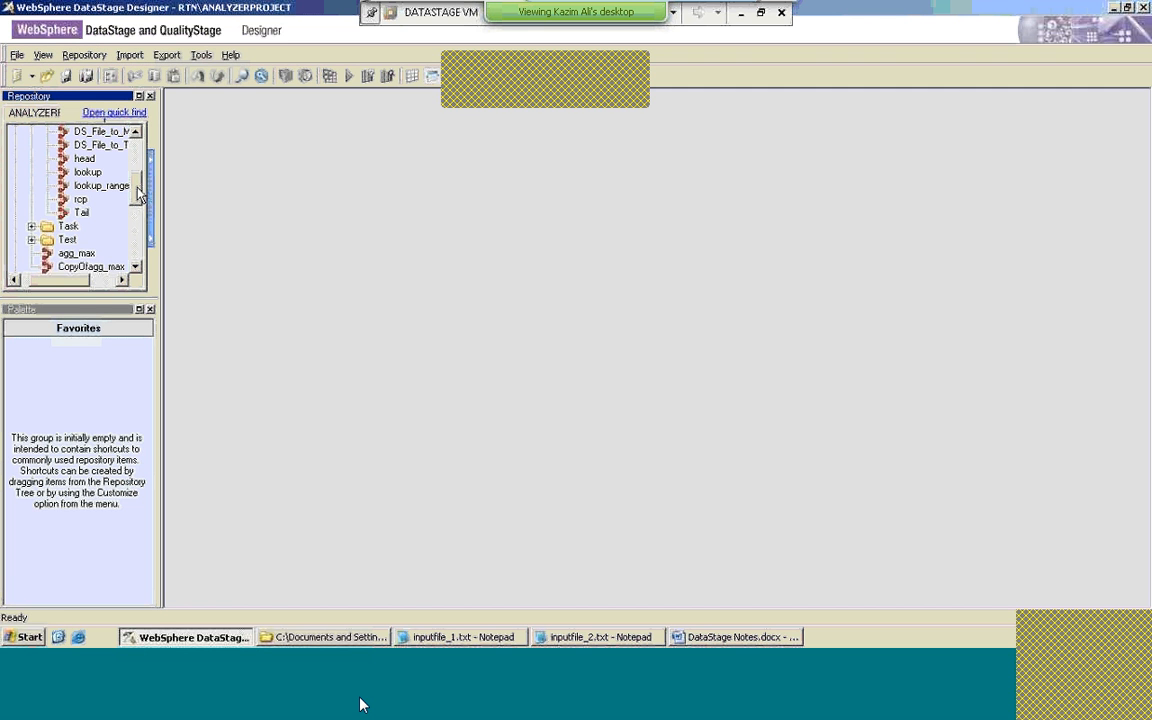
drag(139, 195, 98, 341)
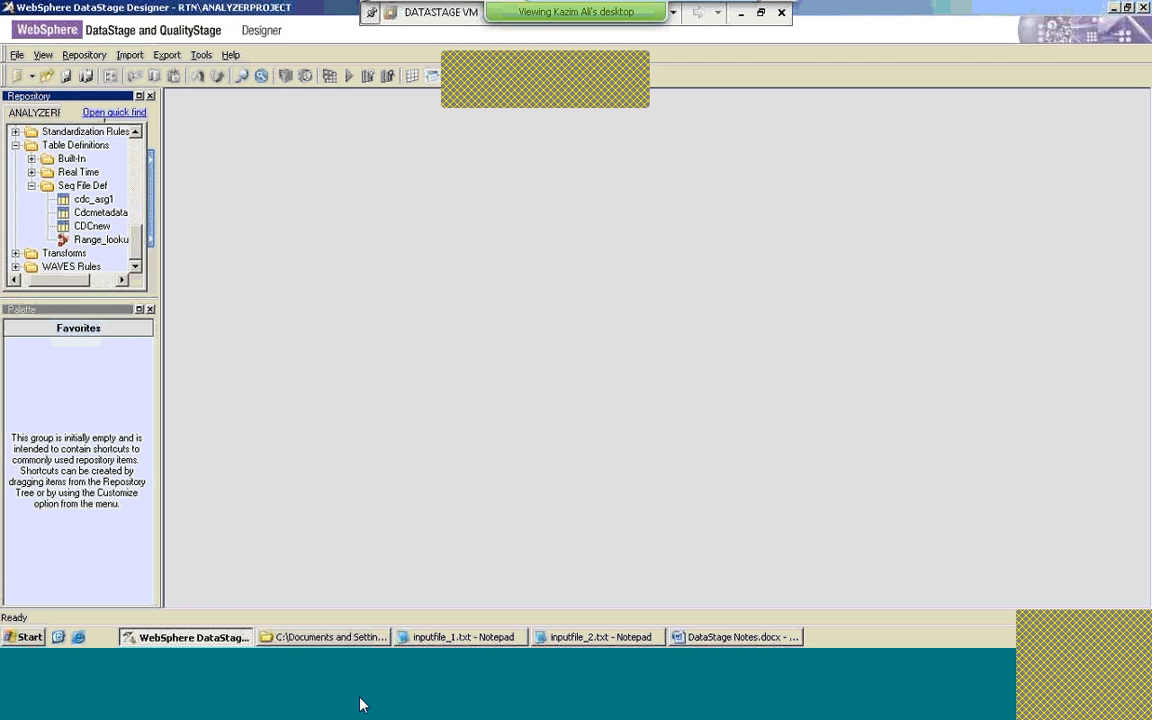
drag(106, 122, 54, 157)
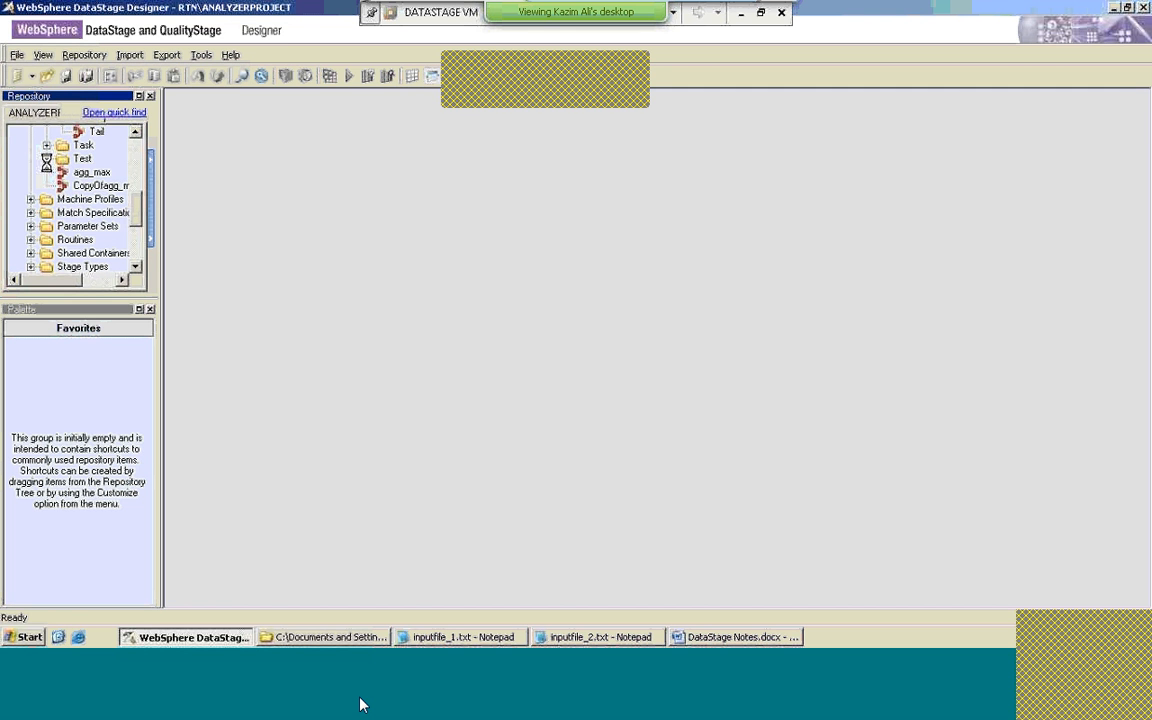
click(46, 159)
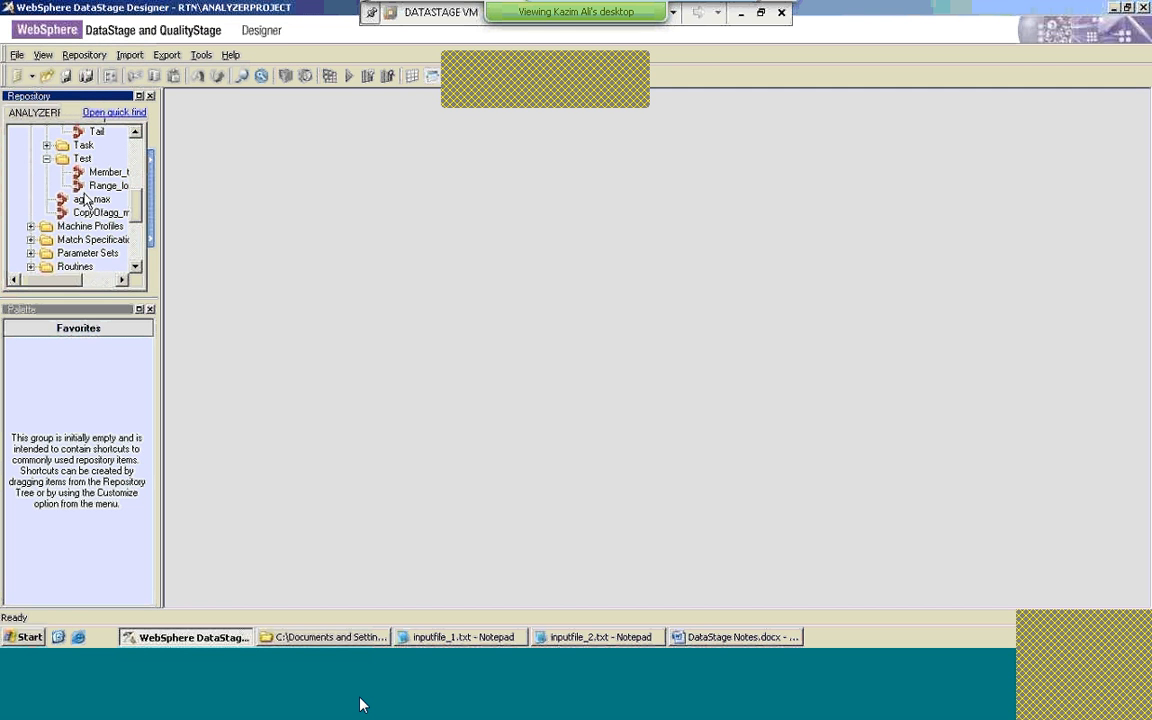
click(47, 159)
click(46, 159)
right_click(100, 186)
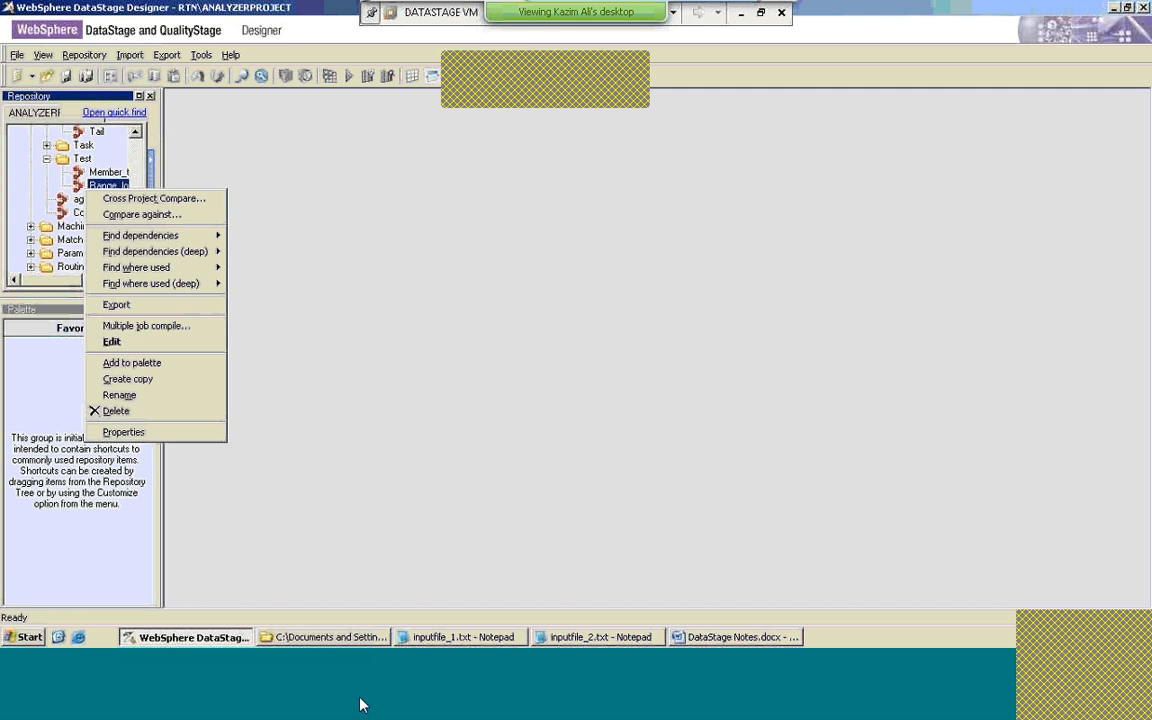
click(128, 379)
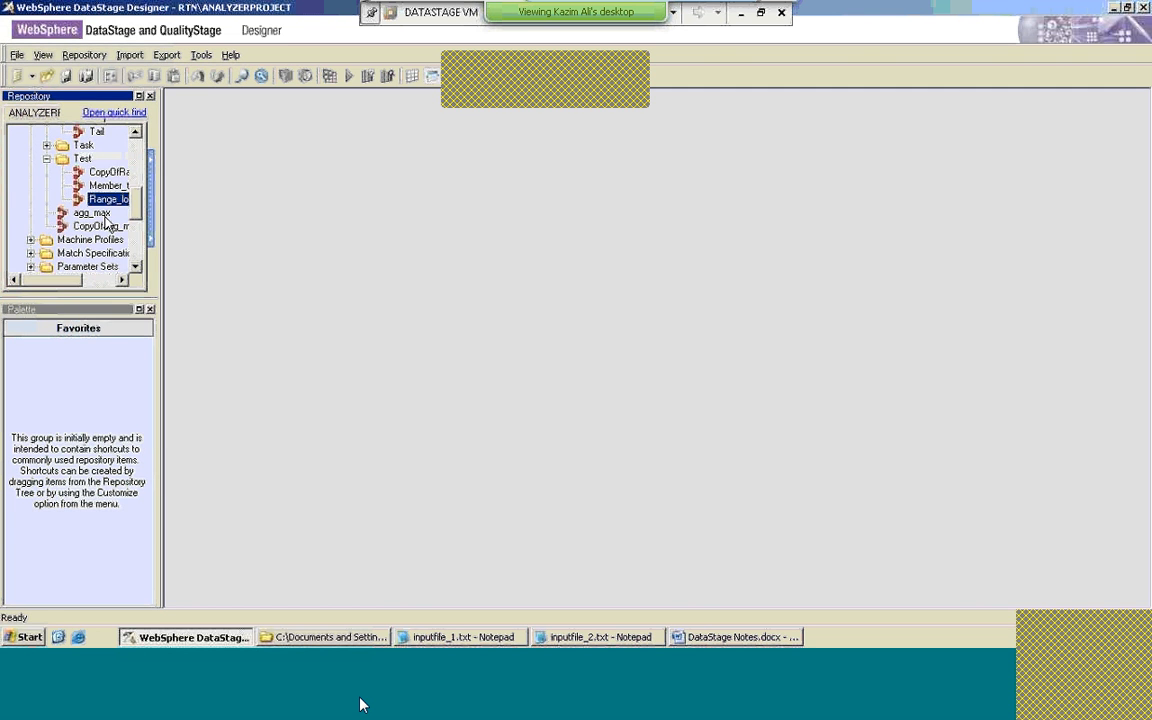
double_click(100, 174)
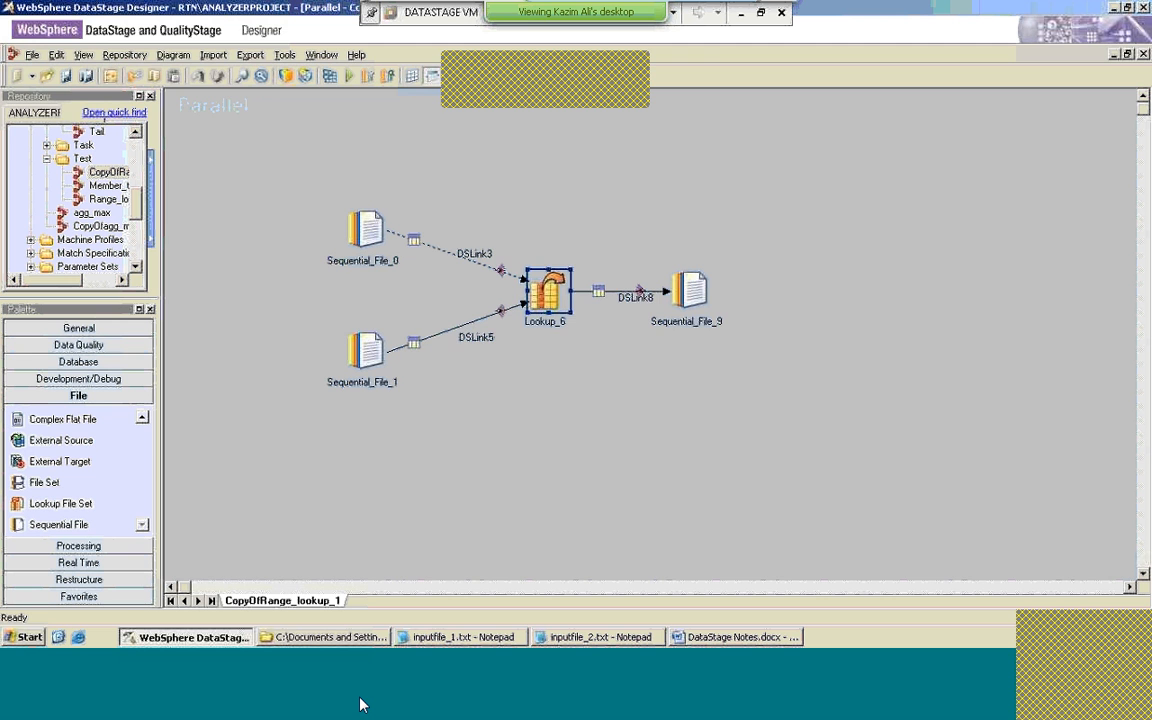
Step: Delete the Sequential_File_1 stage and its DSLink5 link from the job
click(372, 352)
key(Delete)
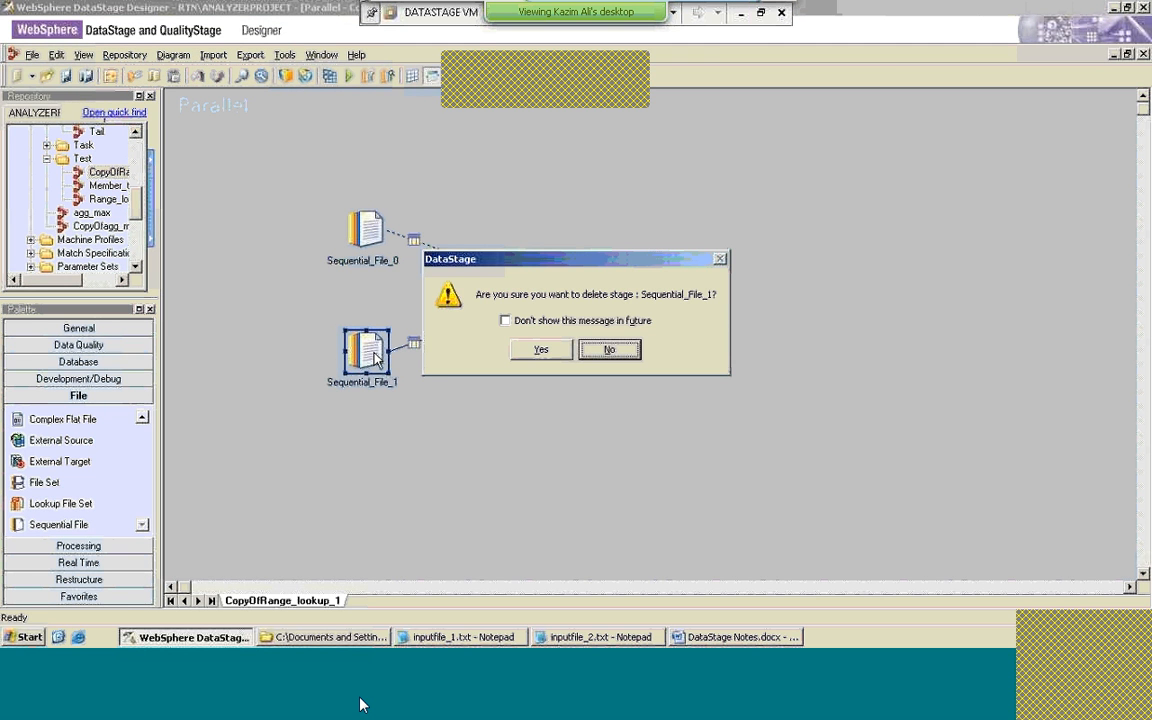
key(y)
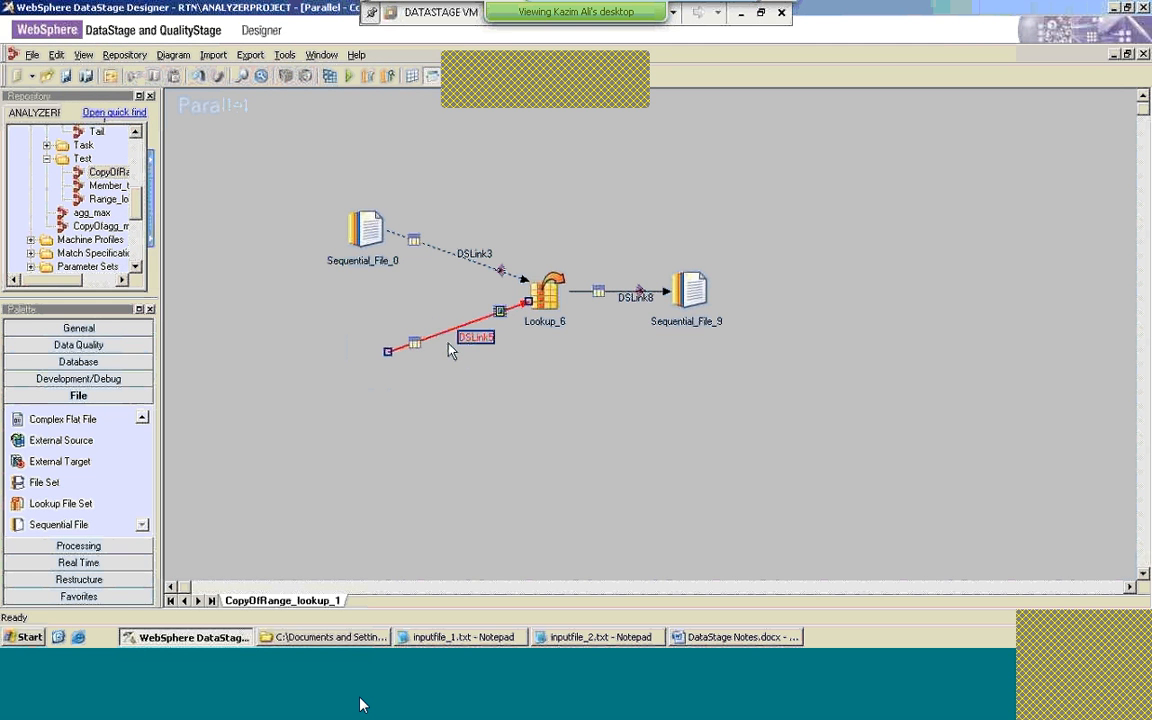
key(Delete)
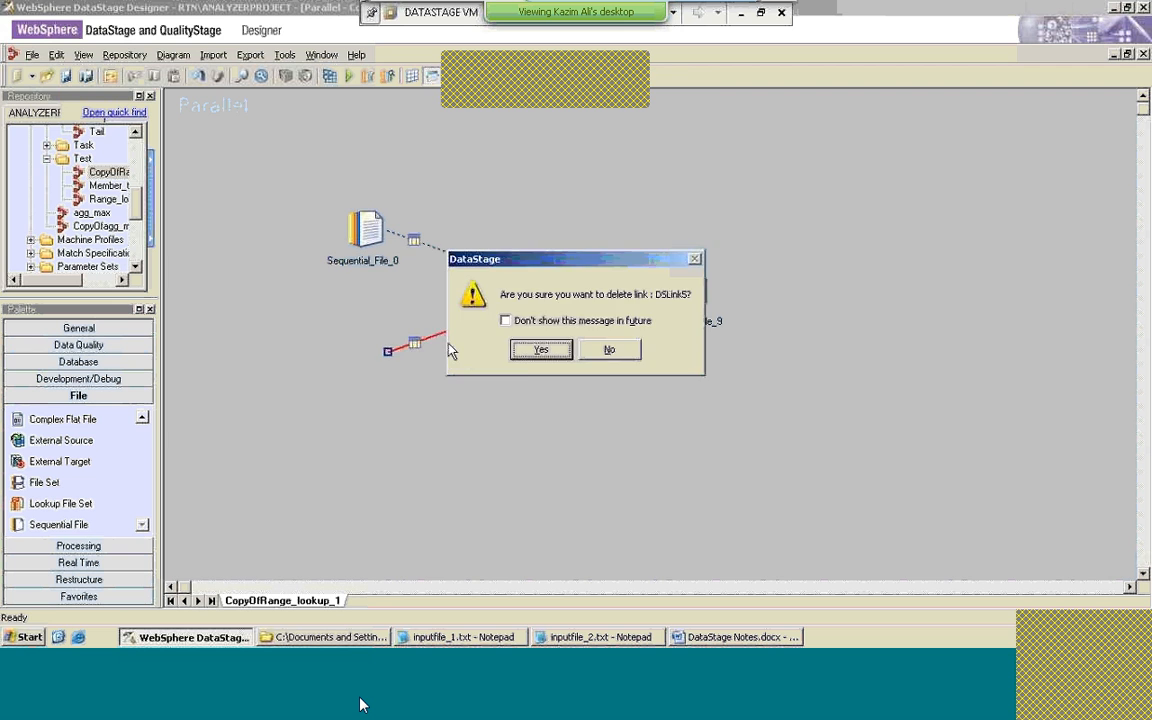
key(y)
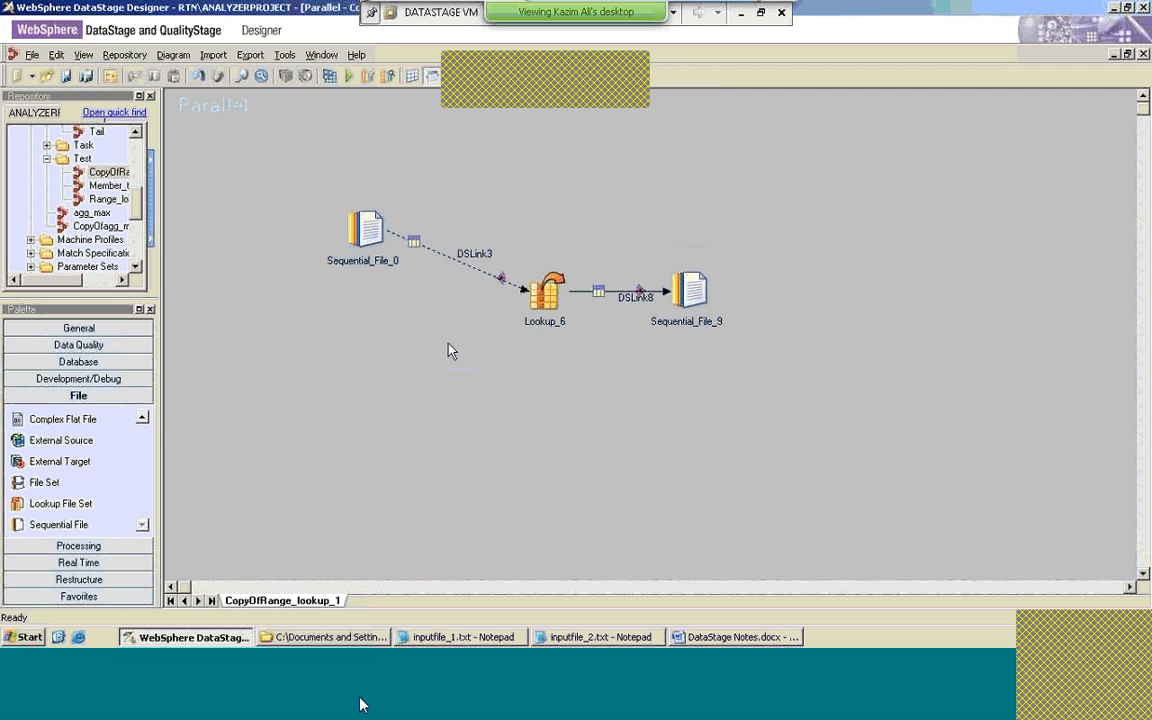
Step: Convert the DSLink3 reference link from Sequential_File_0 into a stream link
right_click(464, 257)
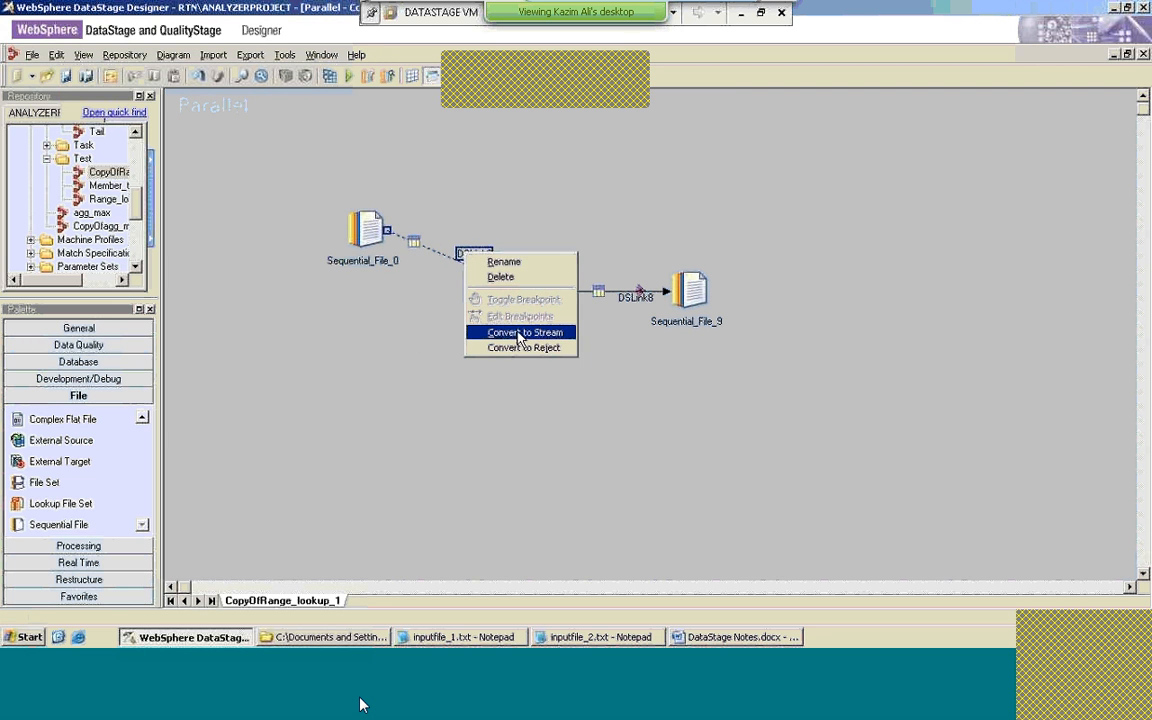
click(518, 332)
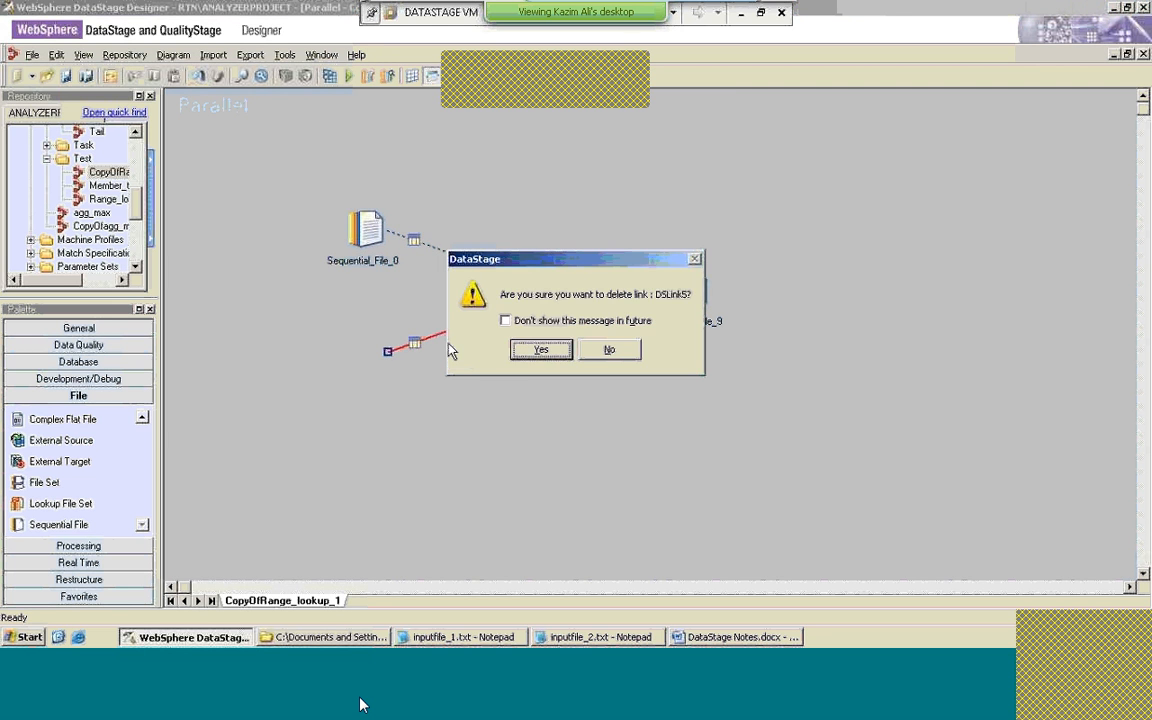
key(y)
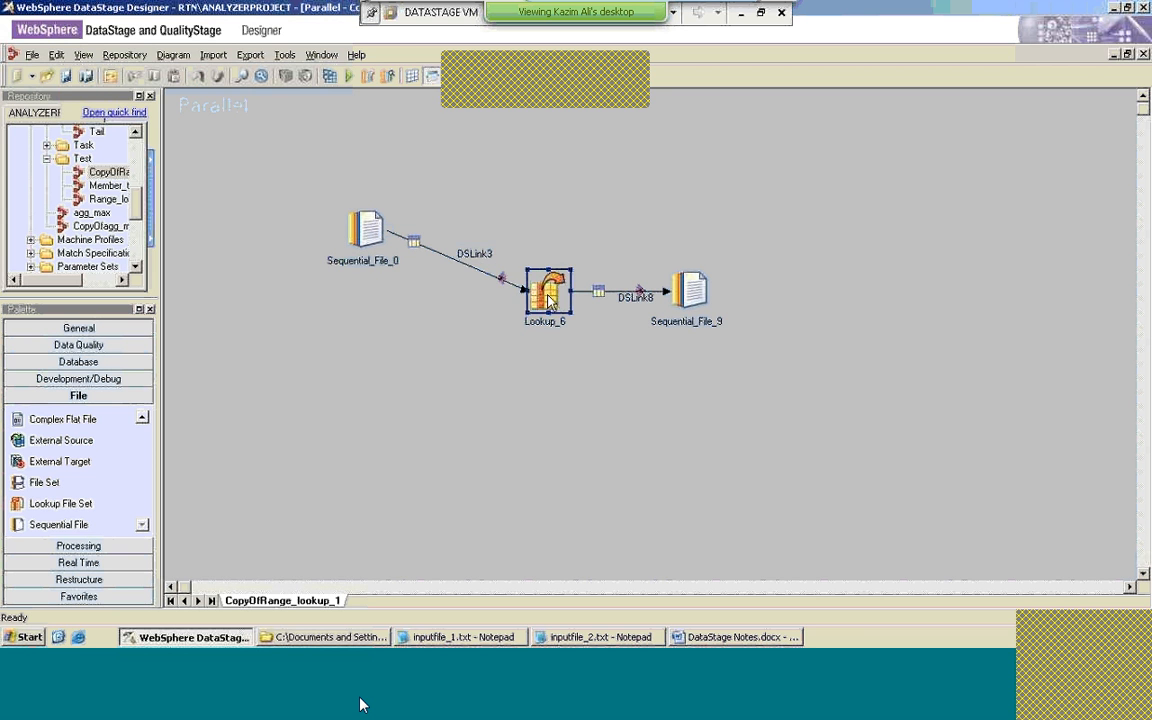
Step: Replace the Lookup_6 stage with a Transformer stage placed between the DSLink3 and DSLink8 links
click(549, 300)
key(Delete)
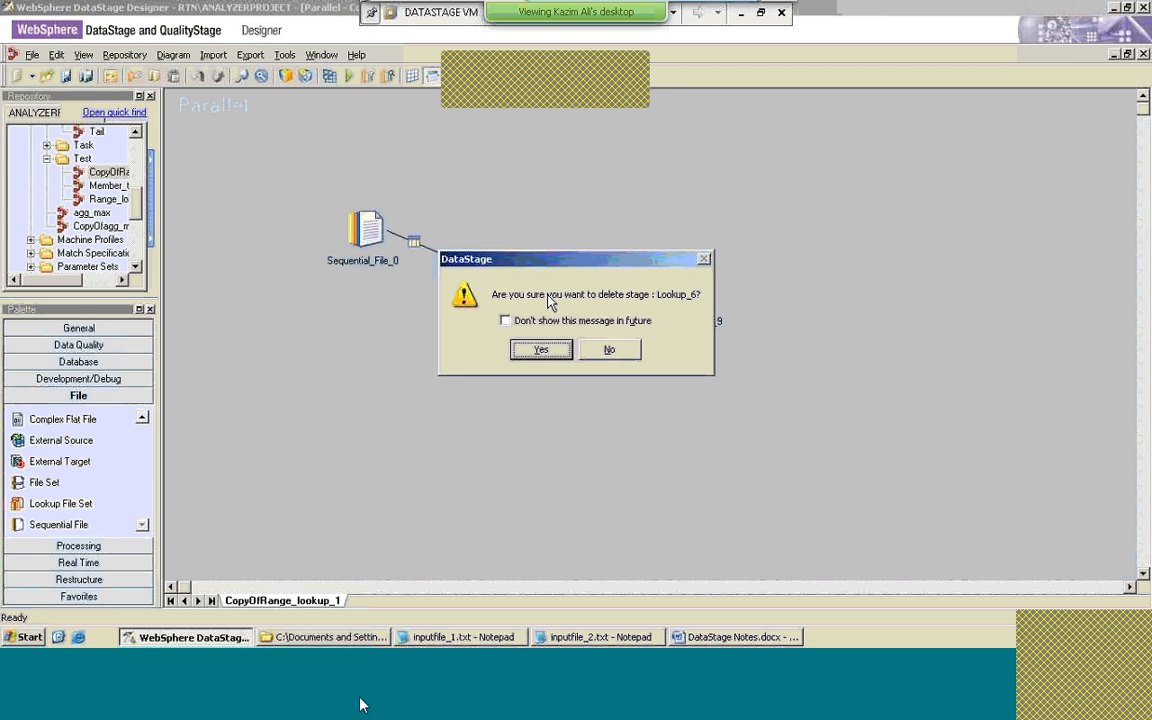
key(y)
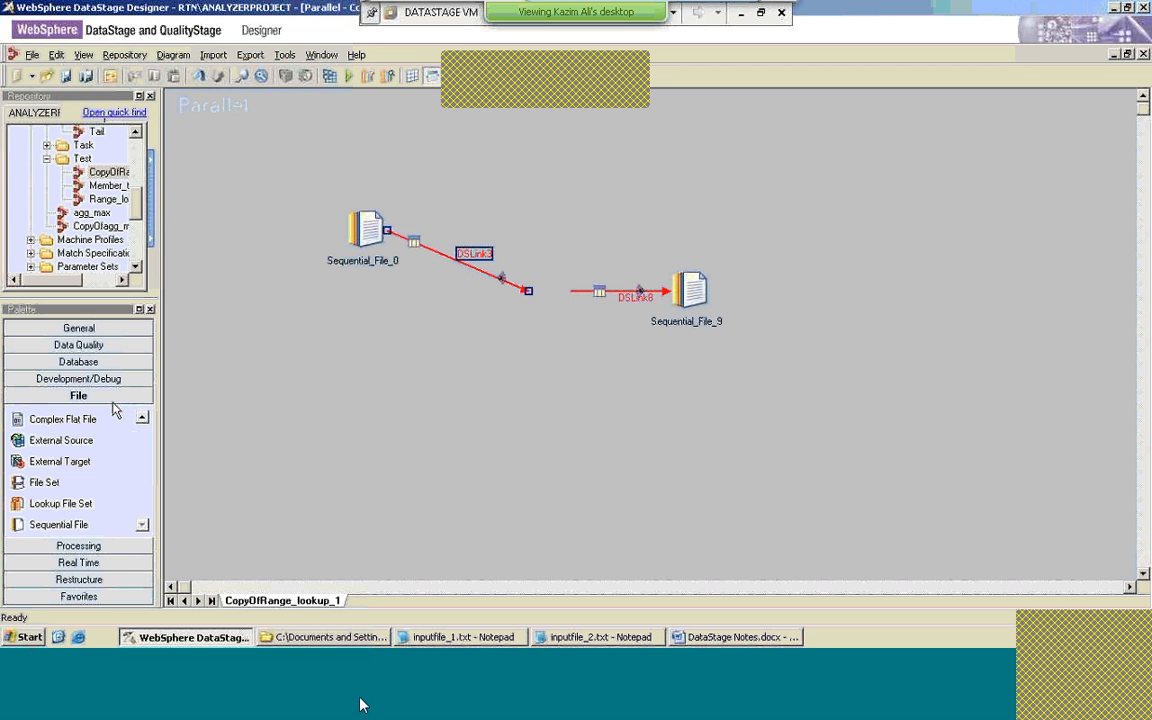
click(110, 547)
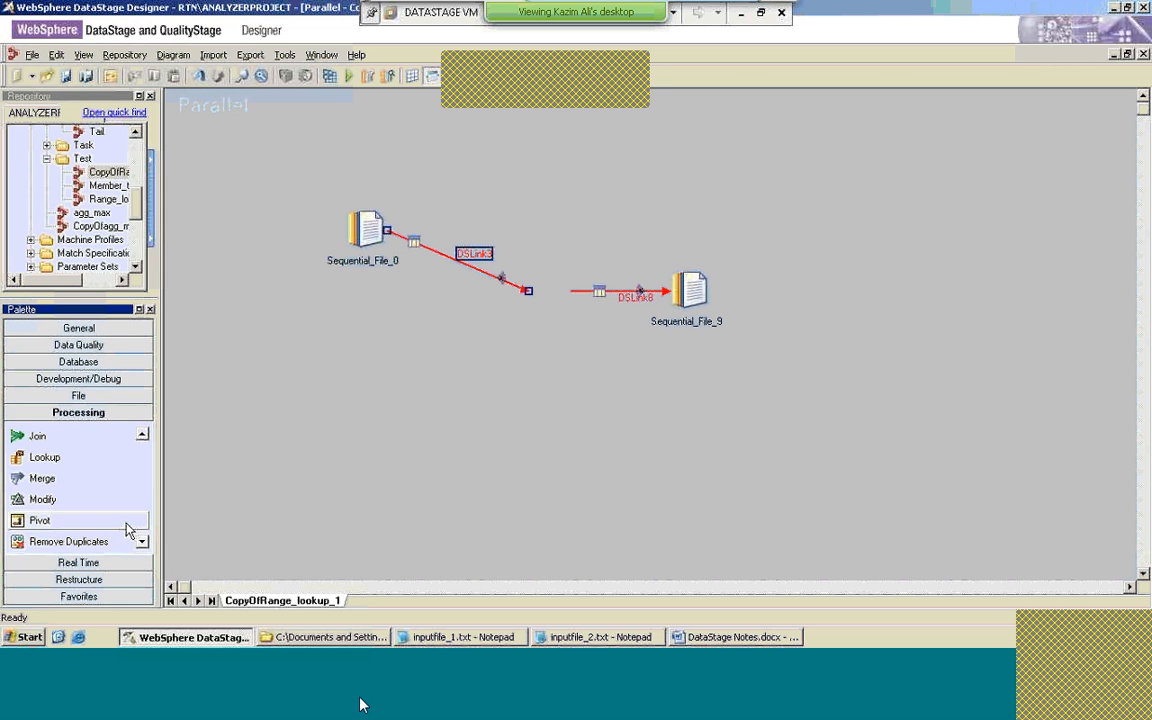
scroll(143, 540, down, 6)
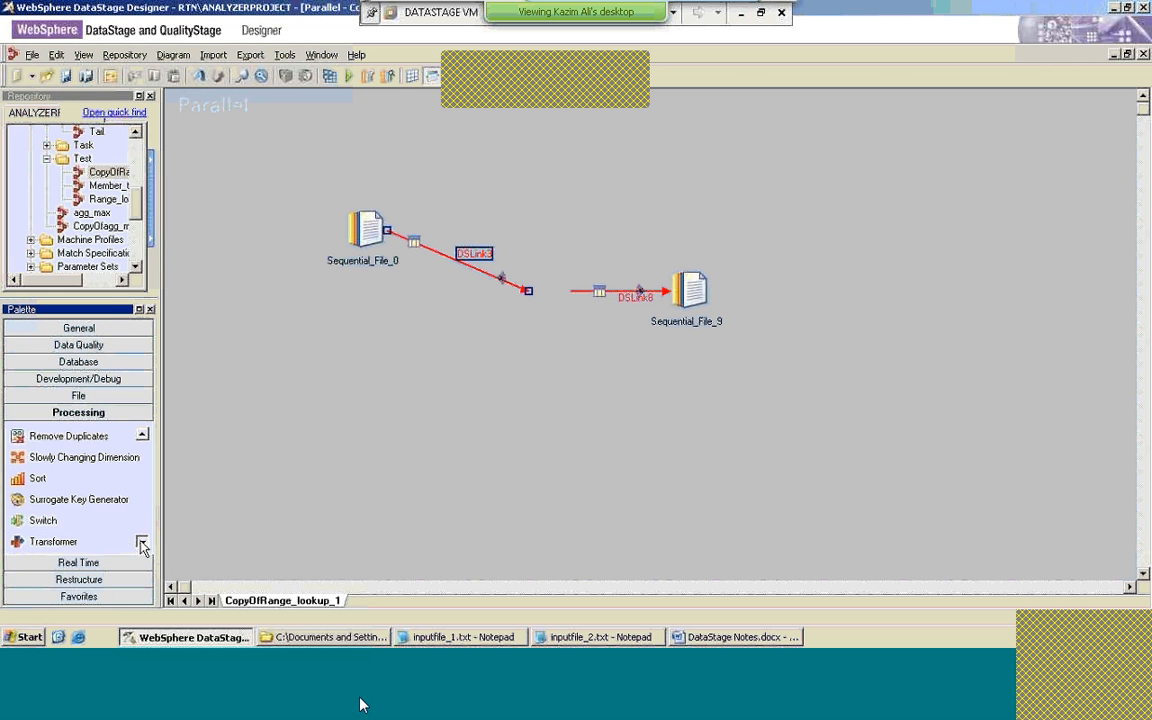
mouse_move(55, 520)
mouse_down()
mouse_move(113, 512)
mouse_move(410, 334)
mouse_move(565, 311)
mouse_move(543, 290)
mouse_up()
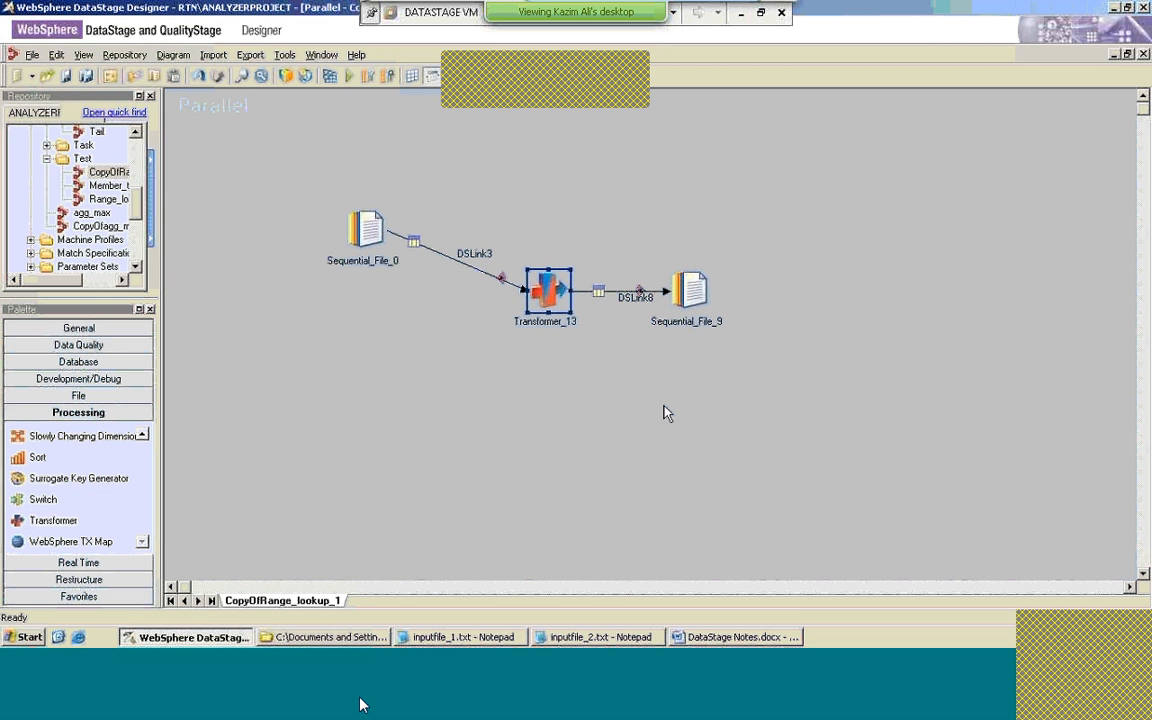
Step: Add a stage variable named minsal with SQL type Integer to the Transformer stage
double_click(556, 300)
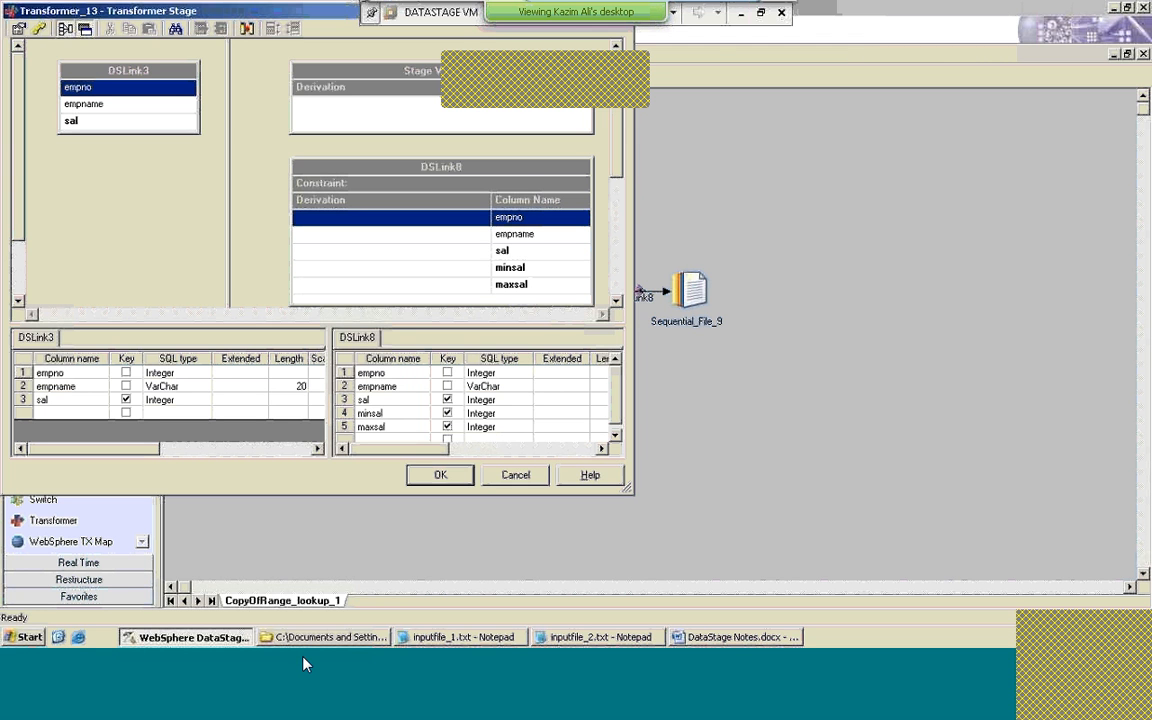
right_click(461, 108)
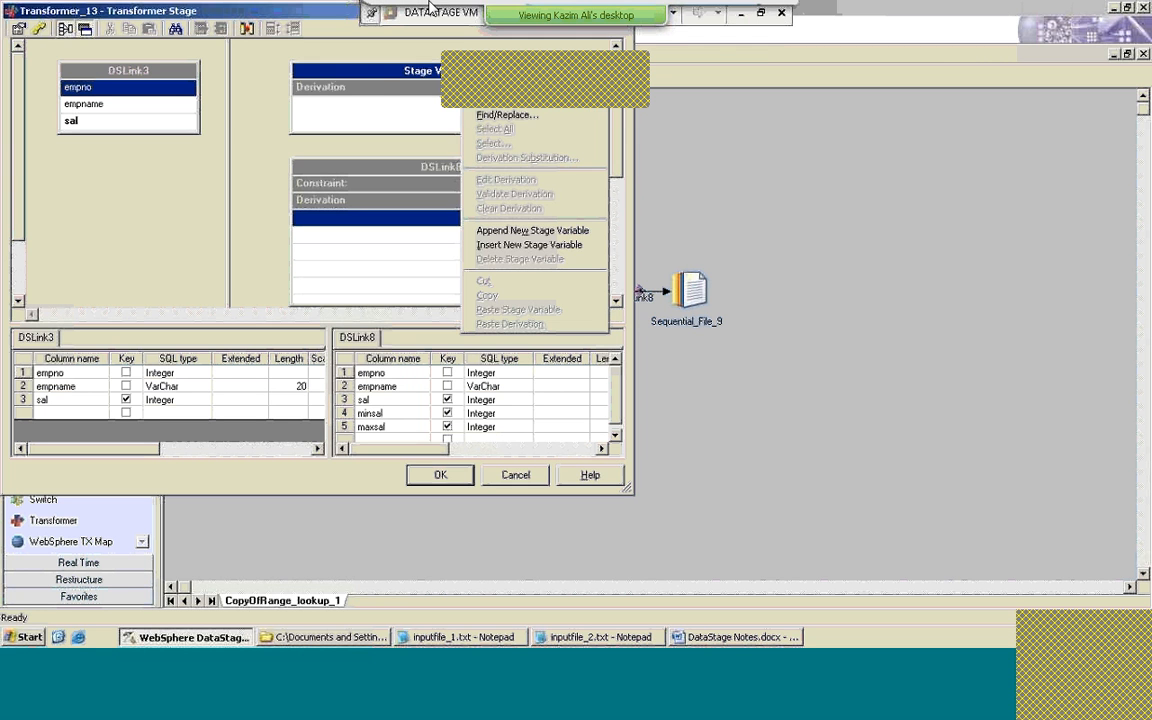
click(425, 77)
double_click(423, 71)
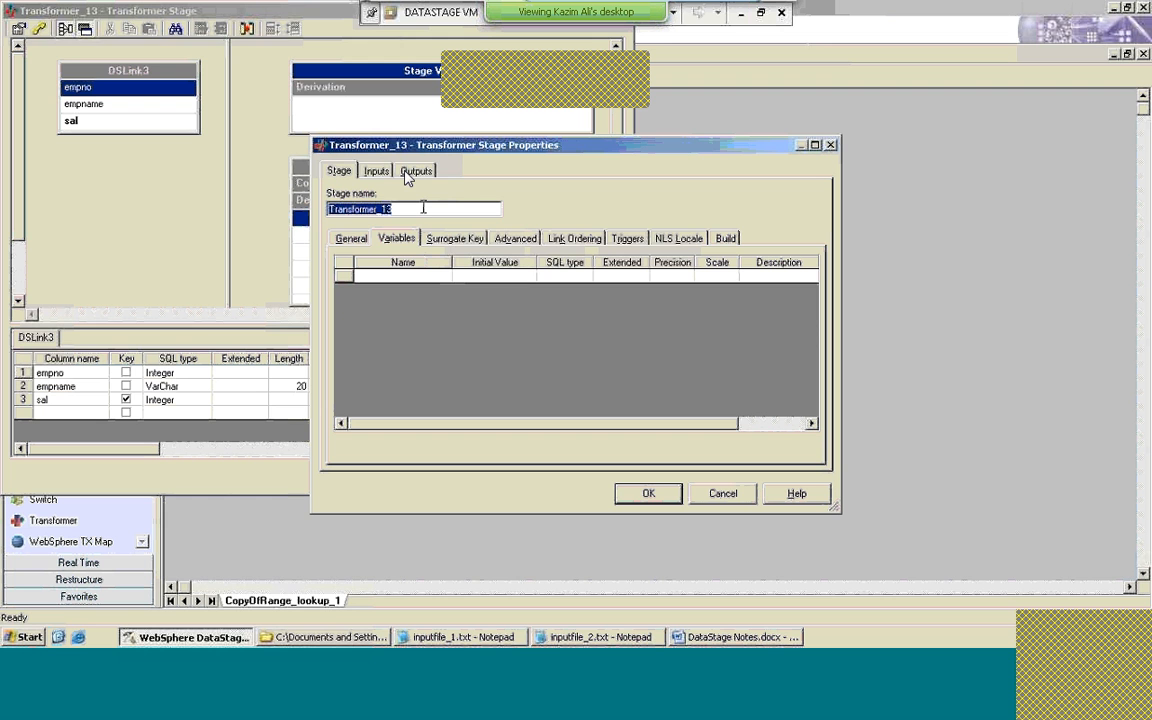
click(409, 277)
click(381, 275)
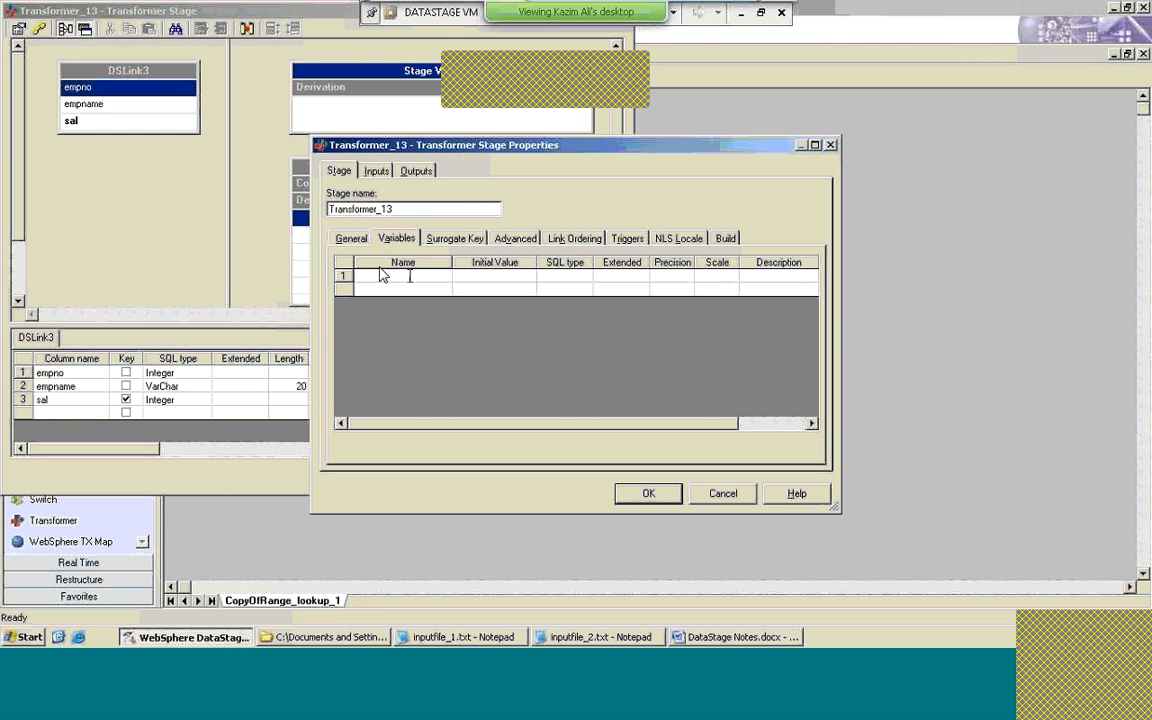
text(minsal)
click(555, 282)
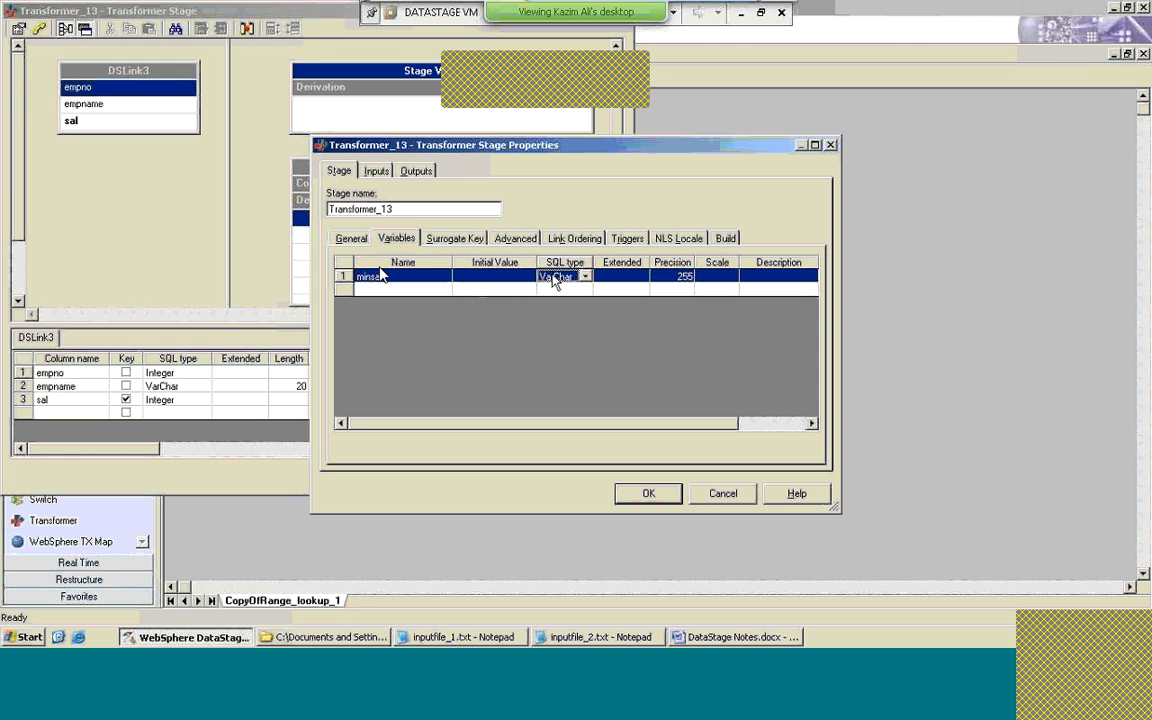
click(586, 278)
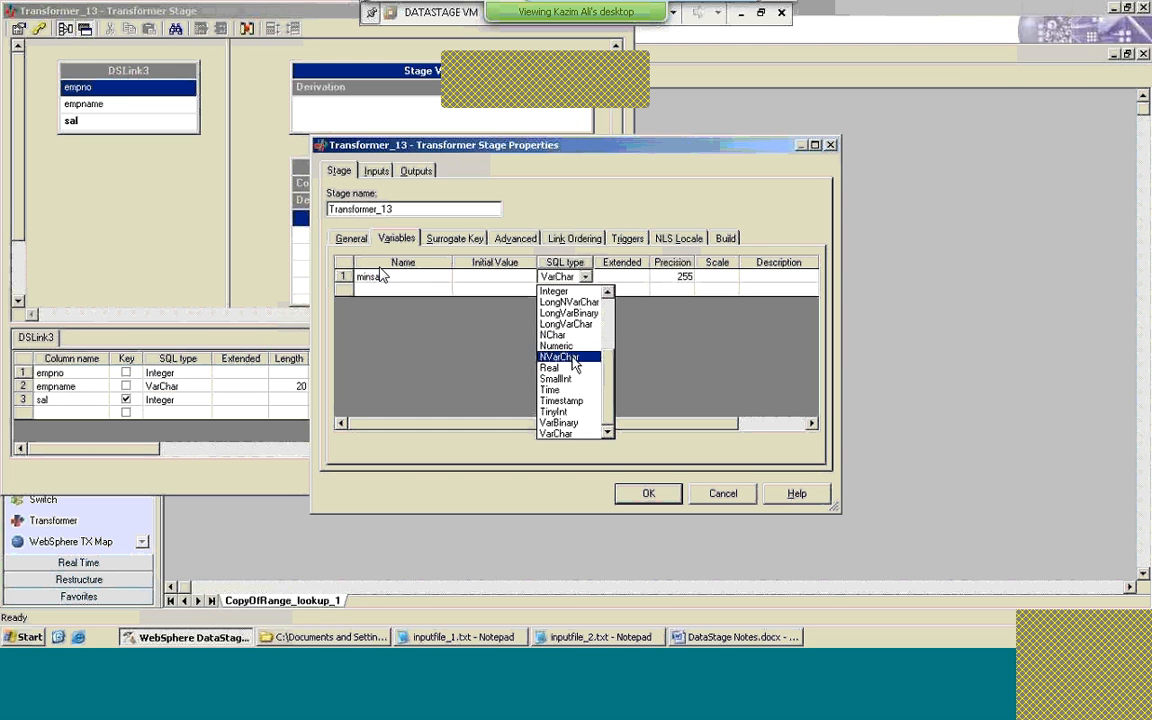
key(i)
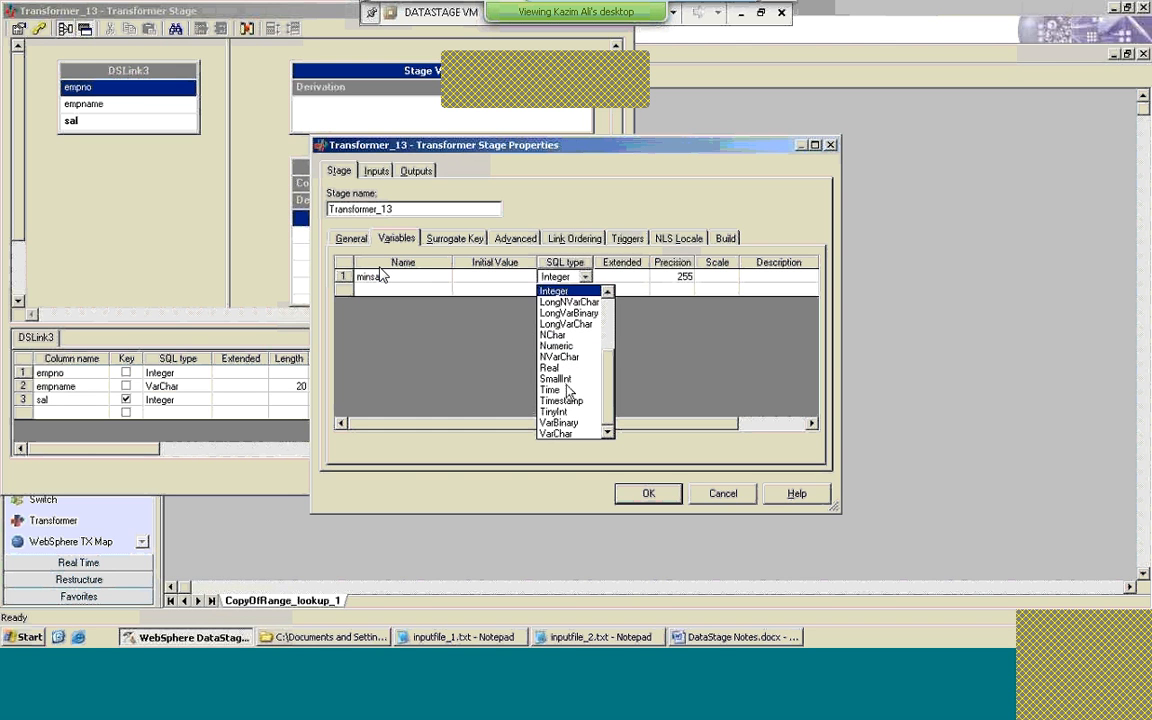
click(585, 292)
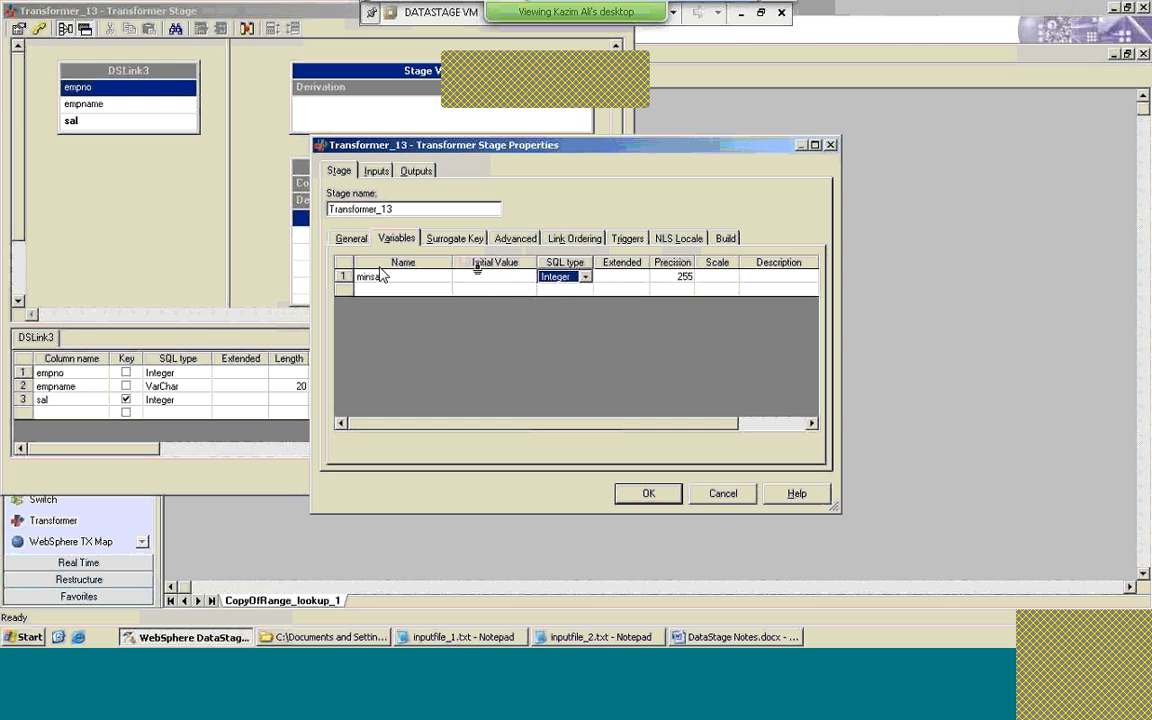
Step: Add a second stage variable named maxsal with SQL type Integer
click(440, 290)
text(mas)
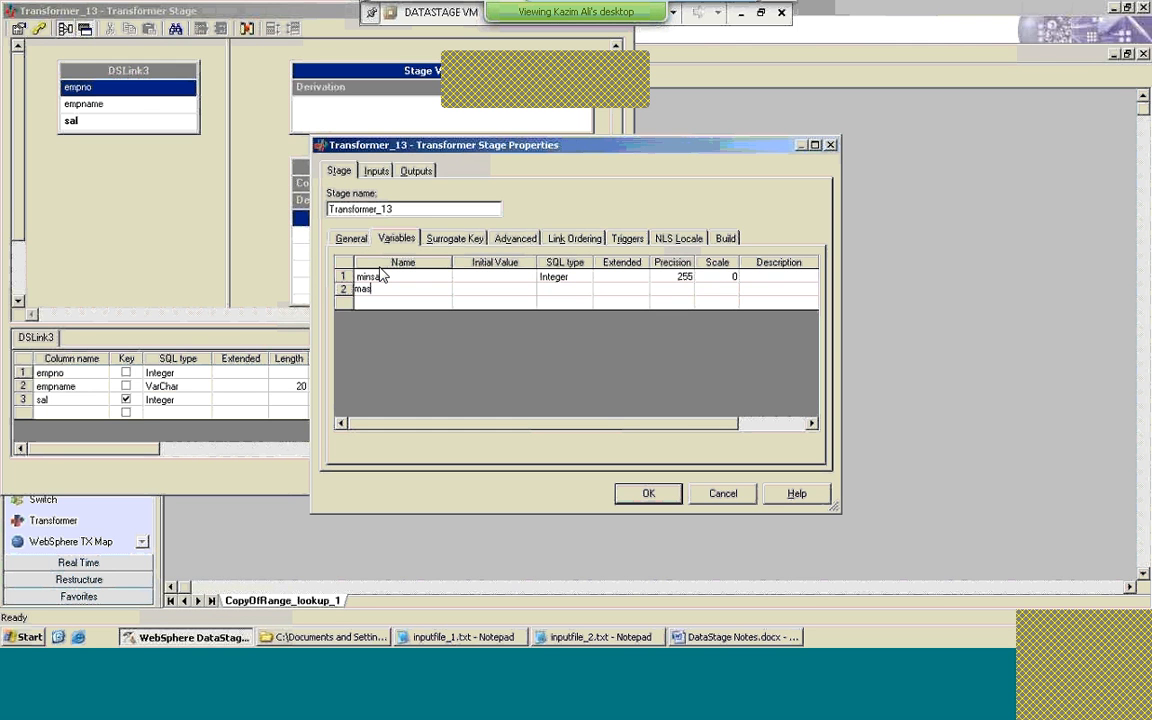
key(BackSpace)
text(xsal)
key(Tab)
key(Tab)
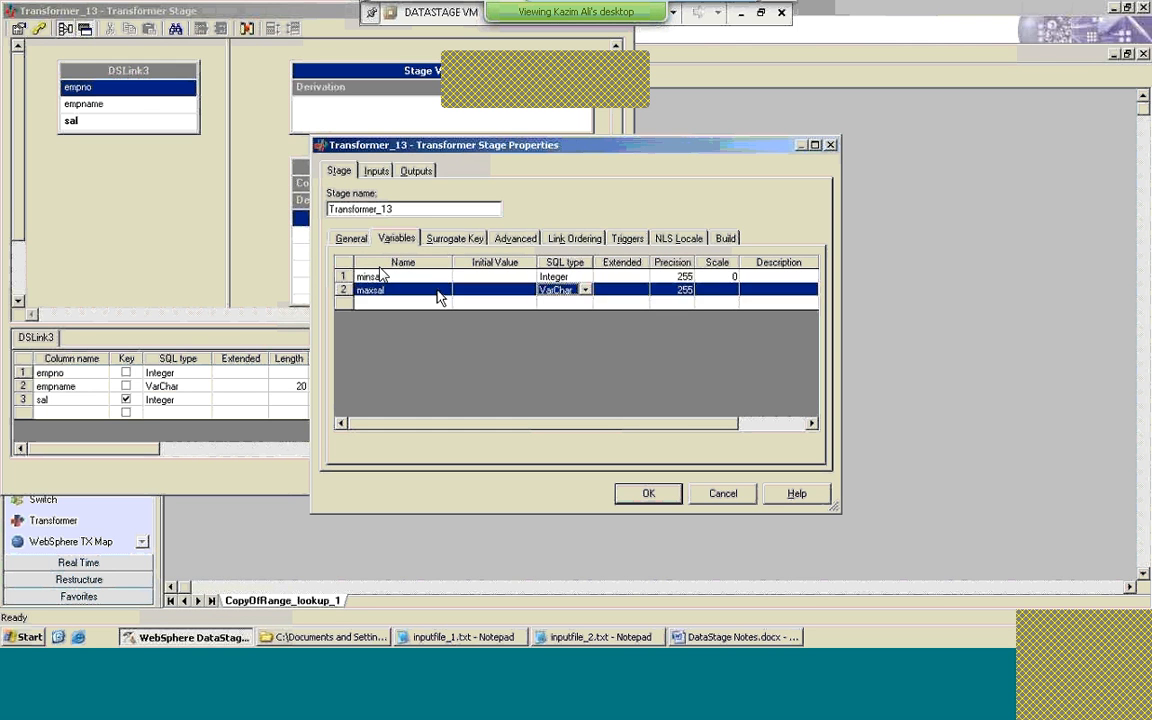
key(i)
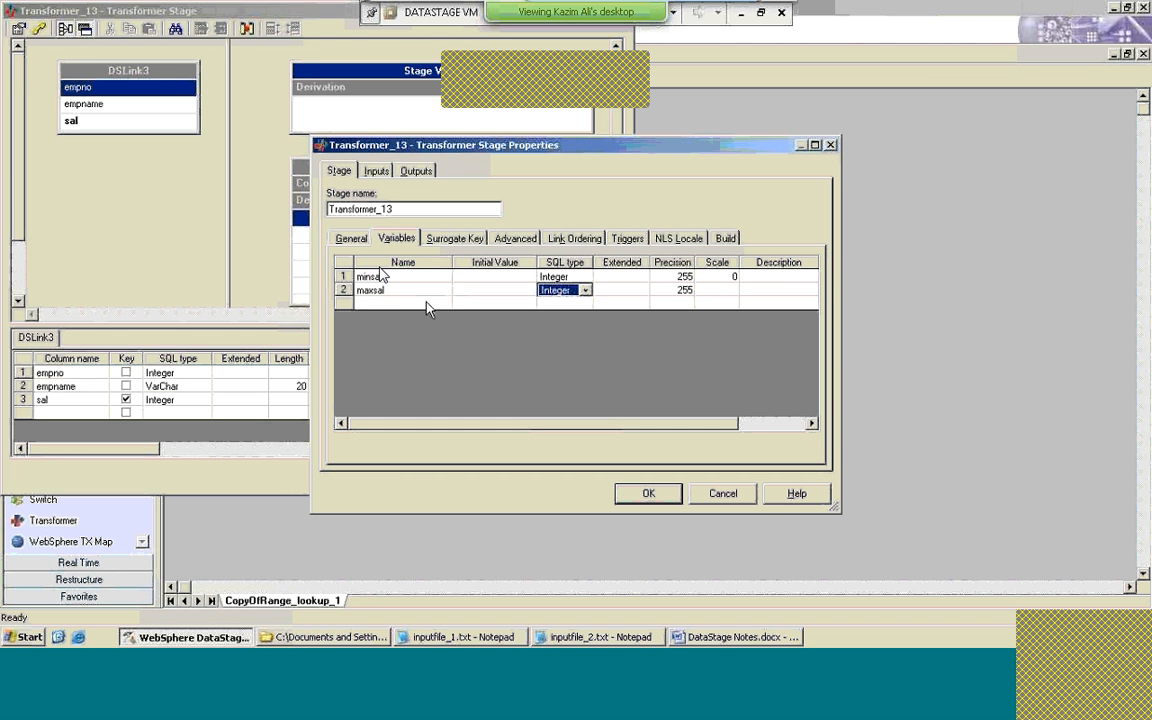
Step: Set the precision of both the minsal and maxsal stage variables to 0 and accept the stage properties
click(676, 280)
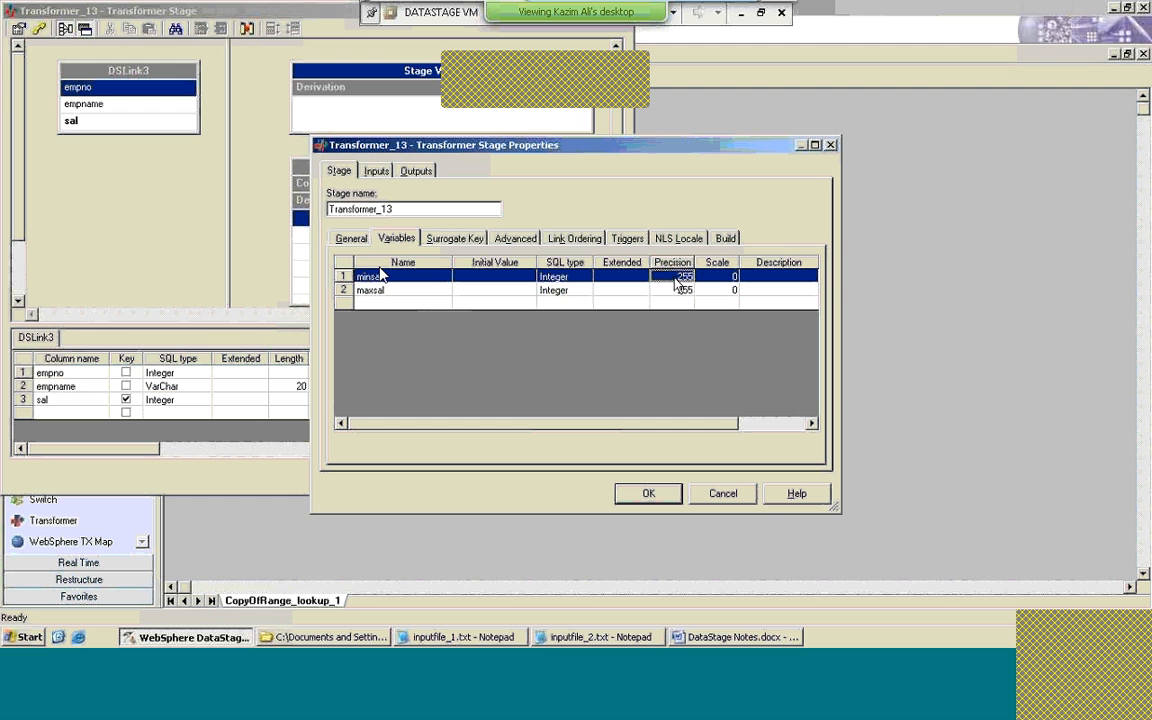
text(0)
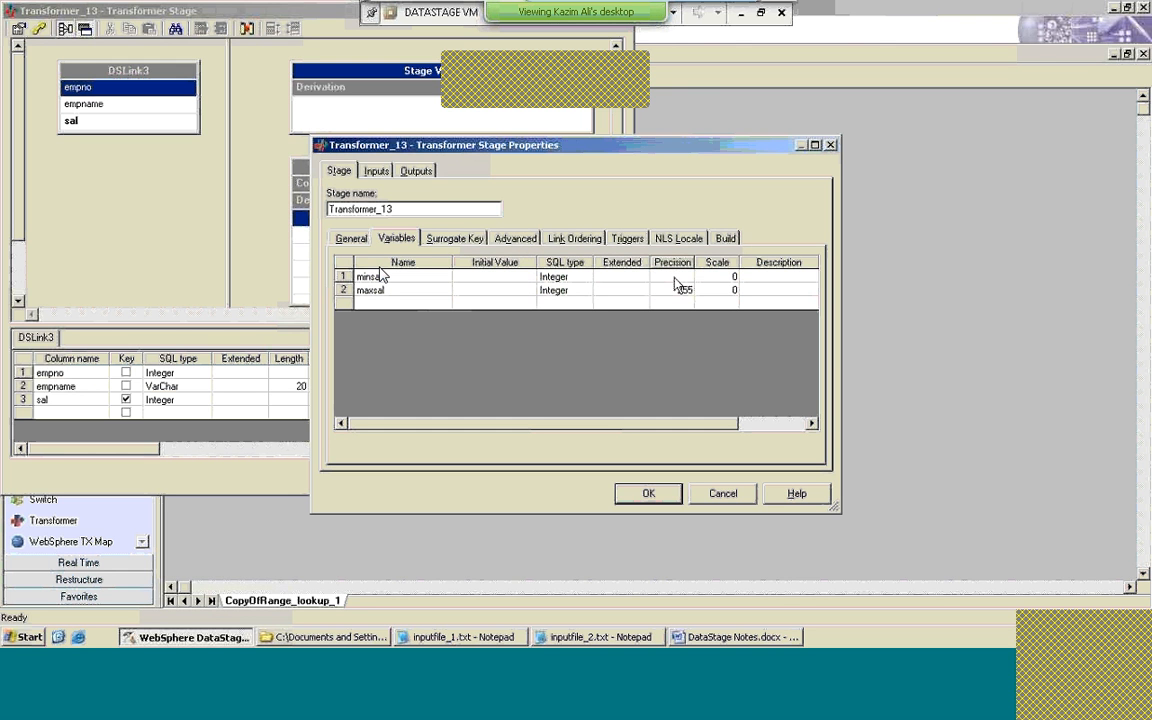
key(Tab)
click(684, 291)
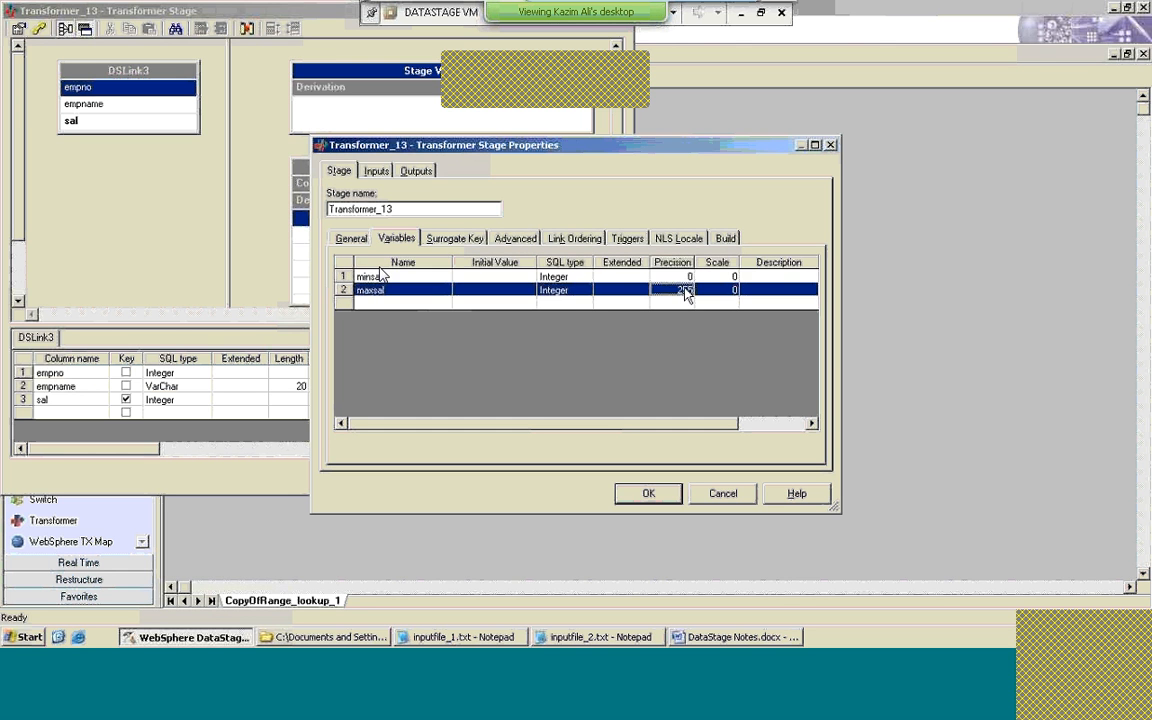
key(Delete)
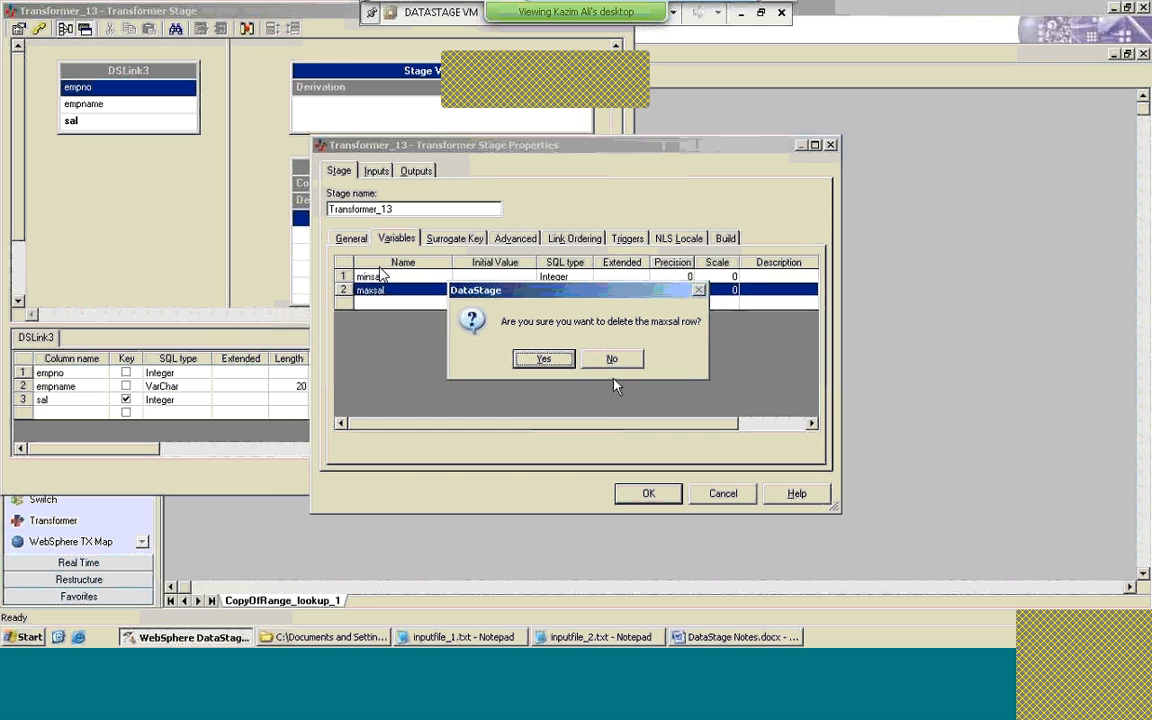
click(606, 366)
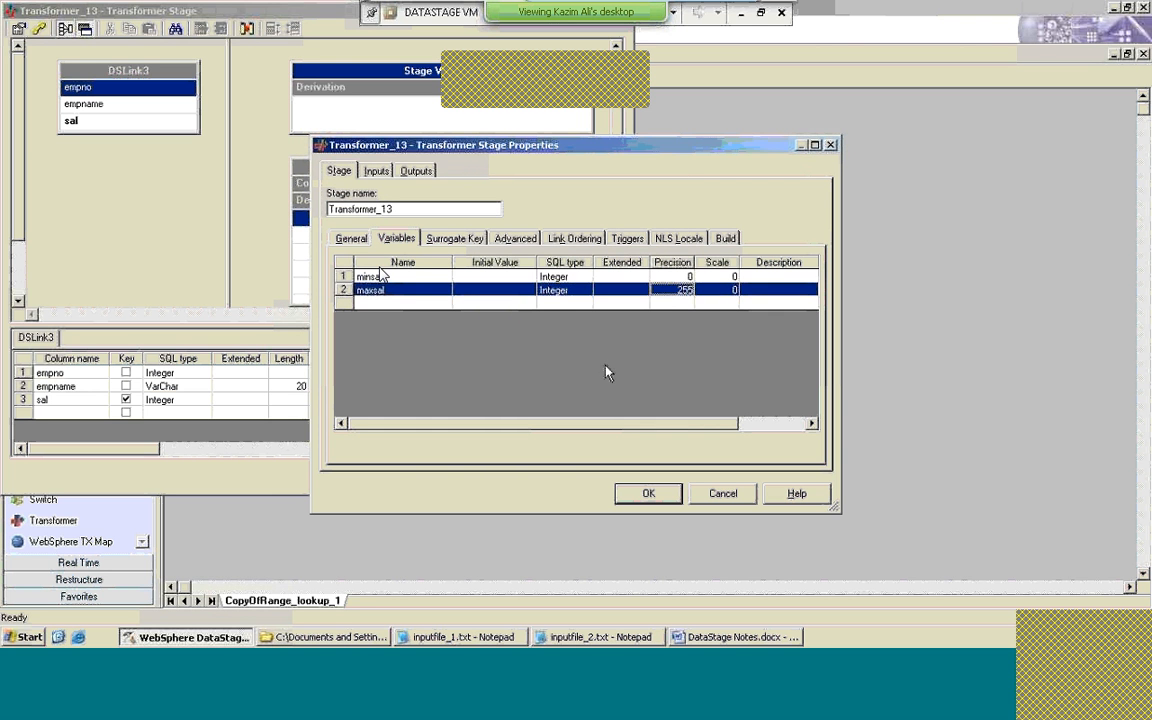
click(662, 290)
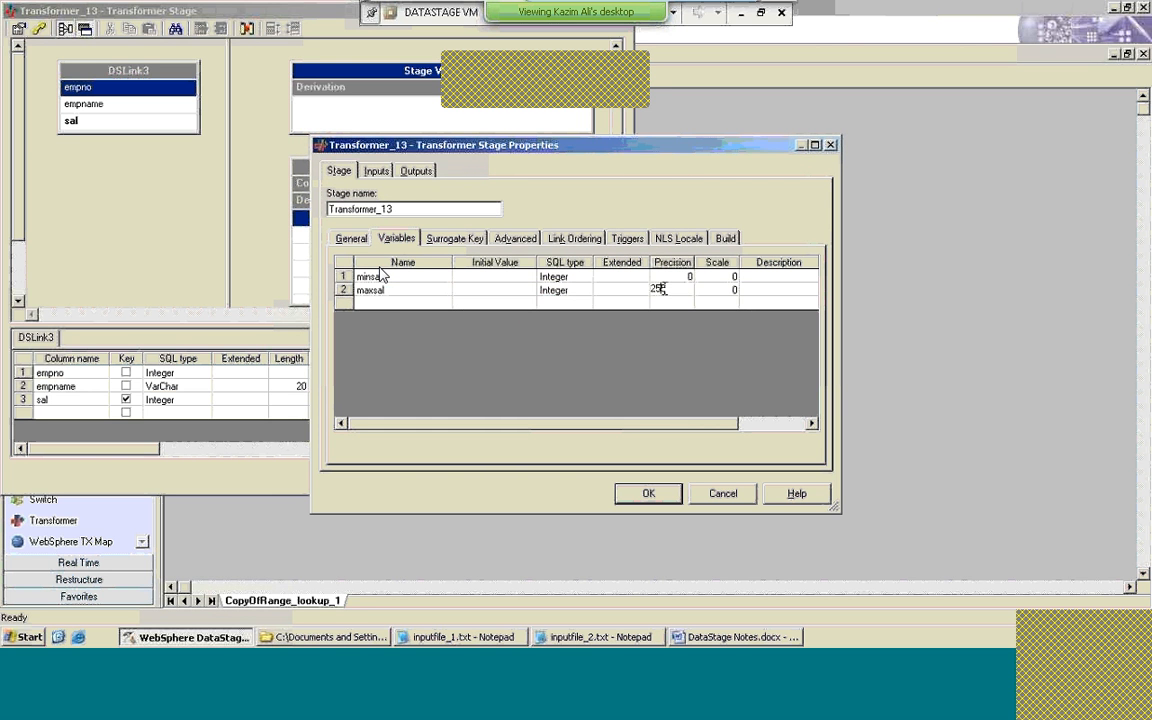
key(BackSpace)
key(BackSpace)
key(BackSpace)
click(669, 304)
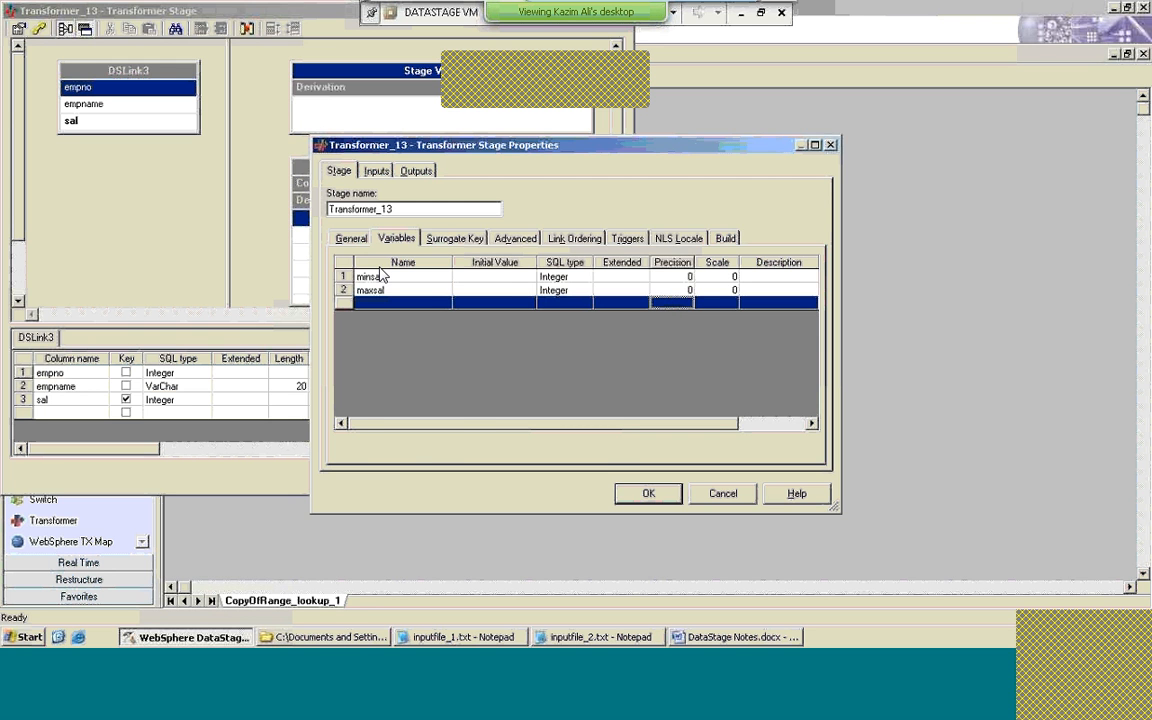
key(Return)
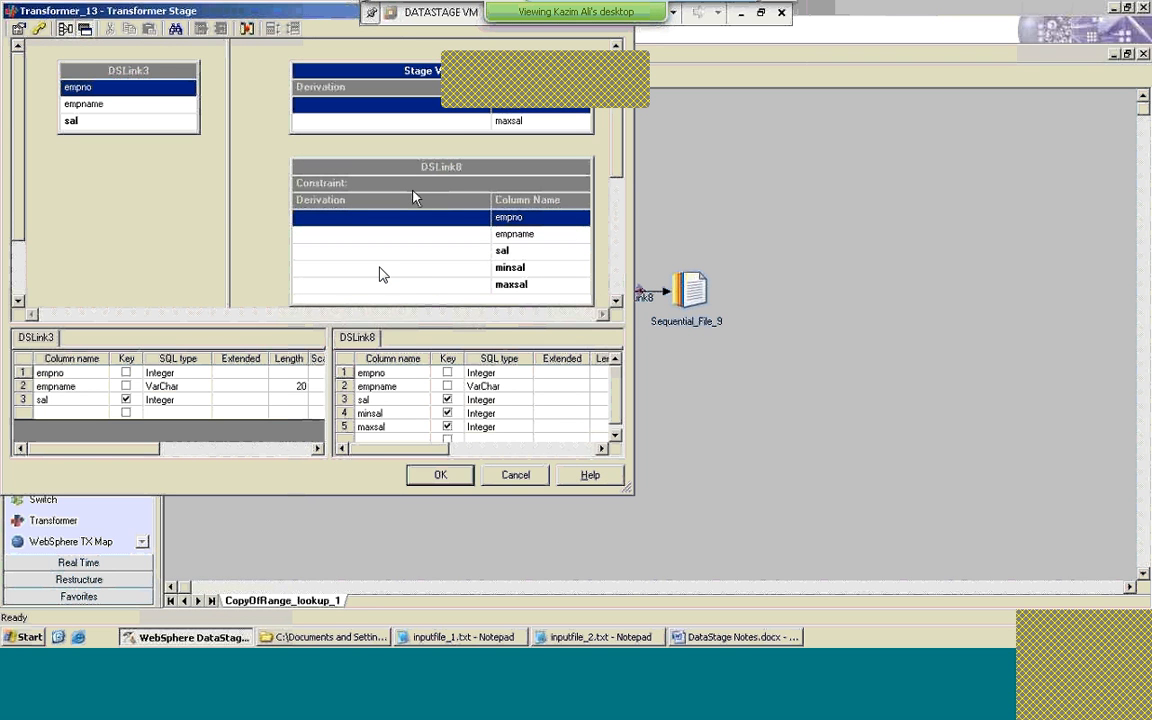
Step: Set the stage variable derivations to 400 for minsal and 700 for maxsal
double_click(434, 103)
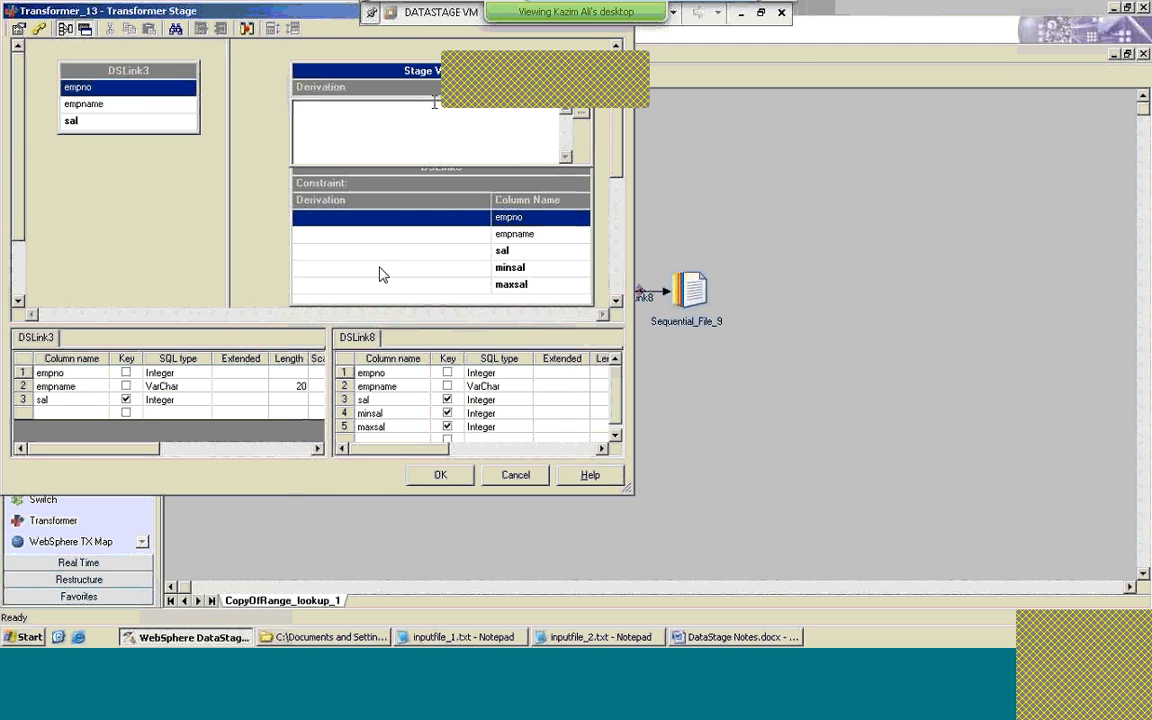
text(400)
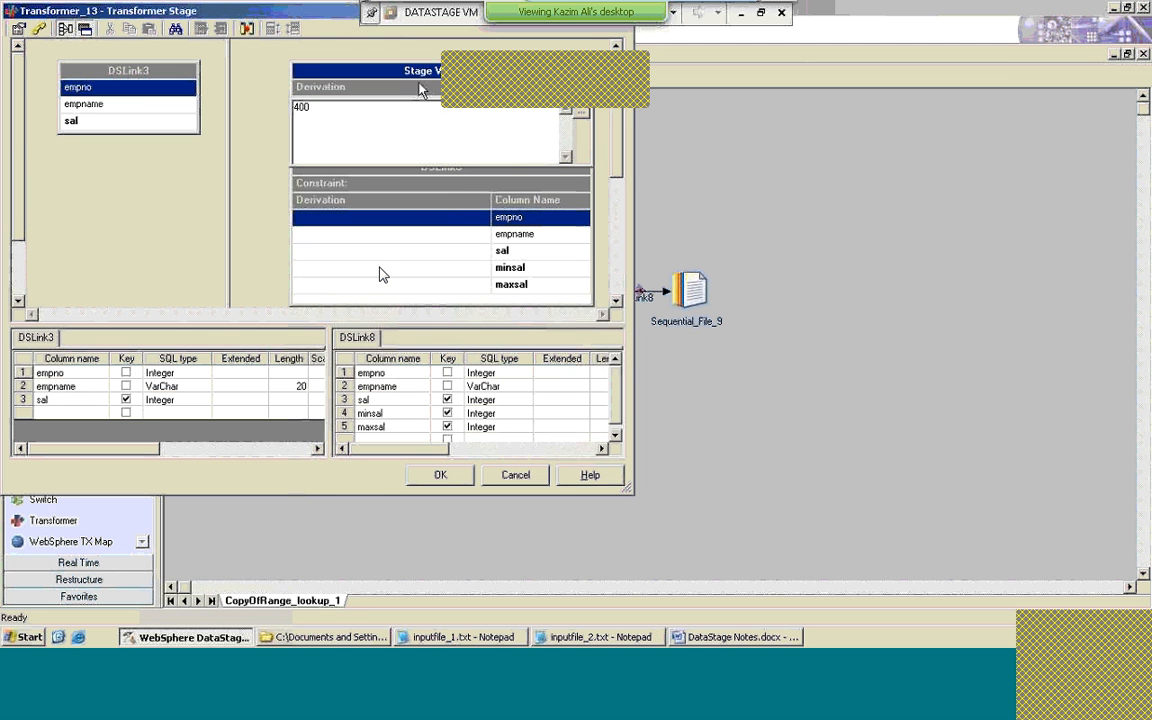
key(Return)
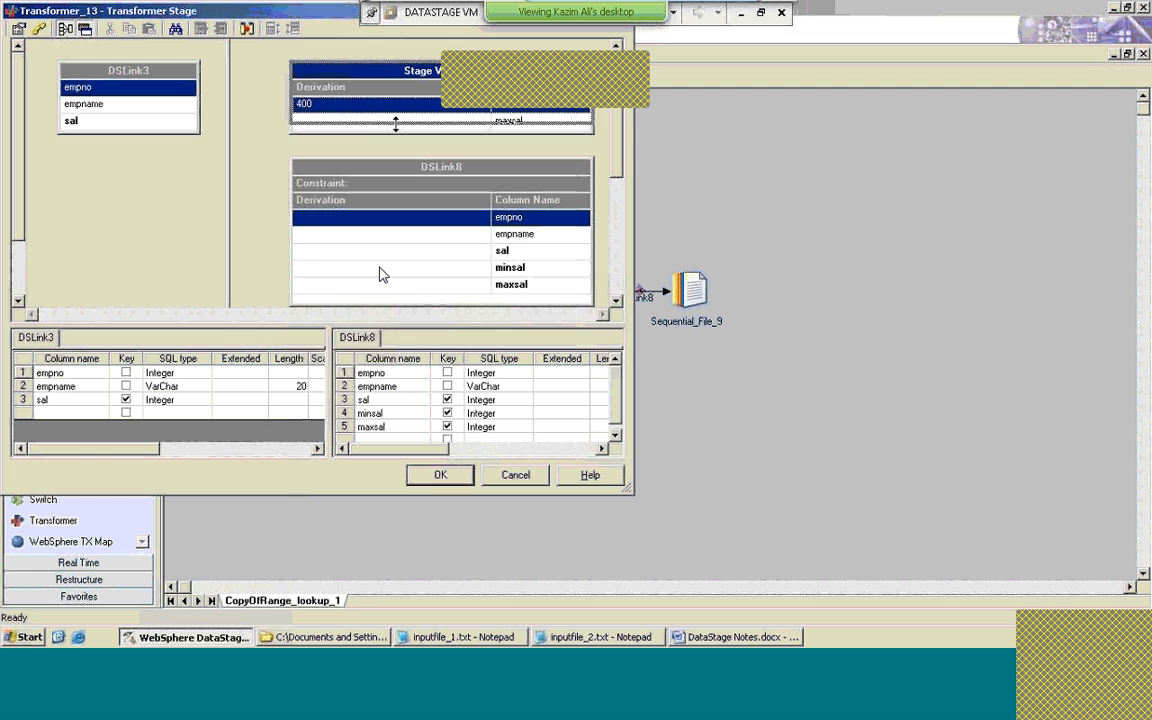
double_click(396, 124)
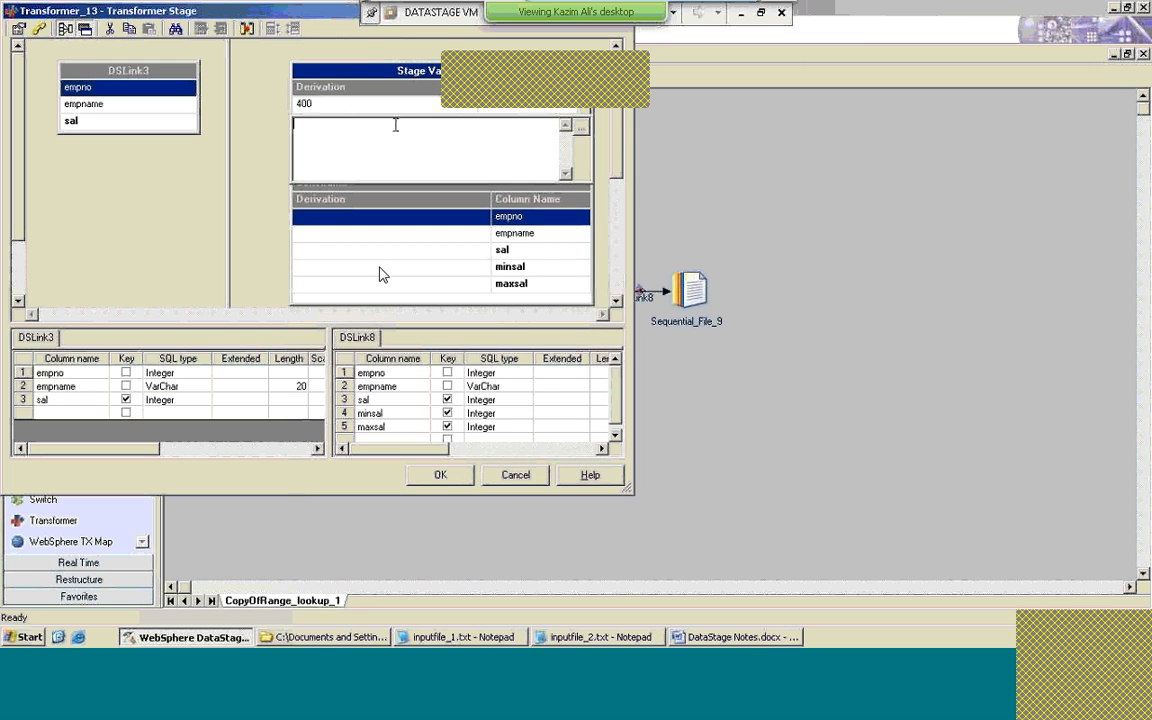
text(700)
click(266, 142)
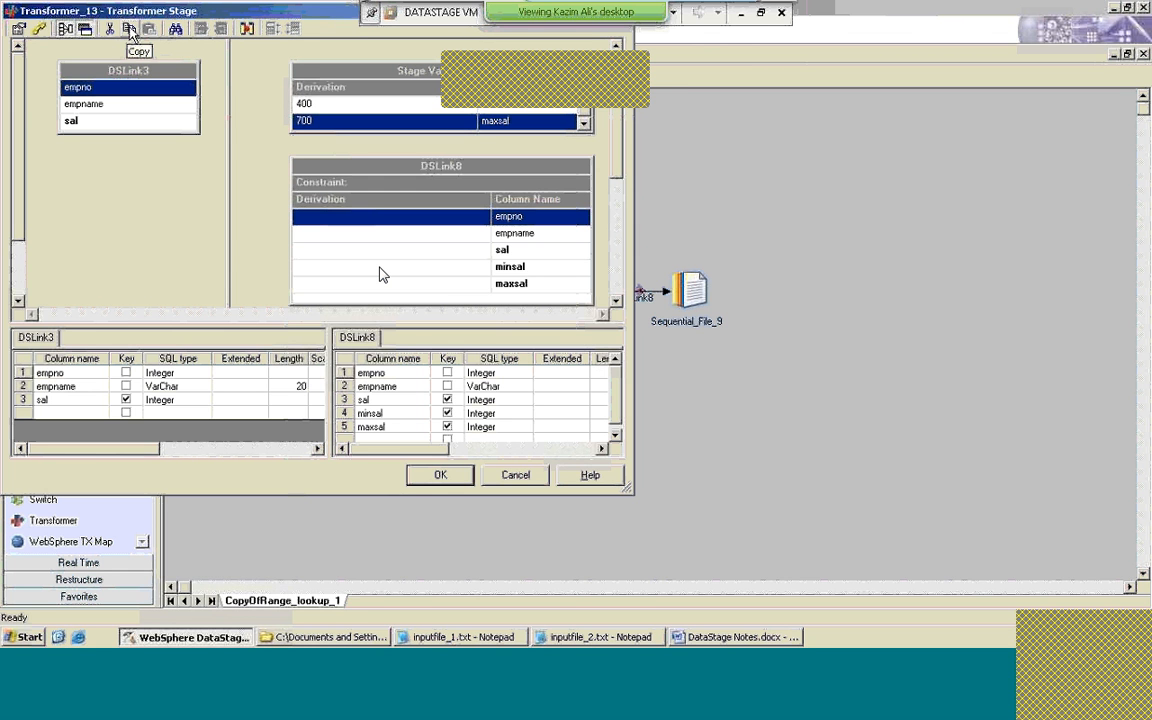
Step: Auto-match the DSLink3 columns to DSLink8 by name and map the maxsal and minsal stage variables to their matching output columns
click(248, 28)
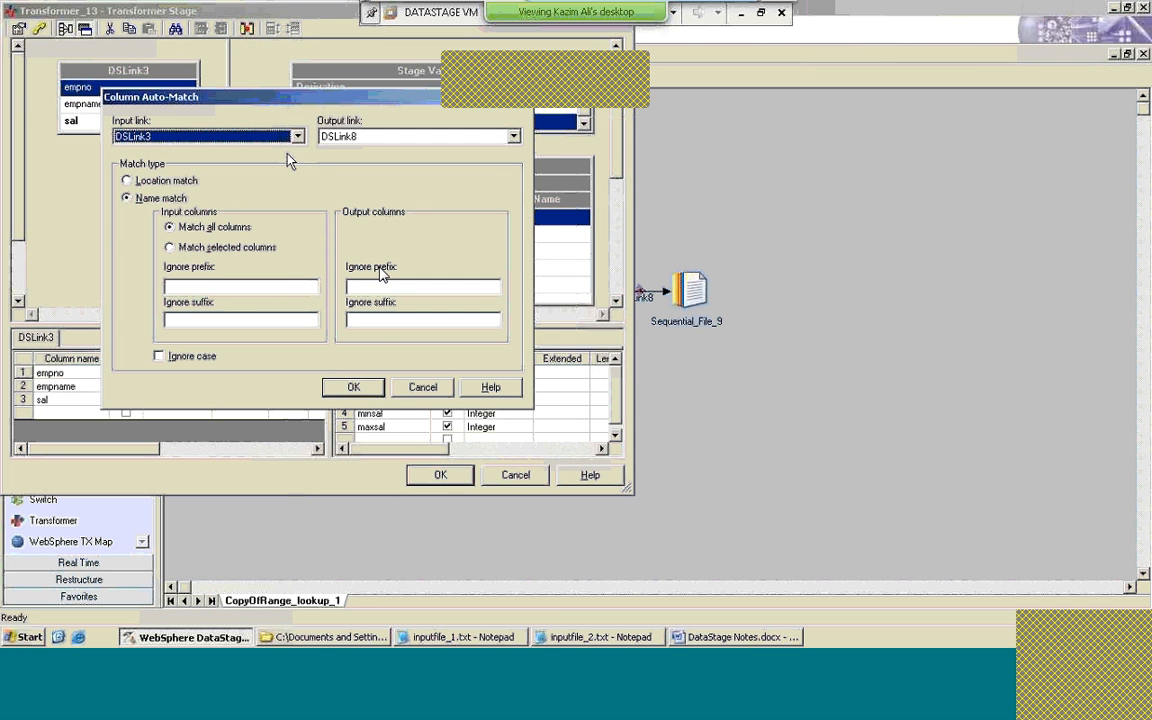
click(356, 387)
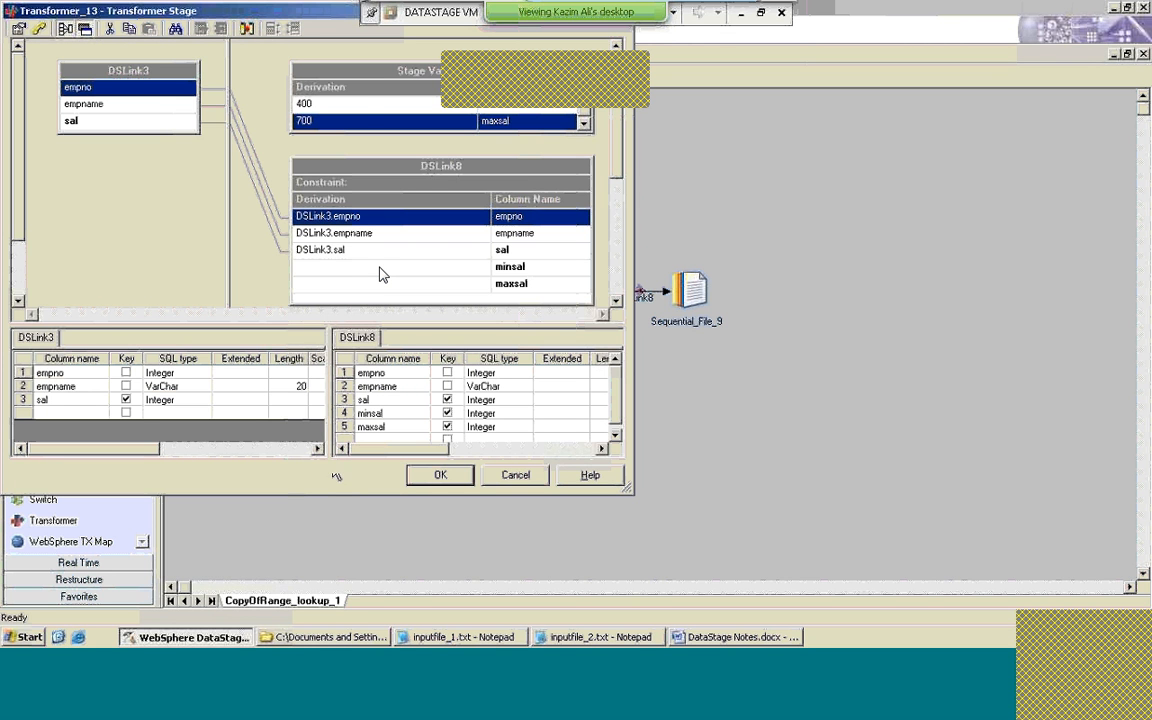
click(367, 107)
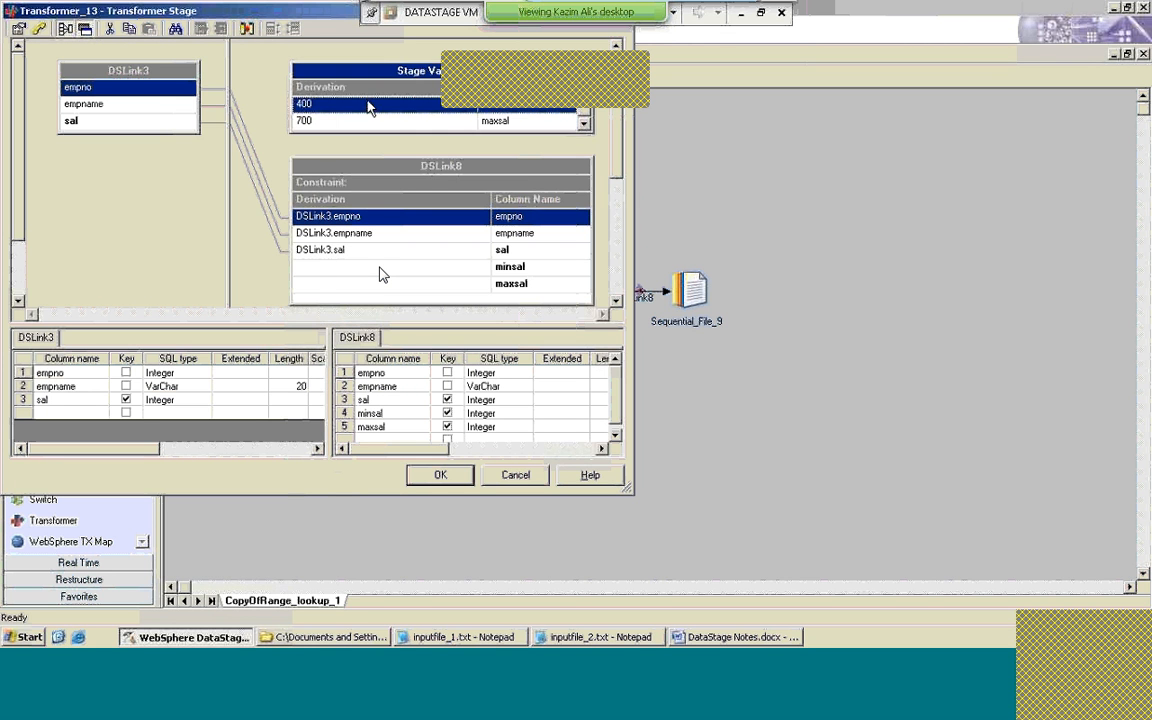
click(367, 107)
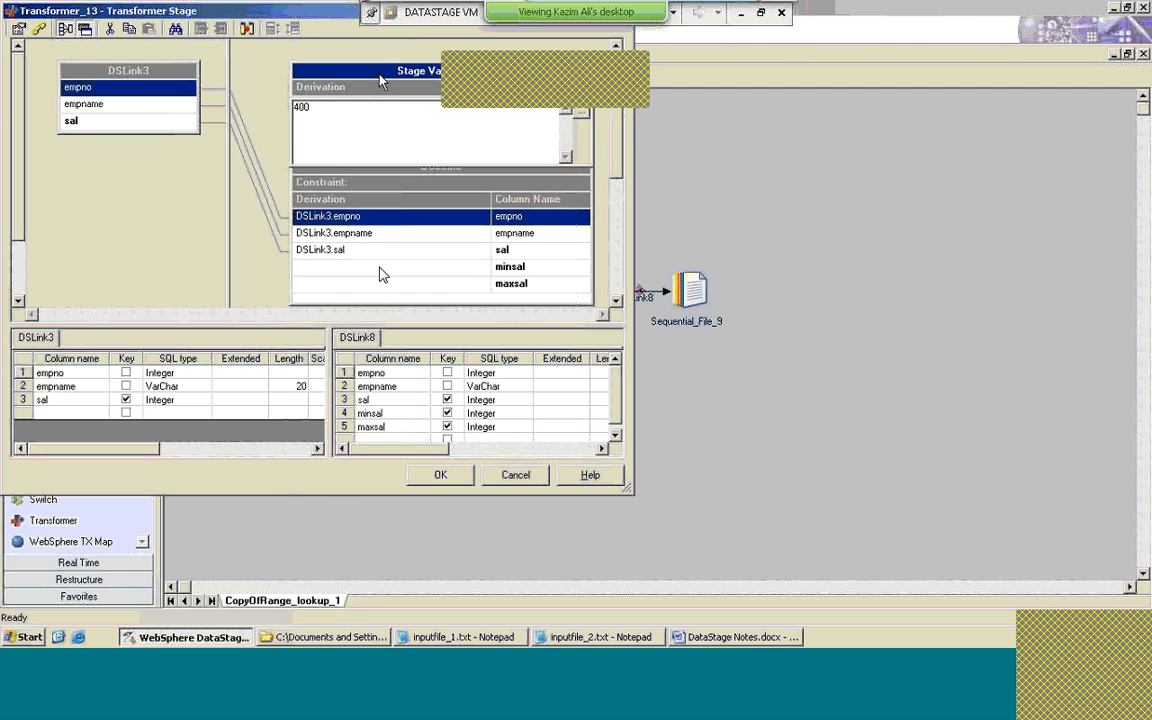
click(380, 76)
click(449, 126)
drag(449, 132, 425, 288)
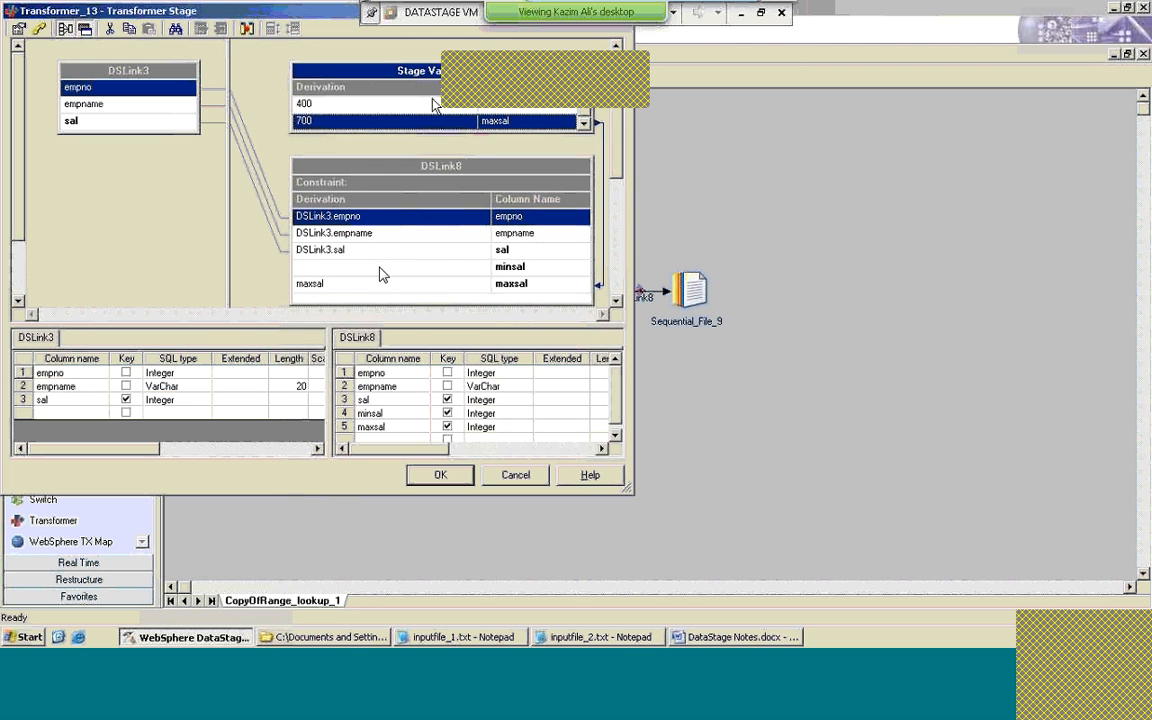
drag(433, 104, 436, 268)
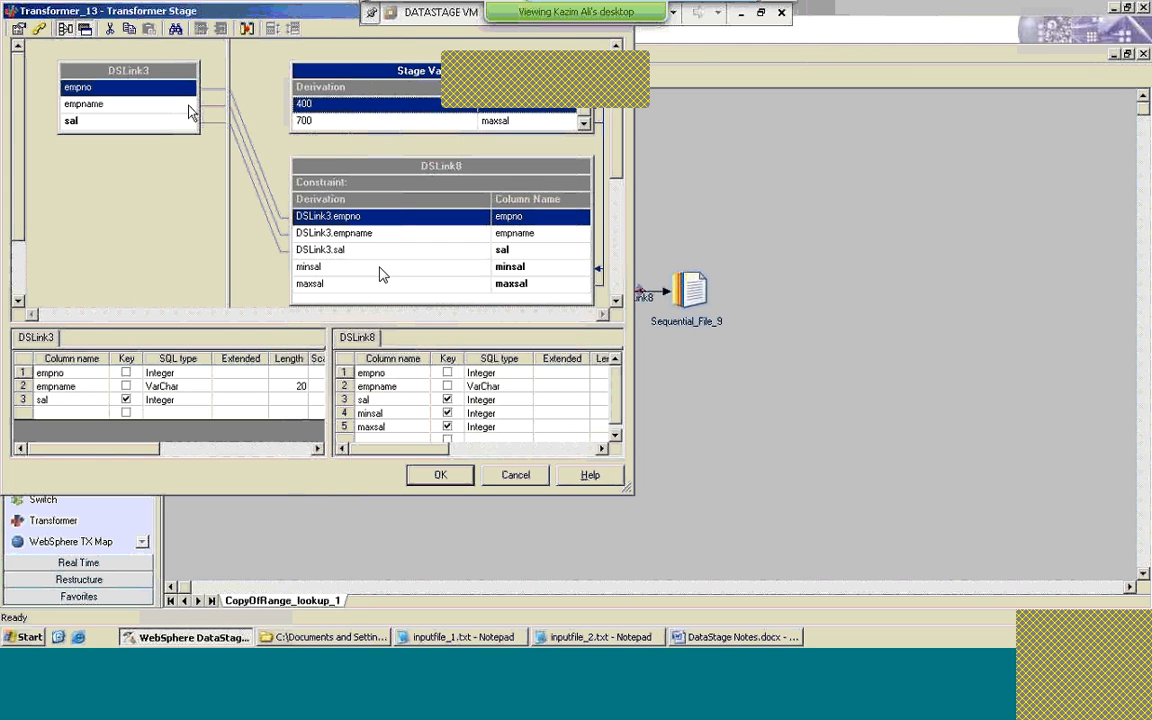
Step: Start the DSLink8 constraint with the condition DSLink3.sal >= minsal, using the input column and the stage variable
click(40, 29)
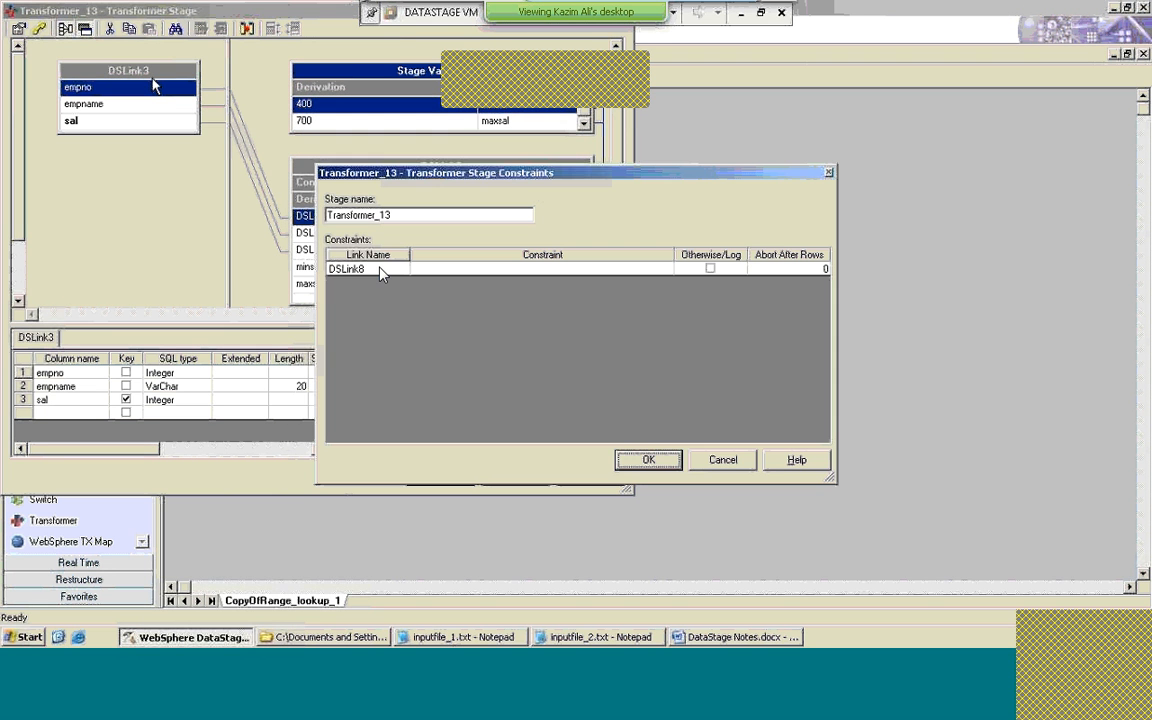
double_click(558, 269)
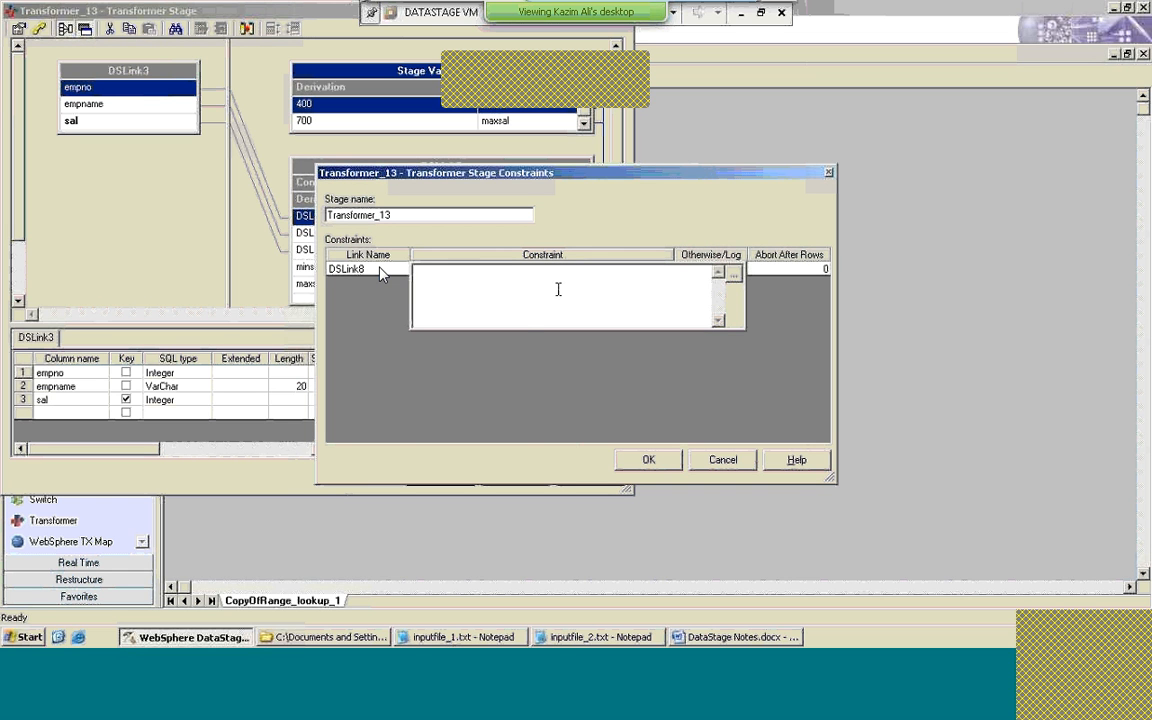
right_click(558, 289)
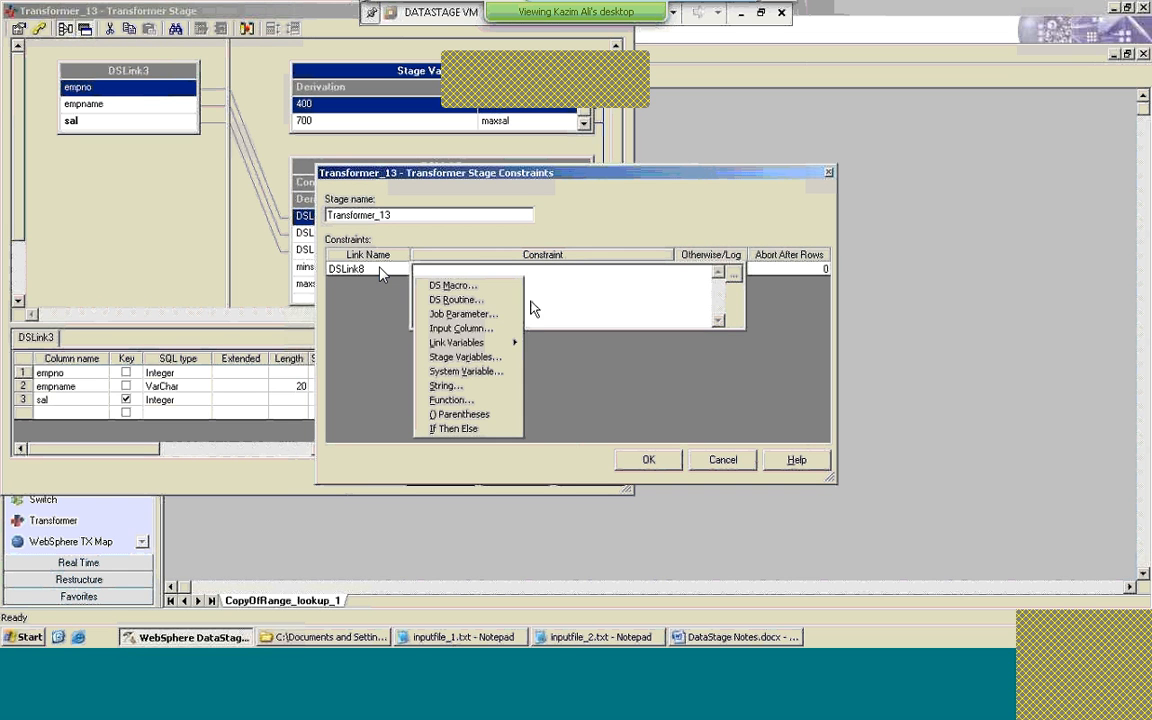
click(478, 328)
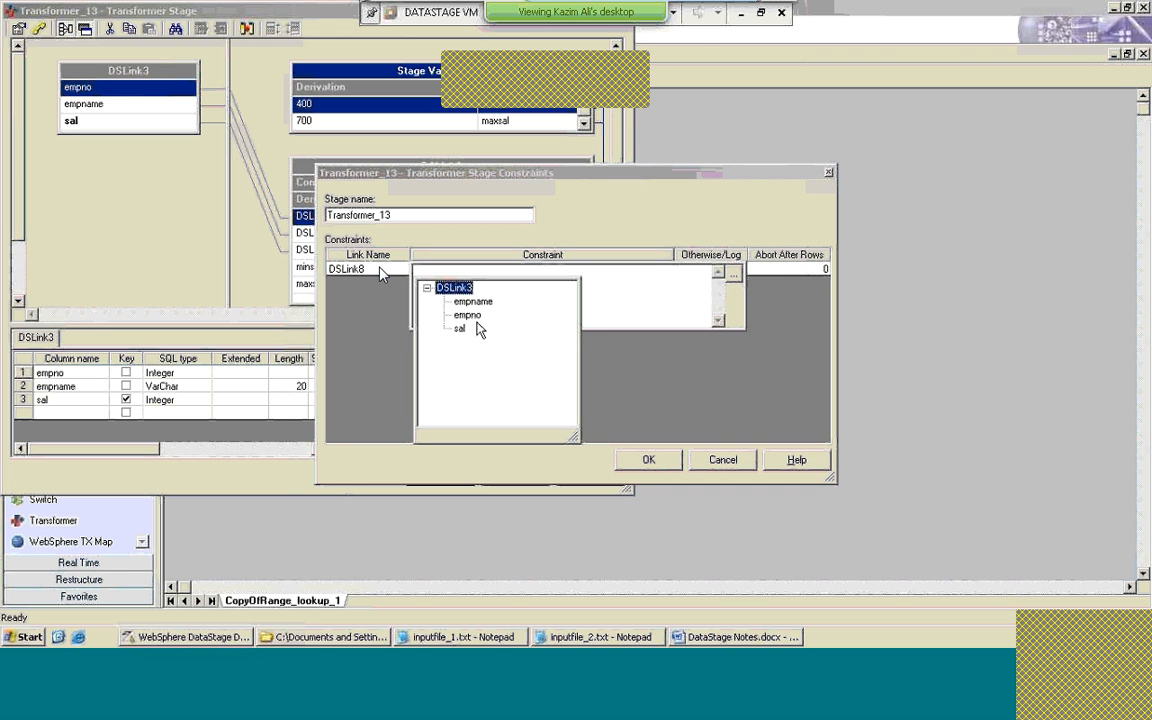
double_click(461, 330)
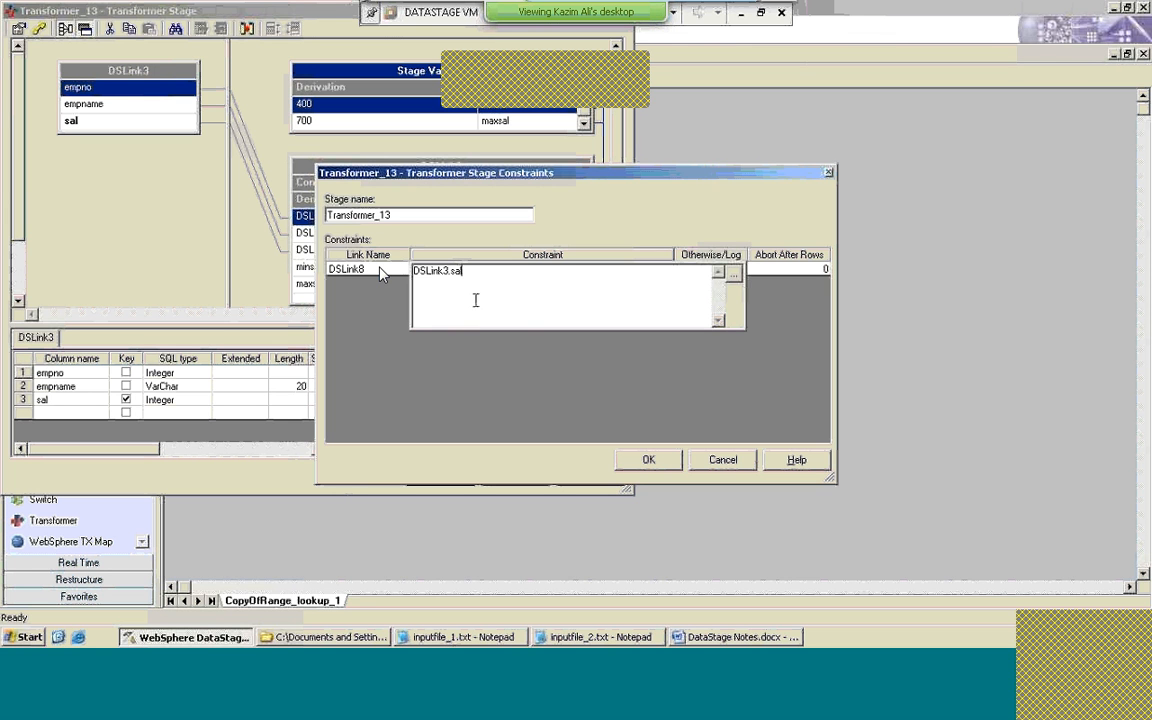
text(>)
right_click(415, 278)
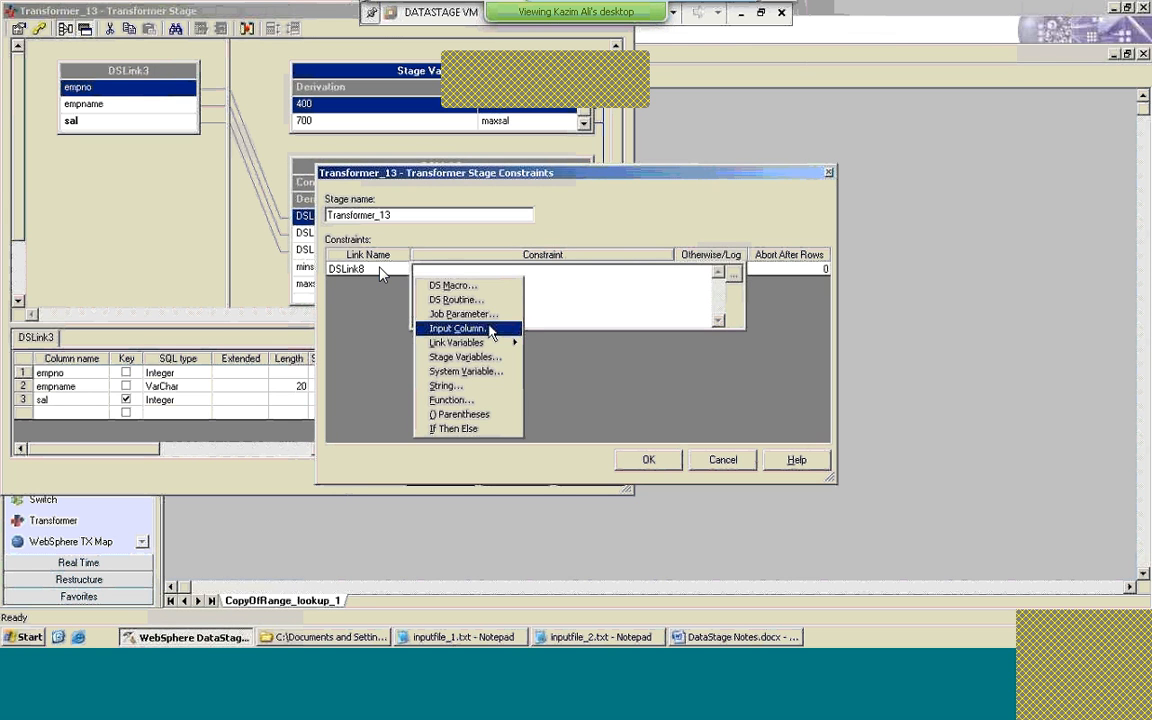
key(Escape)
text(=)
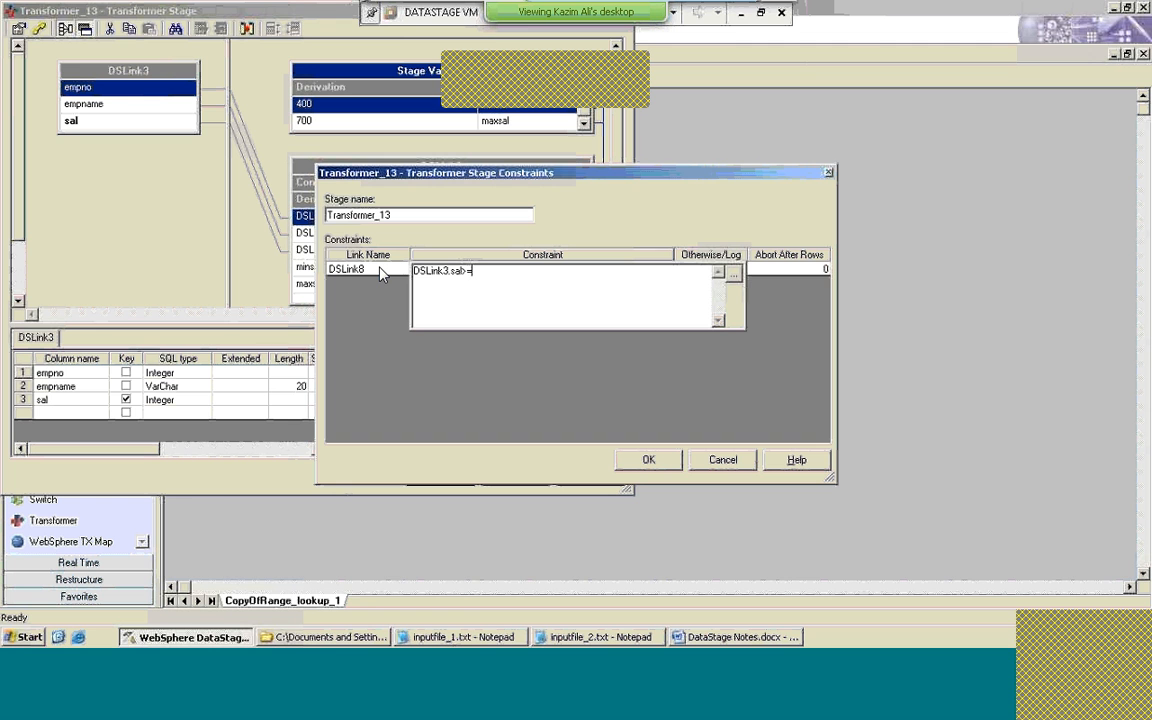
right_click(507, 278)
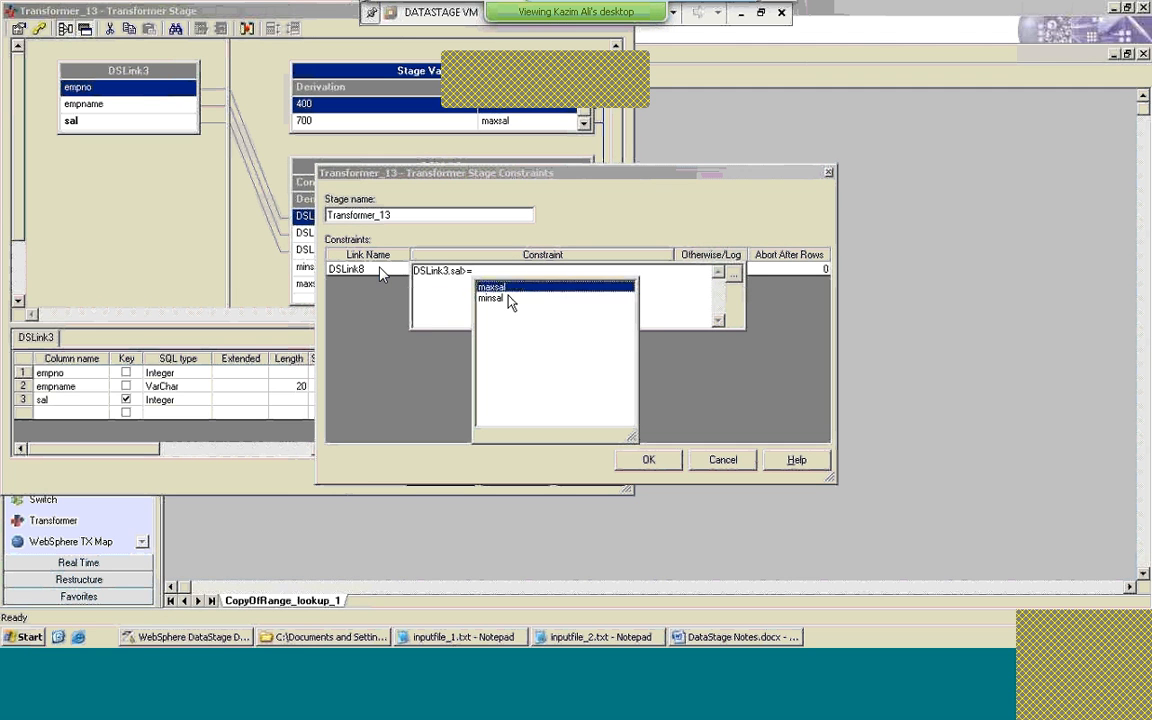
click(509, 298)
click(509, 299)
Step: Extend the DSLink8 constraint with AND DSLink3.sal <= minsal, using the input column and the stage variable
text(A)
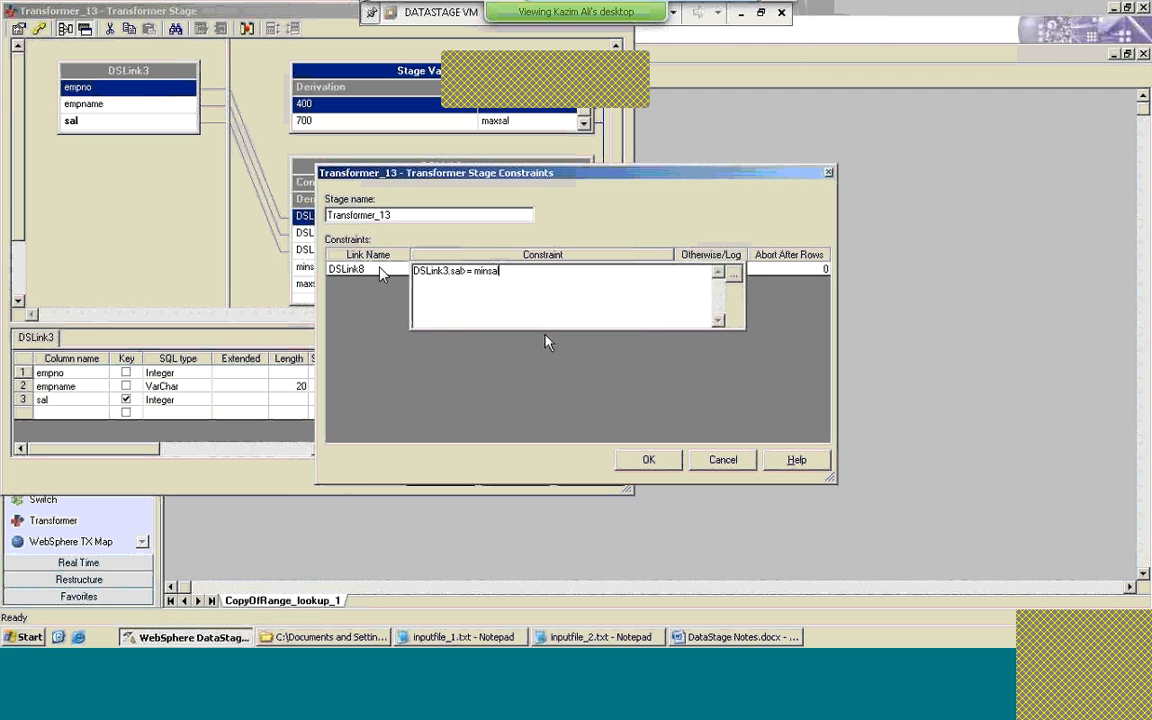
text(ND)
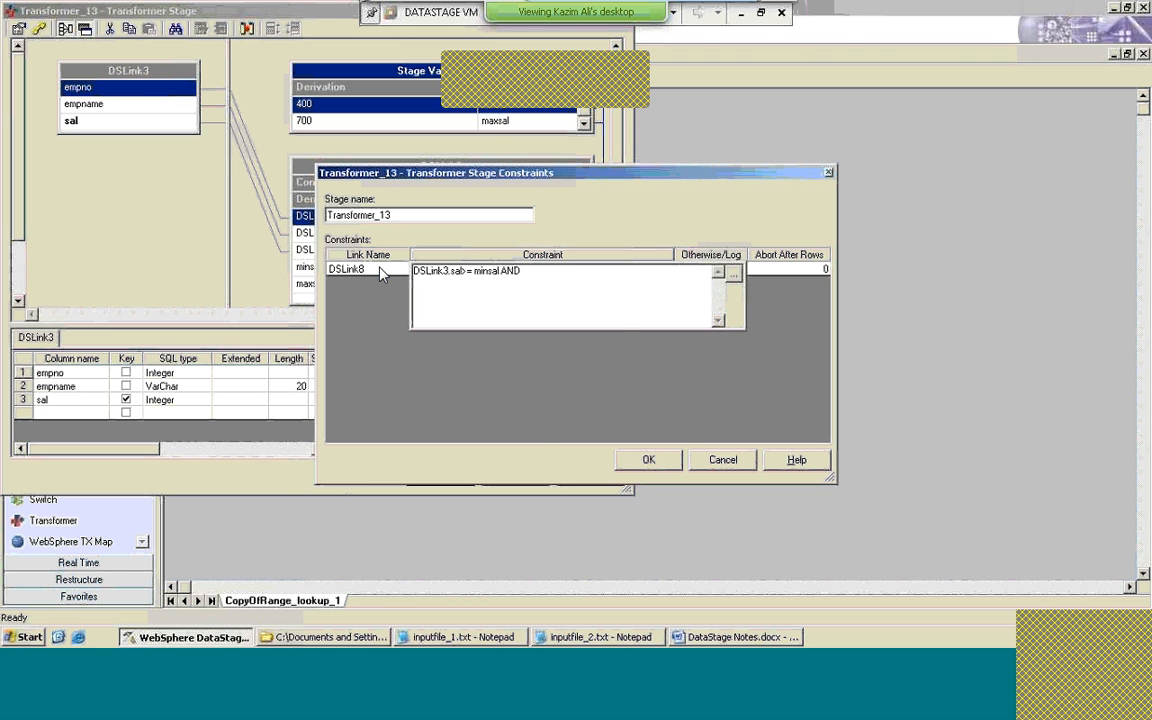
right_click(558, 289)
right_click(558, 289)
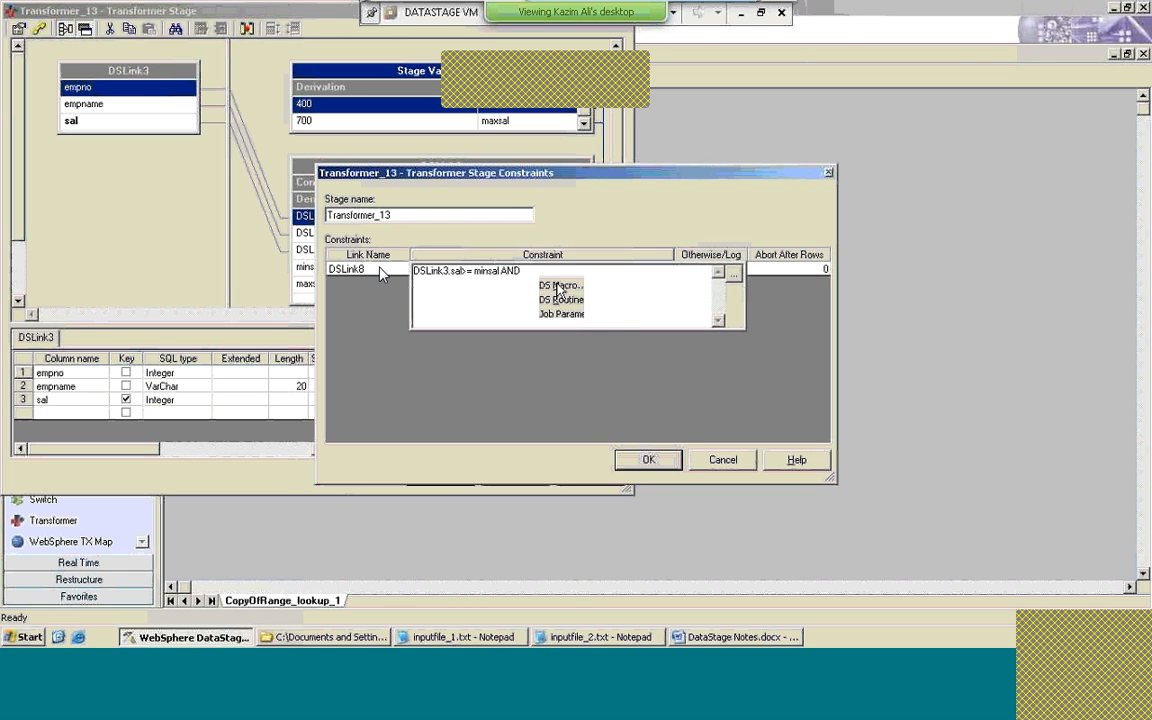
click(571, 327)
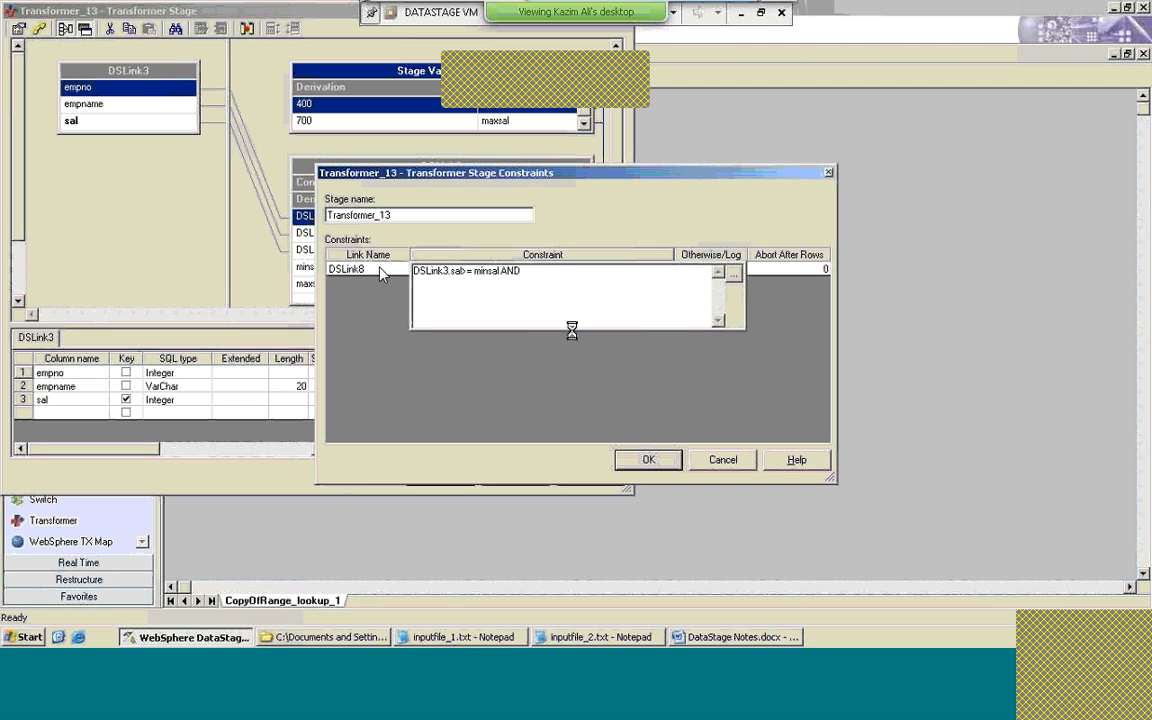
double_click(569, 328)
text(<=)
right_click(584, 282)
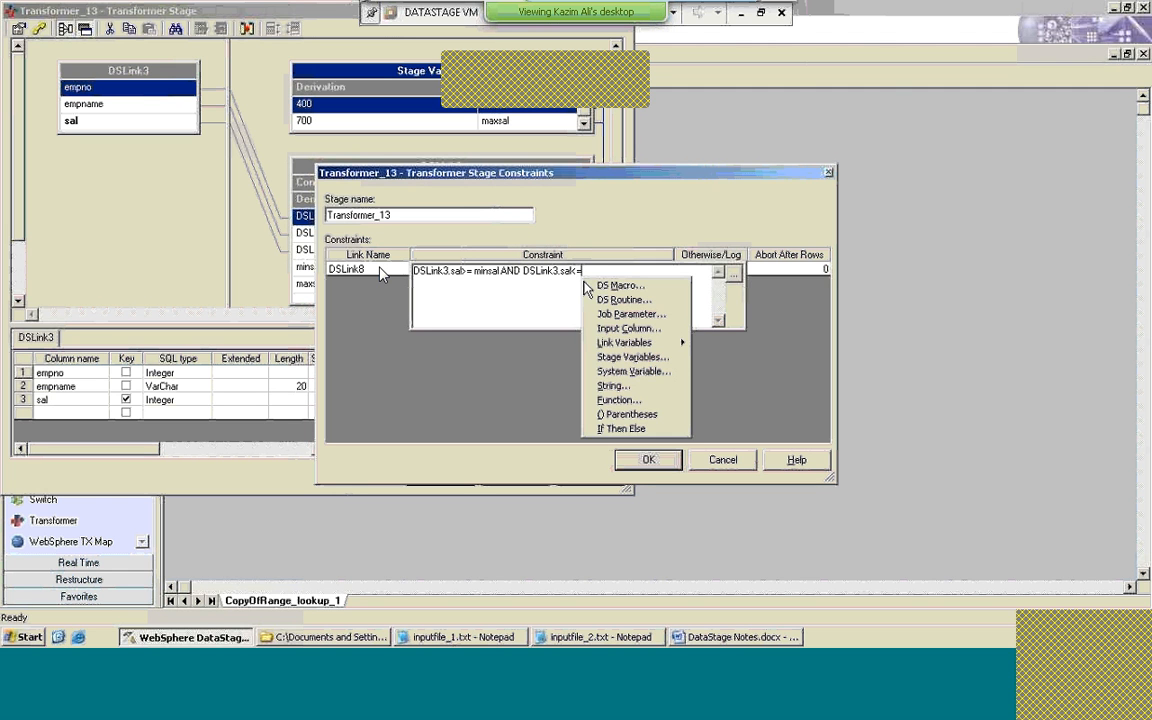
click(612, 358)
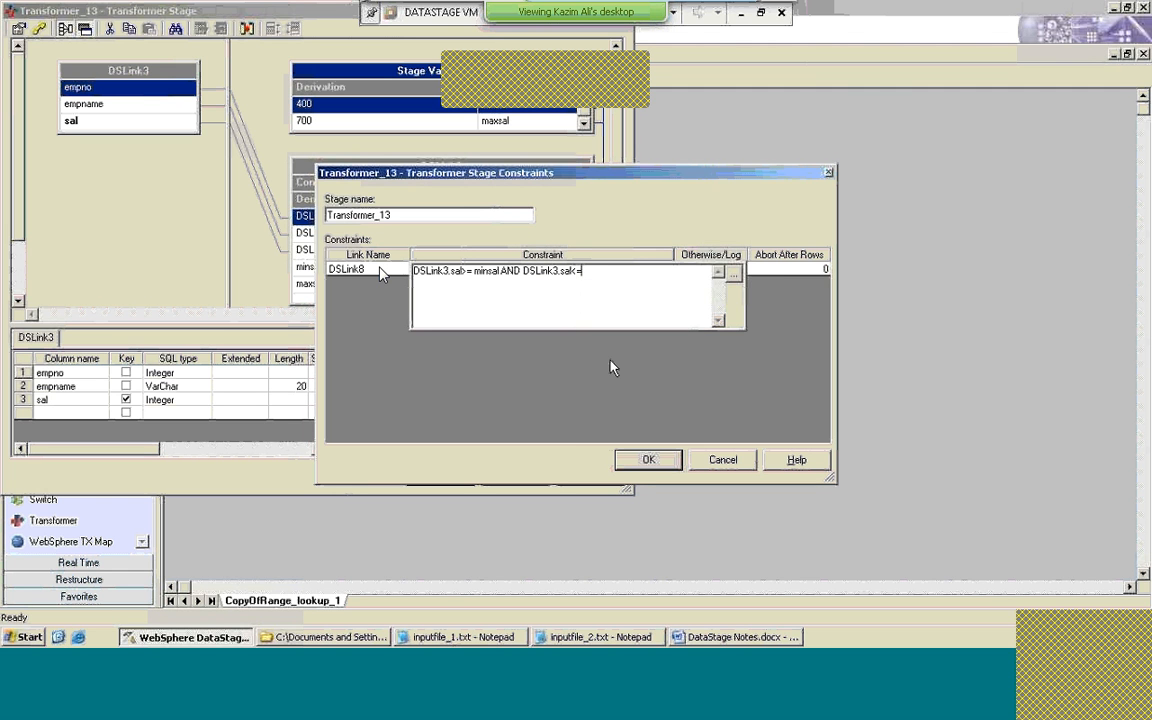
click(612, 298)
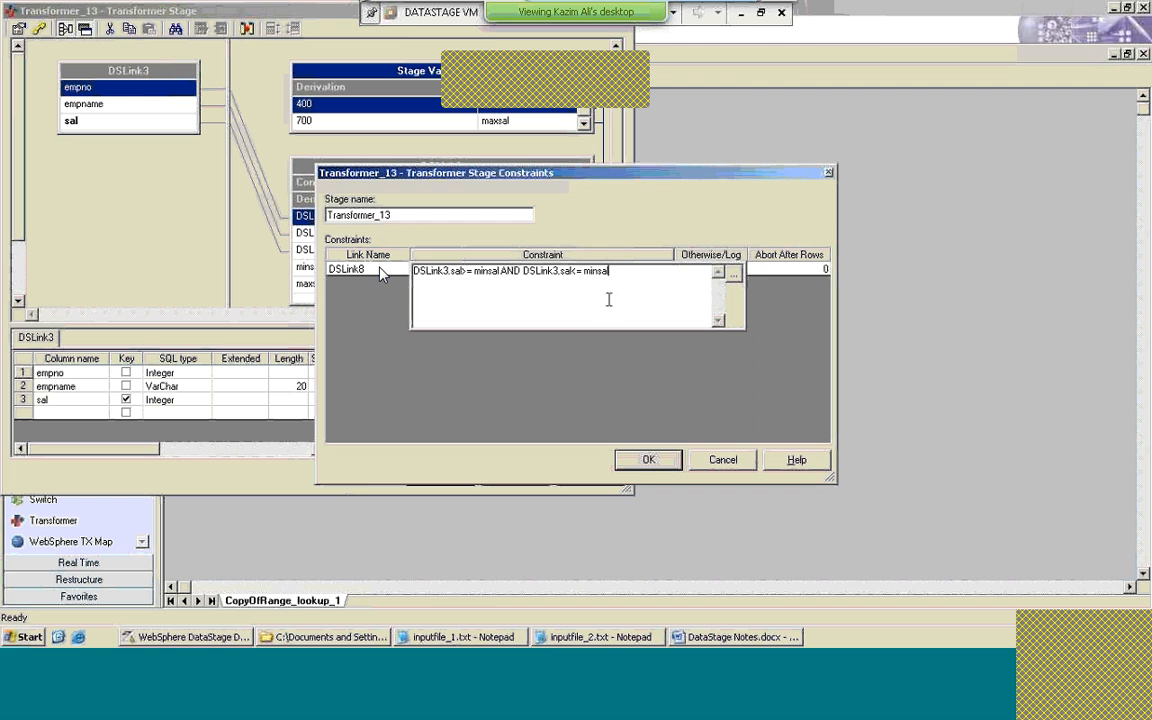
Step: Replace minsal in the constraint's second condition with the maxsal stage variable, and accept the constraint and the Transformer settings
click(650, 461)
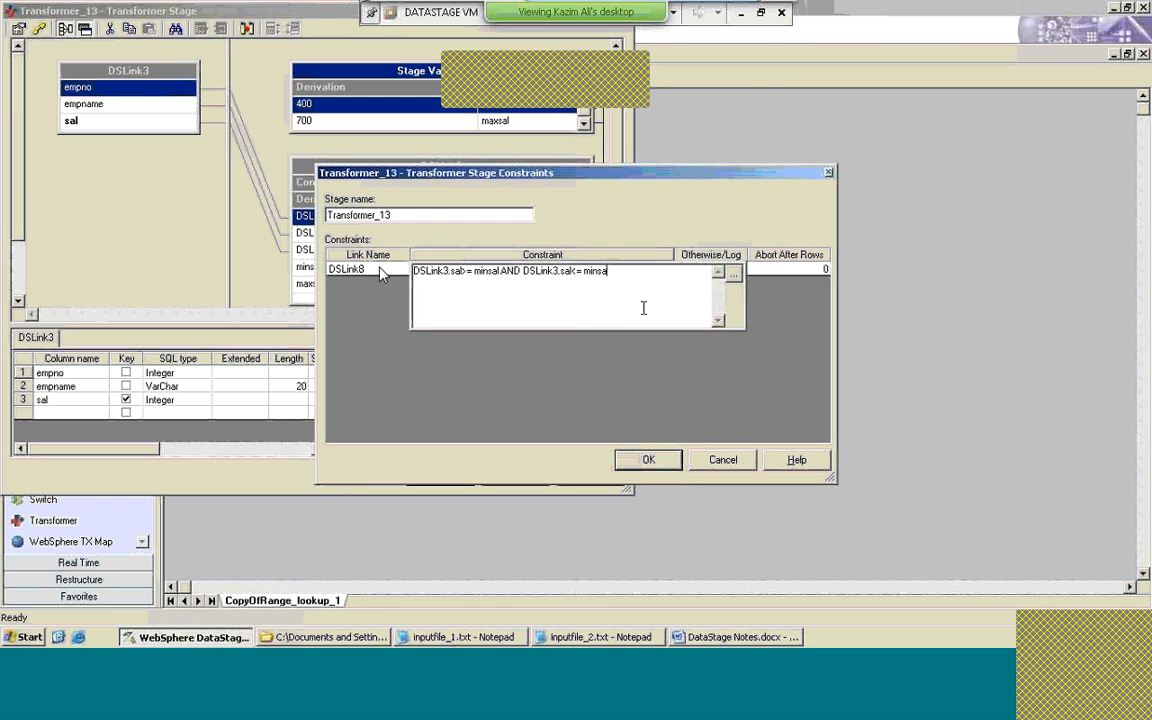
key(BackSpace)
key(BackSpace)
key(BackSpace)
key(BackSpace)
key(BackSpace)
right_click(585, 277)
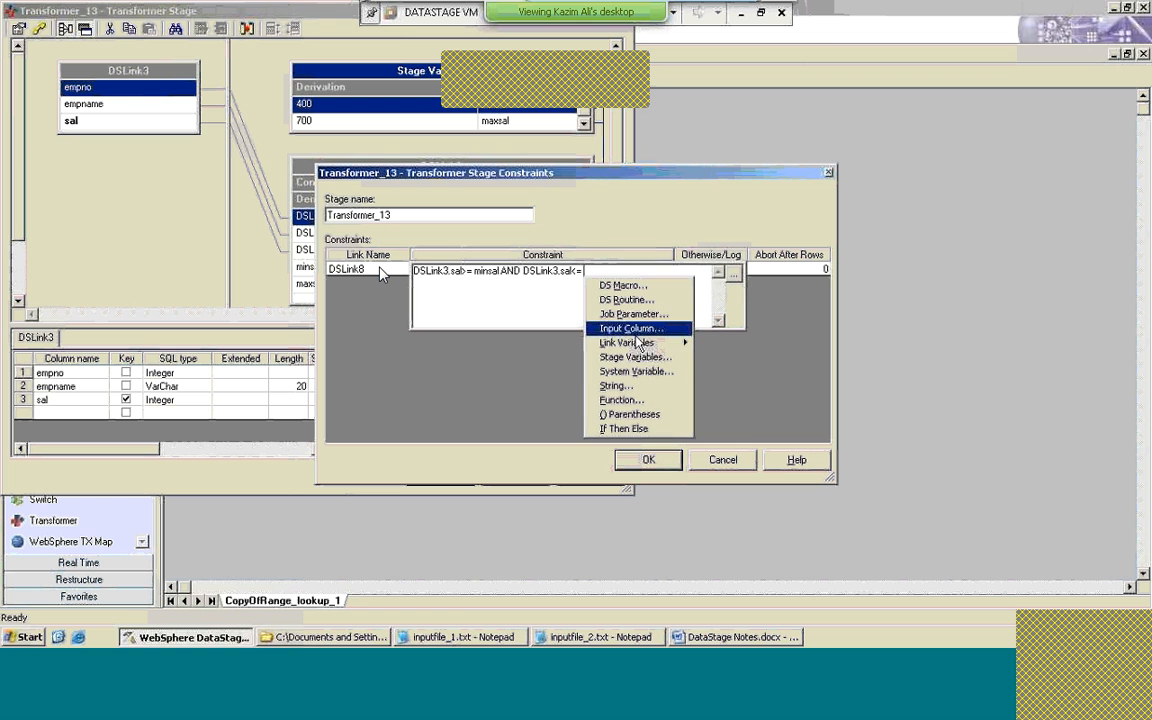
click(632, 329)
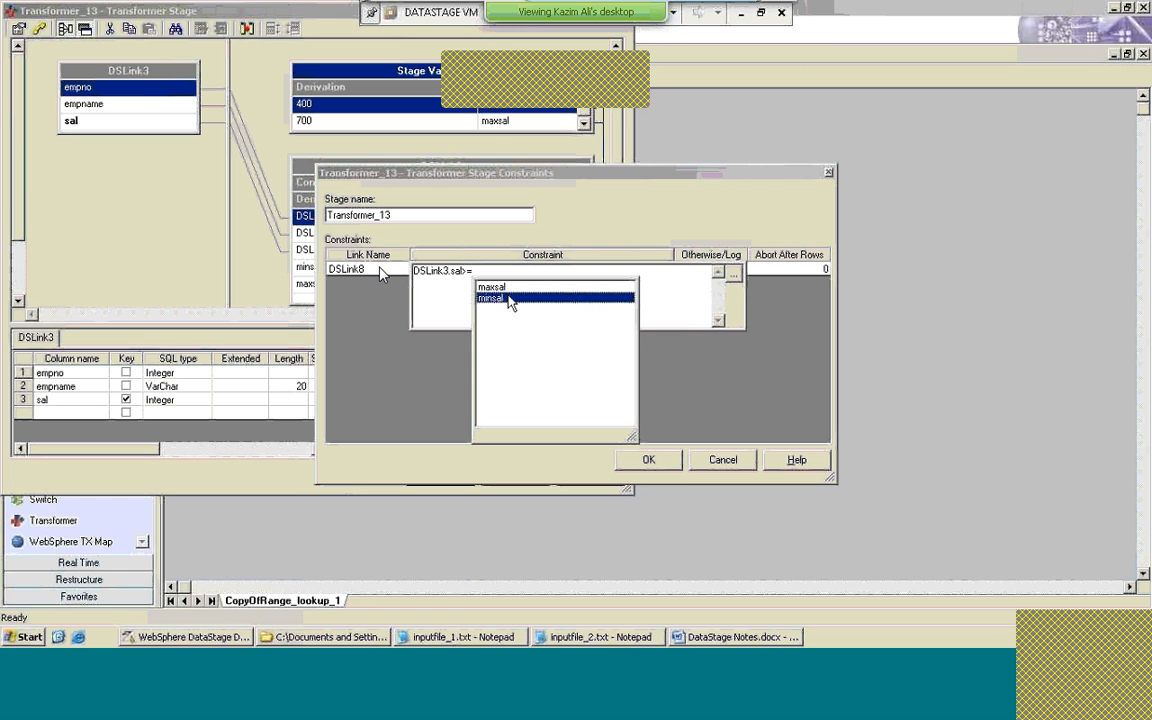
click(510, 298)
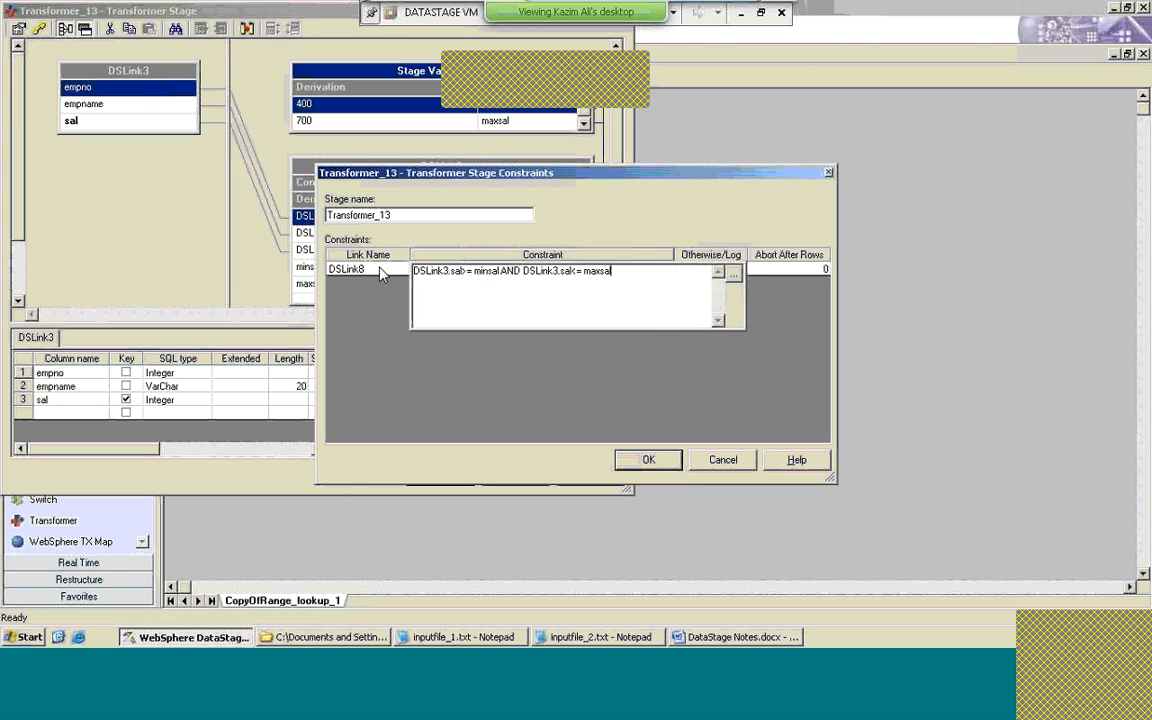
click(647, 463)
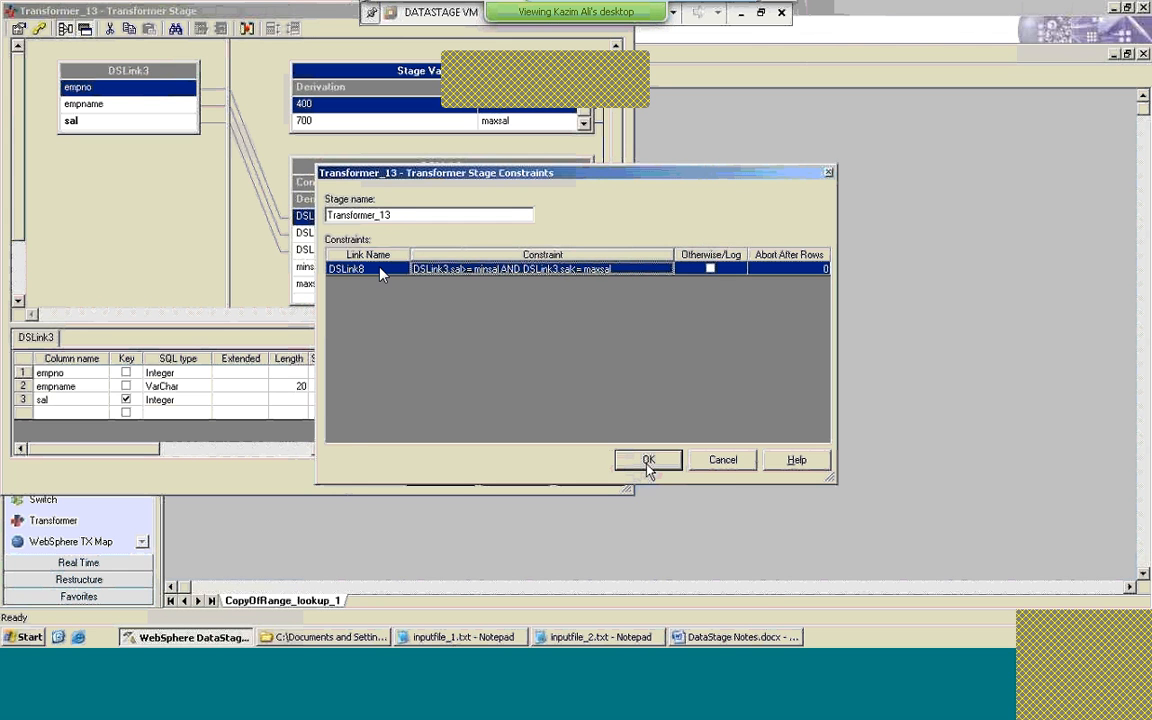
click(648, 464)
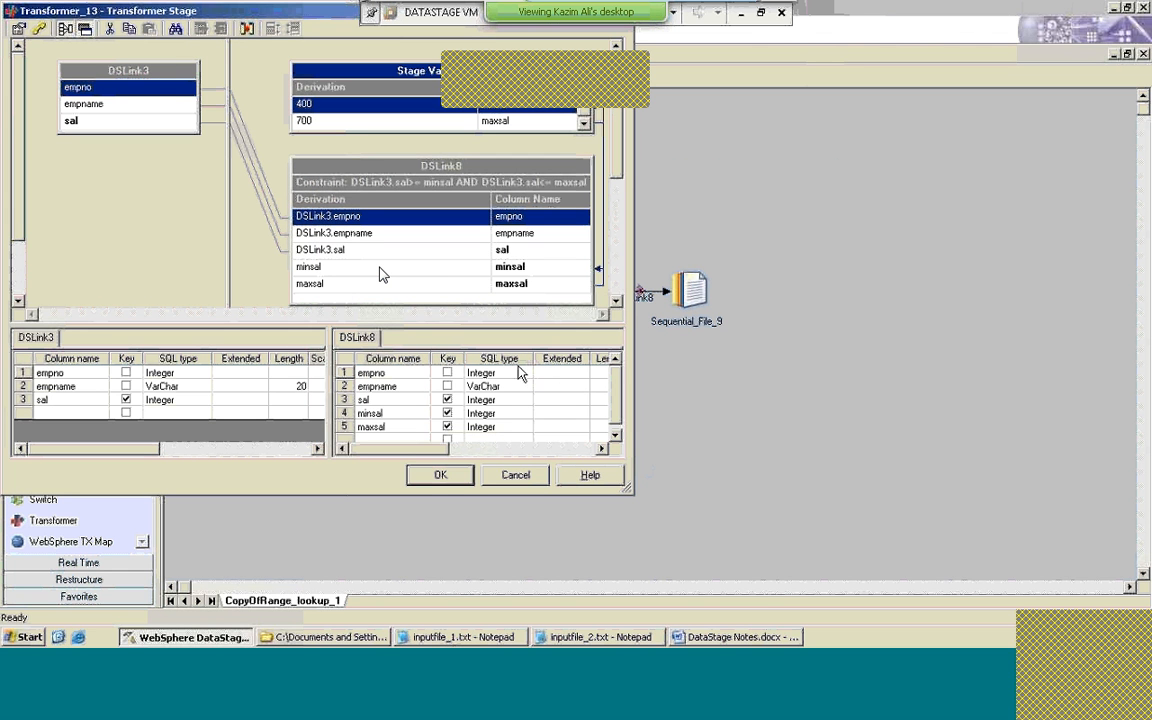
click(437, 482)
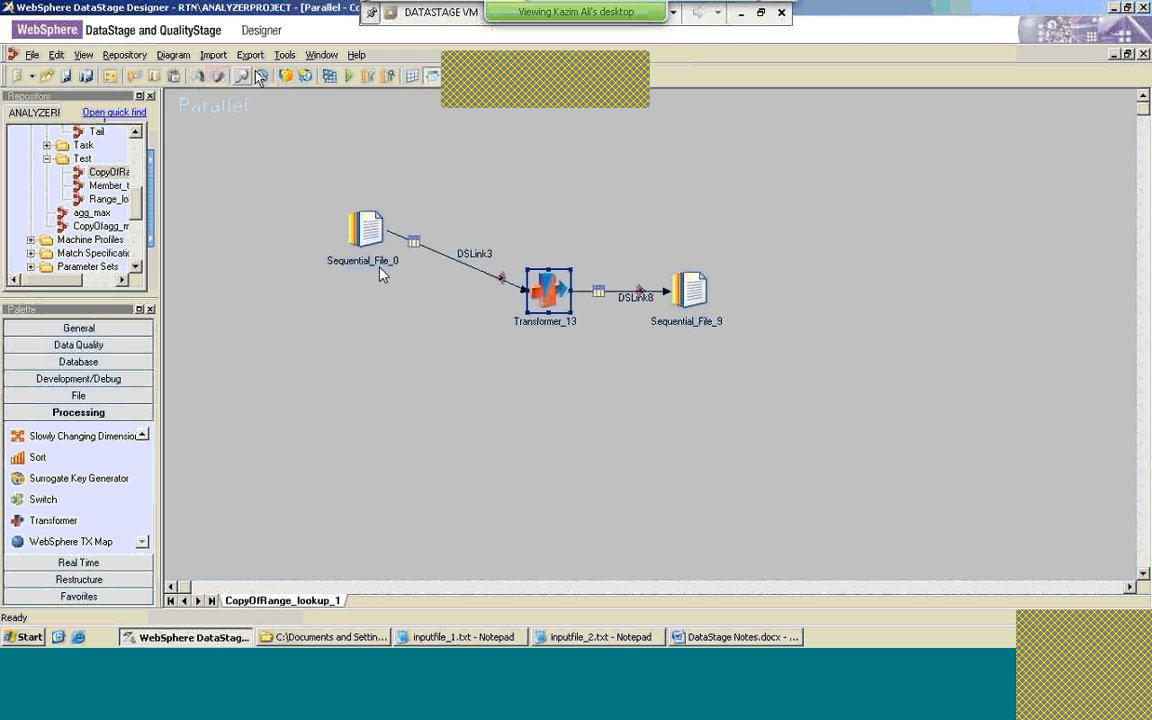
Step: Save and compile the CopyOfRange_lookup_1 job, and dismiss the compilation status
click(66, 77)
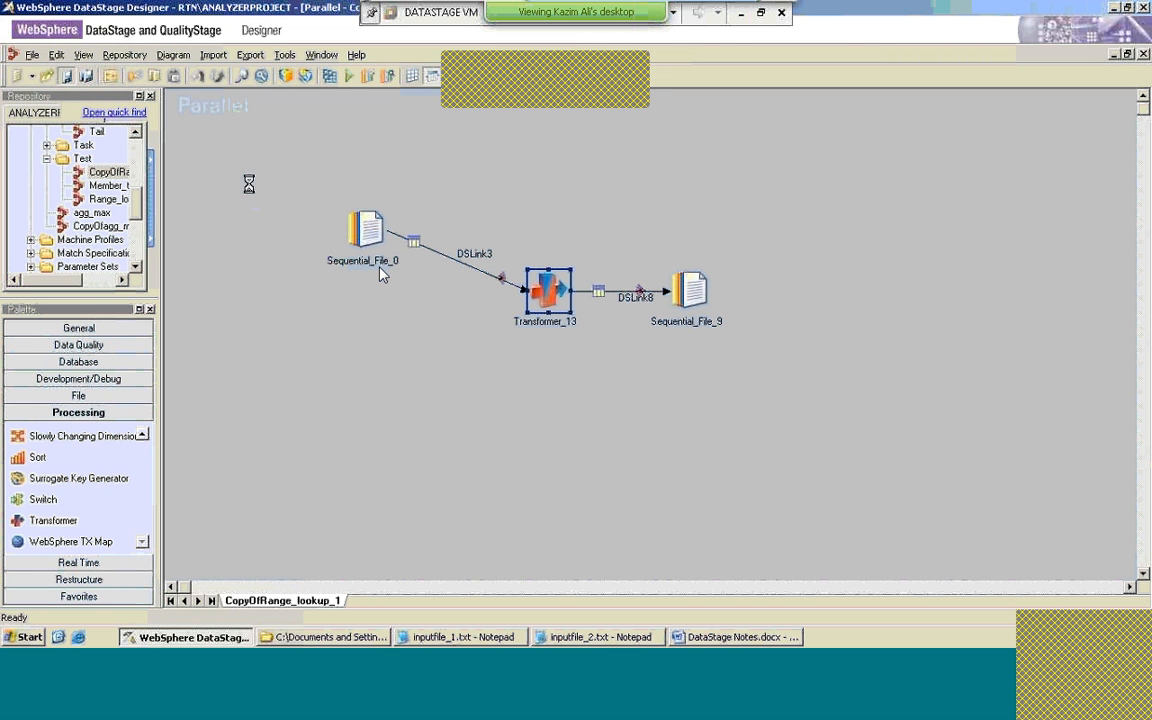
click(348, 77)
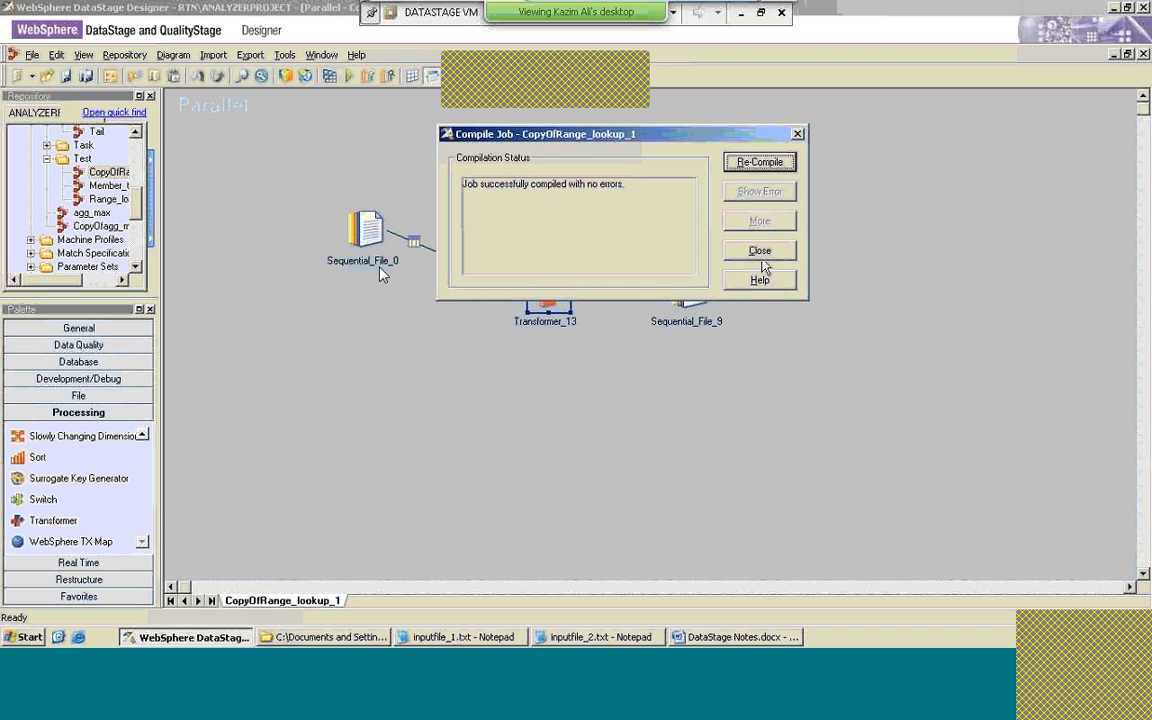
click(772, 252)
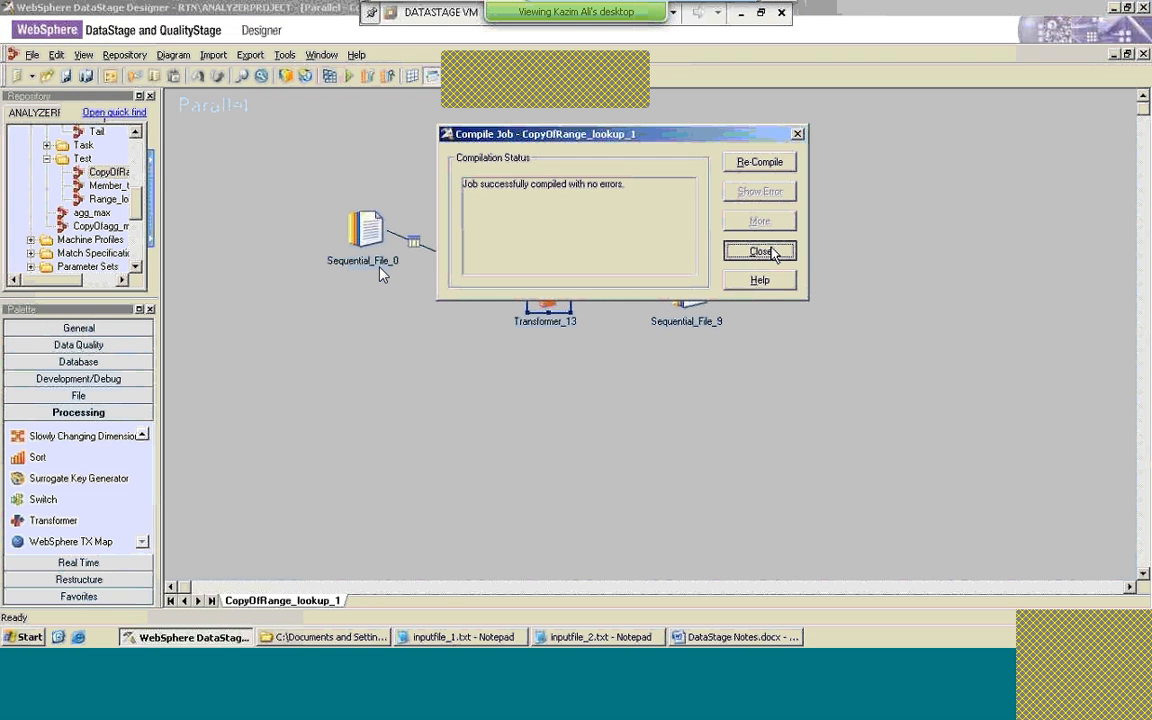
Step: Run the CopyOfRange_lookup_1 job with no limit on warnings and launch DataStage Director
click(348, 76)
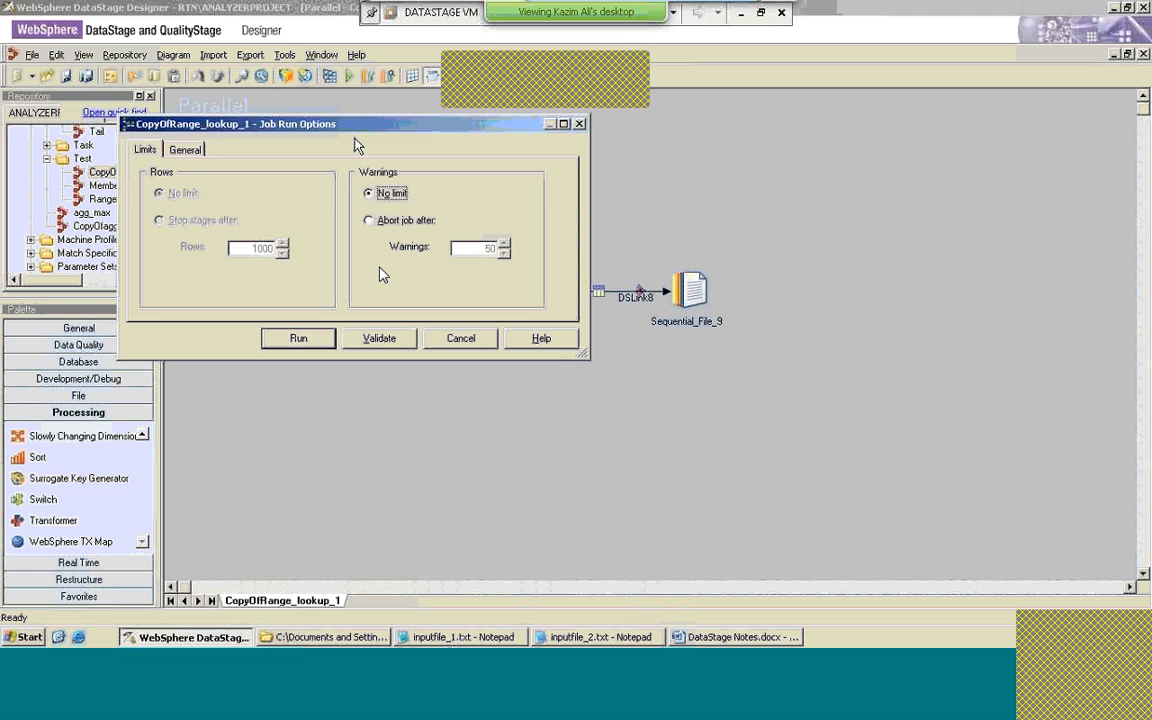
click(298, 338)
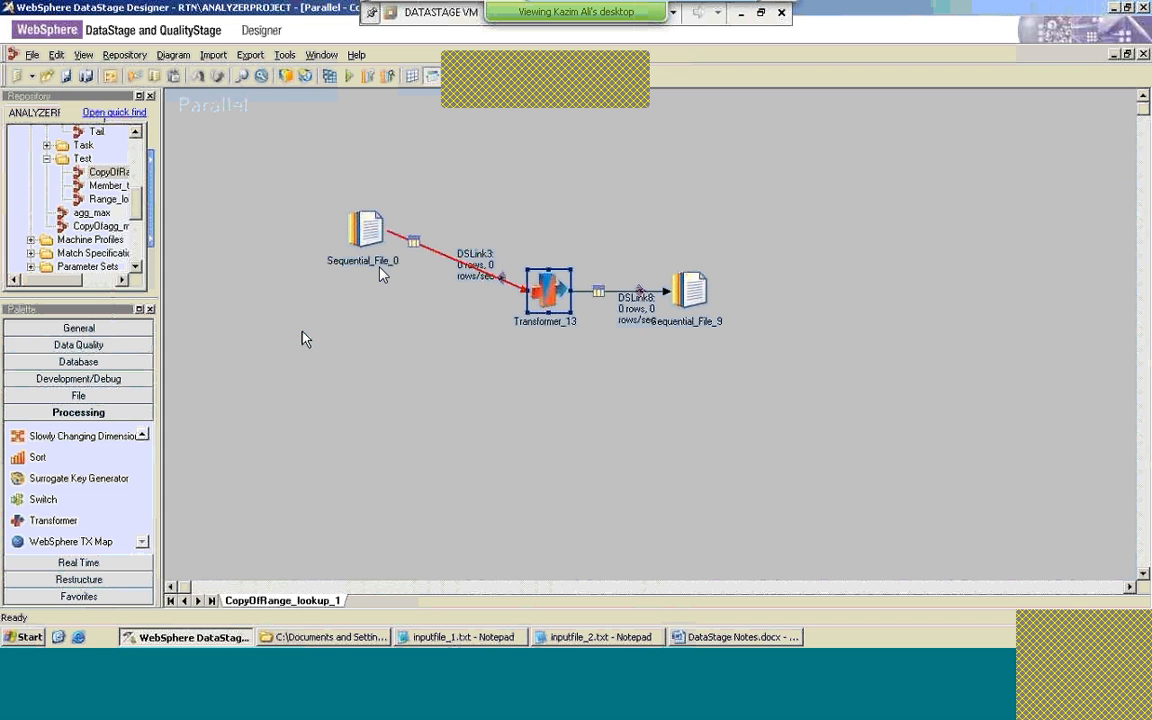
click(287, 55)
click(318, 180)
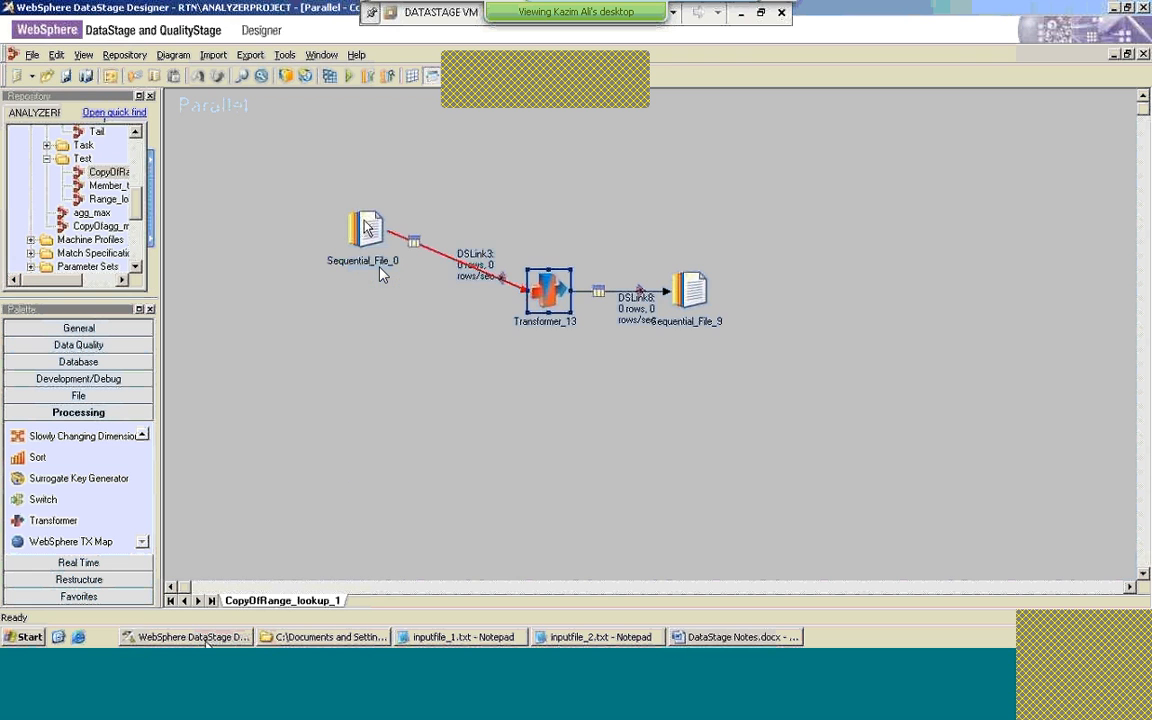
Step: View the source data of Sequential_File_0 on DSLink3 with up to 100 rows, and close the stage
double_click(367, 228)
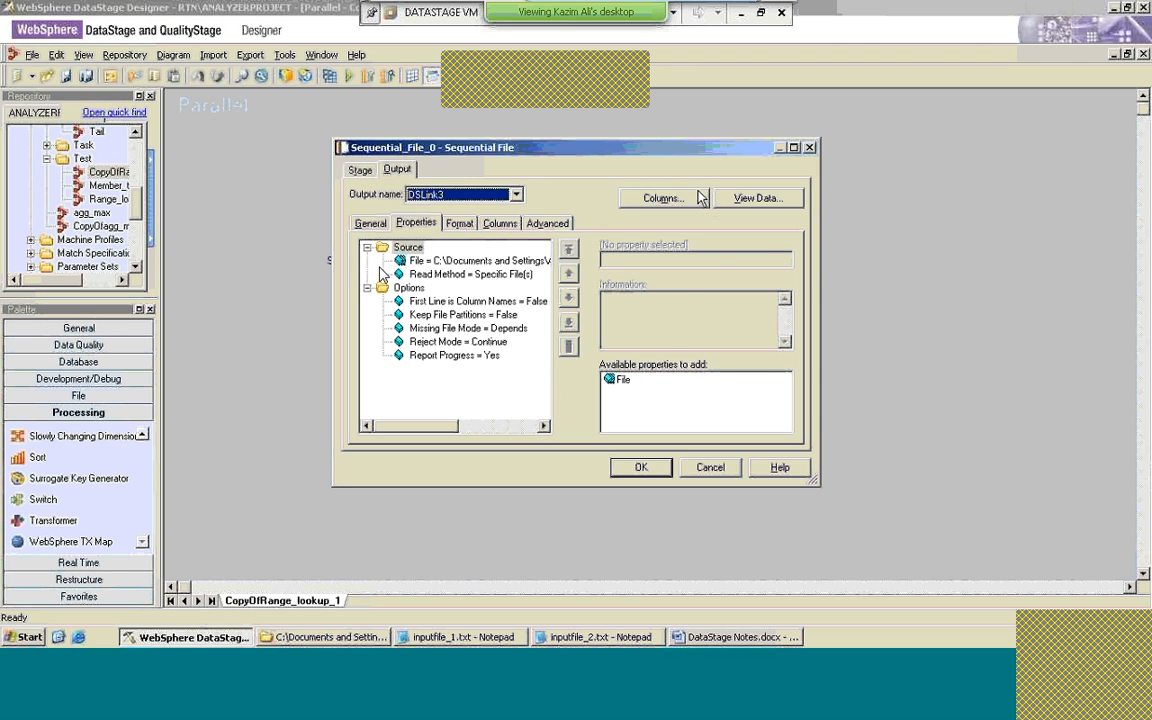
click(740, 197)
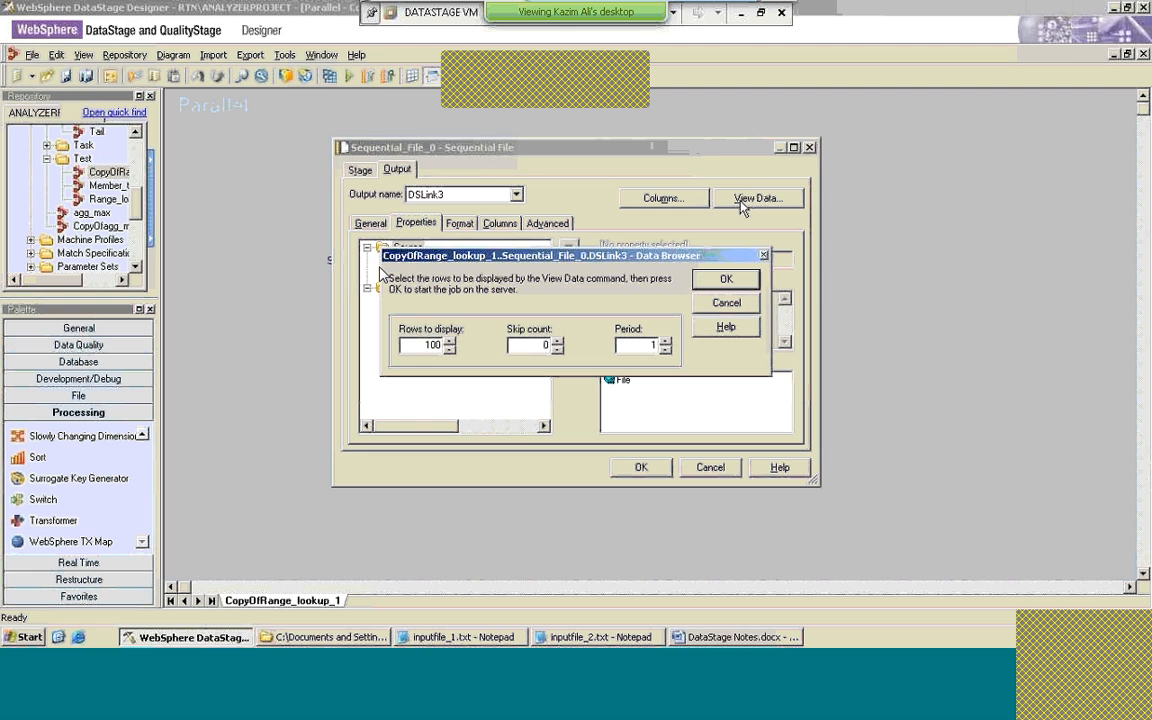
click(745, 285)
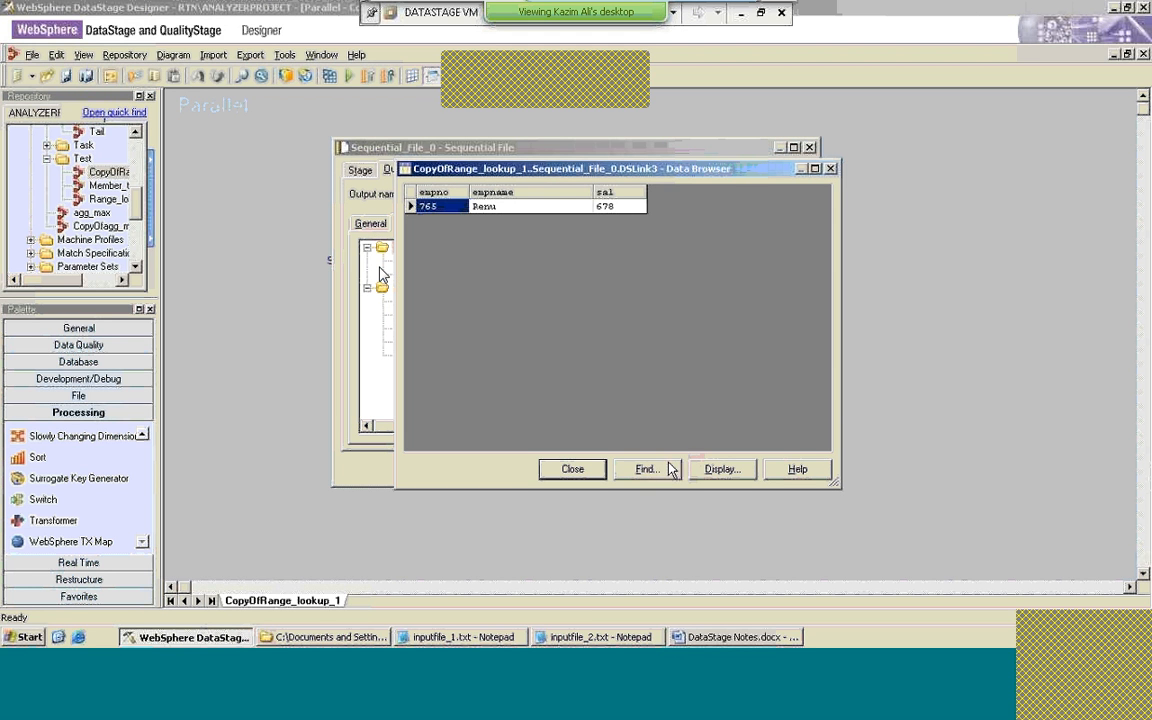
click(587, 472)
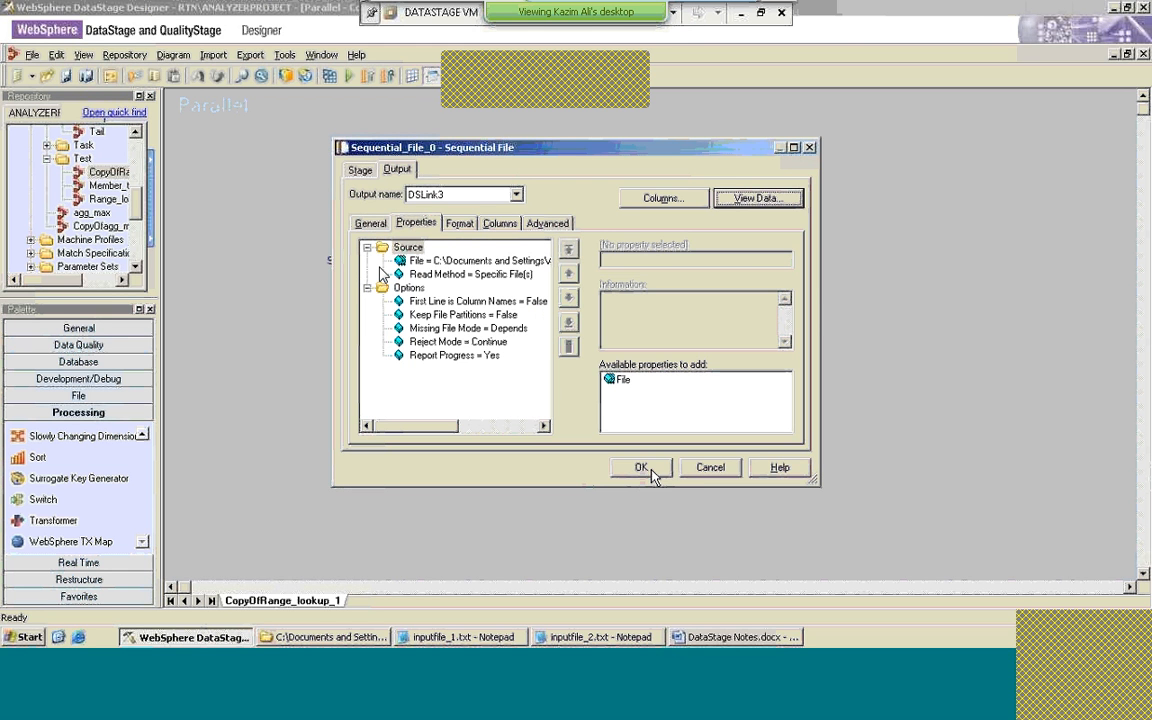
click(643, 468)
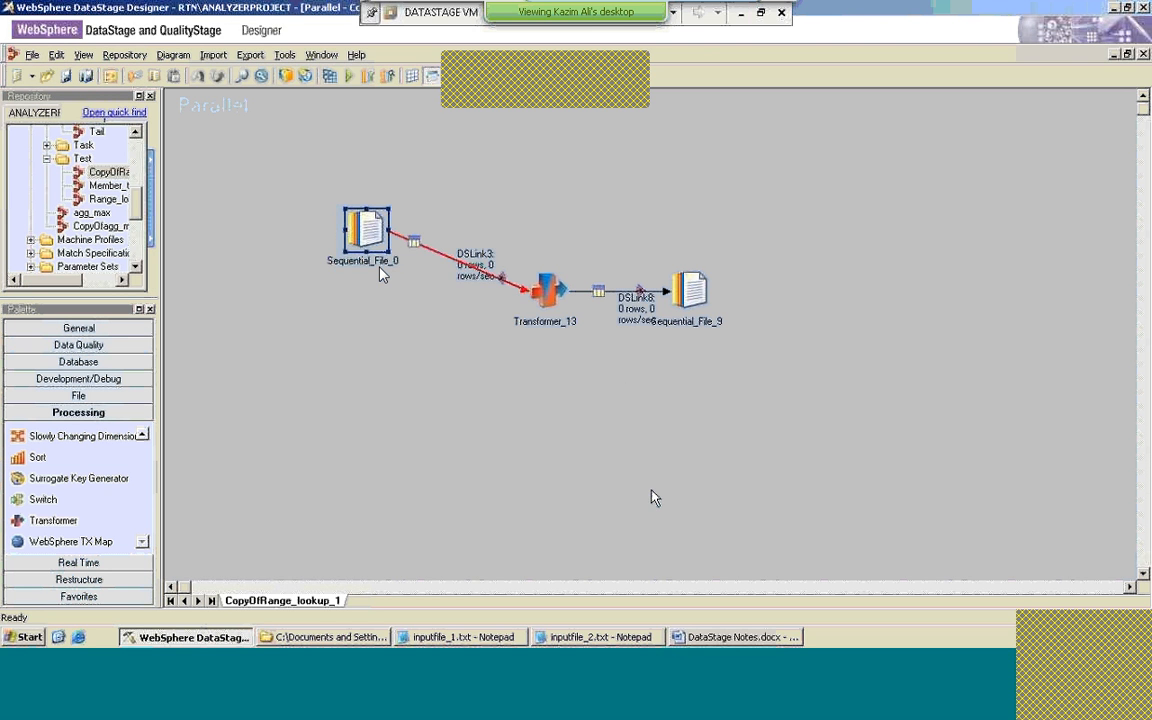
Step: Remove the key flag from sal, minsal and maxsal in DSLink8 and from sal in DSLink3, and accept the Transformer_13 settings
double_click(547, 292)
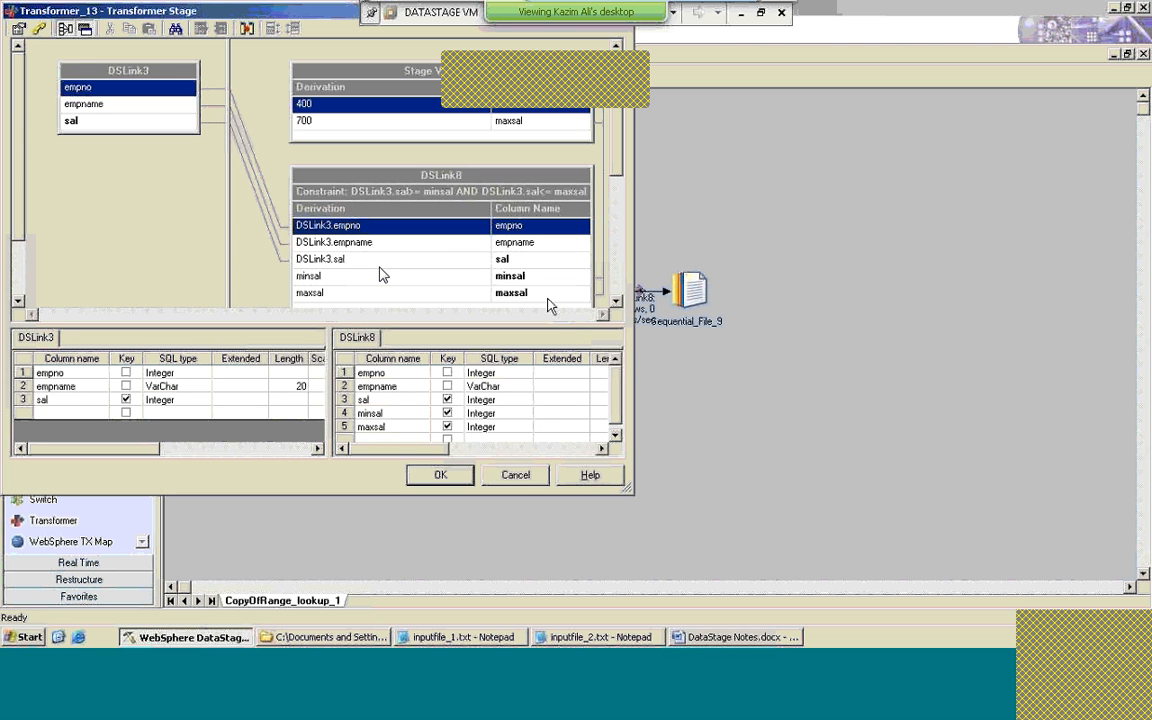
click(616, 301)
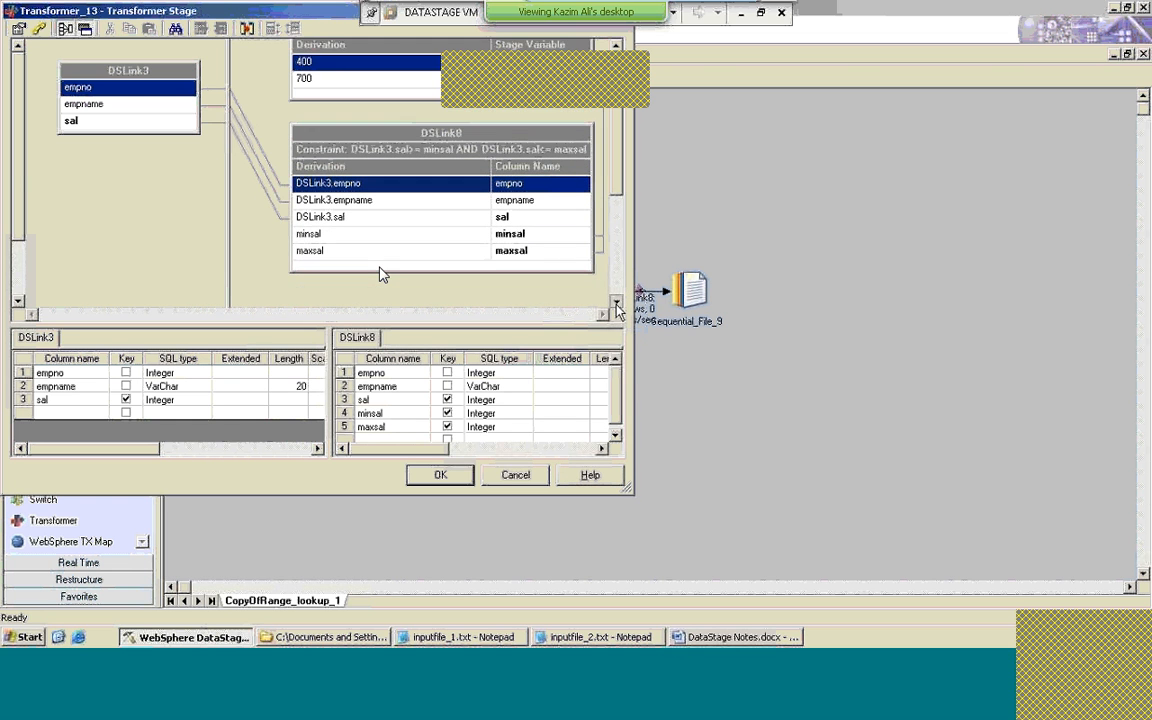
click(616, 301)
click(616, 301)
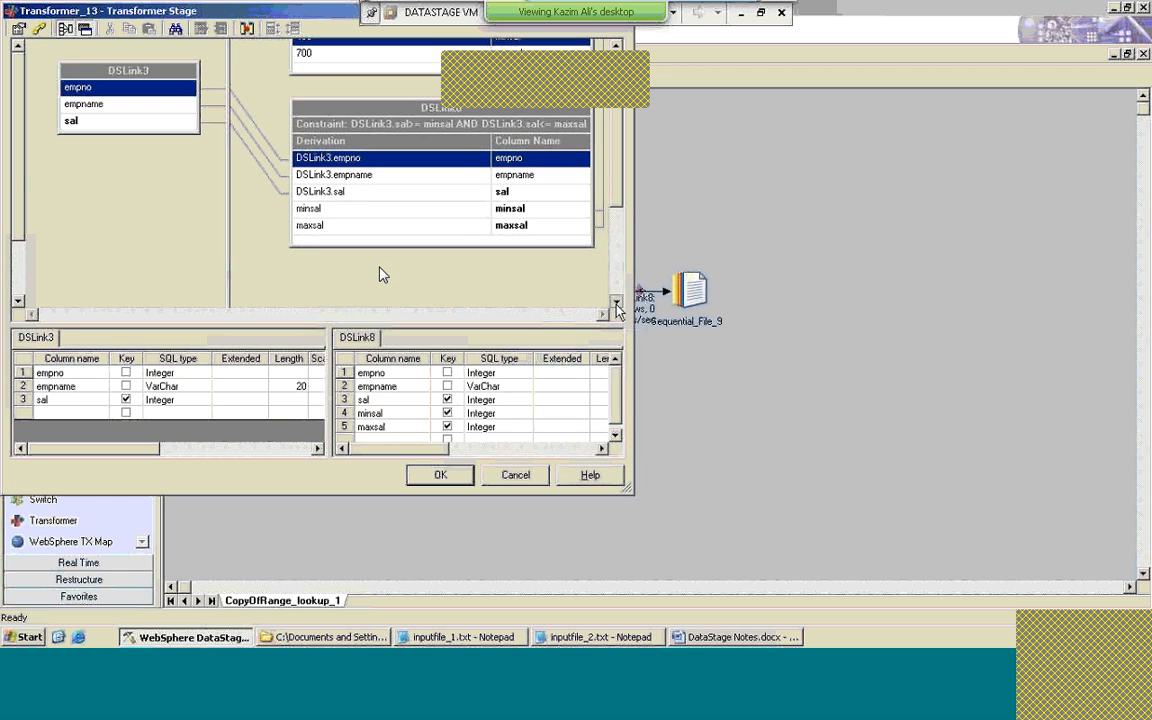
click(616, 301)
click(616, 301)
click(616, 301)
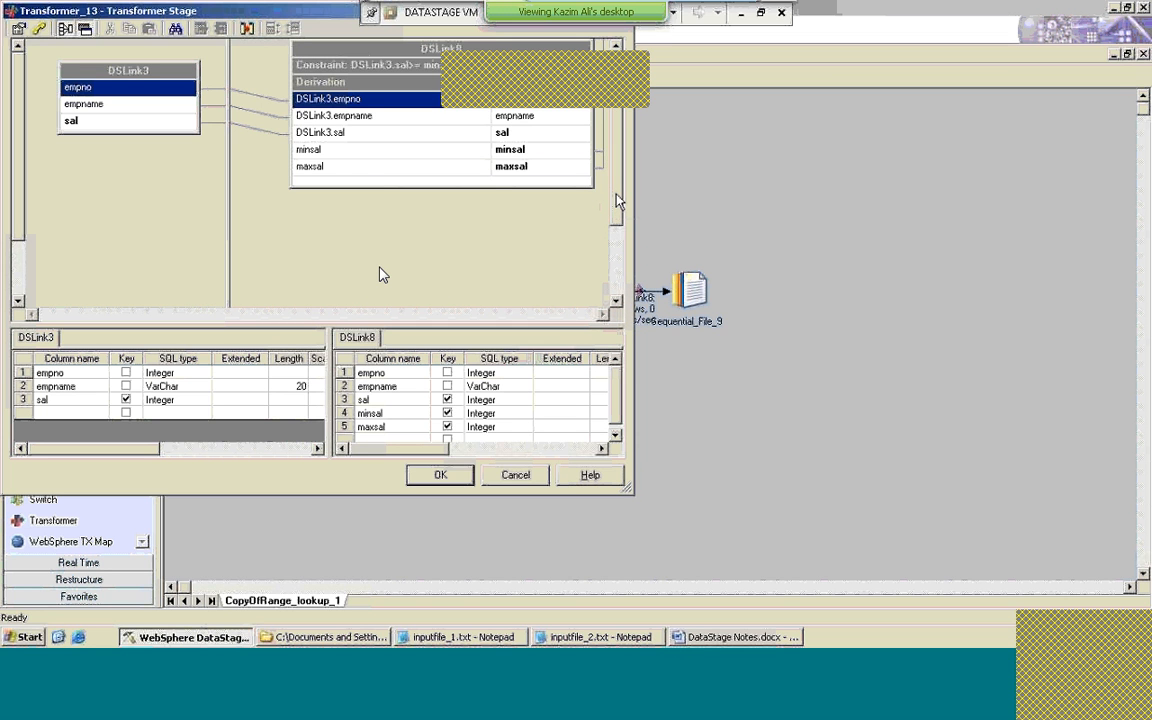
drag(616, 208, 616, 183)
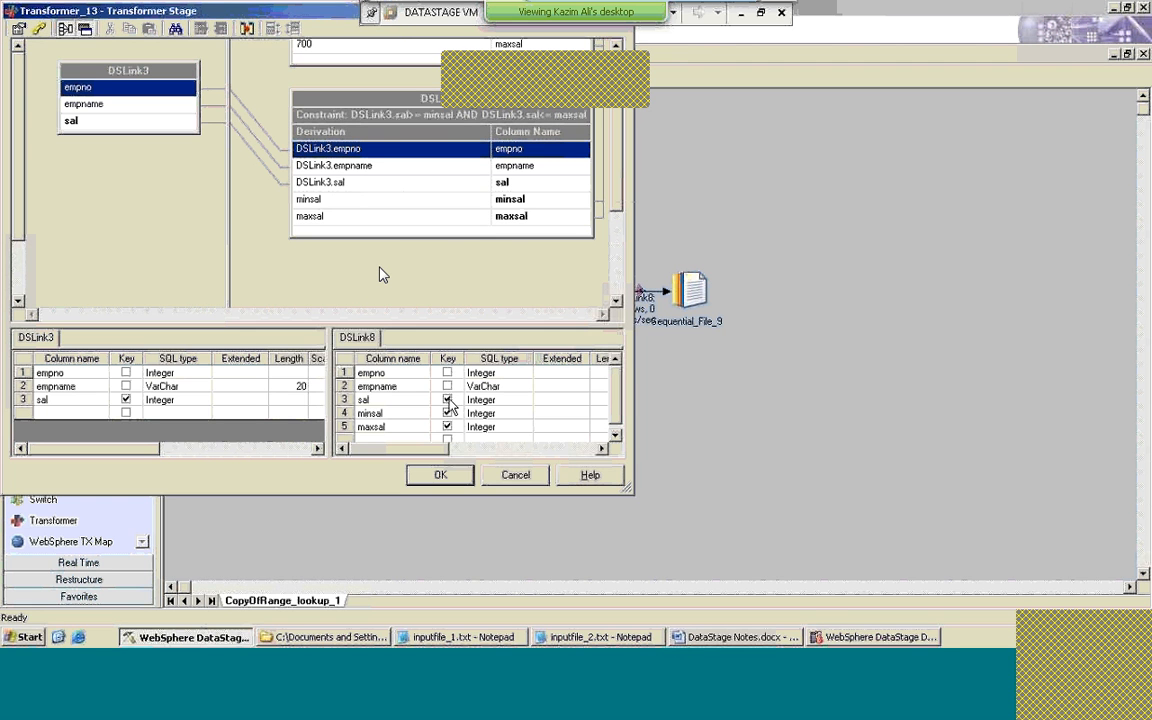
click(447, 400)
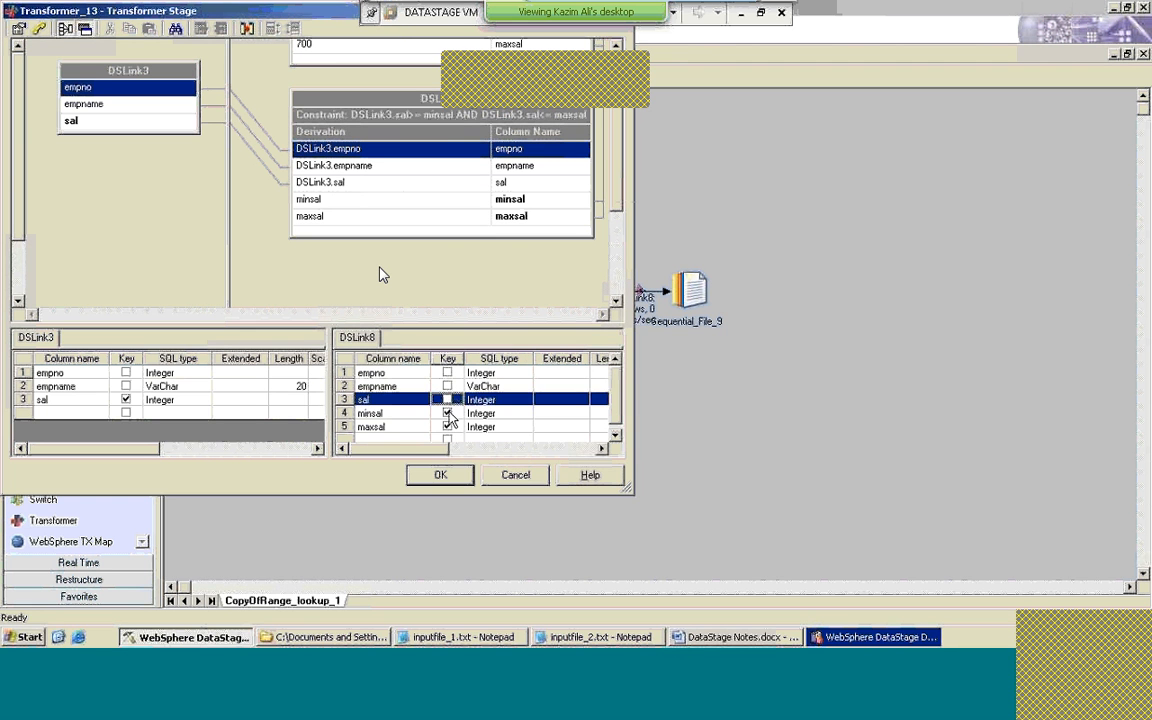
click(447, 413)
click(447, 426)
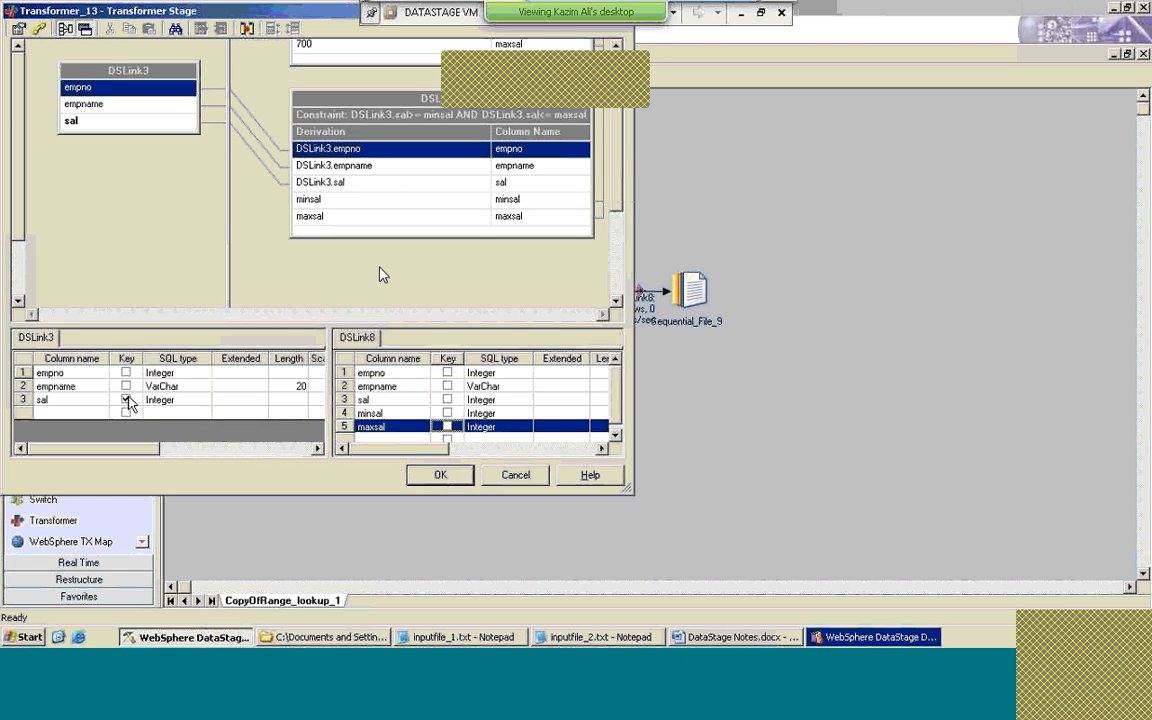
click(126, 399)
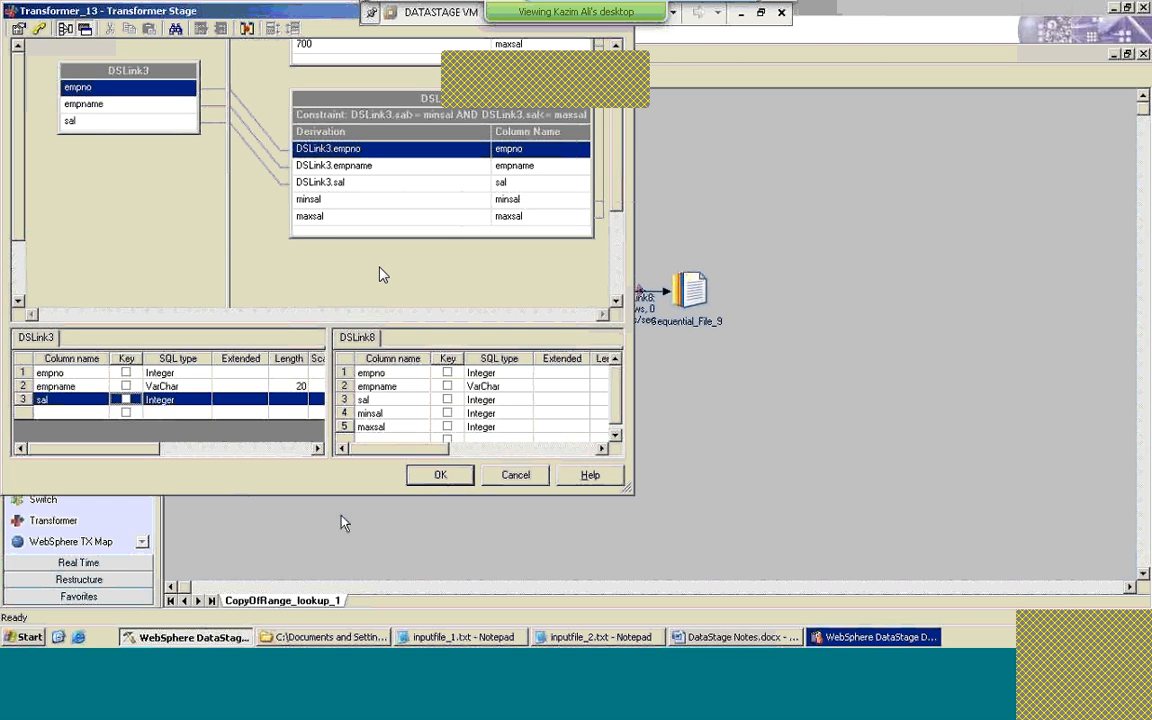
click(430, 477)
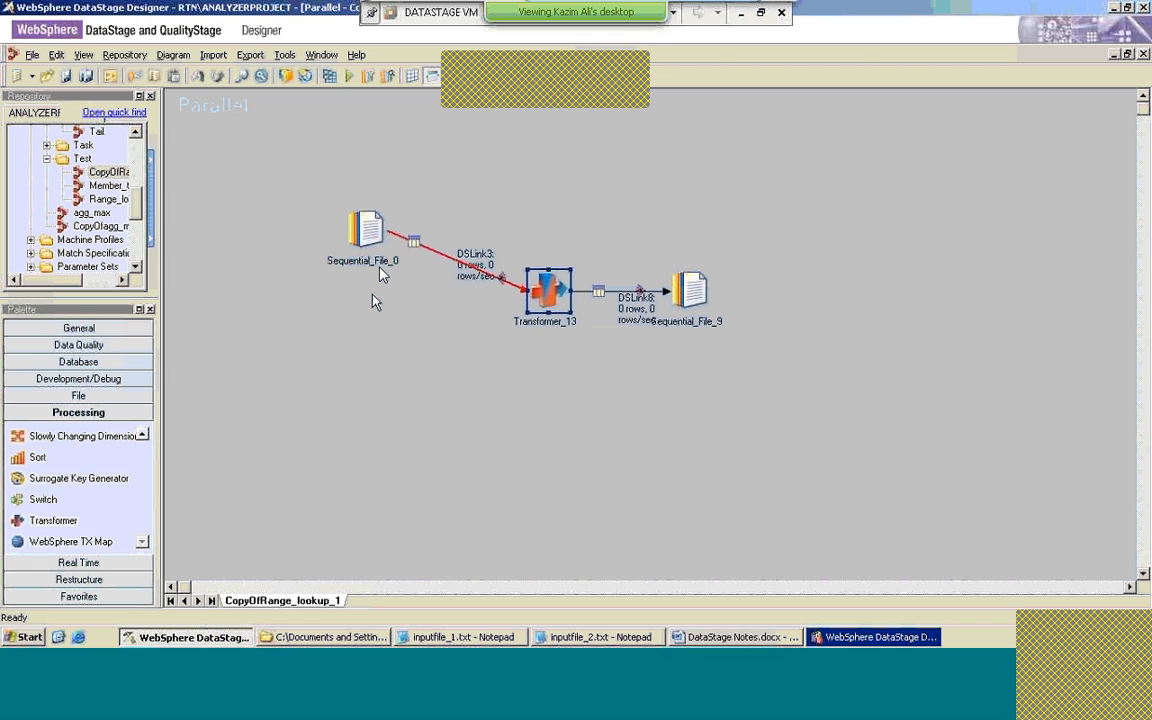
Step: Recompile the CopyOfRange_lookup_1 job and run it with no limit on warnings
click(329, 76)
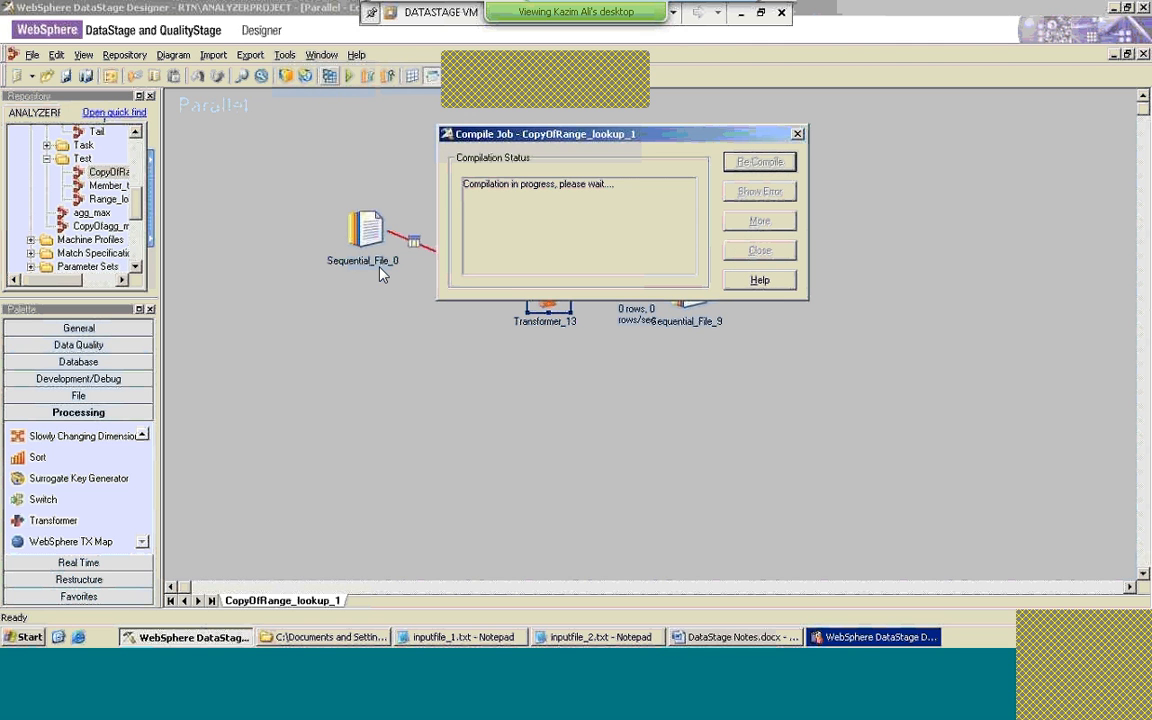
click(742, 253)
click(554, 152)
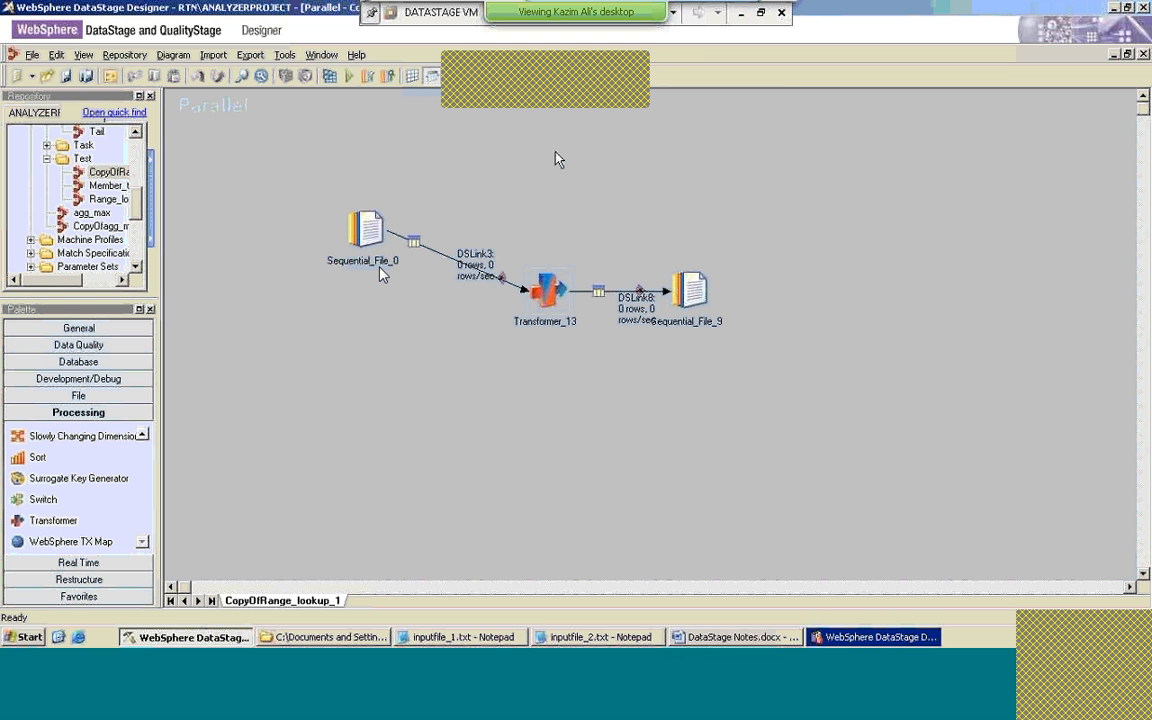
click(348, 79)
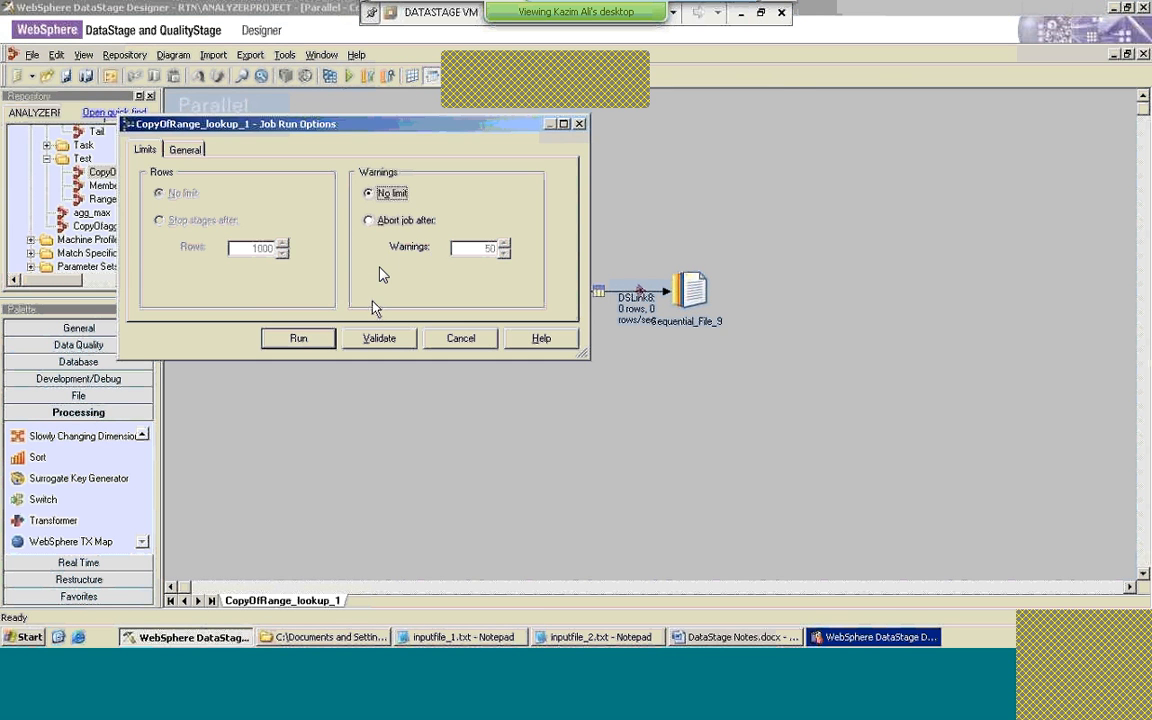
click(308, 338)
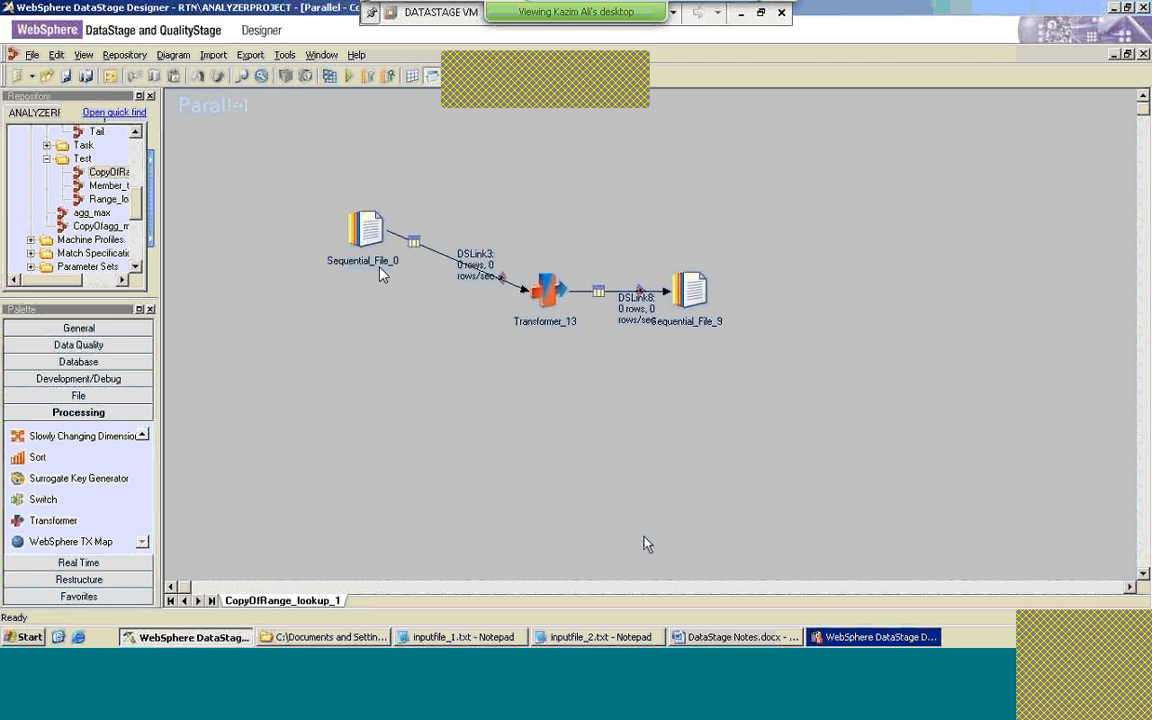
Step: Check the run status of CopyOfRange_lookup_1 in DataStage Director and return to DataStage Designer
click(838, 643)
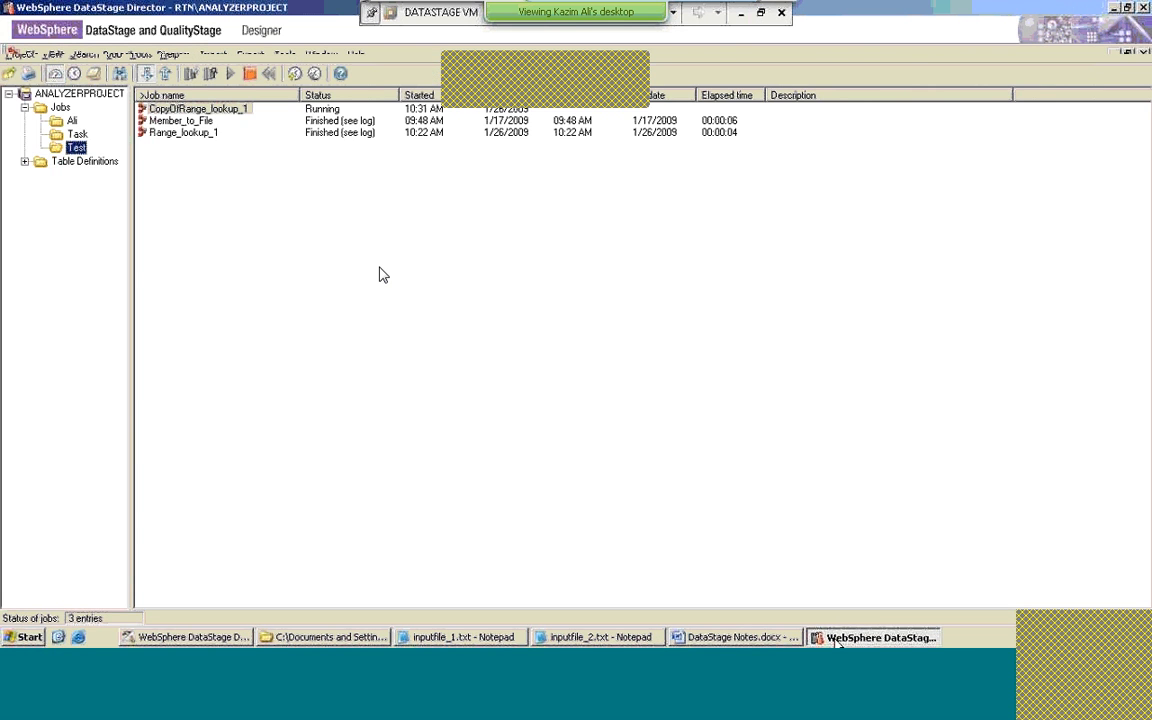
click(838, 643)
click(838, 643)
click(838, 643)
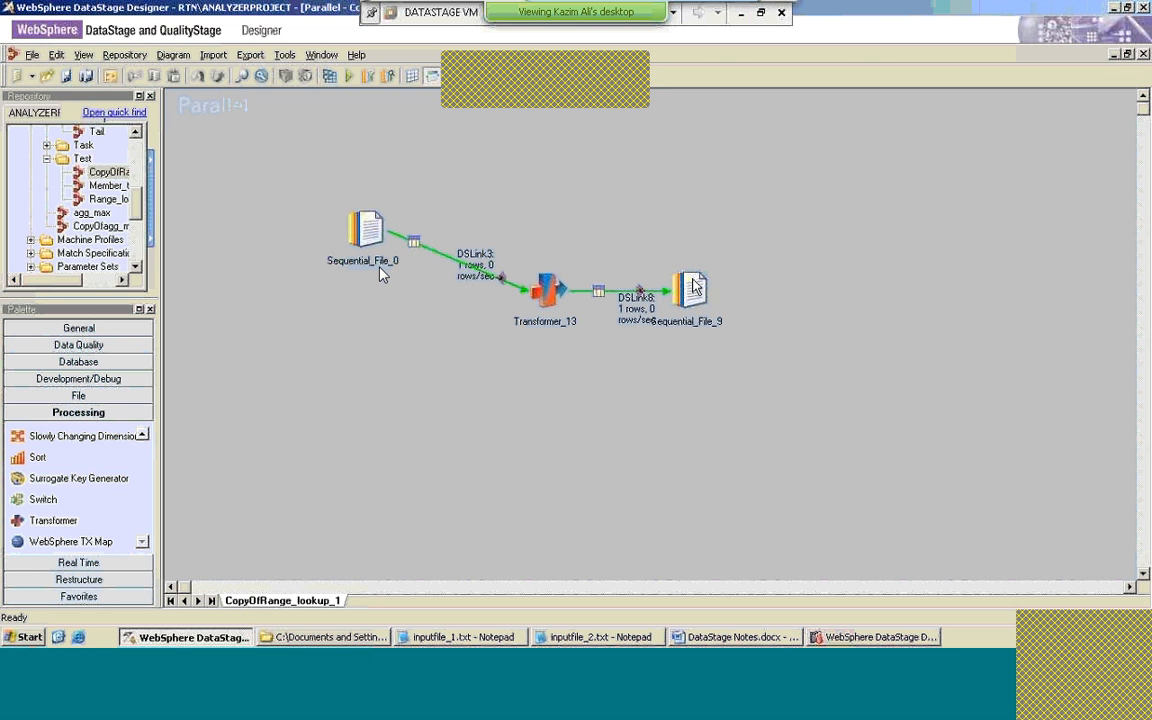
Step: View the output data of Sequential_File_9 on DSLink8 with up to 100 rows, and close the stage
click(838, 643)
click(838, 643)
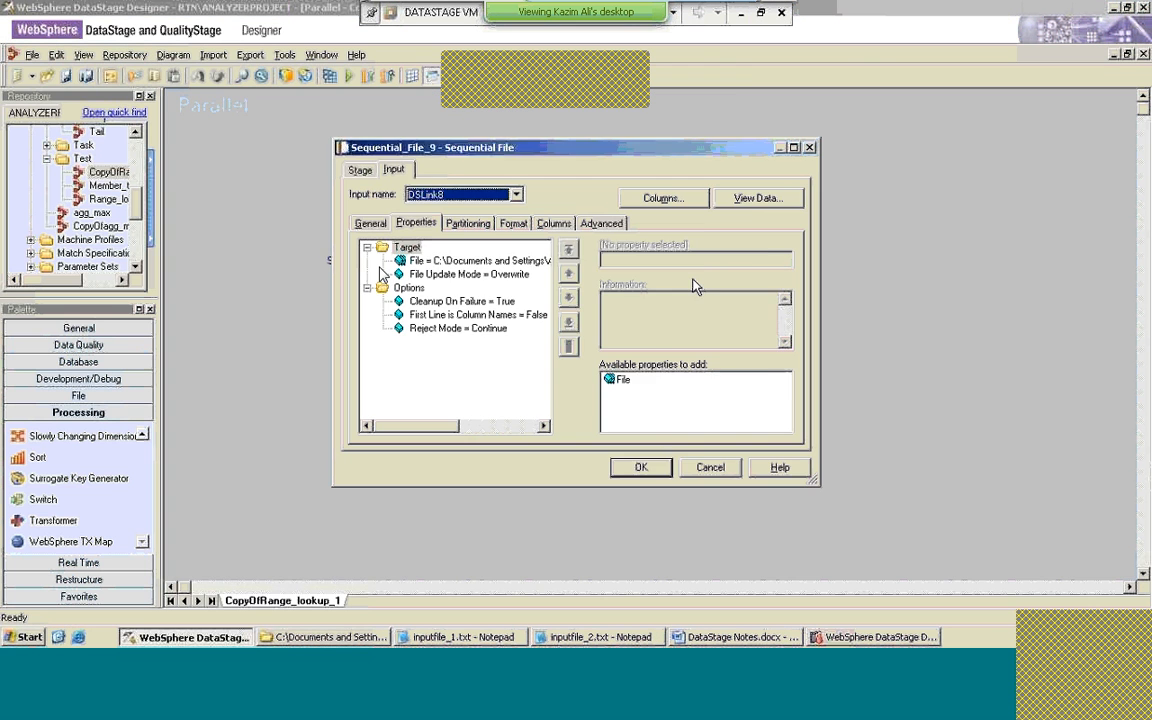
click(752, 199)
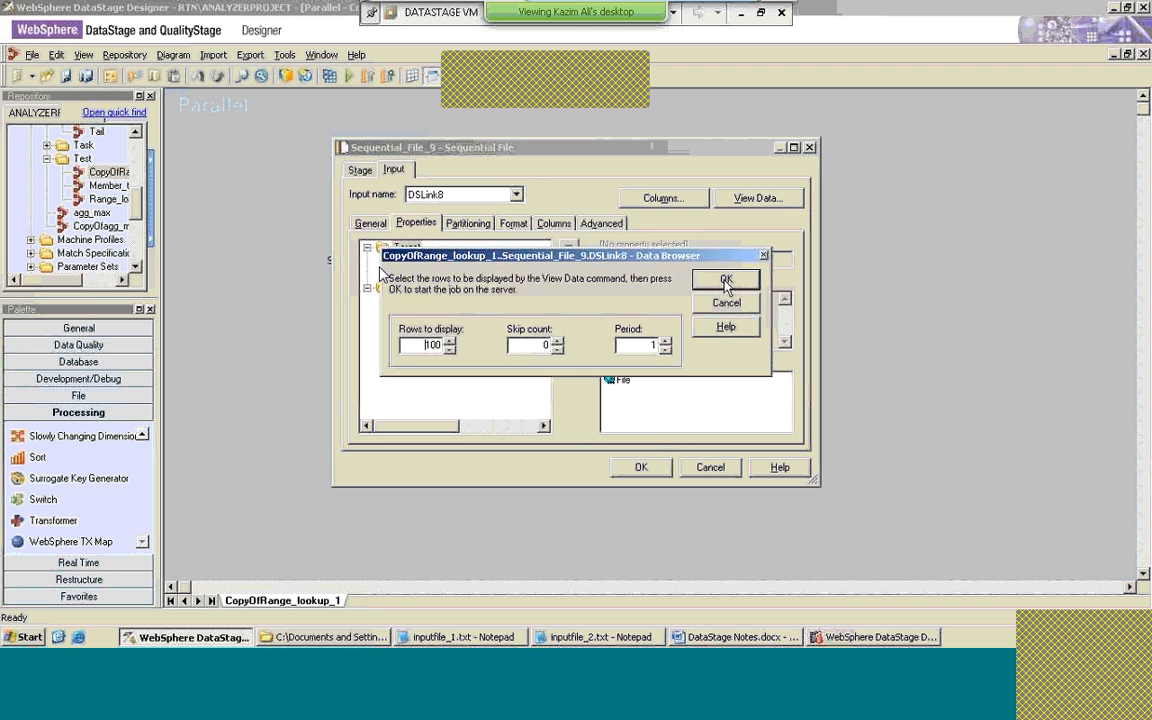
click(838, 643)
click(838, 643)
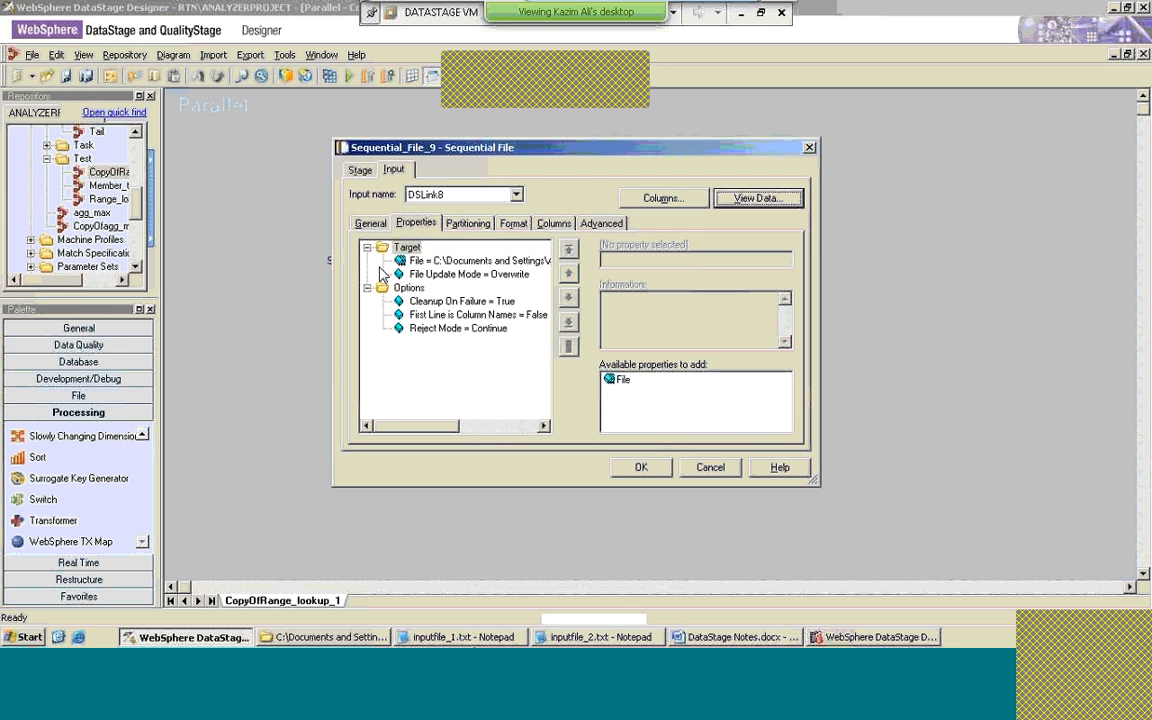
click(464, 637)
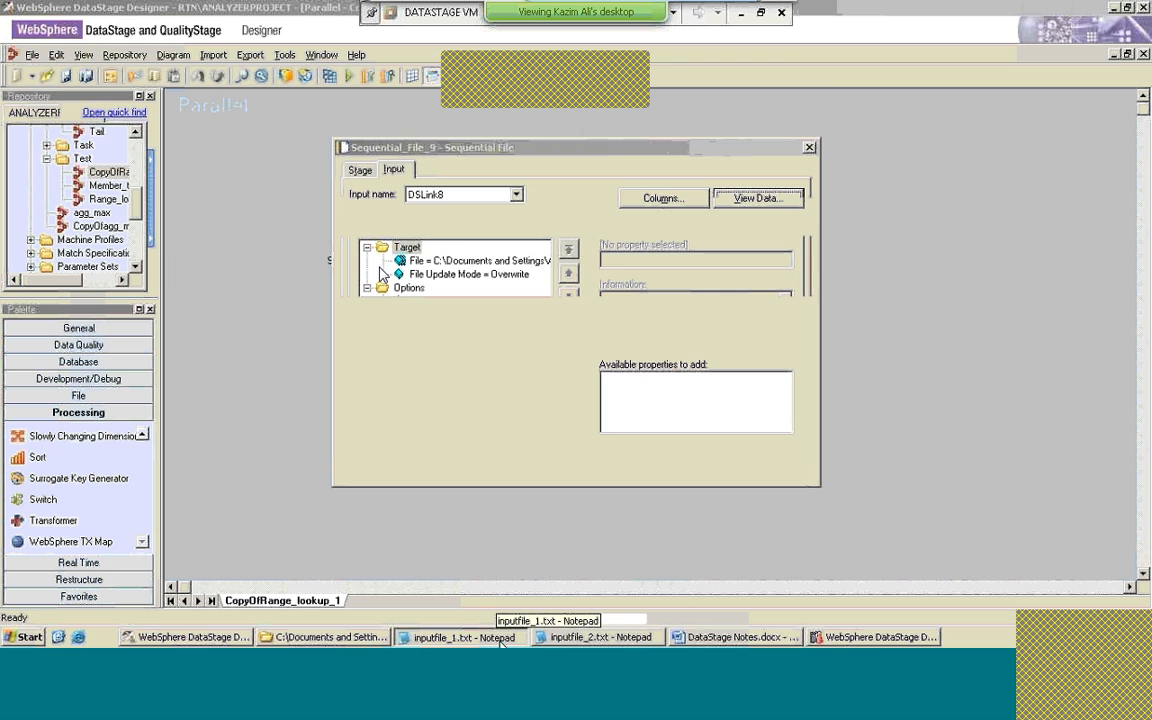
click(591, 467)
click(641, 467)
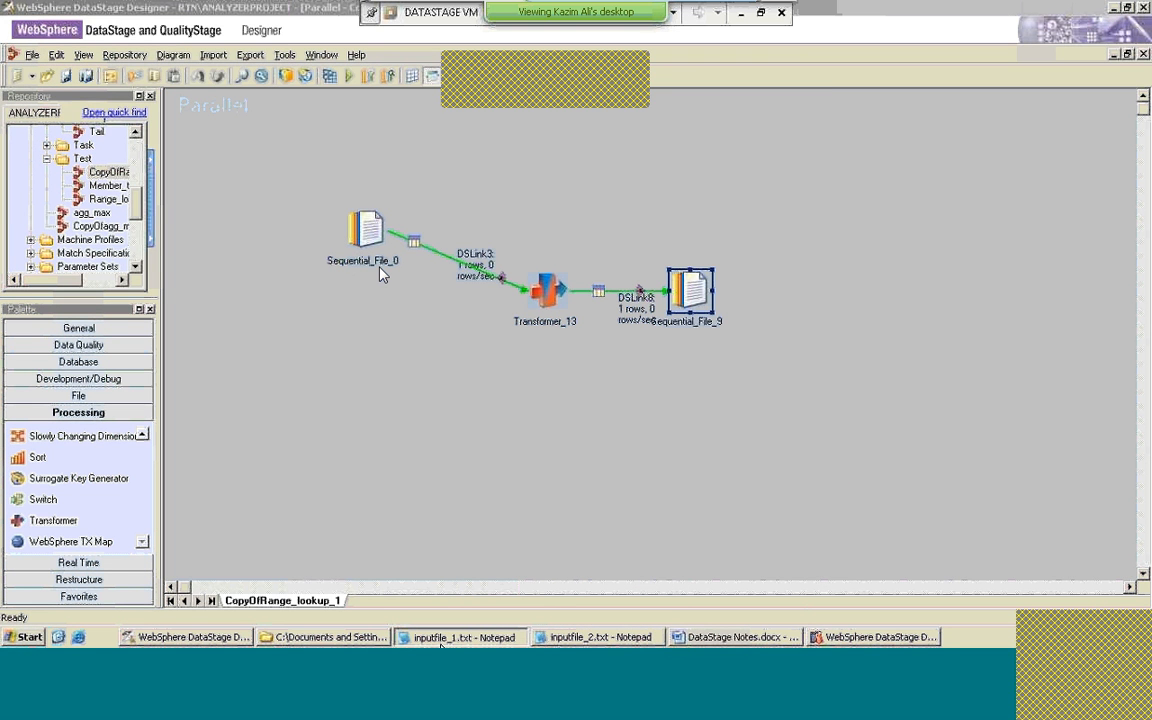
Step: Switch to inputfile_1.txt in Notepad and start a new employee row beginning with 67
click(443, 640)
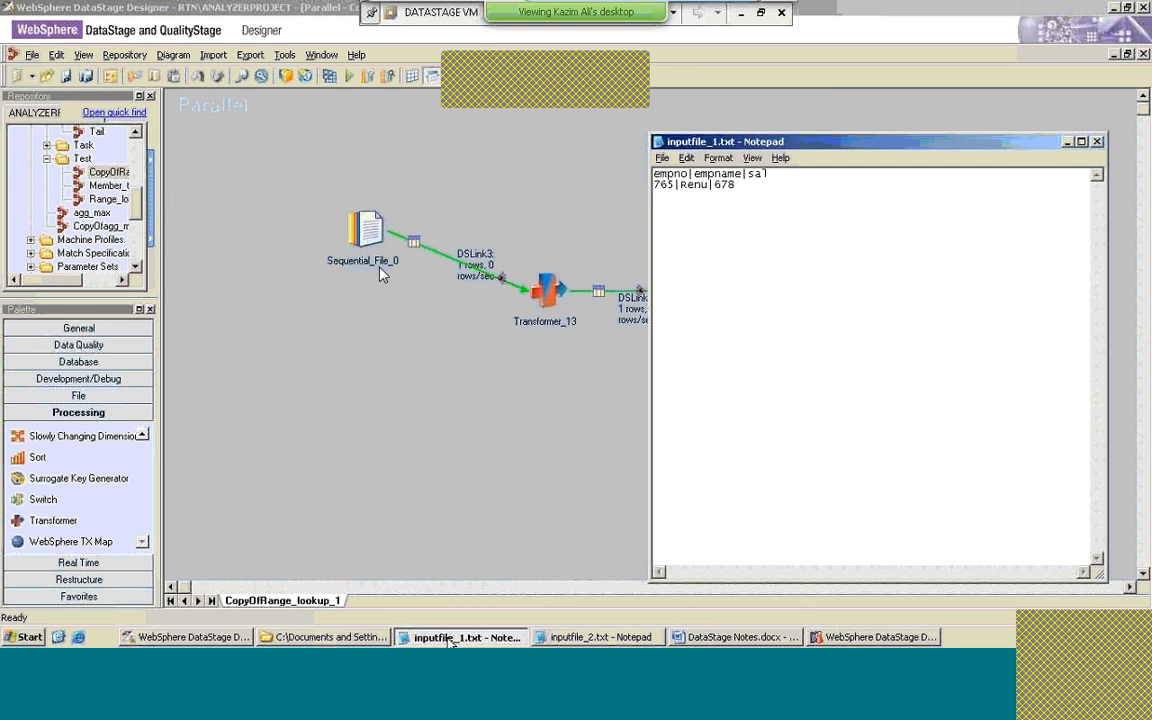
key(Return)
text(67)
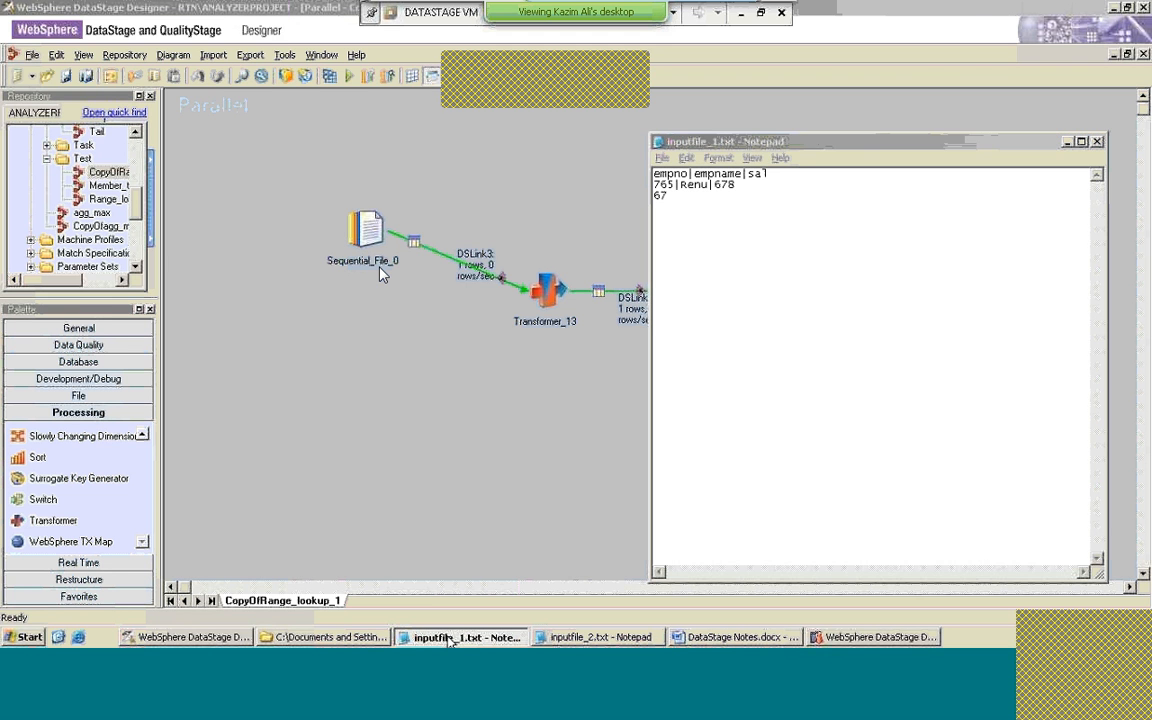
key(BackSpace)
key(BackSpace)
click(380, 274)
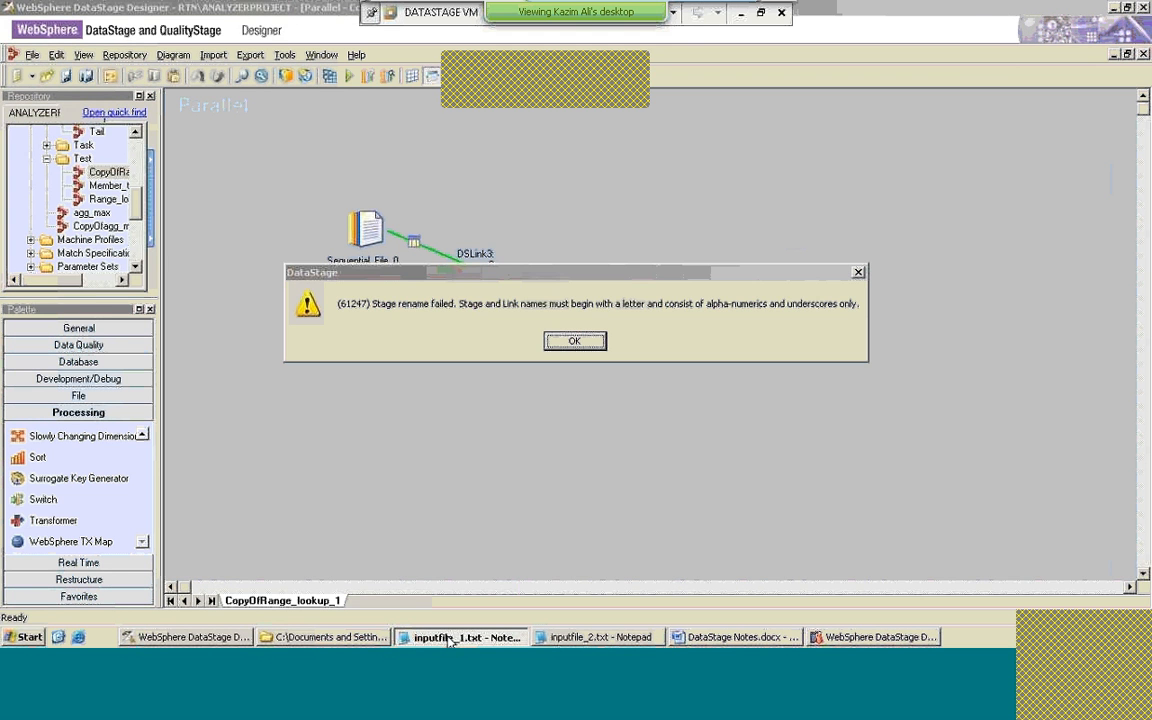
click(450, 637)
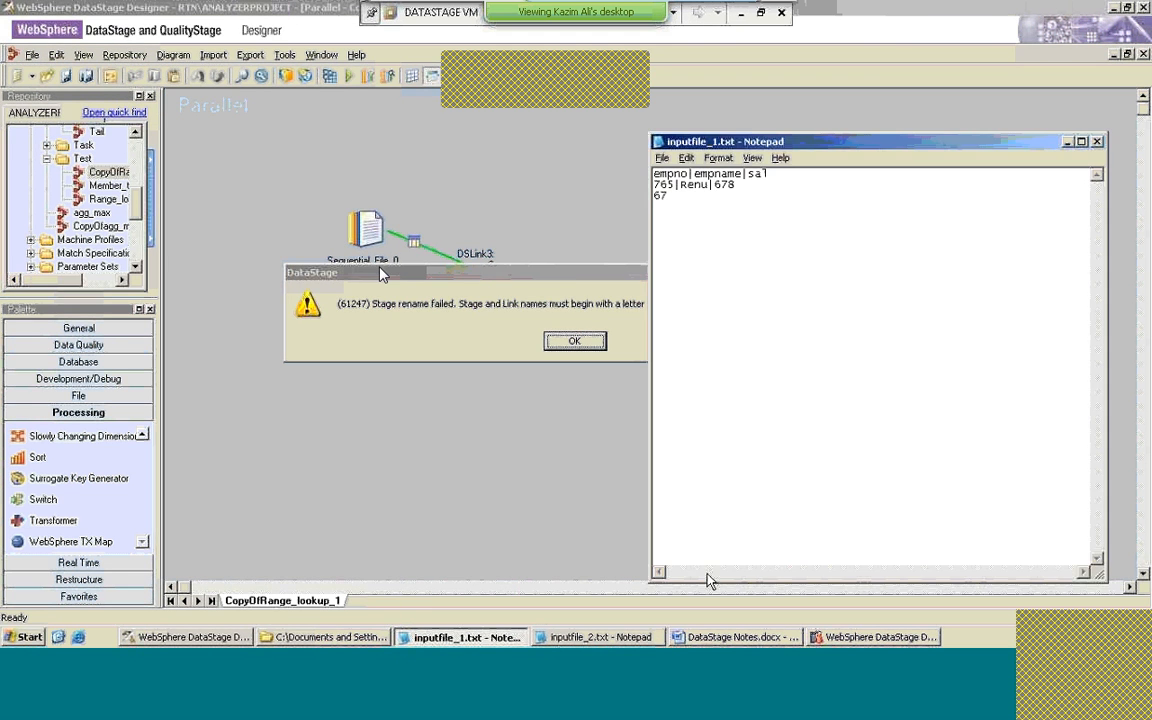
click(380, 274)
key(Return)
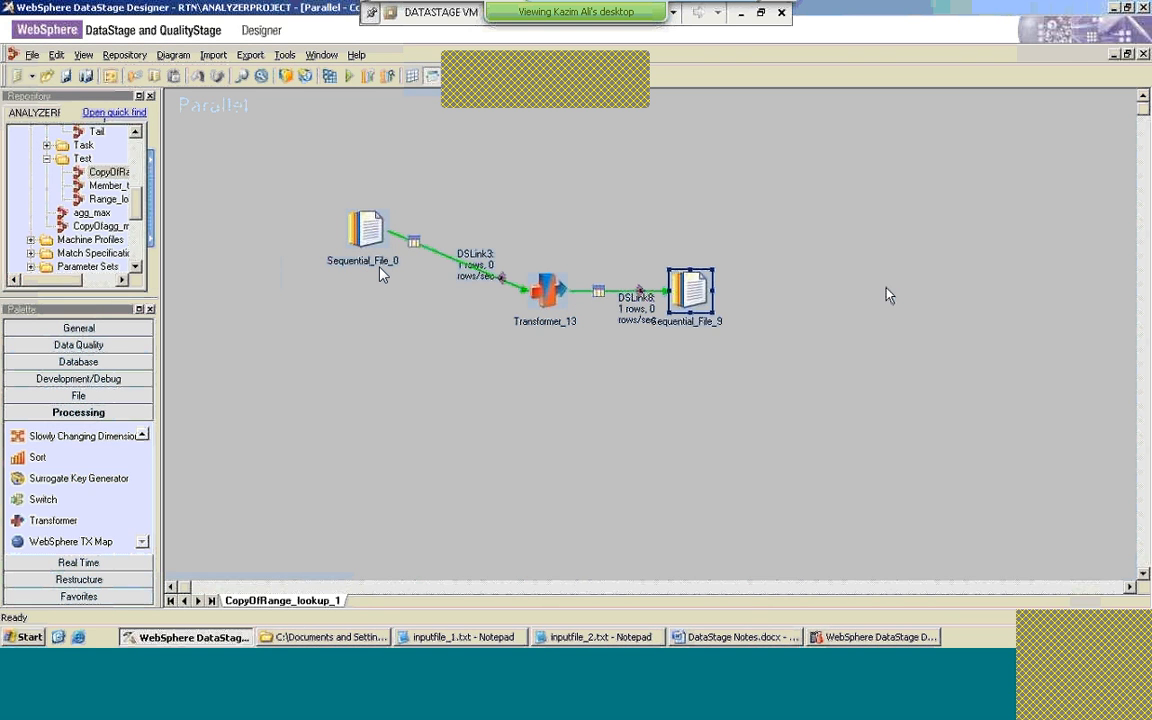
Step: Bring up inputfile_2.txt and inputfile_1.txt in Notepad and complete the new row in inputfile_1.txt as 678|abc|500
click(449, 638)
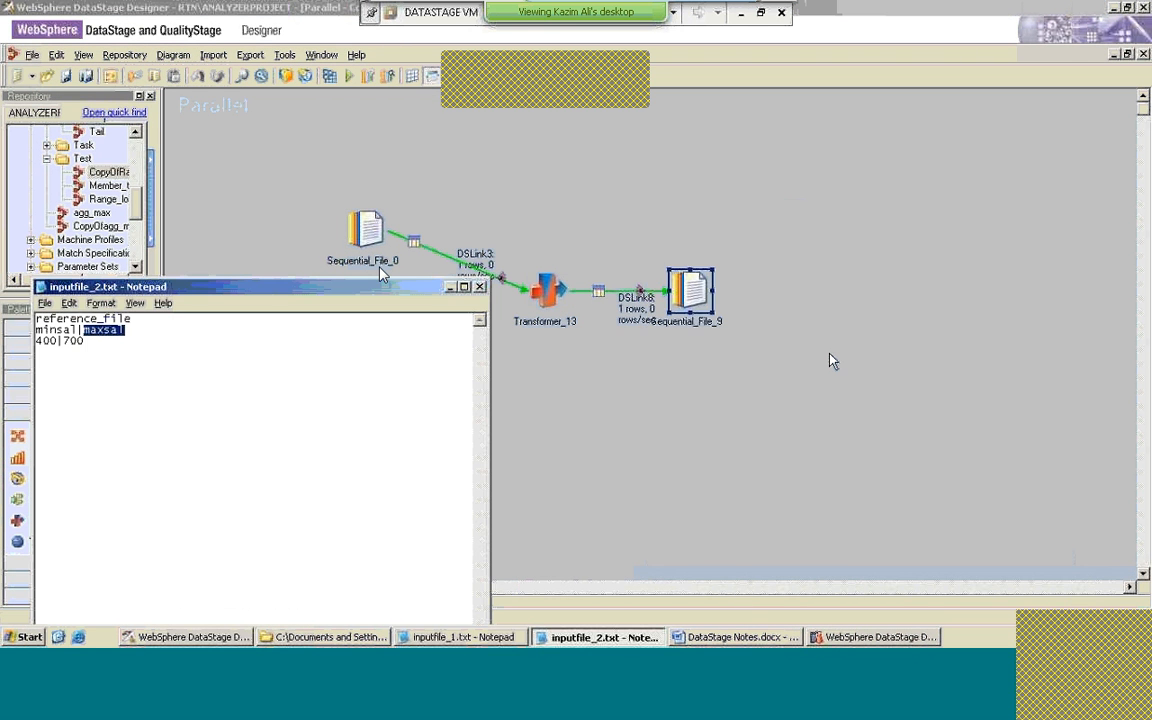
key(alt+Tab)
key(alt+Tab)
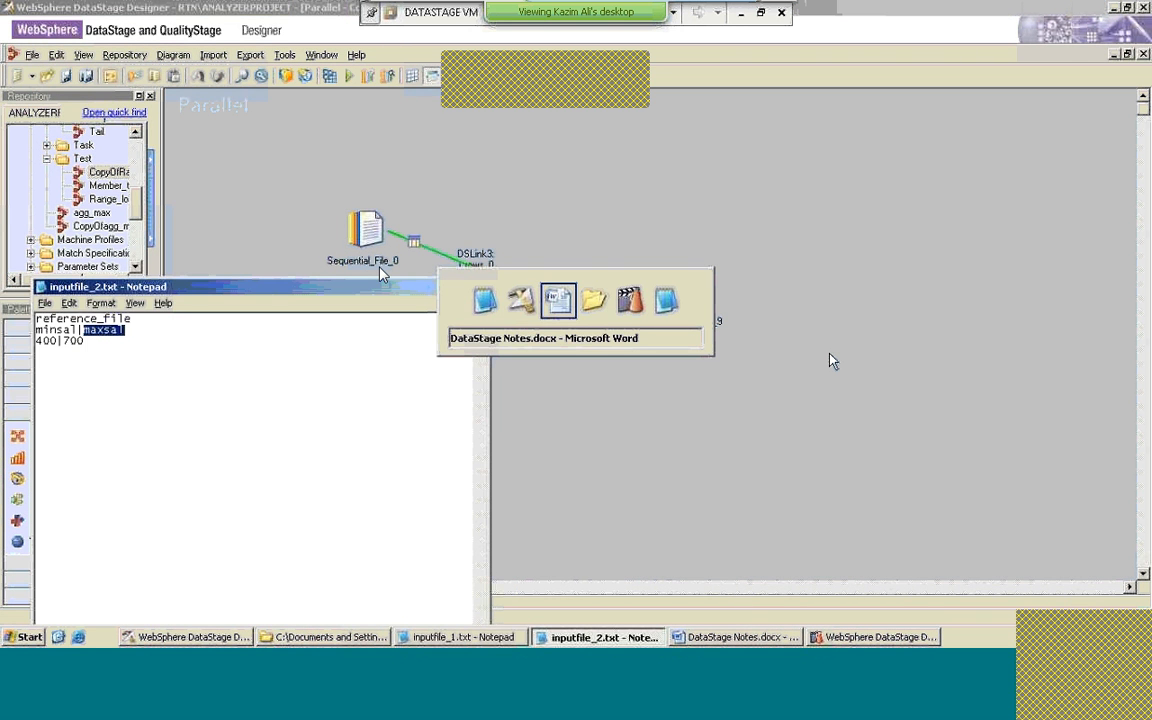
key(alt+Tab)
key(alt+Tab)
key(alt+Tab)
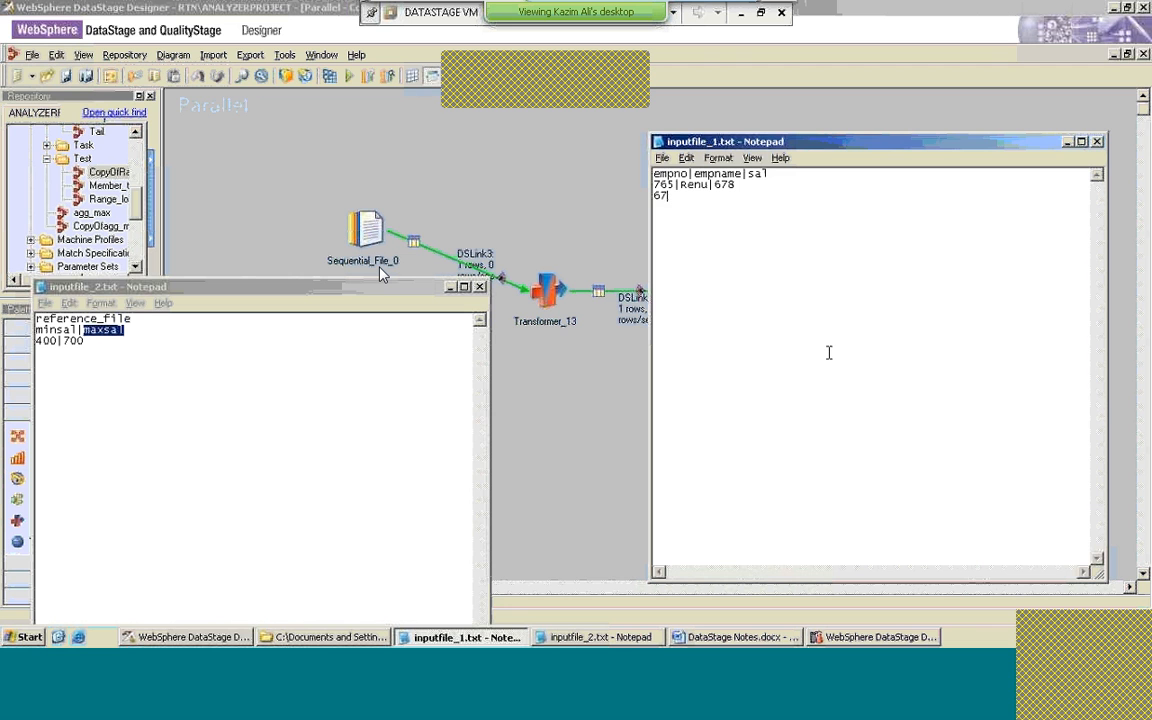
text(8|ab)
text(500)
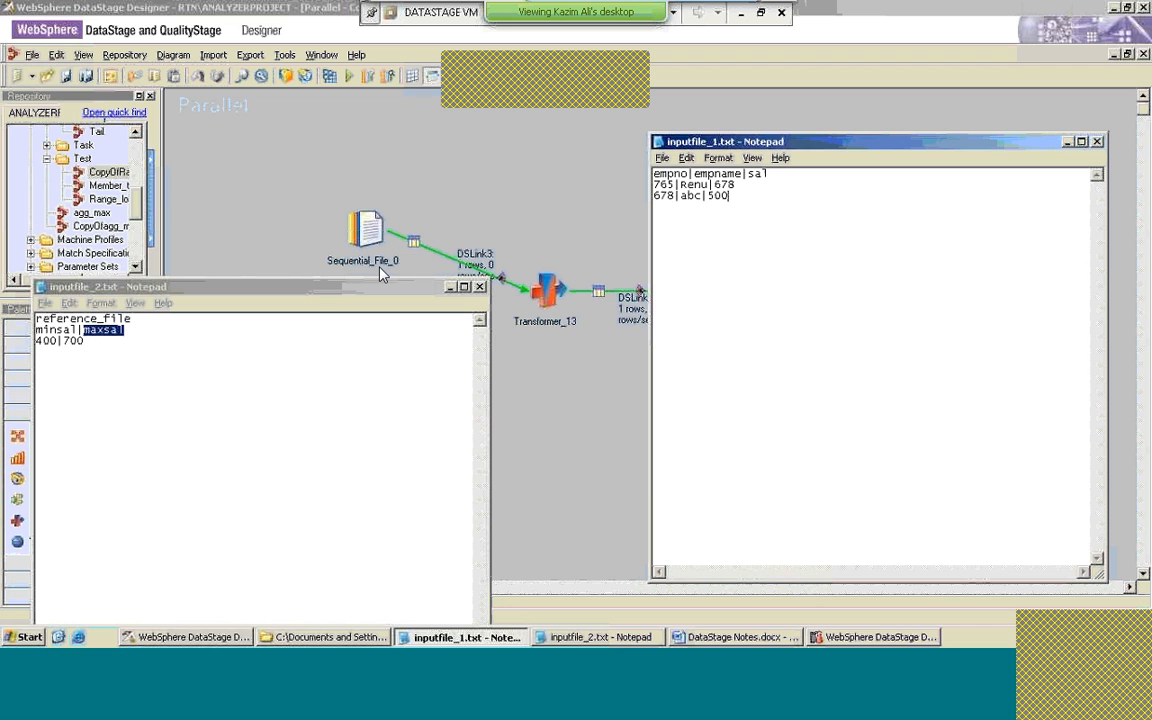
Step: Add the row 769|xyz|545 below the 678|abc|500 row in inputfile_1.txt and save the file
key(Return)
text(769)
key(BackSpace)
key(BackSpace)
key(BackSpace)
key(BackSpace)
key(BackSpace)
key(BackSpace)
key(BackSpace)
text(500)
key(Return)
text(769|xyz|54)
click(662, 158)
click(677, 203)
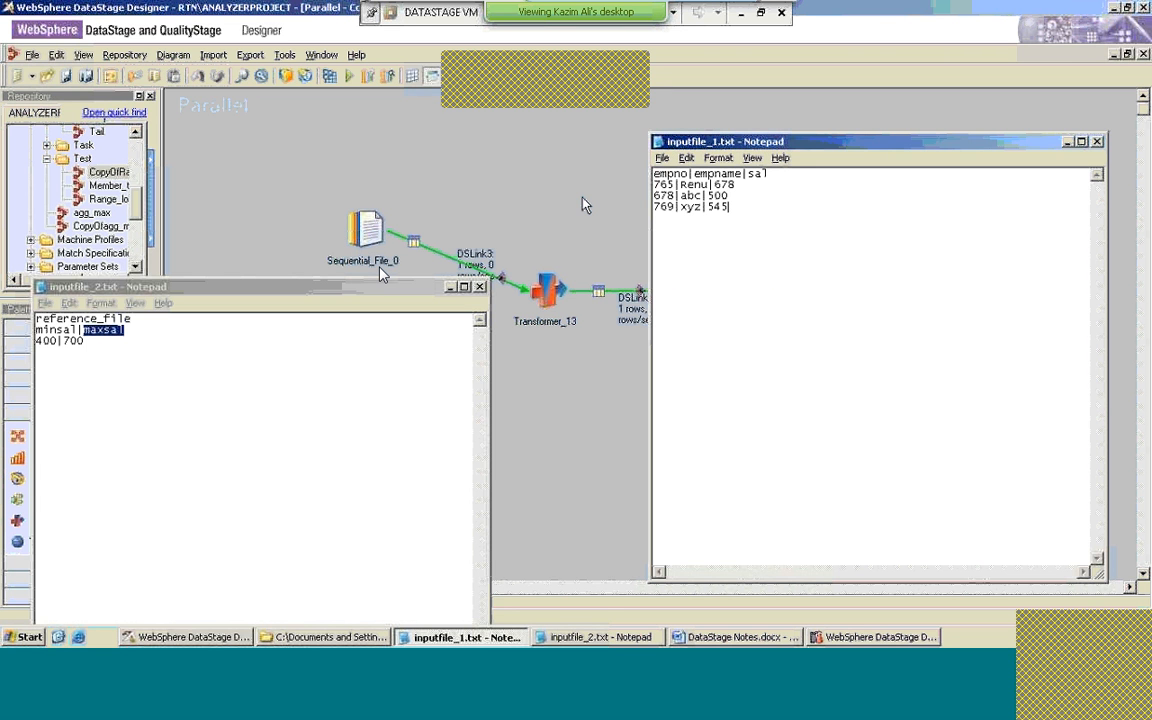
Step: Switch back to DataStage Designer, compile CopyOfRange_lookup_1 and run it on the extended input file without a warning limit
click(380, 275)
click(332, 79)
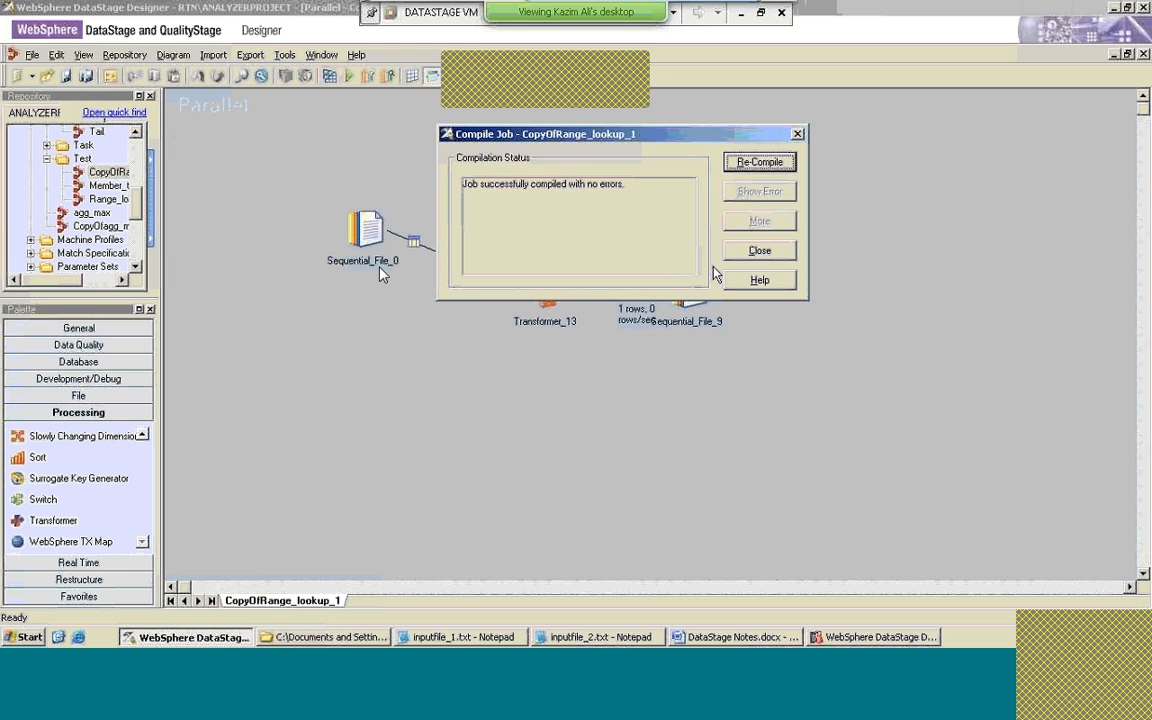
click(755, 250)
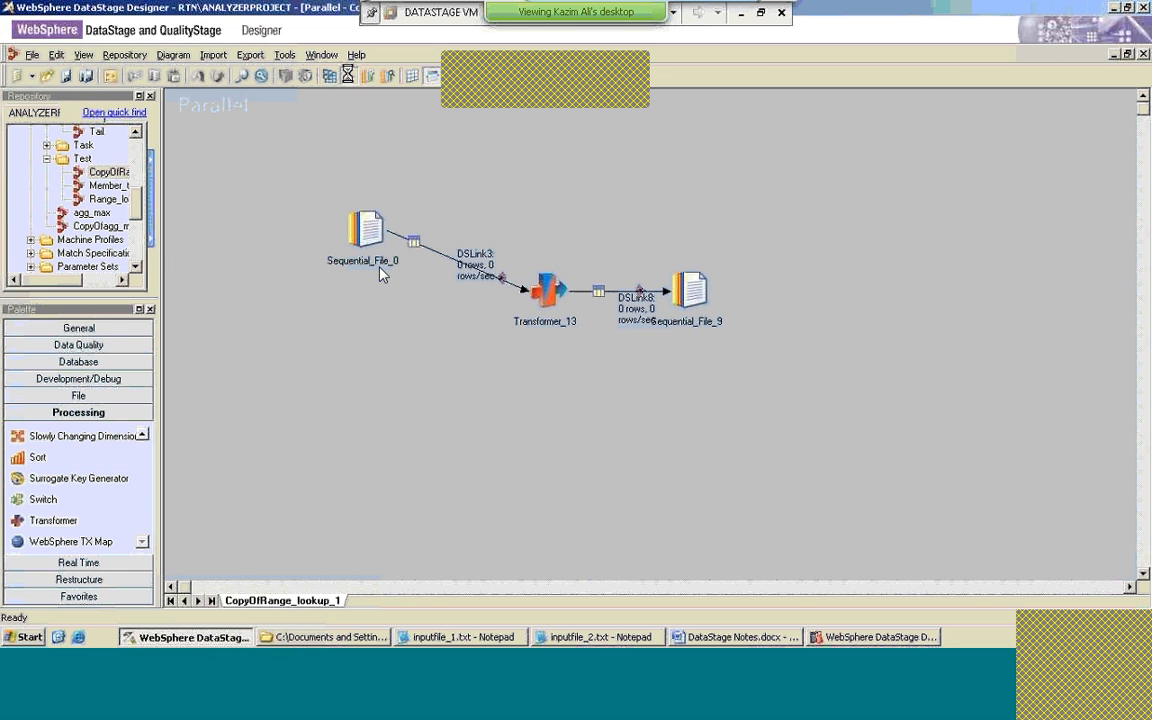
click(348, 75)
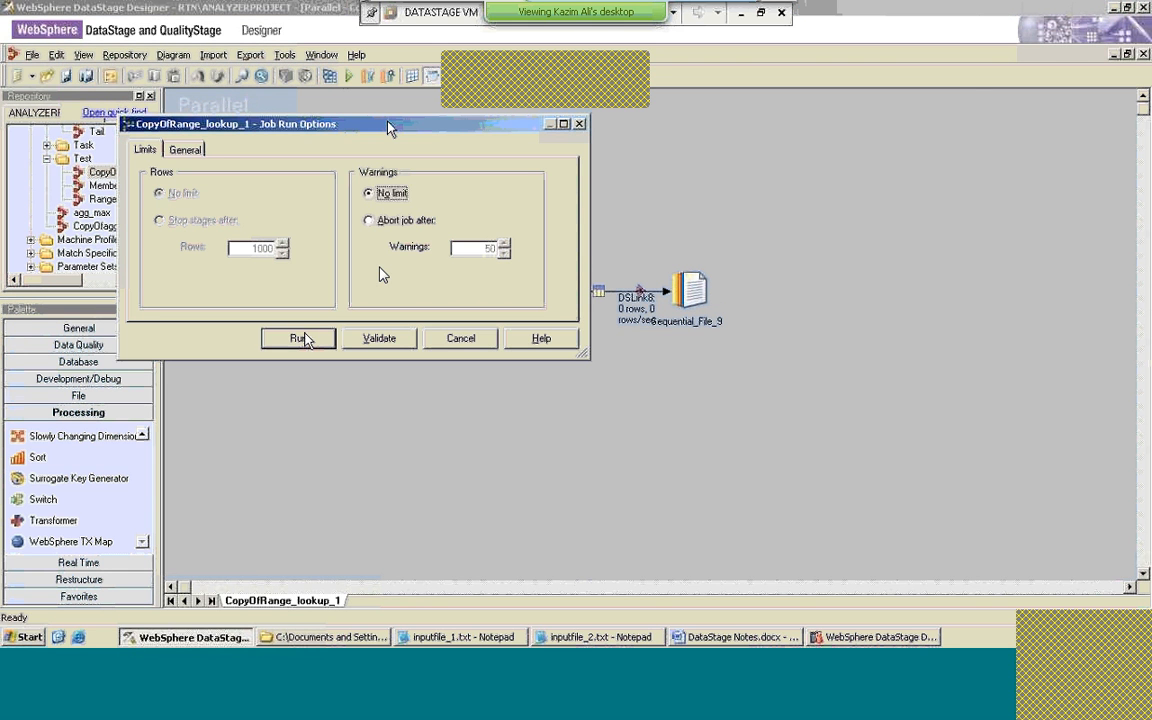
click(304, 338)
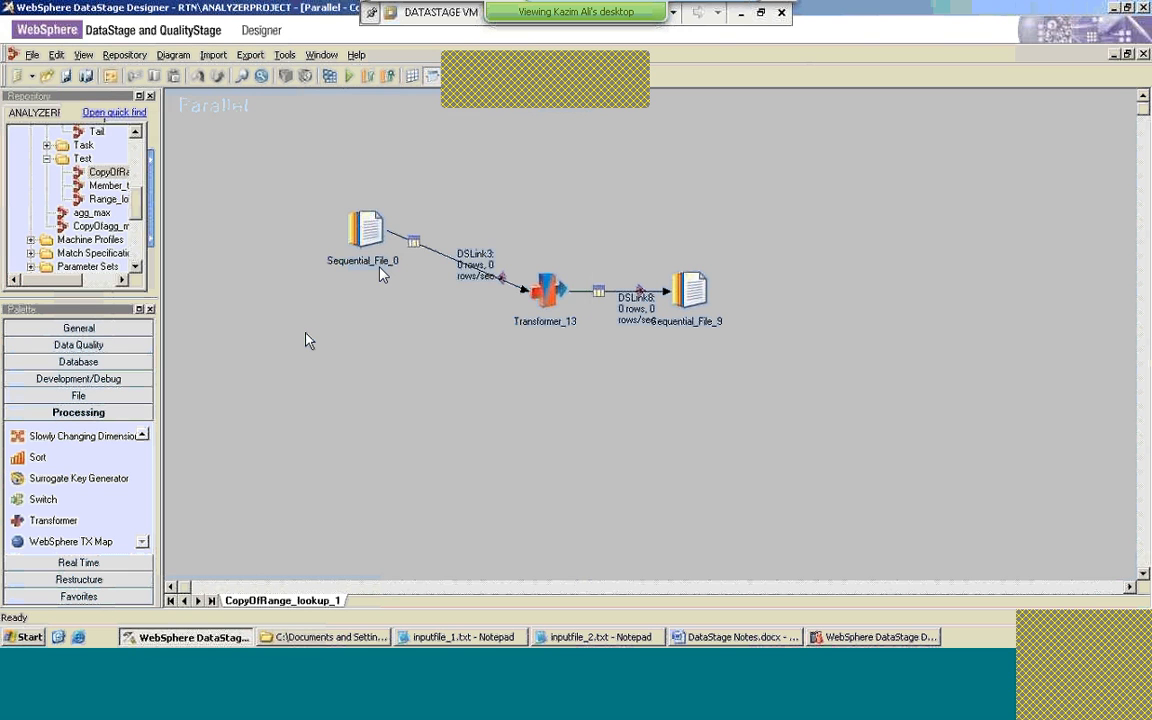
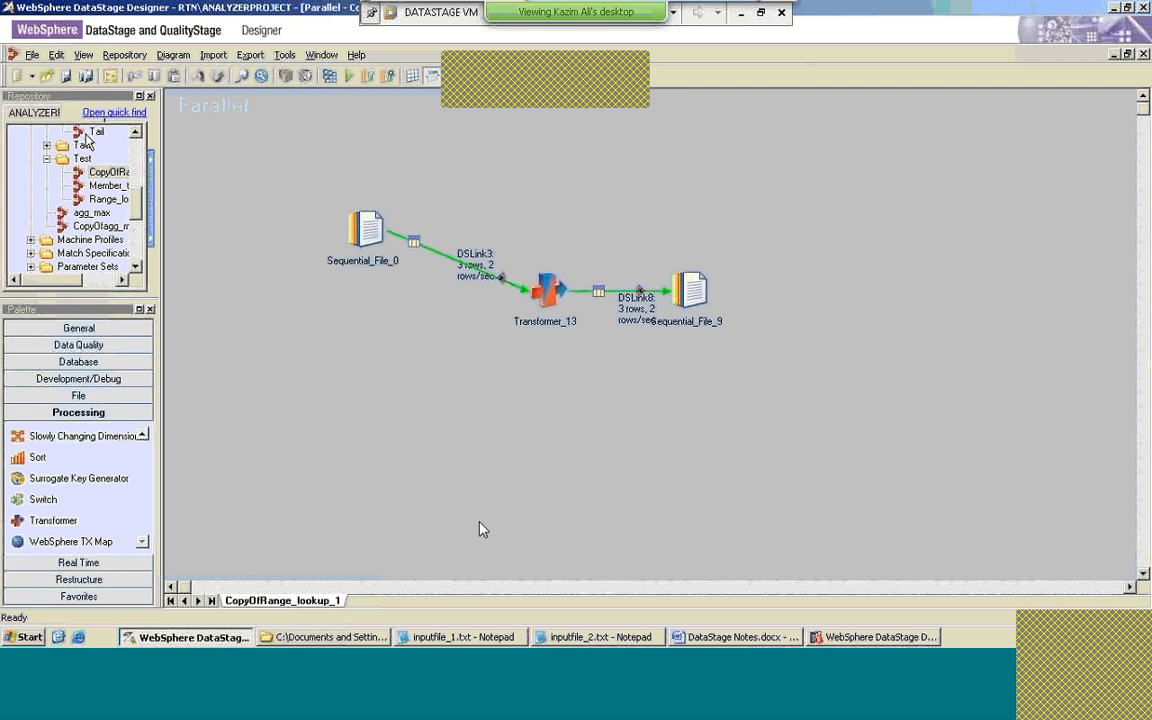
Step: Close the job, then create a copy of CopyOfRange_lookup_1 in the Test folder and open it
click(1145, 54)
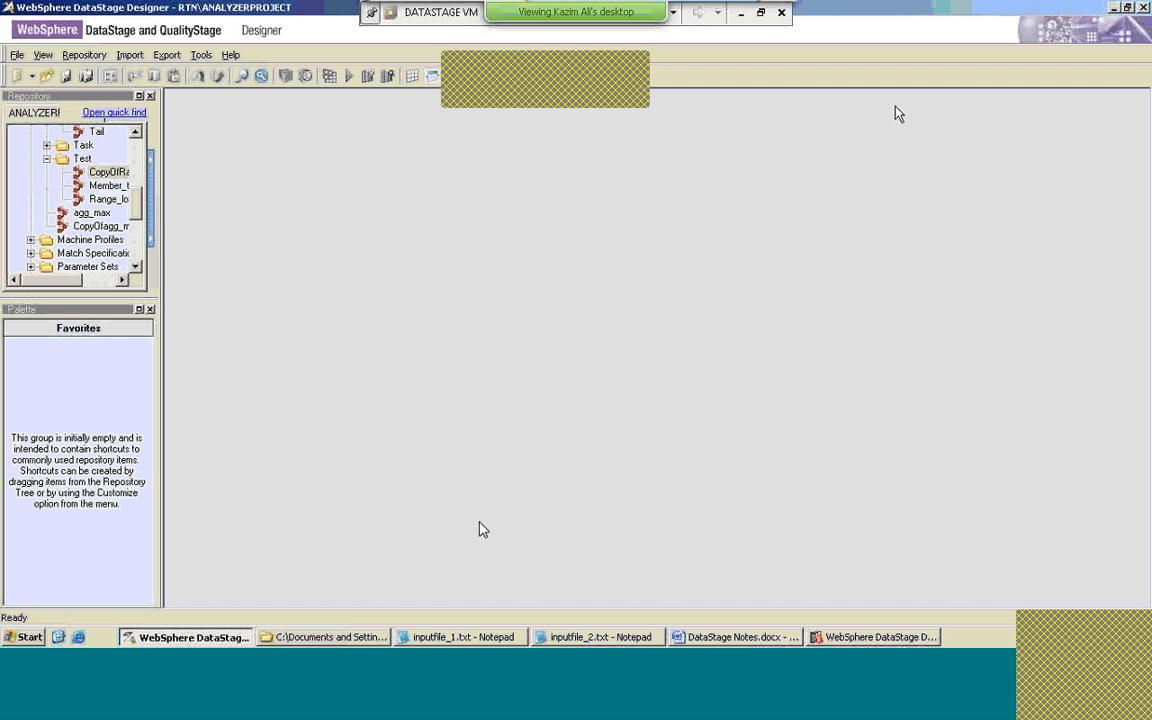
right_click(108, 172)
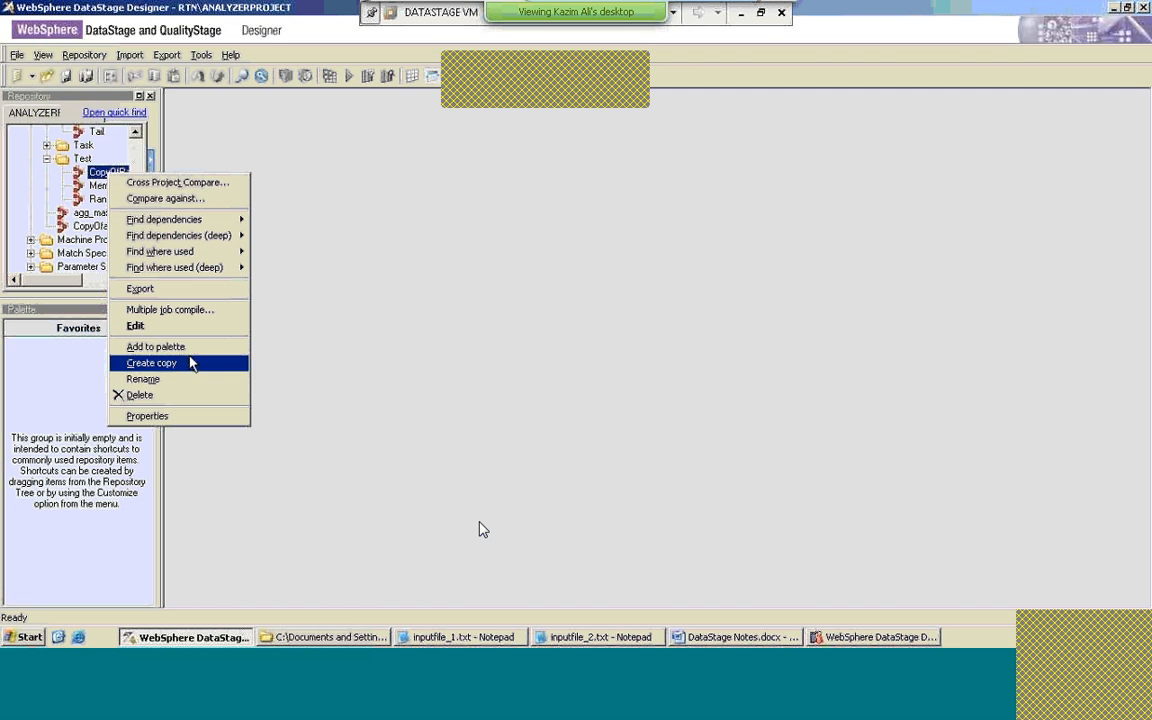
click(188, 363)
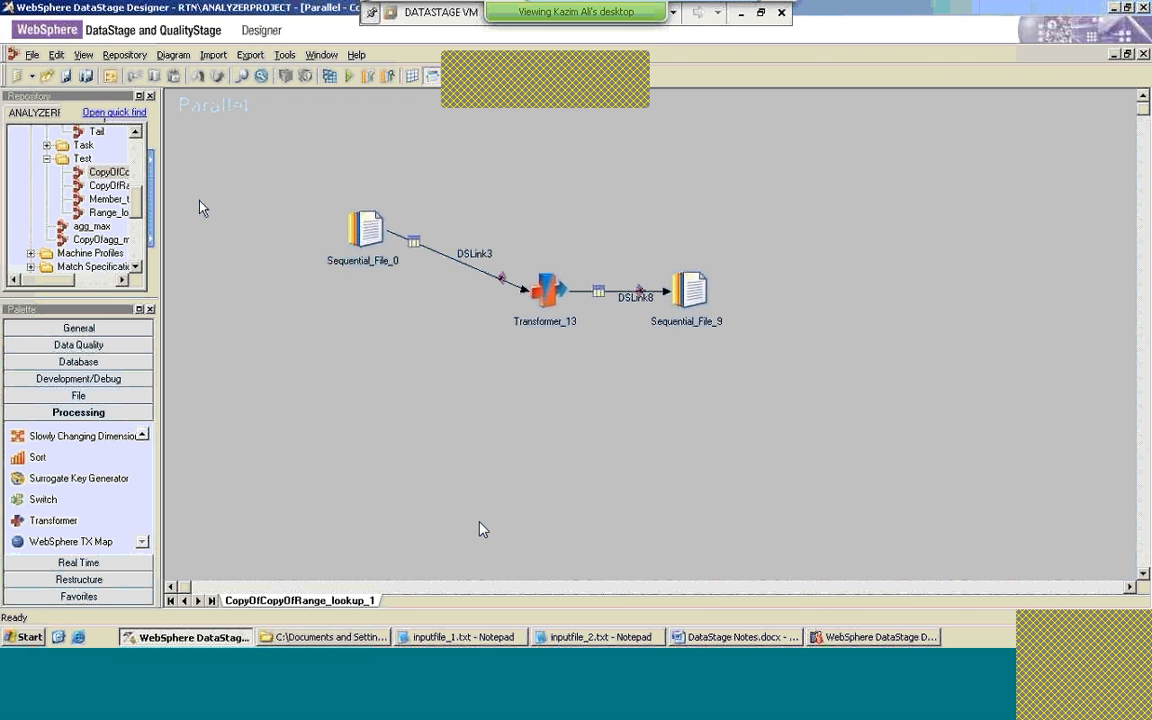
Step: Delete the Transformer_13 stage from the CopyOfCopyOfRange_lookup_1 job
click(545, 290)
key(Delete)
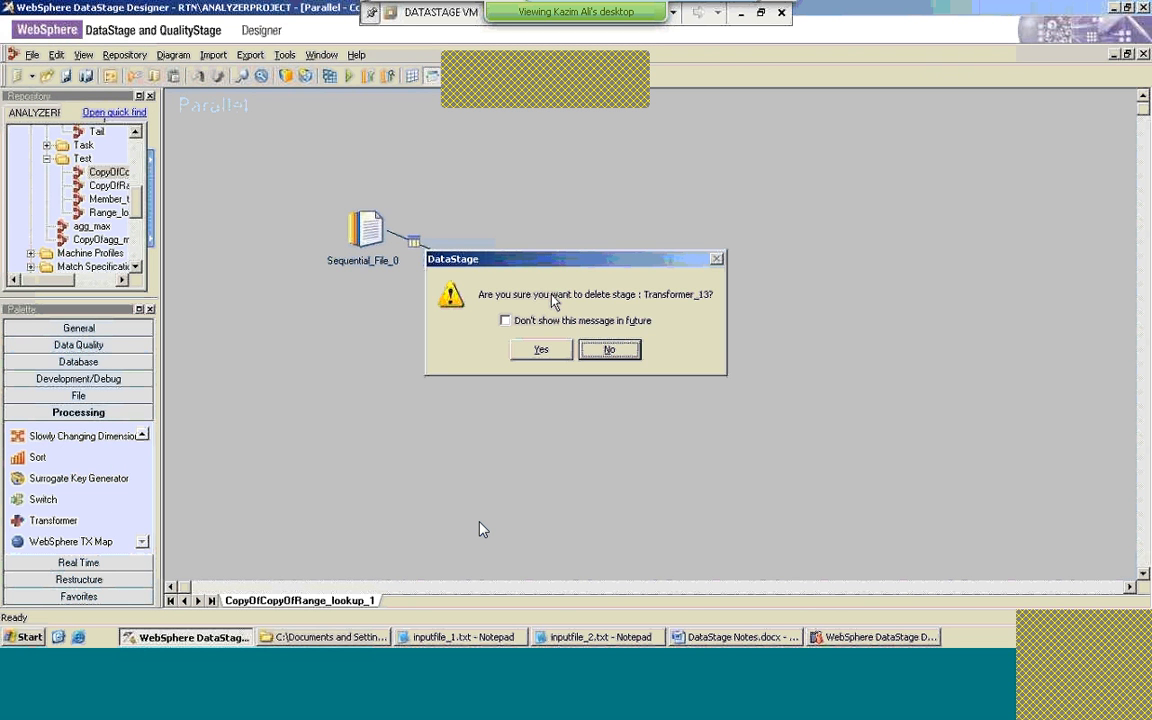
key(Left)
key(Return)
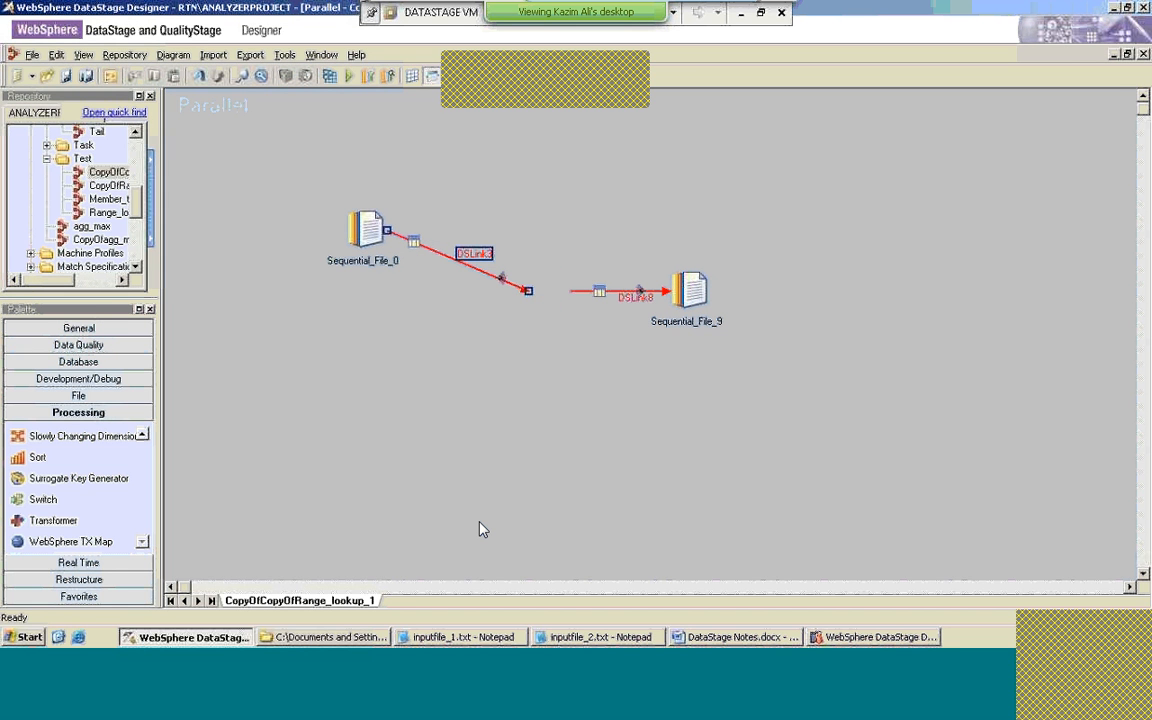
Step: Insert a Surrogate Key Generator stage between Sequential_File_0 and Sequential_File_9, connected to DSLink3 and DSLink8
click(143, 542)
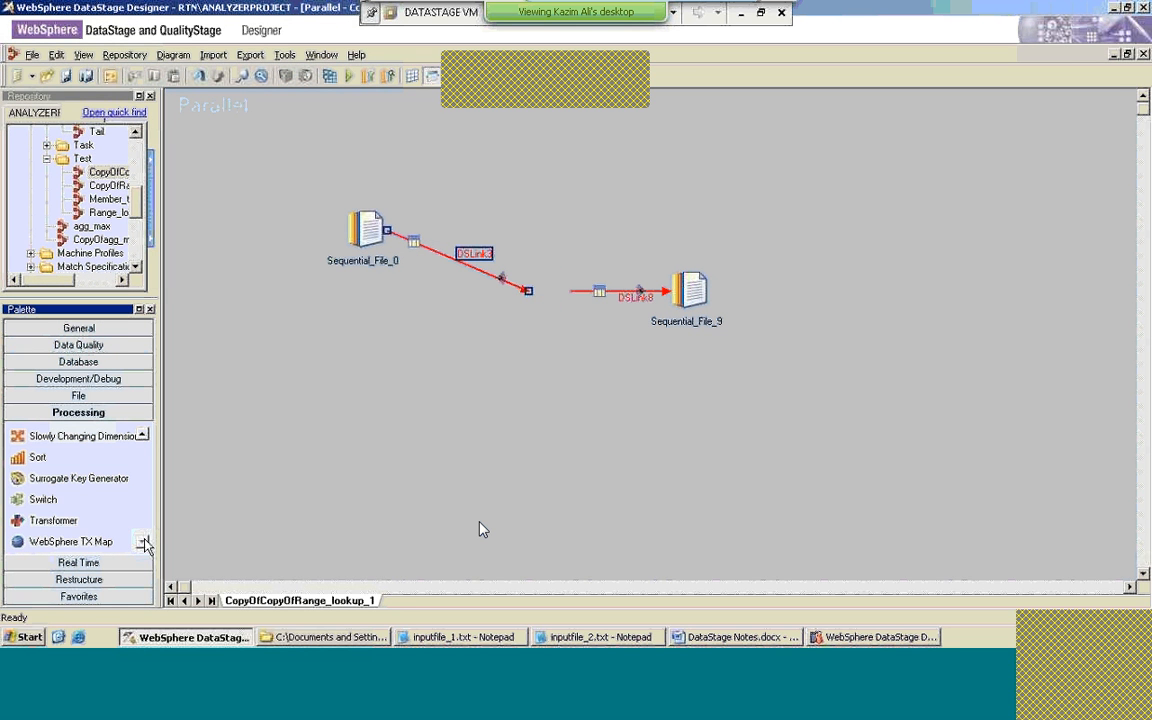
click(143, 436)
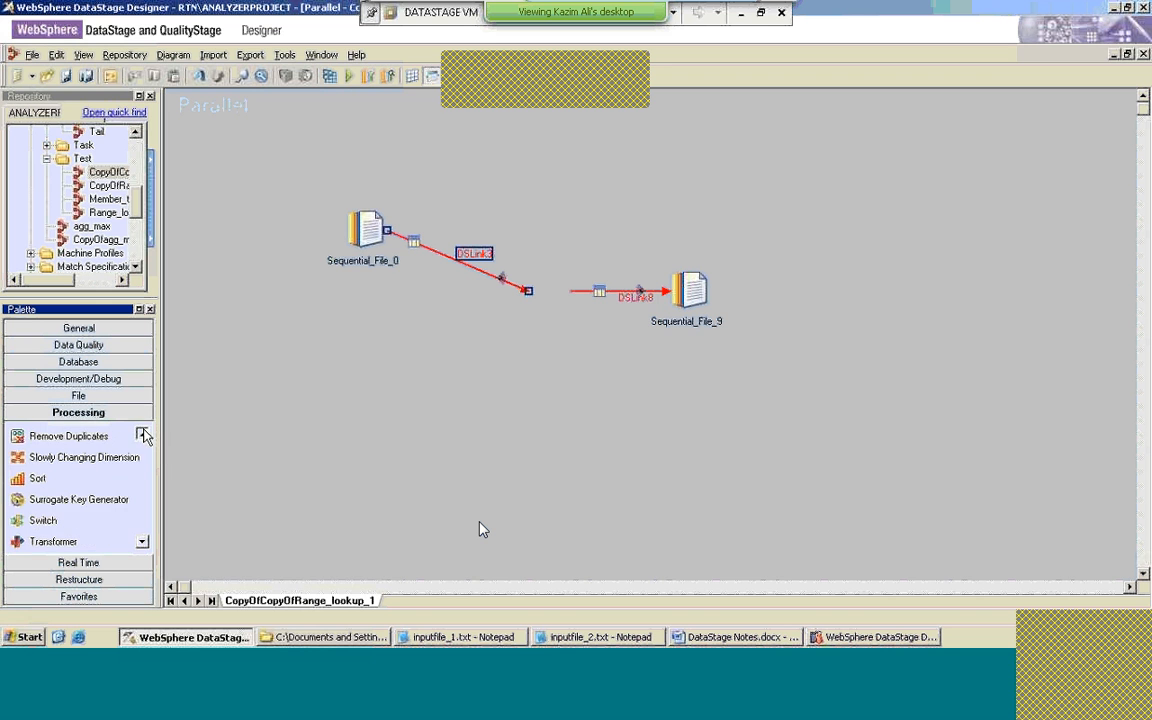
click(143, 436)
click(143, 436)
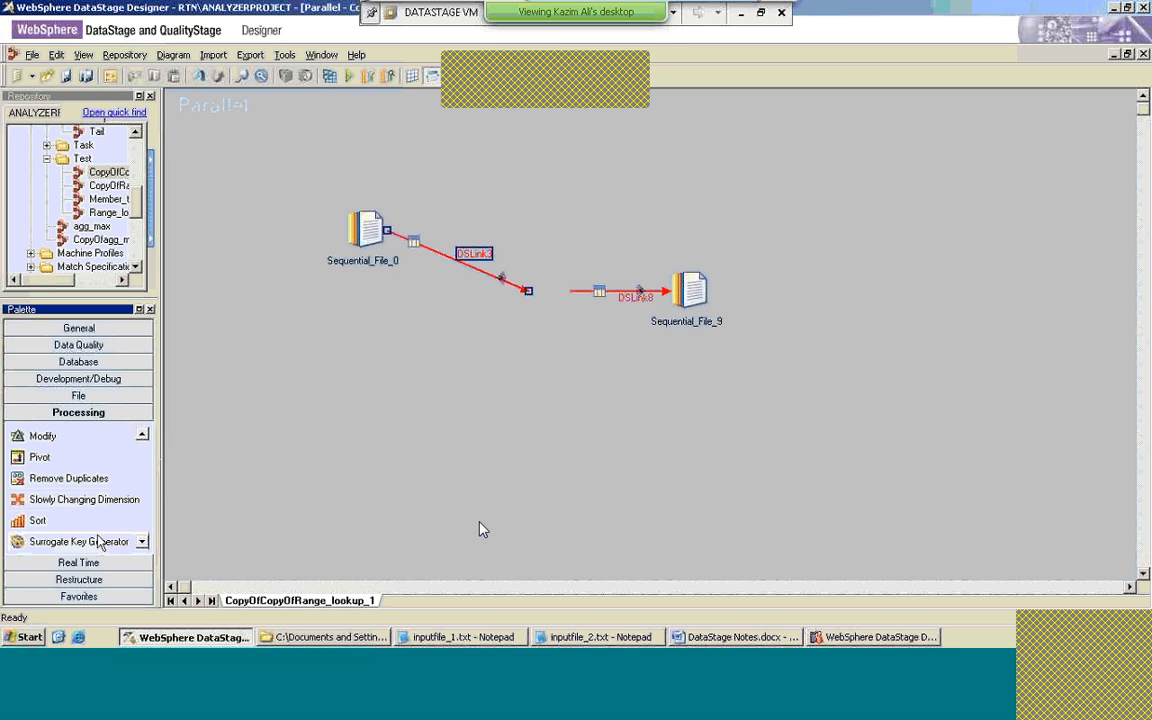
drag(98, 541, 541, 292)
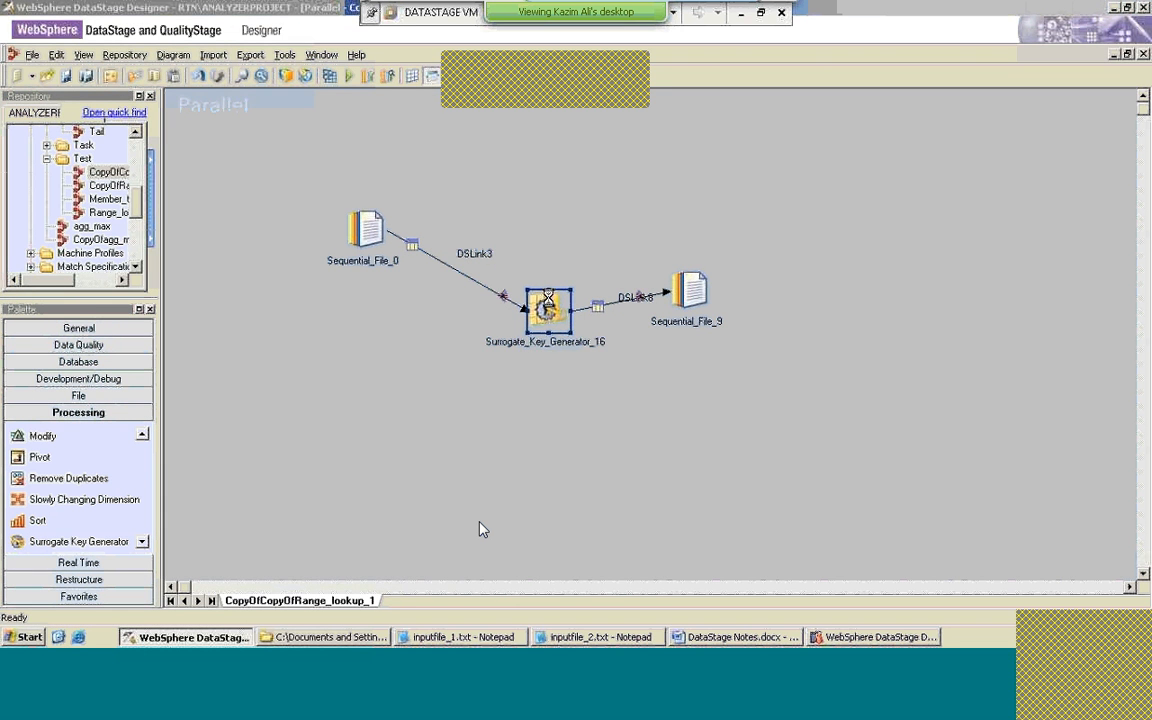
Step: Set the Surrogate Key Generator's generated output column name to skey
click(457, 263)
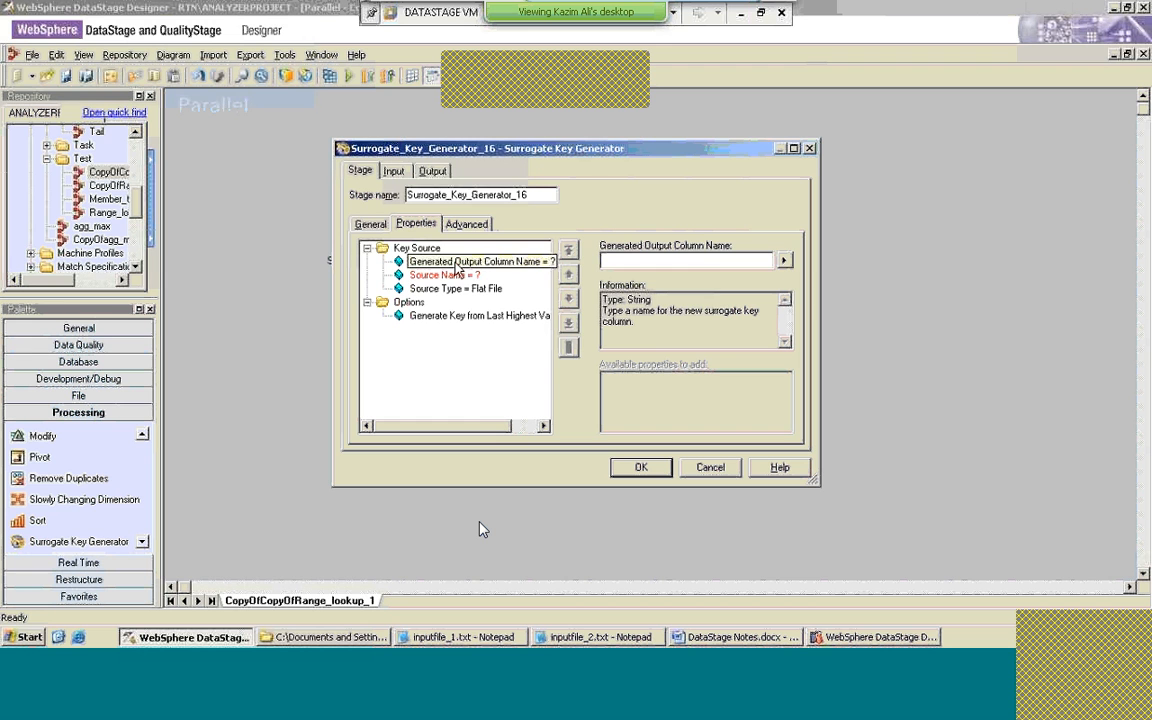
click(753, 260)
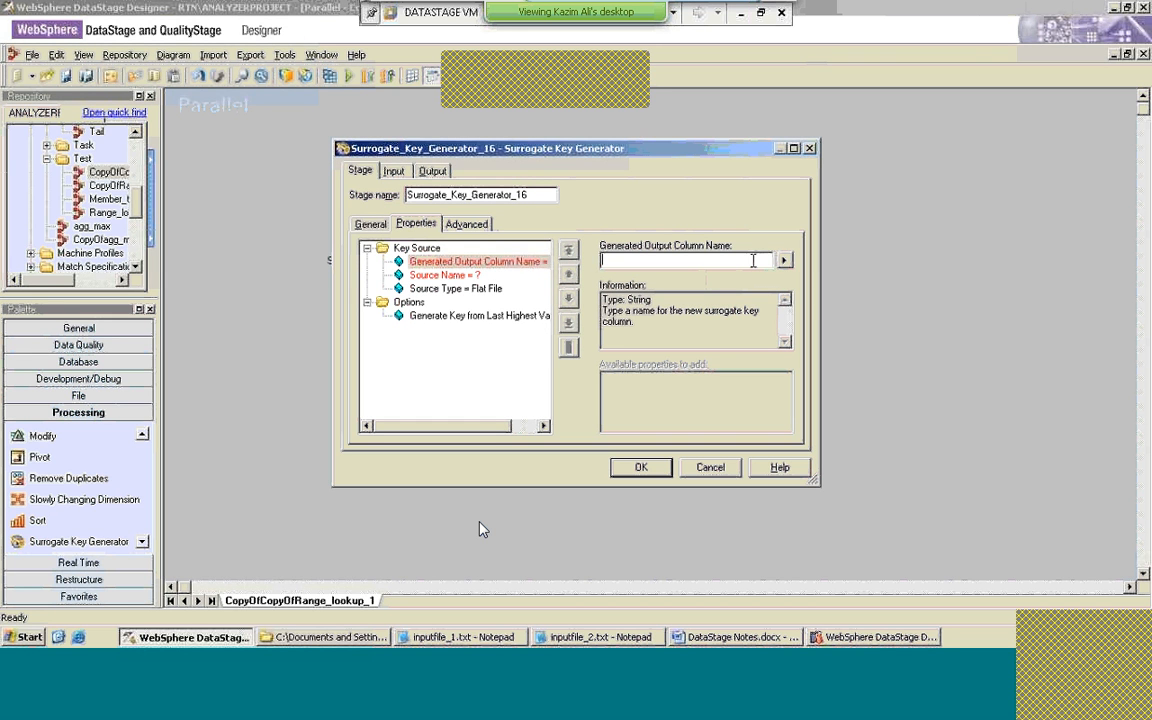
text(skey)
Step: Set the key source name to a flat file called skey_file.txt in the server's Assign folder
click(466, 276)
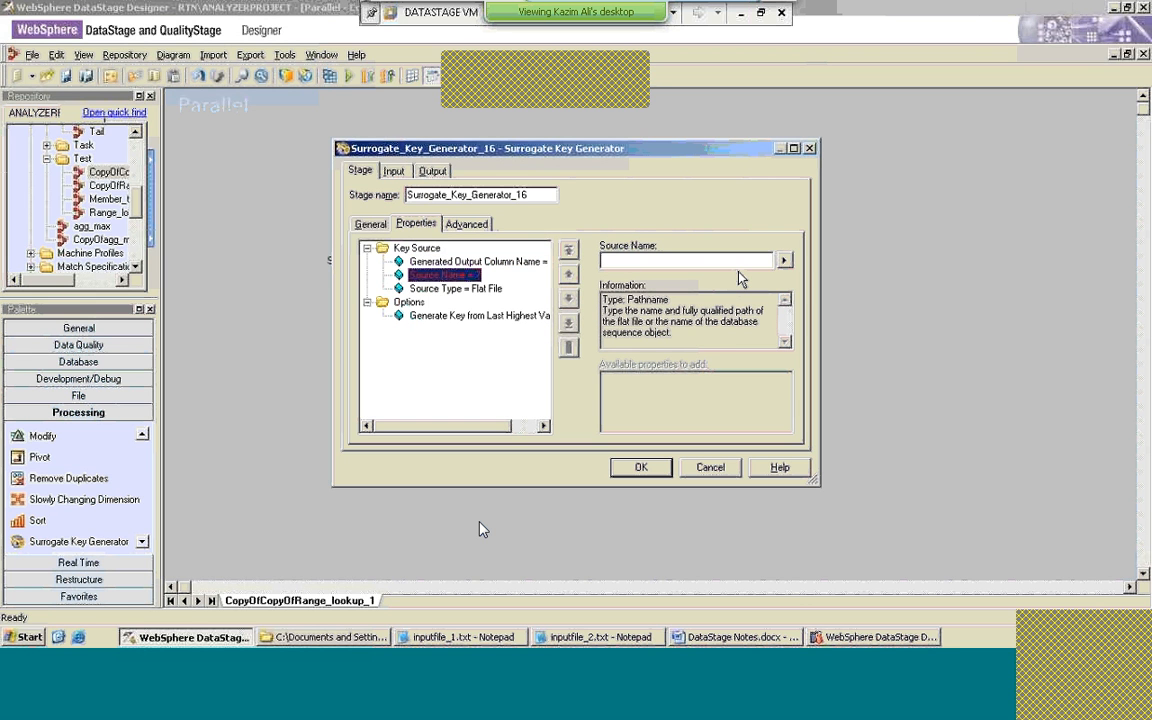
click(784, 260)
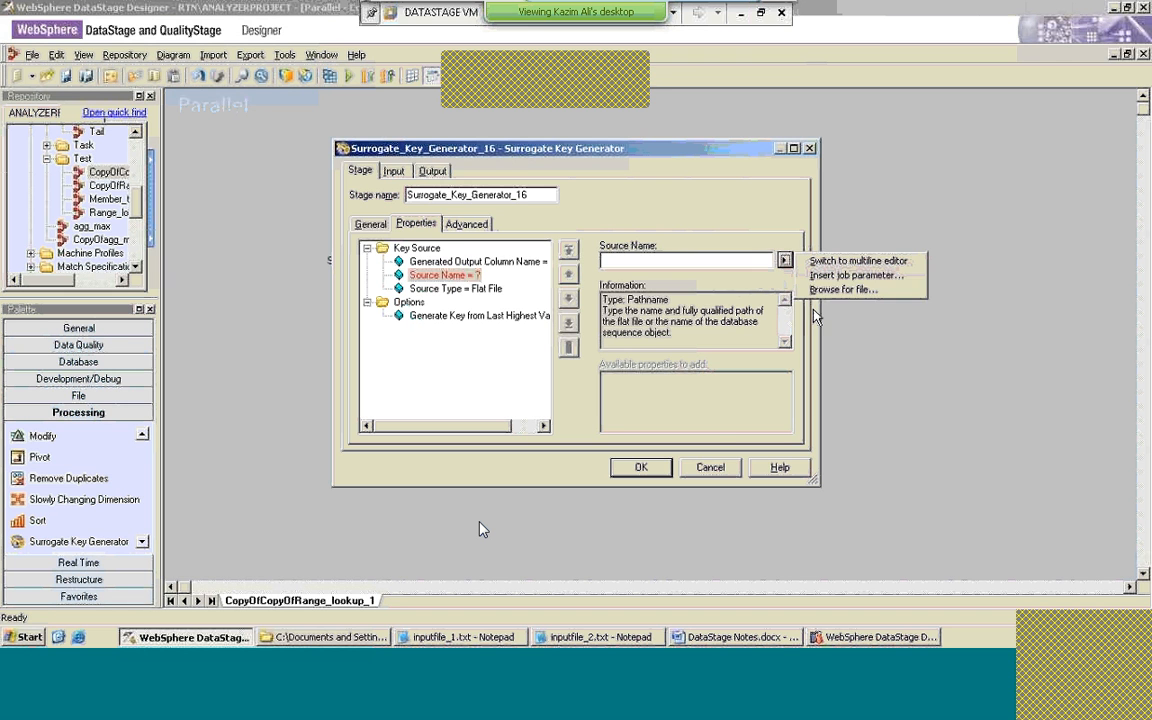
click(830, 291)
key(Escape)
click(456, 262)
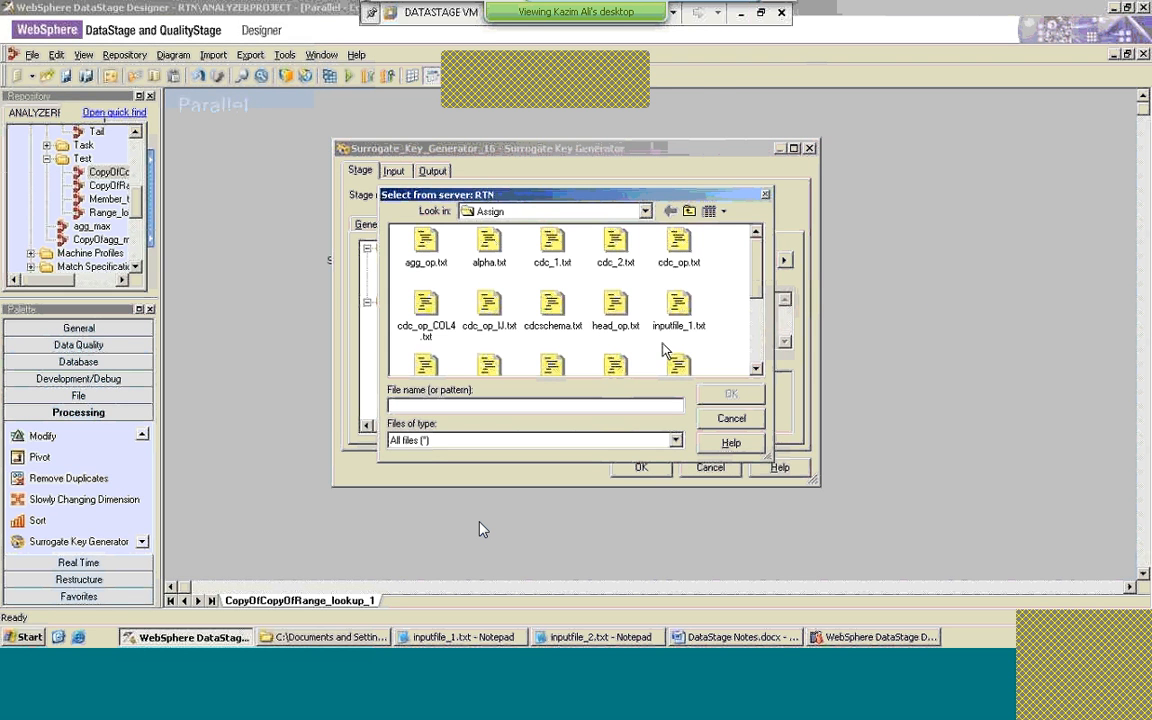
text(s)
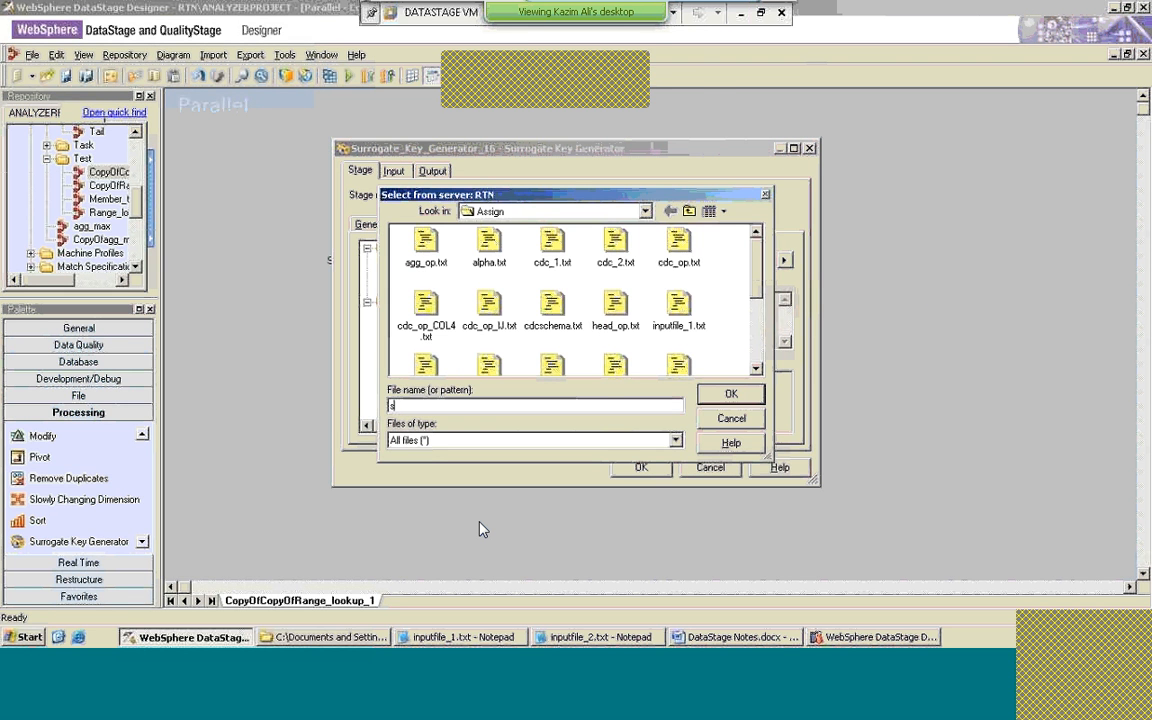
text(kyy_file.txt)
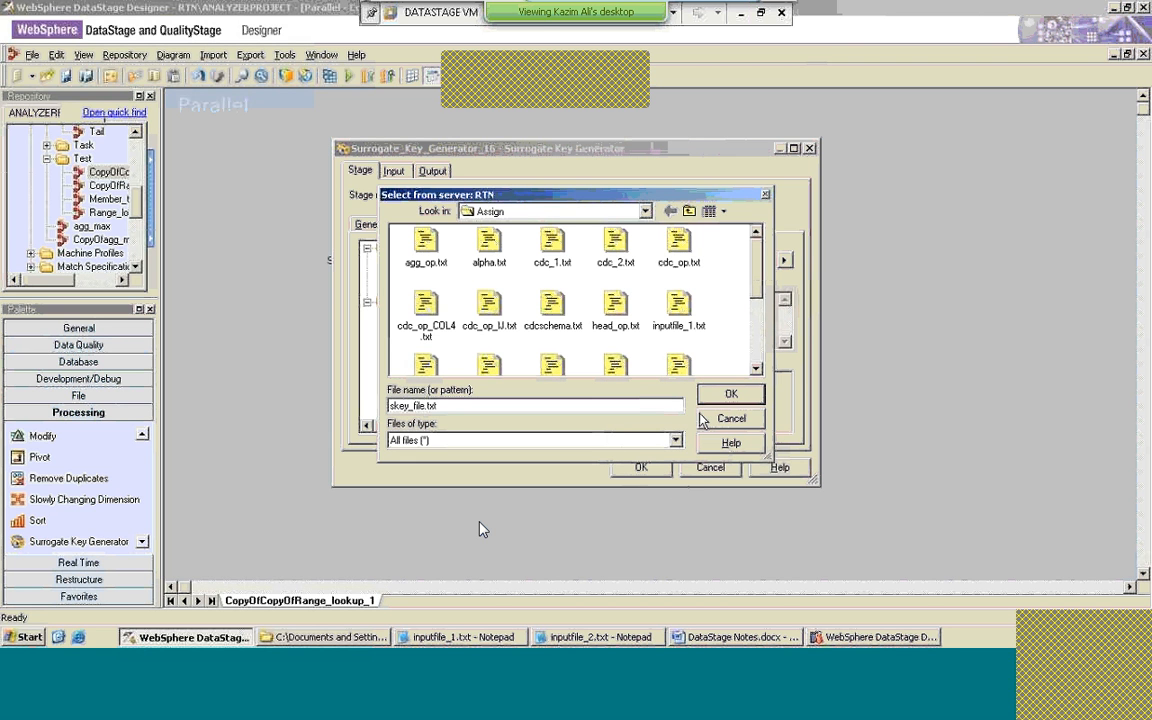
click(720, 393)
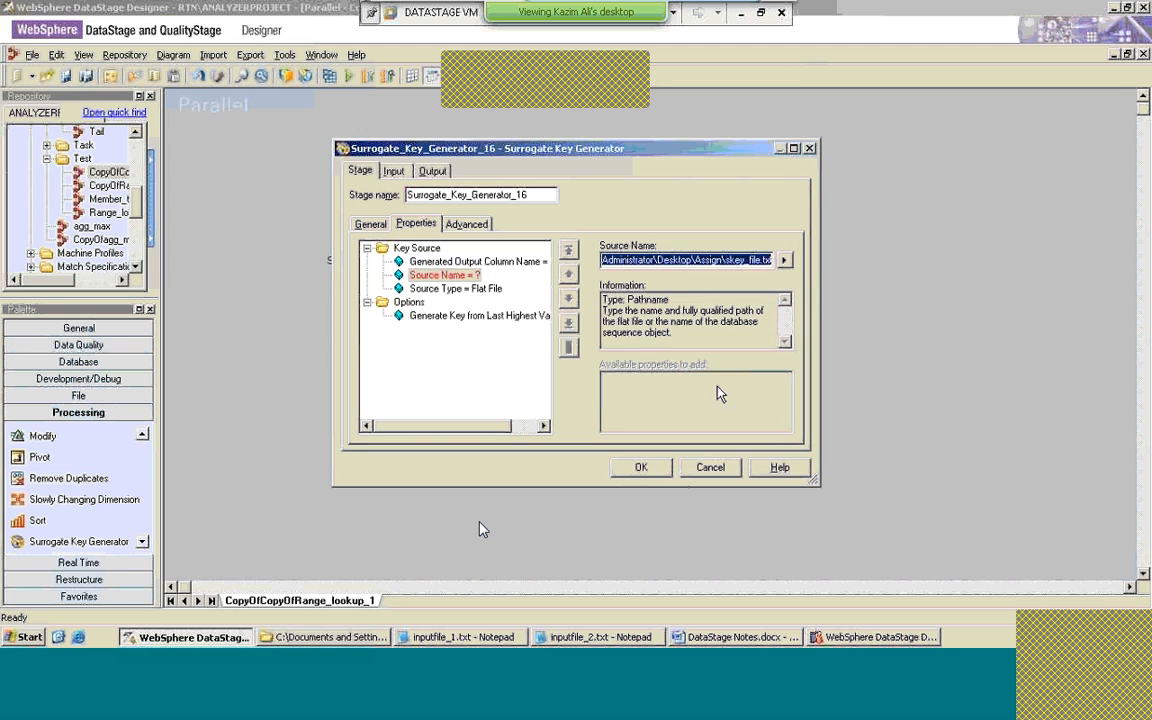
Step: Set the Generate Key from Last Highest Value option to Yes, keeping Flat File as the source type
click(488, 286)
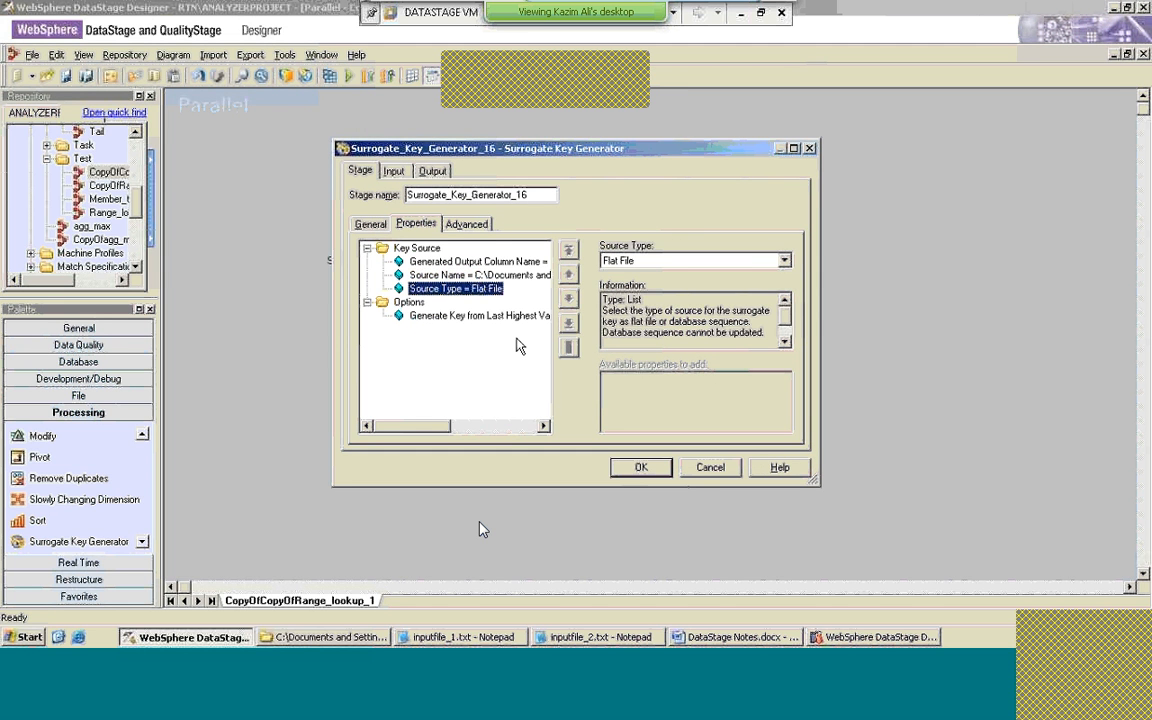
click(476, 318)
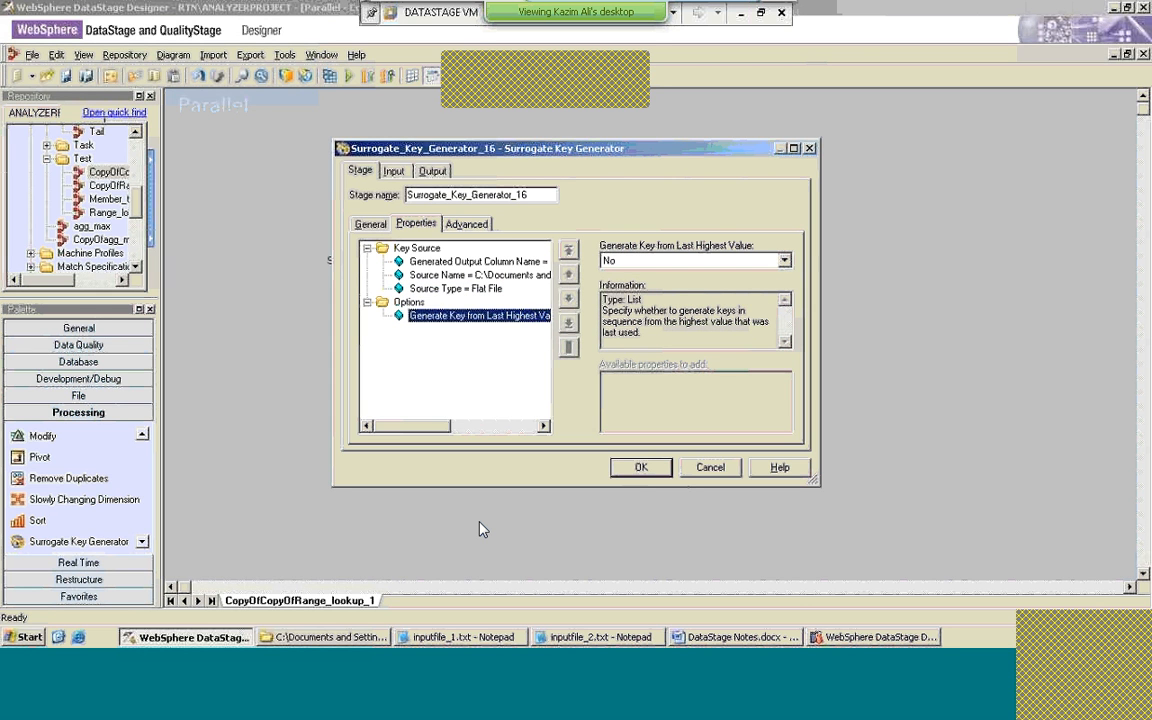
click(785, 261)
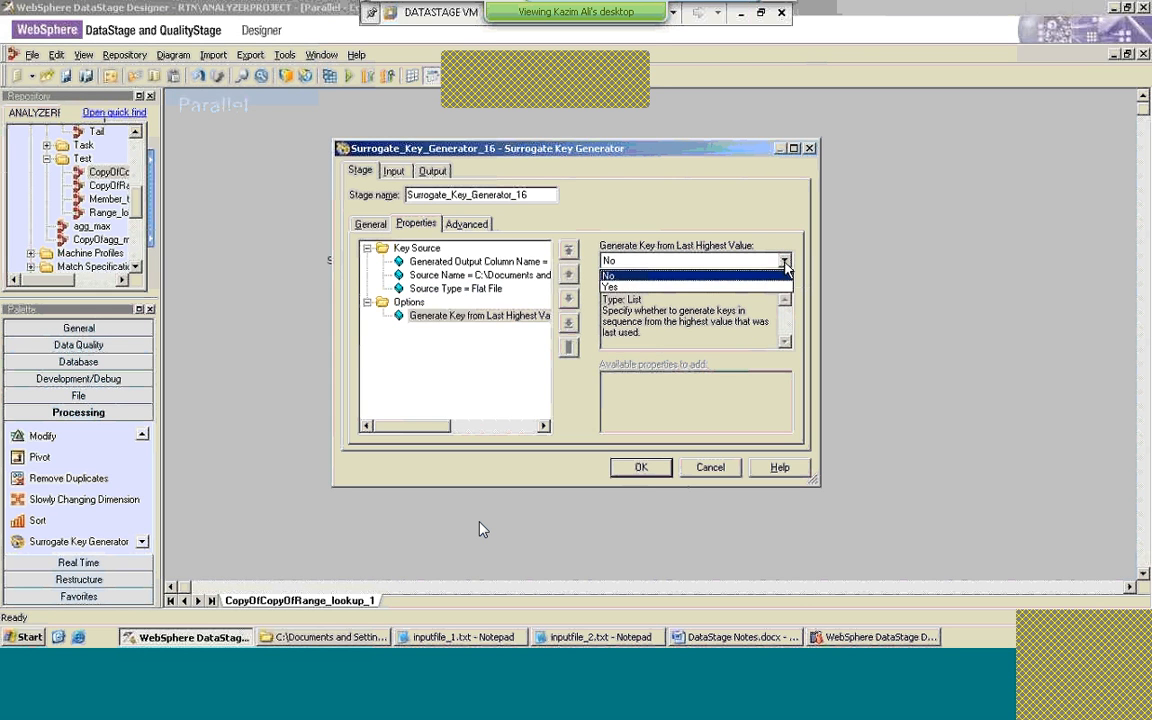
click(455, 262)
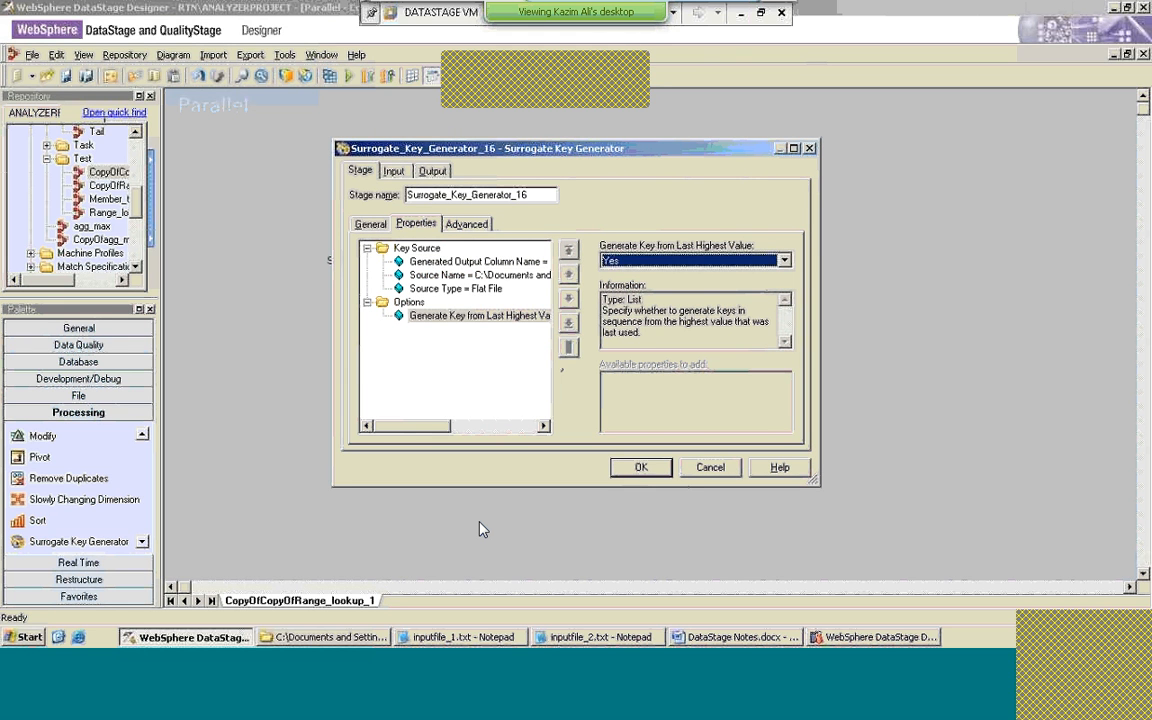
Step: Delete the minsal column and the column directly below it from the DSLink8 output mapping
click(395, 170)
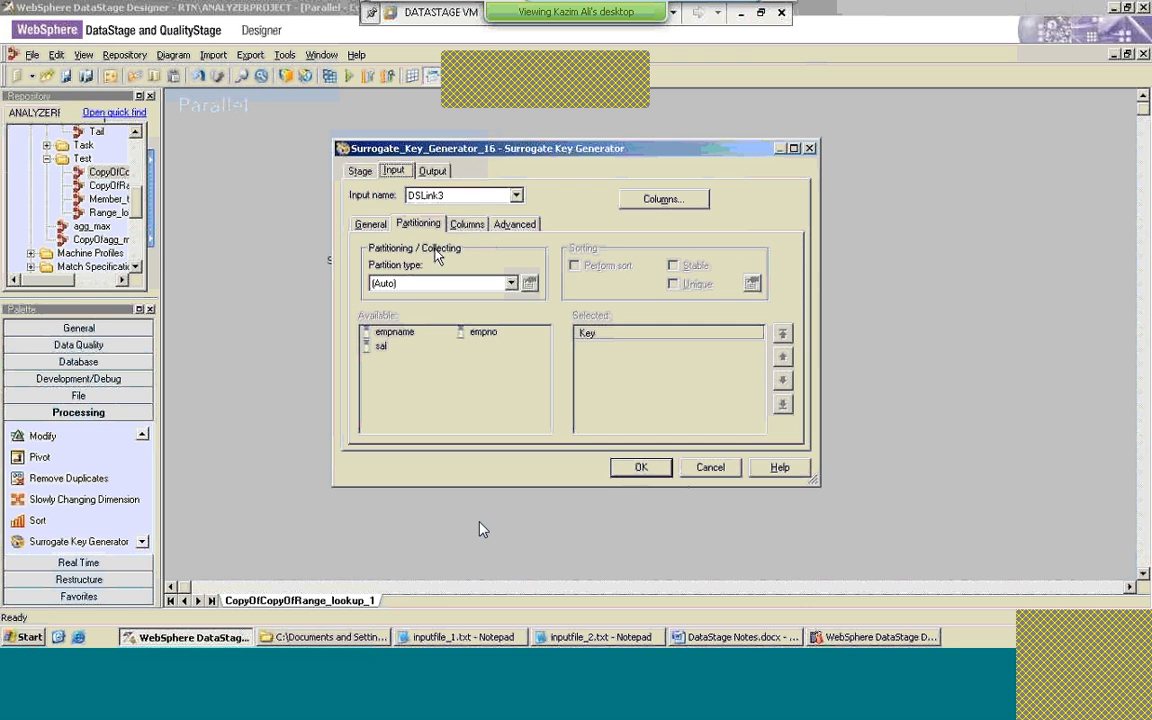
click(432, 170)
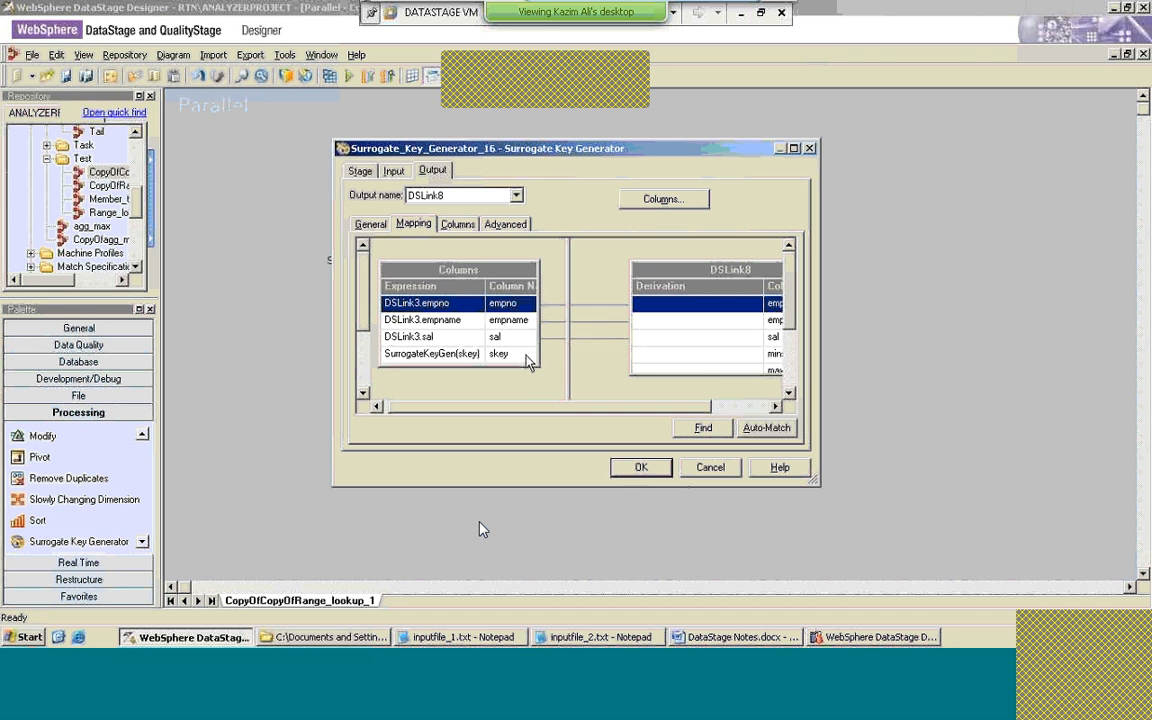
click(676, 356)
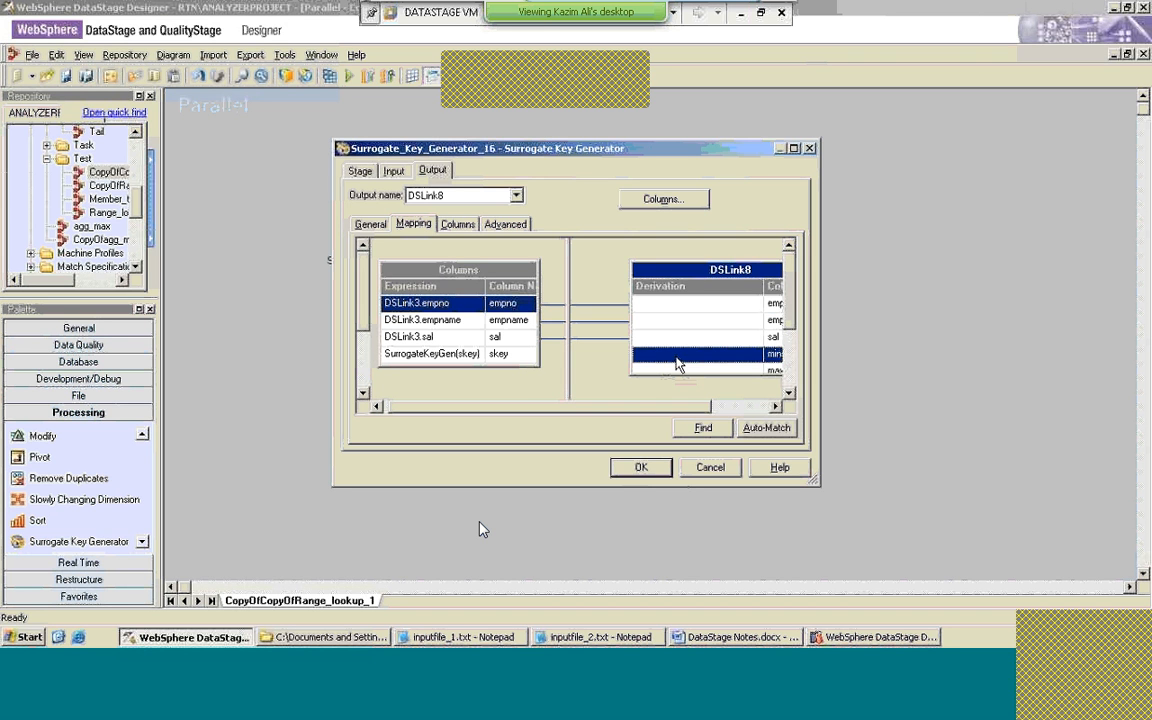
right_click(676, 362)
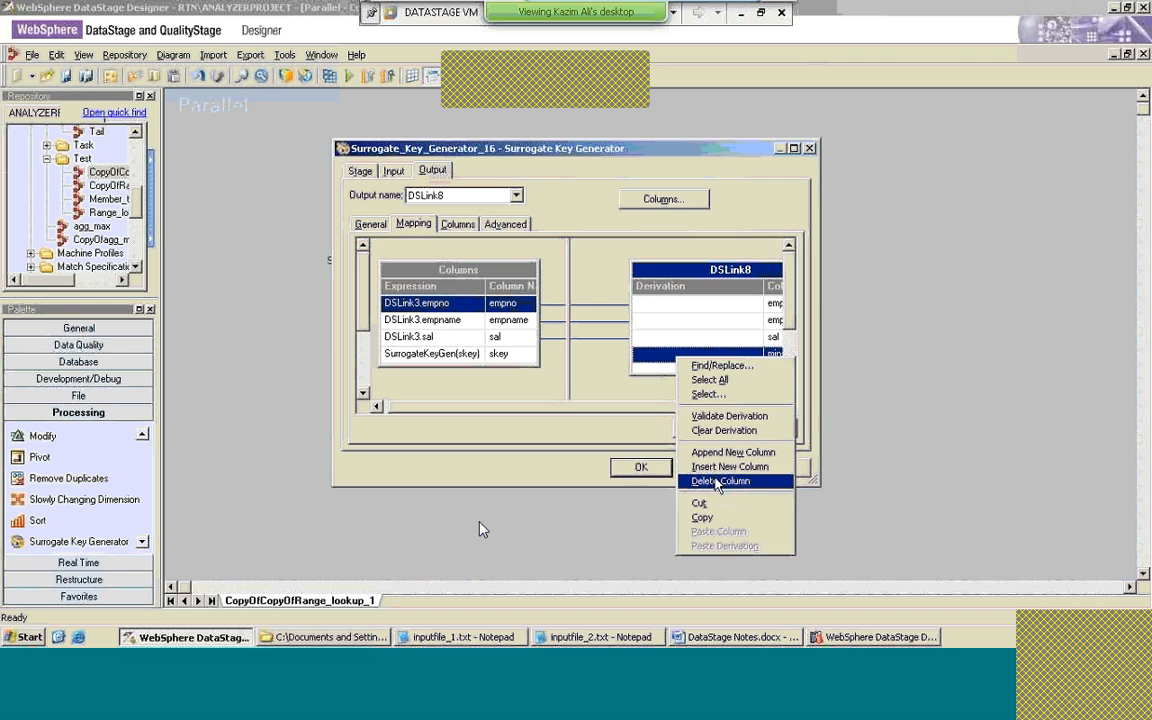
click(718, 482)
click(533, 367)
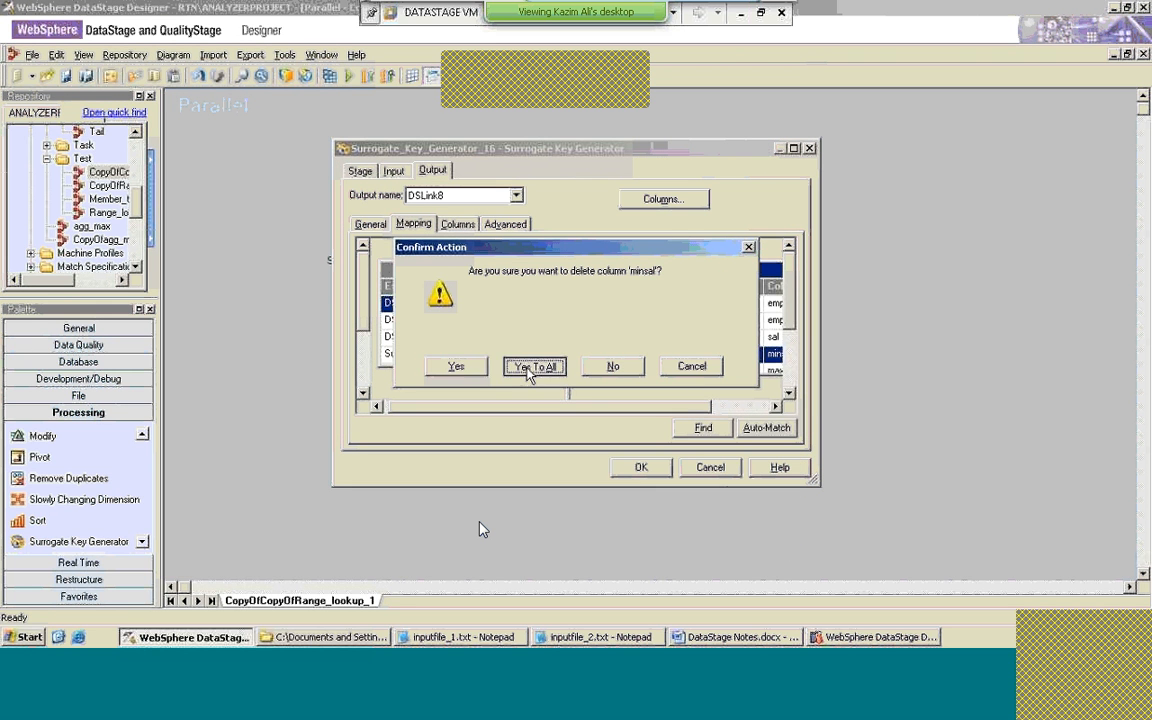
right_click(647, 358)
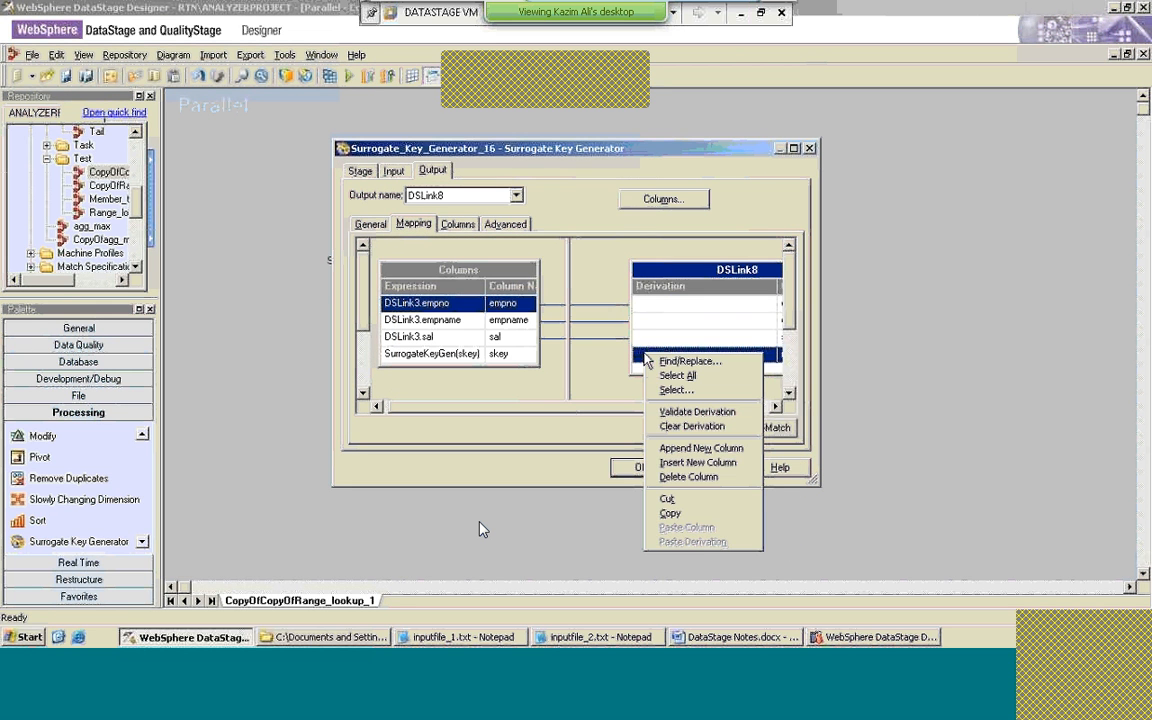
click(686, 477)
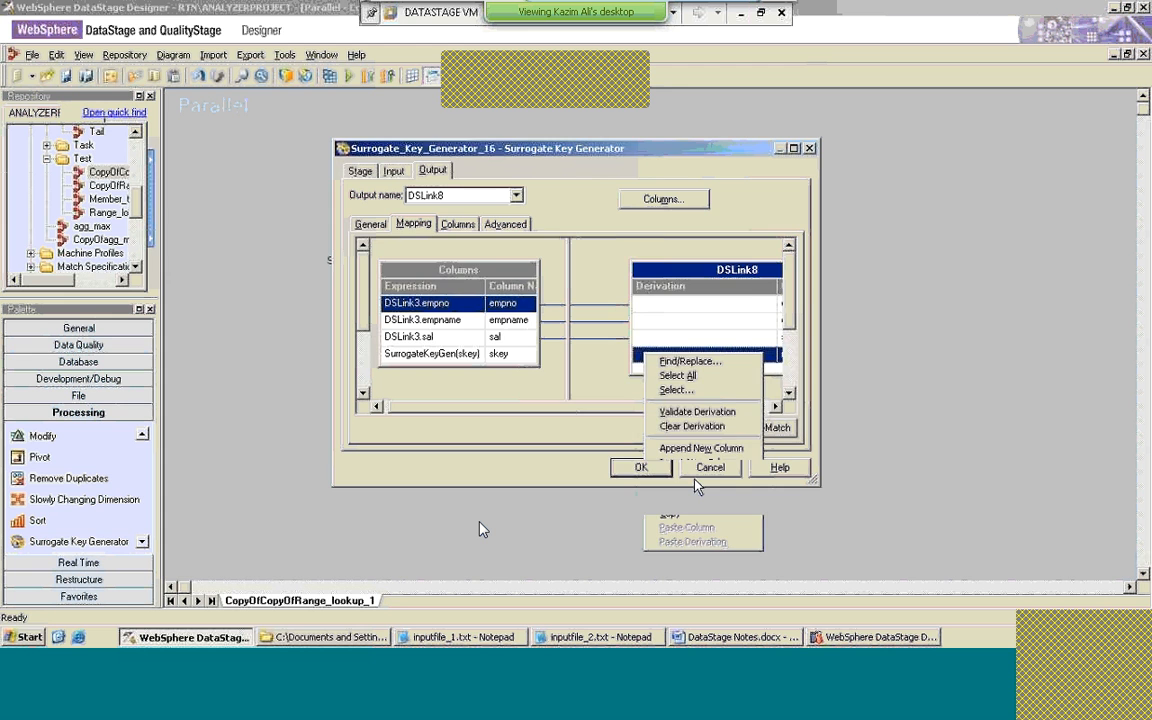
key(Return)
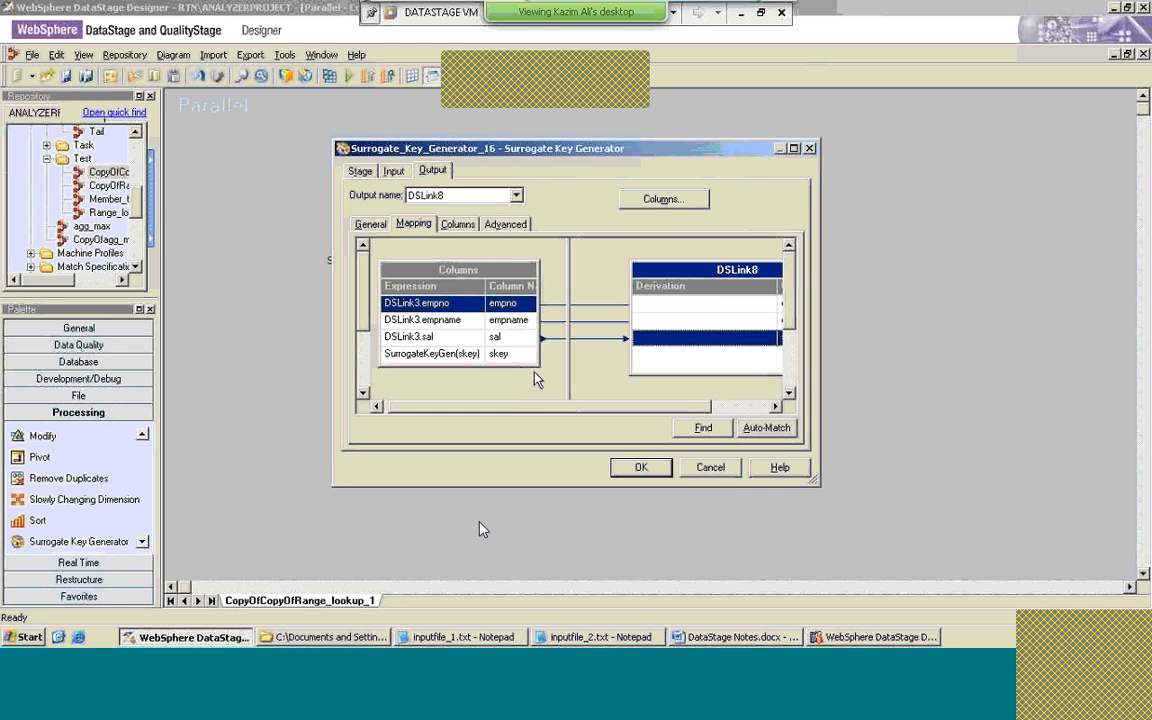
Step: Map the generated skey column to DSLink8, auto-match all columns by name with overwriting allowed, and accept the stage settings
drag(476, 362, 657, 371)
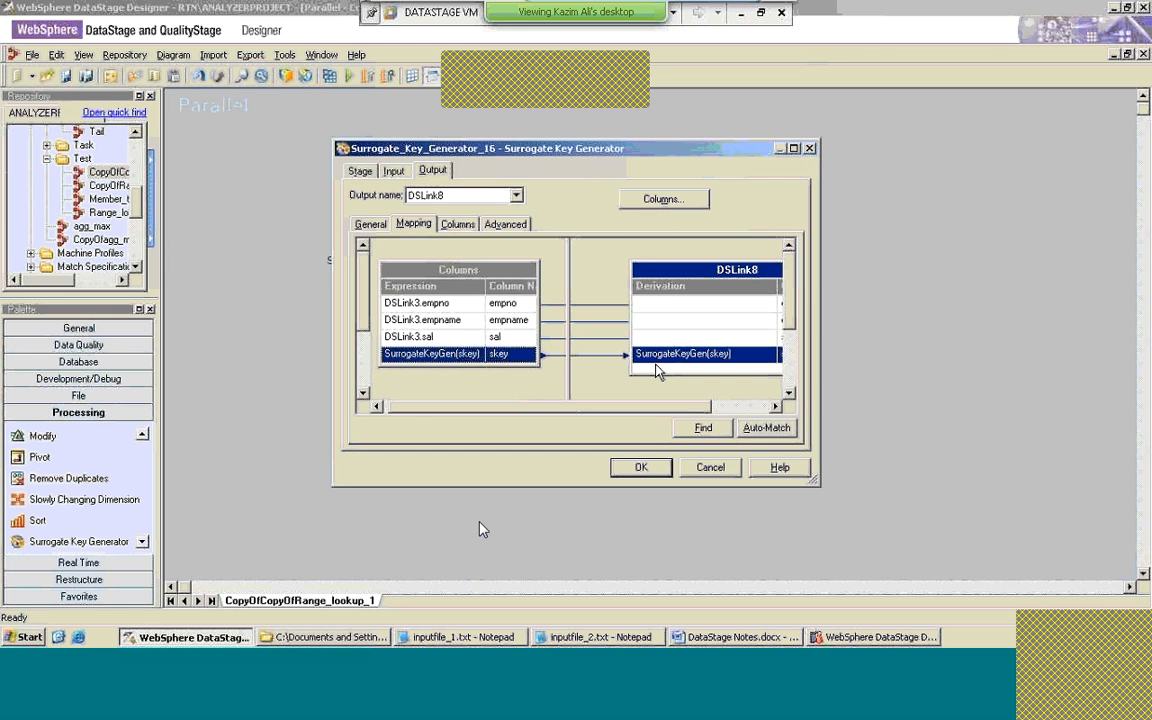
click(764, 428)
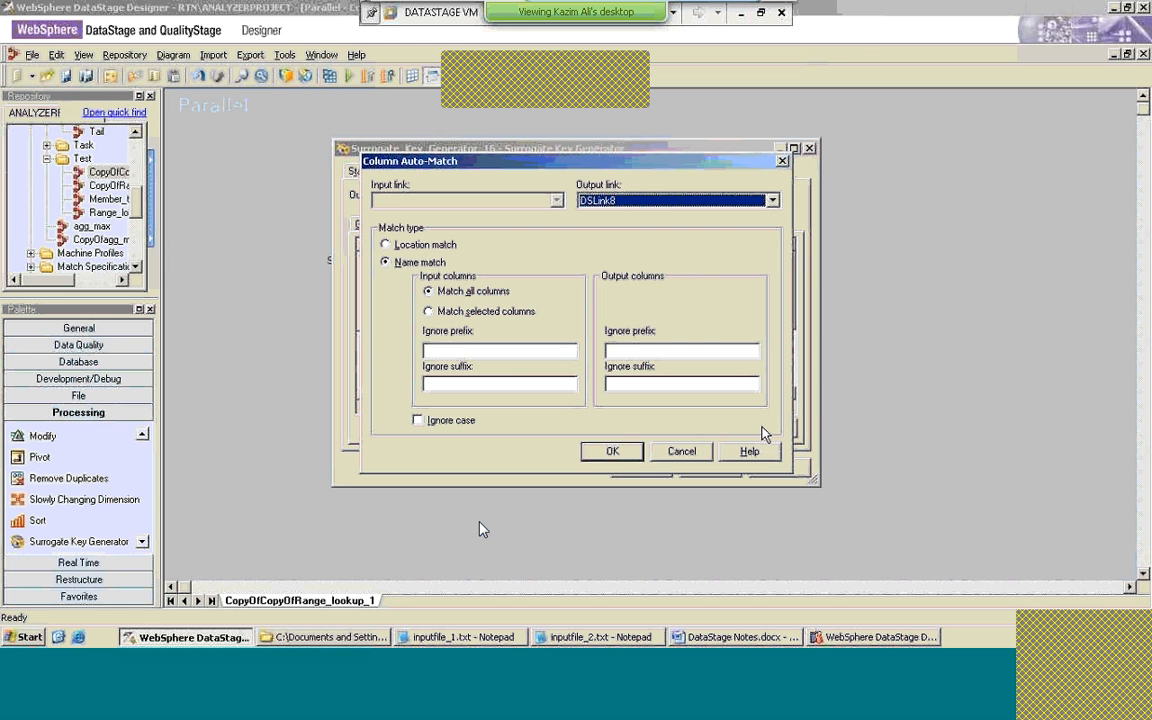
click(606, 451)
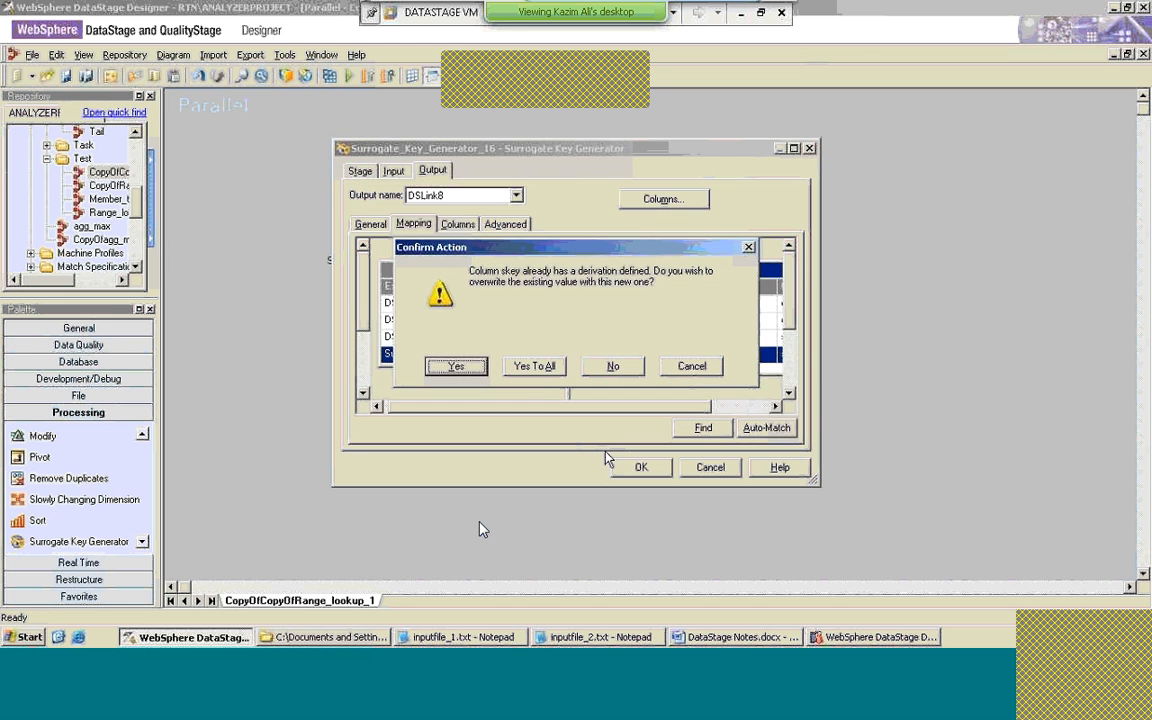
click(535, 363)
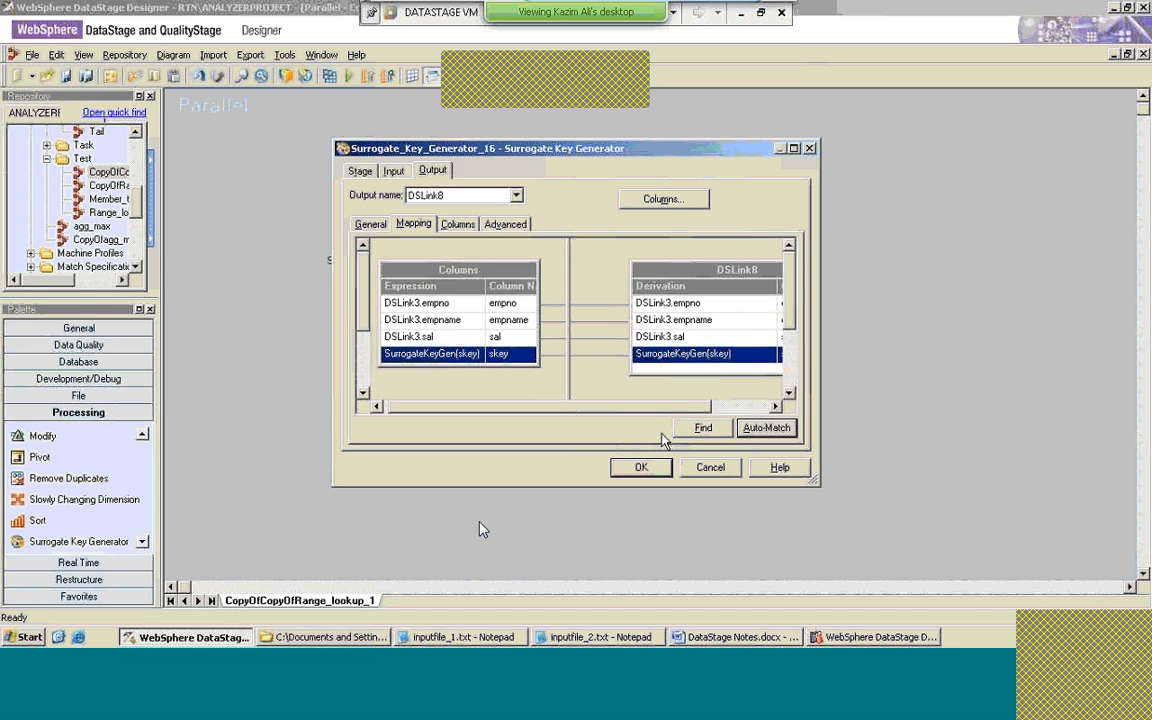
click(655, 467)
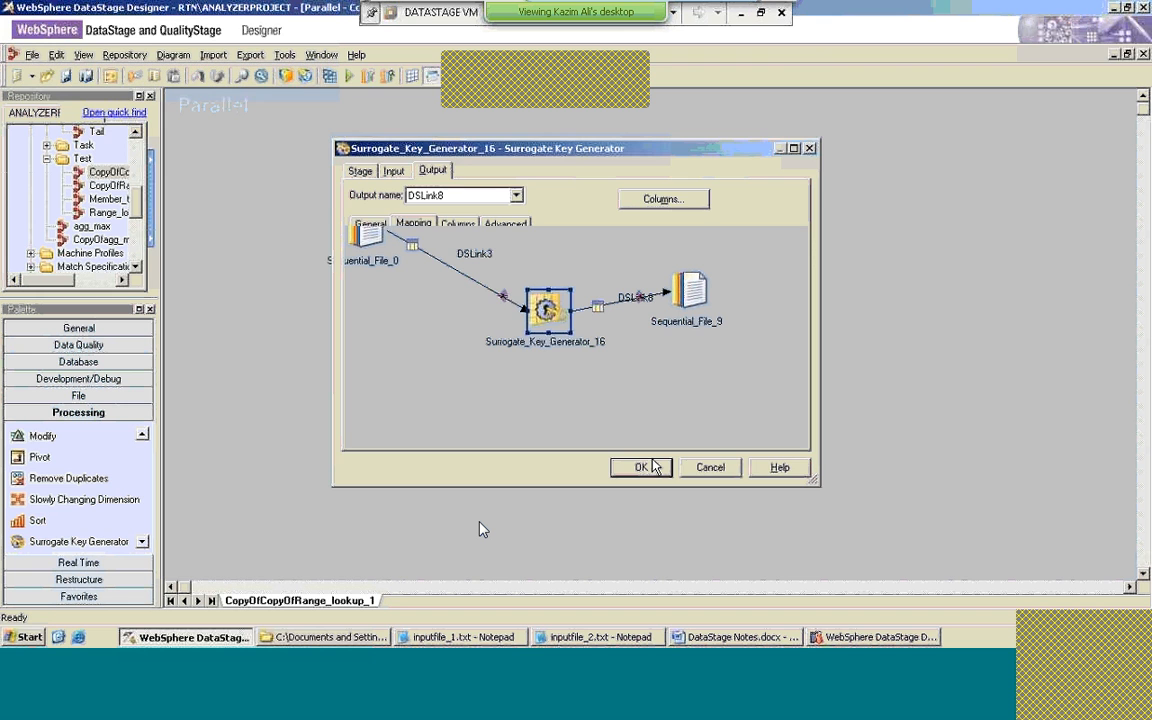
Step: Compile CopyOfCopyOfRange_lookup_1 and run it with no warning limit
click(331, 77)
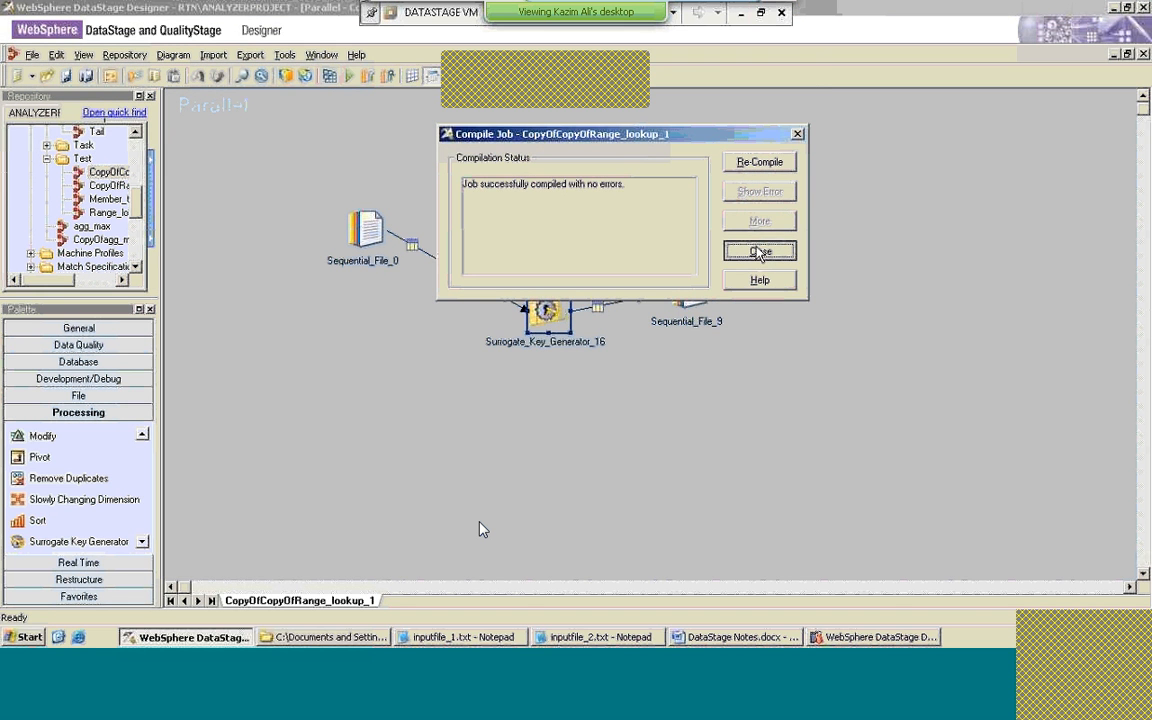
click(757, 251)
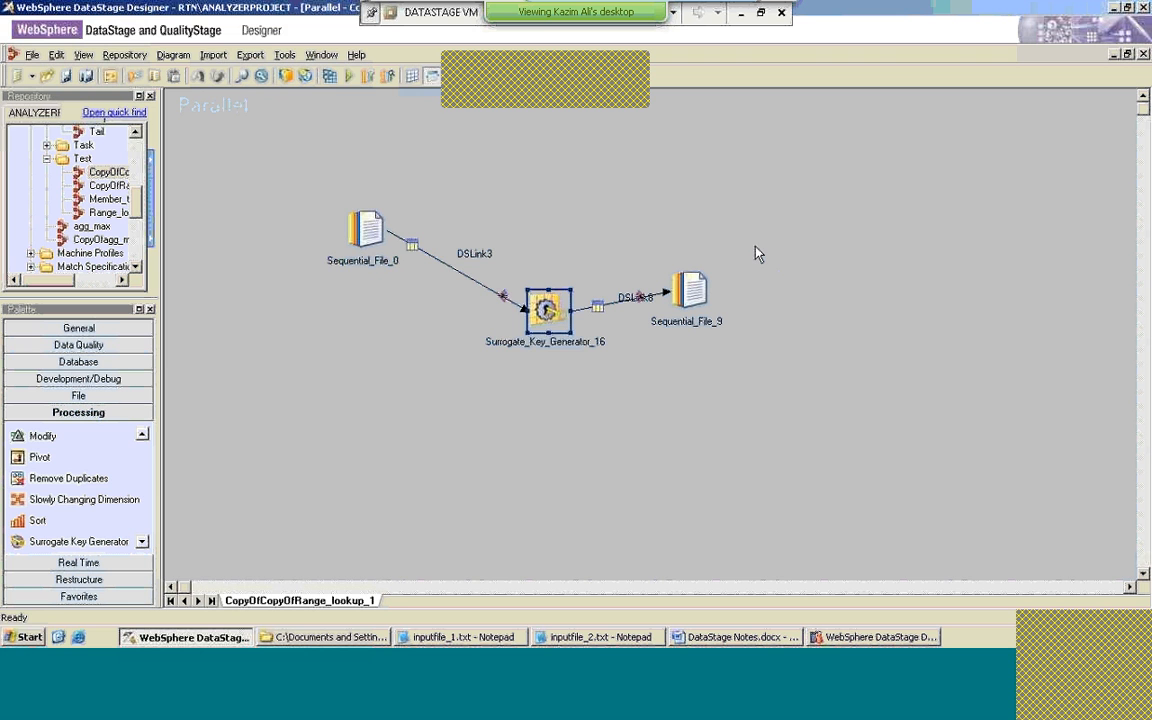
click(349, 77)
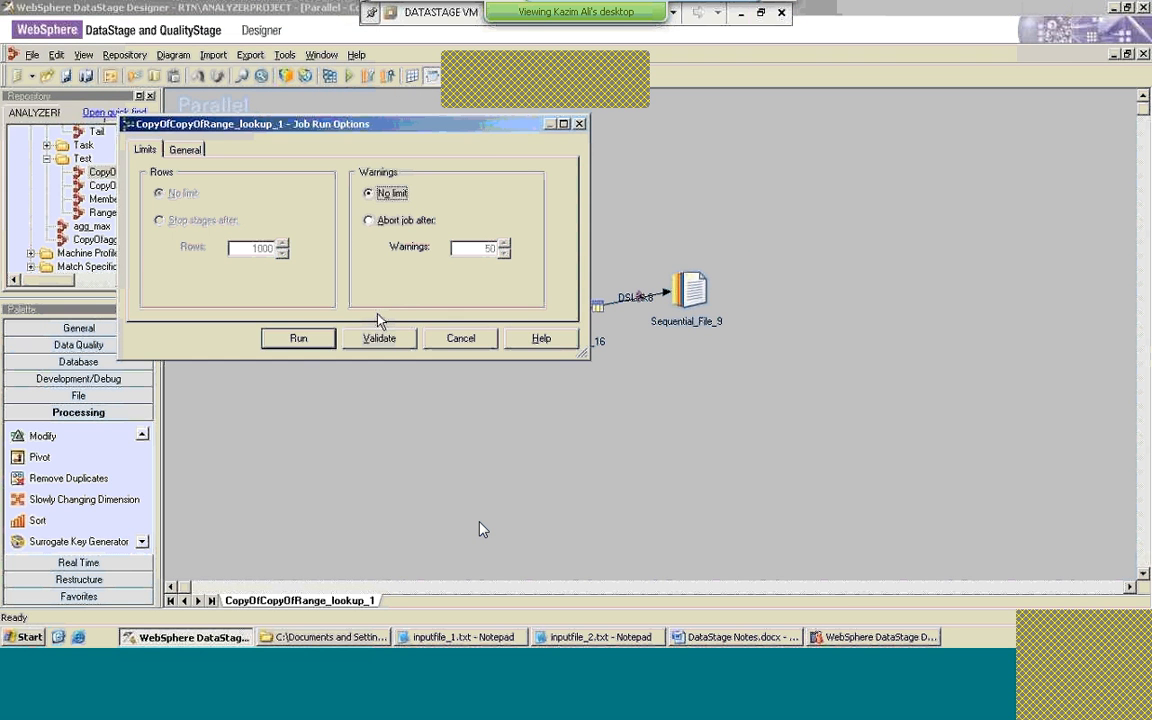
click(299, 338)
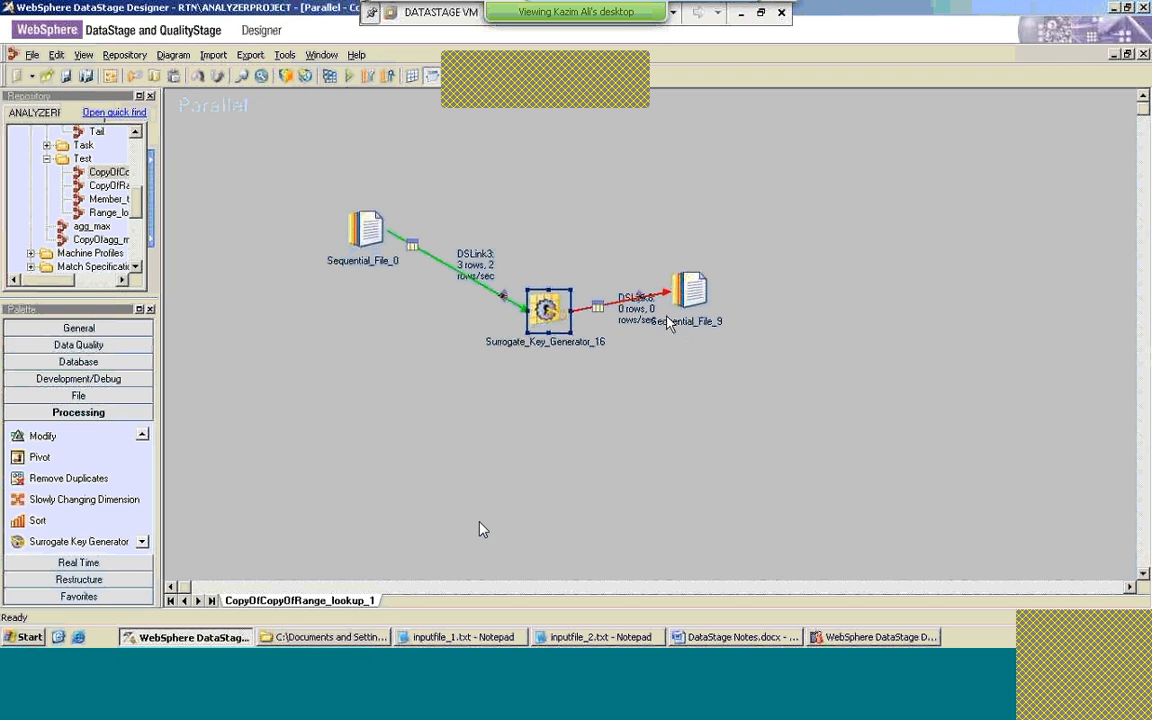
Step: Examine the columns, partitioning, format, target properties and stage settings of Sequential_File_9, leaving them unaltered
double_click(697, 296)
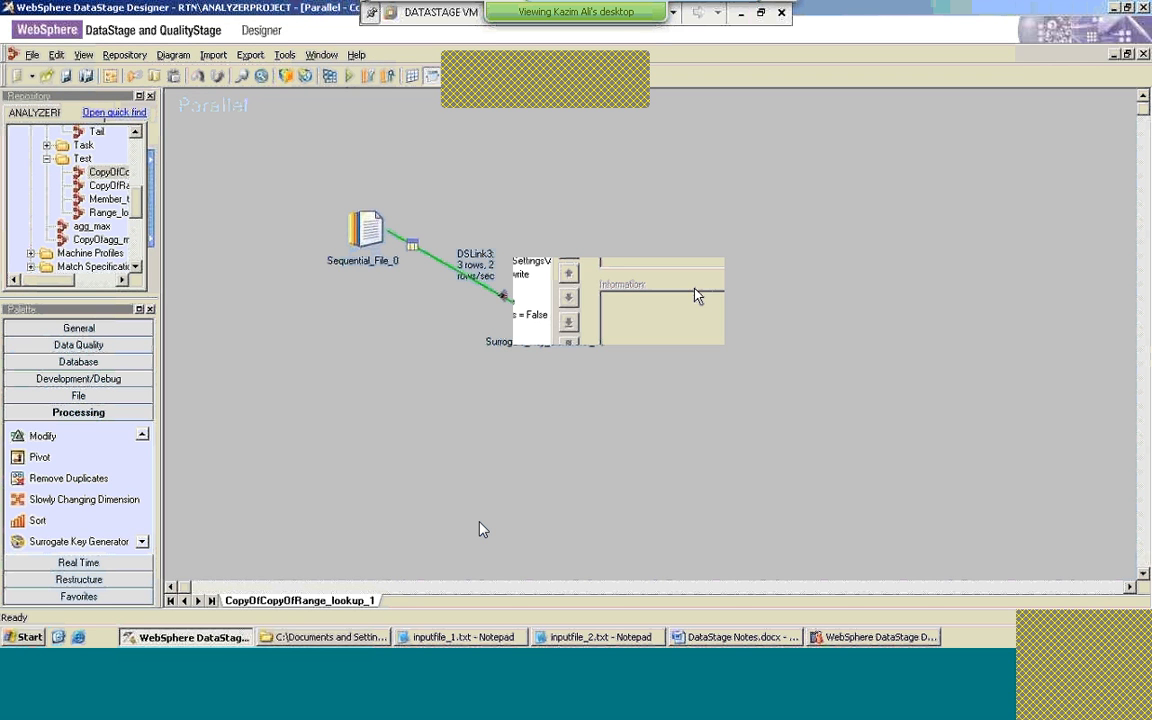
click(546, 224)
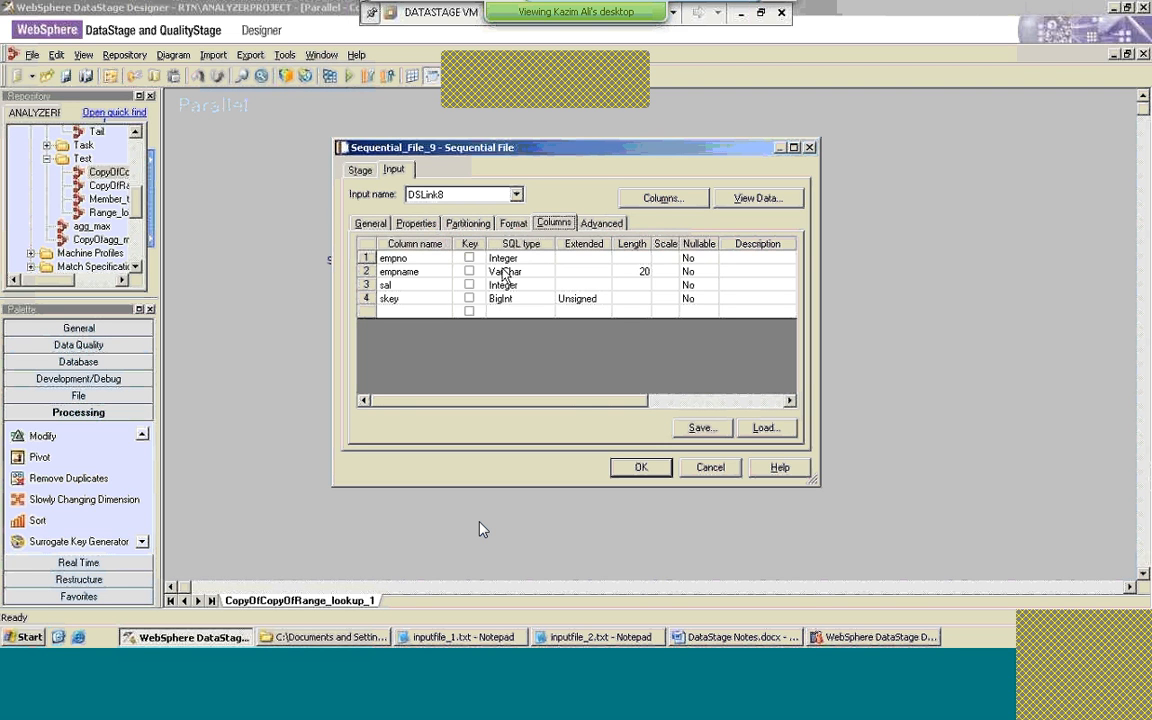
click(474, 224)
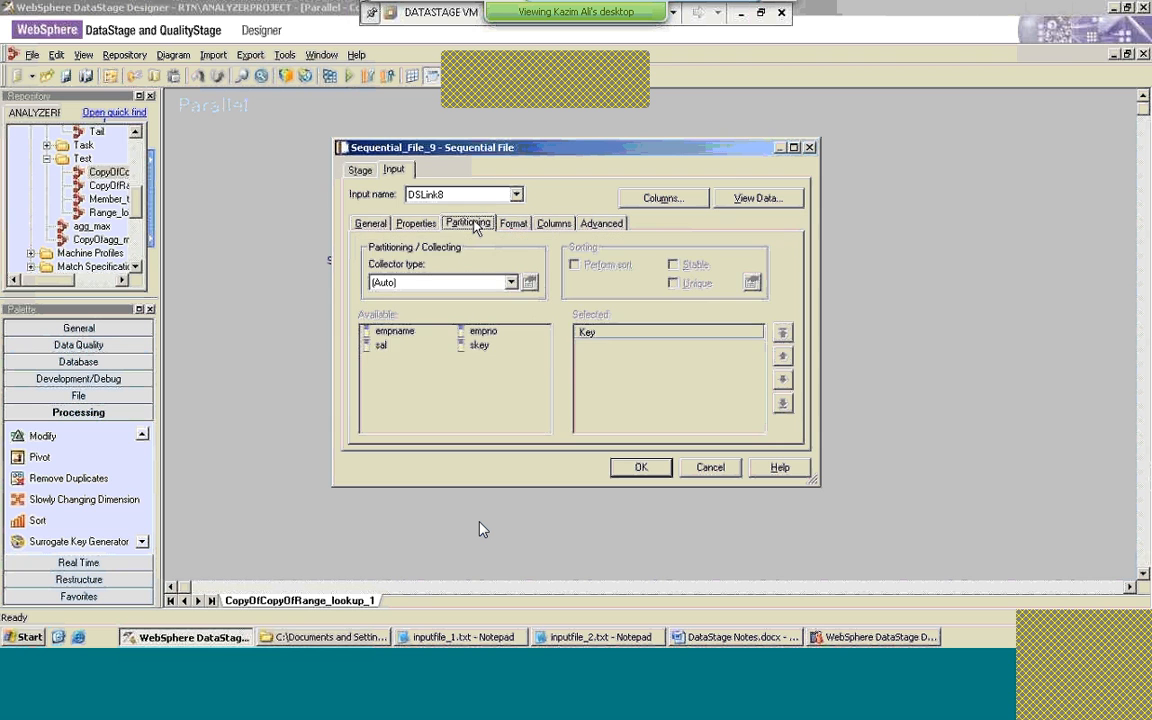
click(513, 227)
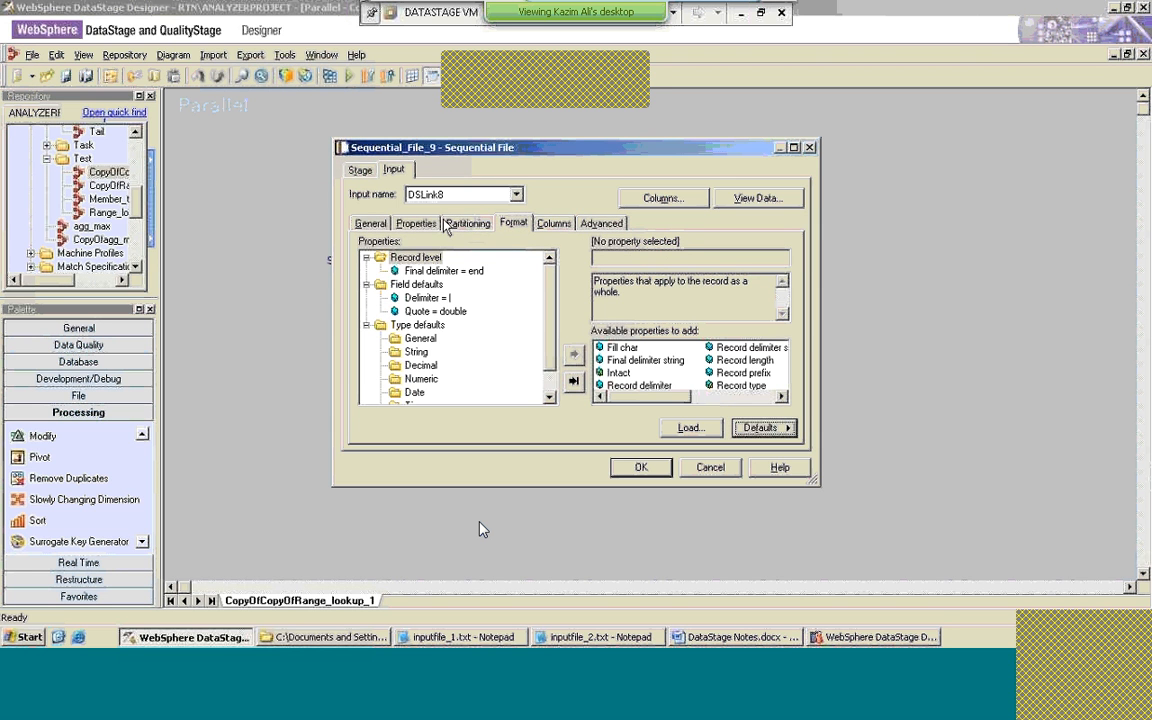
click(428, 224)
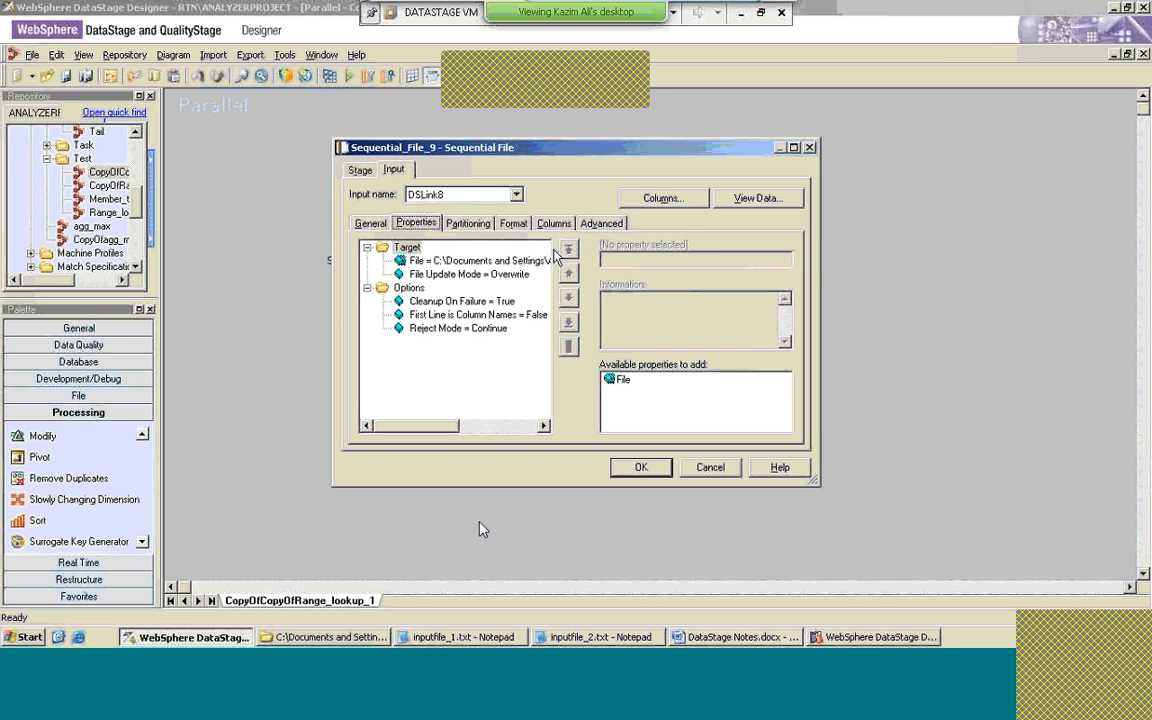
click(366, 174)
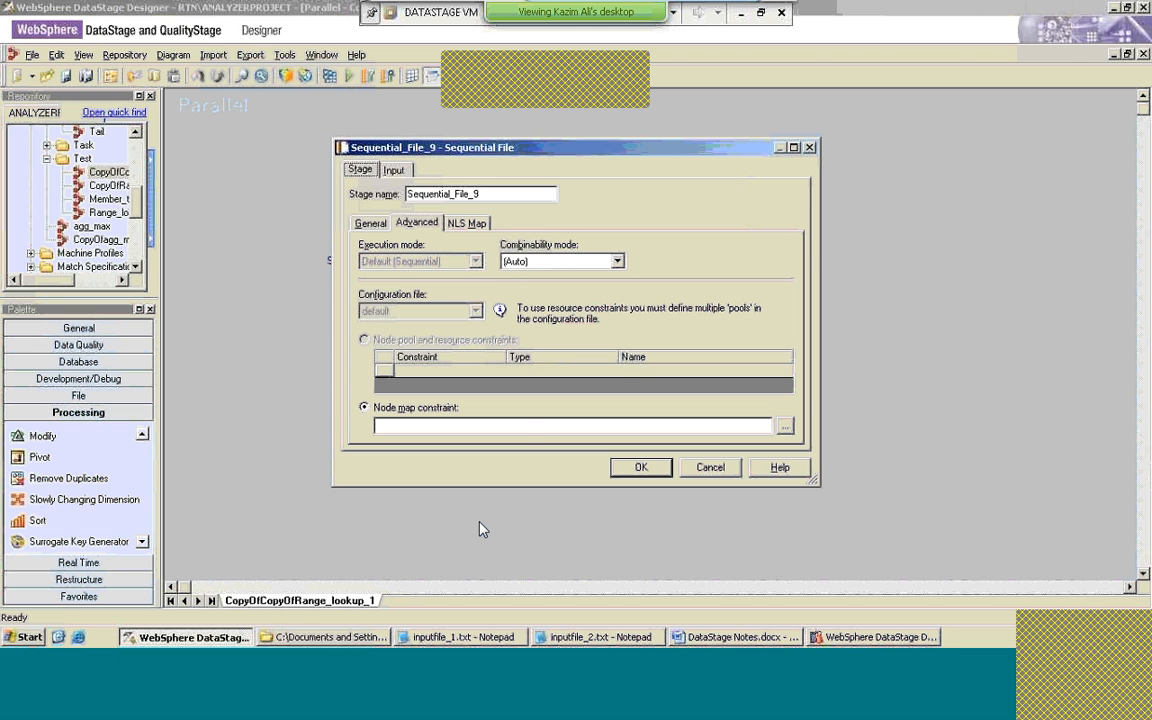
click(396, 171)
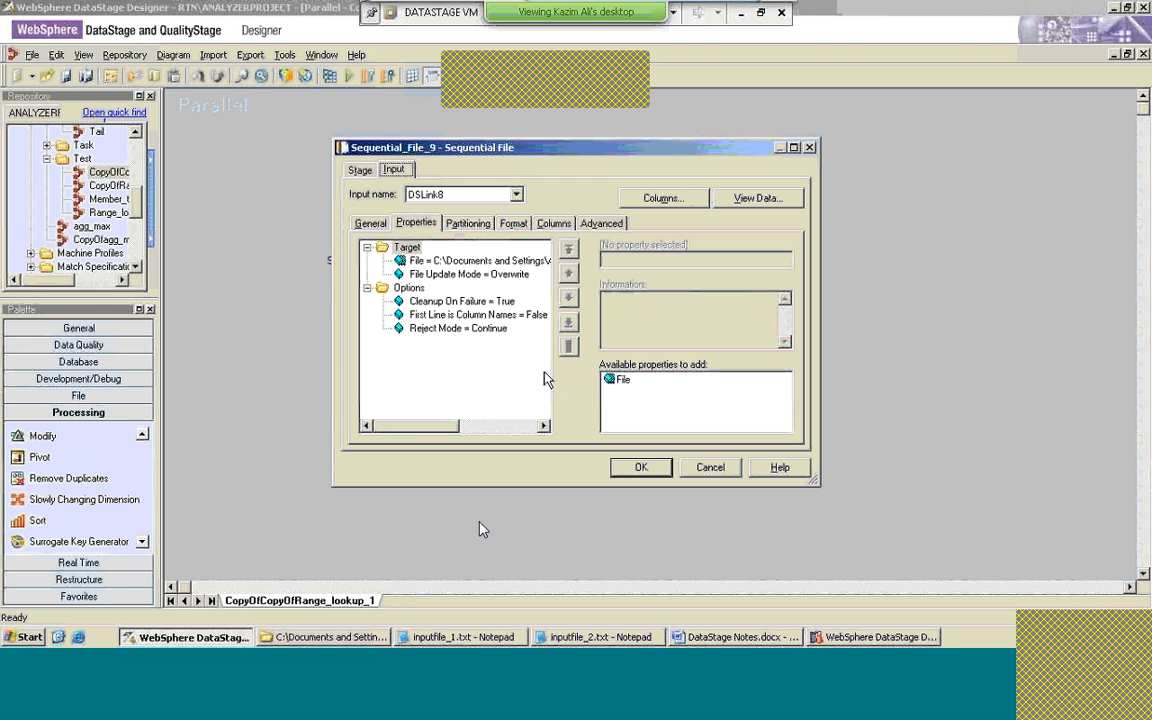
click(700, 476)
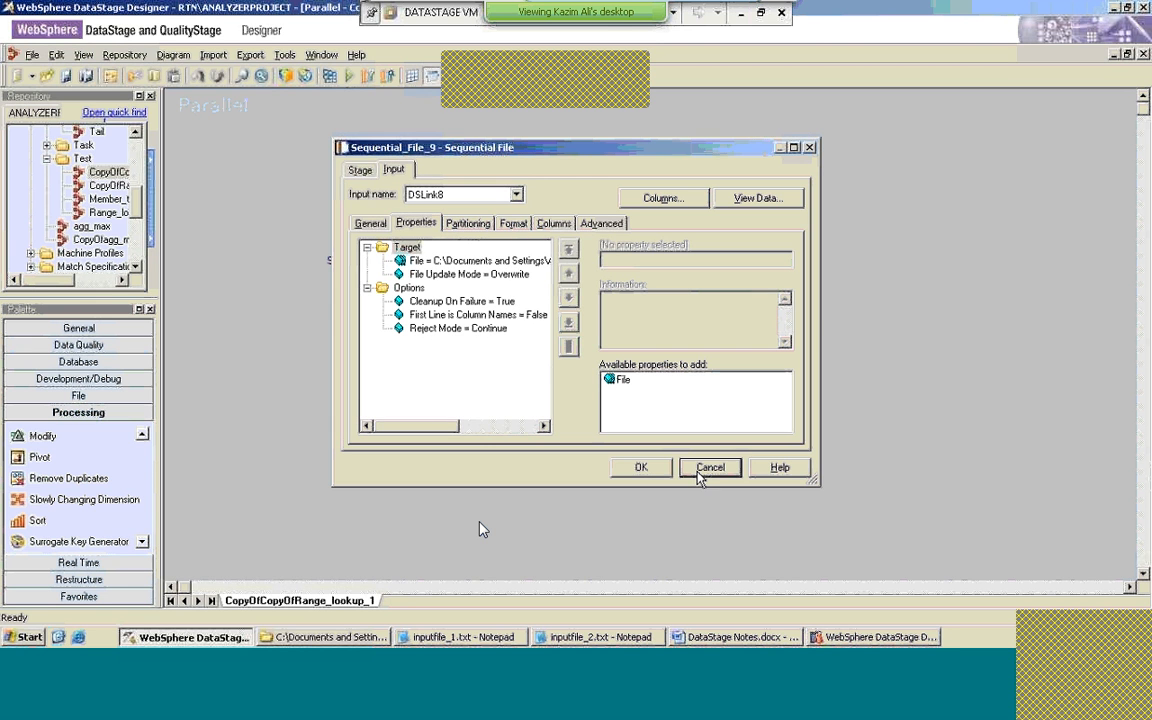
Step: In Surrogate_Key_Generator_16, replace the Generate Key from Last Highest Value option with a File Initial Value of 1
double_click(463, 419)
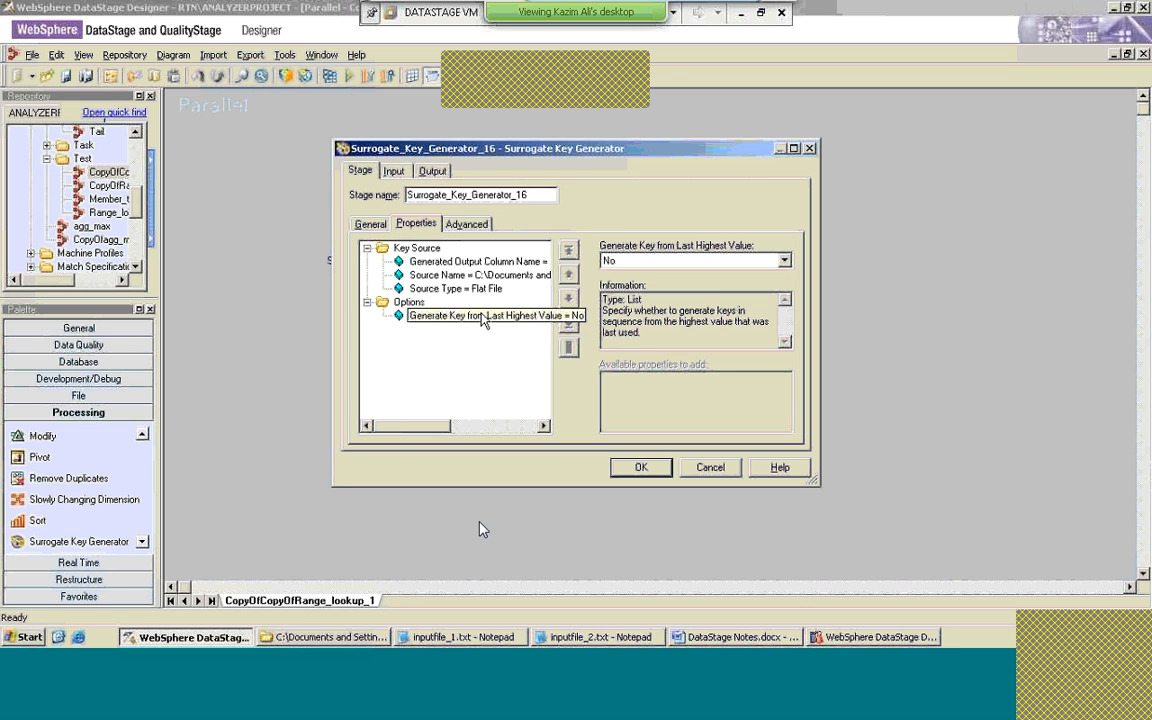
click(784, 260)
click(740, 283)
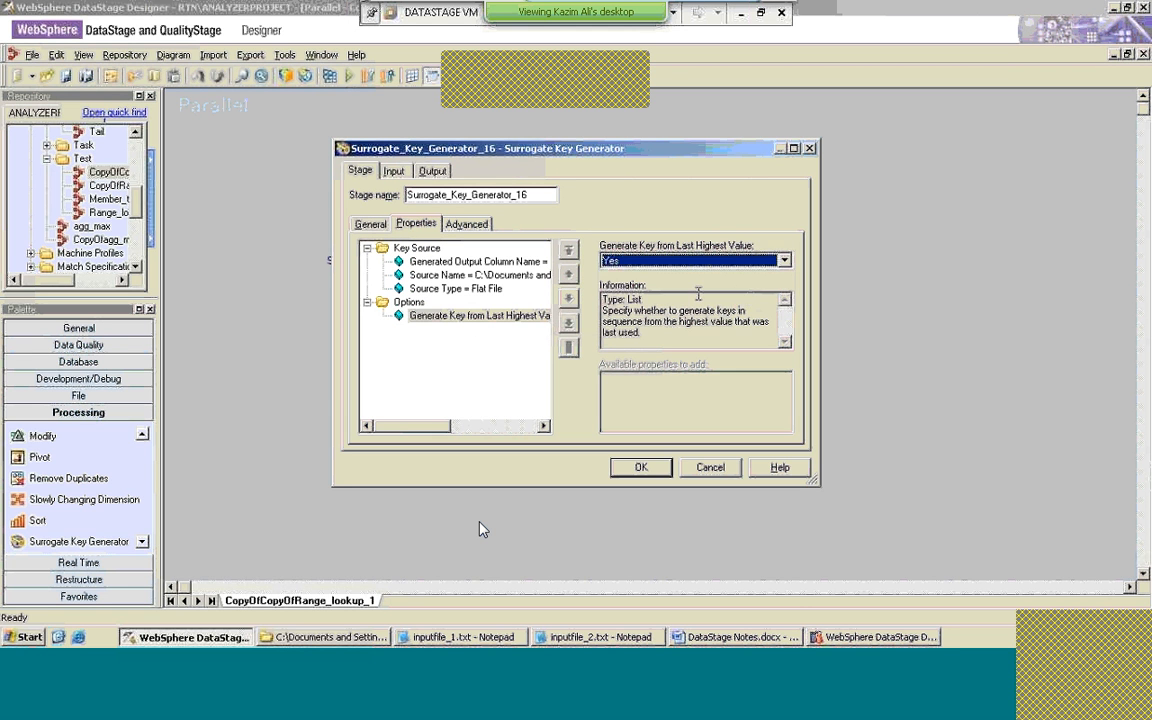
click(425, 304)
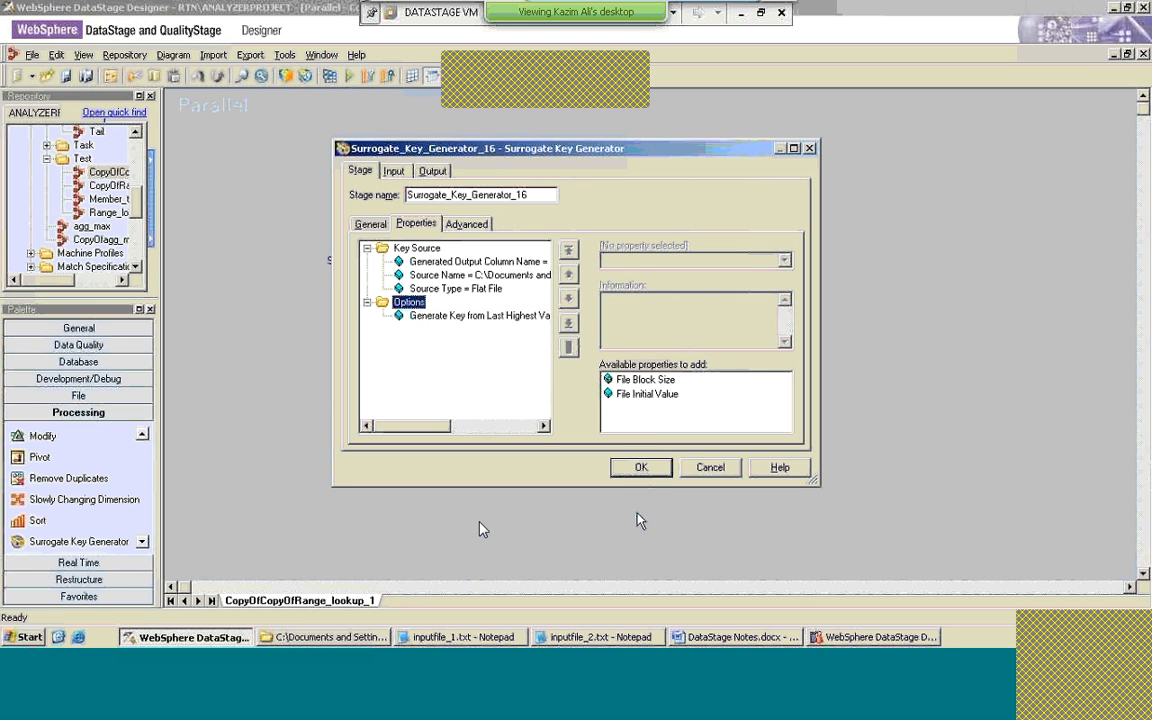
click(656, 397)
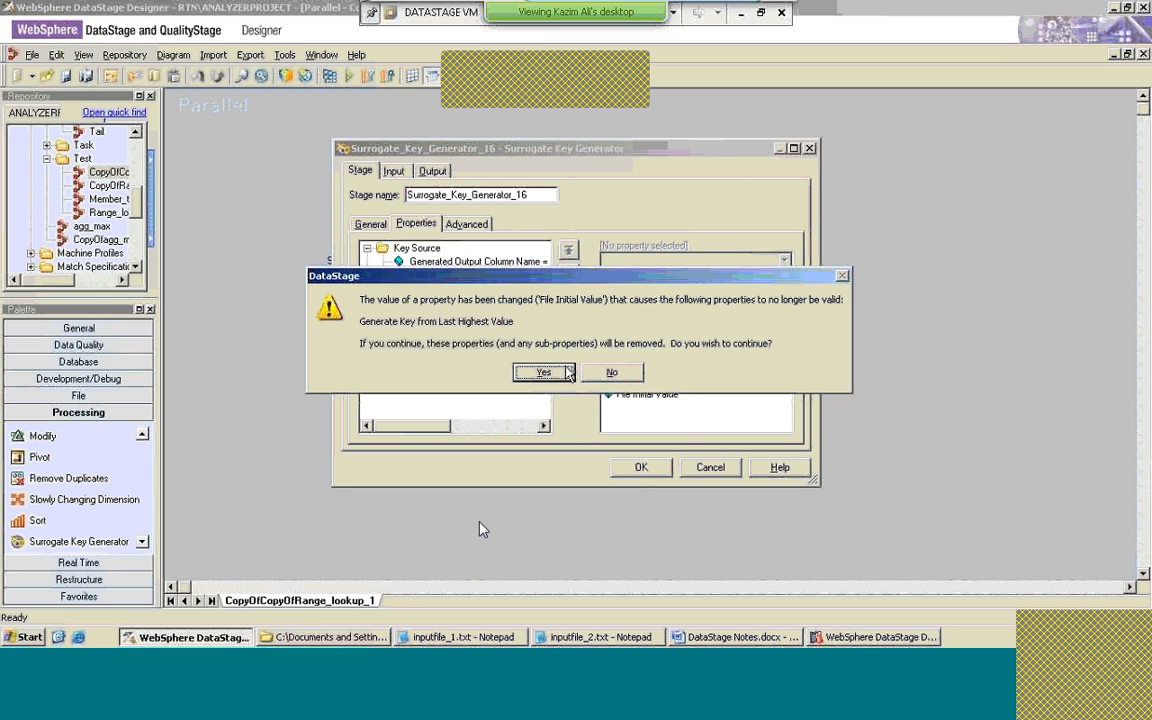
click(548, 372)
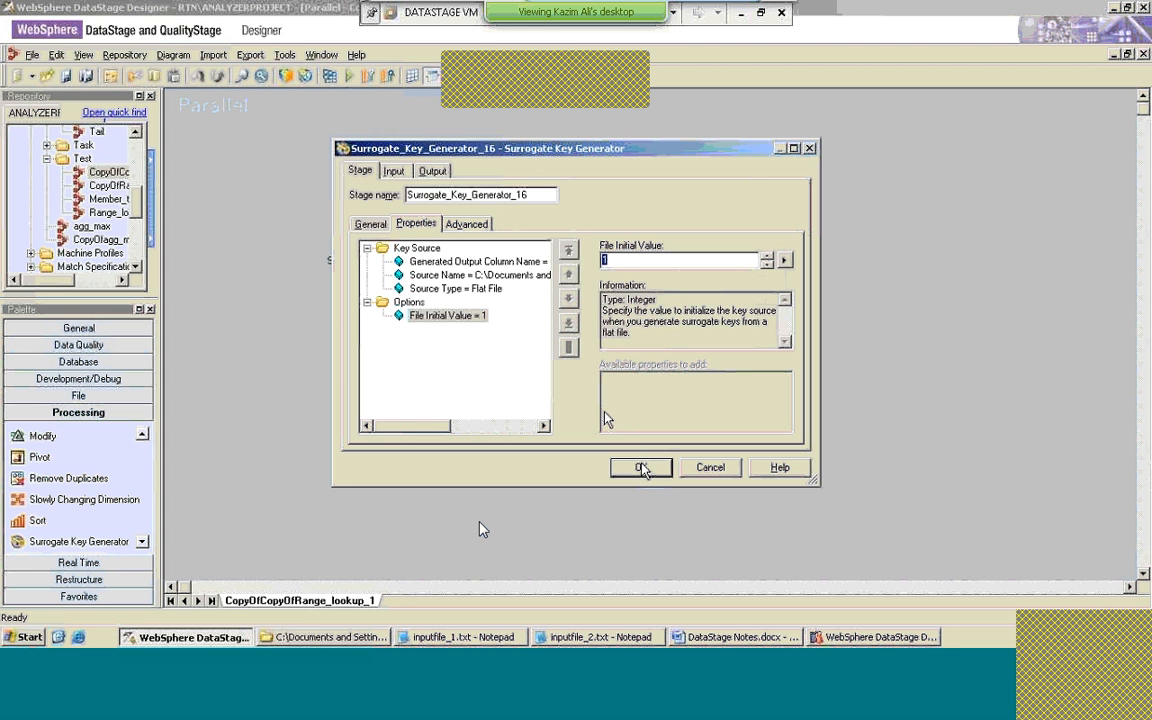
Step: Add the File Block Size option to the Surrogate Key Generator stage and set it to User specified
click(407, 302)
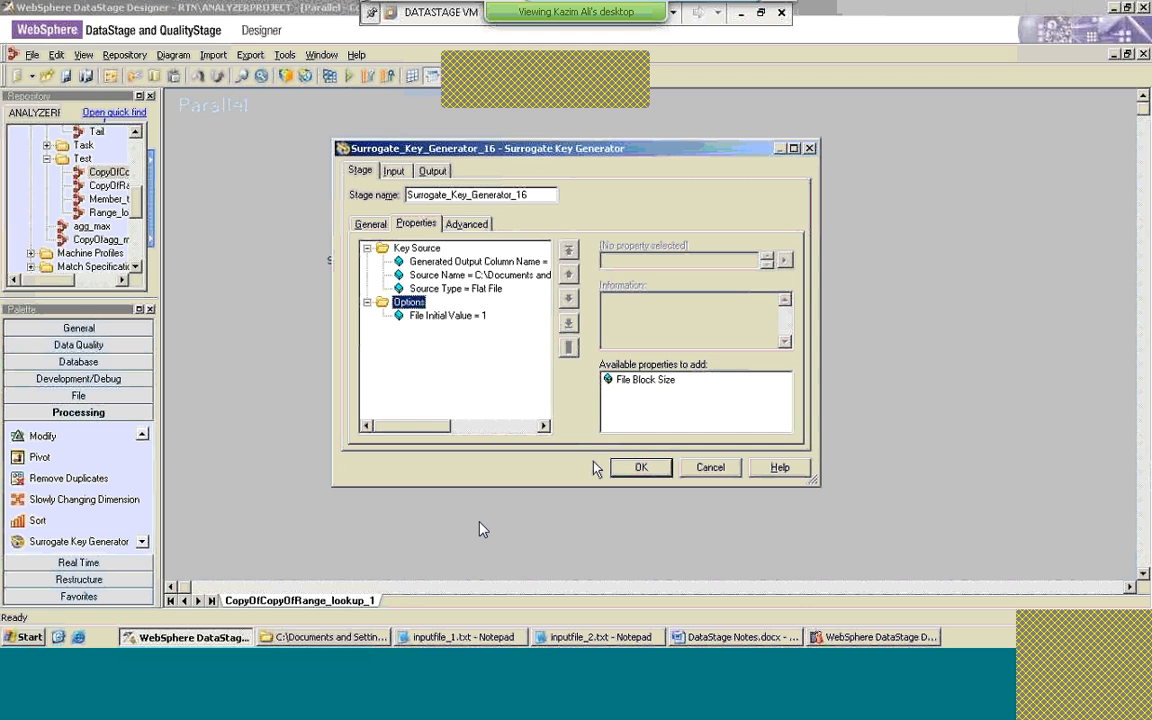
click(650, 381)
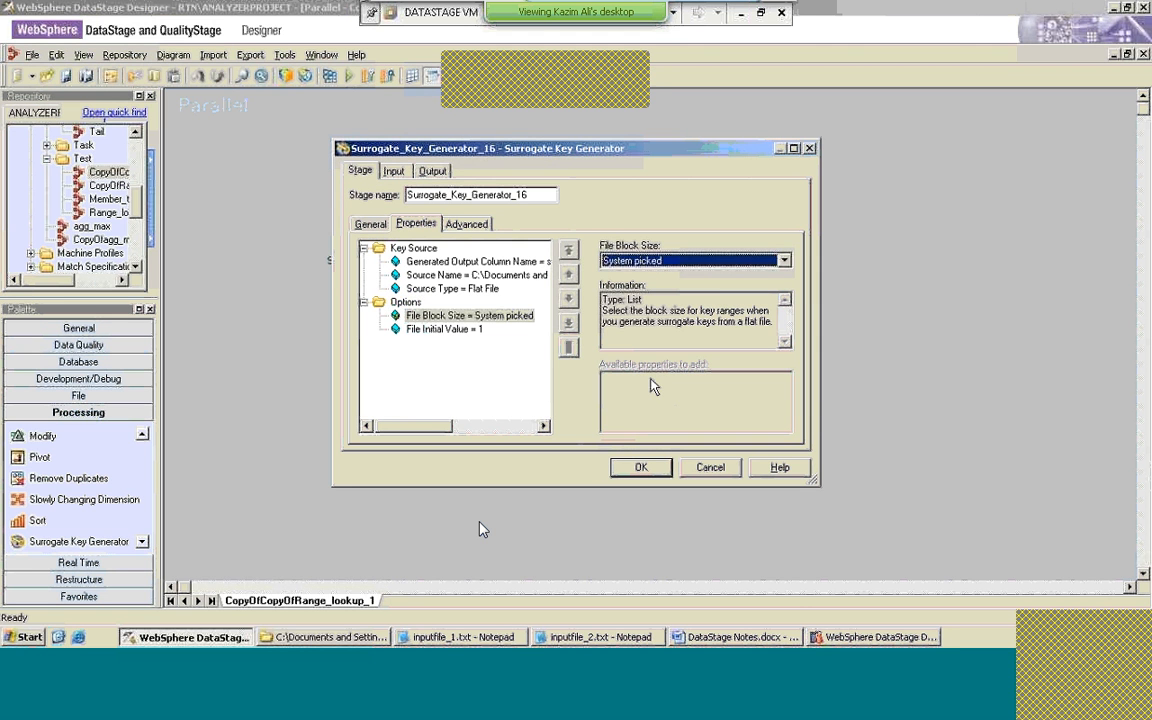
click(784, 260)
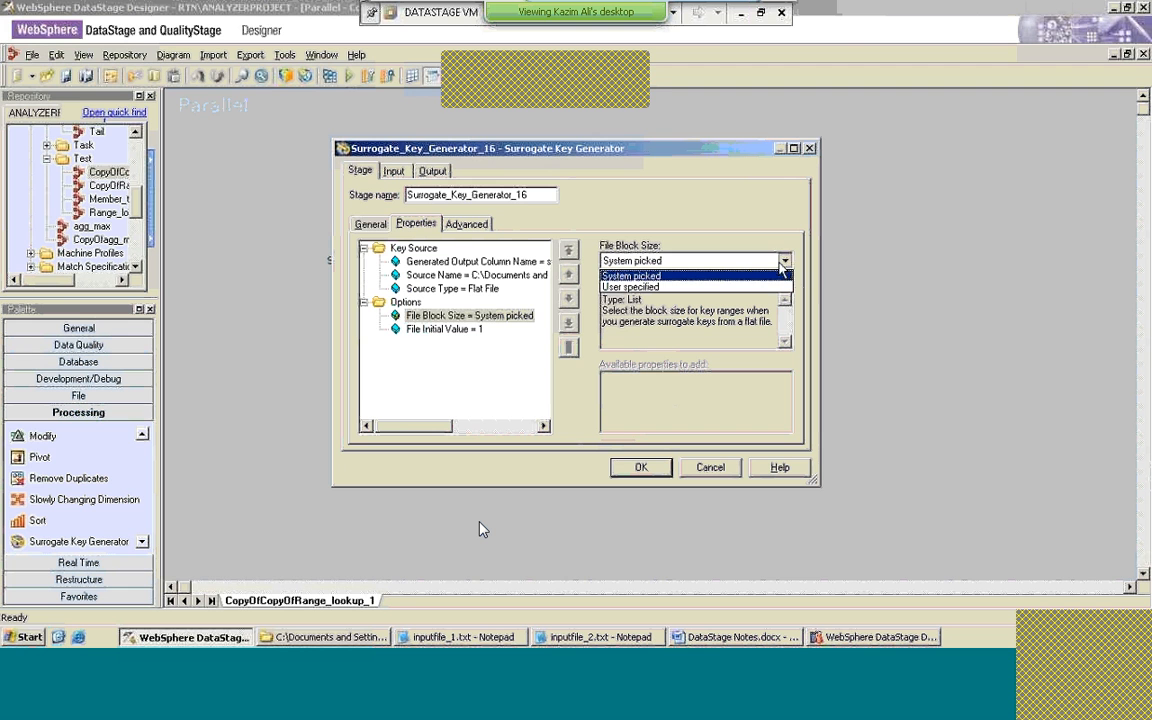
click(783, 264)
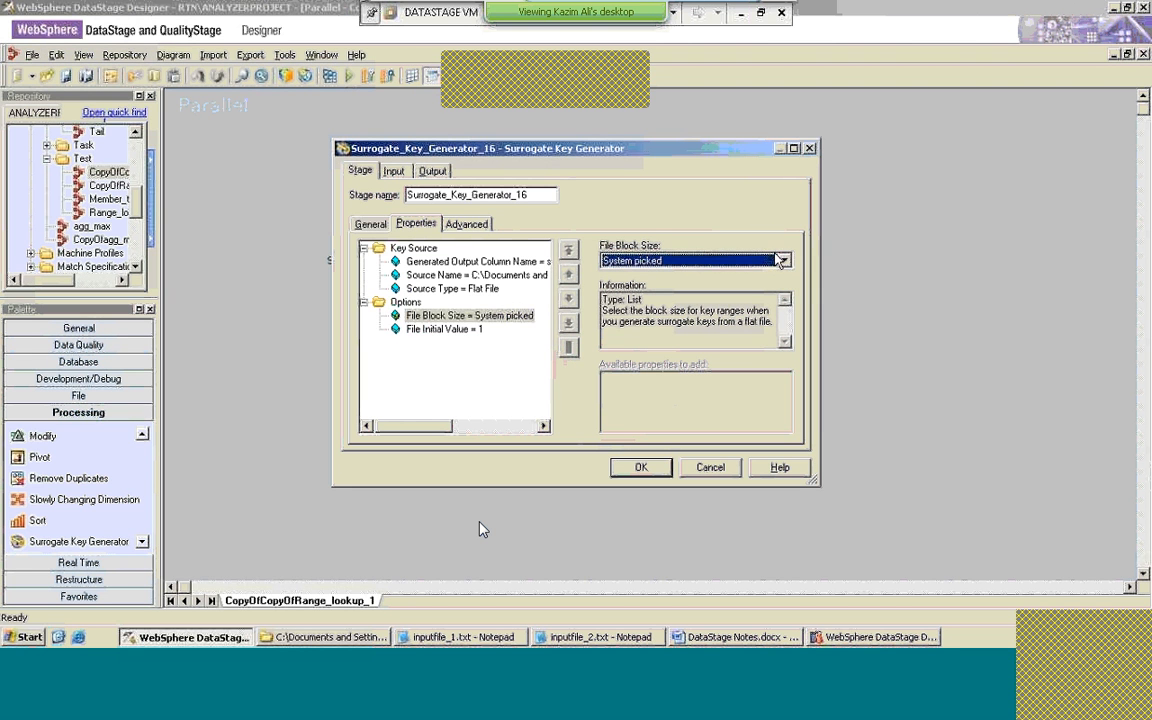
click(720, 260)
click(750, 289)
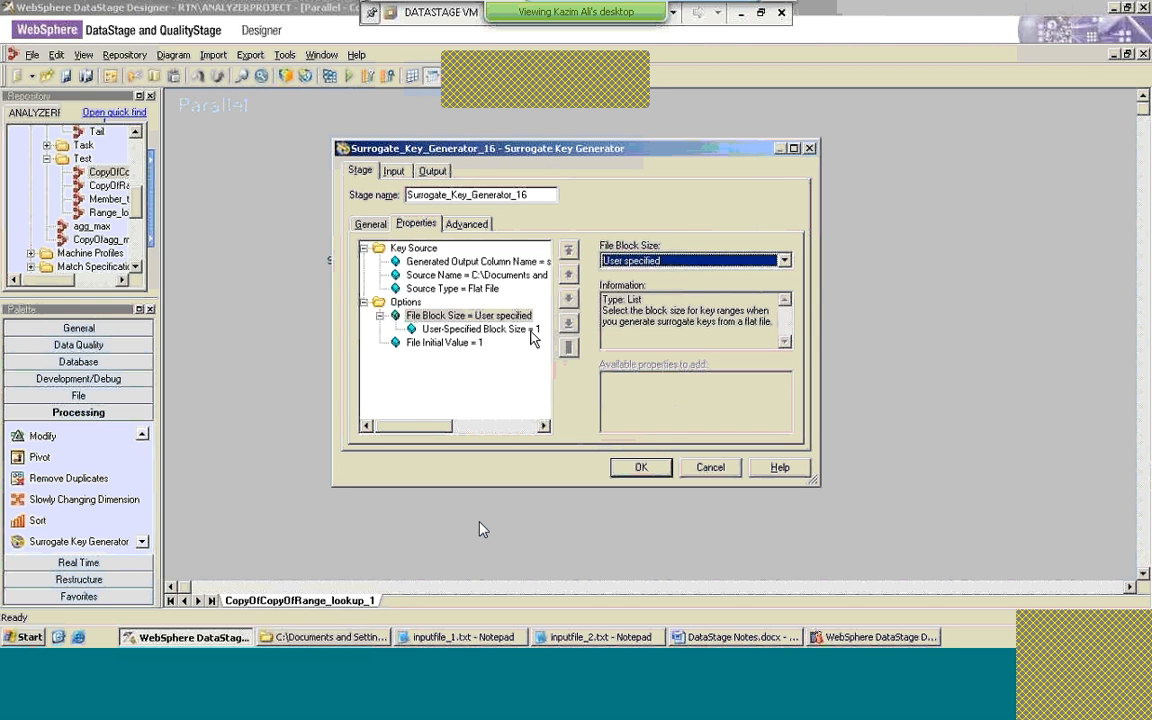
Step: Set the User-Specified Block Size to 4 and accept the Surrogate Key Generator settings
click(480, 329)
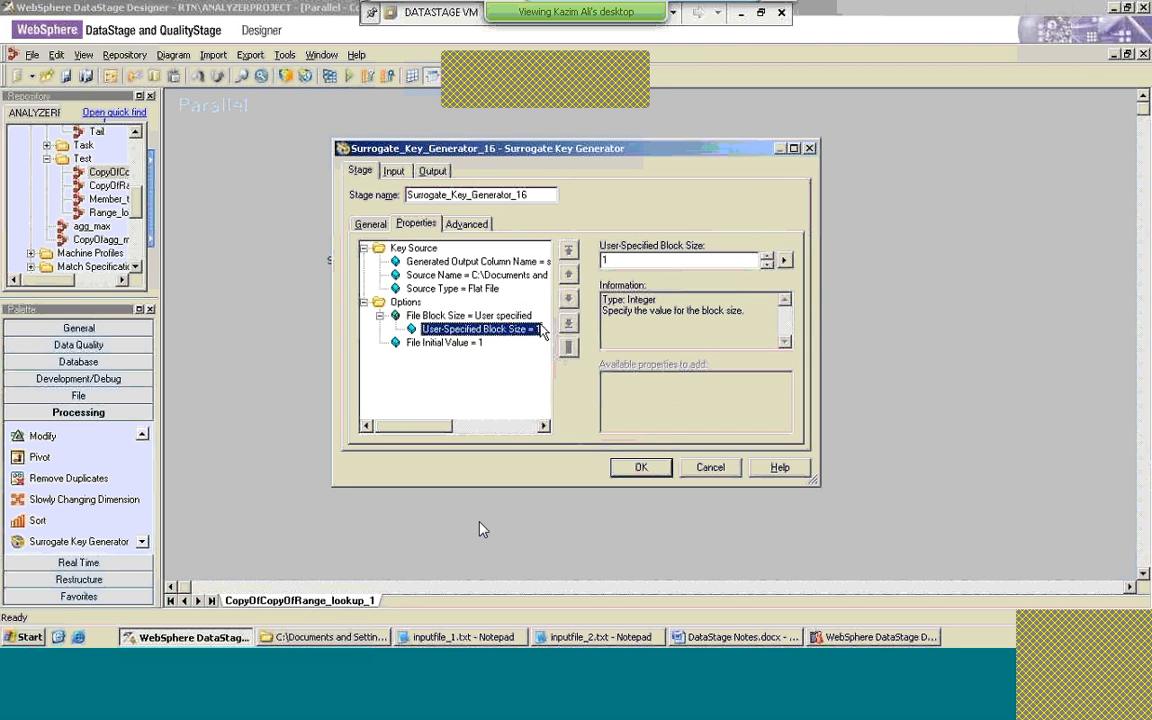
click(678, 262)
key(BackSpace)
text(4)
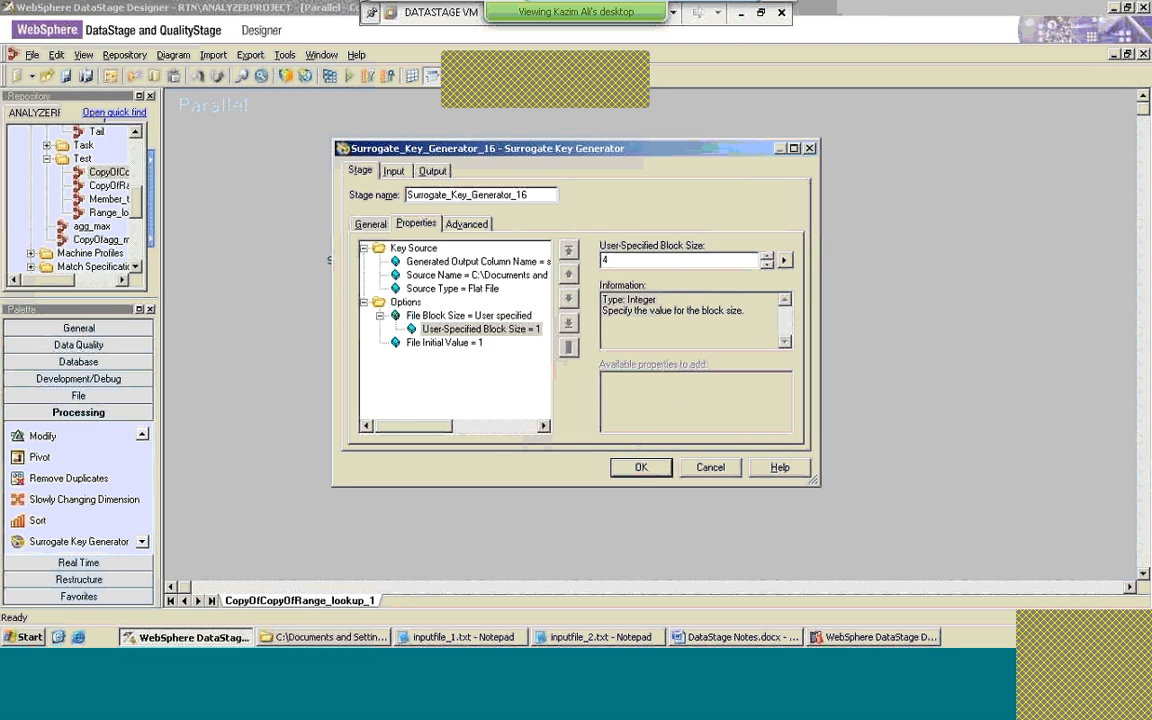
click(638, 469)
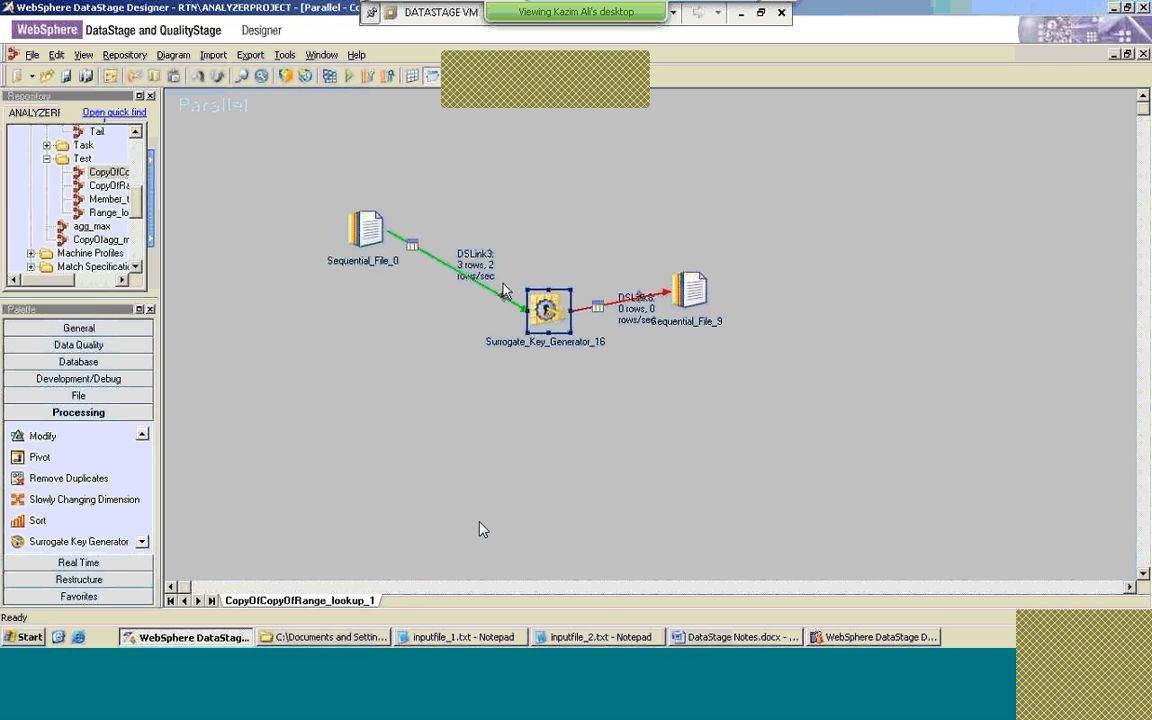
Step: Recompile CopyOfCopyOfRange_lookup_1 and run it with no warning limit, declining the incoming call
click(330, 76)
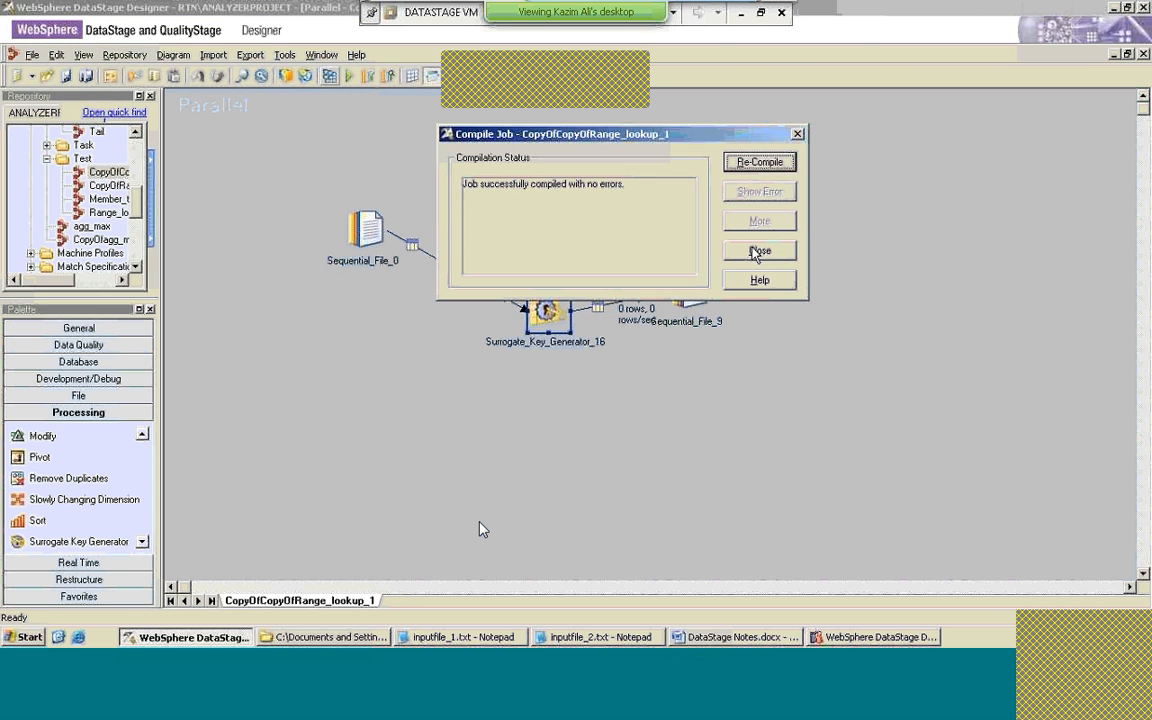
click(756, 252)
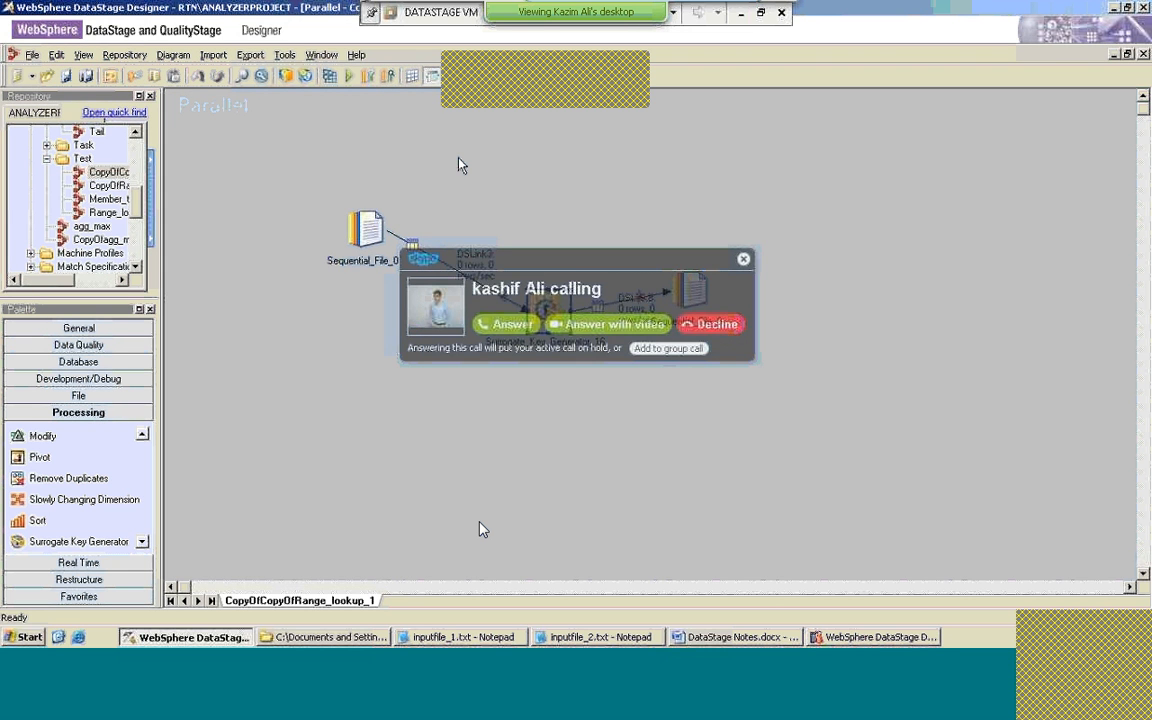
click(708, 324)
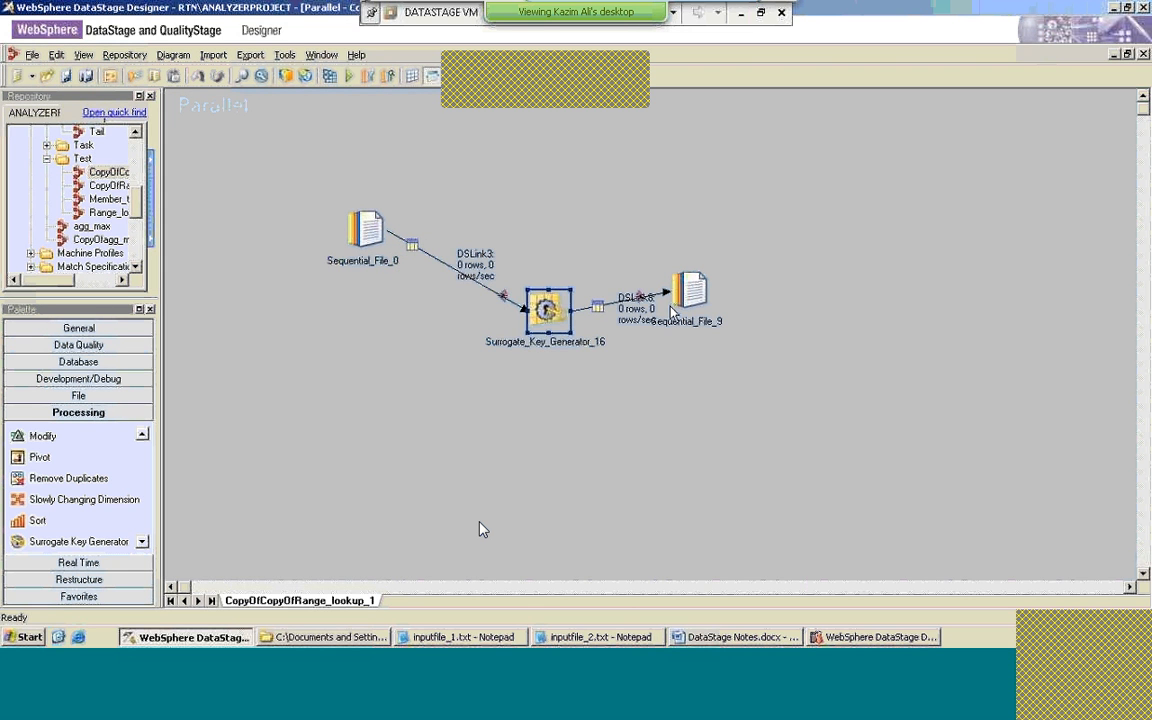
click(349, 77)
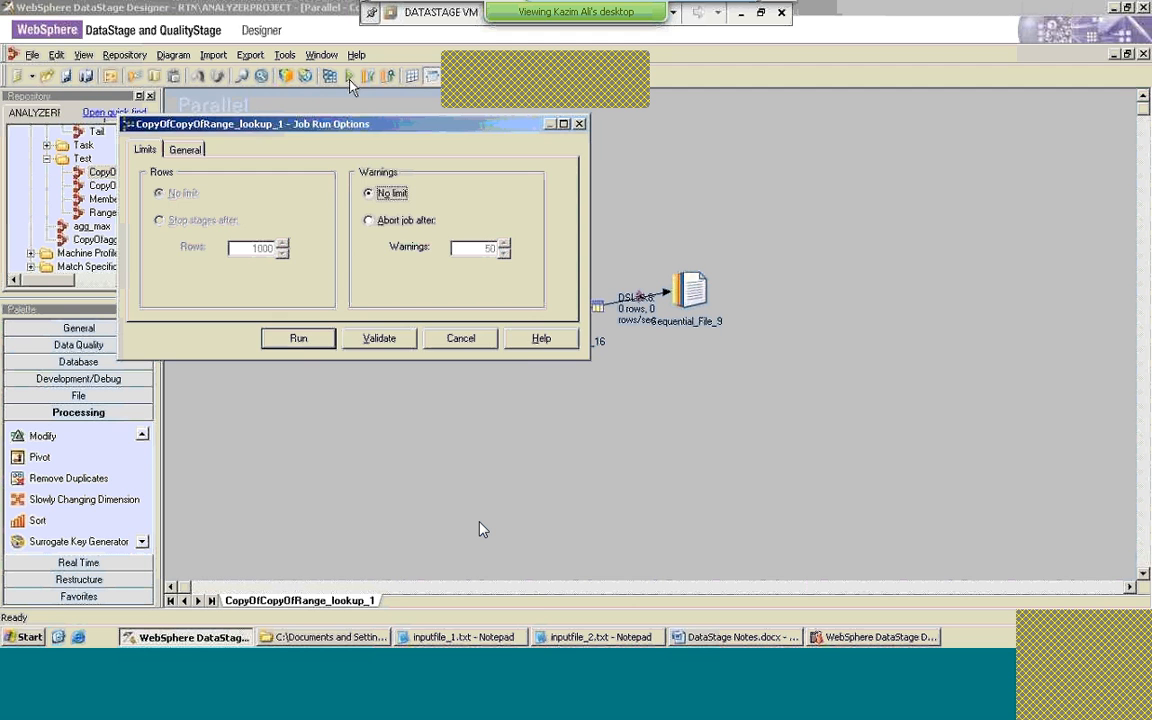
click(304, 340)
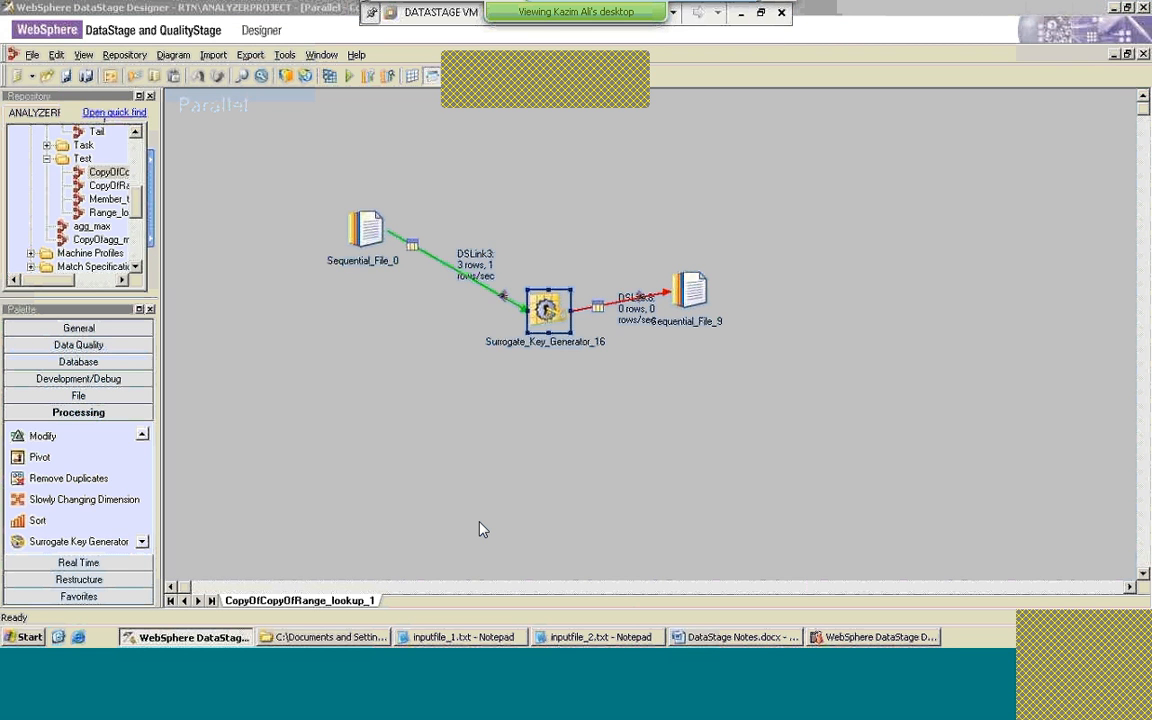
Step: Switch to DataStage Director and view the log of the CopyOfCopyOfRange_lookup_1 job
click(850, 637)
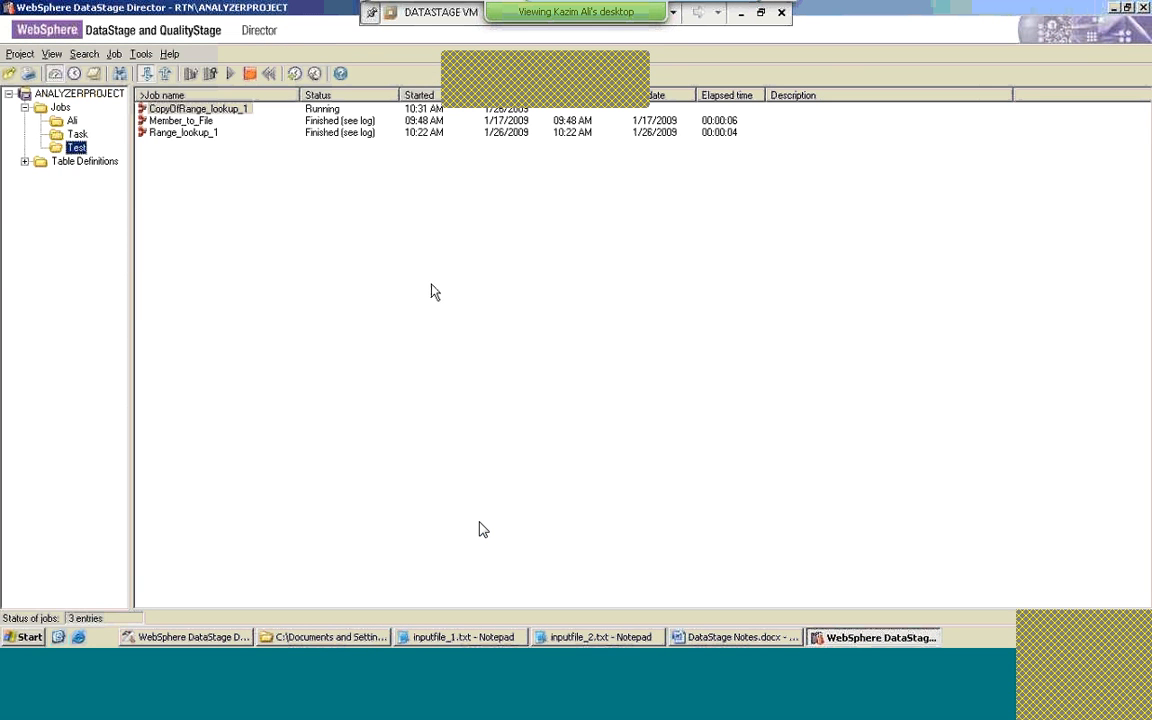
click(850, 637)
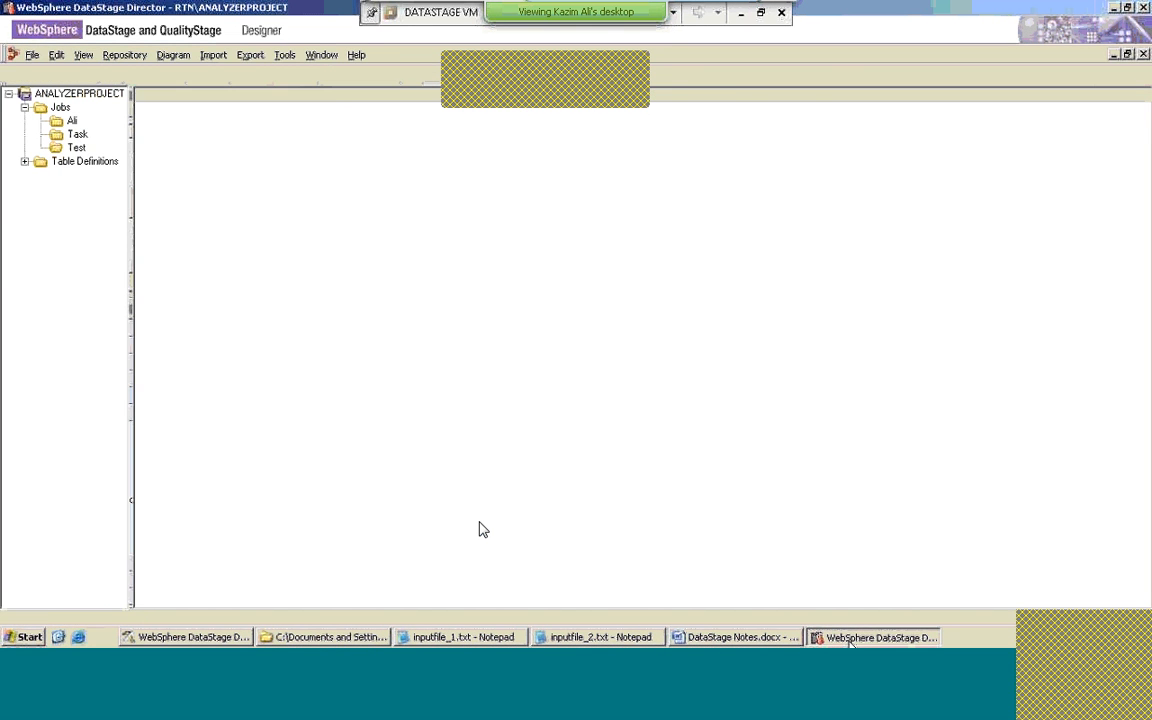
click(192, 110)
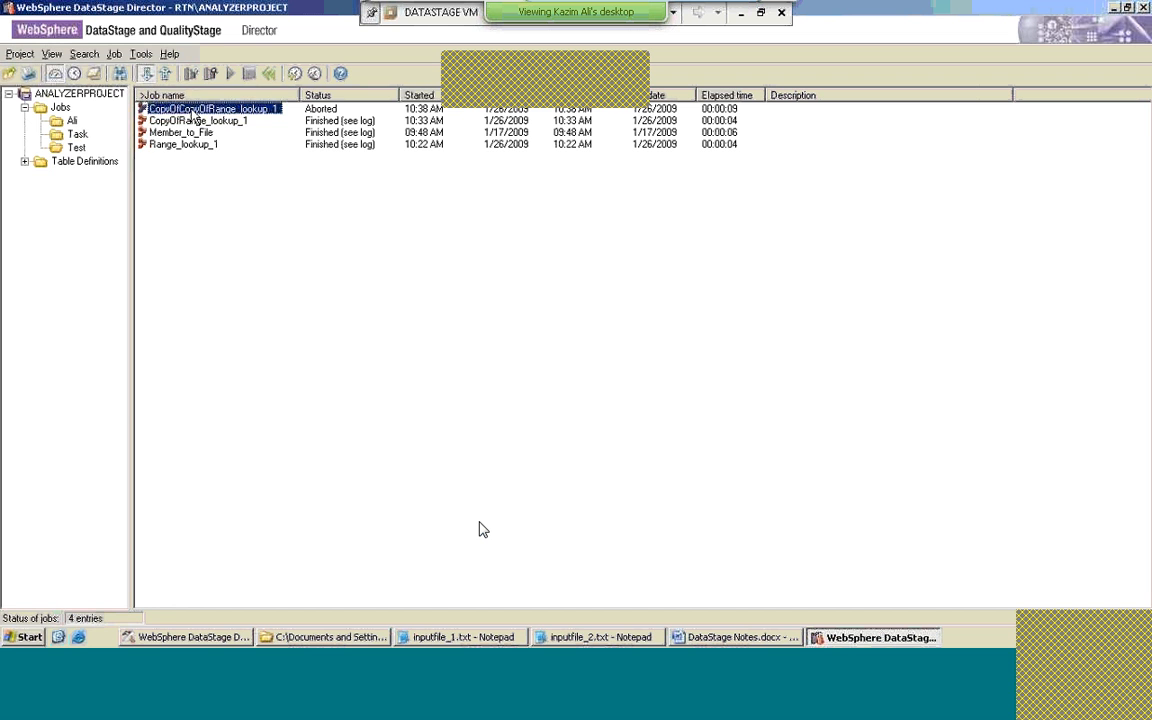
click(93, 74)
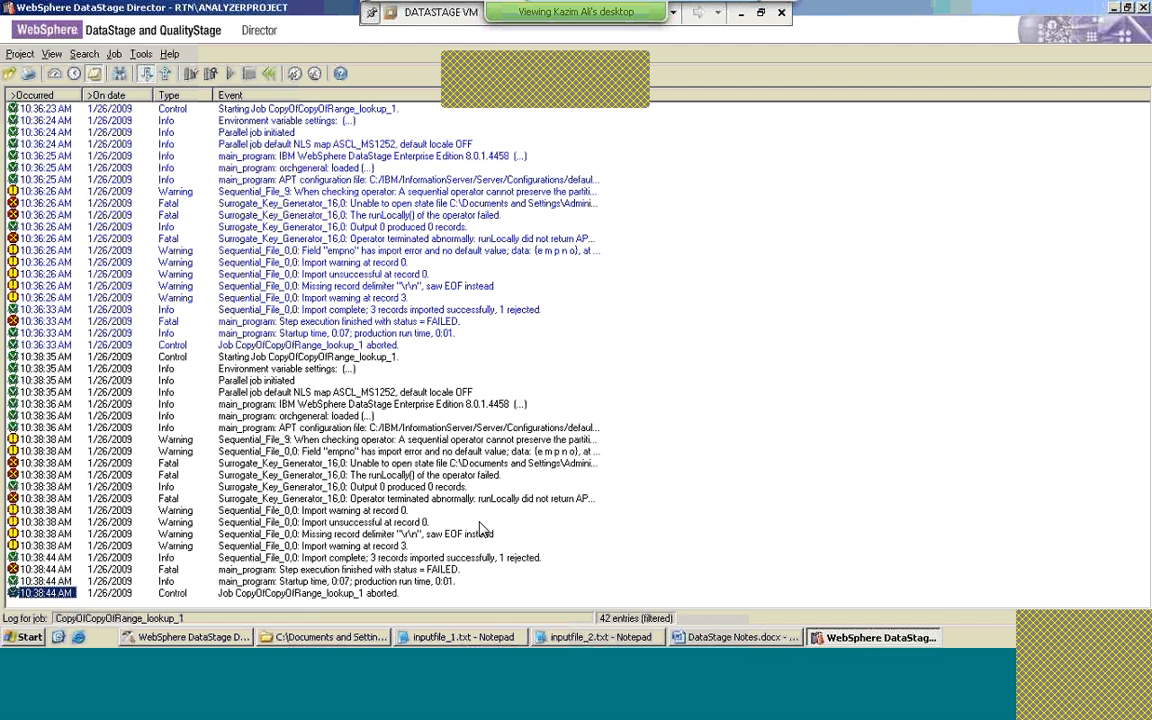
Step: Create a new text document named skey_file.txt in the Assign folder on the desktop
click(318, 641)
right_click(283, 510)
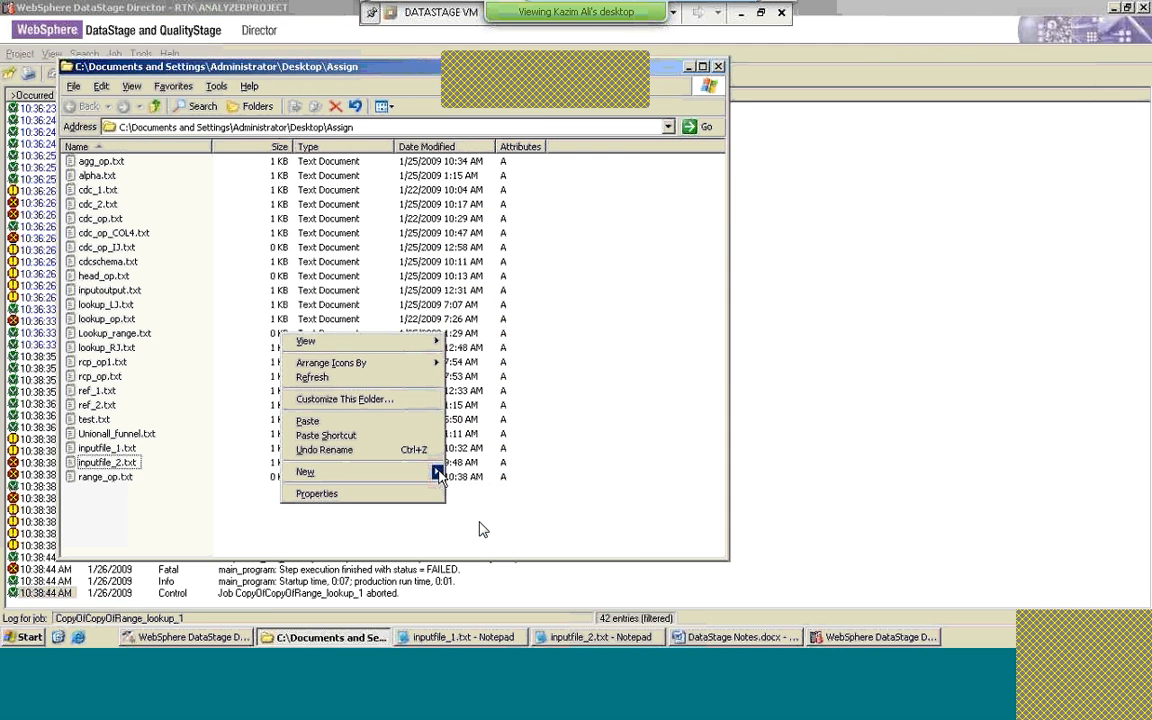
mouse_move(438, 472)
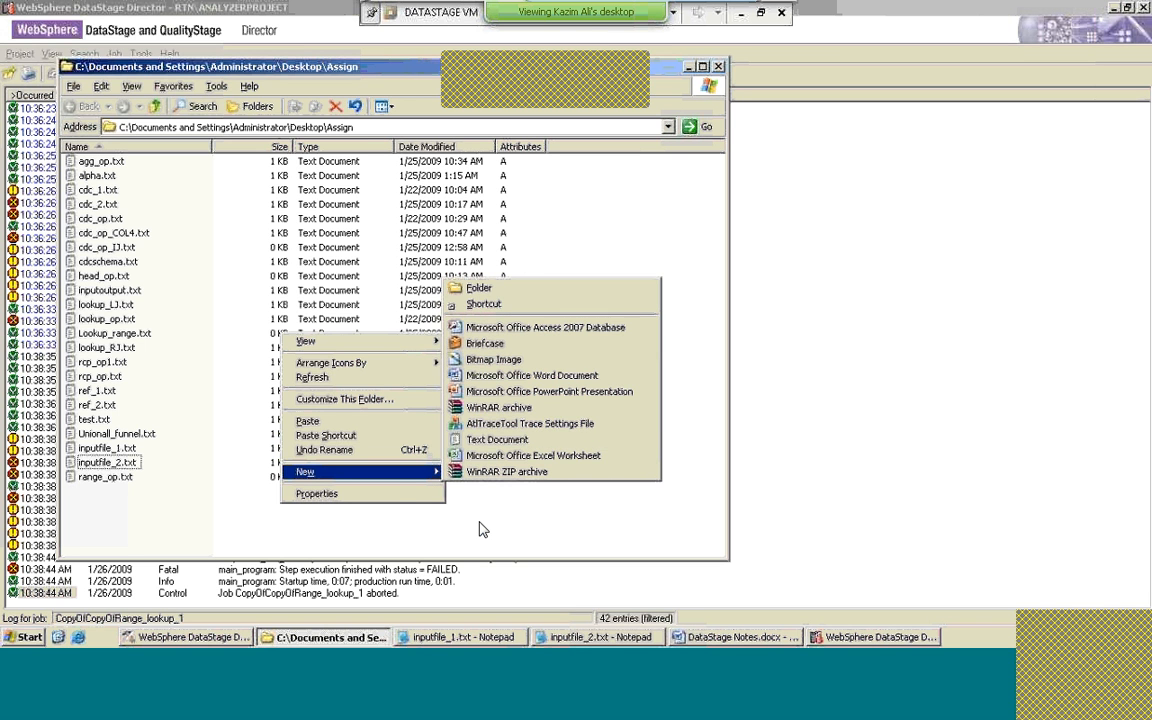
click(497, 440)
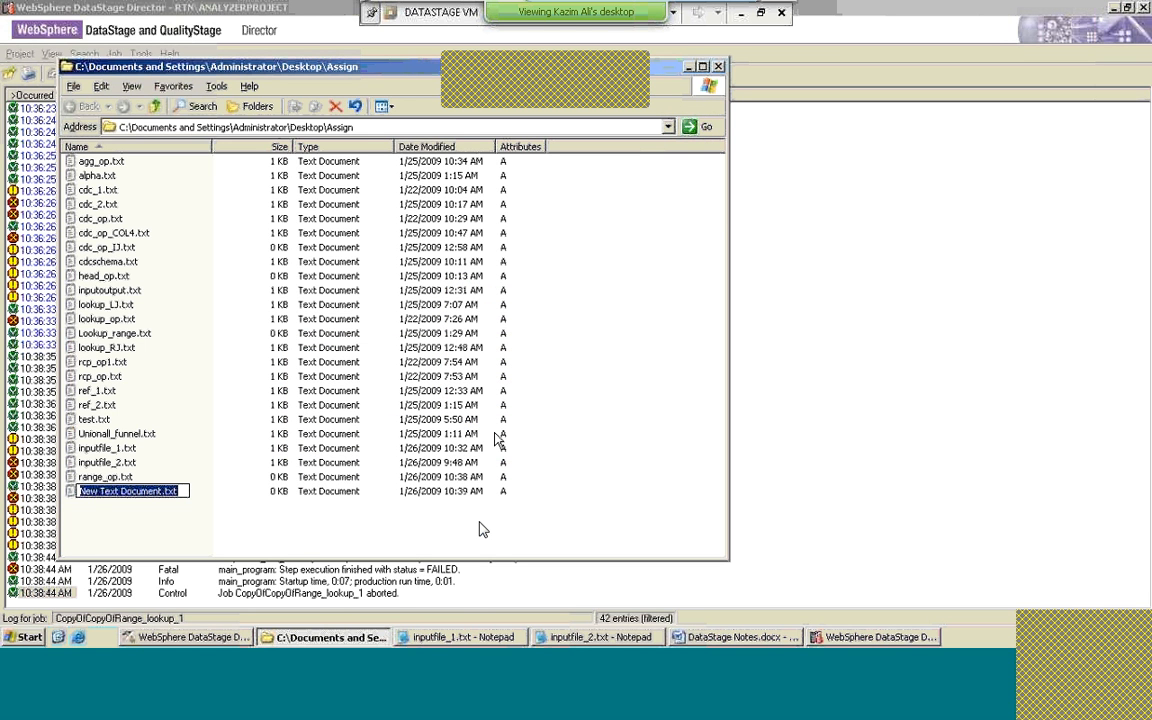
text(skey_)
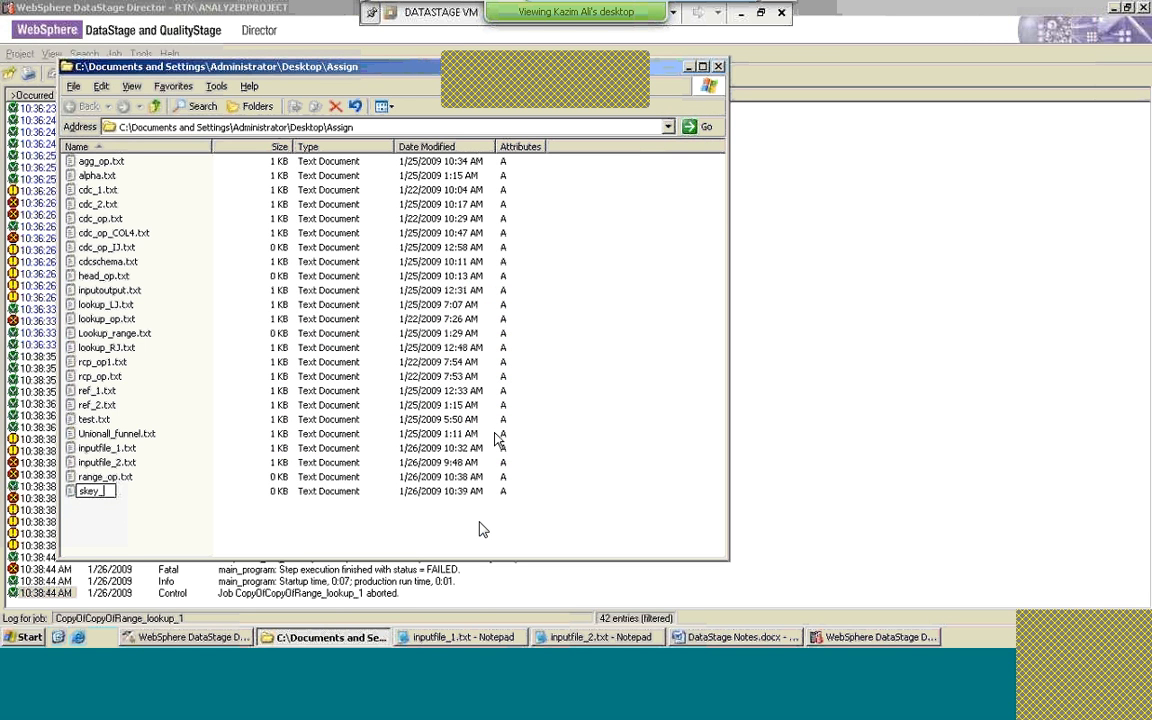
text(file.txt)
key(Return)
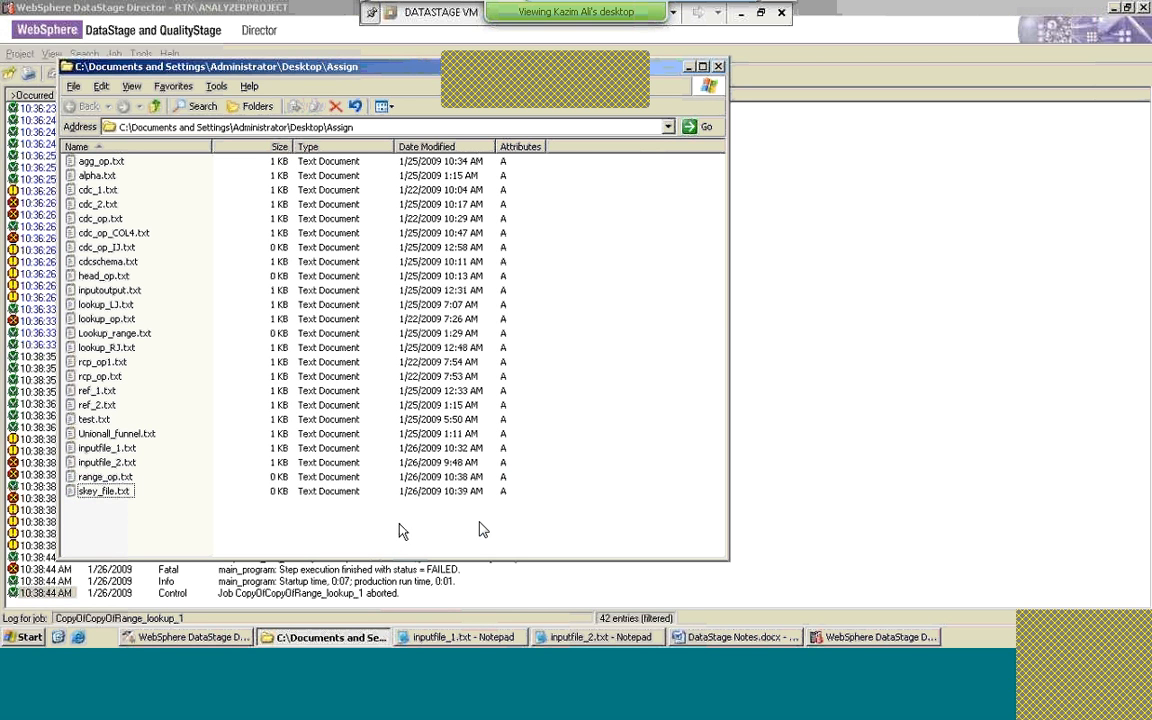
Step: Switch to DataStage Designer and check the Surrogate_Key_Generator_16 stage's properties, accepting them as they are
click(248, 499)
click(148, 638)
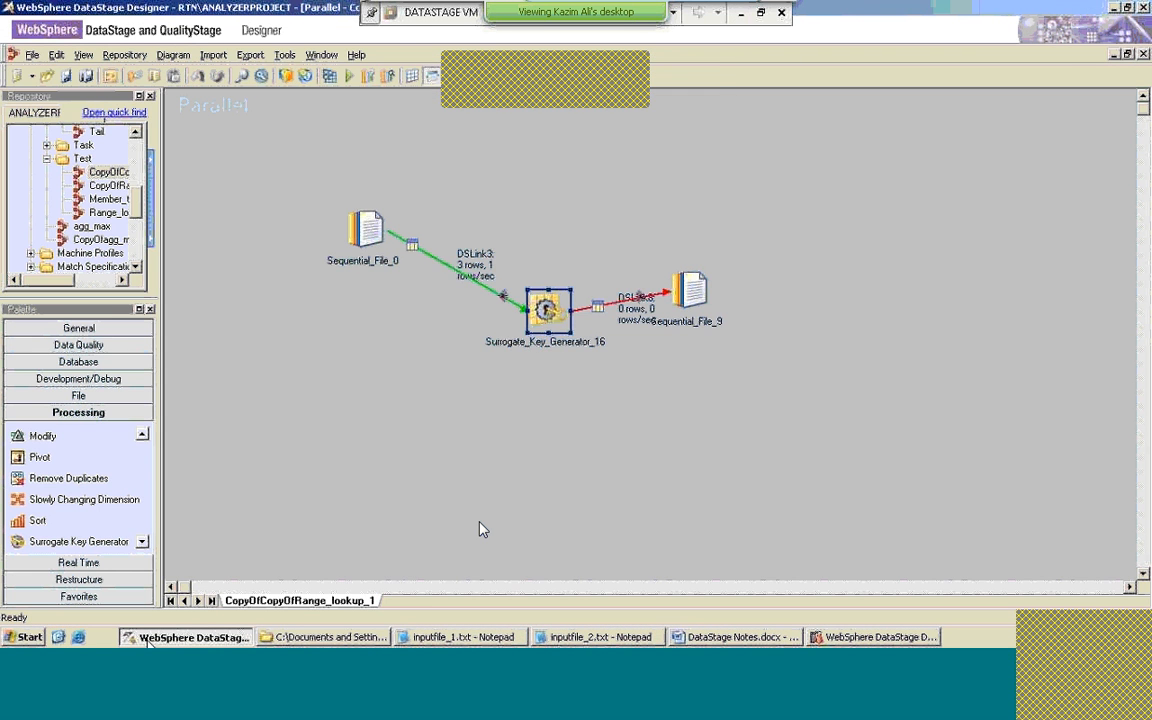
double_click(545, 309)
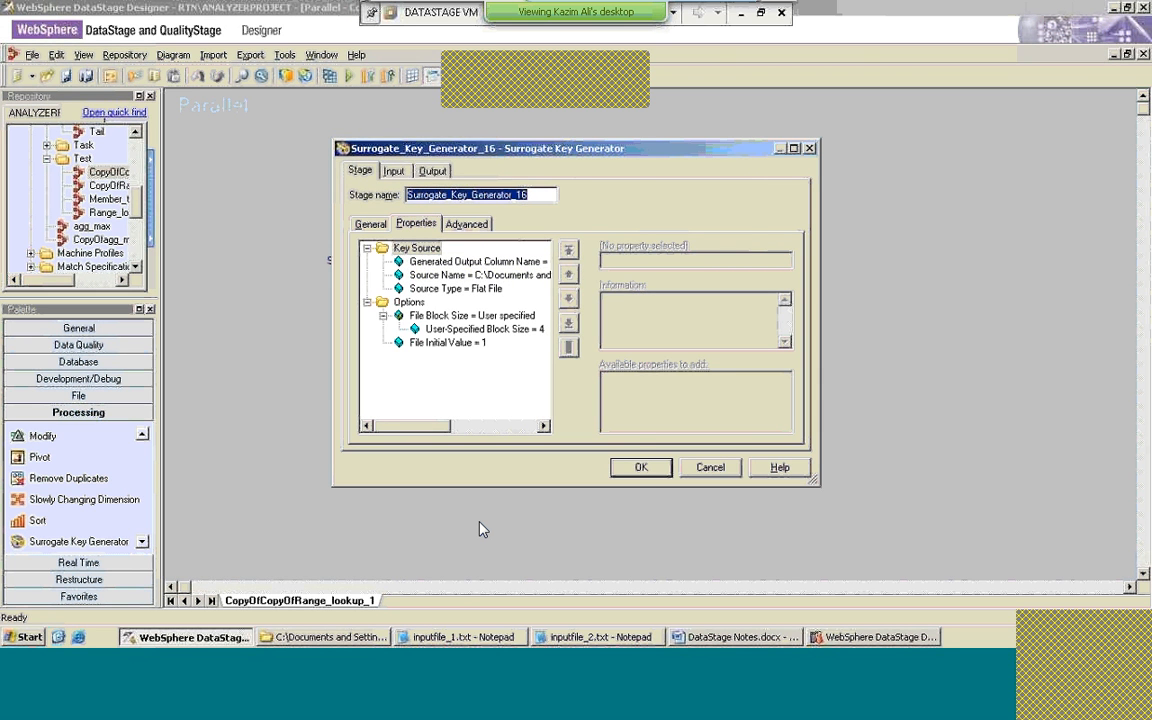
click(641, 467)
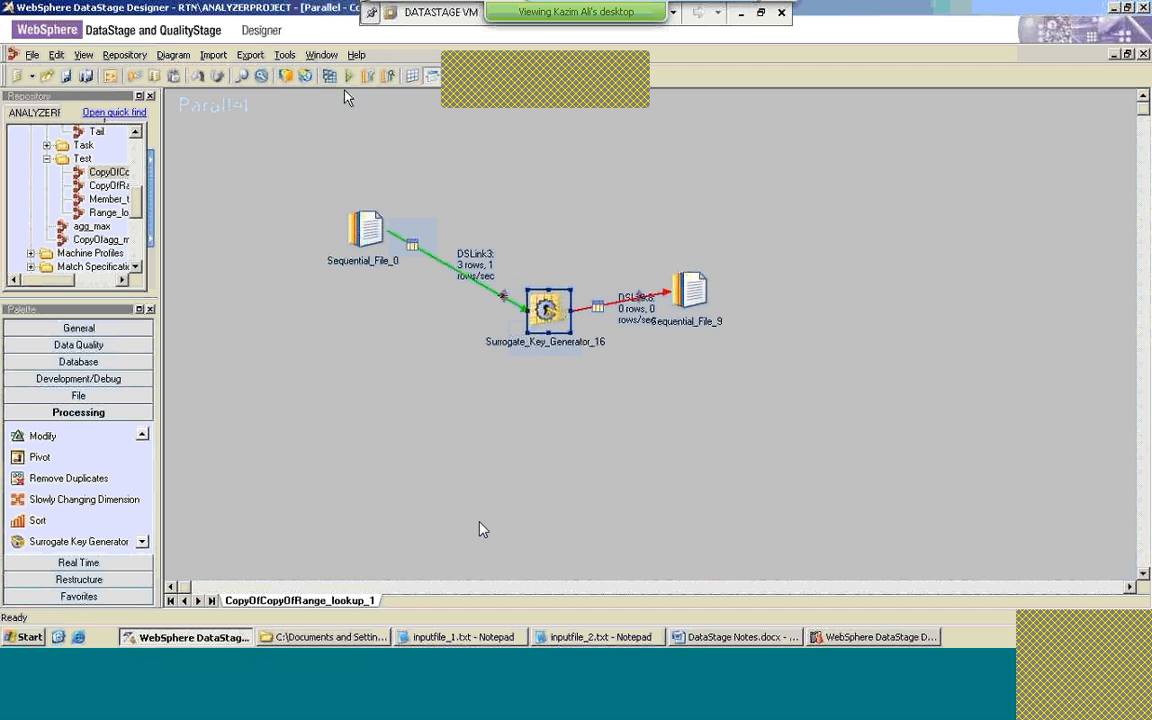
Step: Recompile the CopyOfCopyOfRange_lookup_1 job and run it again
double_click(545, 309)
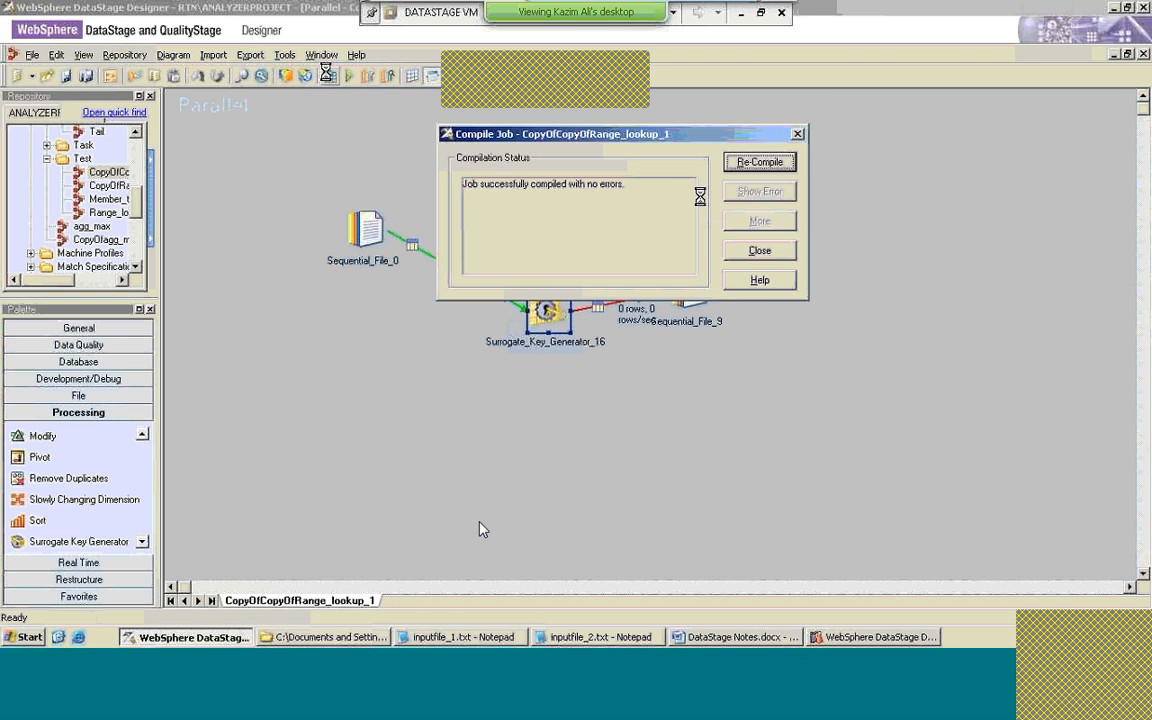
click(681, 280)
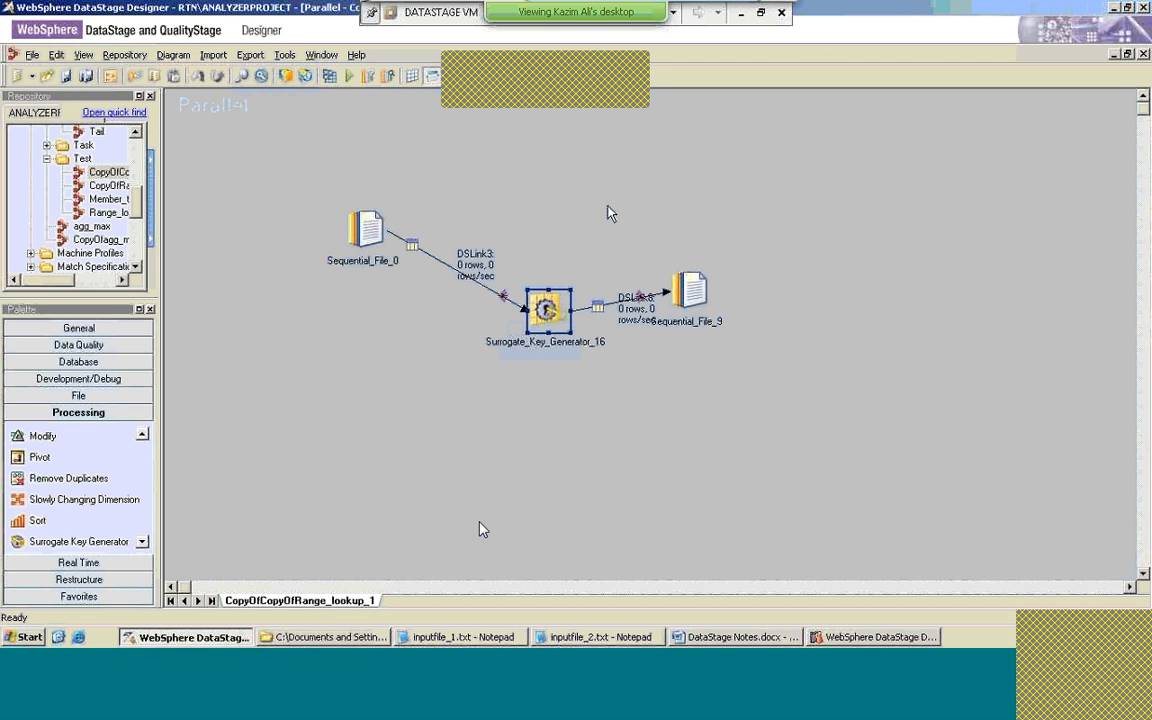
click(350, 77)
click(300, 339)
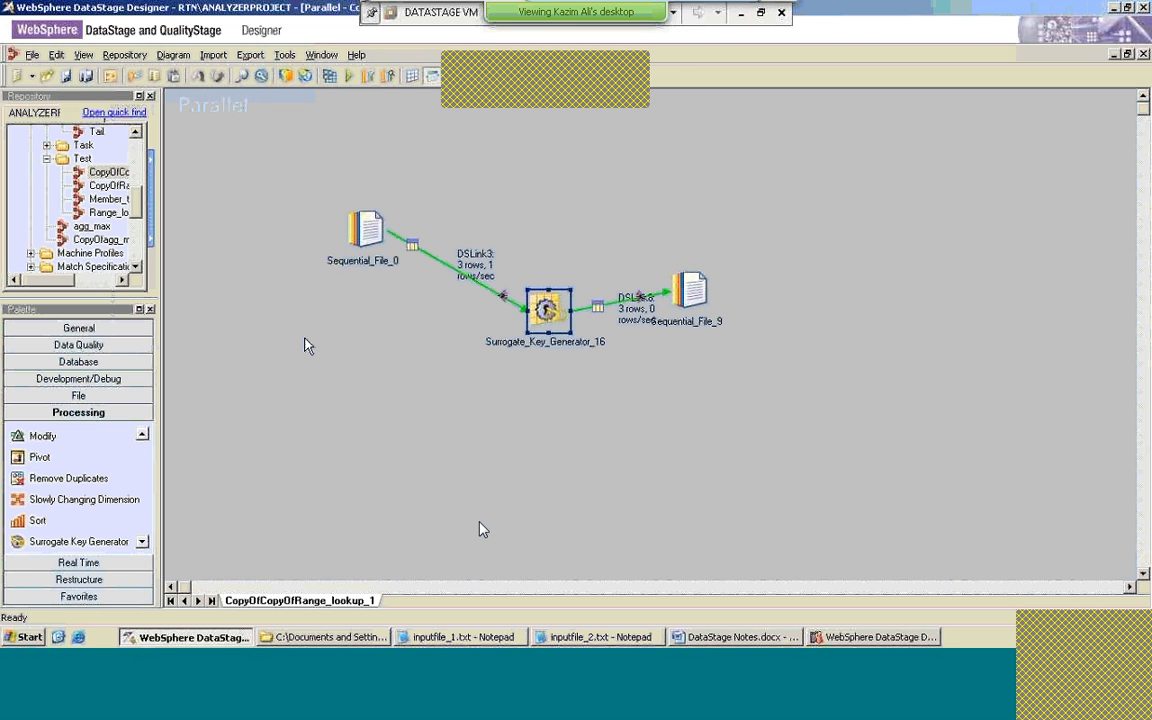
Step: View the output data of Sequential_File_9 with 100 rows to display, checking the generated skey column
double_click(689, 290)
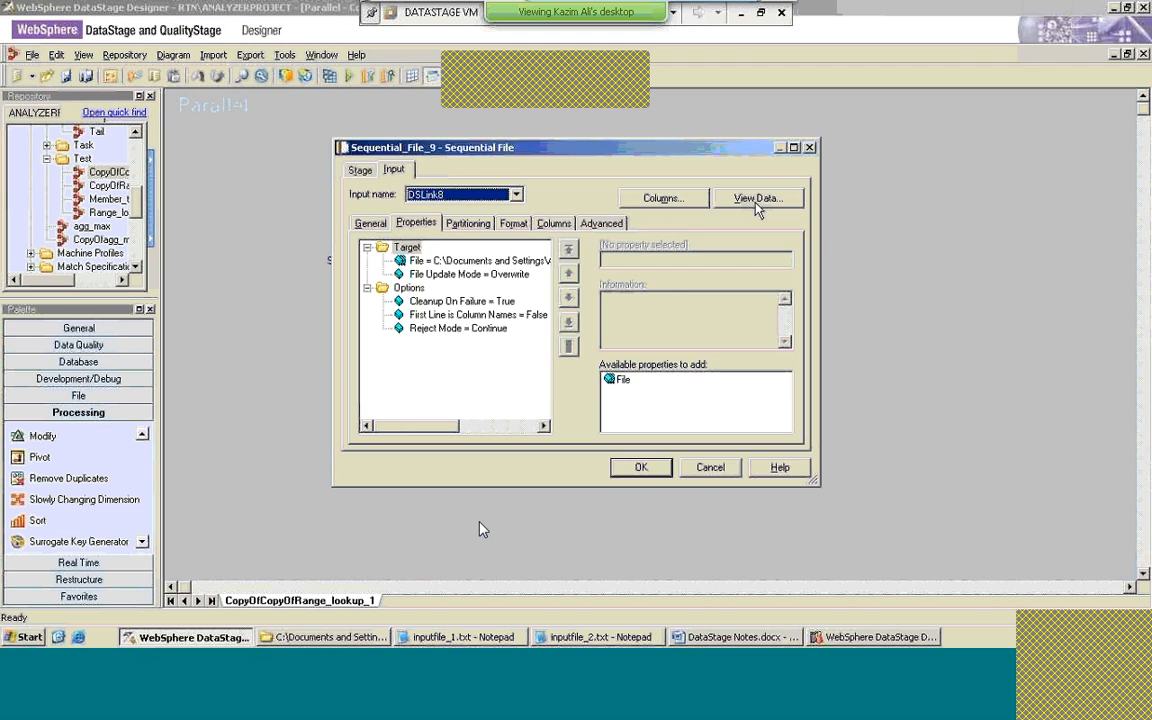
click(757, 199)
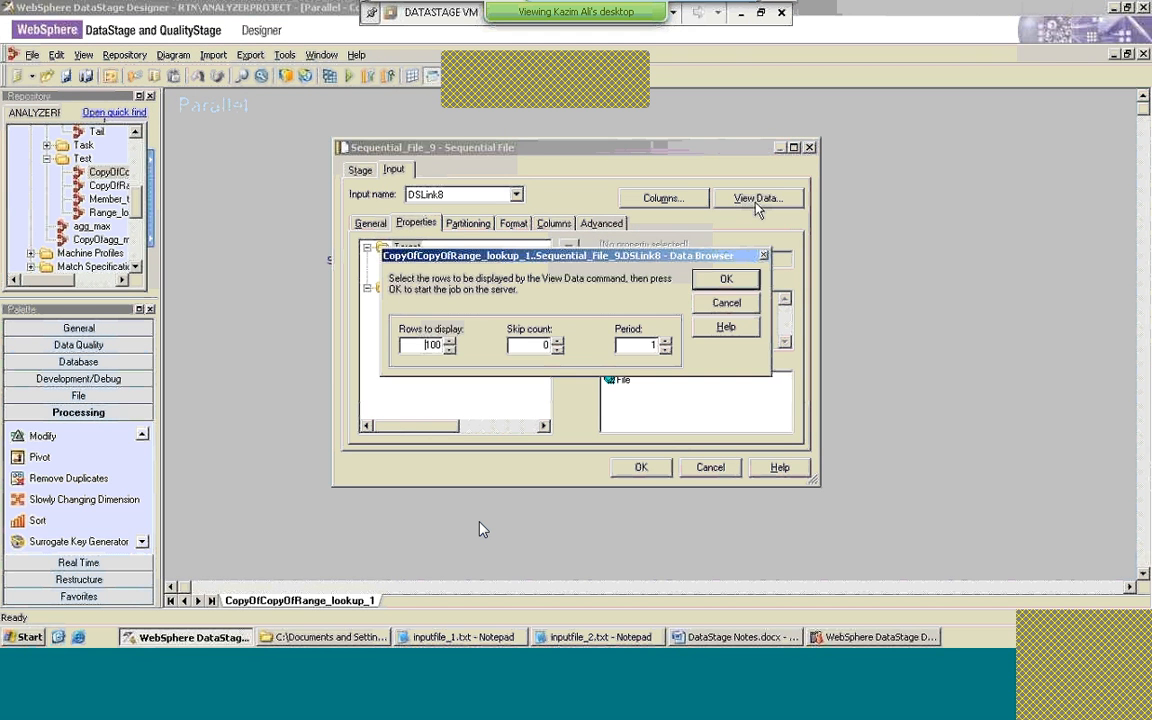
click(743, 278)
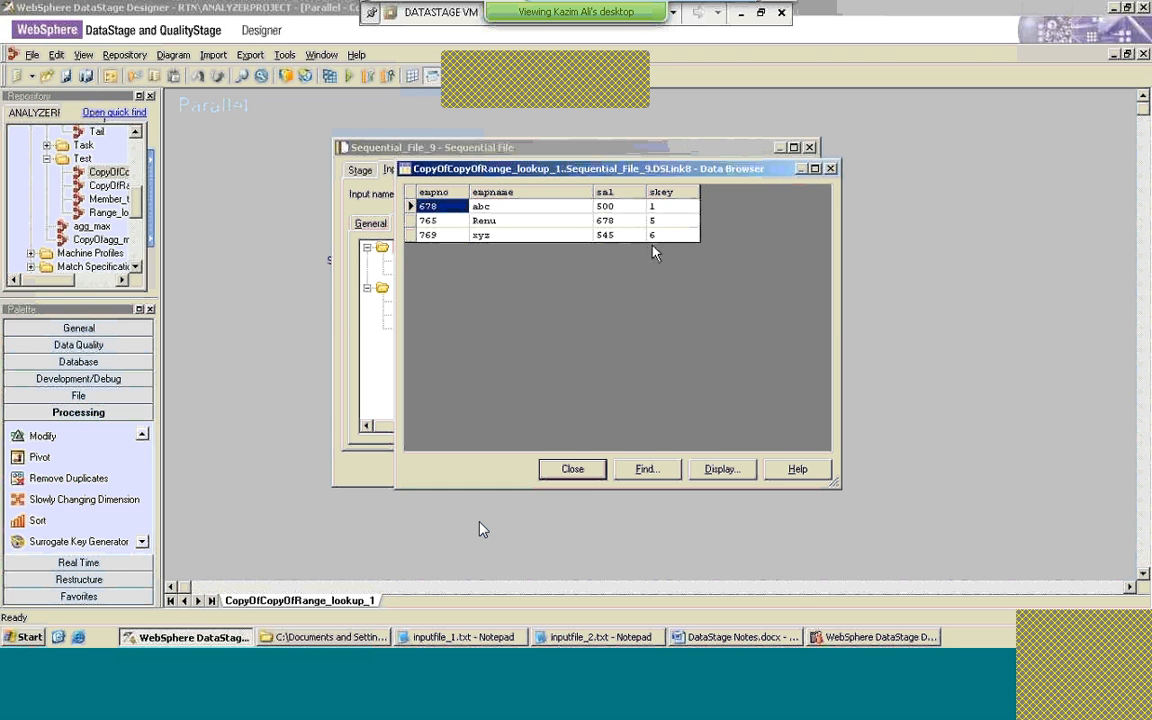
click(580, 470)
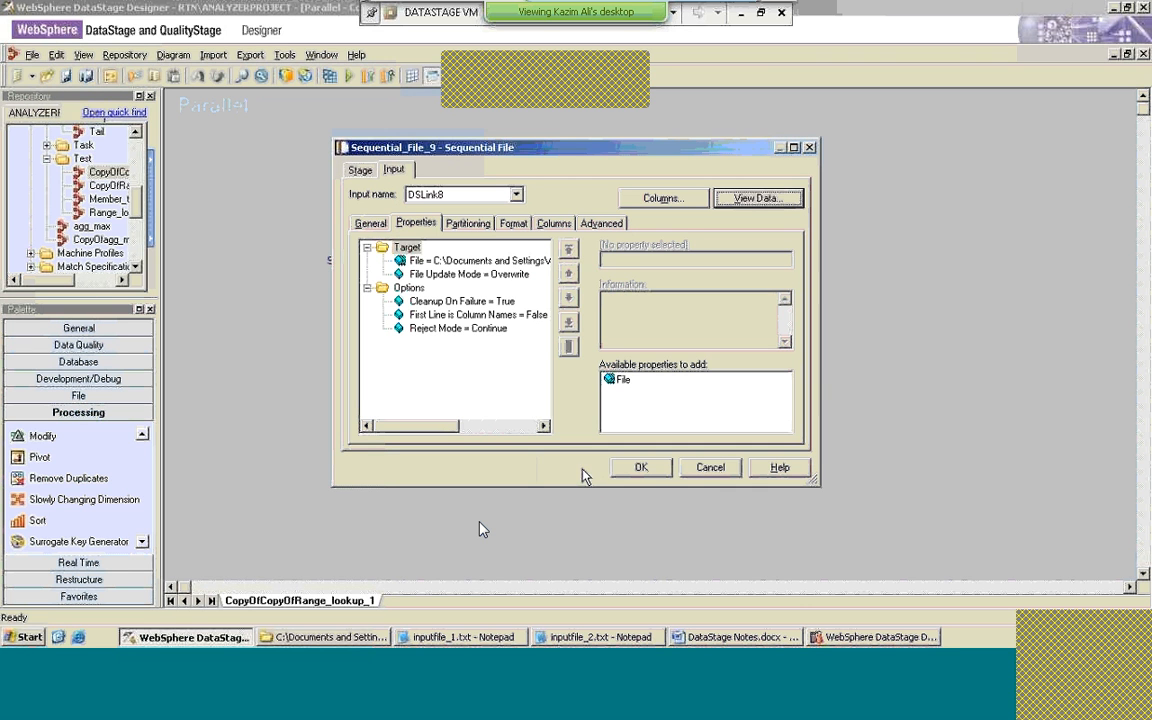
click(705, 467)
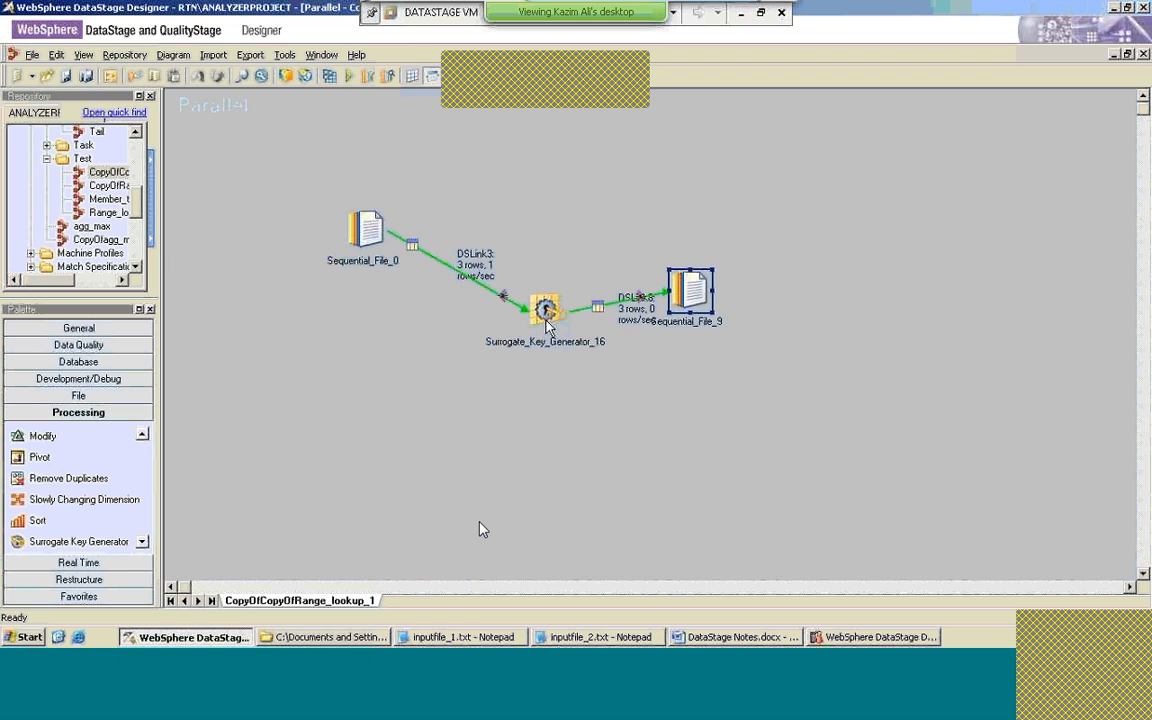
Step: Review the File Block Size and User-Specified Block Size options of the Surrogate_Key_Generator_16 stage
double_click(547, 322)
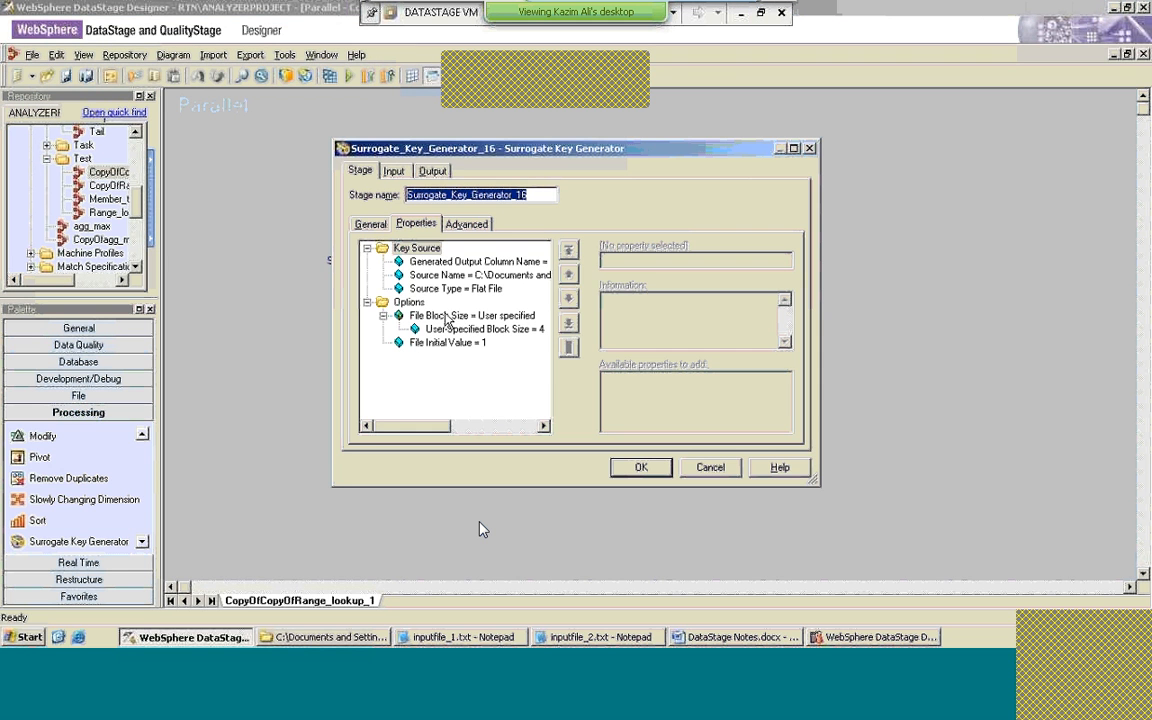
click(412, 303)
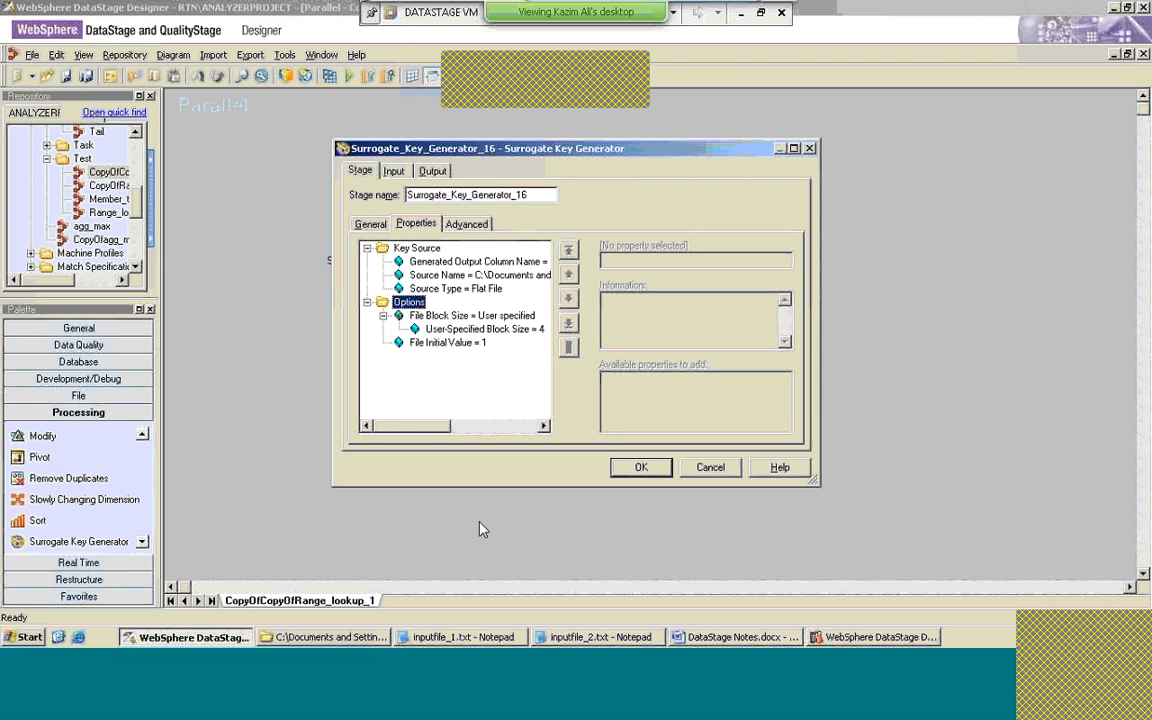
click(465, 318)
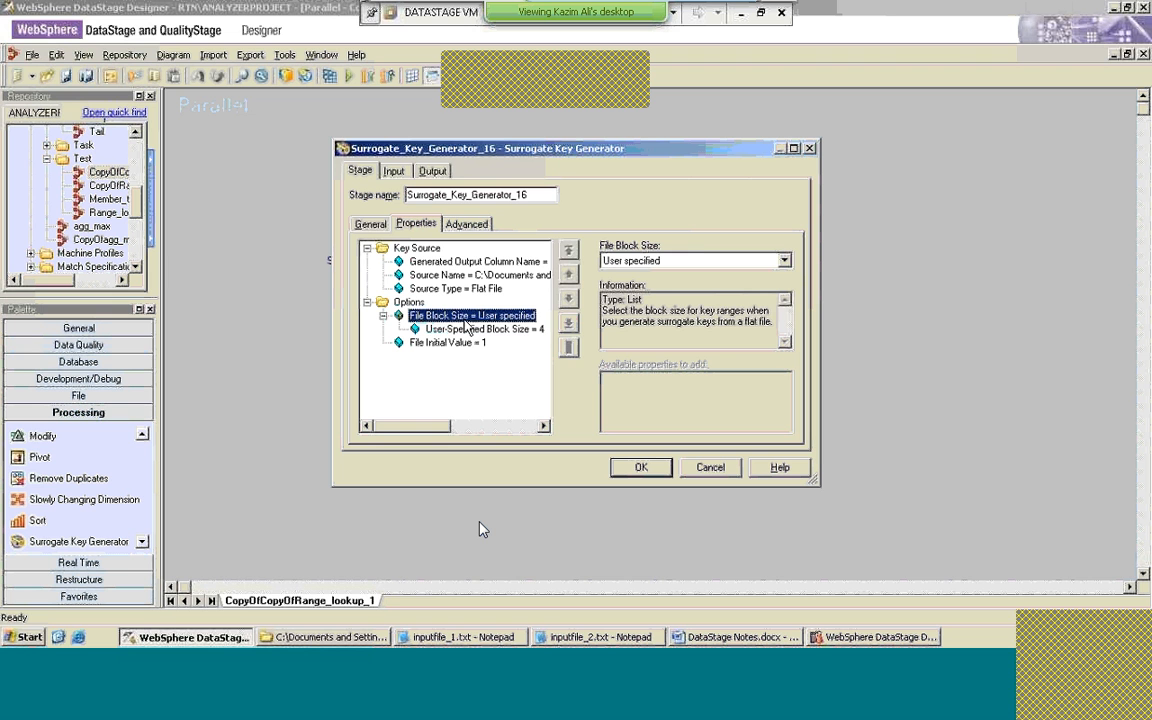
click(472, 330)
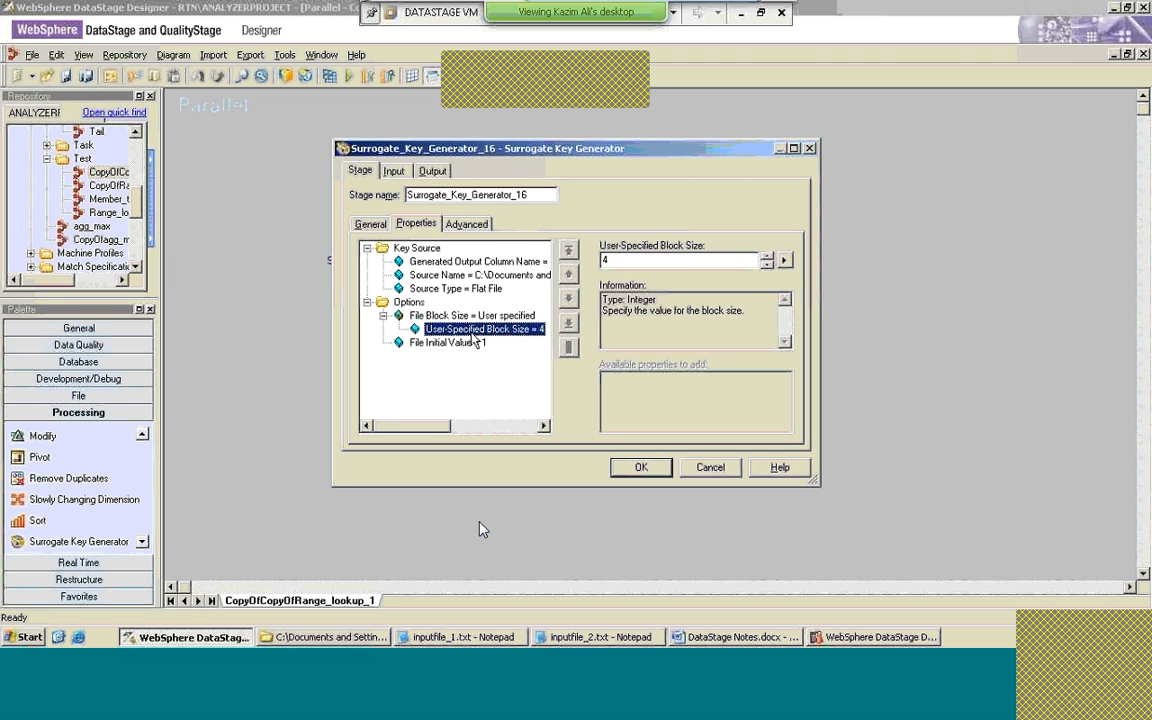
key(Return)
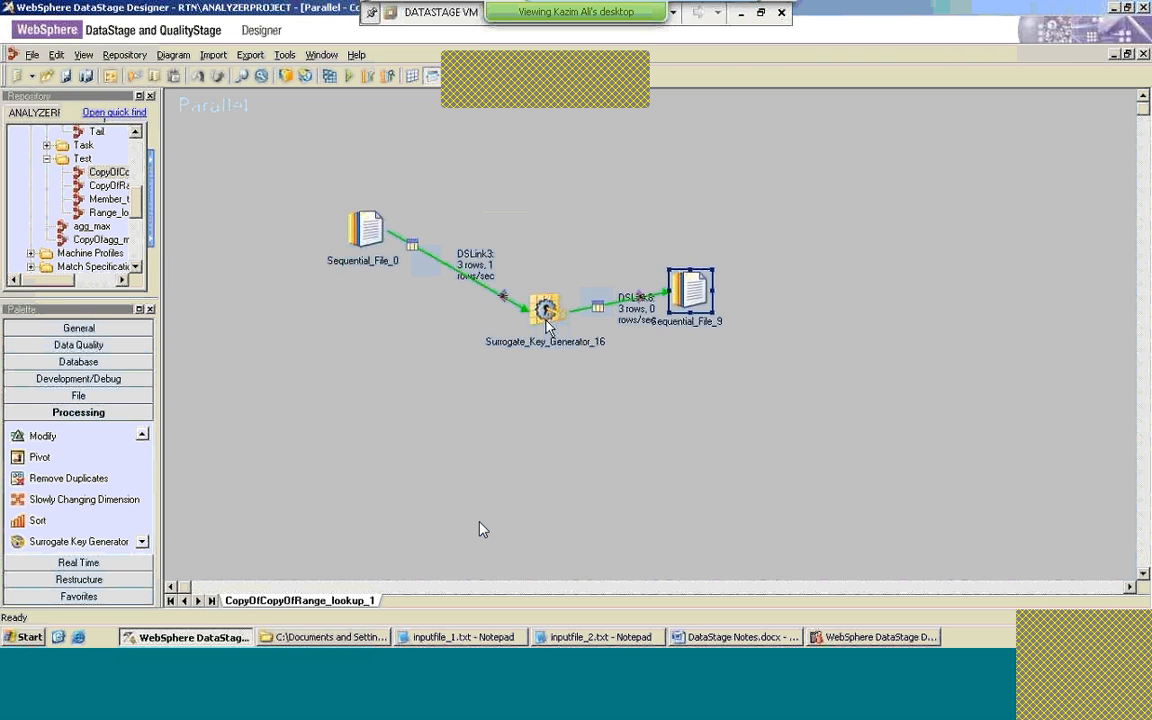
Step: Remove the File Block Size option from the Surrogate Key Generator and try setting all option sub-properties to default
double_click(547, 320)
right_click(475, 318)
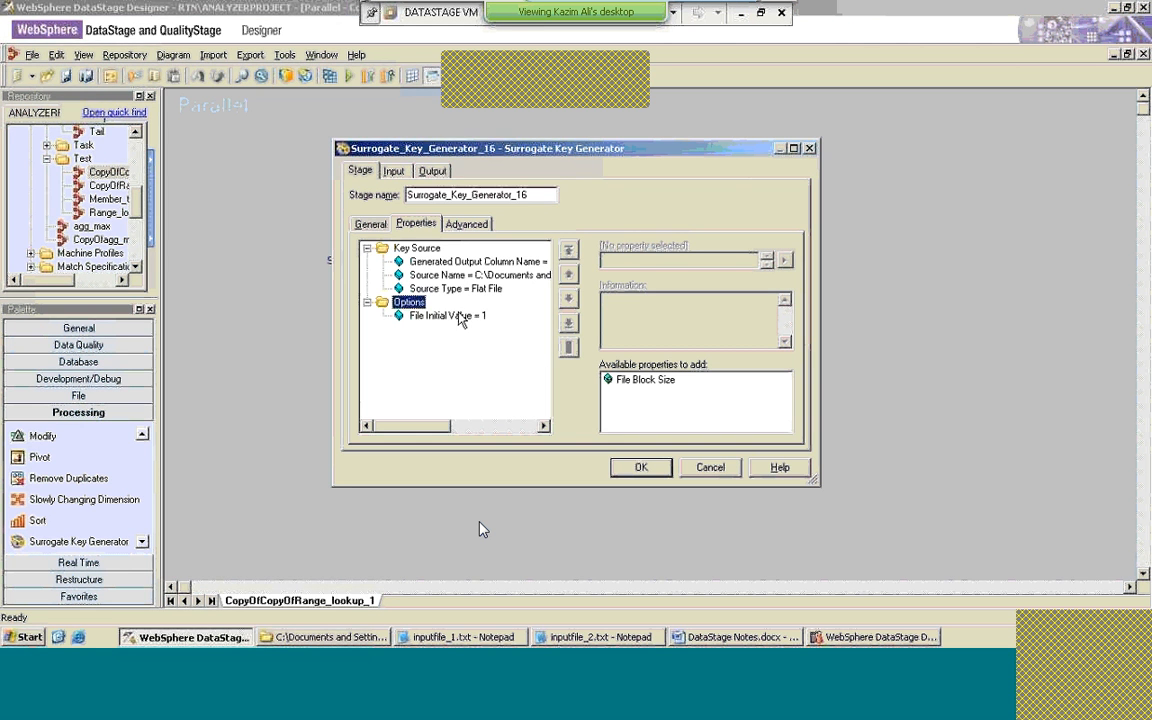
right_click(411, 310)
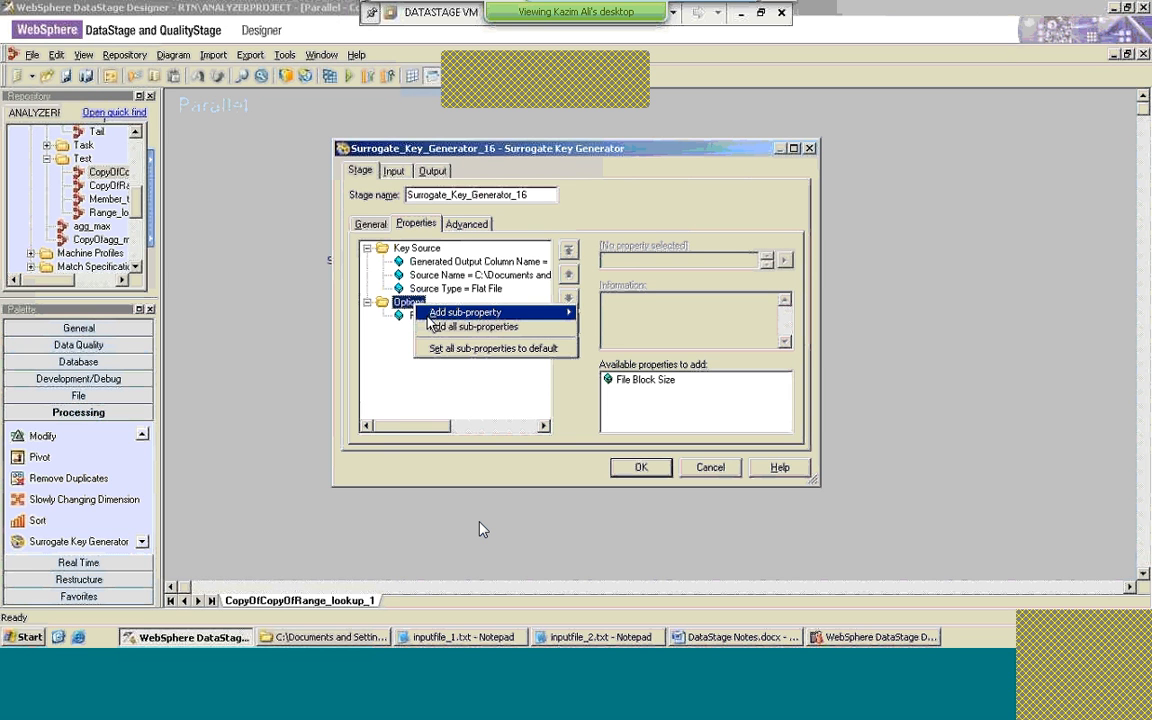
click(437, 349)
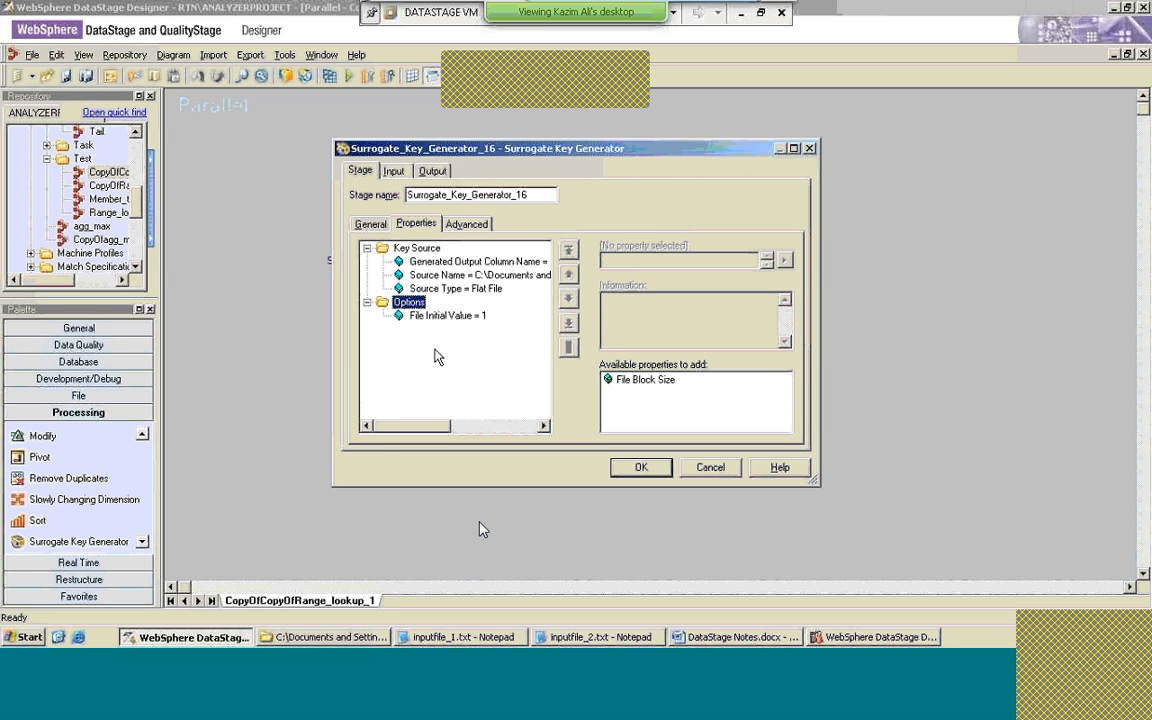
right_click(411, 303)
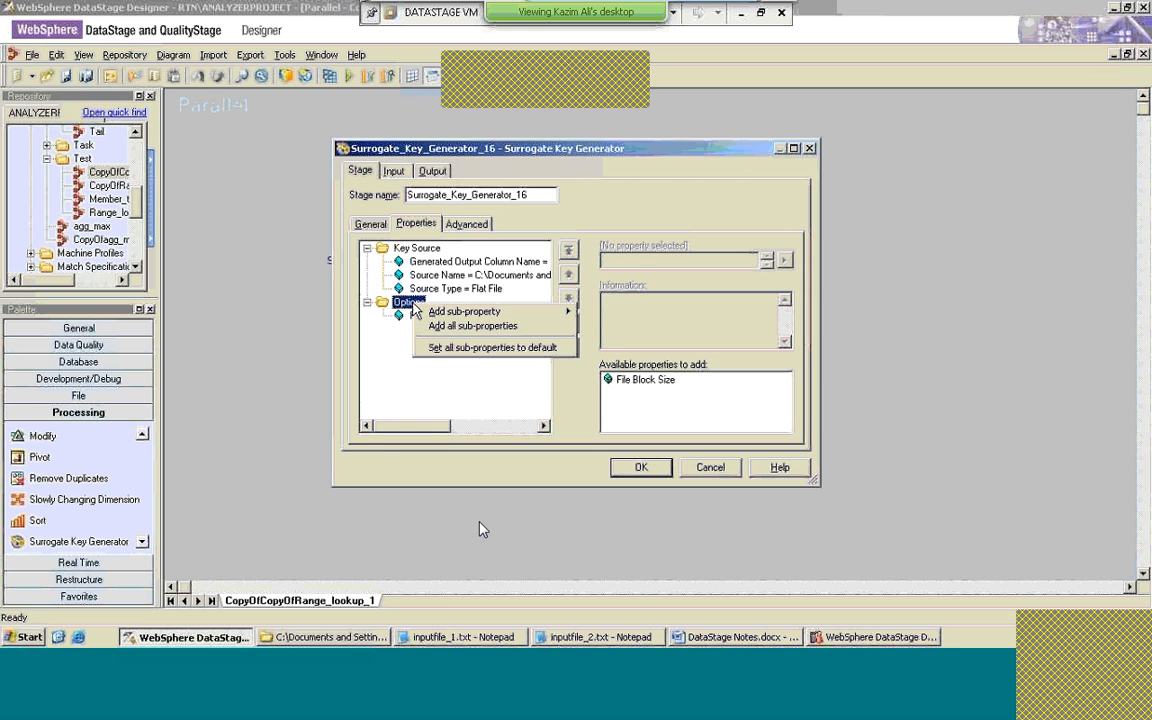
click(440, 347)
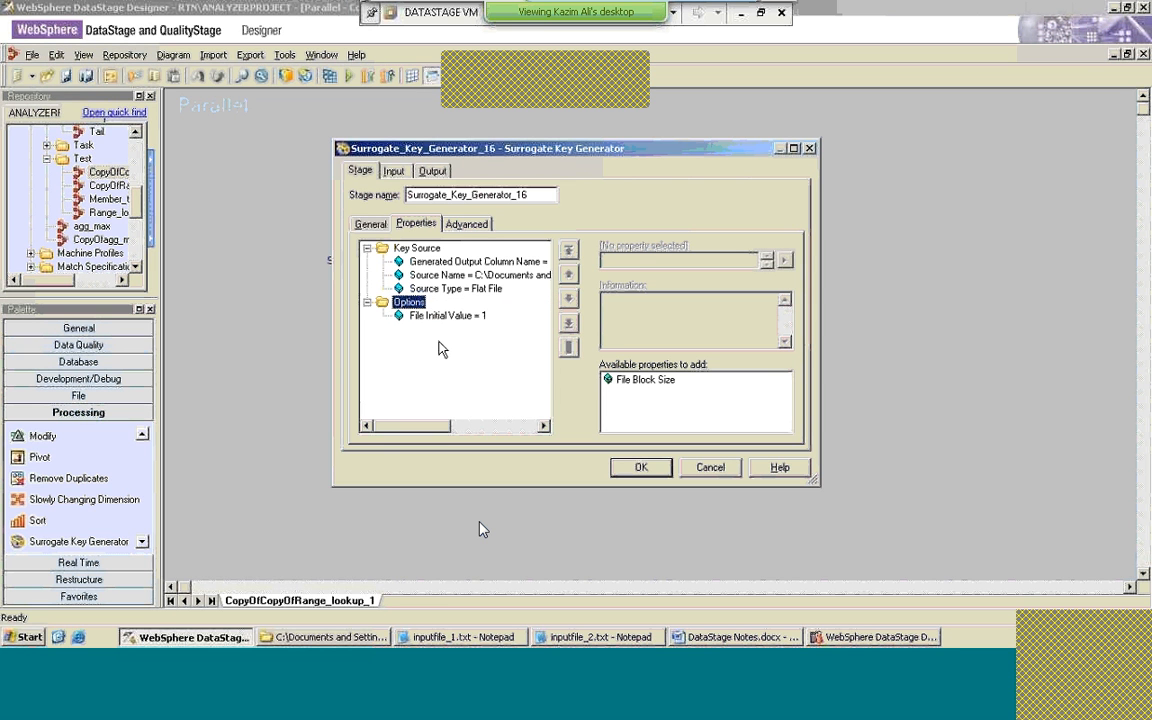
right_click(418, 303)
click(436, 347)
Step: Add all sub-properties to the Surrogate Key Generator options, inspect the File Block Size choices, and discard the stage changes
right_click(420, 303)
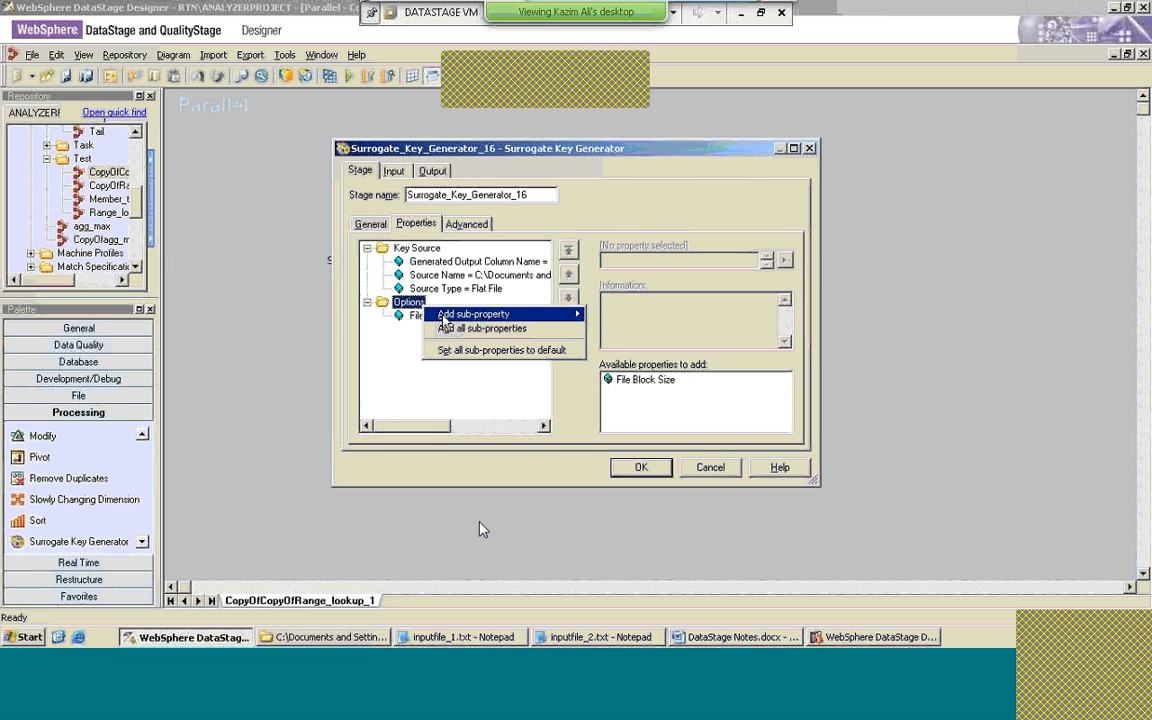
mouse_move(464, 320)
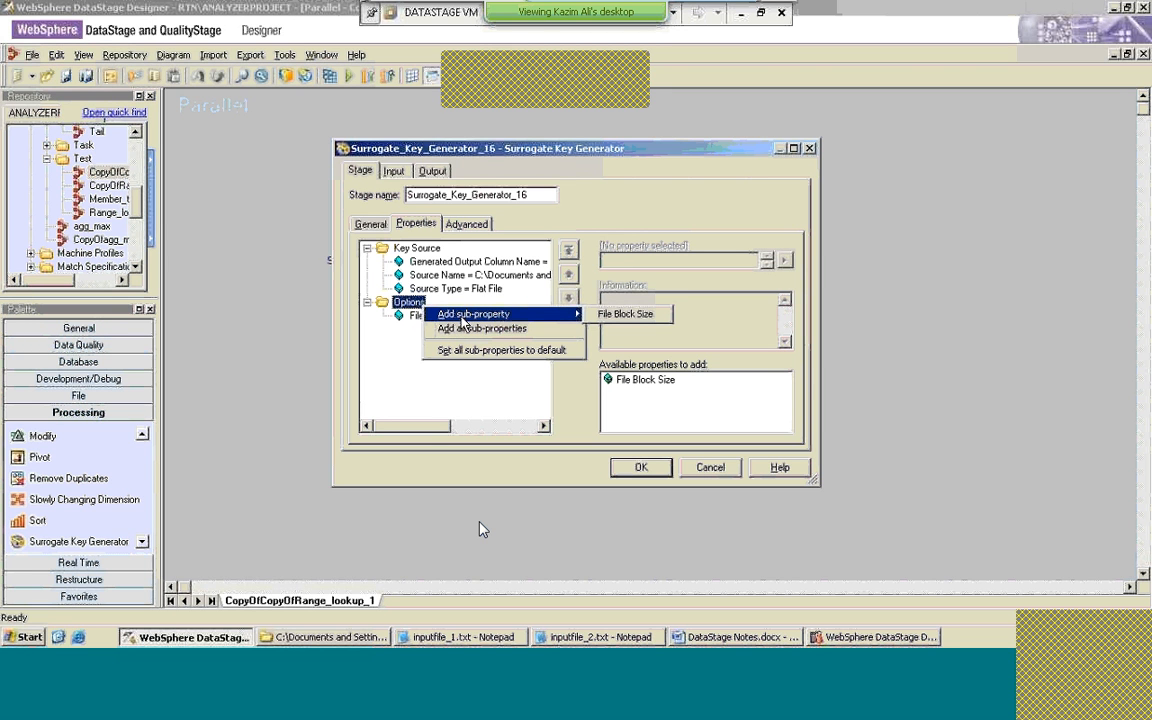
click(478, 328)
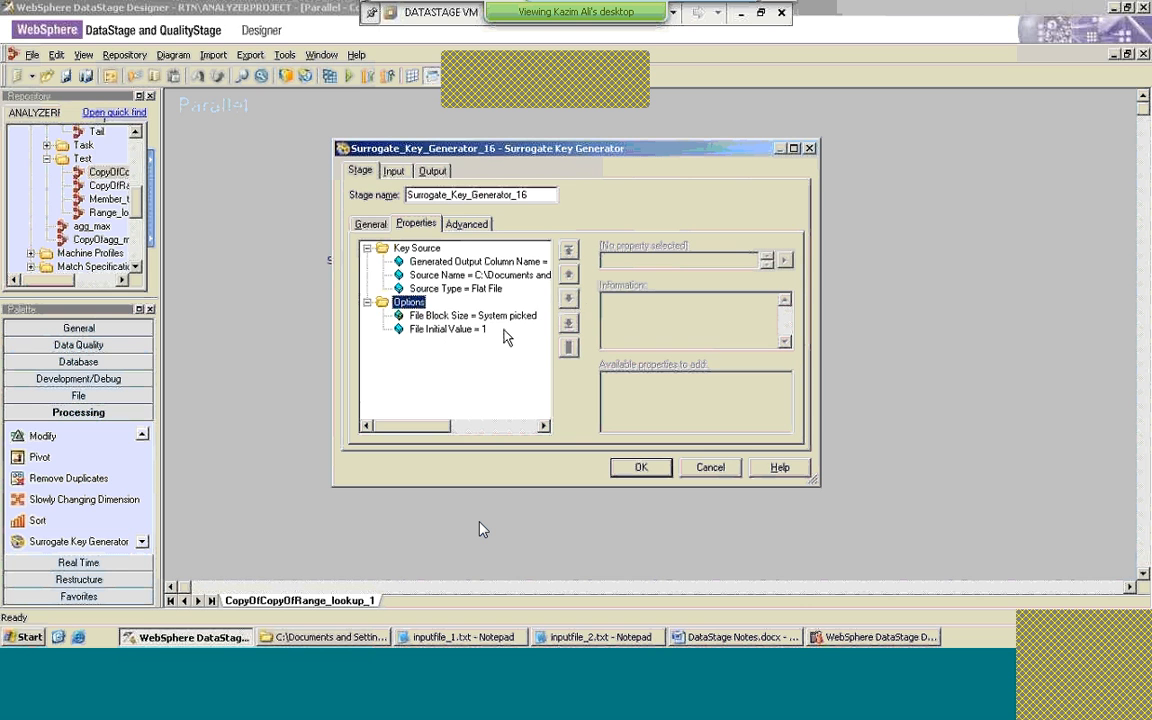
click(476, 316)
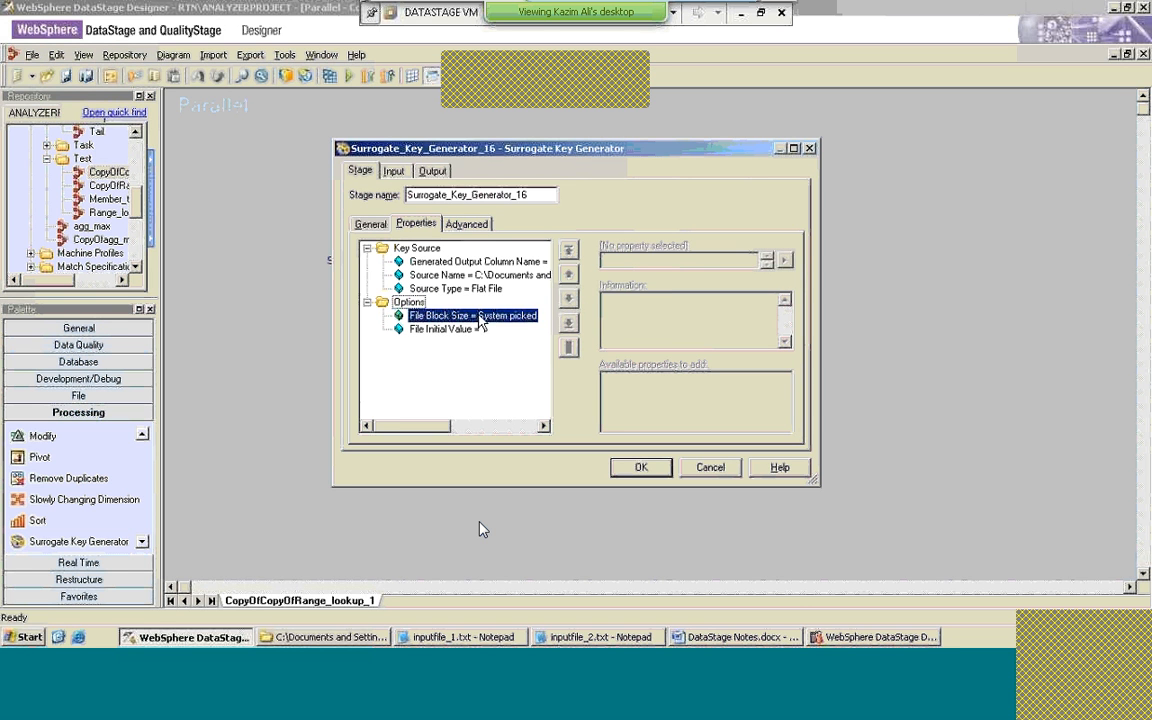
click(785, 262)
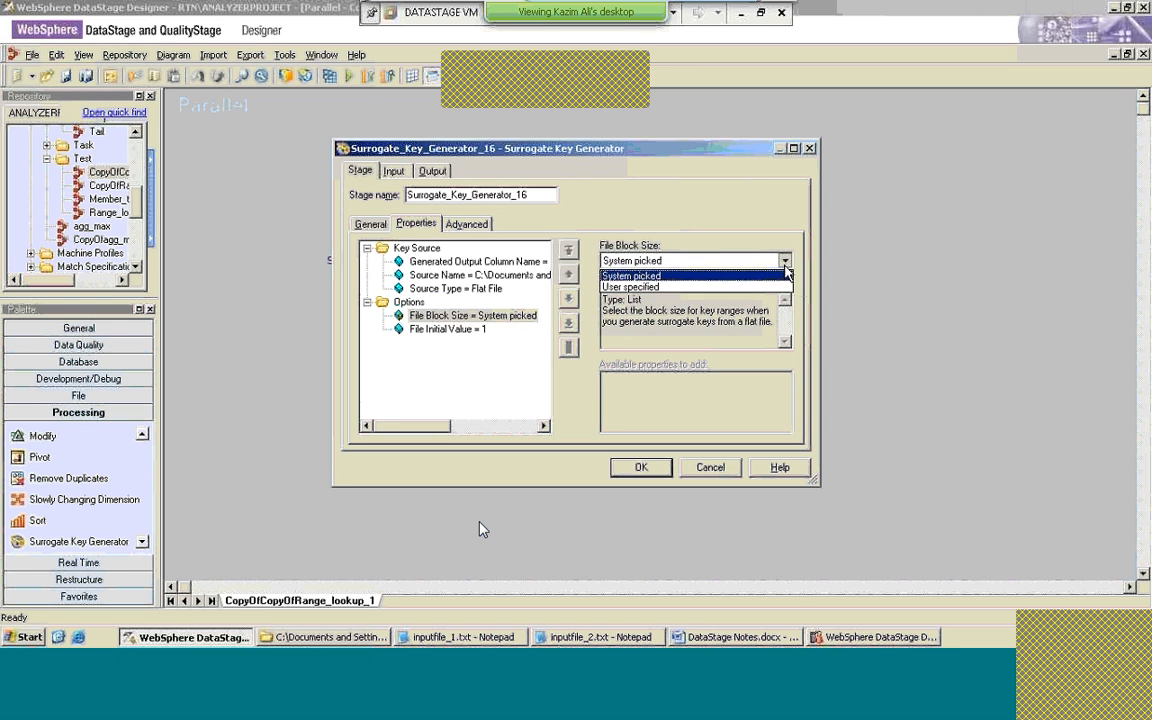
click(716, 464)
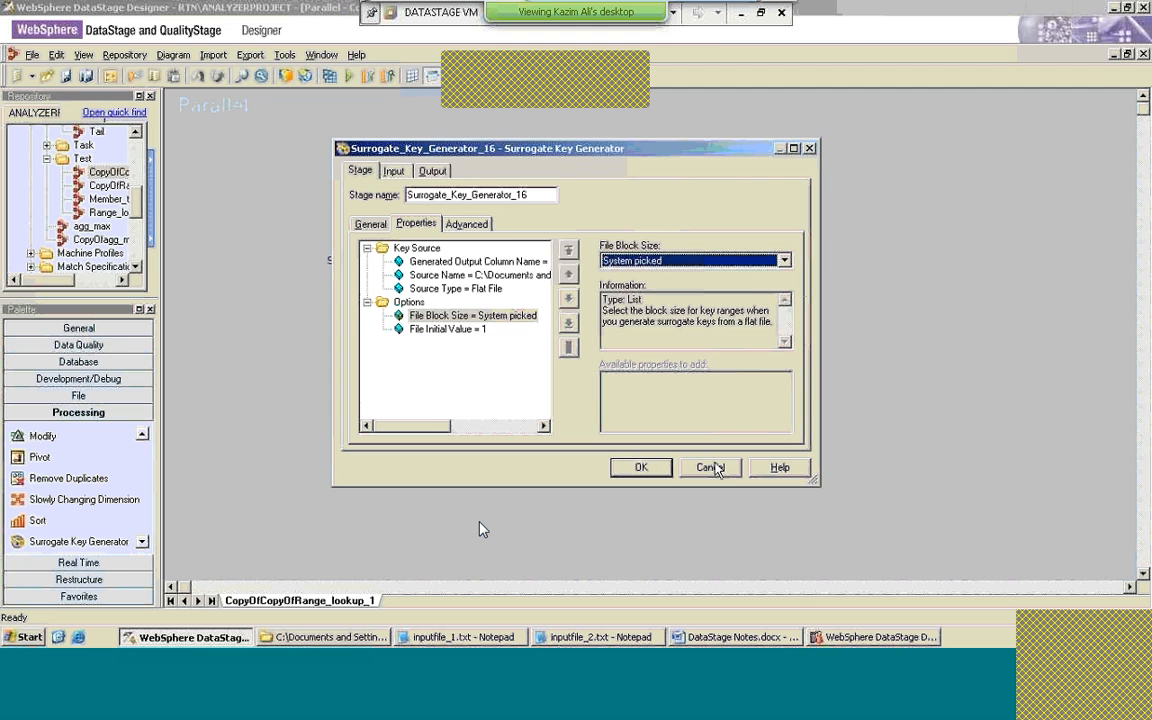
click(712, 468)
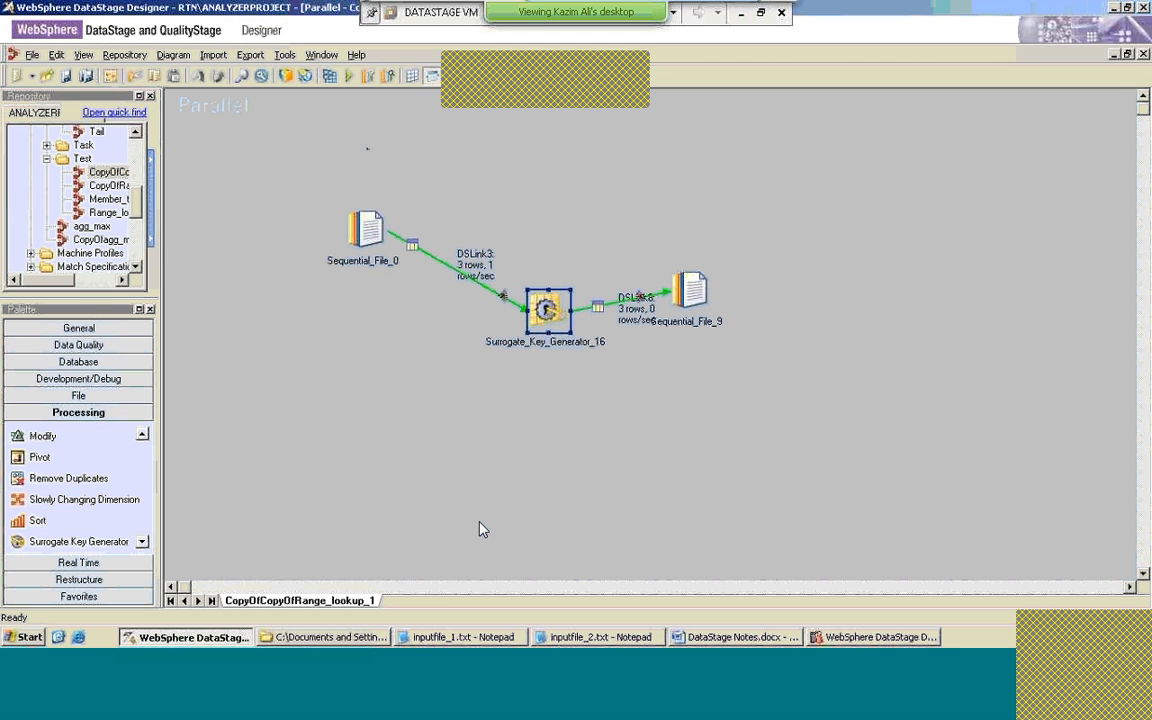
Step: Close the CopyOfCopyOfRange_lookup_1 job, create a copy of it in the Test folder, and open the copy
click(1144, 54)
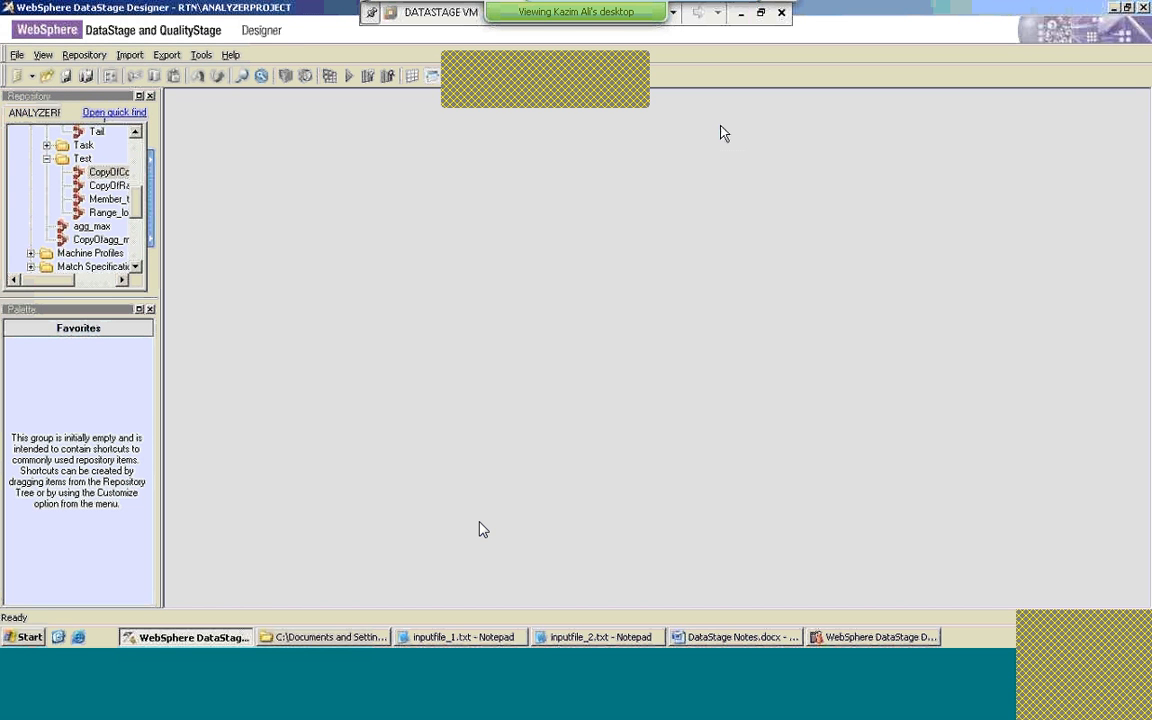
right_click(80, 172)
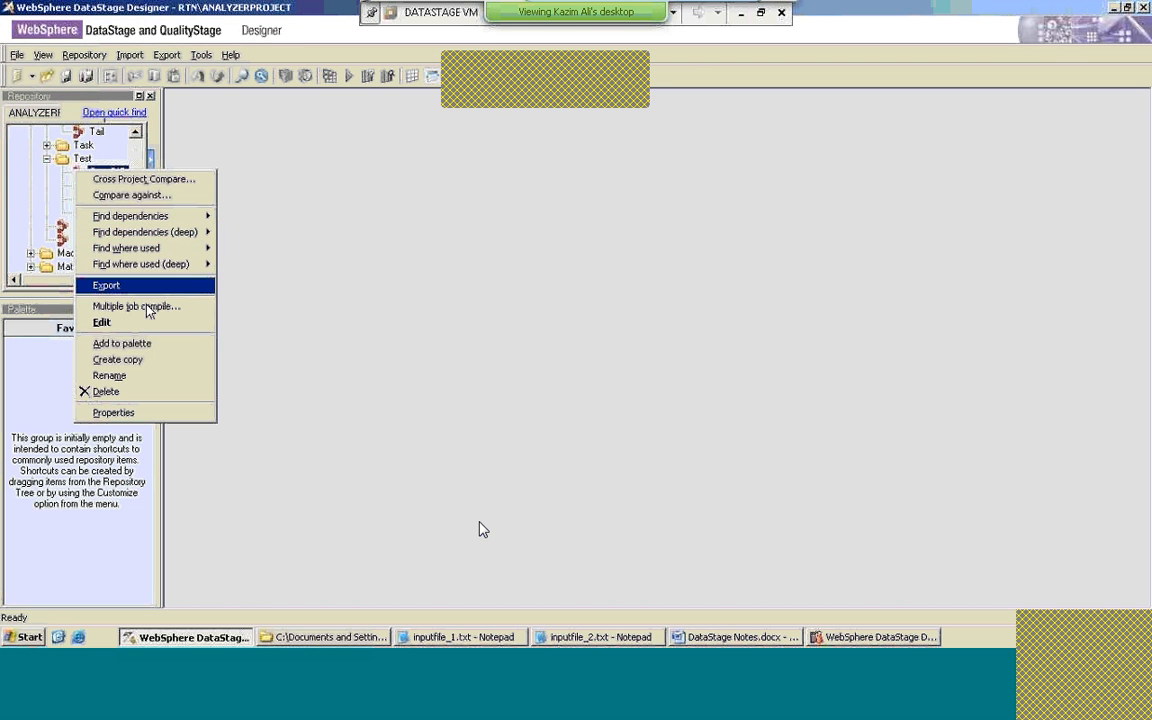
click(150, 368)
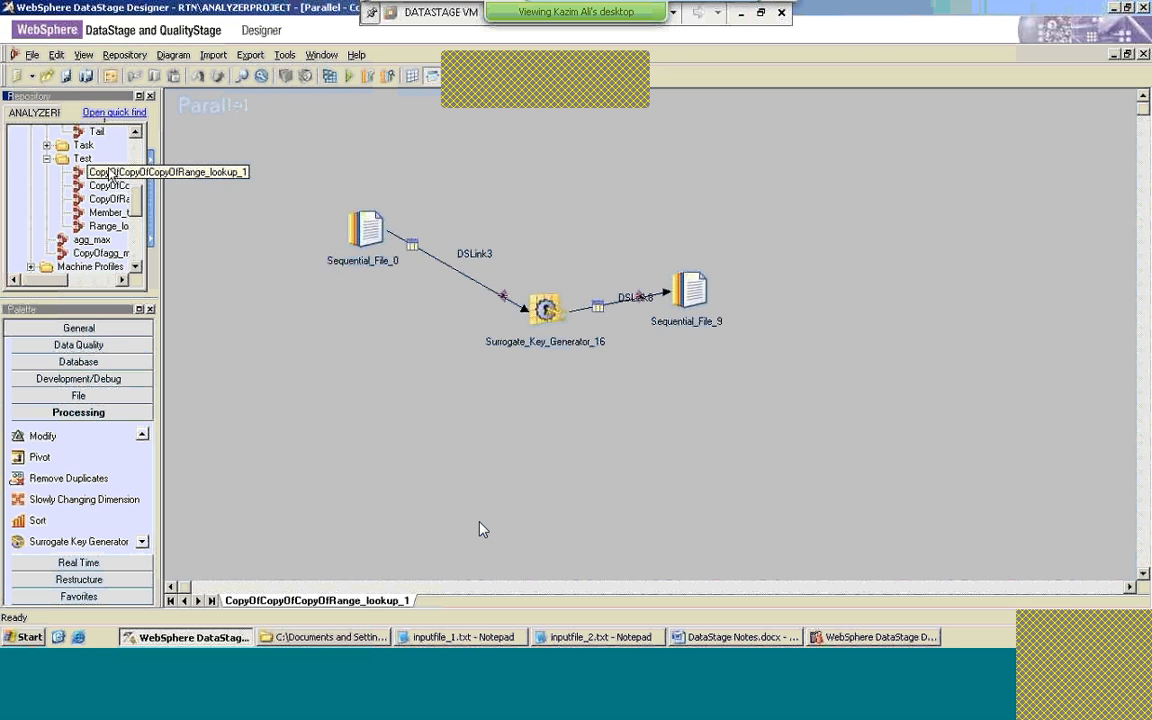
Step: Check the Surrogate_Key_Generator_16 properties in the new job copy and delete the stage, leaving its links in place
double_click(543, 316)
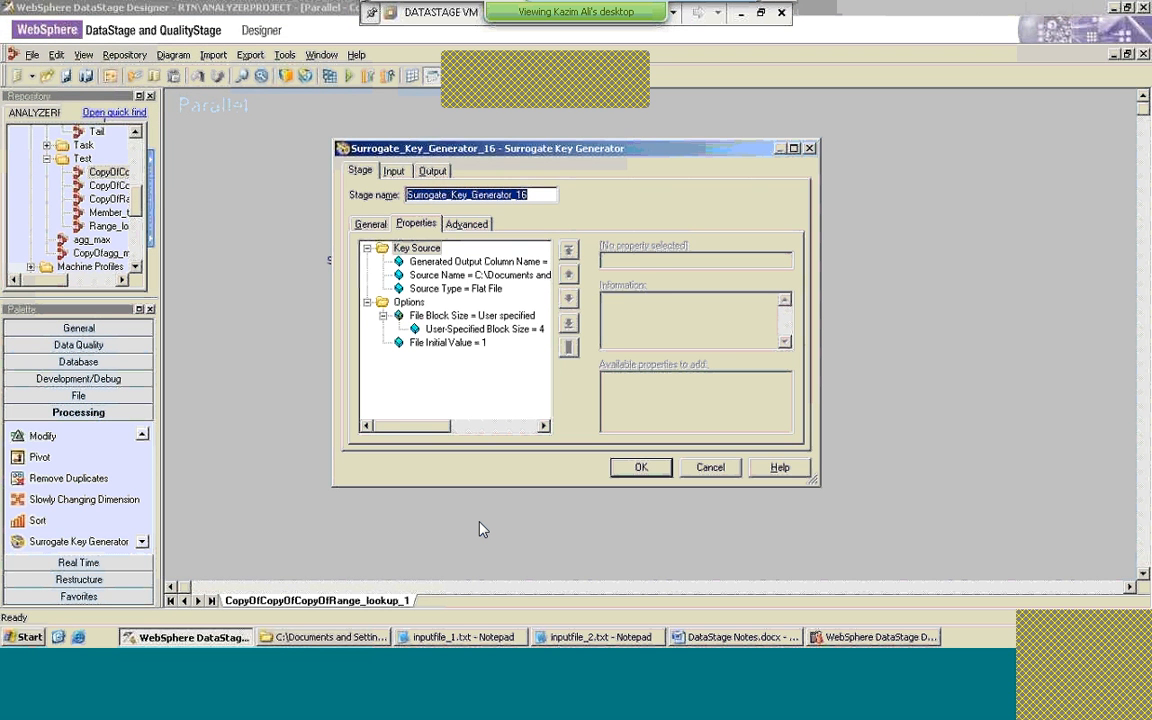
click(710, 467)
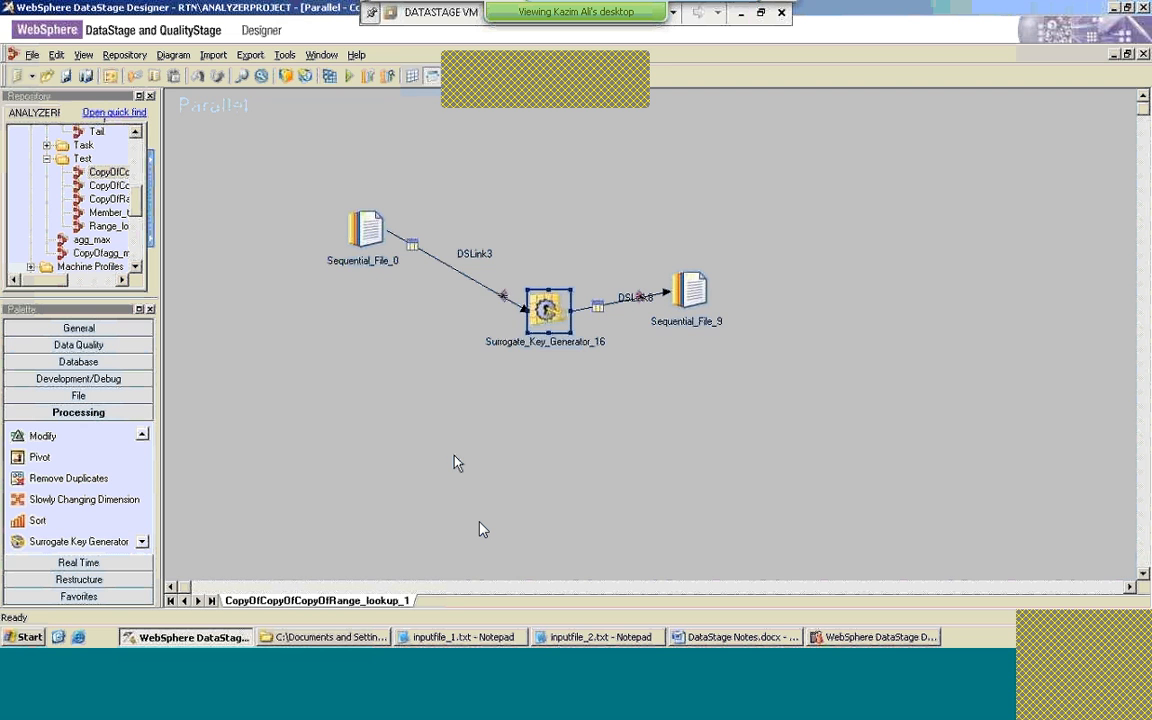
key(Delete)
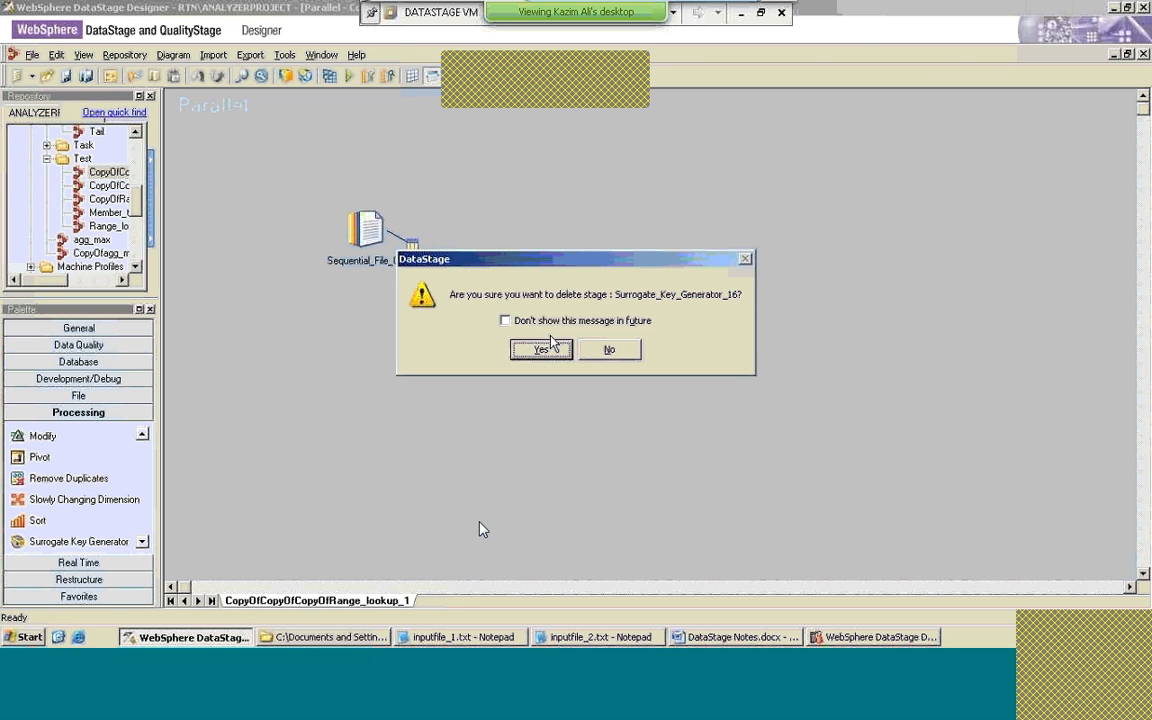
click(549, 344)
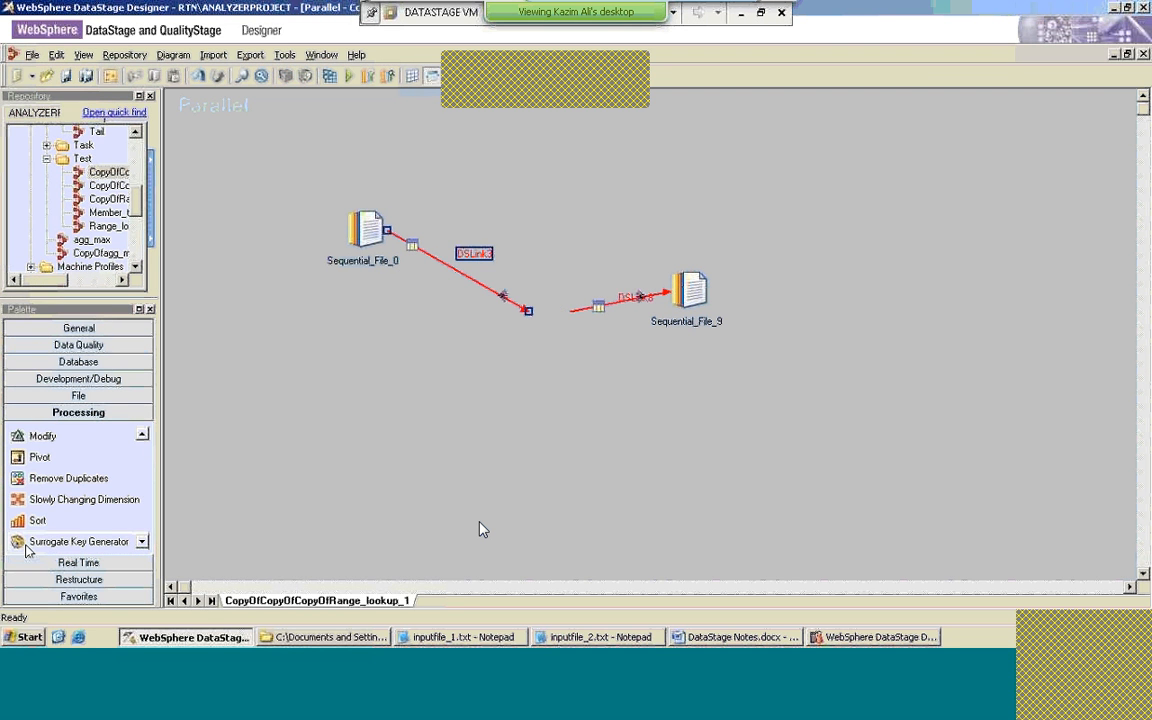
Step: Place a new Surrogate Key Generator stage between DSLink3 and DSLink8 and set its generated output column name to skey
key(ctrl+z)
drag(78, 541, 548, 331)
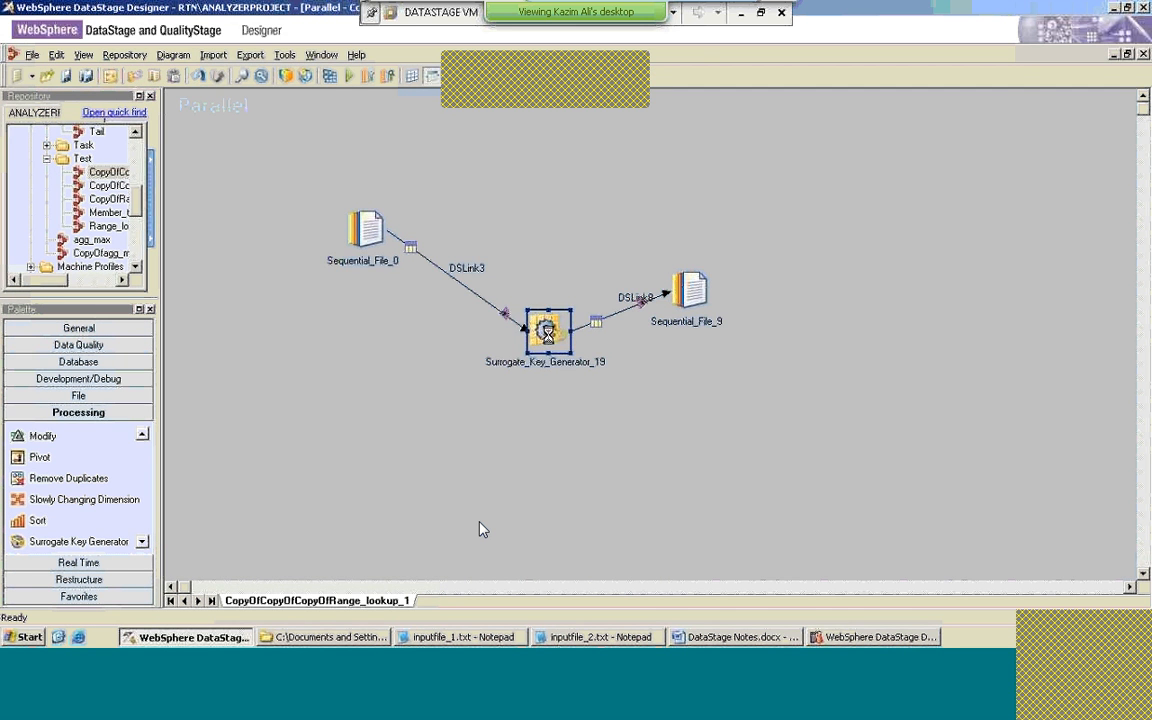
double_click(548, 334)
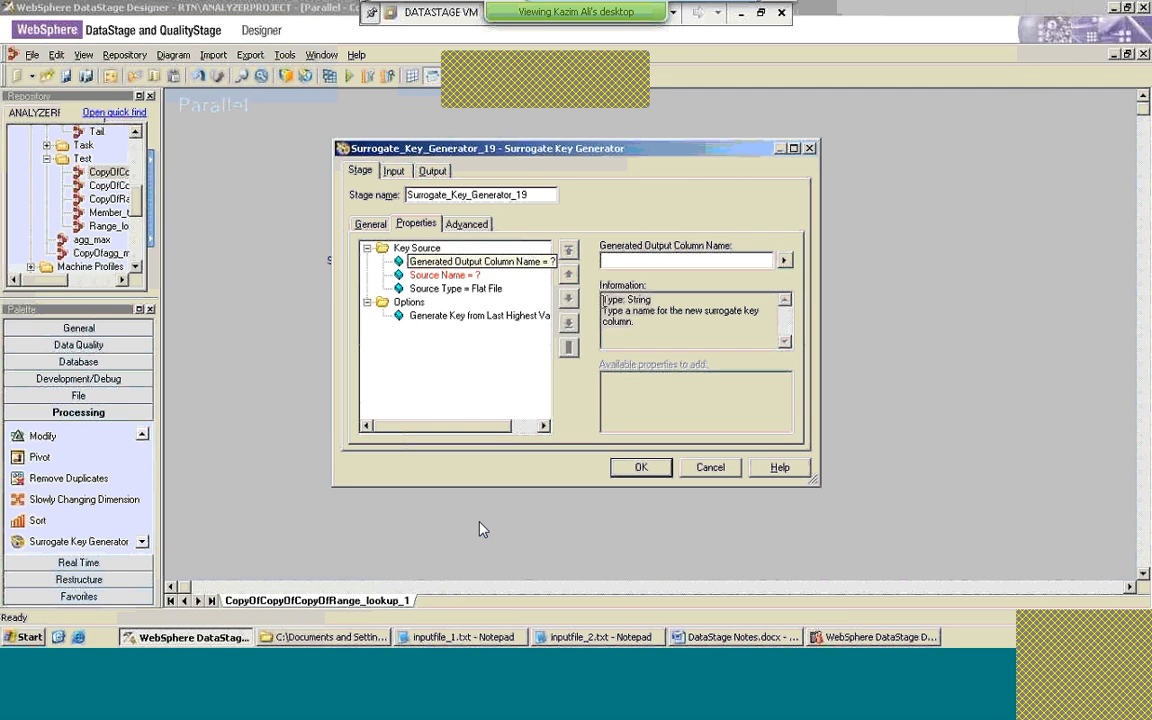
click(784, 260)
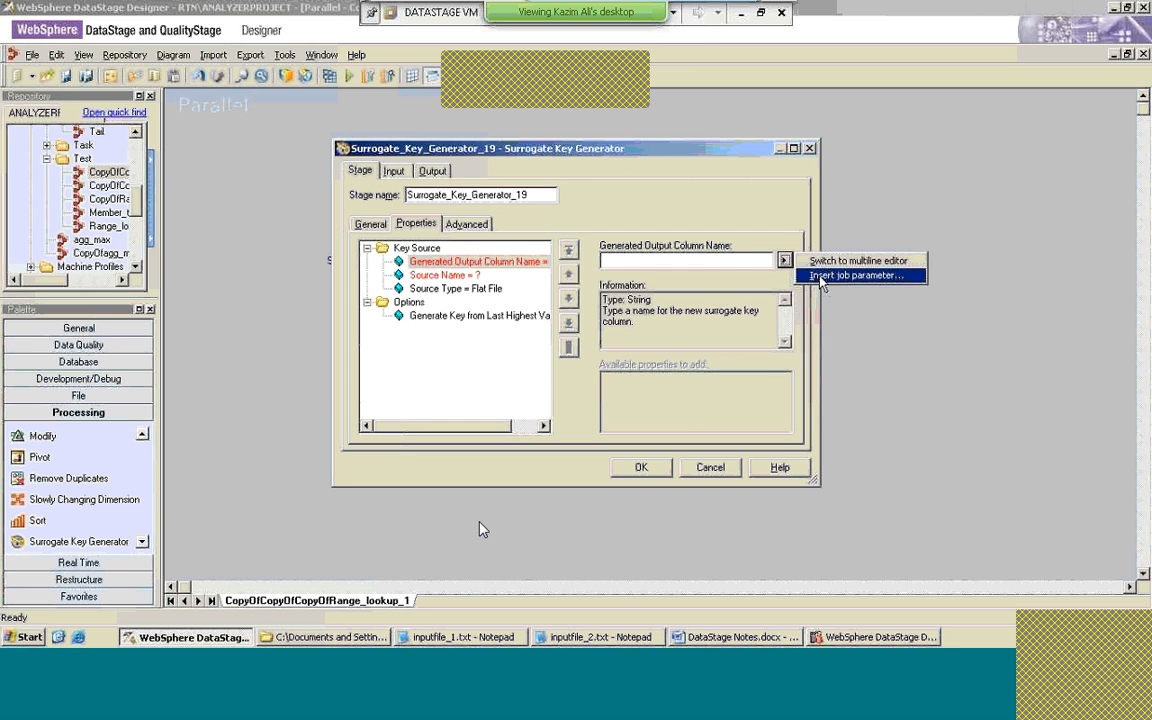
click(733, 259)
text(skey)
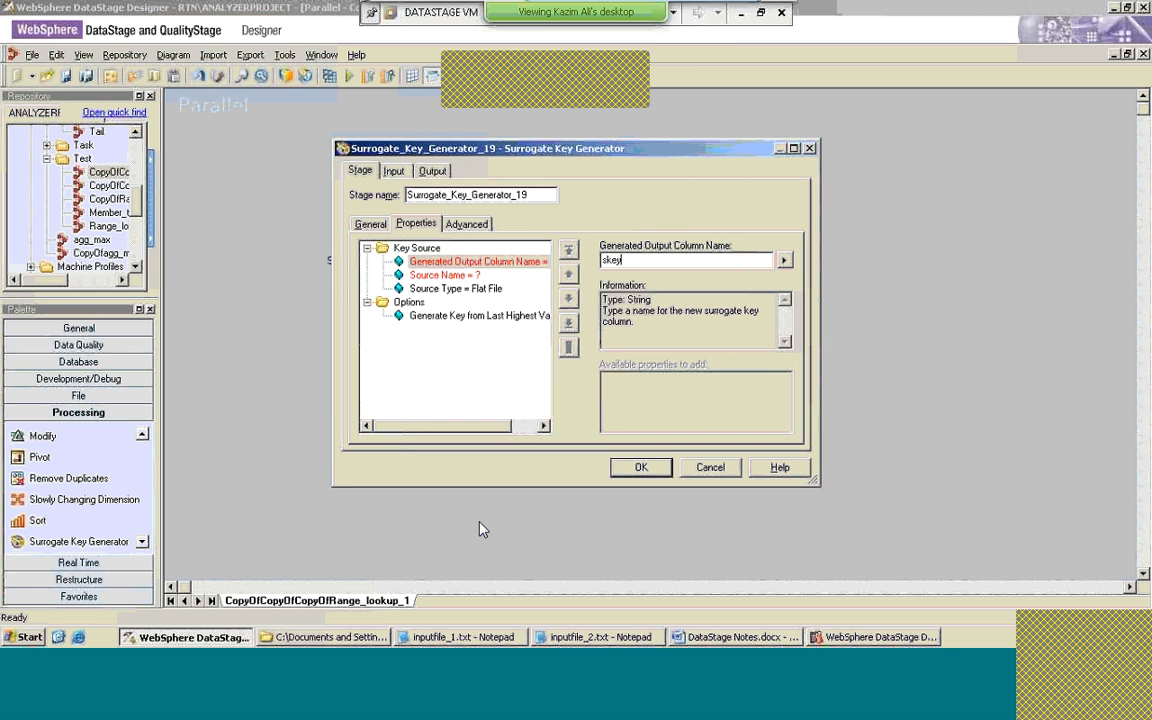
Step: Set the Surrogate Key Generator's source name to skey_file.txt in the server's Assign folder
click(455, 277)
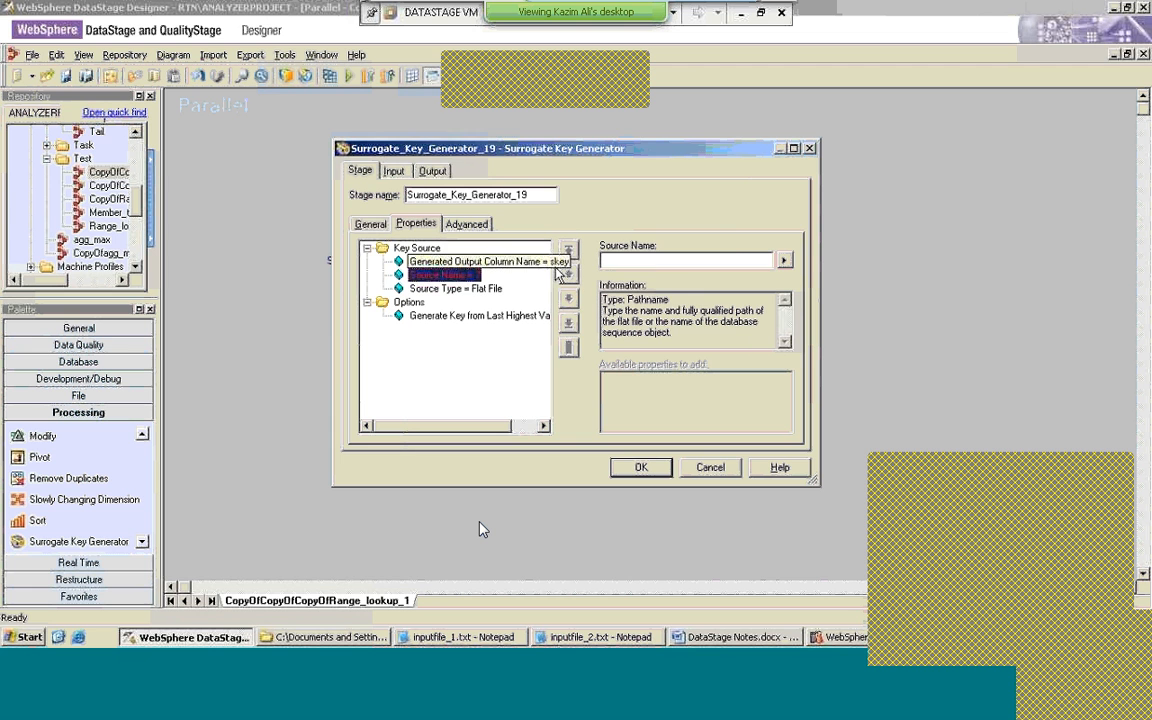
click(784, 260)
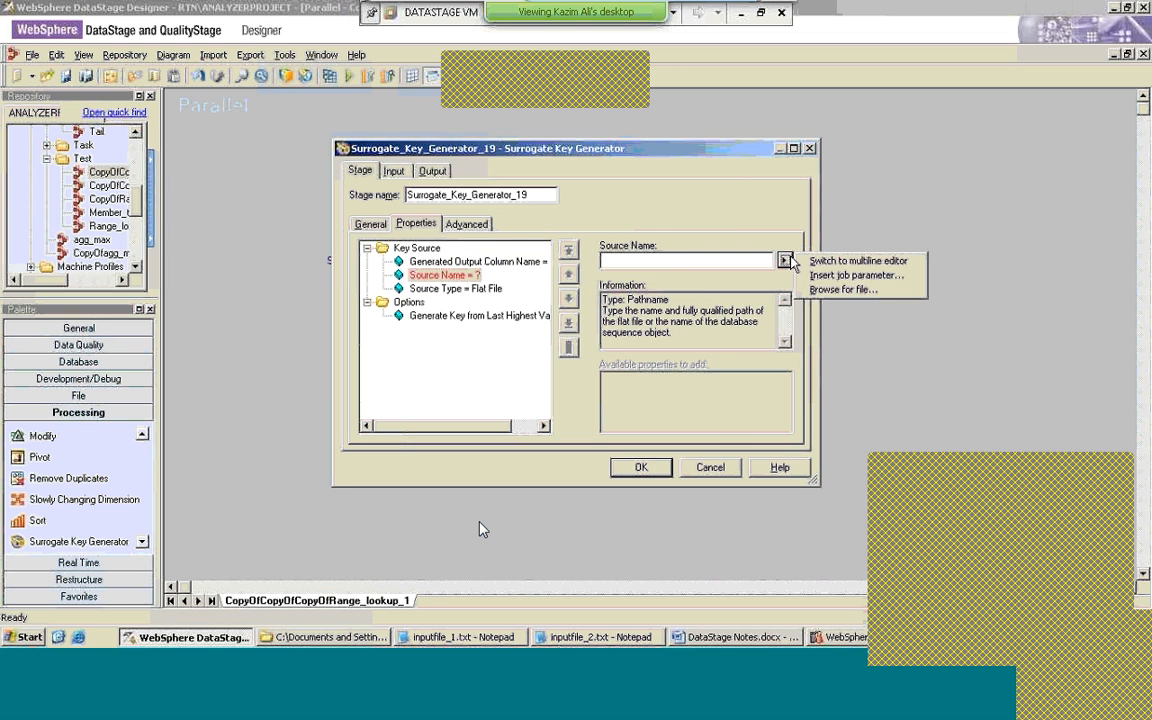
click(838, 290)
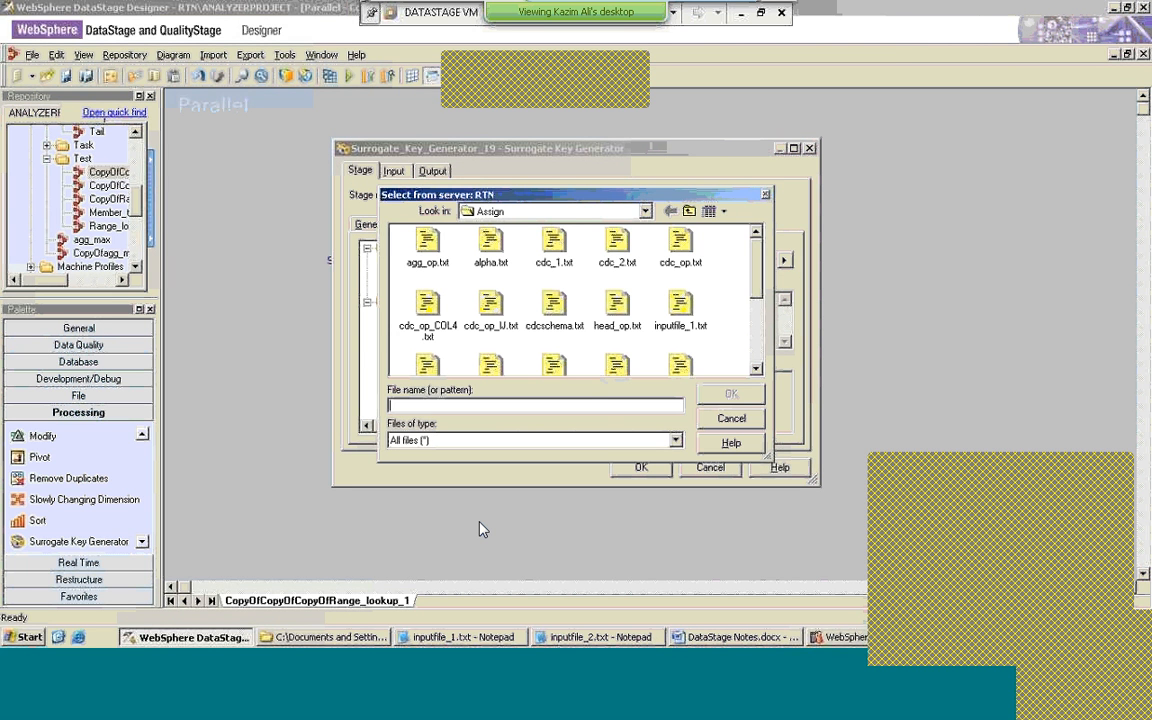
click(580, 405)
text(skey_)
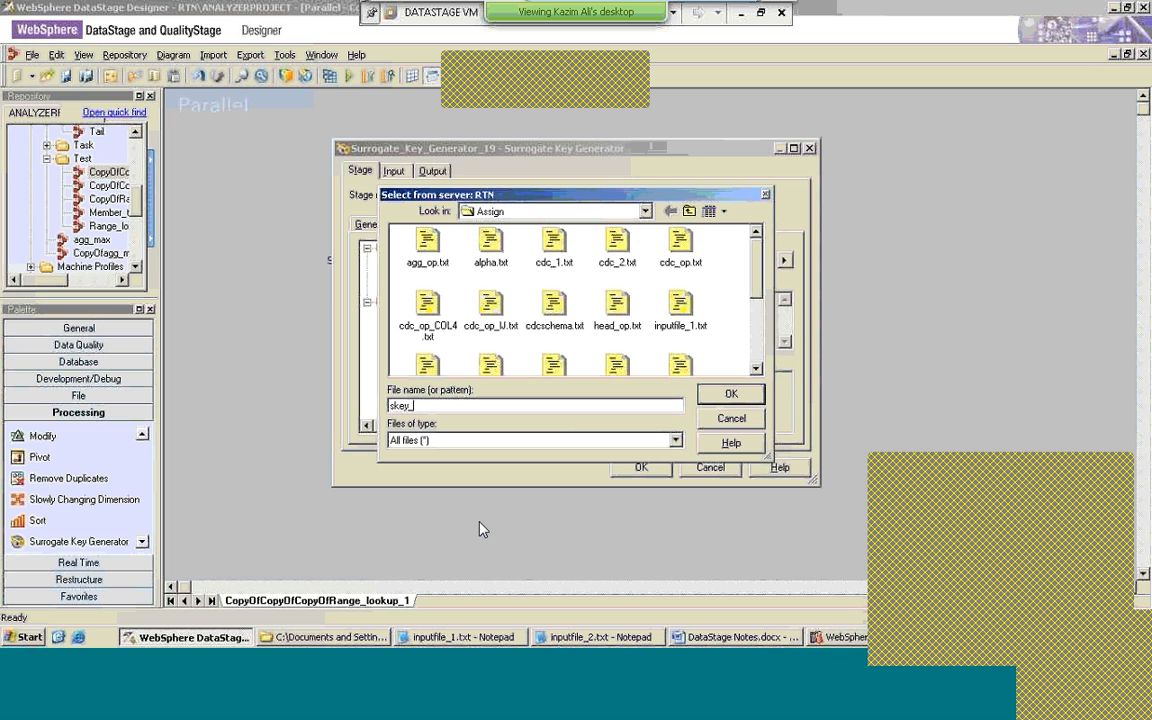
text(fiee.txt)
click(731, 398)
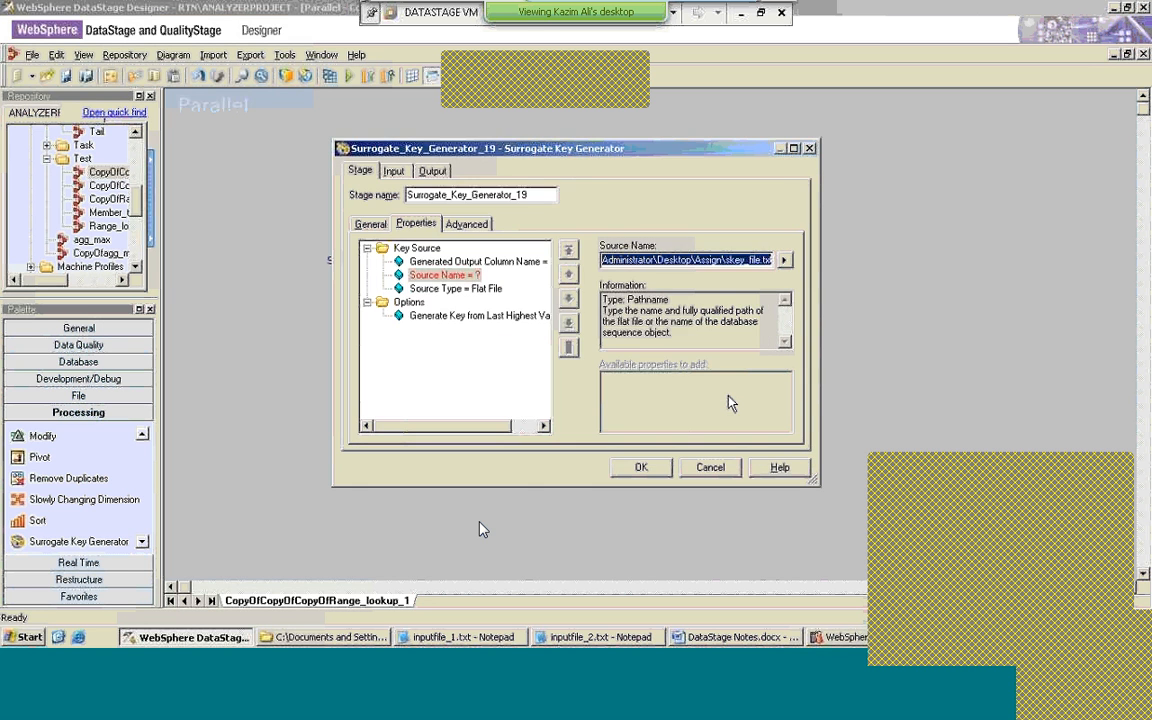
Step: Set Generate Key from Last Highest Value to Yes and accept the Surrogate Key Generator settings
click(478, 289)
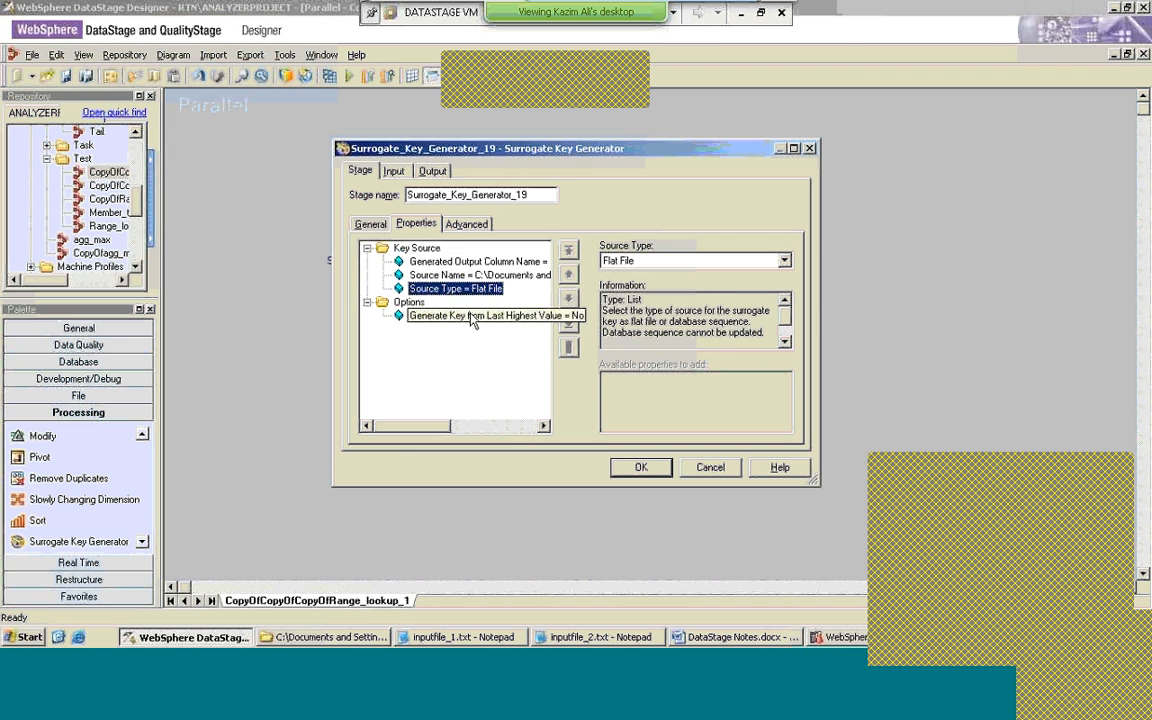
click(472, 316)
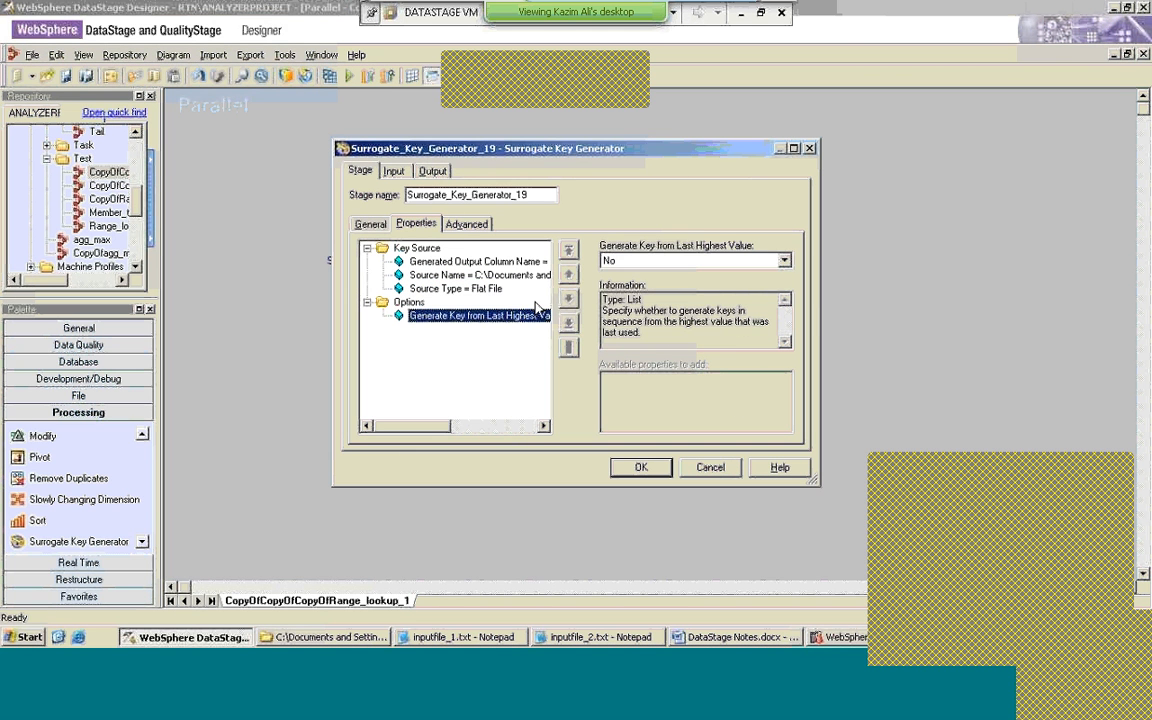
click(786, 262)
click(727, 294)
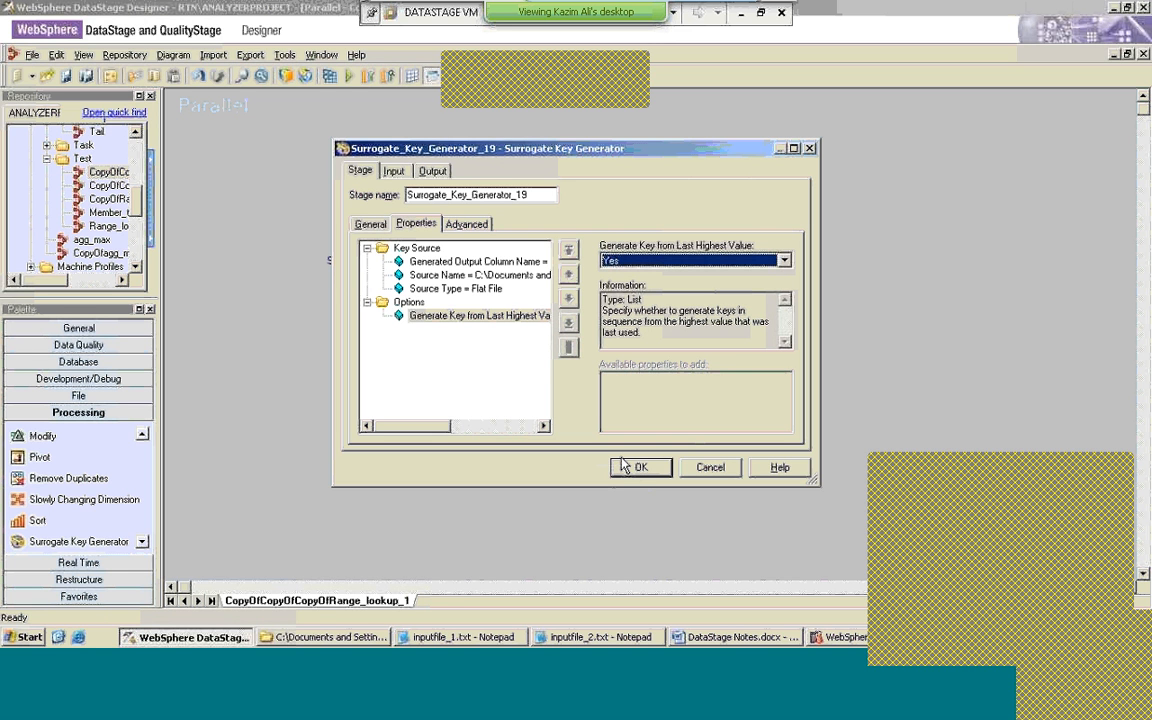
click(432, 170)
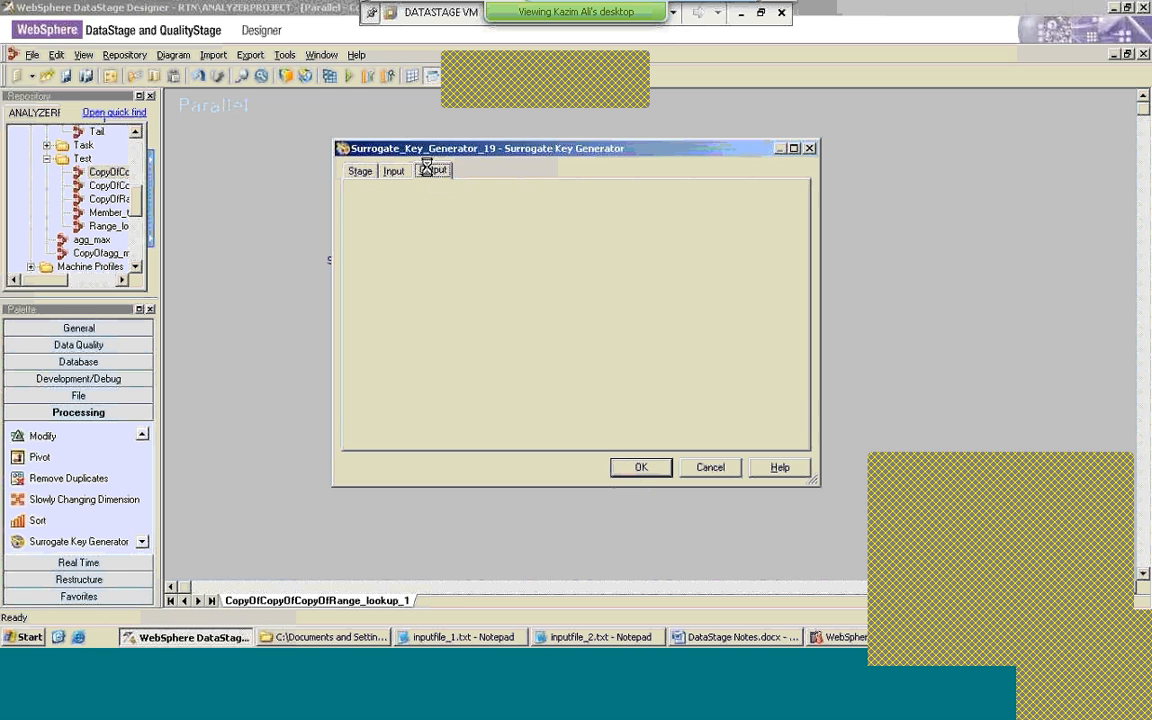
click(648, 469)
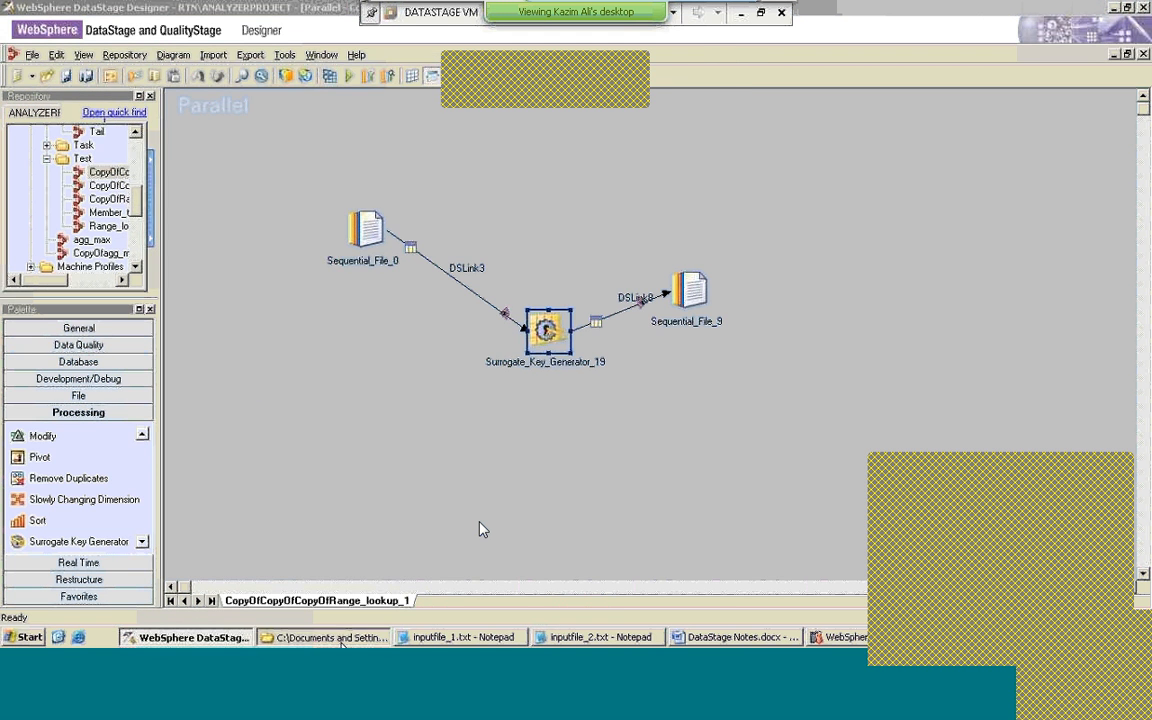
Step: Inspect the contents of skey_file.txt from the Assign folder in Notepad, close it, and return to the job design
click(341, 638)
double_click(108, 492)
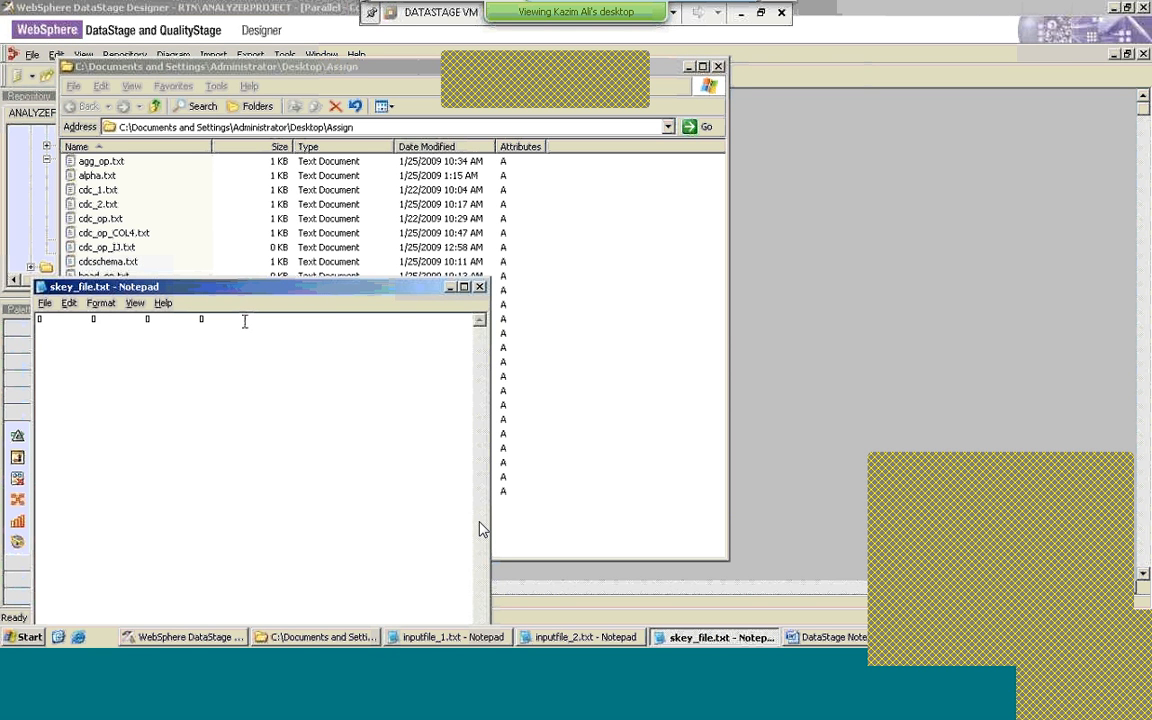
click(244, 321)
click(480, 289)
click(861, 249)
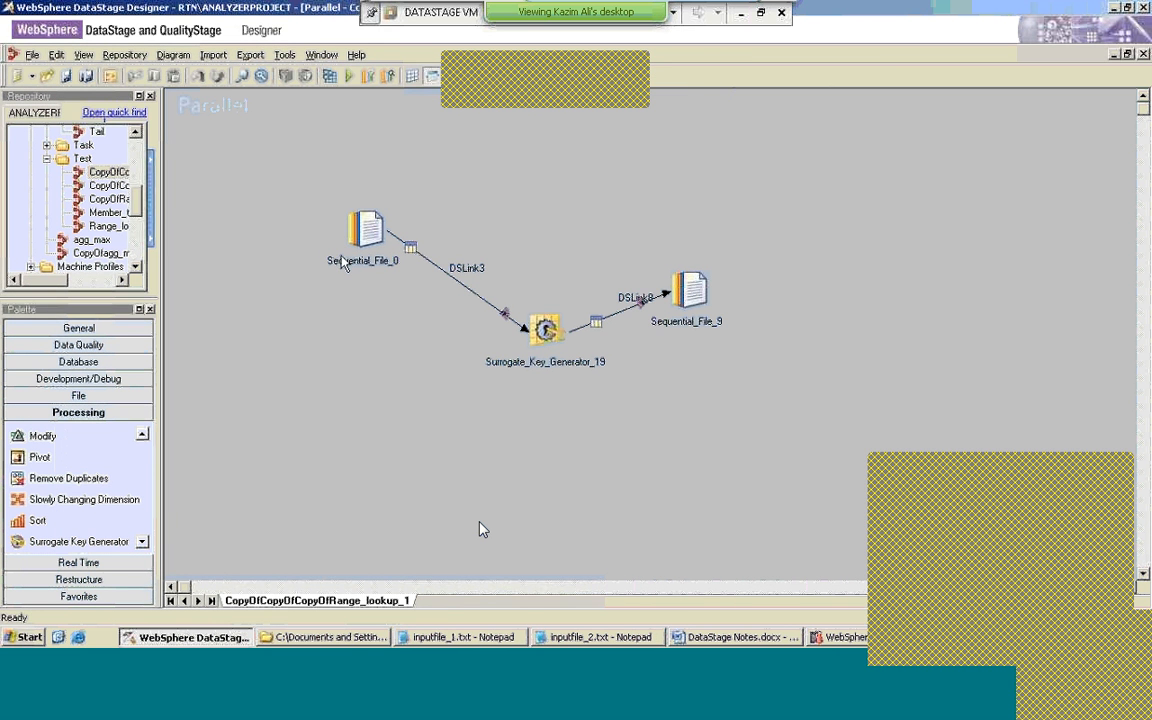
Step: Compile the CopyOfCopyOfCopyOfRange_lookup_1 job and run it with no warning limit
click(332, 76)
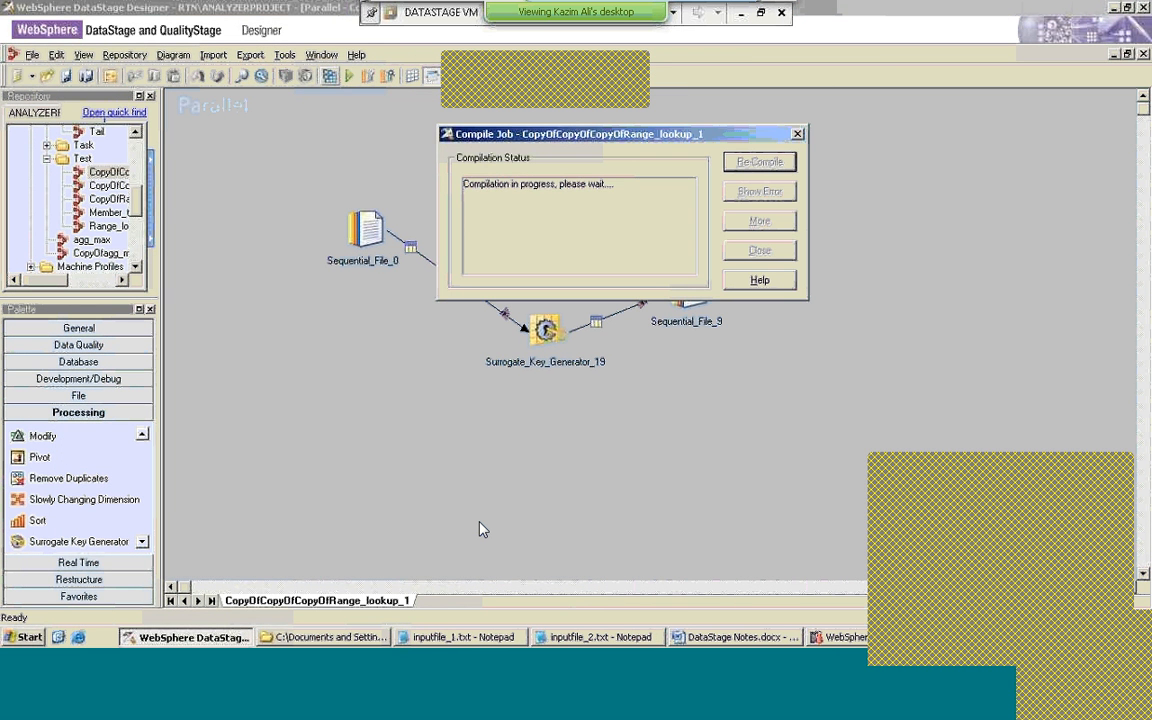
click(760, 250)
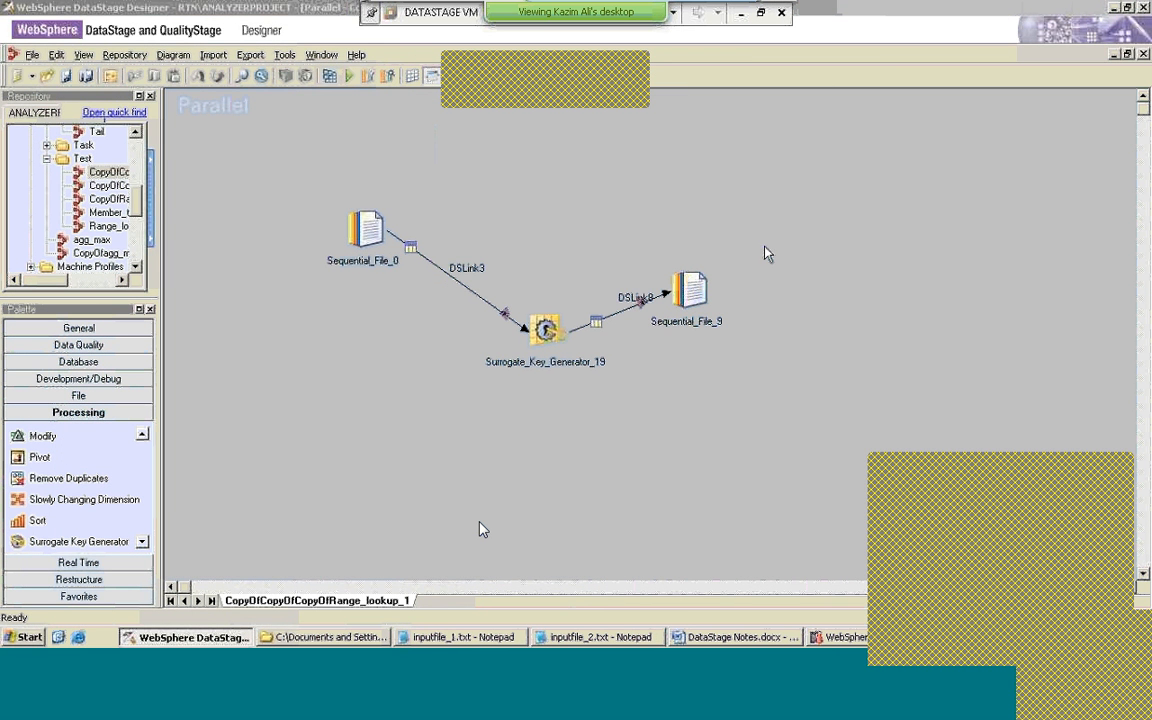
click(348, 76)
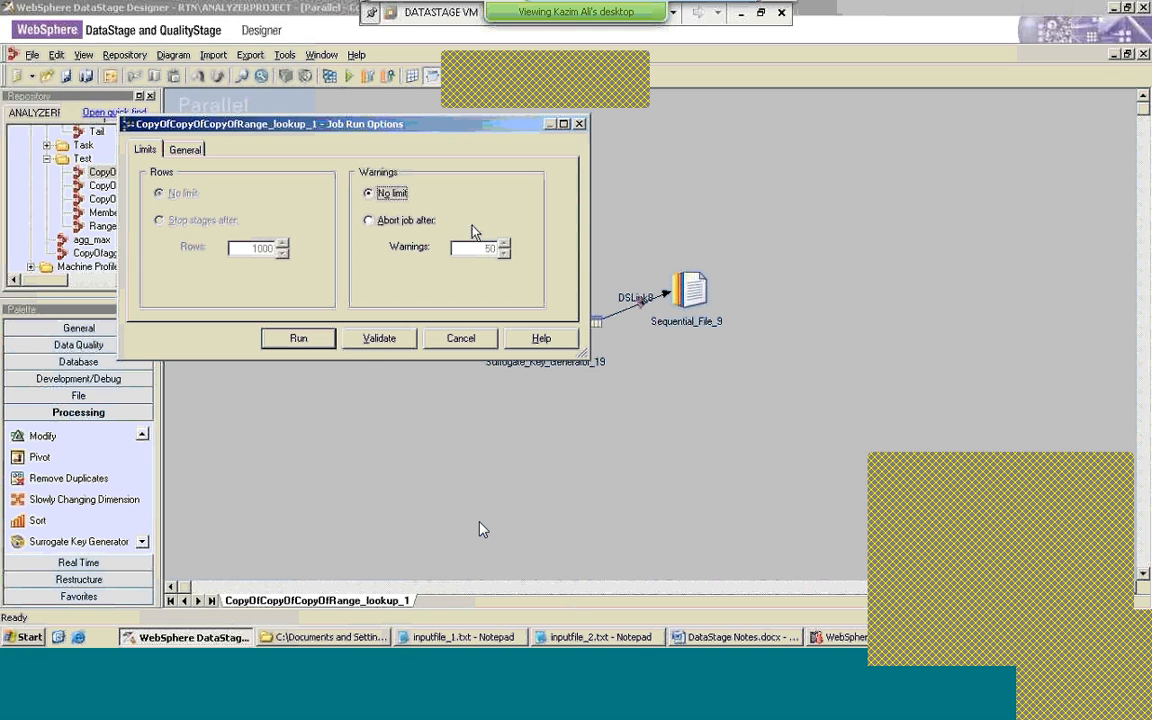
click(316, 344)
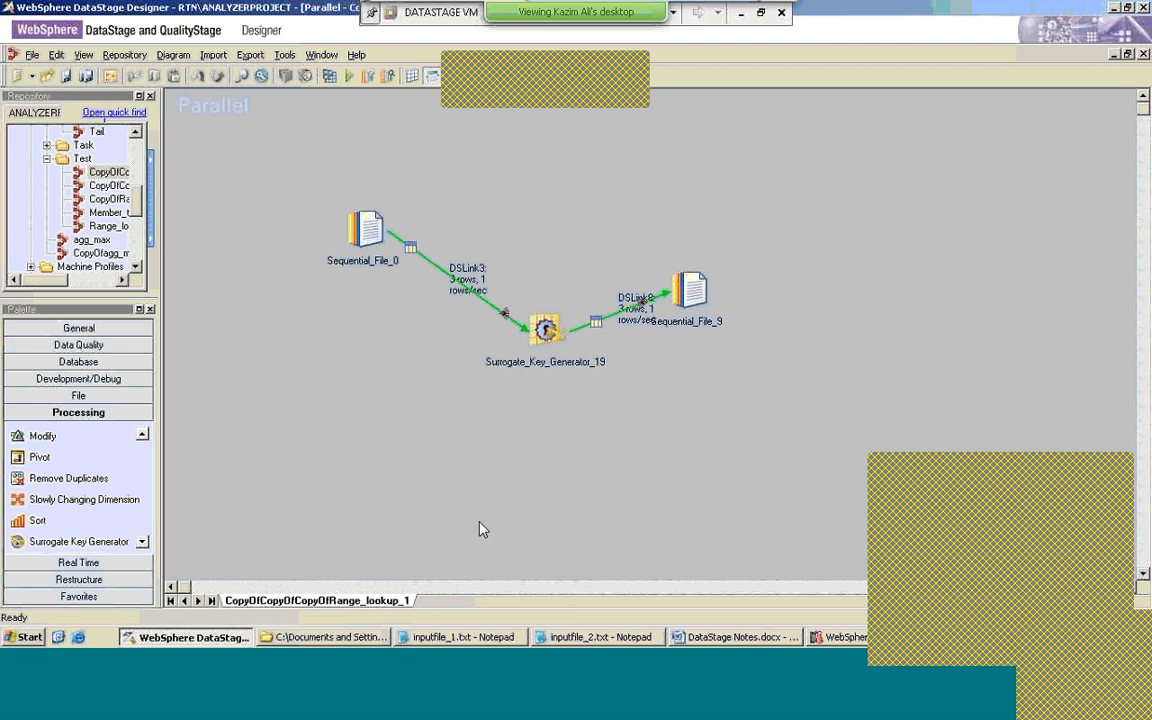
Step: View the output data of Sequential_File_9 to check the generated skey values
double_click(689, 289)
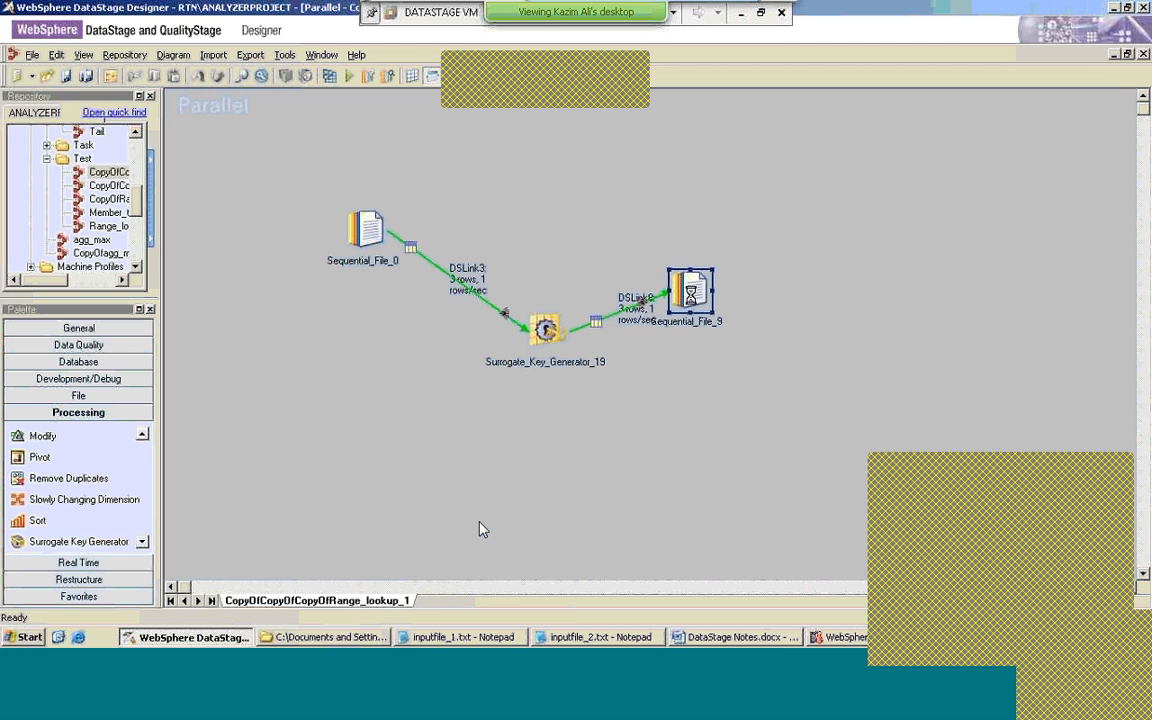
click(758, 198)
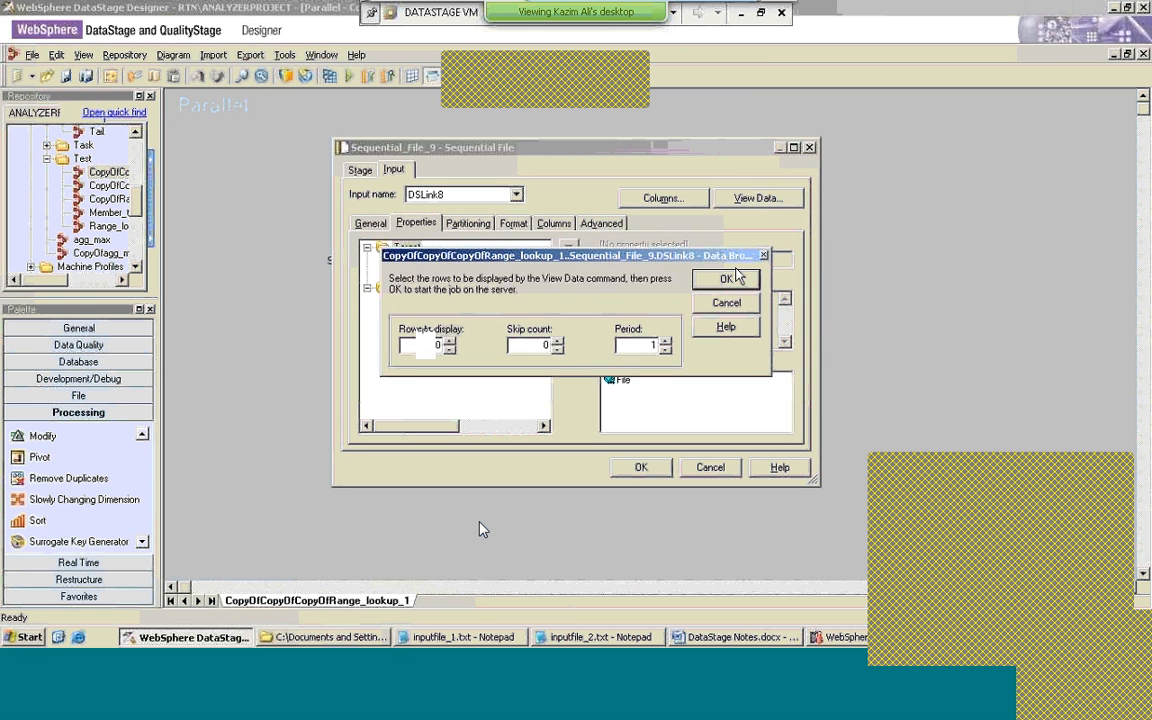
click(730, 278)
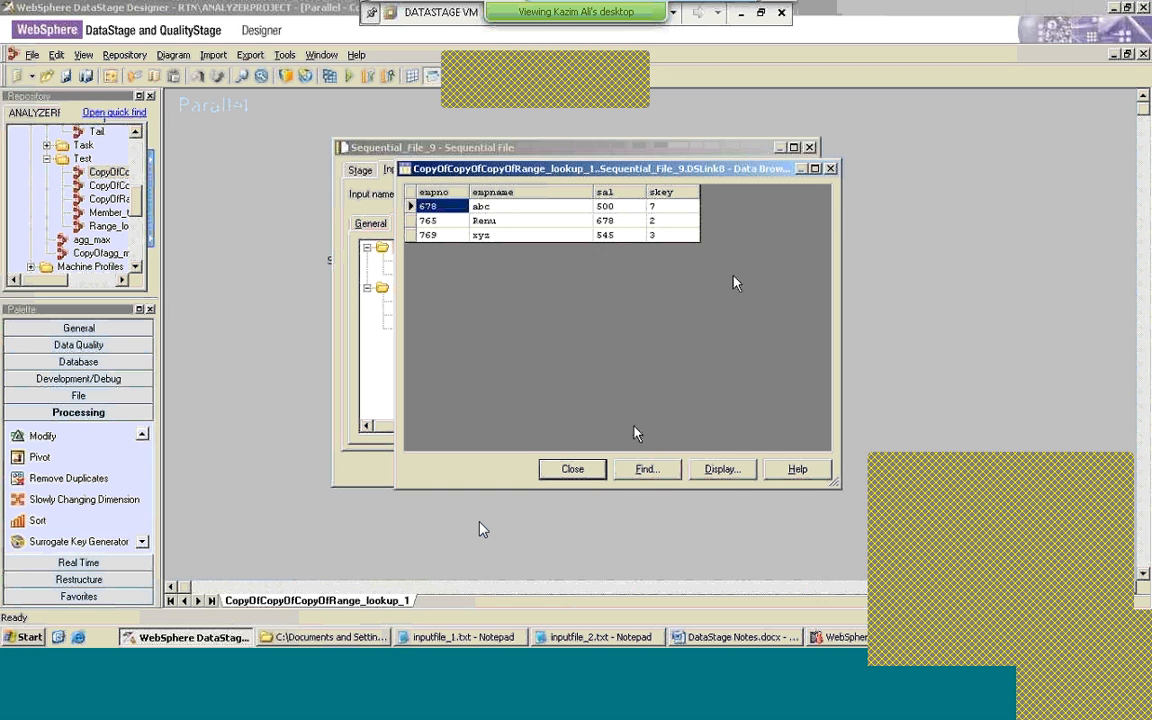
click(575, 469)
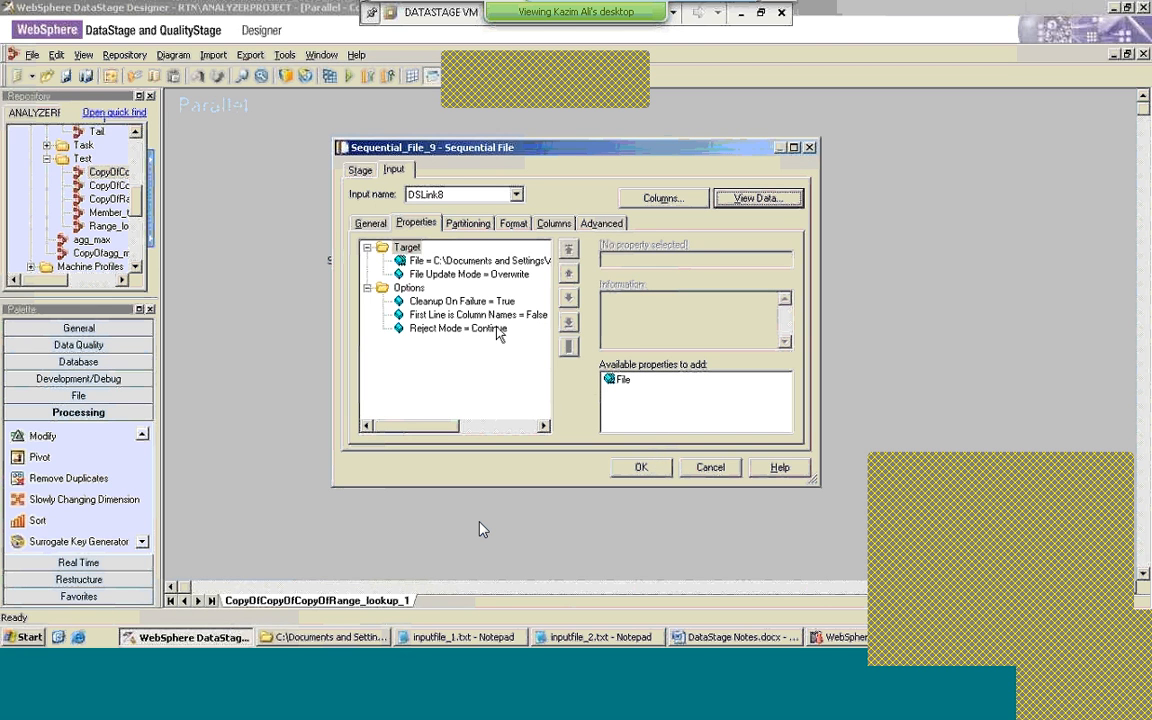
Step: Set the File Update Mode of Sequential_File_9 to Append and accept the stage changes
click(465, 275)
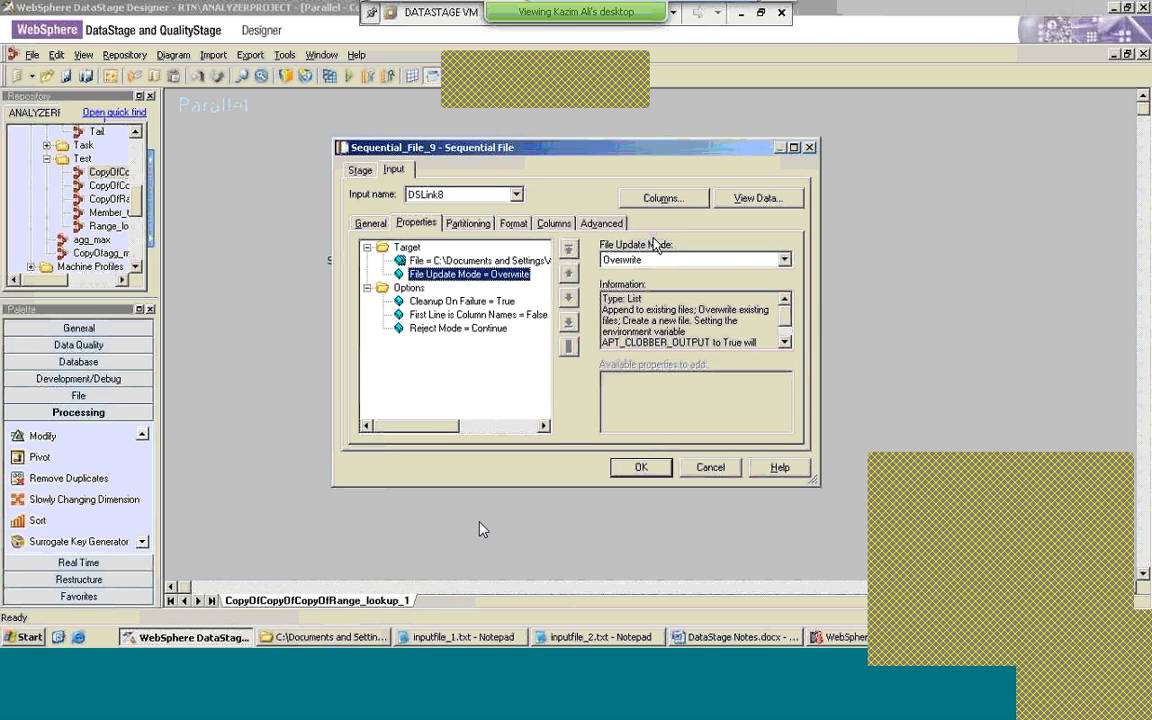
click(786, 262)
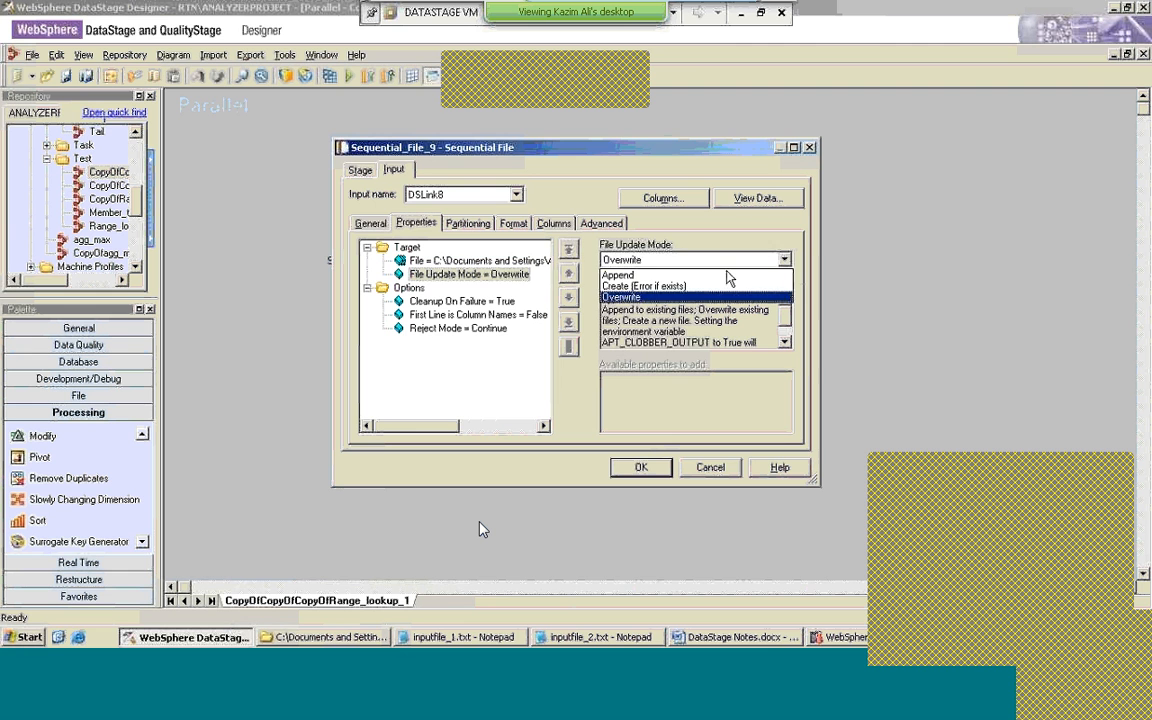
click(700, 271)
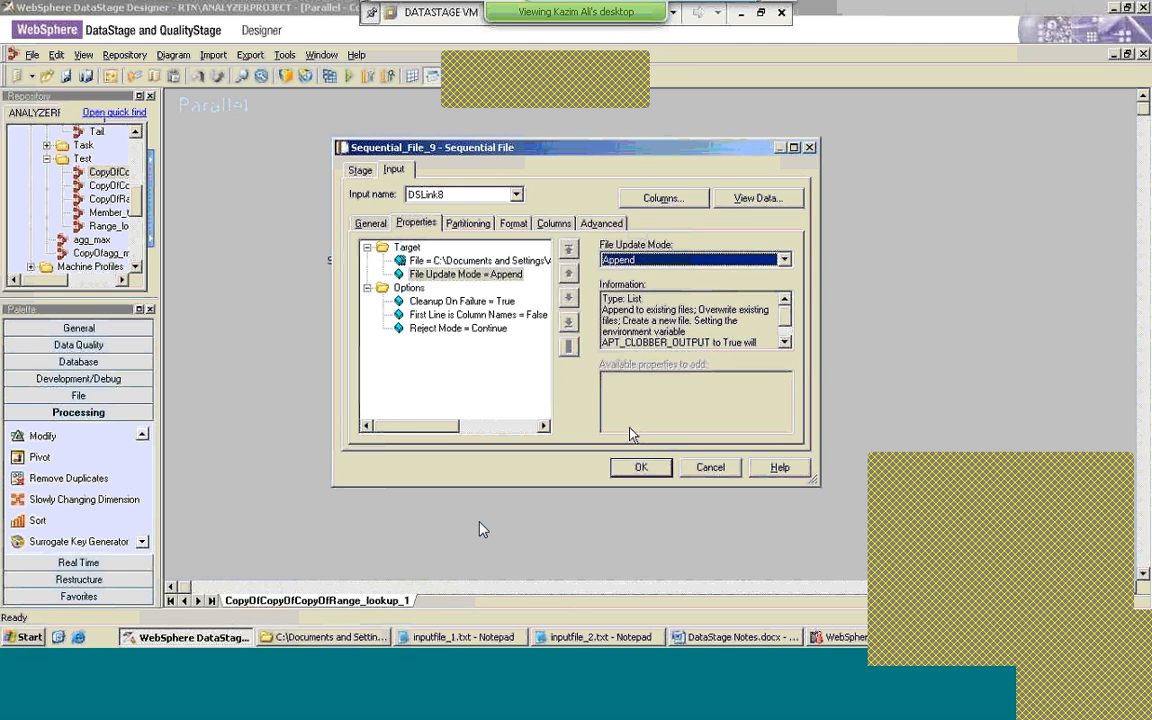
click(632, 469)
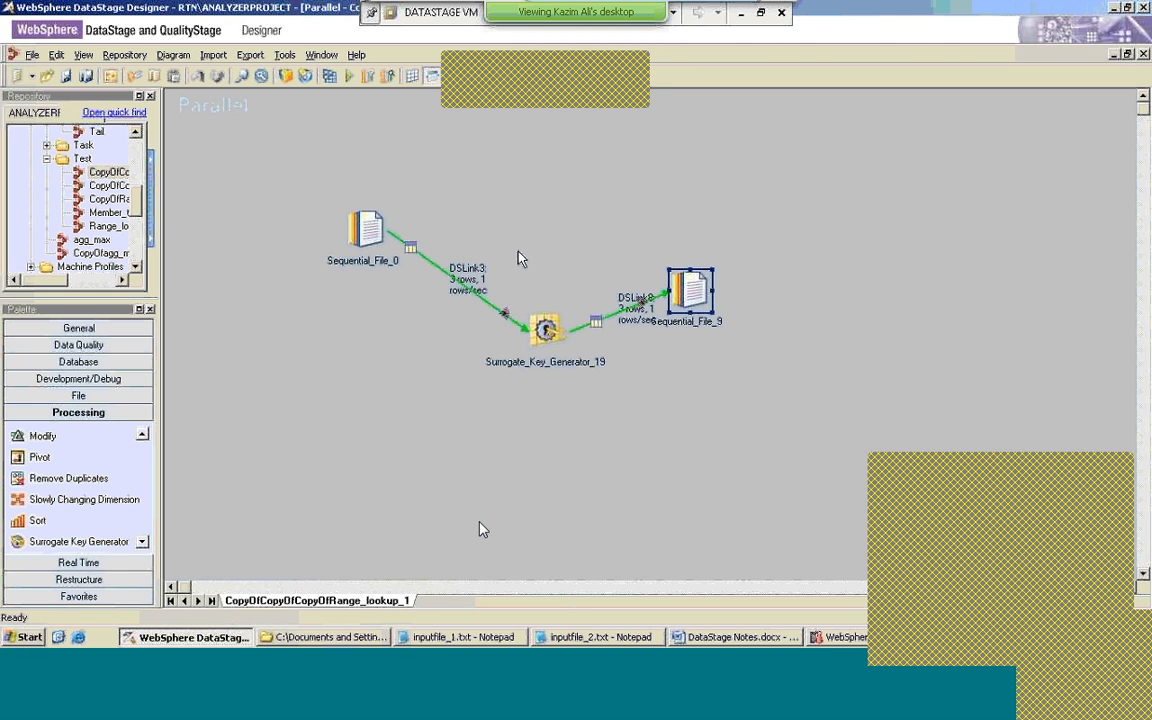
Step: Recompile the job with the append setting and run it again
click(330, 76)
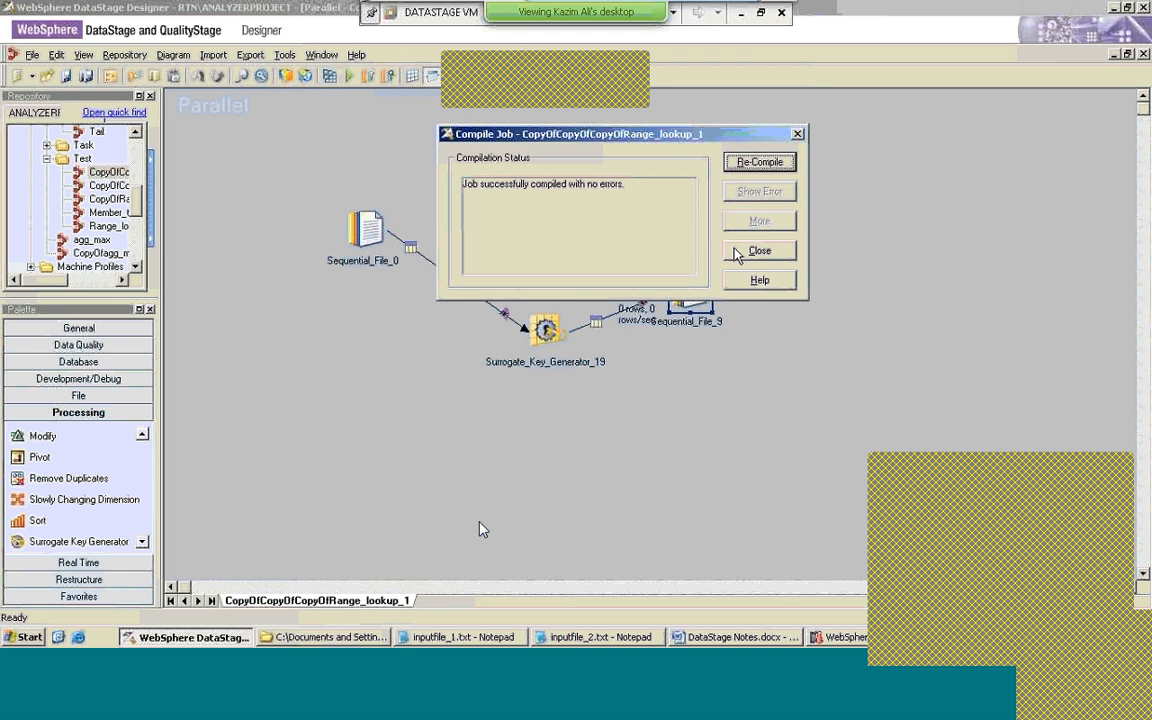
click(760, 250)
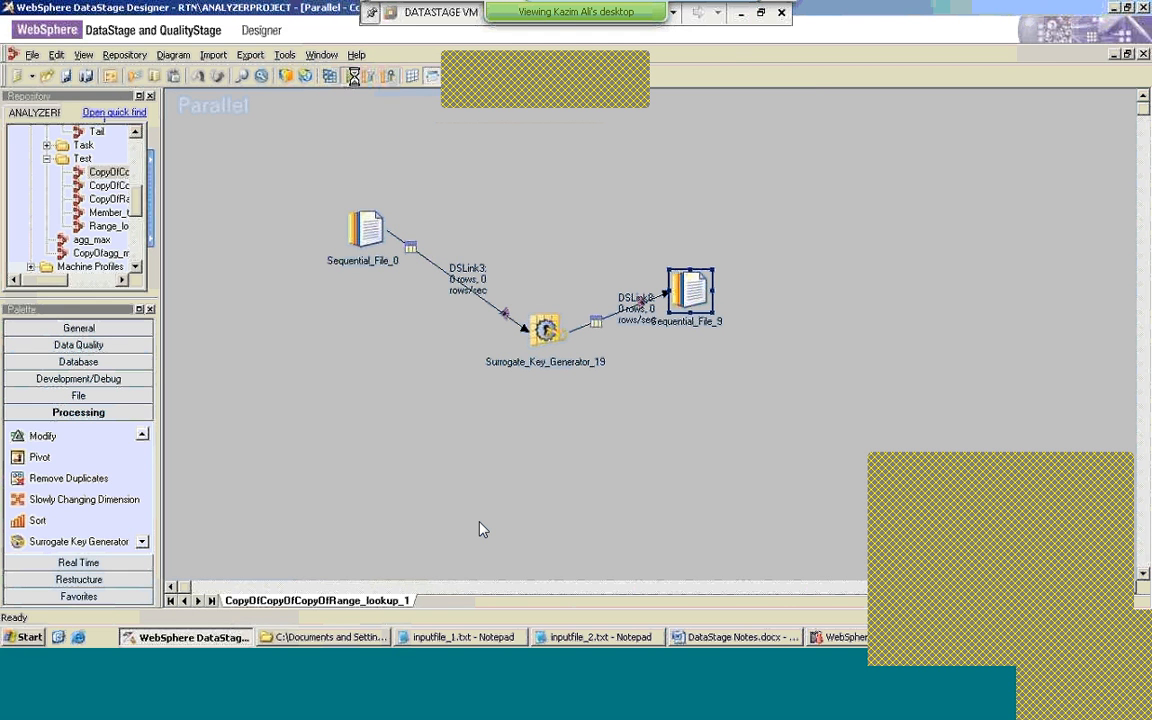
key(ctrl+F5)
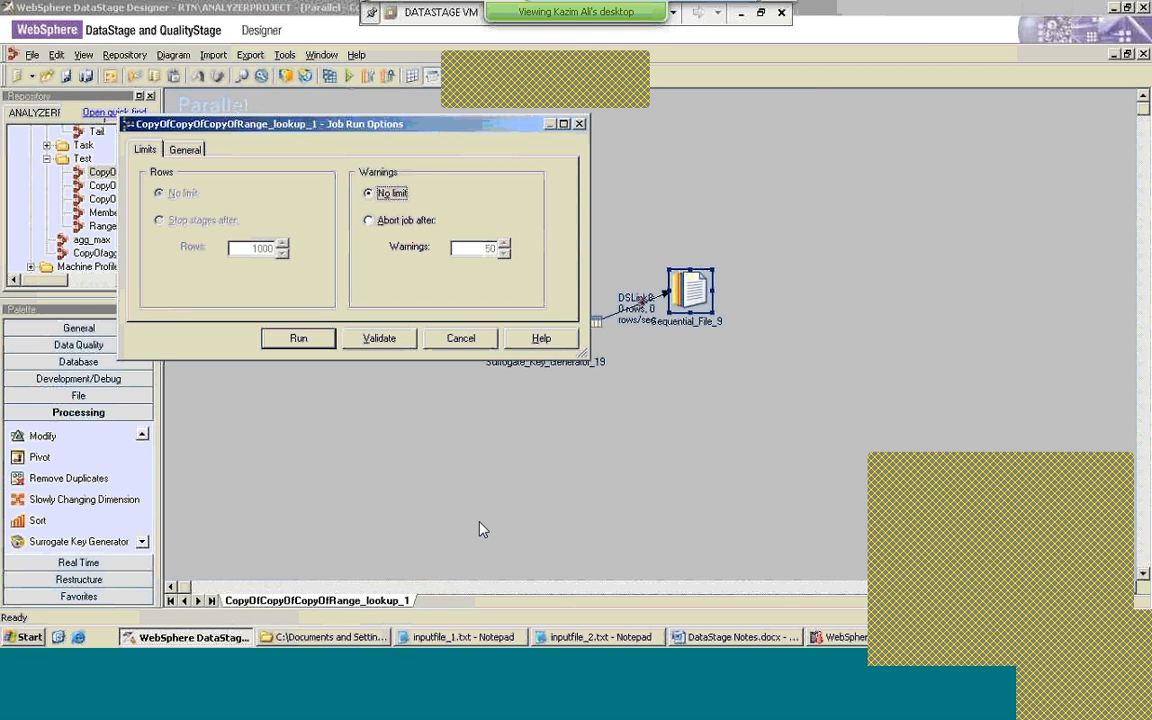
click(302, 339)
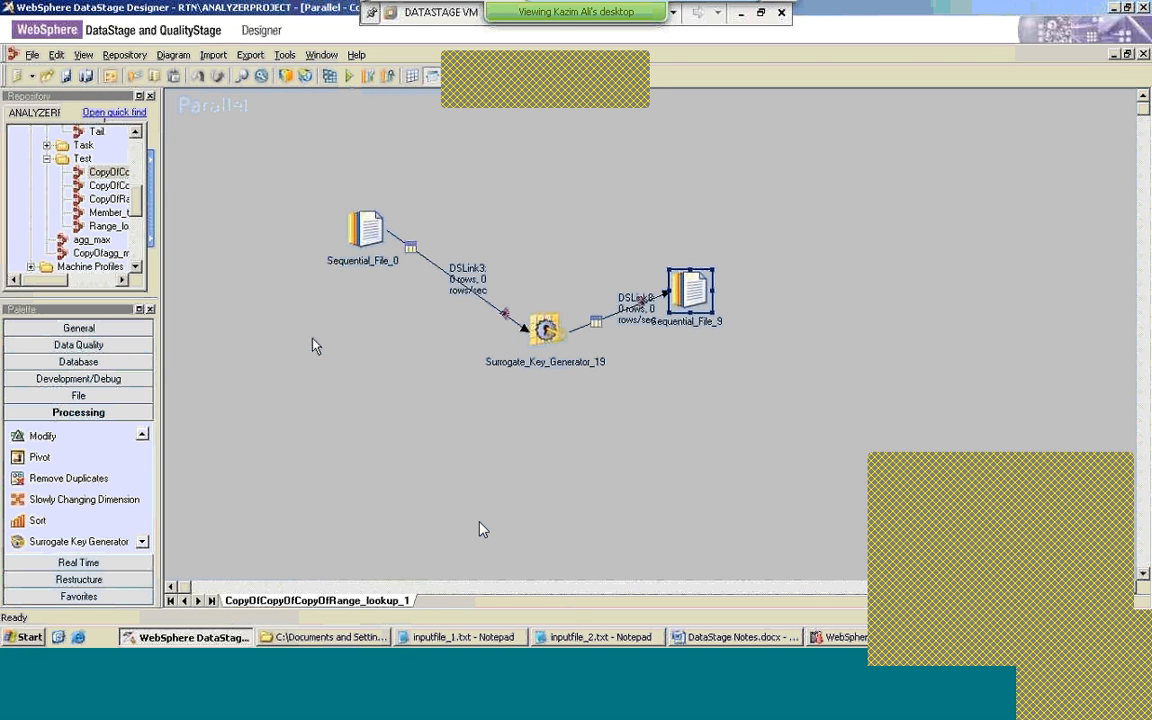
Step: View the appended rows in Sequential_File_9 and compare the skey values from both runs
double_click(690, 290)
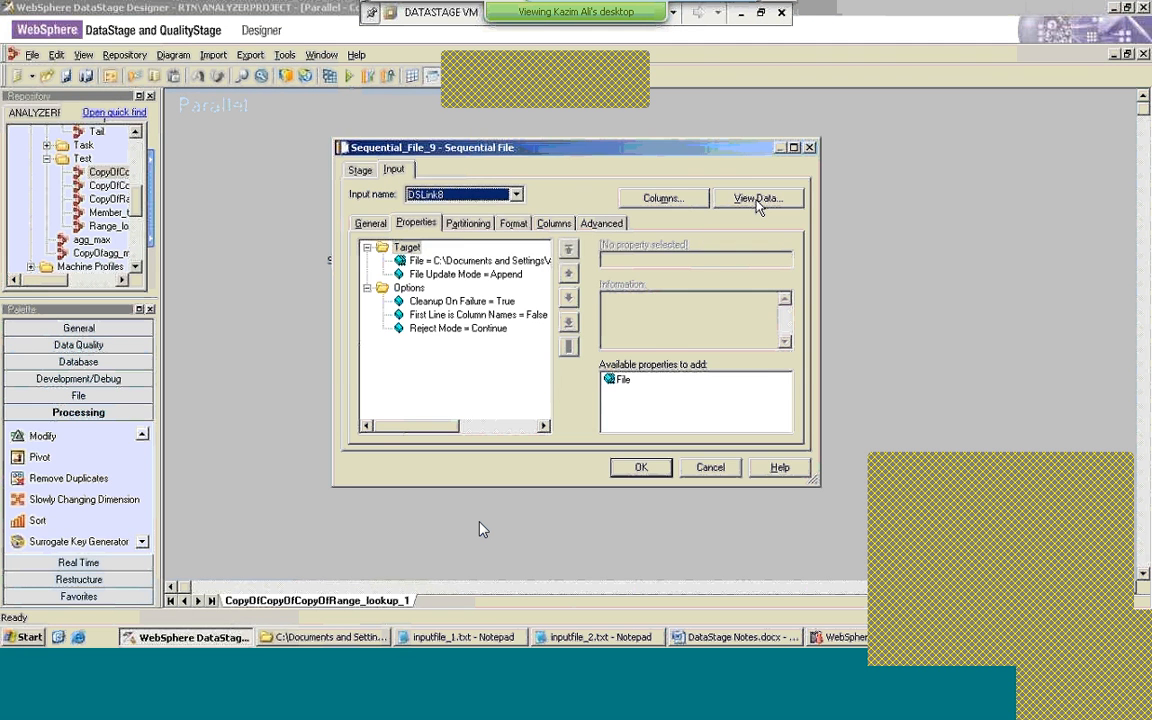
click(757, 198)
click(716, 286)
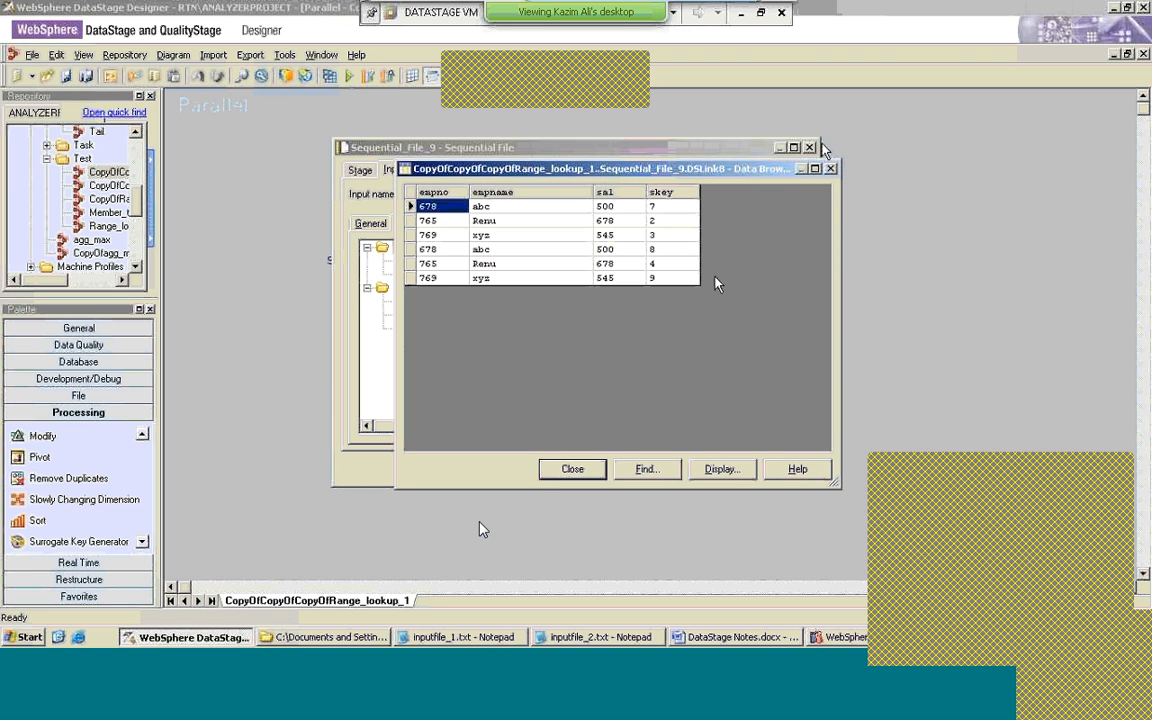
click(831, 169)
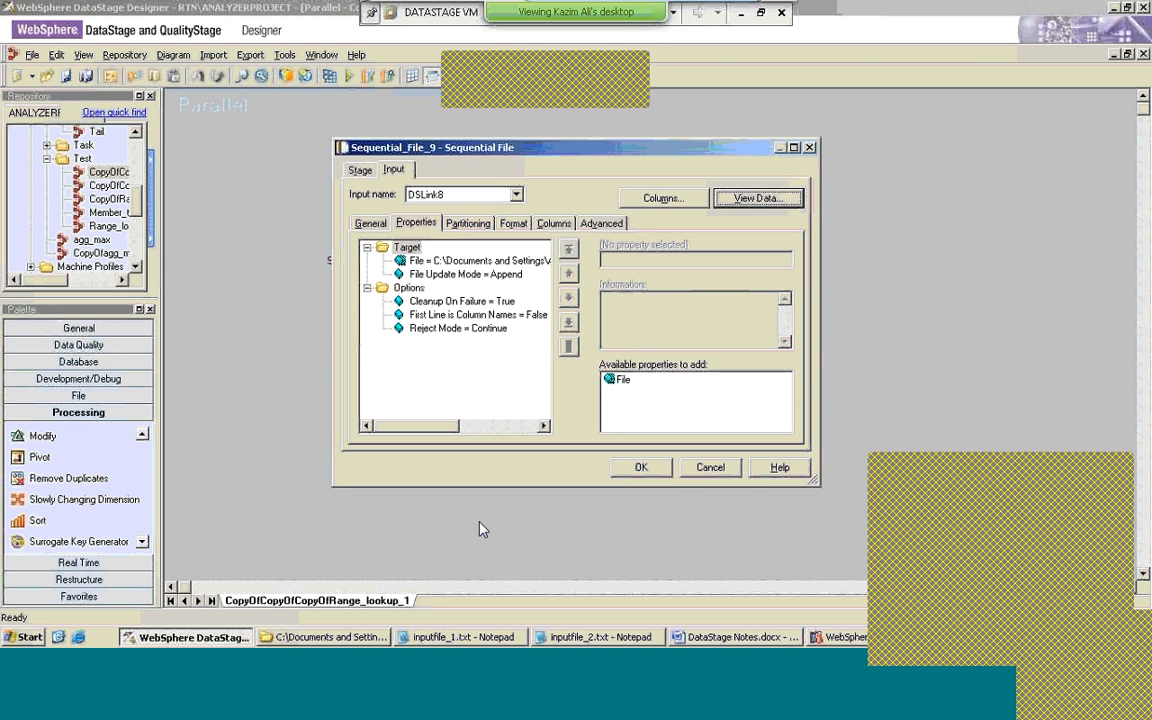
Step: Close the Sequential_File_9 stage, then compile the modified job and run it again
click(809, 148)
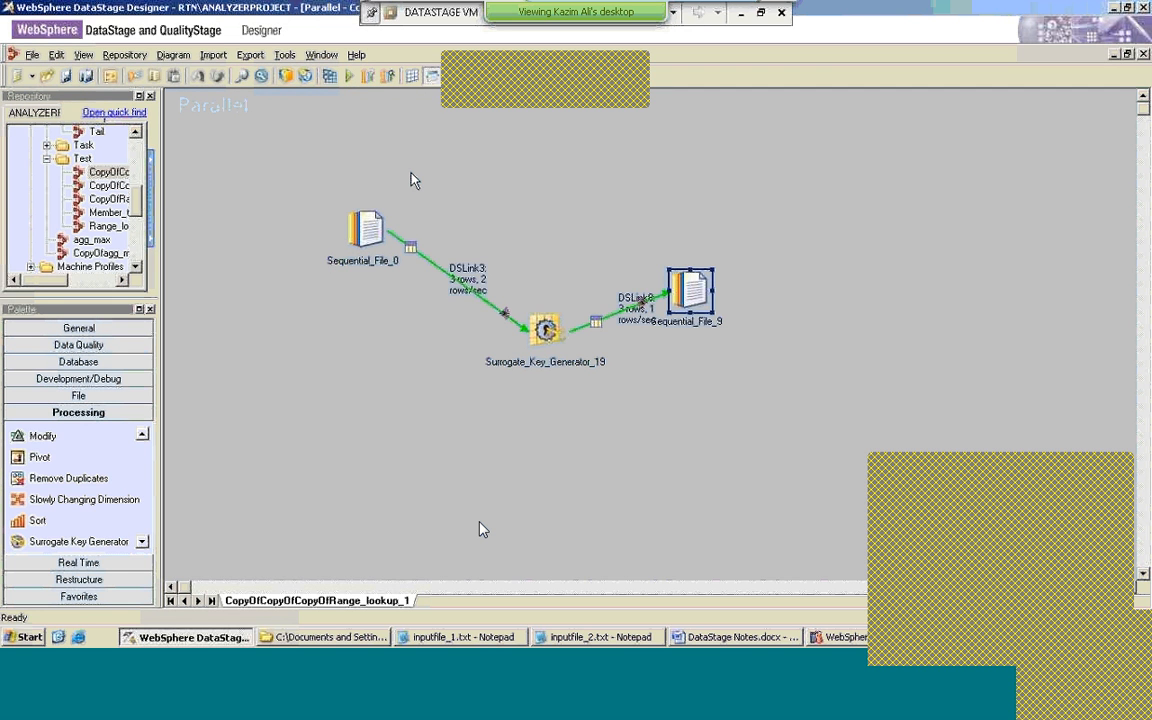
click(349, 76)
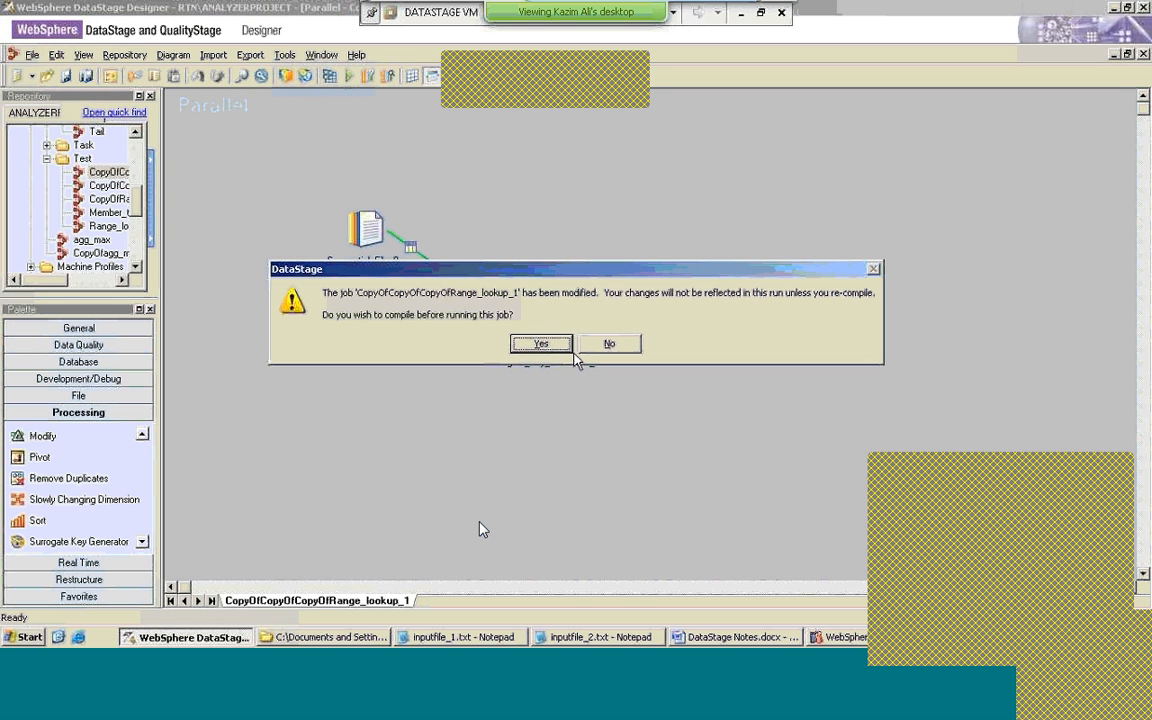
click(554, 346)
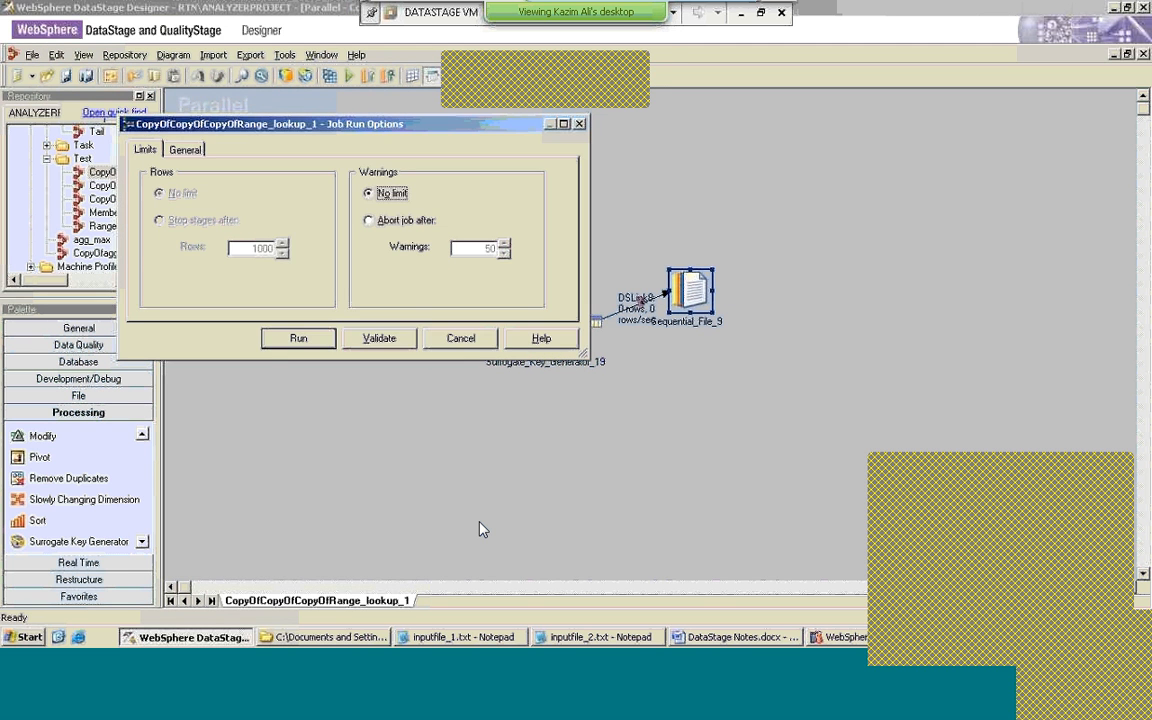
click(323, 342)
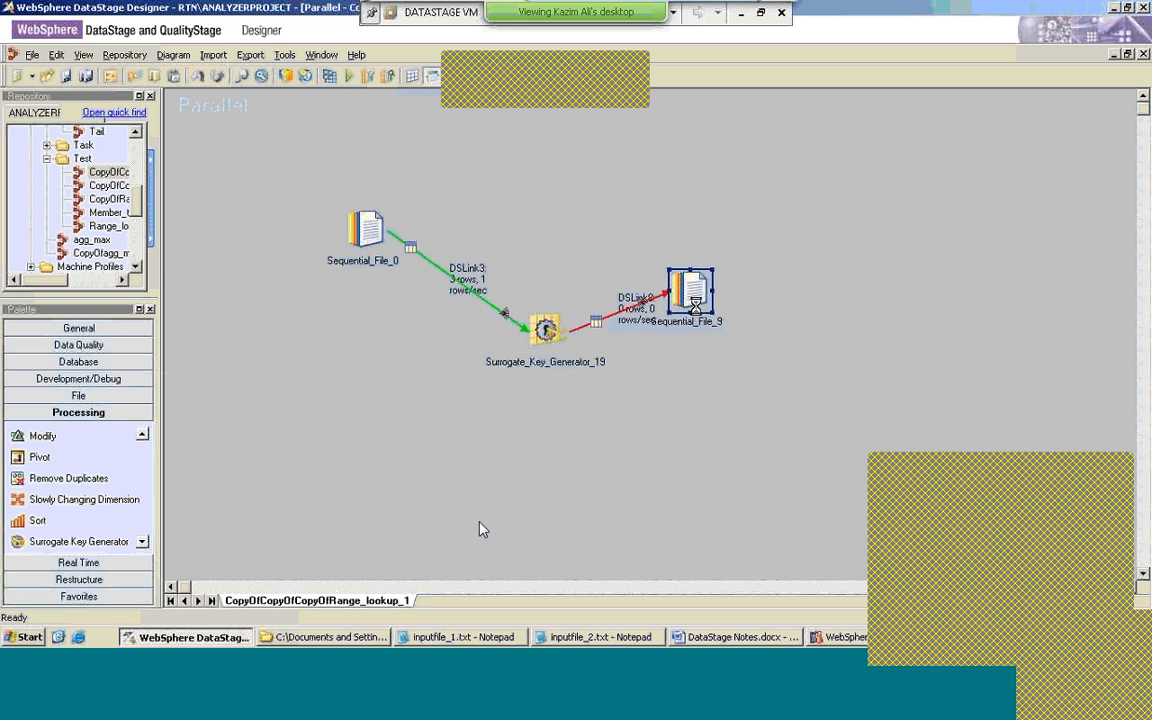
double_click(697, 322)
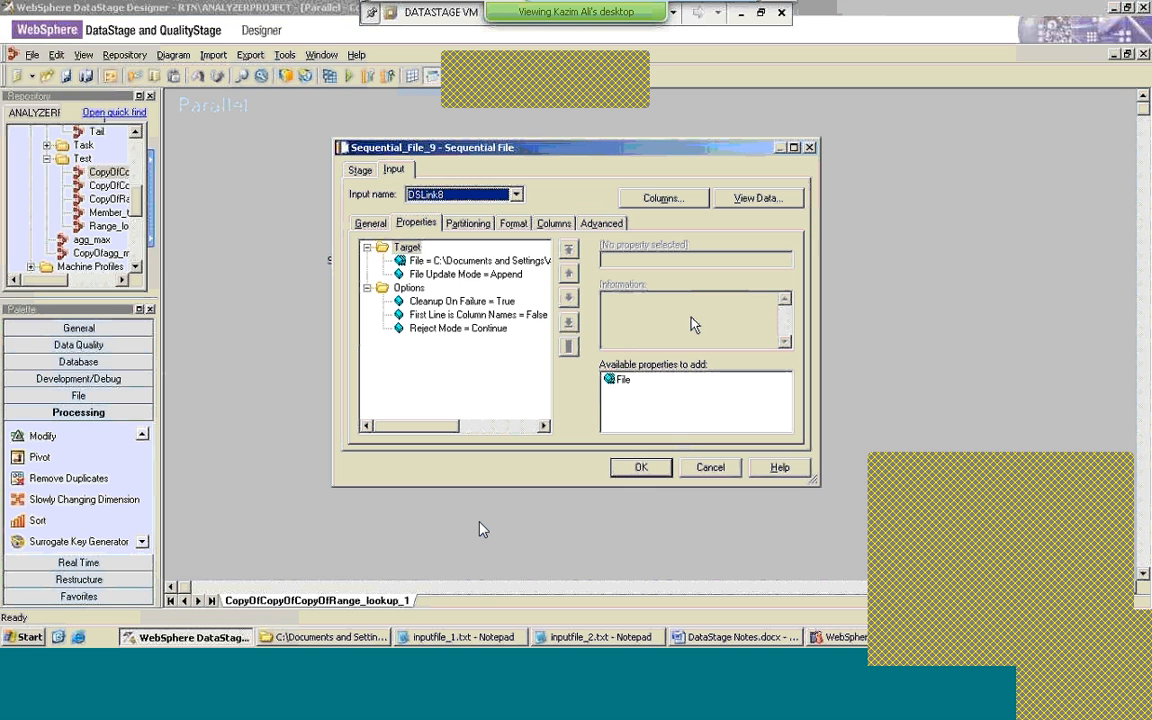
click(706, 468)
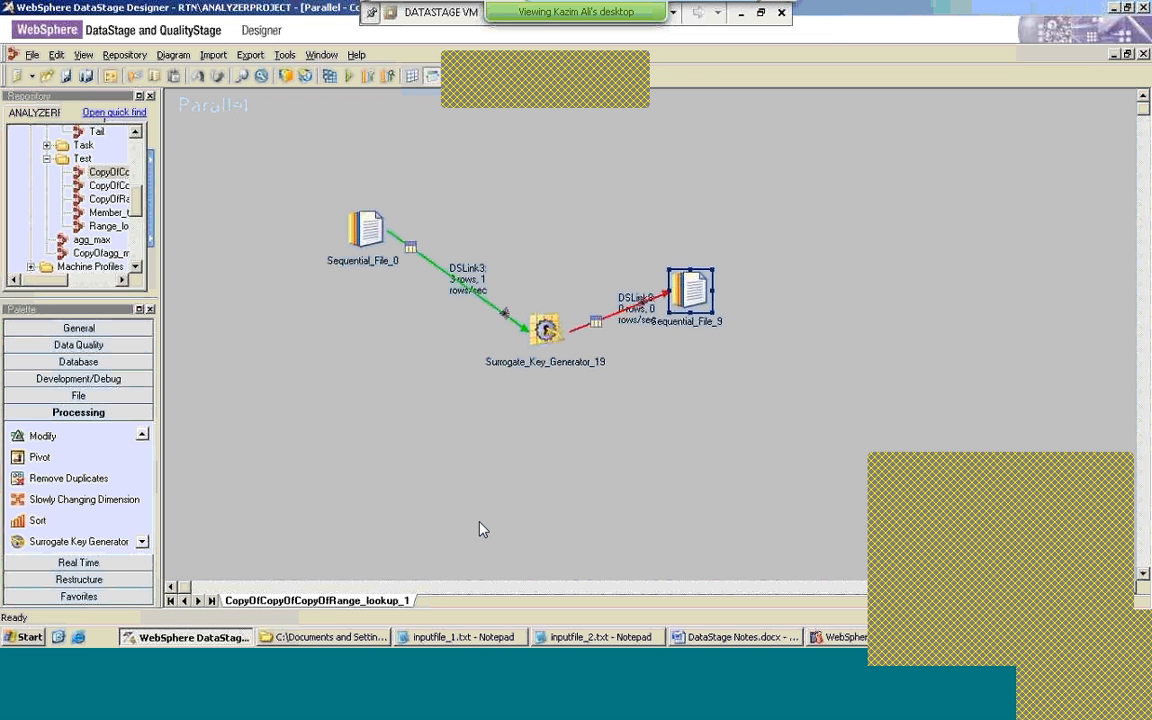
Step: Switch to DataStage Director and check the status and log of the job CopyOfCopyOfCopyOfRange_lookup_1
click(845, 641)
click(848, 640)
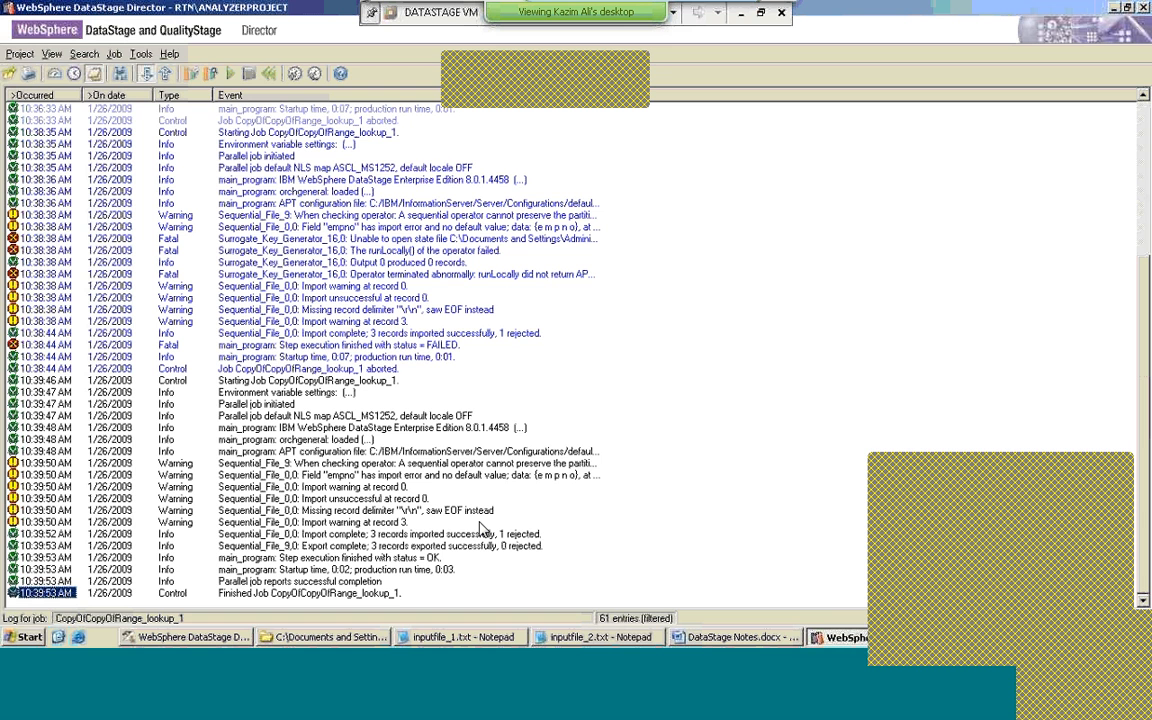
click(74, 75)
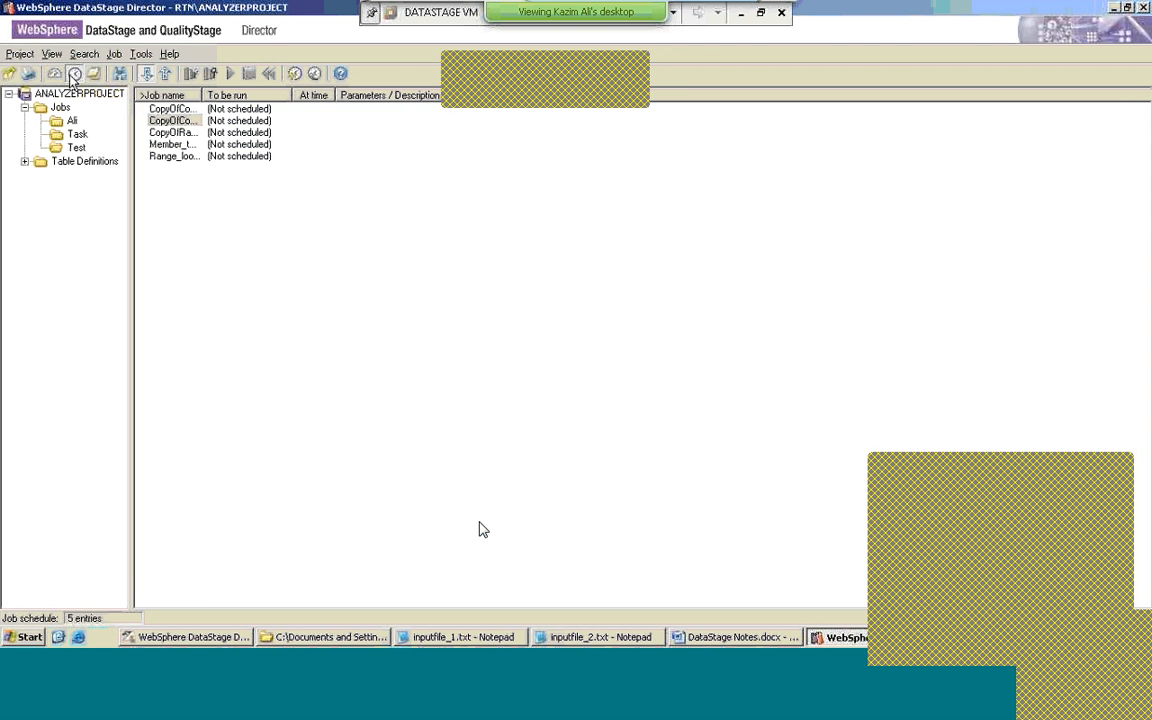
double_click(160, 110)
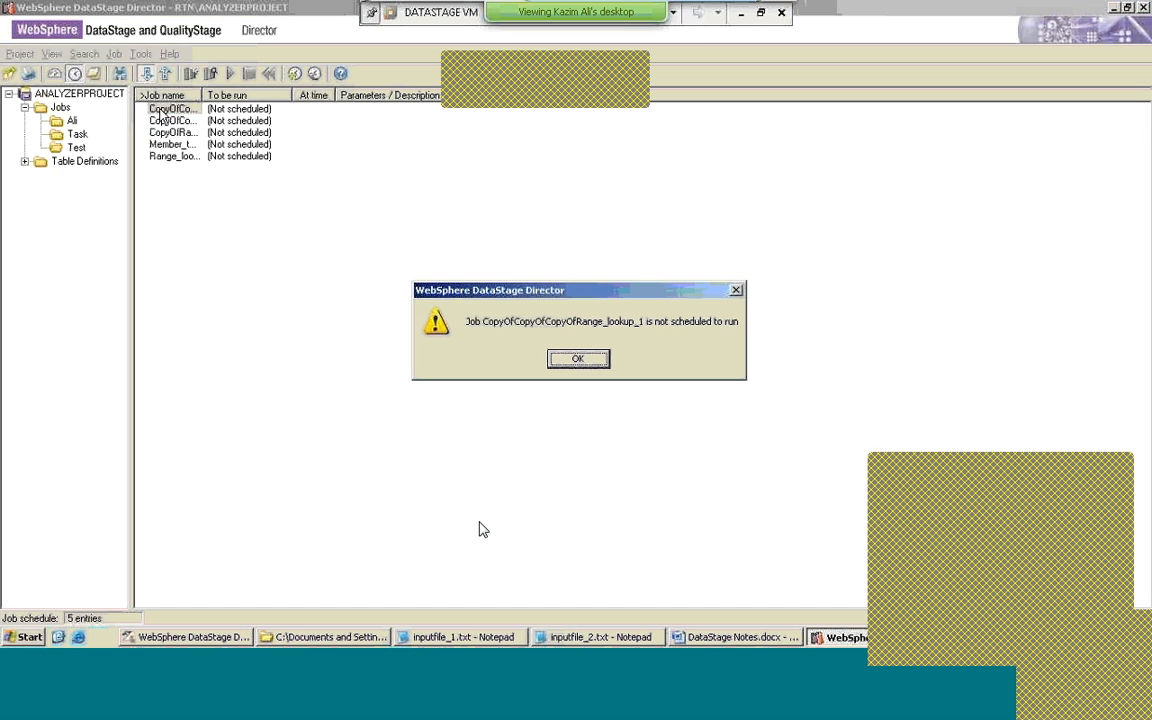
click(566, 357)
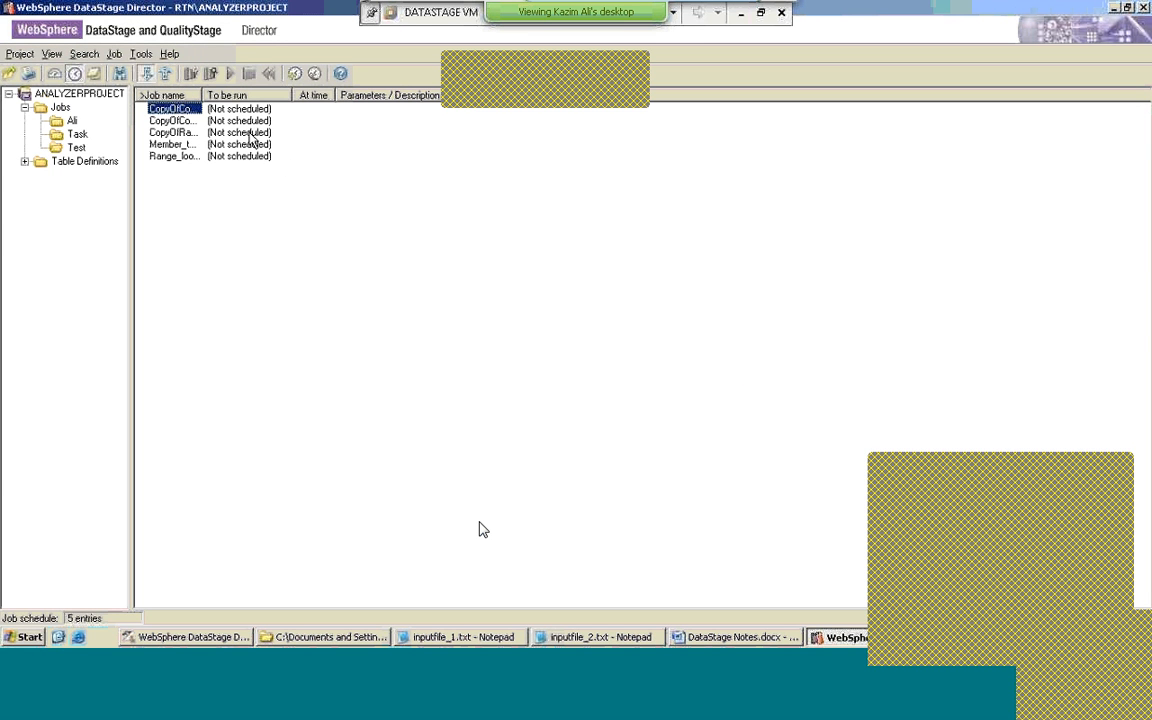
drag(200, 93, 283, 94)
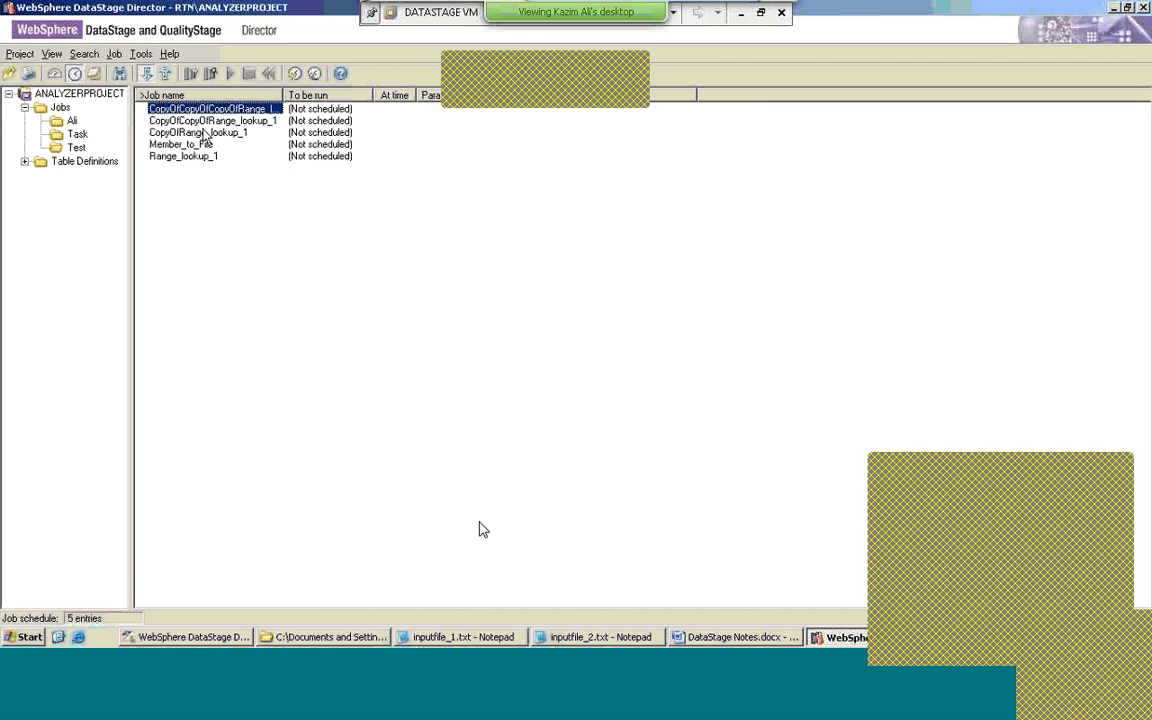
click(55, 74)
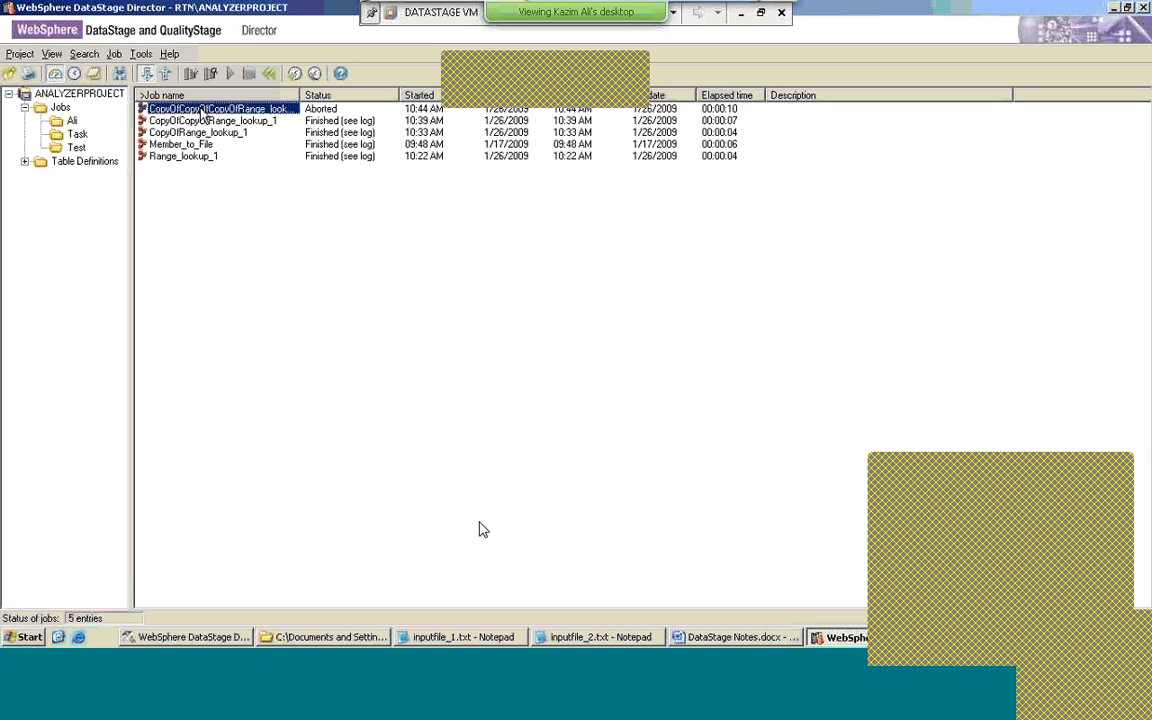
click(93, 74)
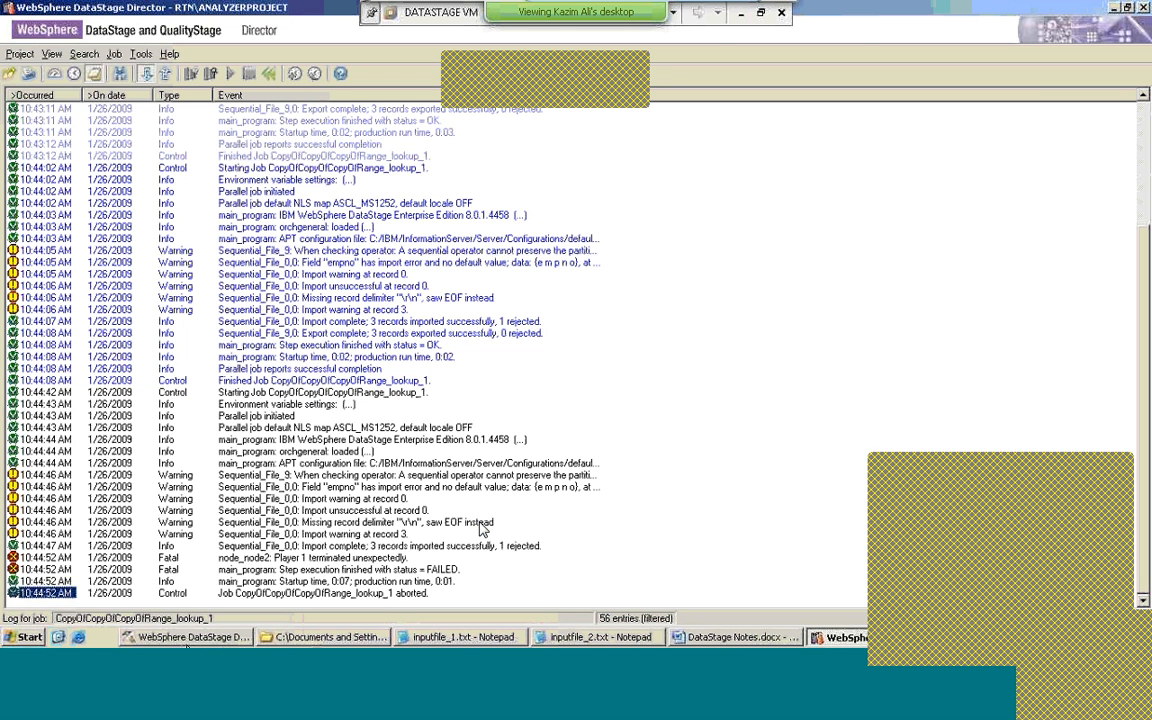
Step: Switch back to DataStage Designer, recompile the job and run it once more
click(192, 640)
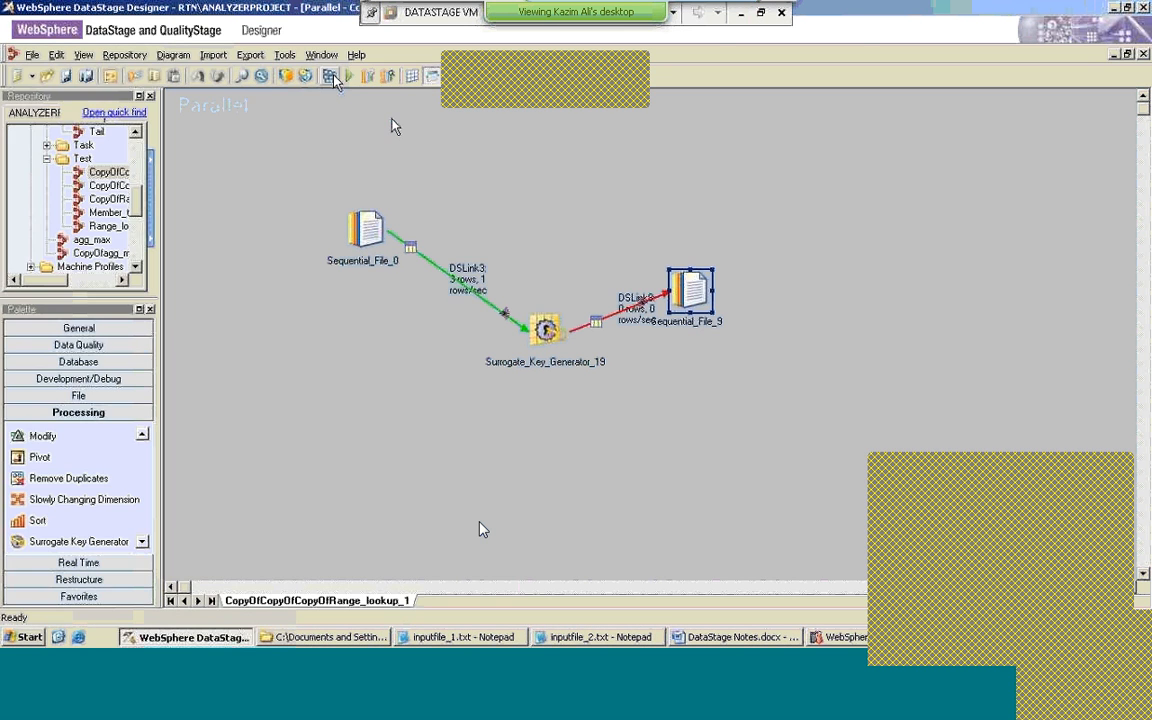
click(331, 78)
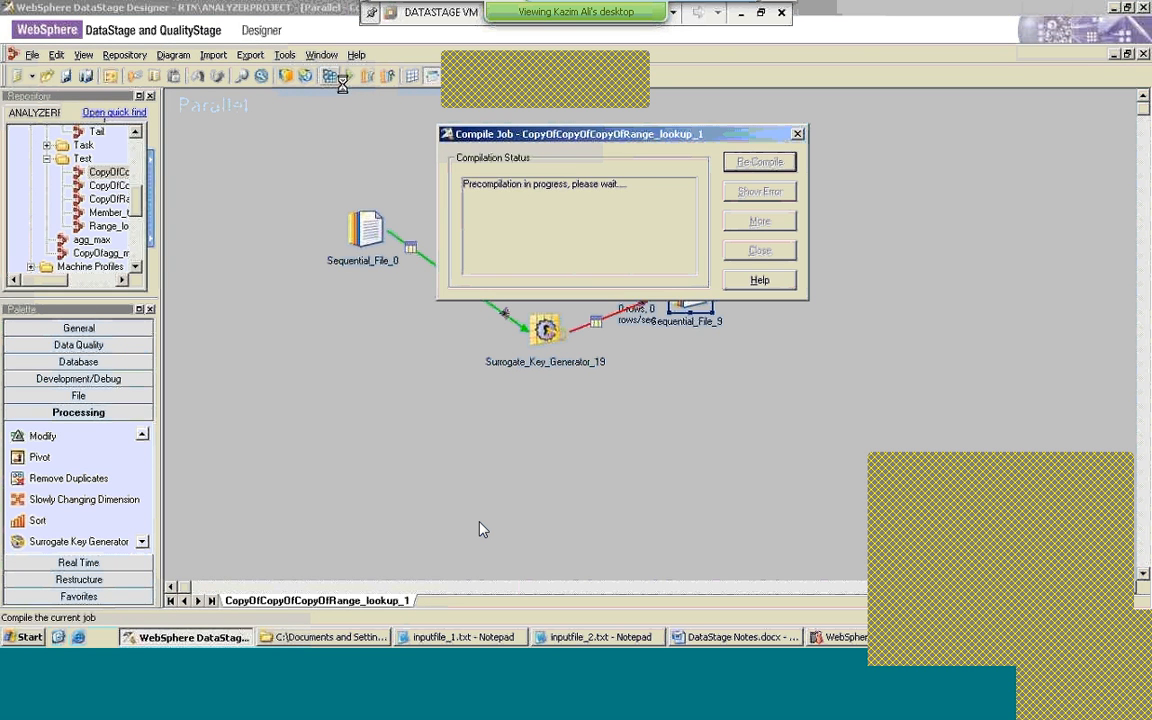
click(745, 251)
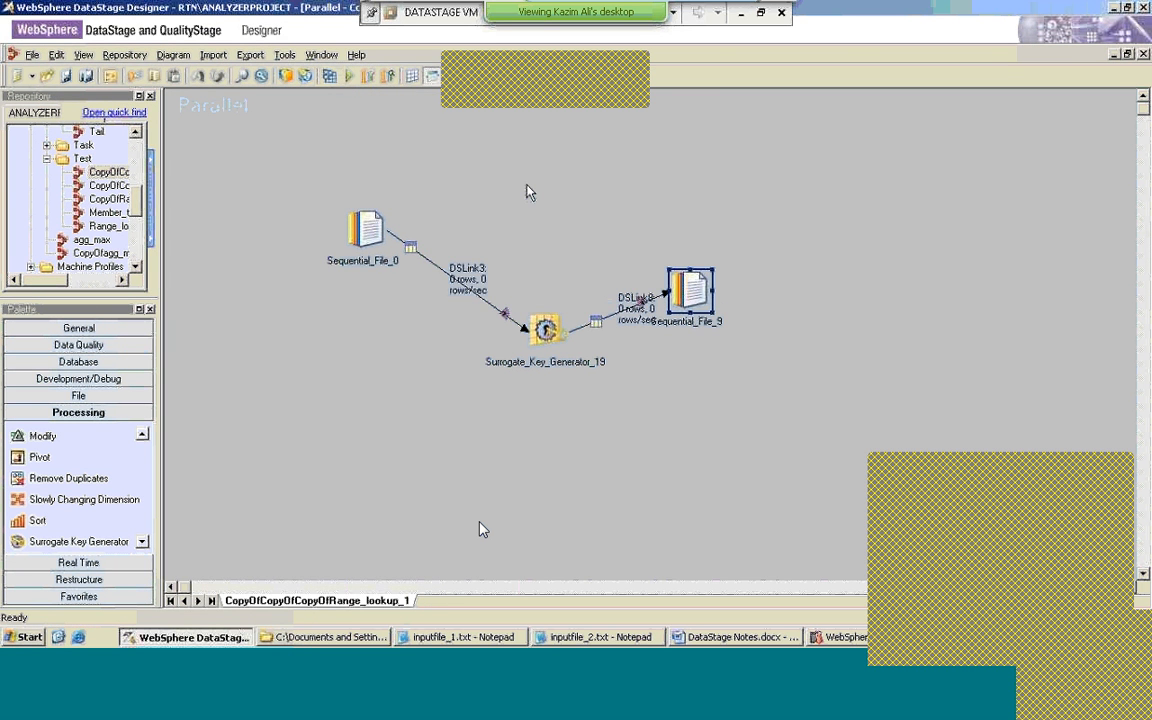
click(350, 78)
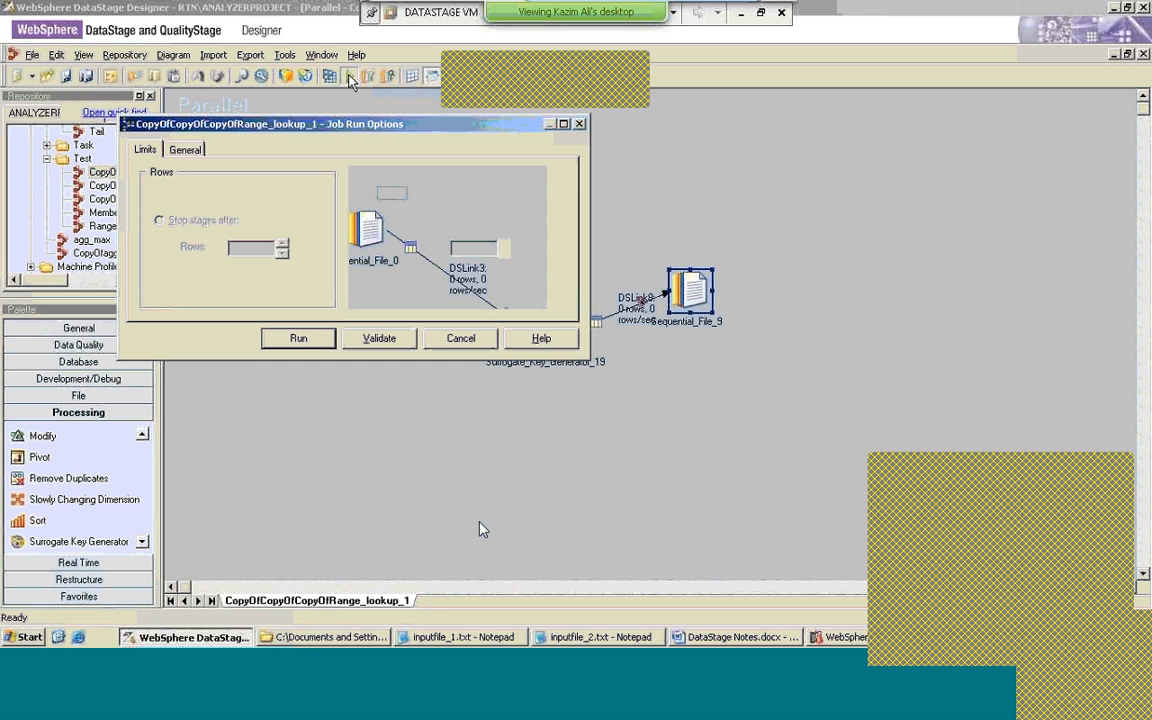
click(300, 339)
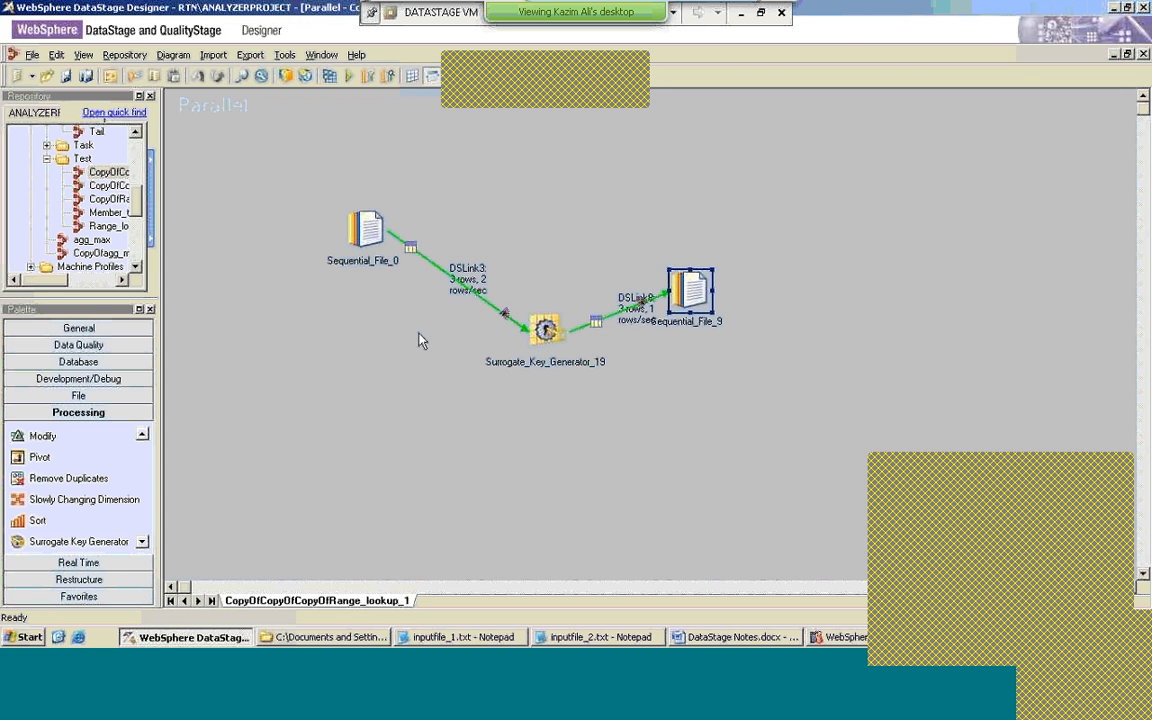
Step: View the output data of Sequential_File_9 to examine the skey values after the rerun
double_click(696, 304)
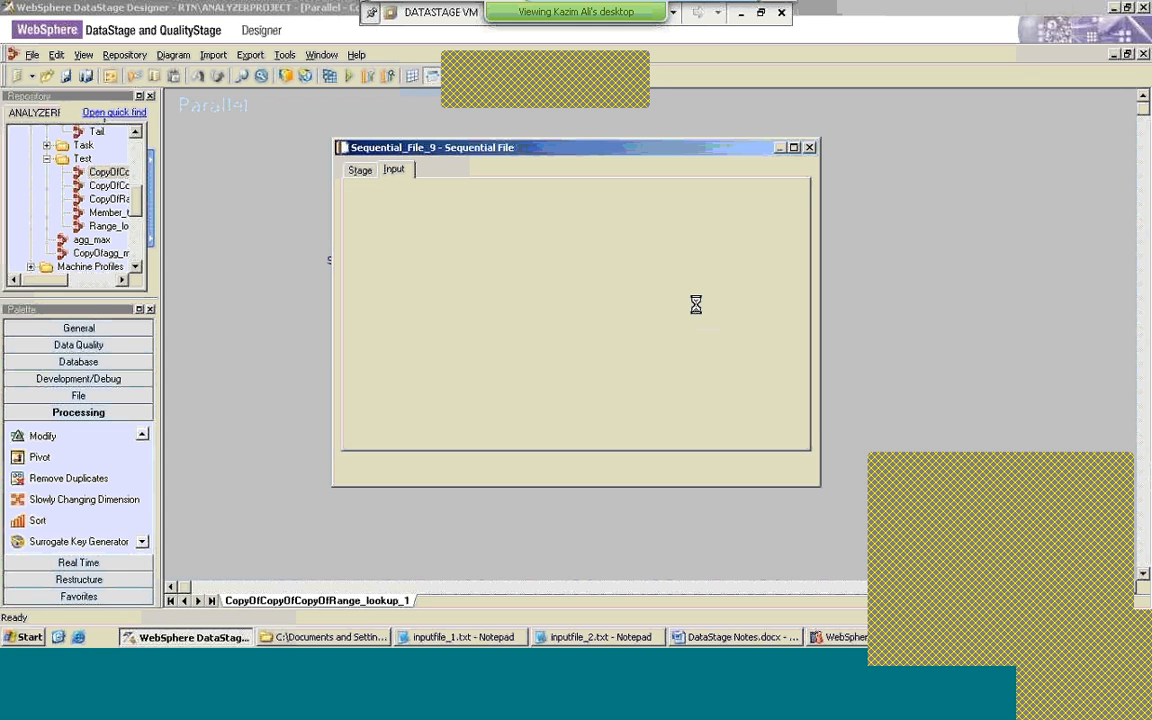
click(740, 203)
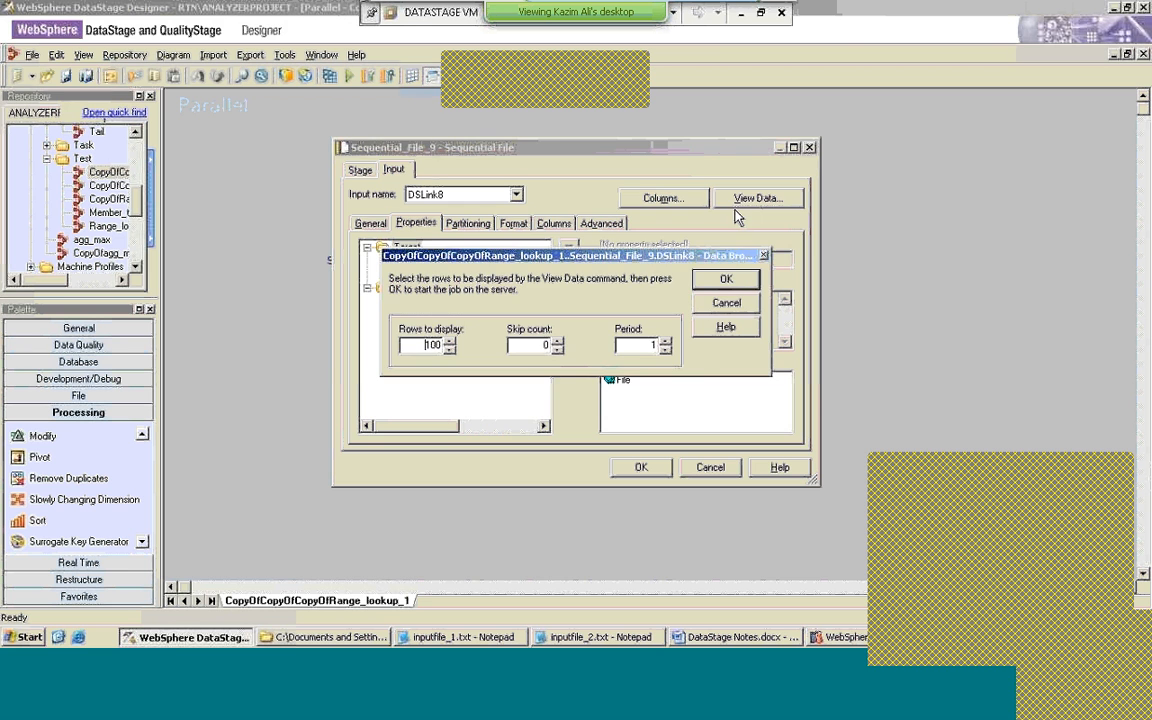
click(723, 280)
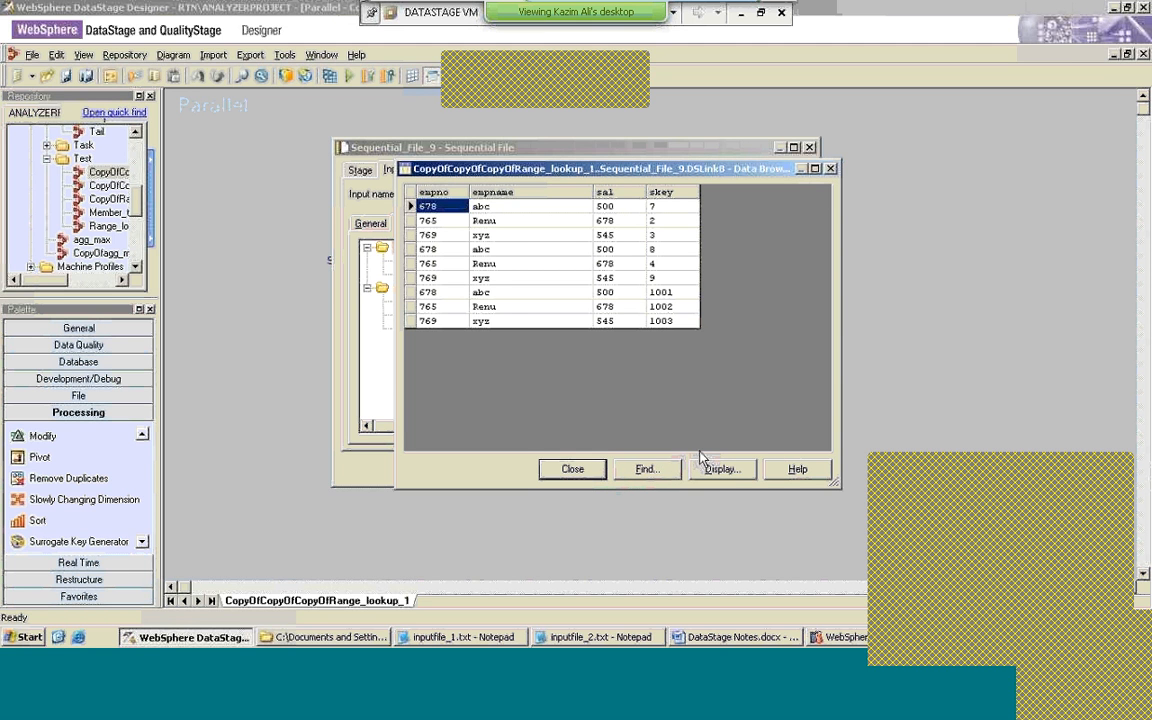
click(574, 469)
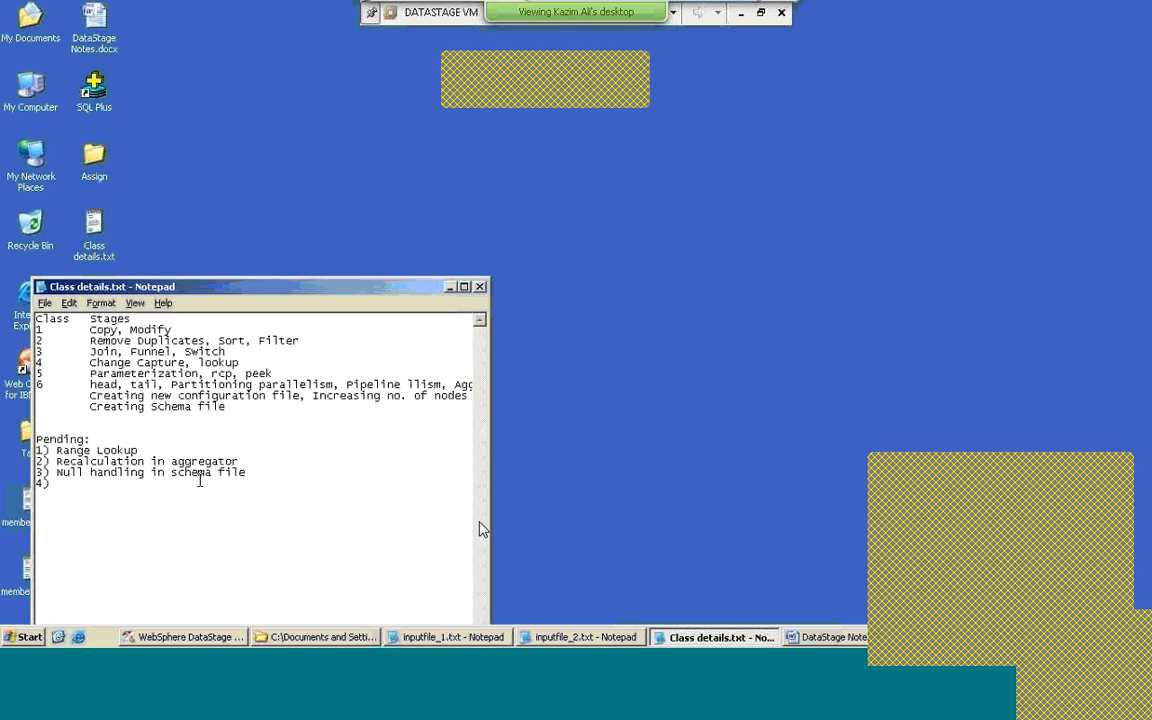
Step: In Class details.txt in Notepad, add pending item 4 "Handling surrogate key with DB." and an empty item 5, and mark Range Lookup "(completed)"
text(Hanlin)
key(BackSpace)
key(BackSpace)
key(BackSpace)
text(dling surrogate)
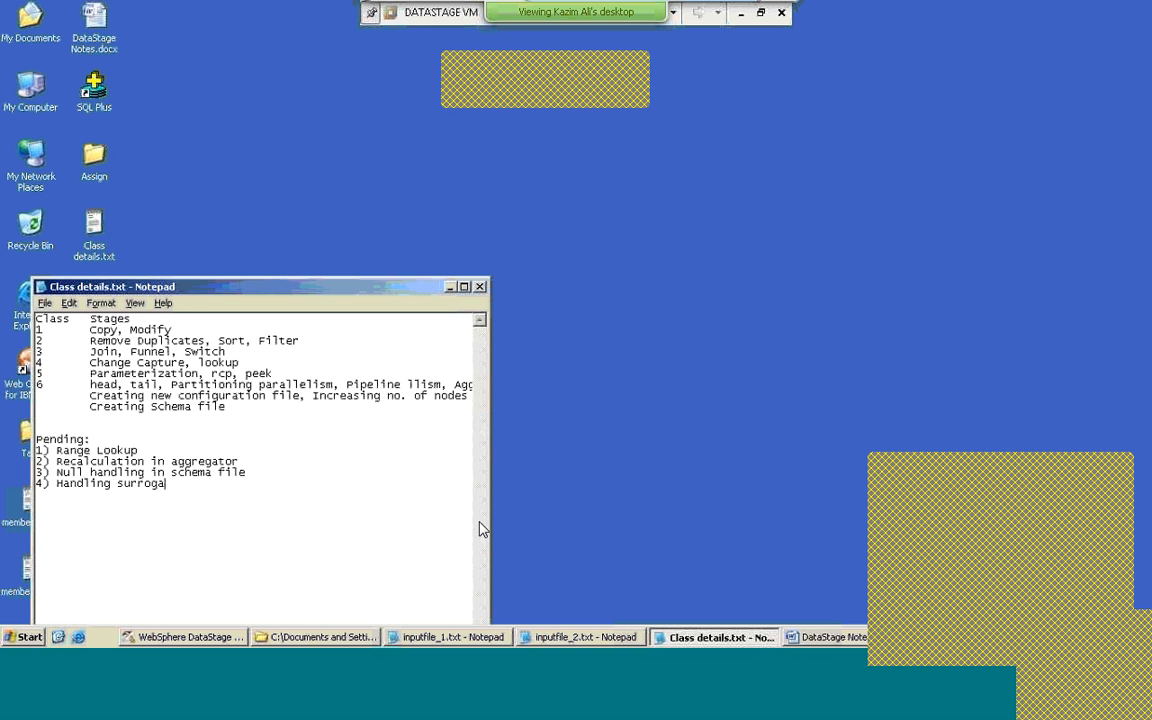
text( key with D)
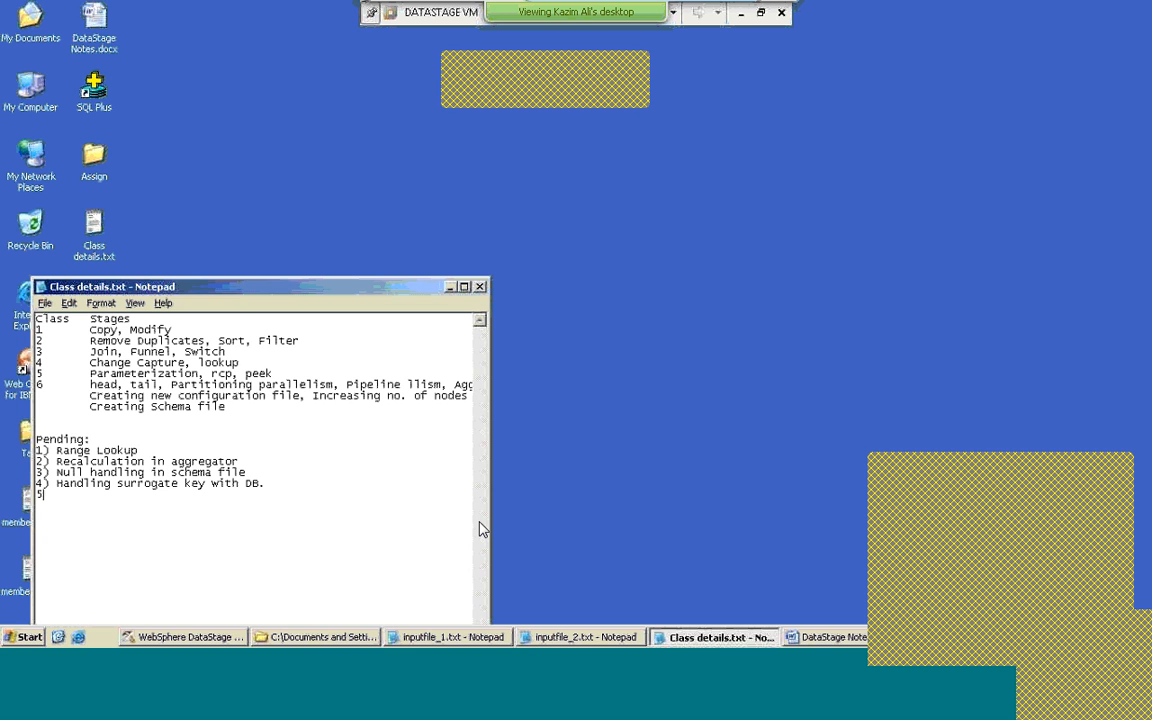
text())
text((completed))
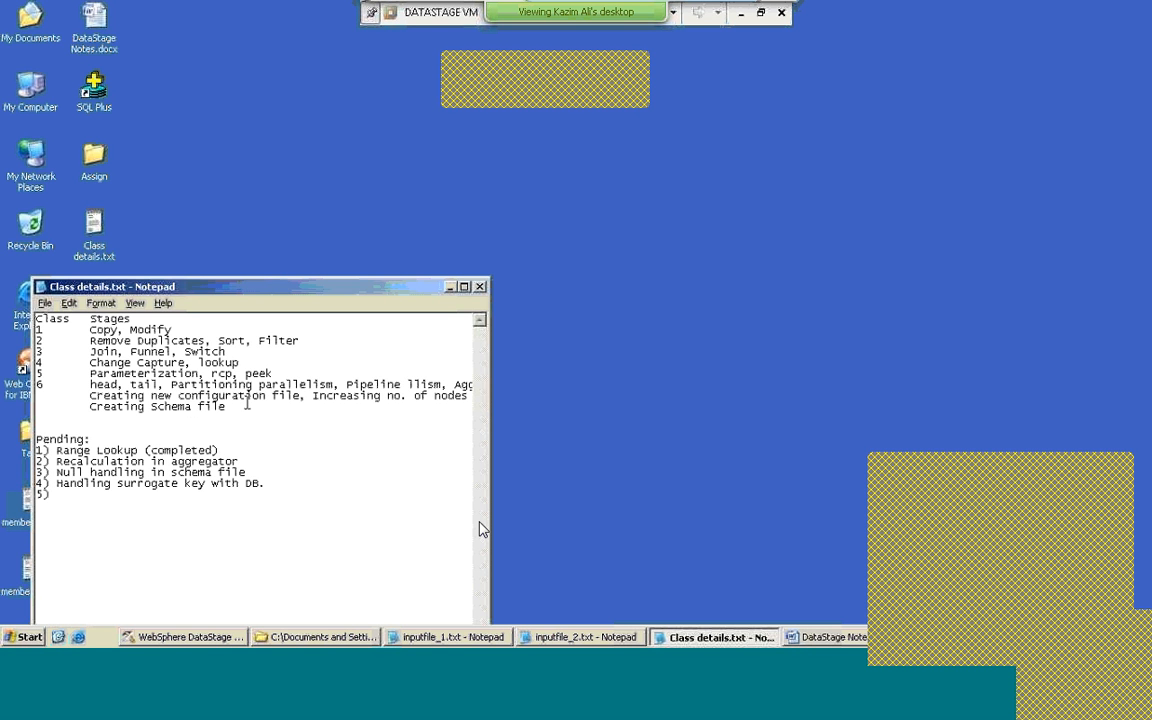
Step: Add a class 7 row below "Creating Schema file" reading "Range lookup, Surrogate key generator, SCD1&2 theory,"
click(247, 404)
key(Return)
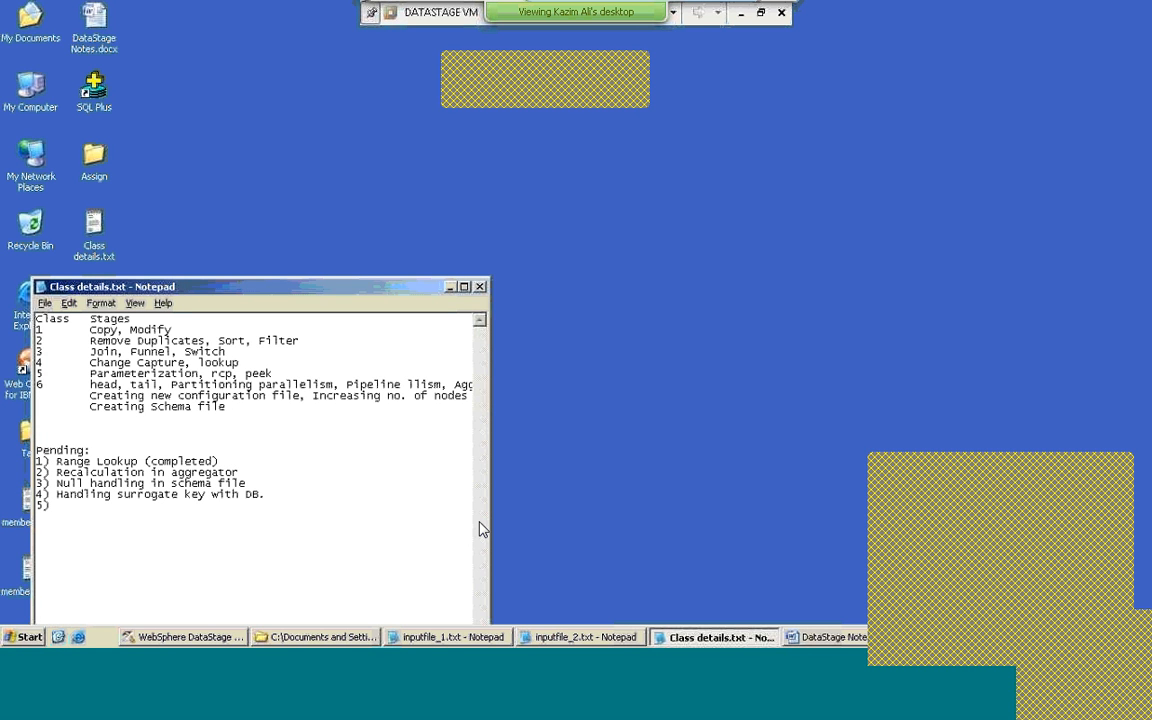
text(7)
key(Tab)
text(Range lookup,)
key(ctrl+z)
key(ctrl+z)
text(SC)
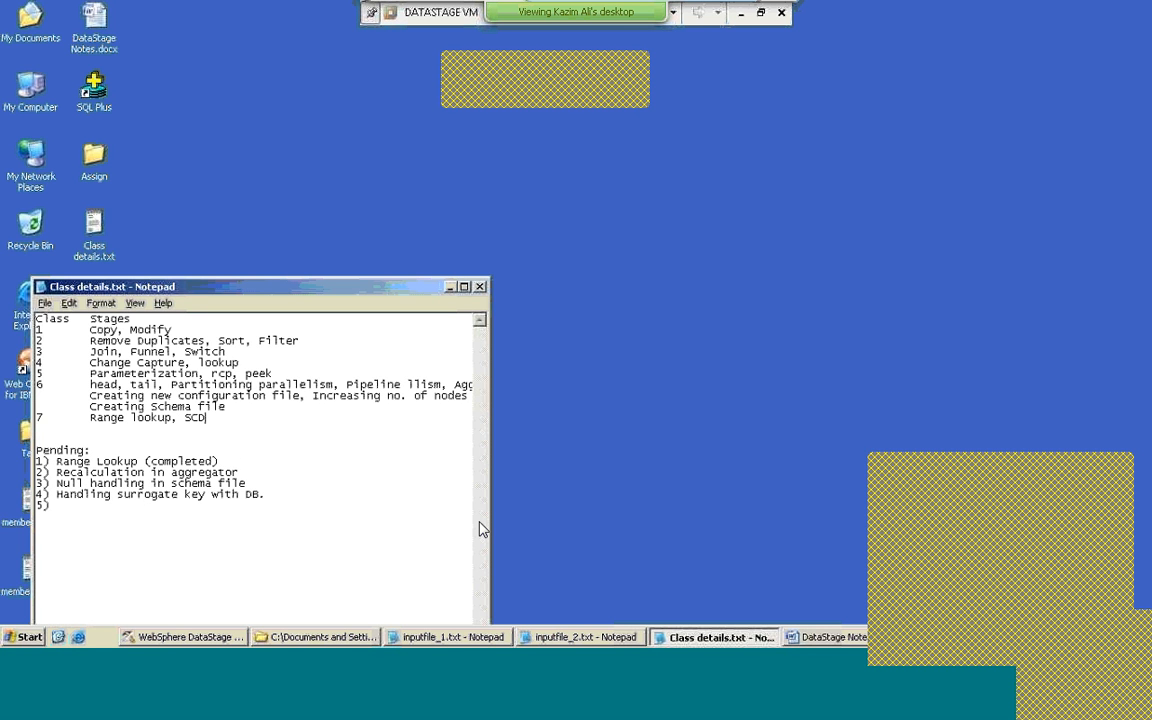
key(BackSpace)
text(U)
key(BackSpace)
text(urrogate key genera)
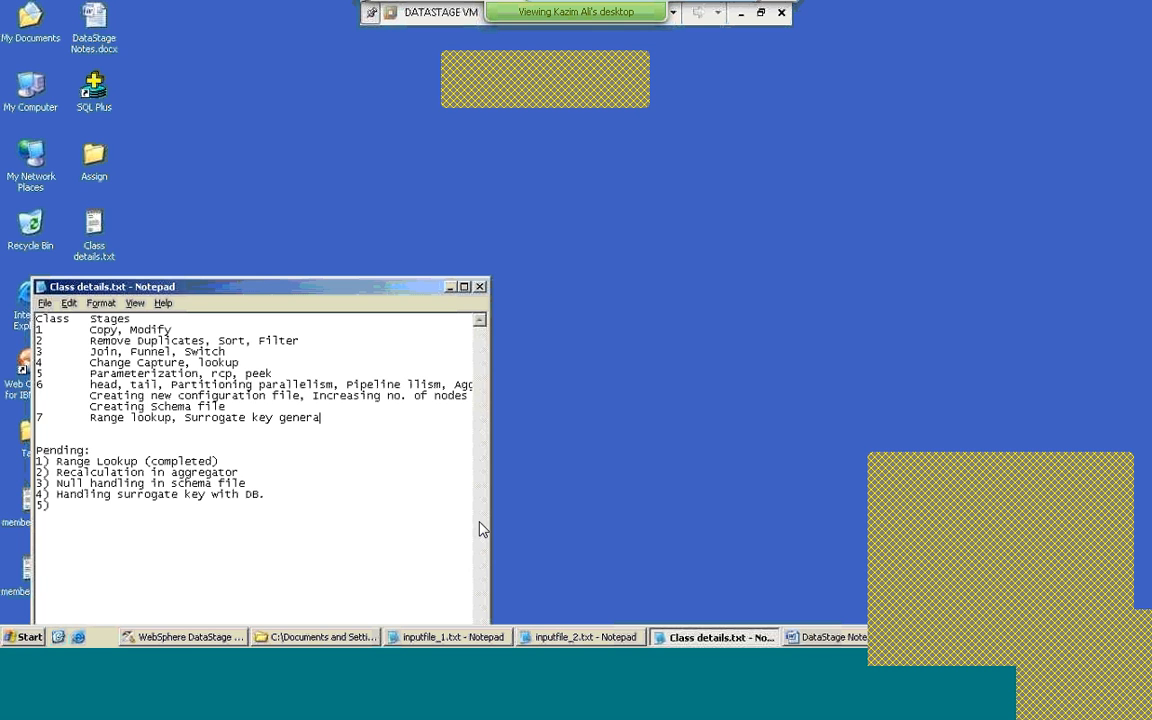
text(tor, SCD1&2 theory,)
Step: Continue the class 7 entry on an indented second line with "Range query using transform." and save the file
key(Return)
key(Tab)
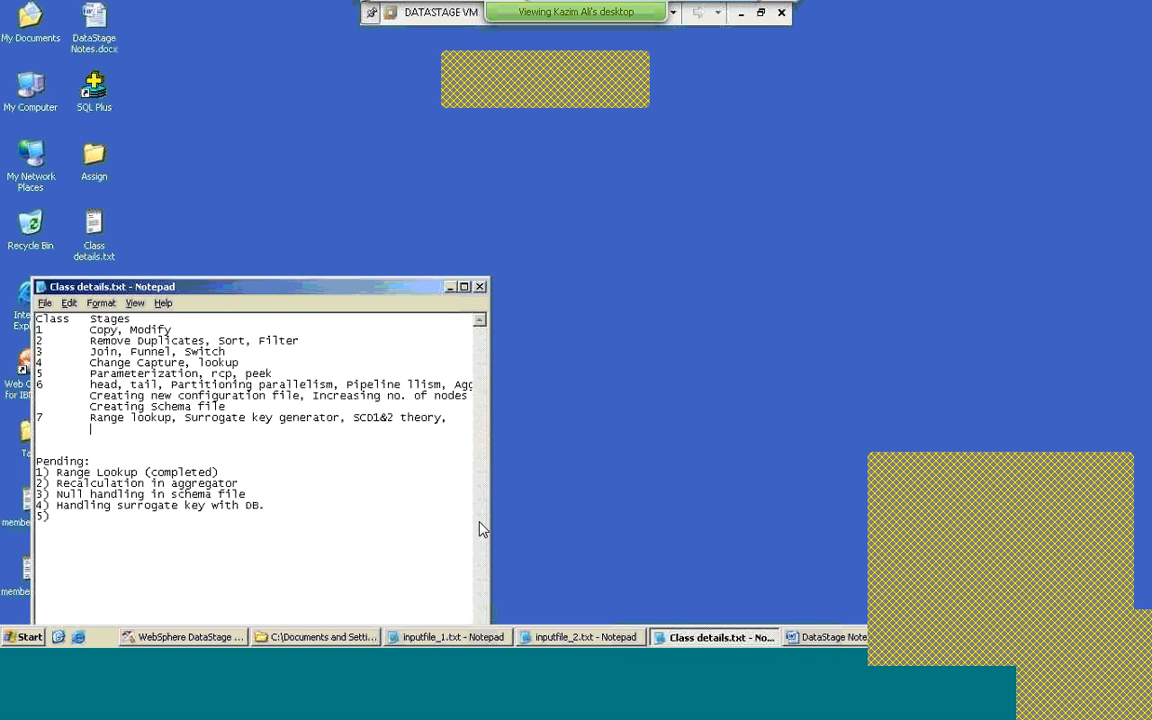
text(Range query using transform)
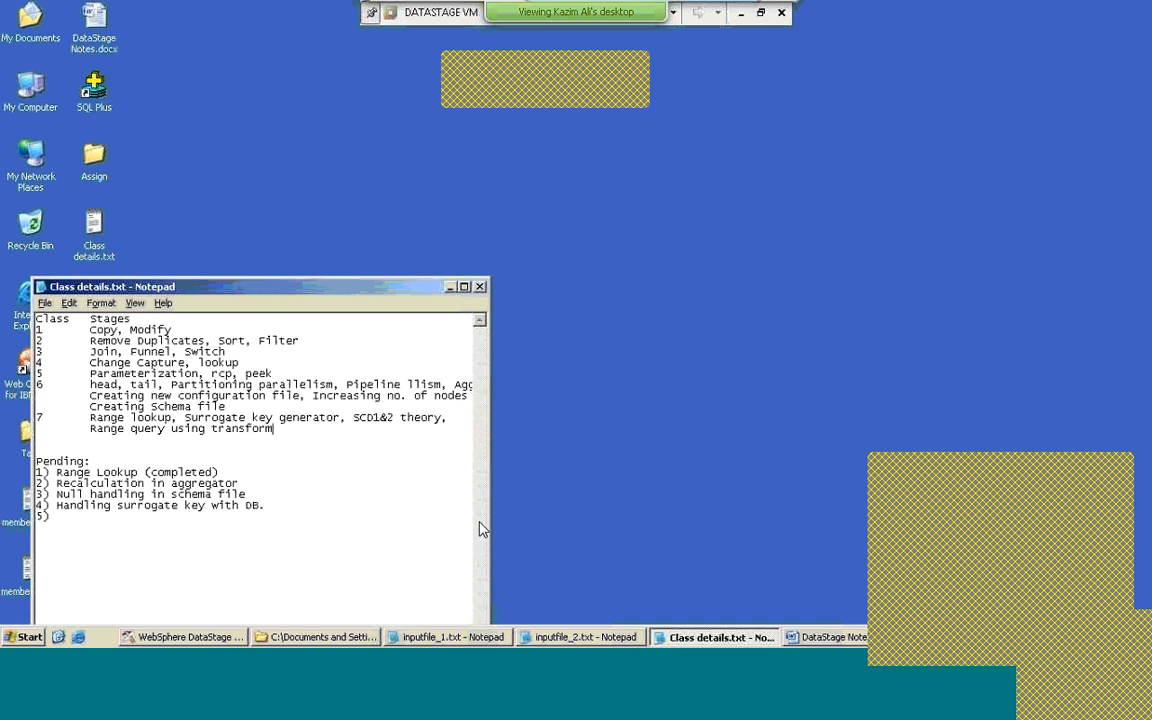
text(.)
click(46, 302)
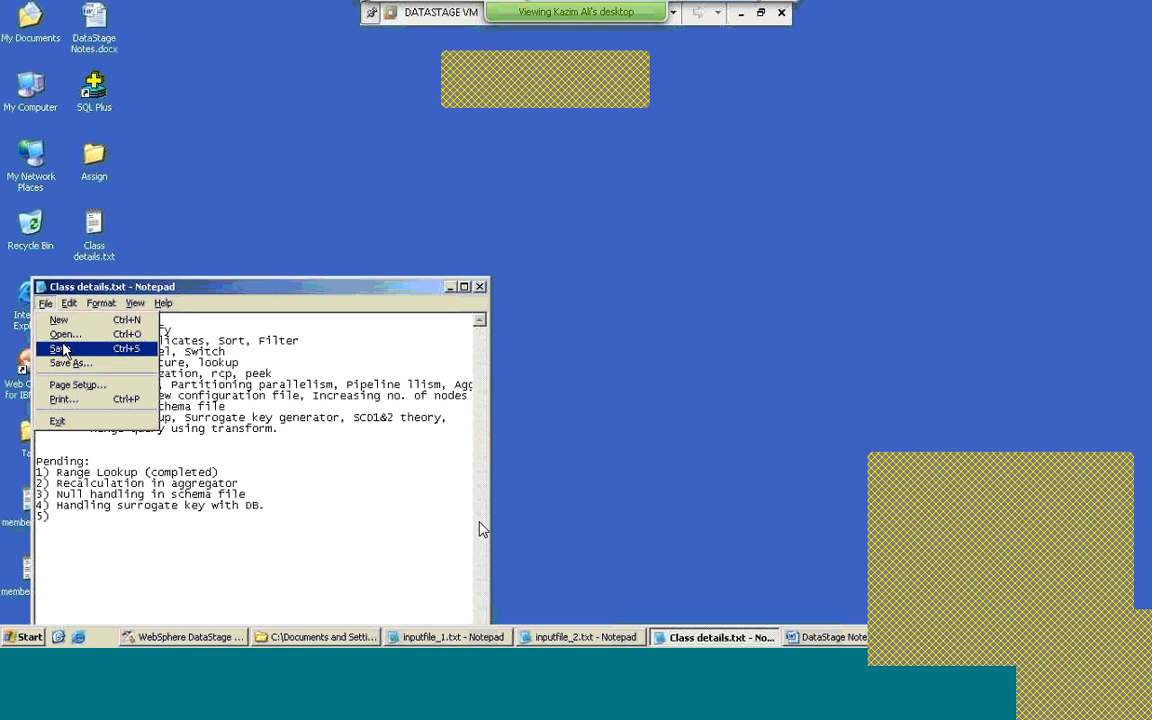
click(61, 347)
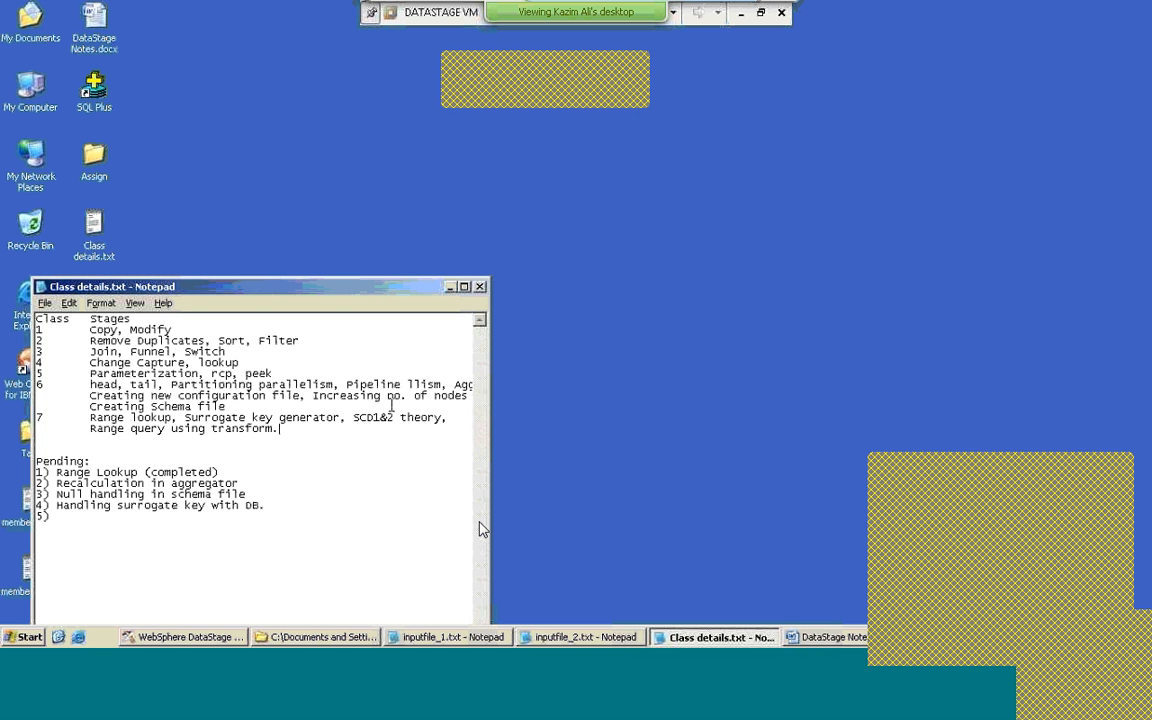
Step: Correct "transform" to "transformer" in the class 7 entry, save the file and close it
key(Left)
text(er)
click(45, 303)
click(64, 347)
click(480, 287)
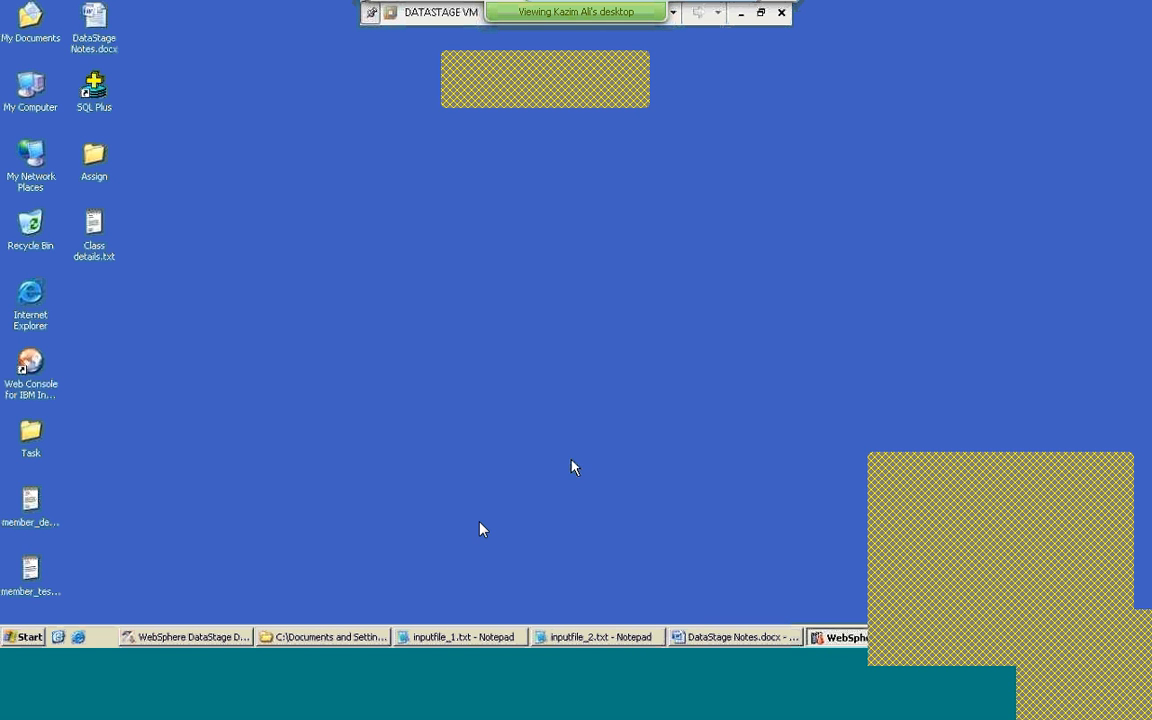